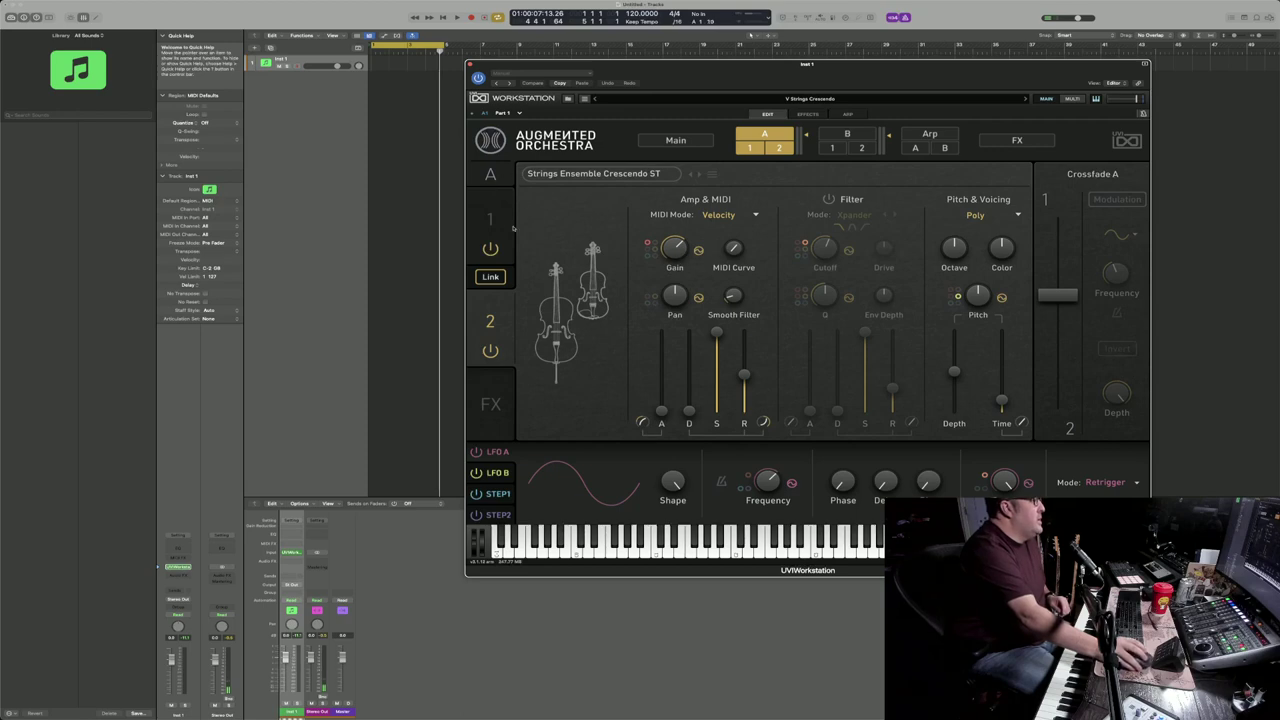
# Step: Add a new software instrument track below the Inst 1 track
pyautogui.rightClick(358, 99)
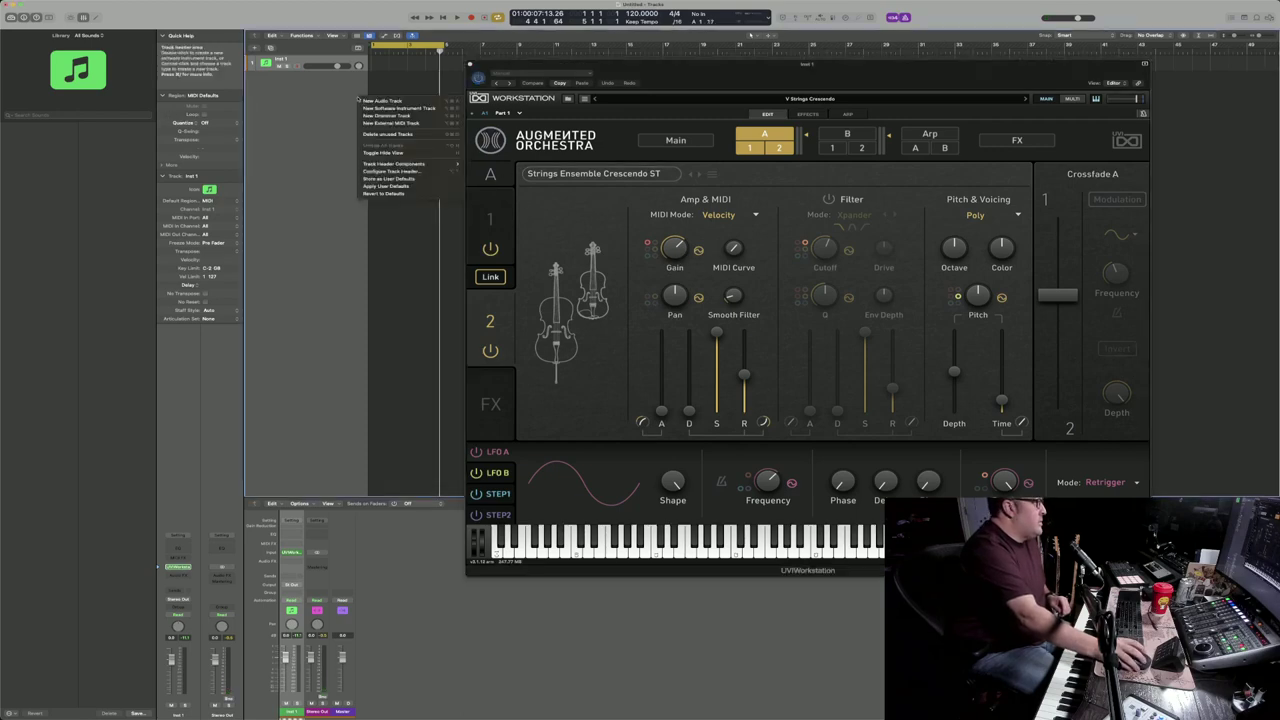
pyautogui.click(368, 108)
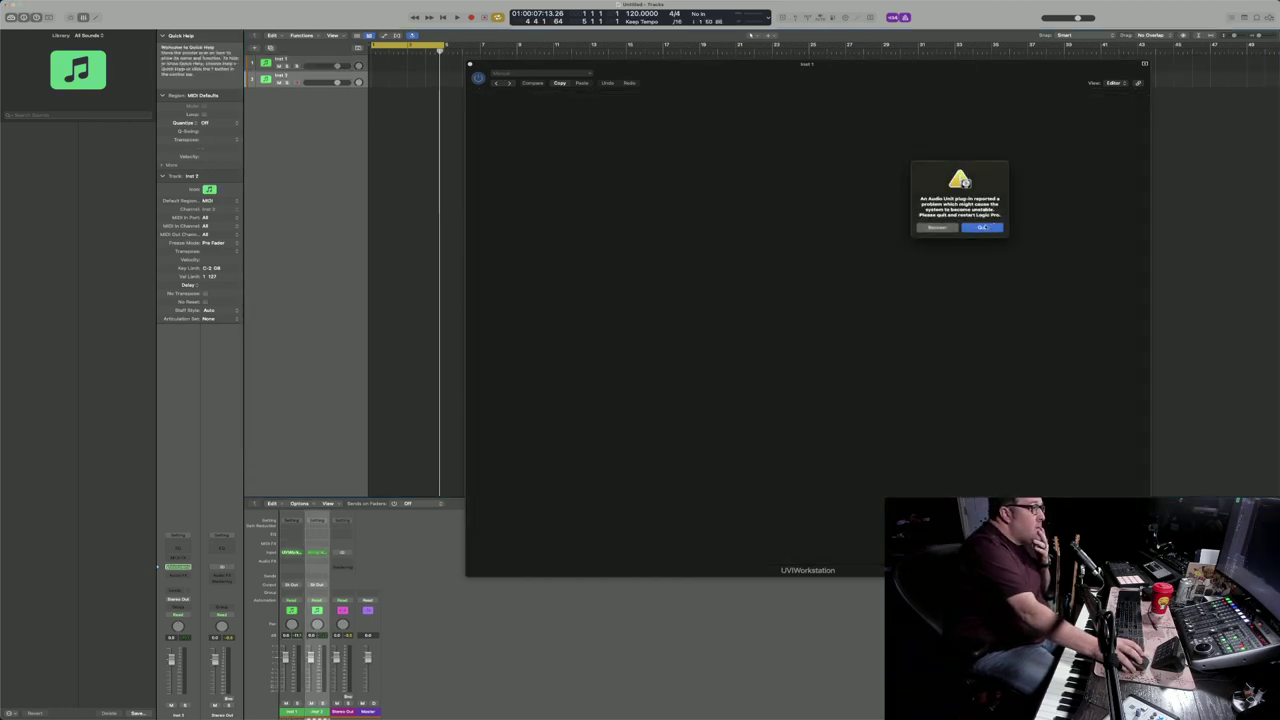
# Step: Quit the session from the Audio Unit plug-in alert, closing the Untitled project without saving it
pyautogui.click(986, 228)
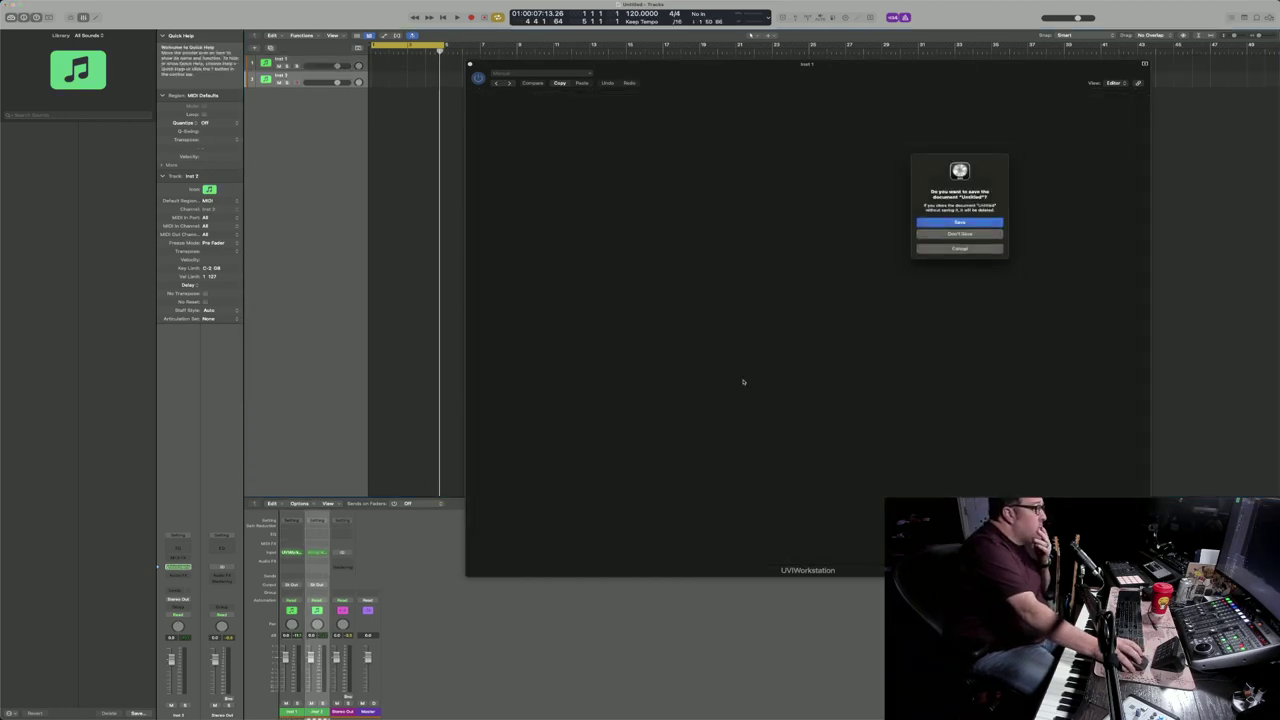
pyautogui.click(971, 250)
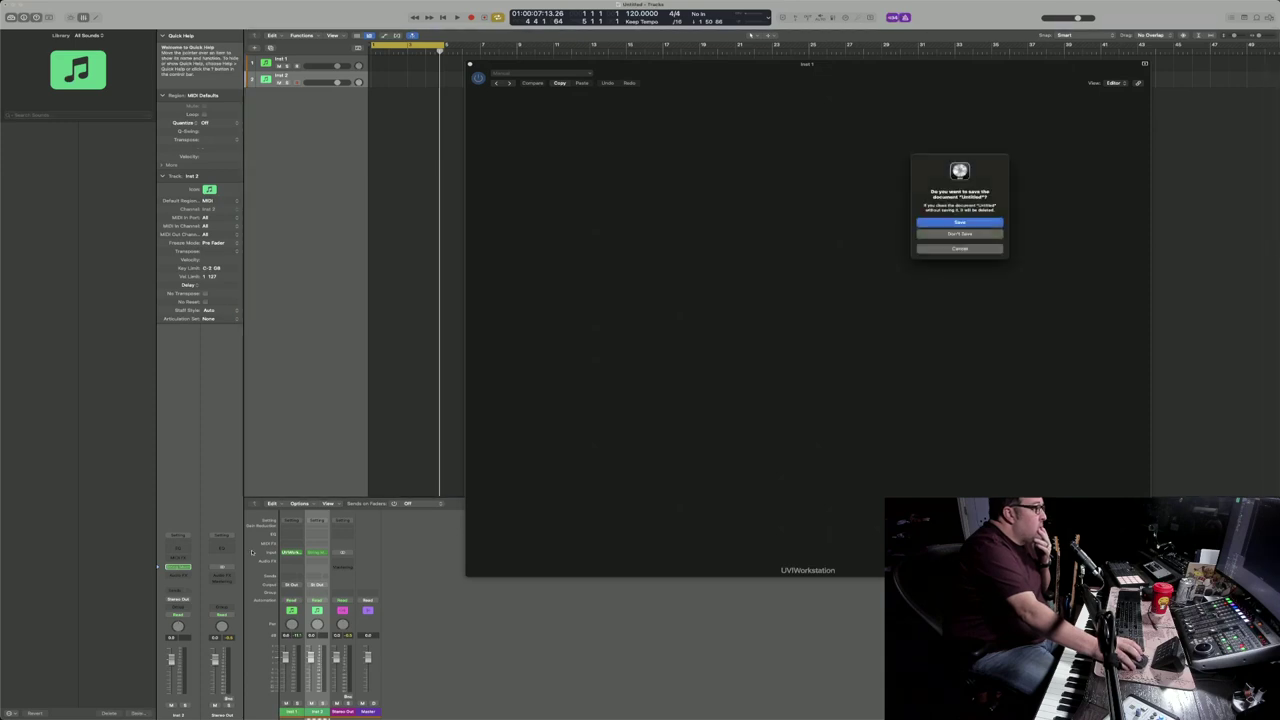
pyautogui.click(953, 251)
pyautogui.click(956, 251)
pyautogui.click(957, 250)
pyautogui.click(957, 250)
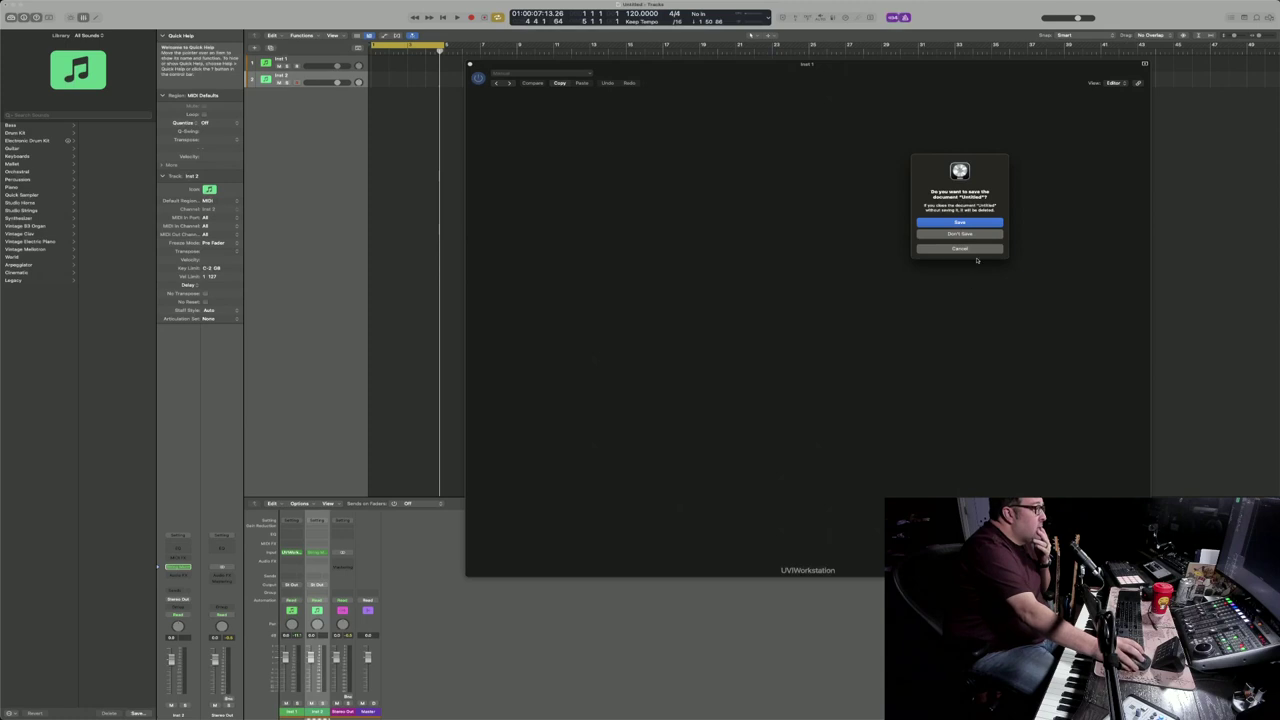
pyautogui.click(972, 249)
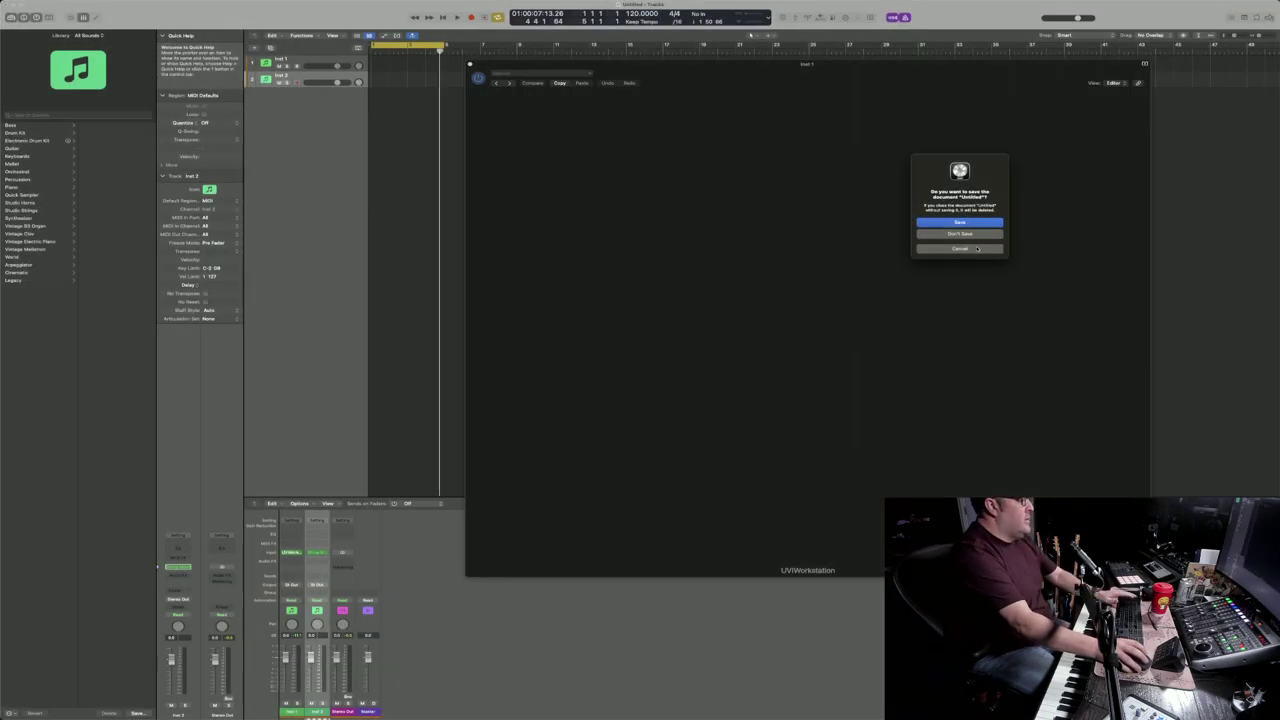
pyautogui.click(974, 235)
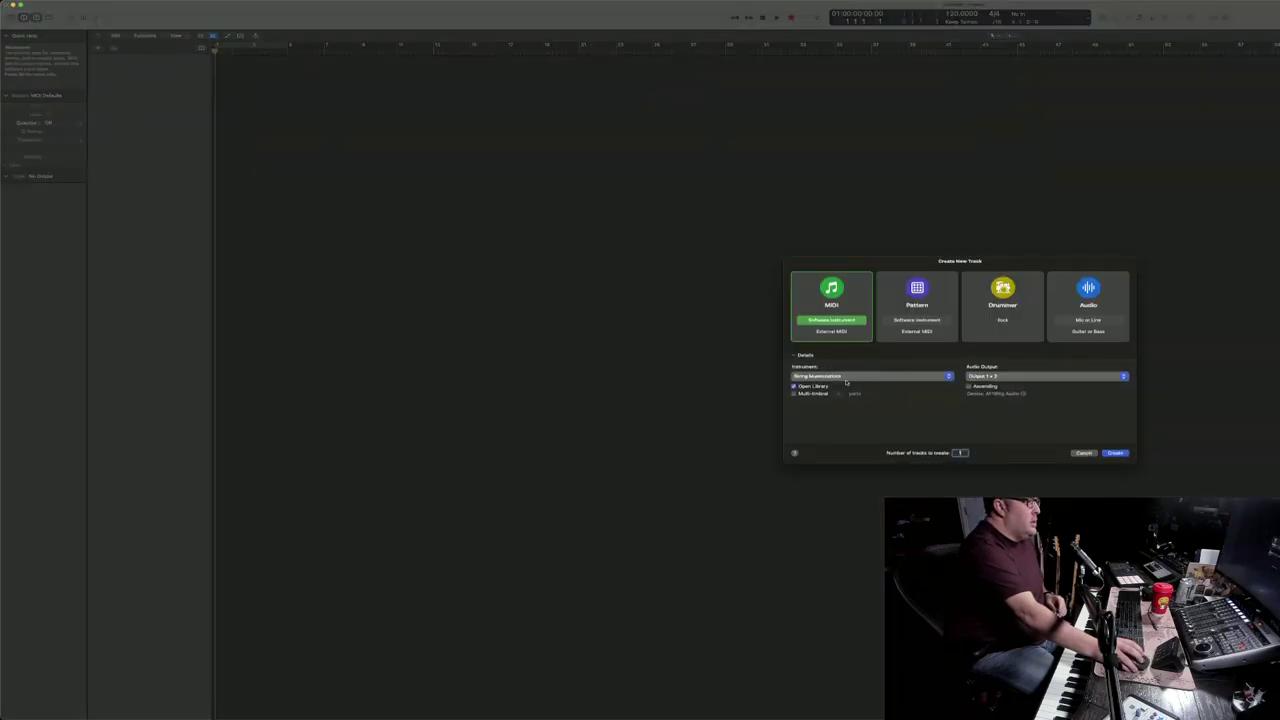
# Step: Create one software instrument track in the new project with Addictive Keys as its instrument
pyautogui.click(846, 377)
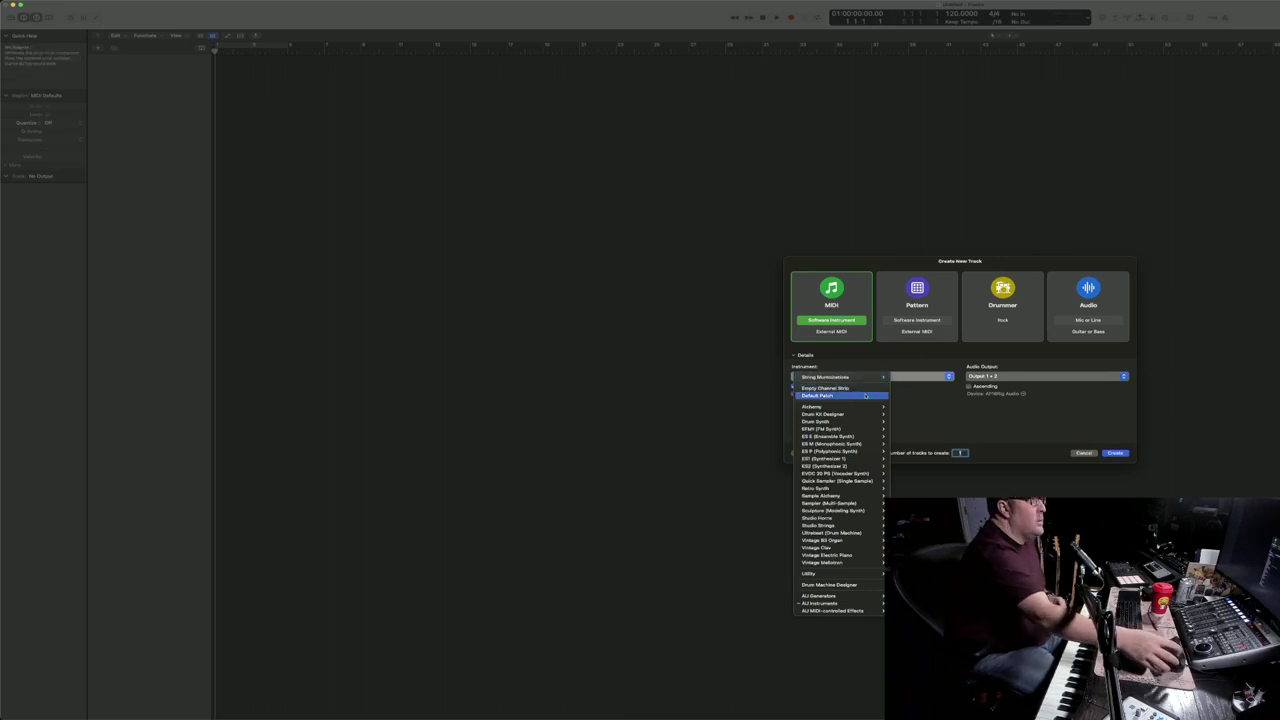
pyautogui.click(690, 346)
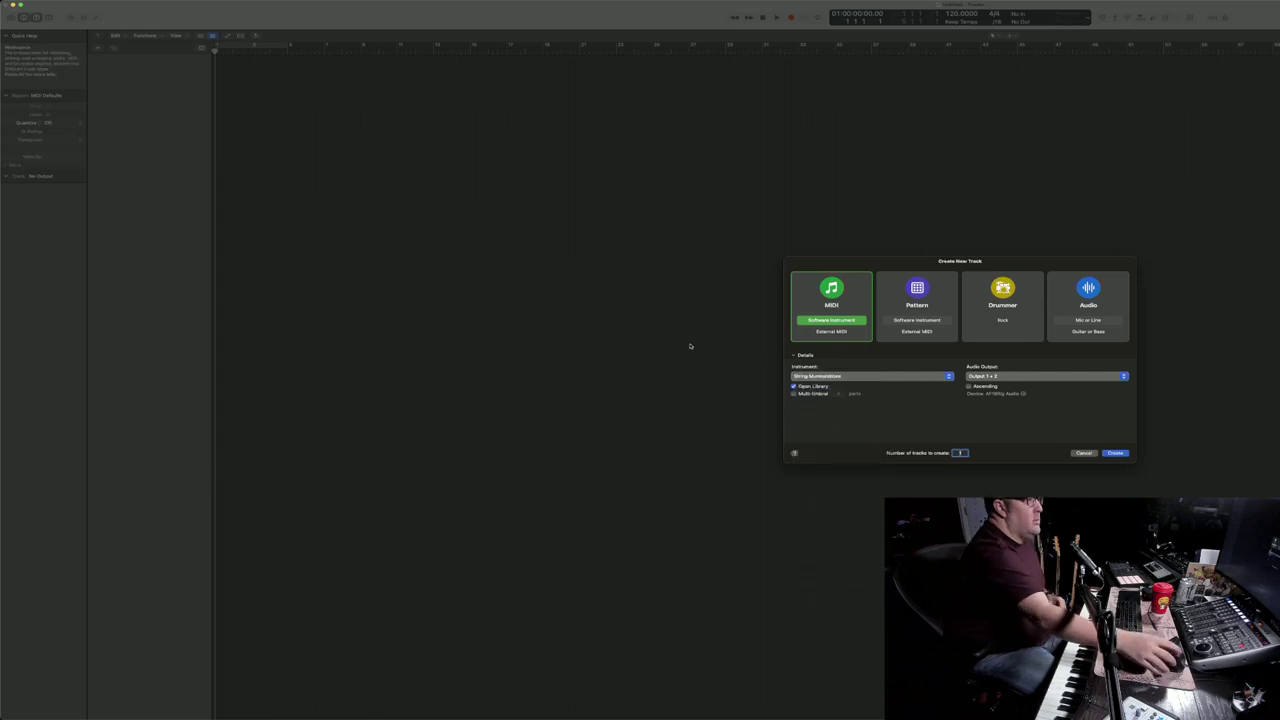
pyautogui.click(845, 374)
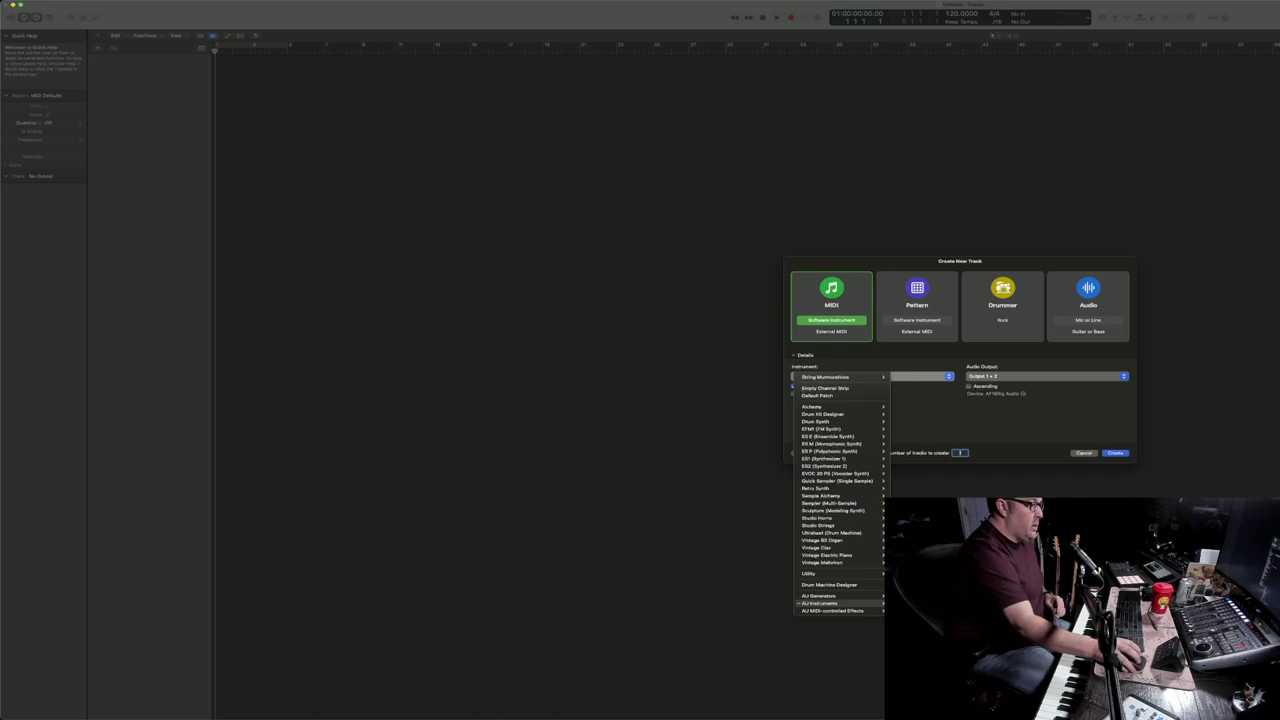
pyautogui.click(1180, 510)
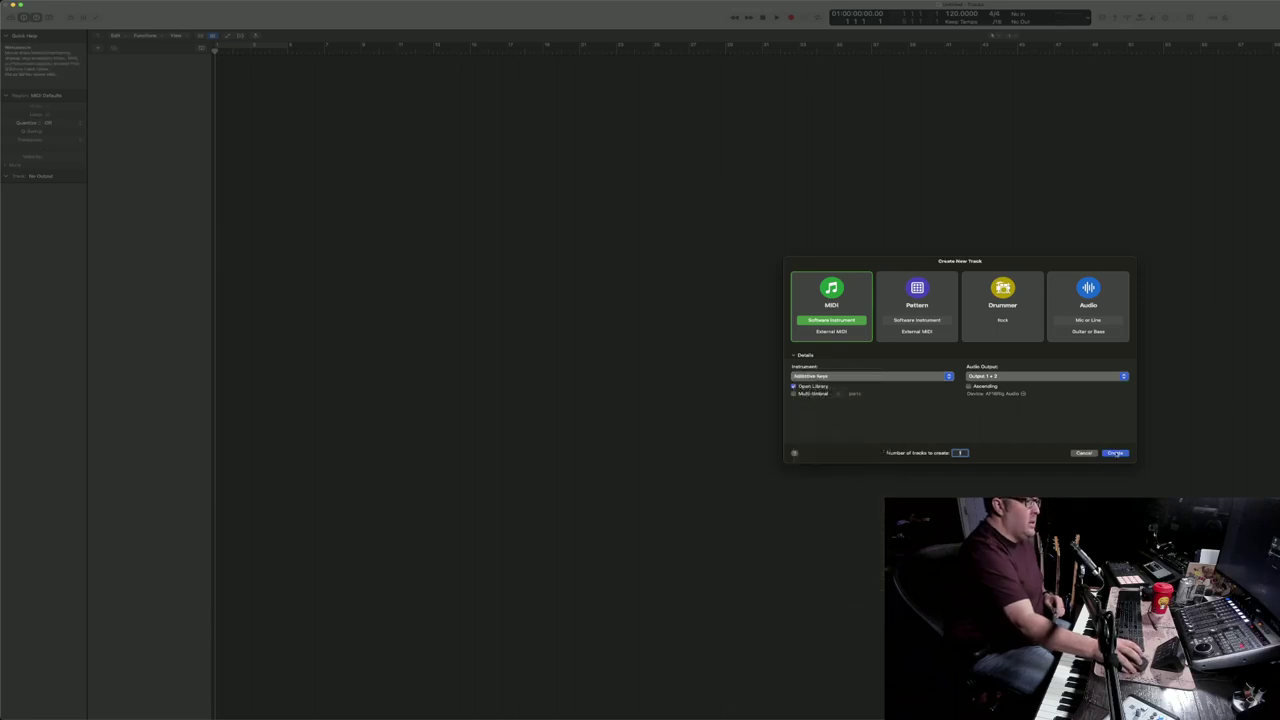
pyautogui.click(1116, 453)
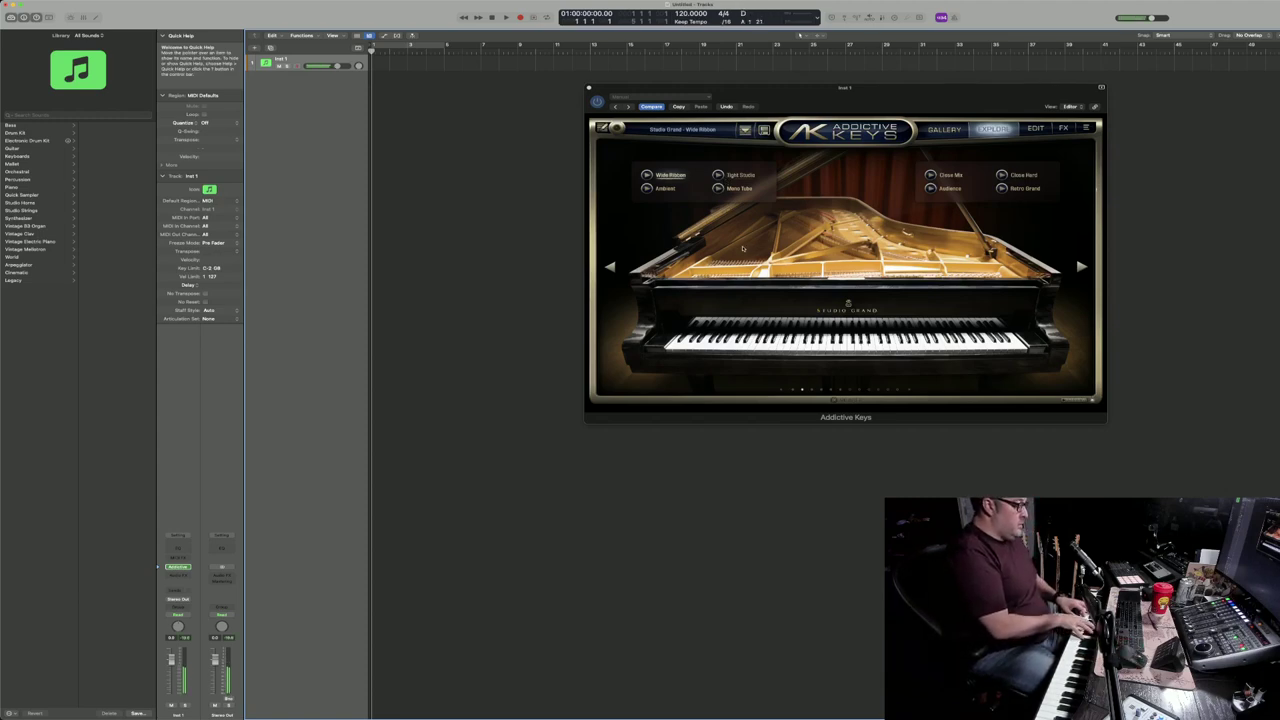
# Step: Show the mixer and turn on the cycle range, extending its end to bar 9
pyautogui.press('x')
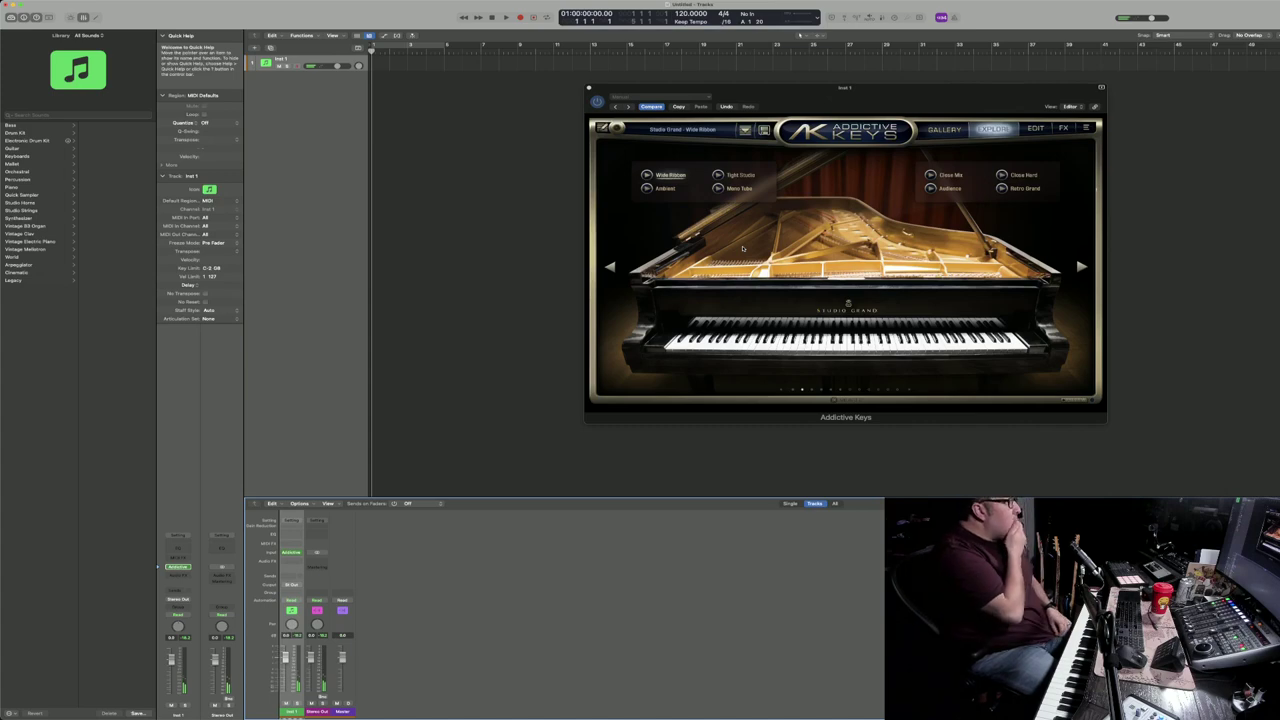
pyautogui.press('c')
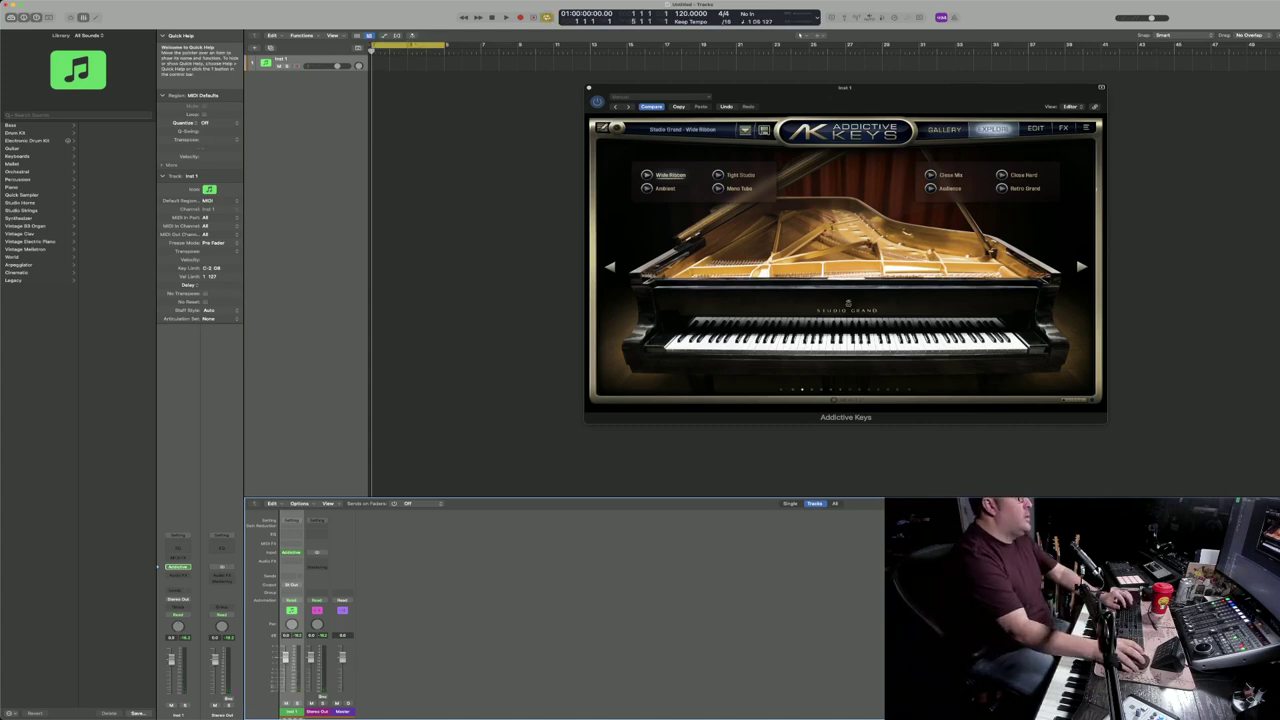
pyautogui.moveTo(445, 46); pyautogui.dragTo(519, 47)
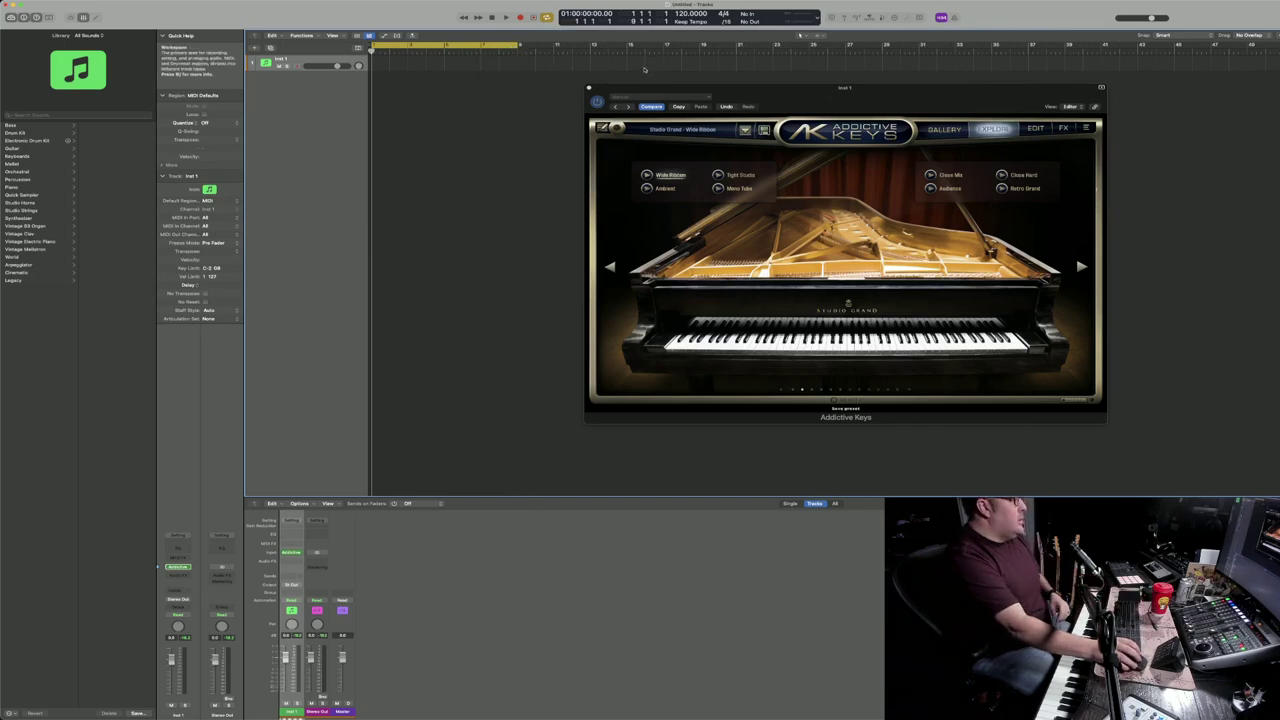
# Step: Try recording a piano take on the Inst 1 track from bar 1, and undo the recording
pyautogui.press('r')
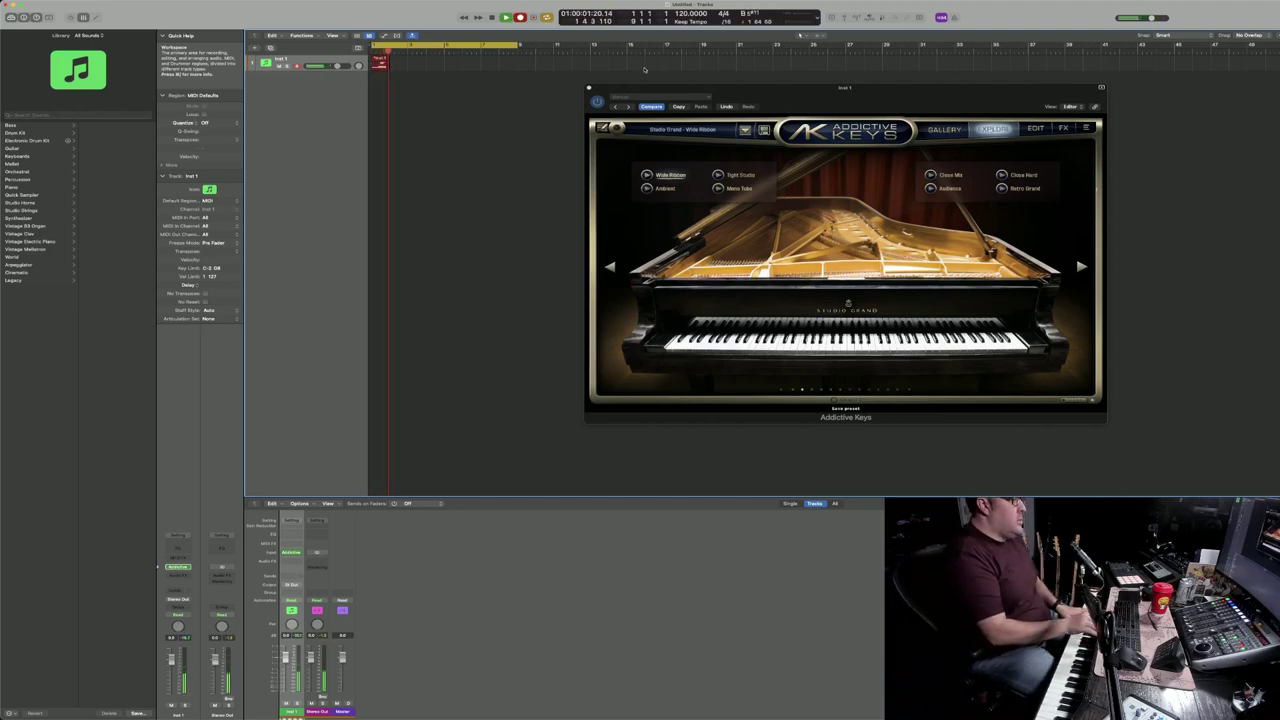
pyautogui.press('space')
pyautogui.press('super+z')
# Step: Turn on the metronome click and run playback to rehearse the piano part
pyautogui.click(954, 17)
pyautogui.press('space')
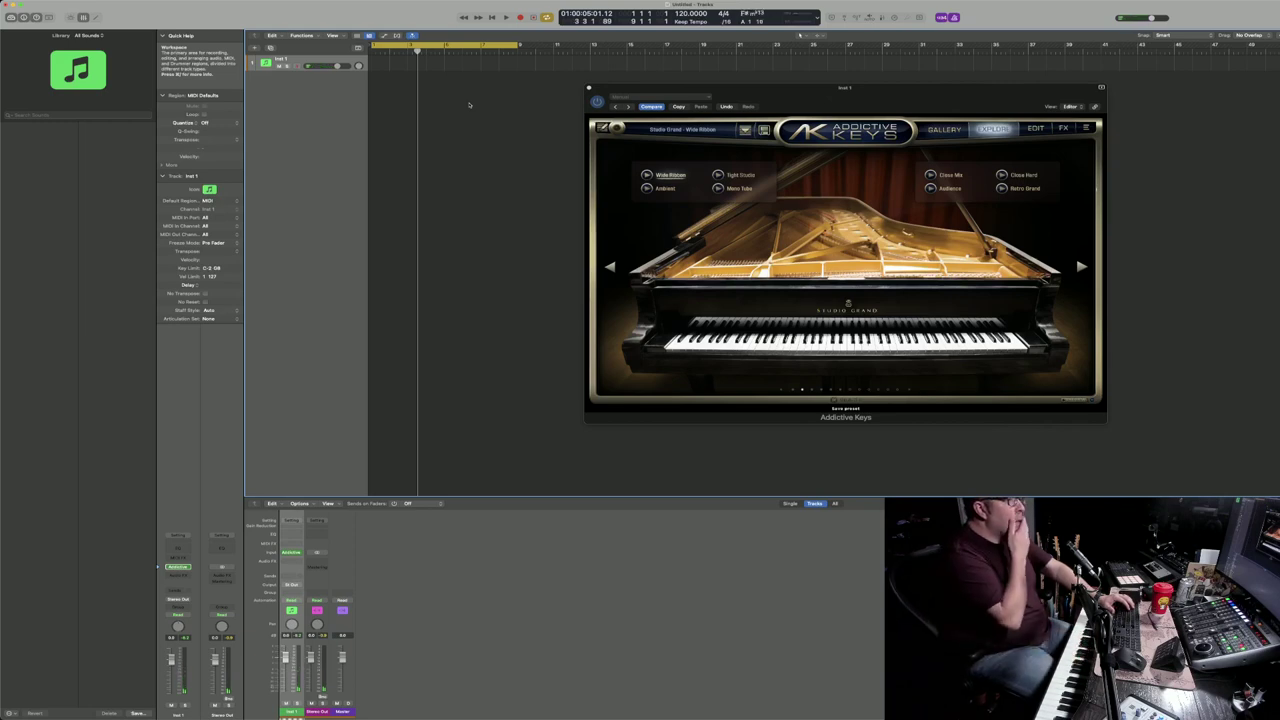
# Step: Record a short piano take against the metronome and delete the resulting region
pyautogui.press('r')
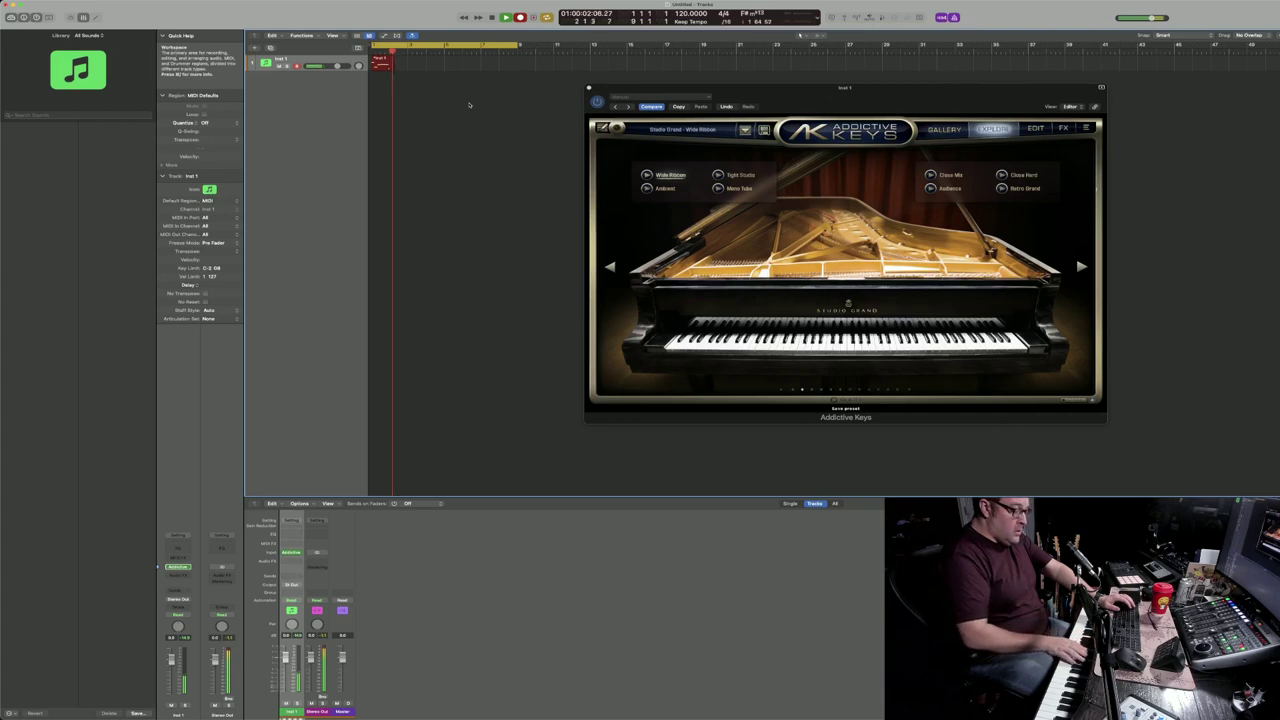
pyautogui.press('space')
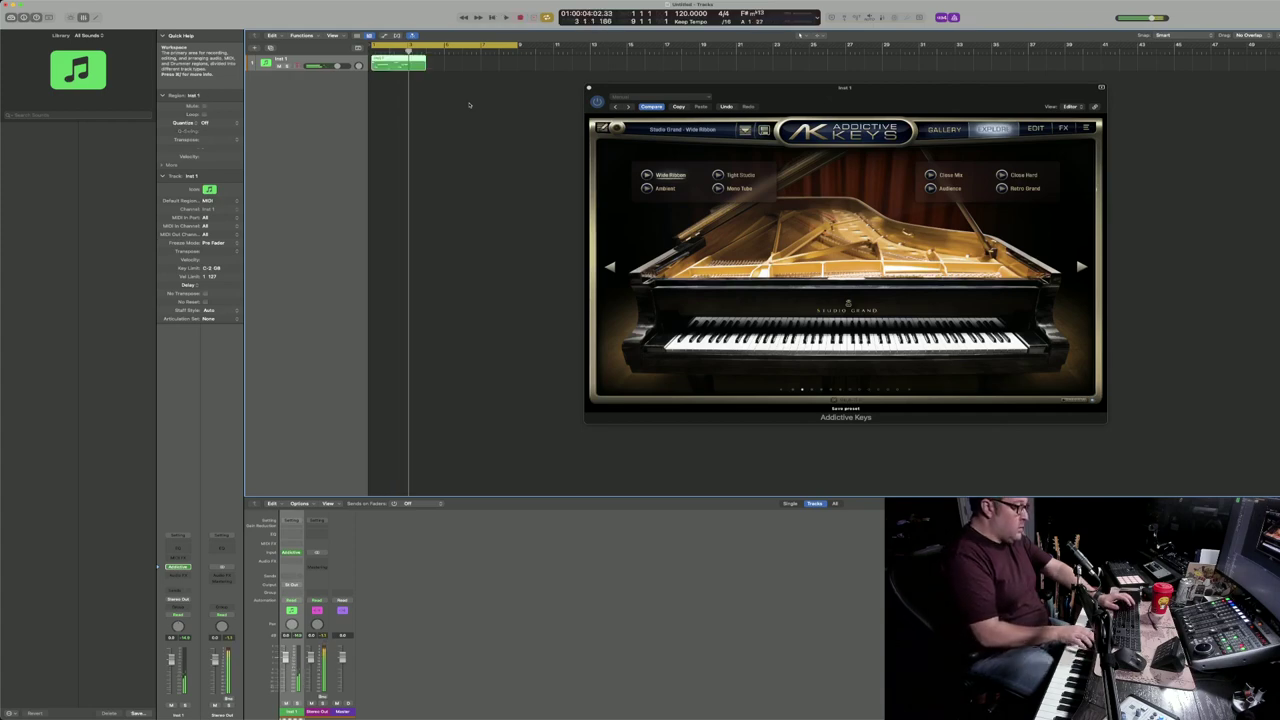
pyautogui.press('Delete')
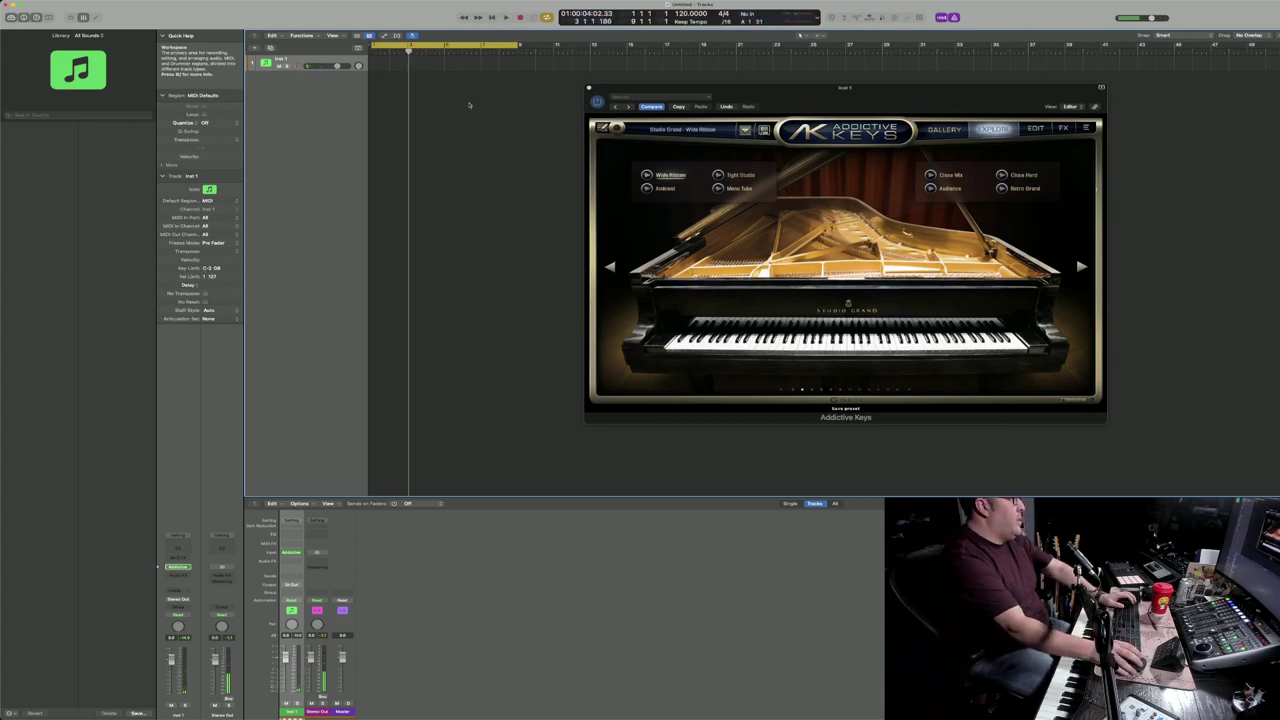
# Step: Rehearse the piano part with playback and set the project tempo to 95 BPM
pyautogui.press('space')
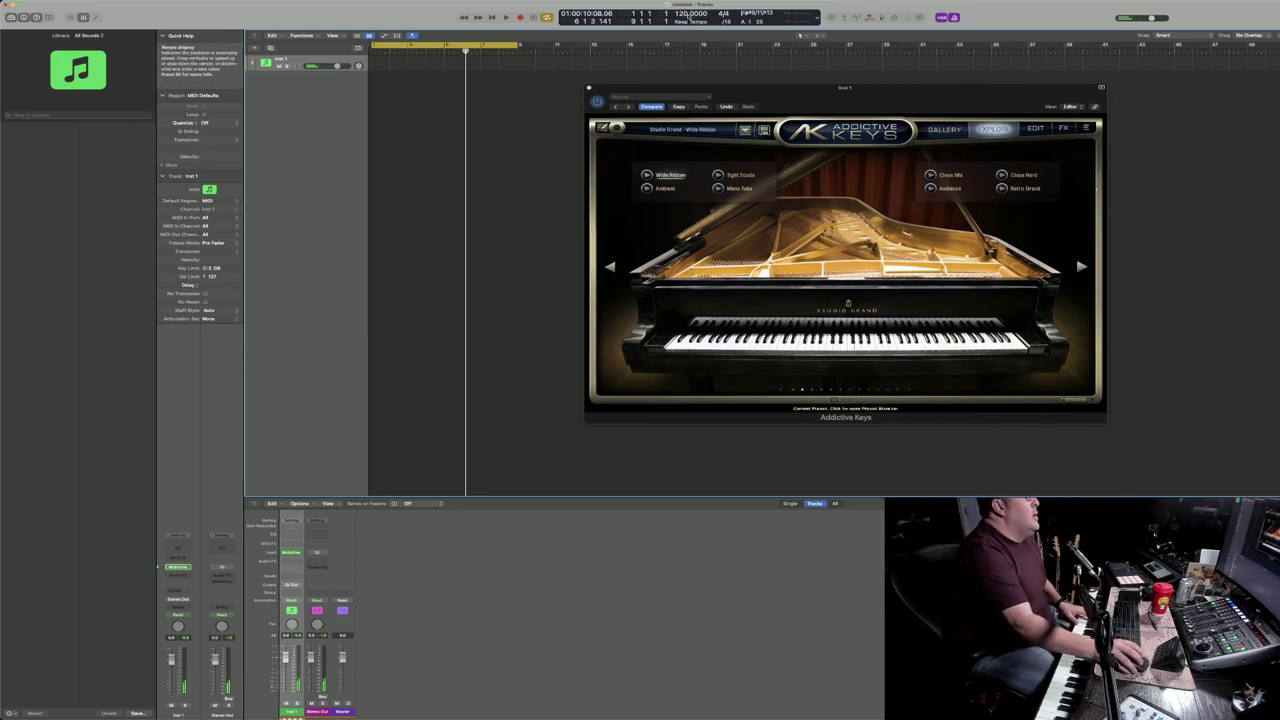
pyautogui.click(689, 20)
pyautogui.click(836, 25)
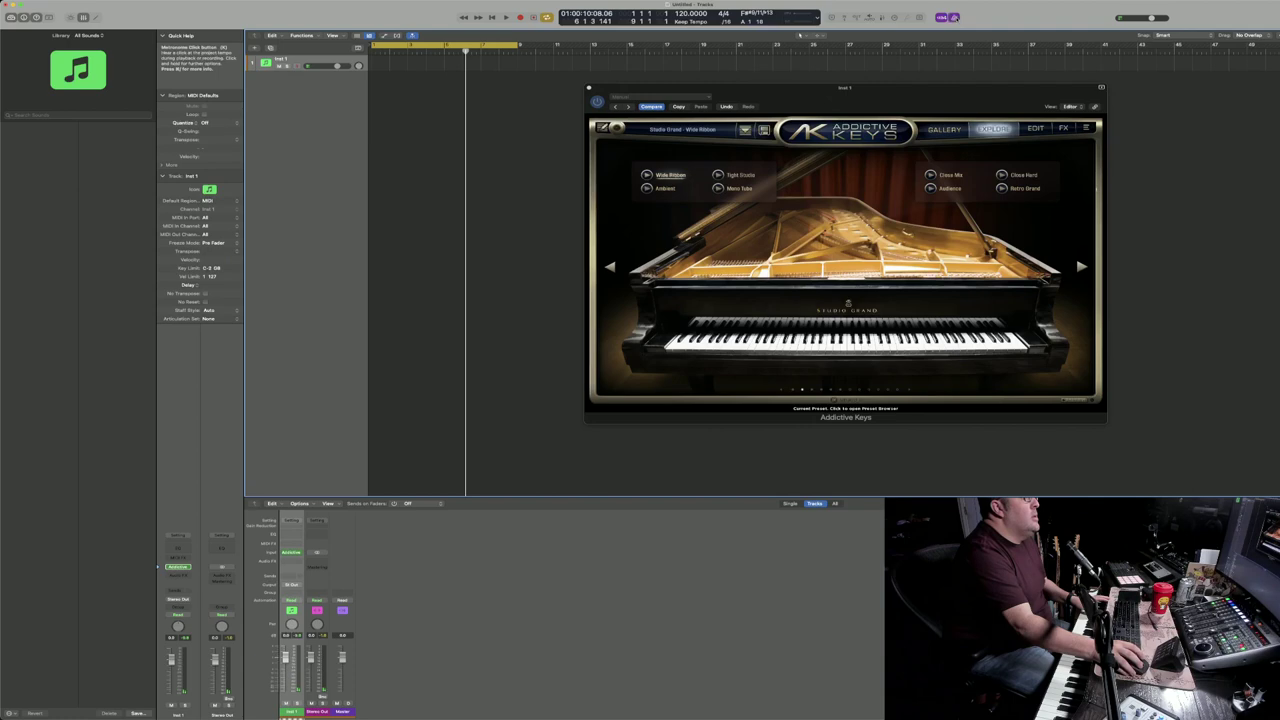
pyautogui.rightClick(955, 18)
pyautogui.click(1070, 18)
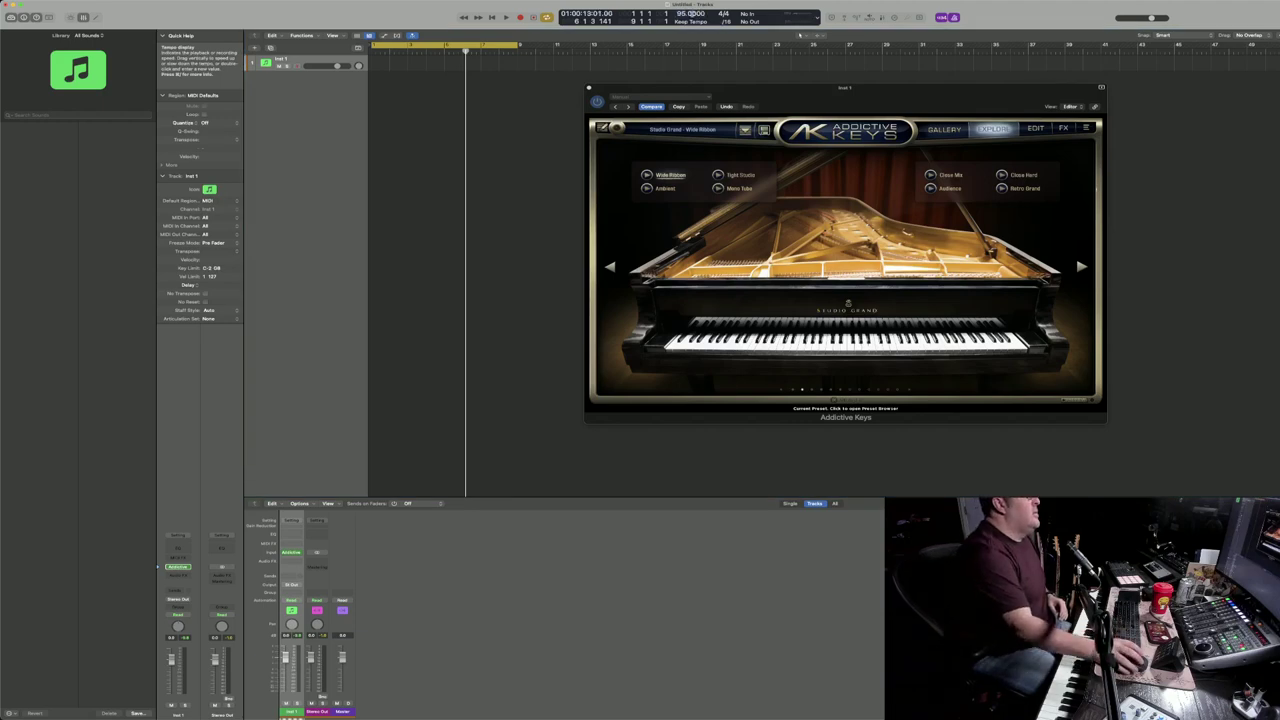
# Step: Set the project tempo to 88 BPM and play through the cycle range to rehearse the piano part
pyautogui.press('space')
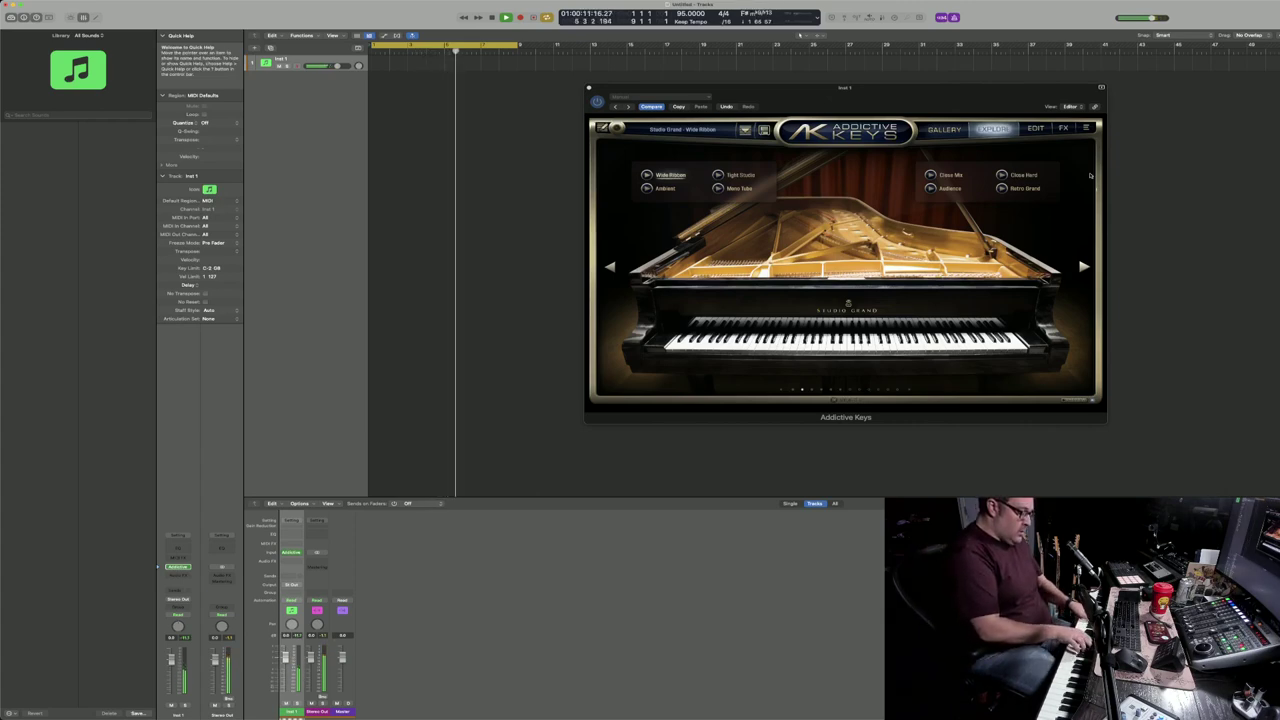
pyautogui.press('space')
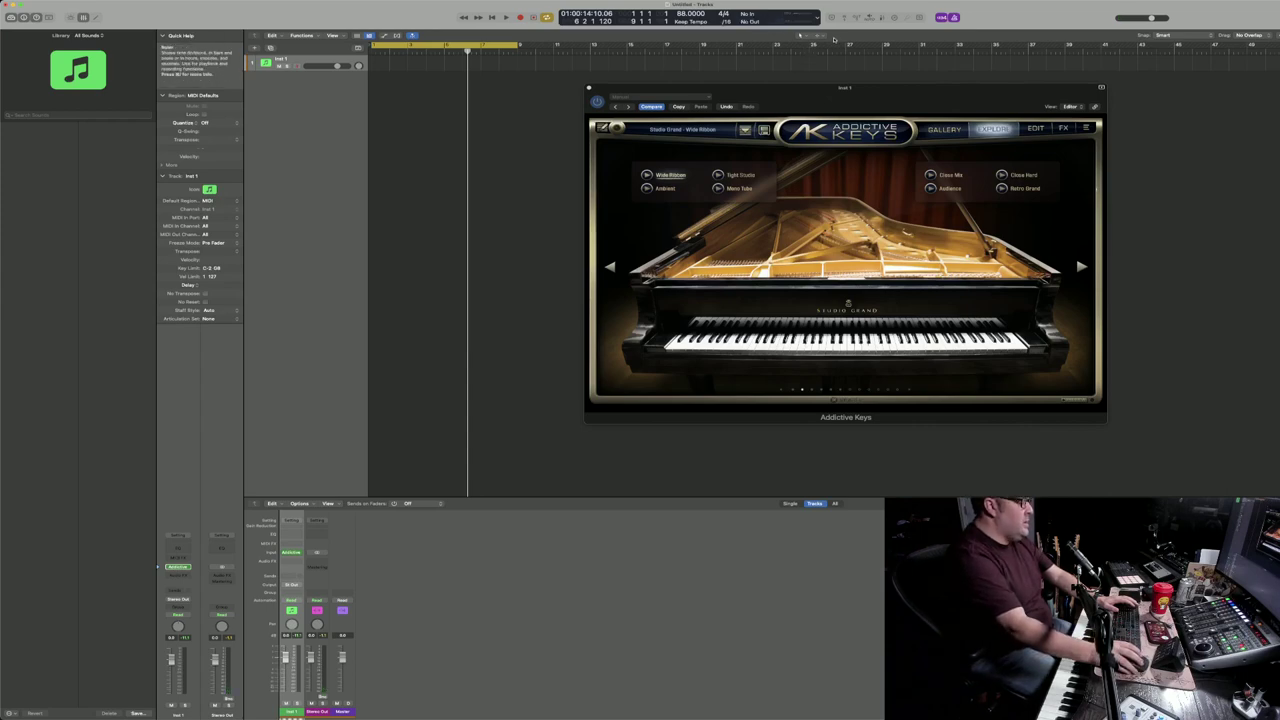
pyautogui.press('Return')
pyautogui.press('space')
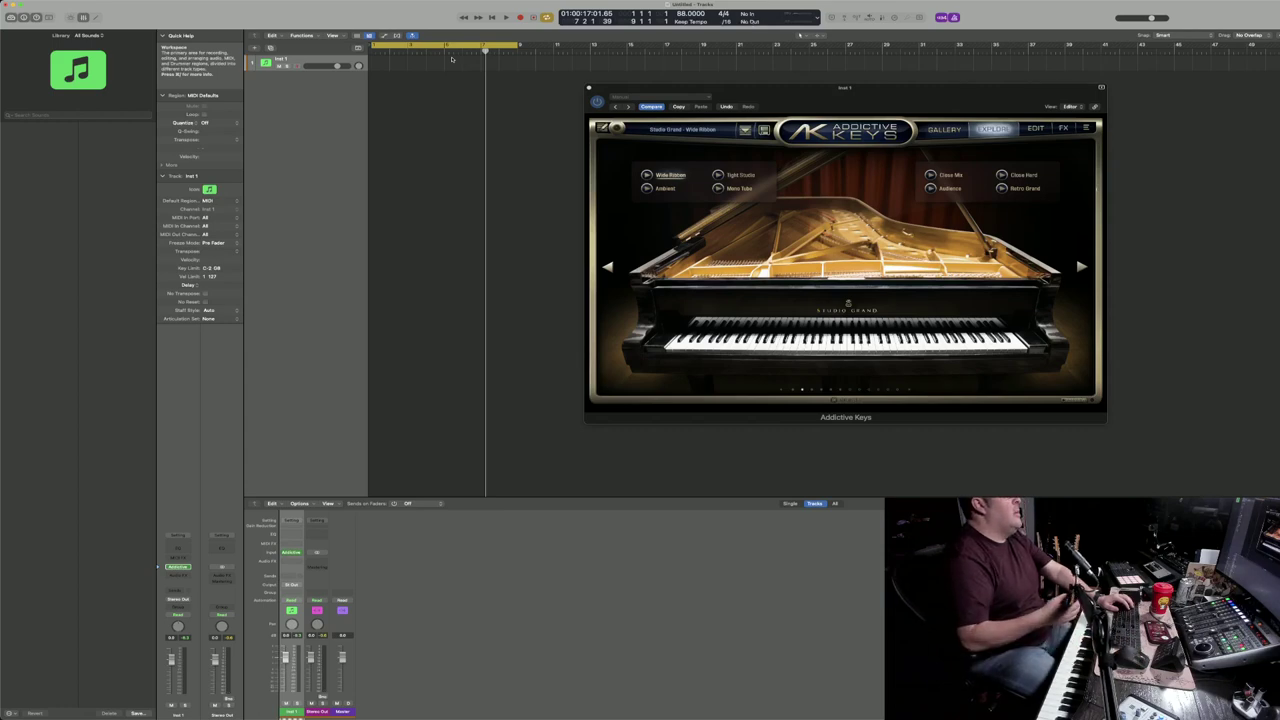
# Step: Record a piano take of about five bars at the slower tempo, and undo the recording
pyautogui.press('r')
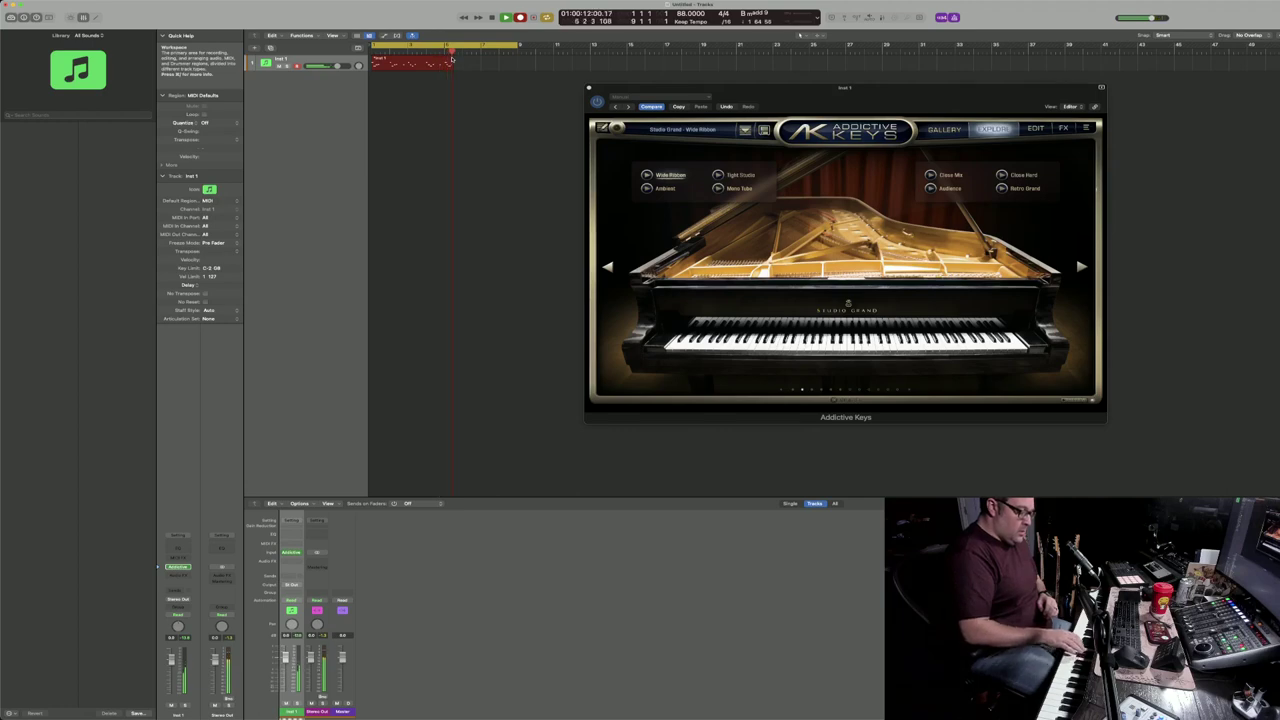
pyautogui.press('space')
pyautogui.press('super+z')
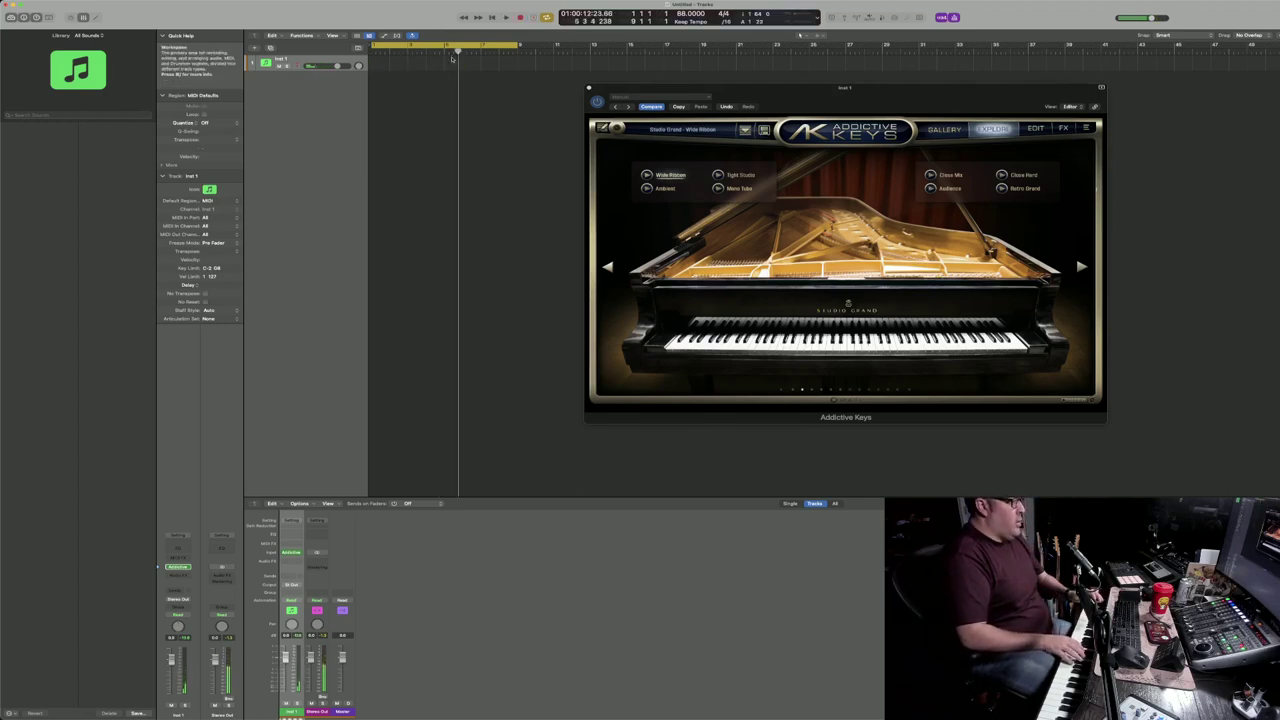
# Step: Record a four-bar piano take on the Inst 1 track and align the region's end with bar 5
pyautogui.press('r')
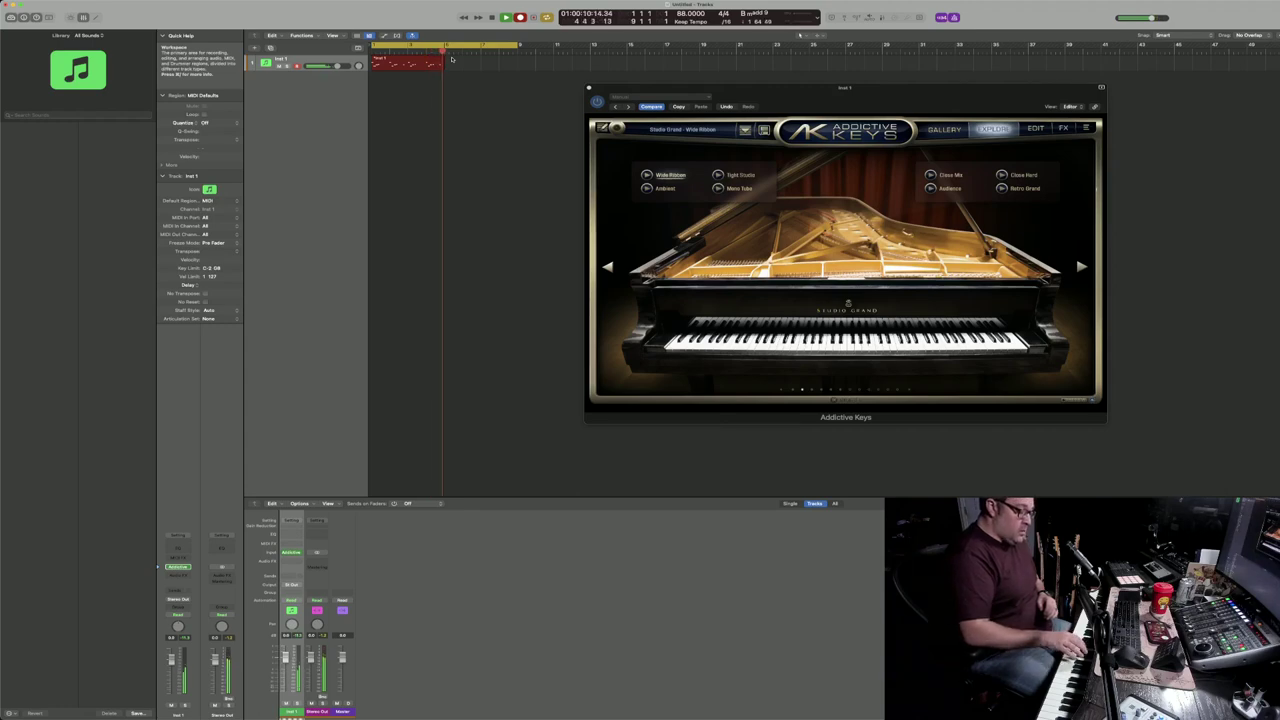
pyautogui.press('space')
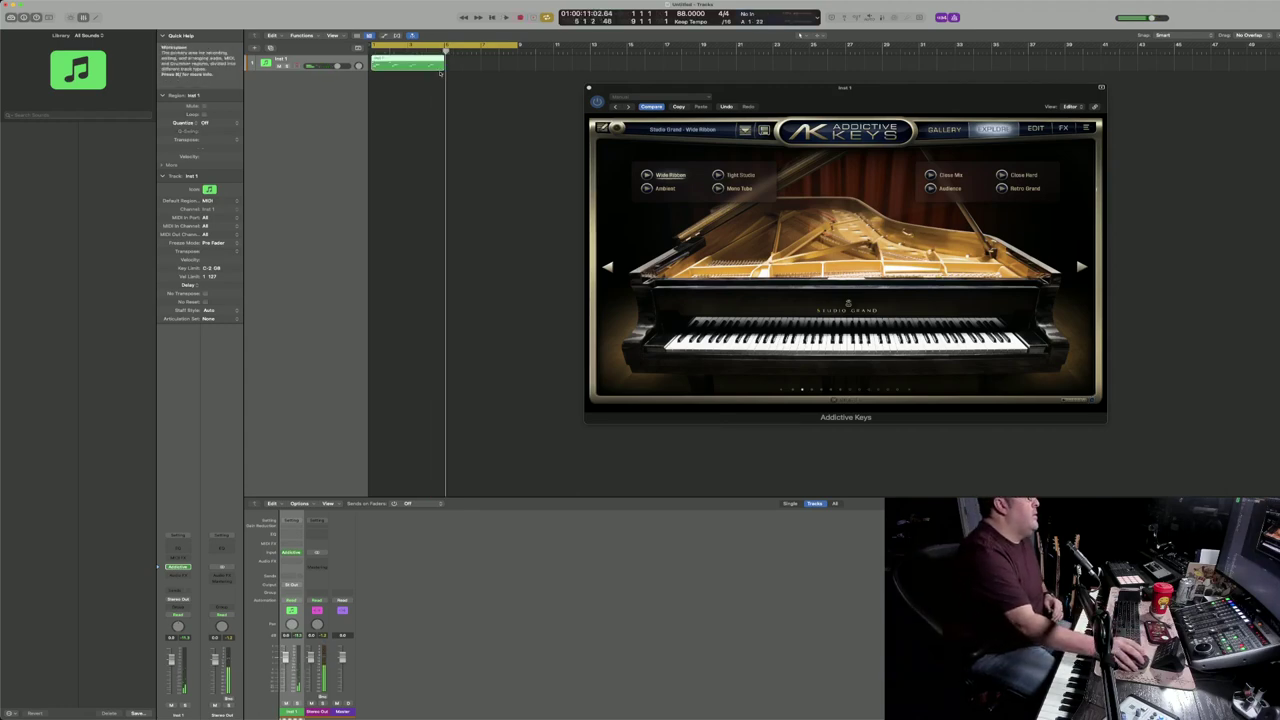
pyautogui.moveTo(446, 68); pyautogui.dragTo(445, 68)
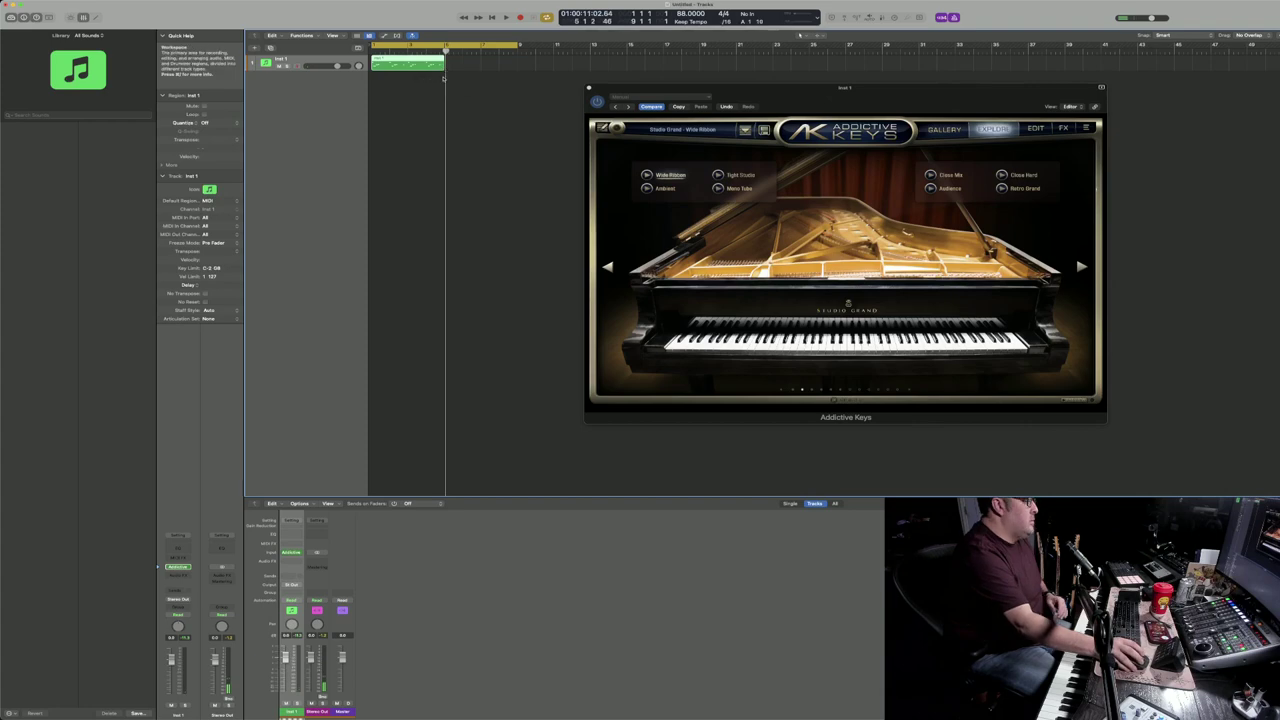
# Step: Quantize all notes of the piano region to 1/16 notes in an enlarged Piano Roll and play the region
pyautogui.press('p')
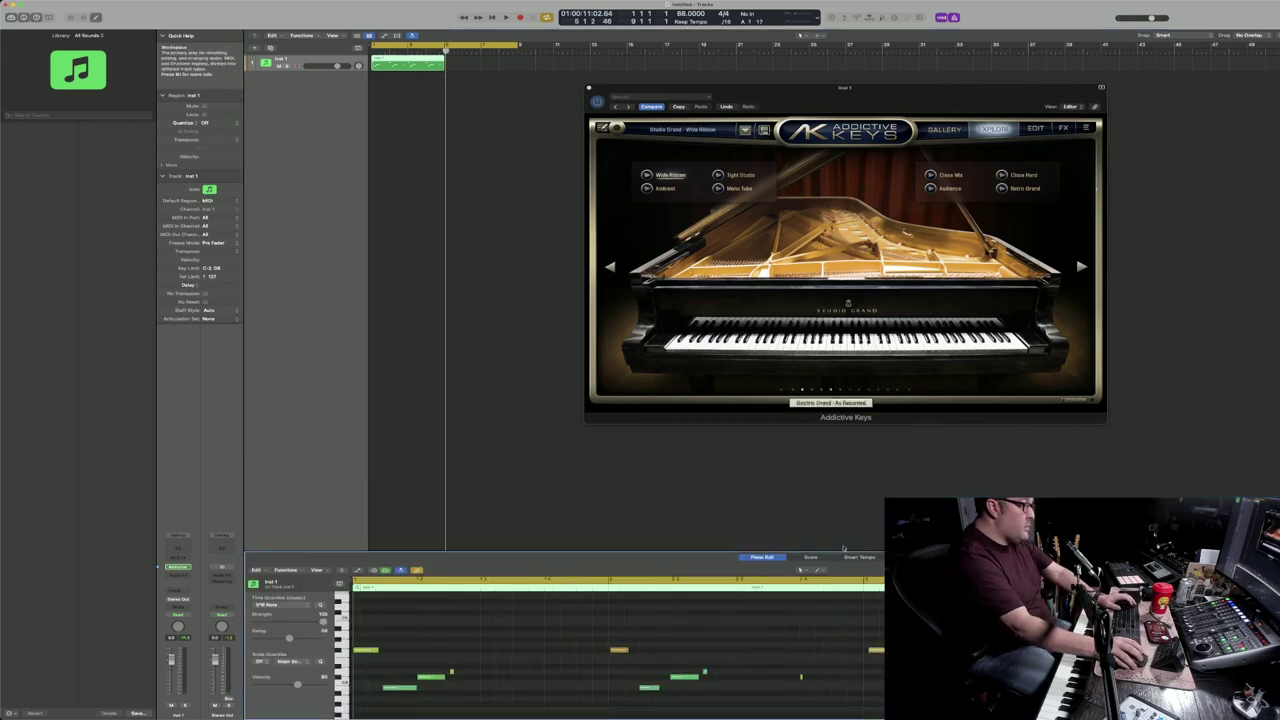
pyautogui.moveTo(846, 550); pyautogui.dragTo(846, 459)
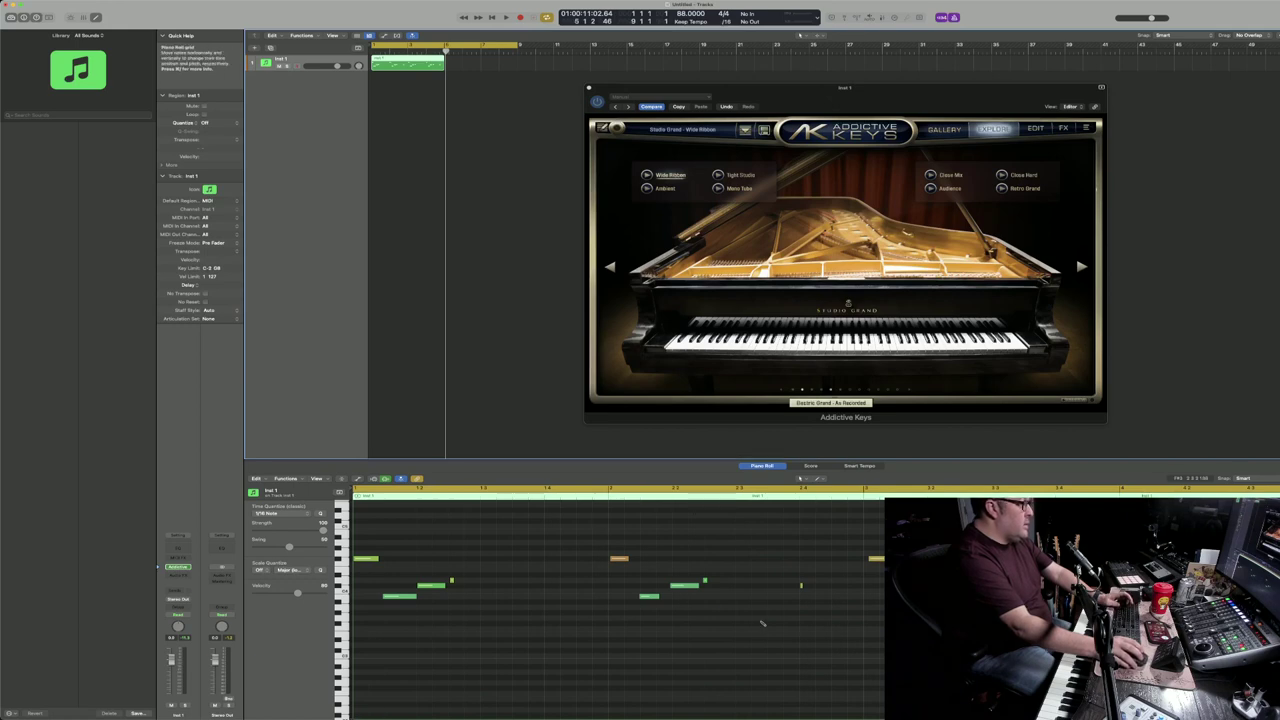
pyautogui.press('super+a')
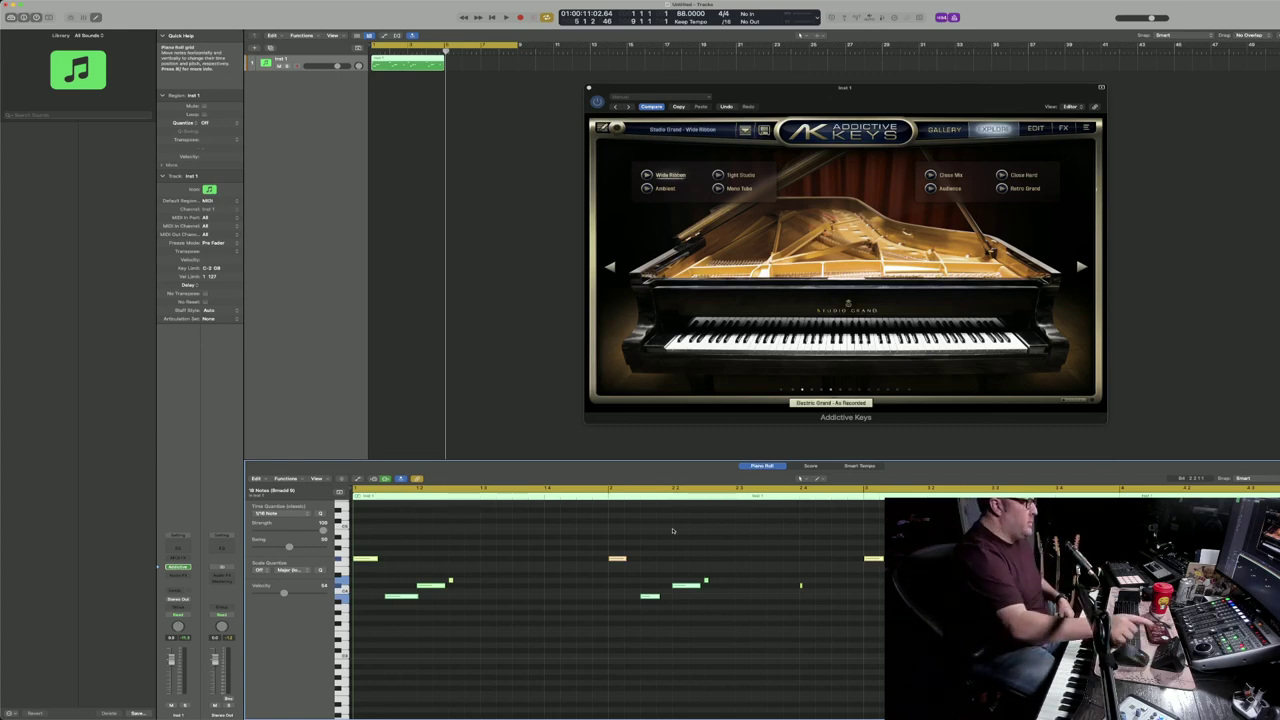
pyautogui.press('space')
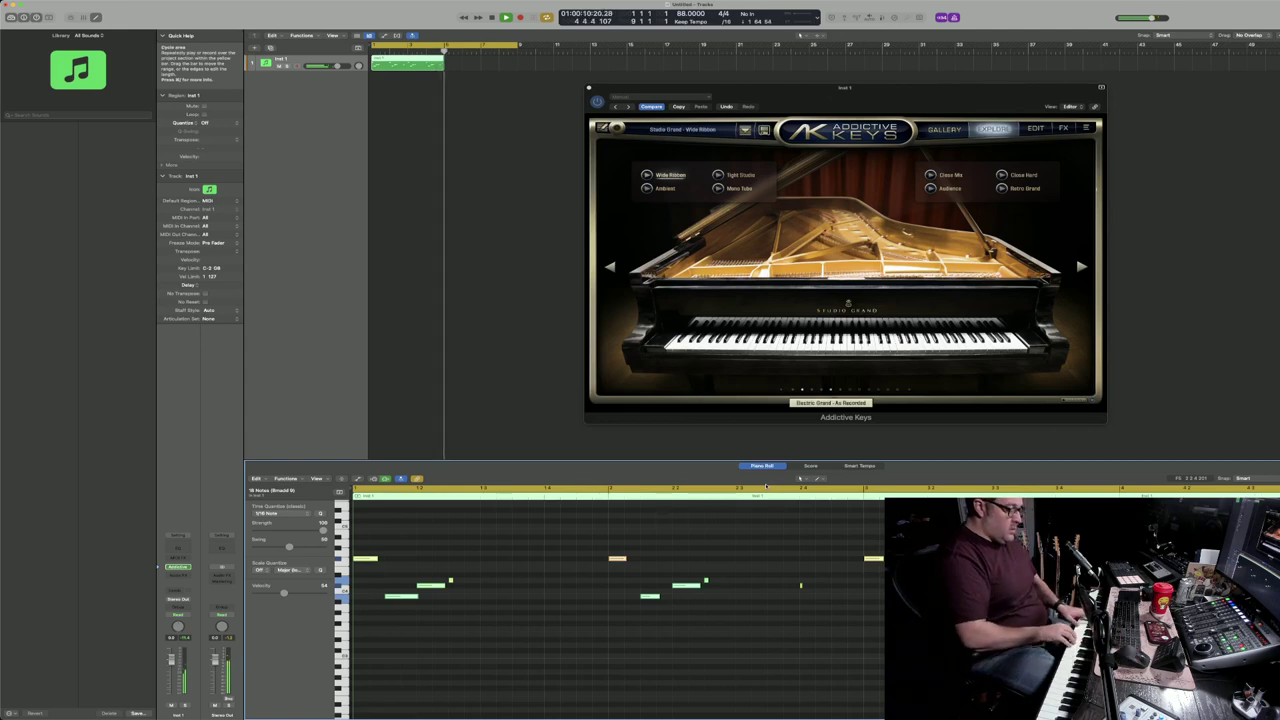
# Step: Stop playback, shorten the cycle range to end at bar 5, and start playback of the piano region
pyautogui.press('space')
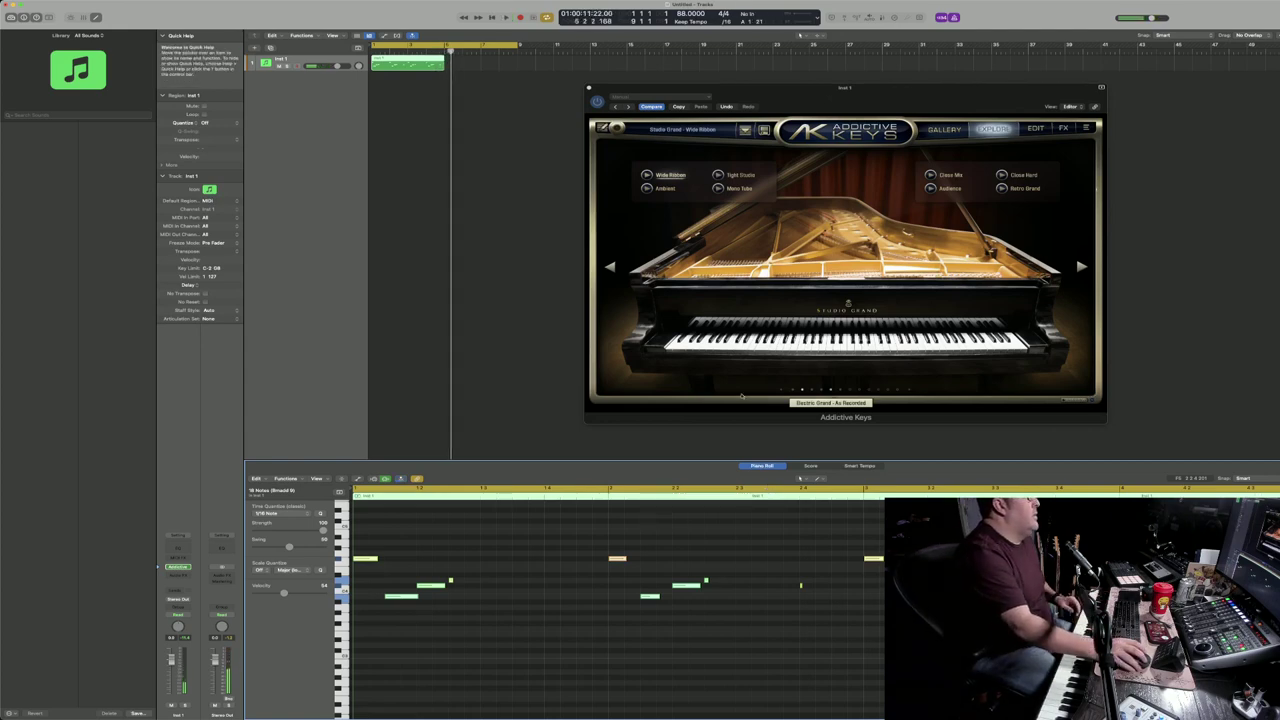
pyautogui.moveTo(517, 45); pyautogui.dragTo(447, 50)
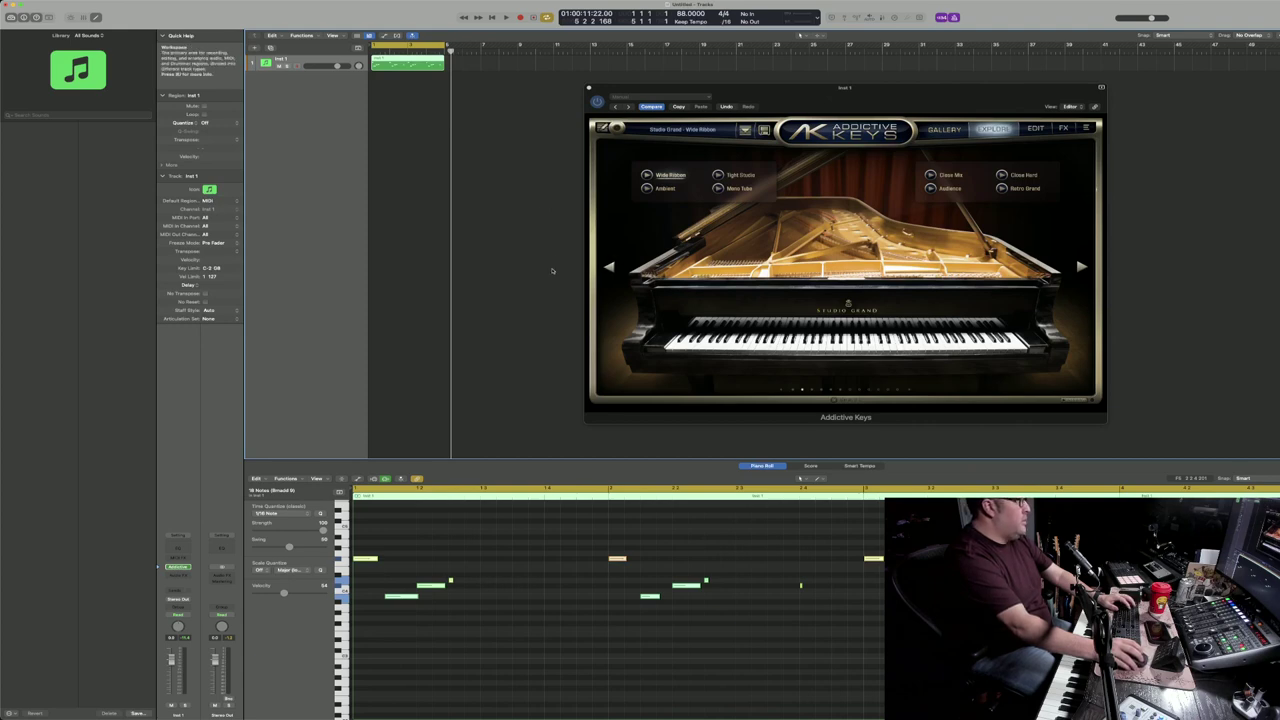
pyautogui.press('space')
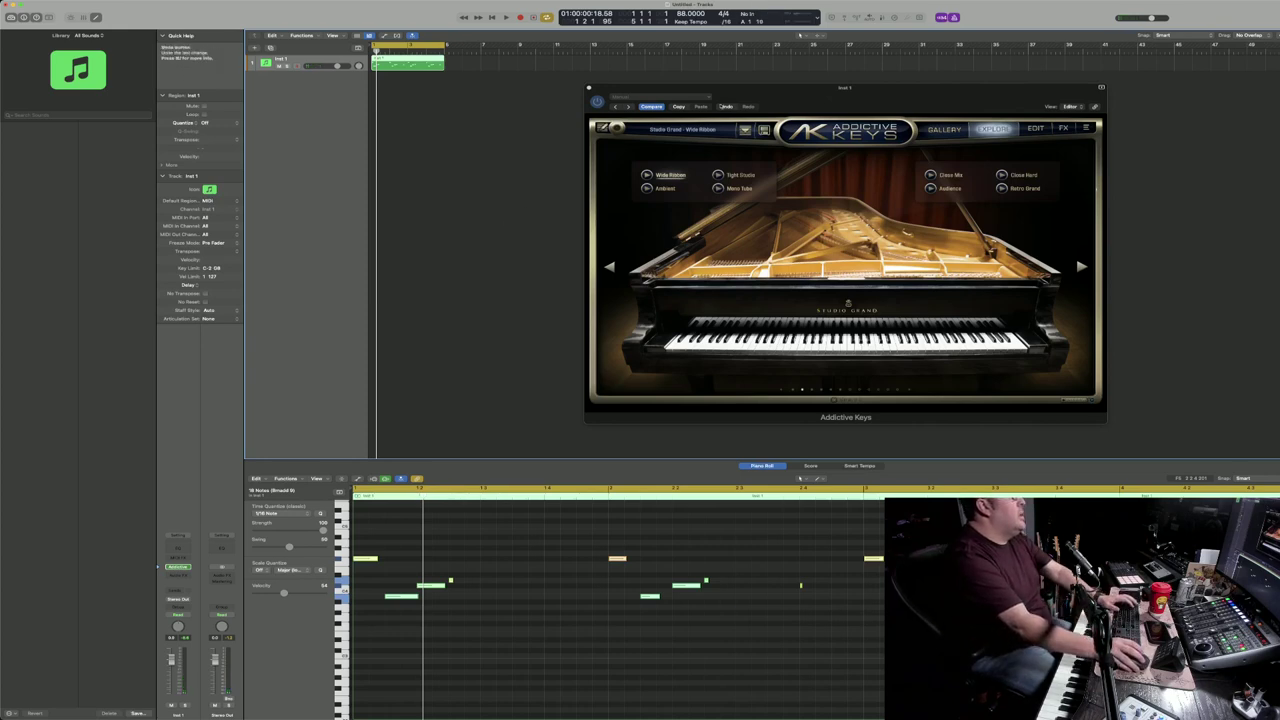
# Step: Move the Addictive Keys window aside and add a new software instrument track below the piano track
pyautogui.moveTo(845, 87); pyautogui.dragTo(862, 86)
pyautogui.rightClick(313, 104)
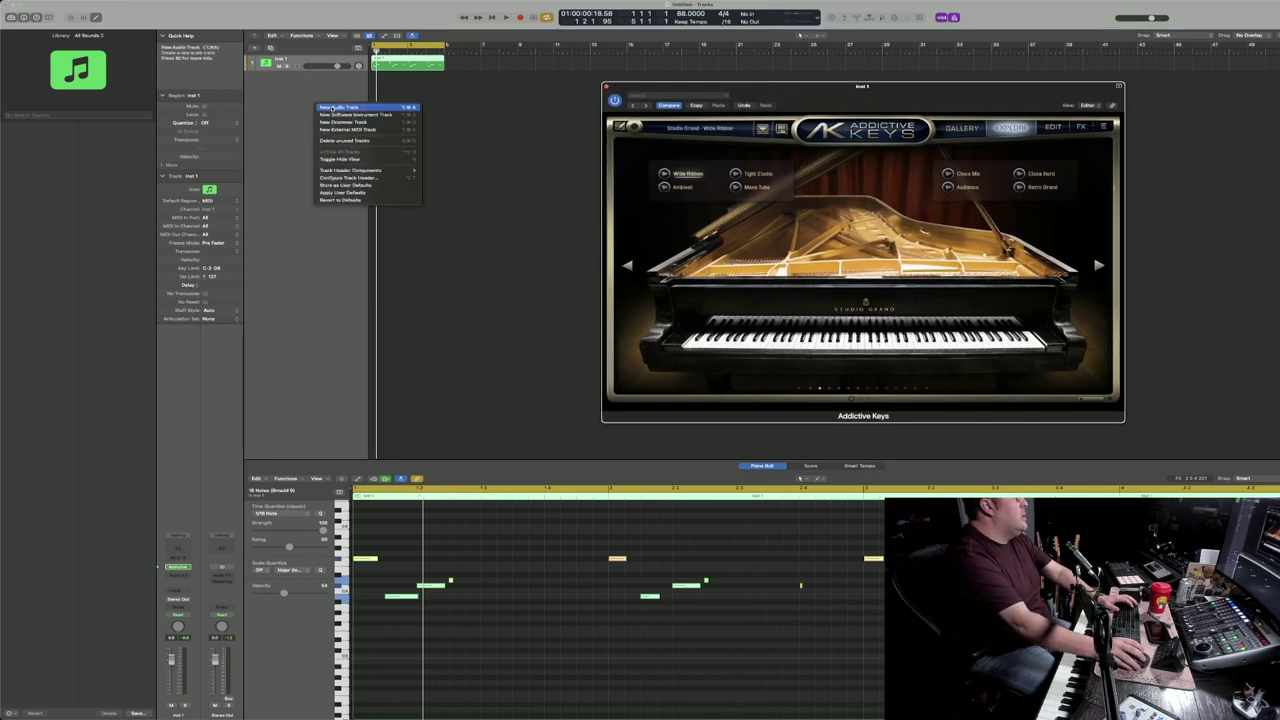
pyautogui.click(355, 114)
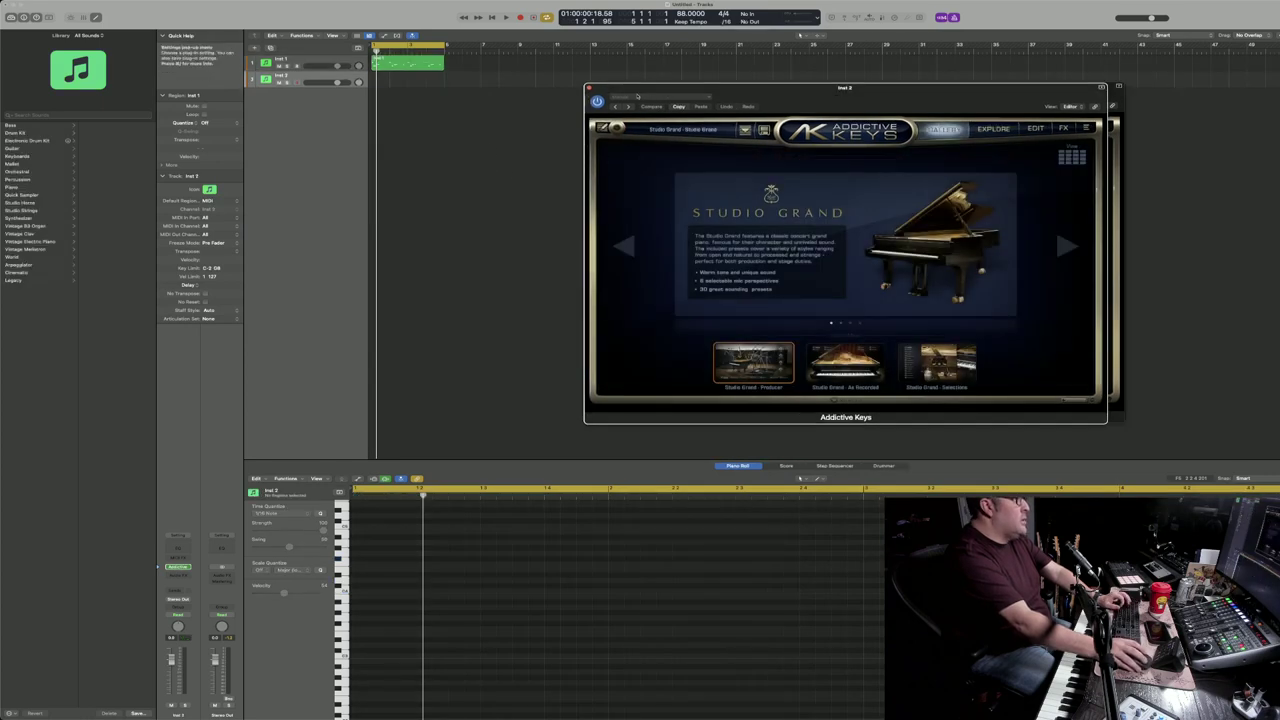
# Step: Load Spitfire Audio's BBC Symphony Orchestra as the instrument on the Inst 2 channel in the mixer
pyautogui.press('x')
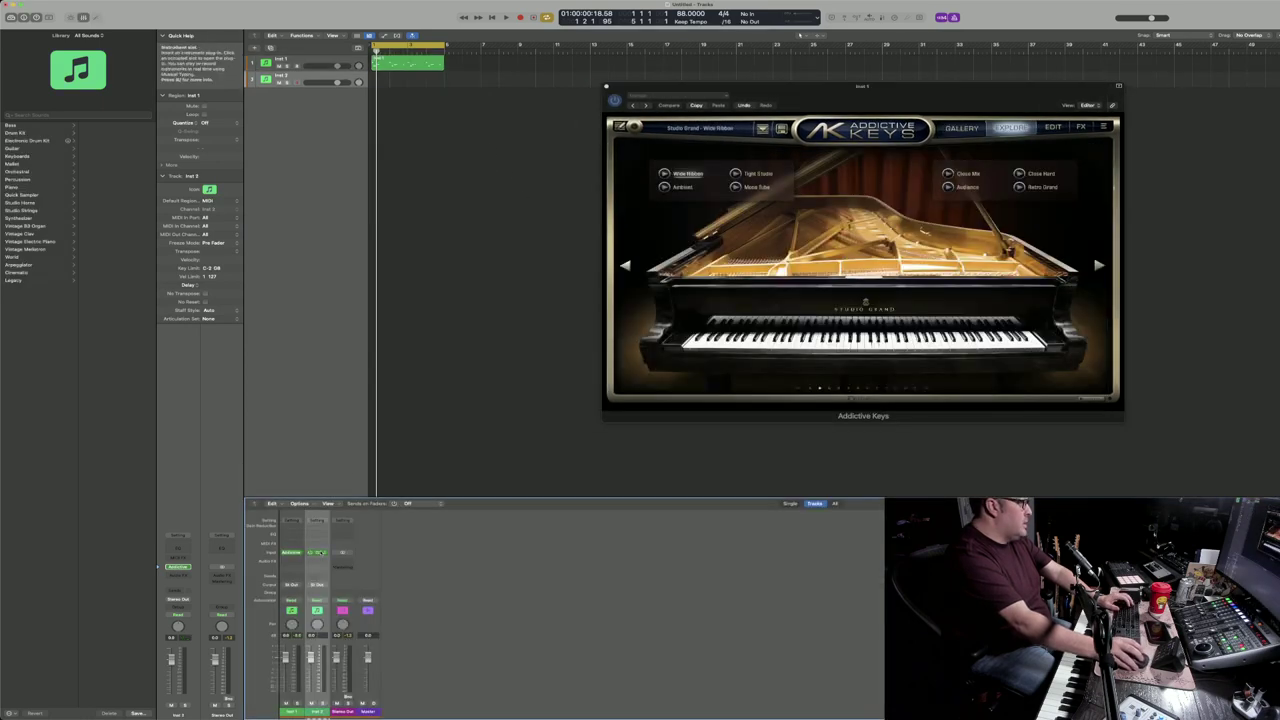
pyautogui.click(324, 553)
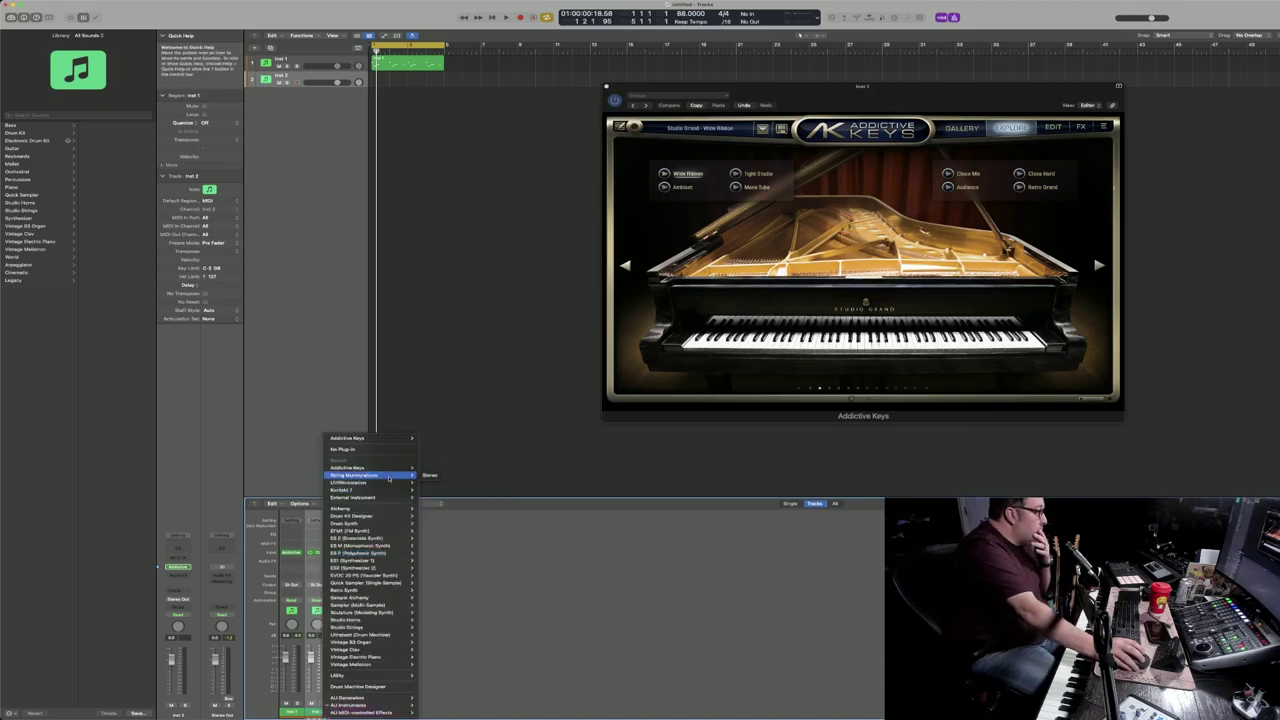
pyautogui.moveTo(390, 490)
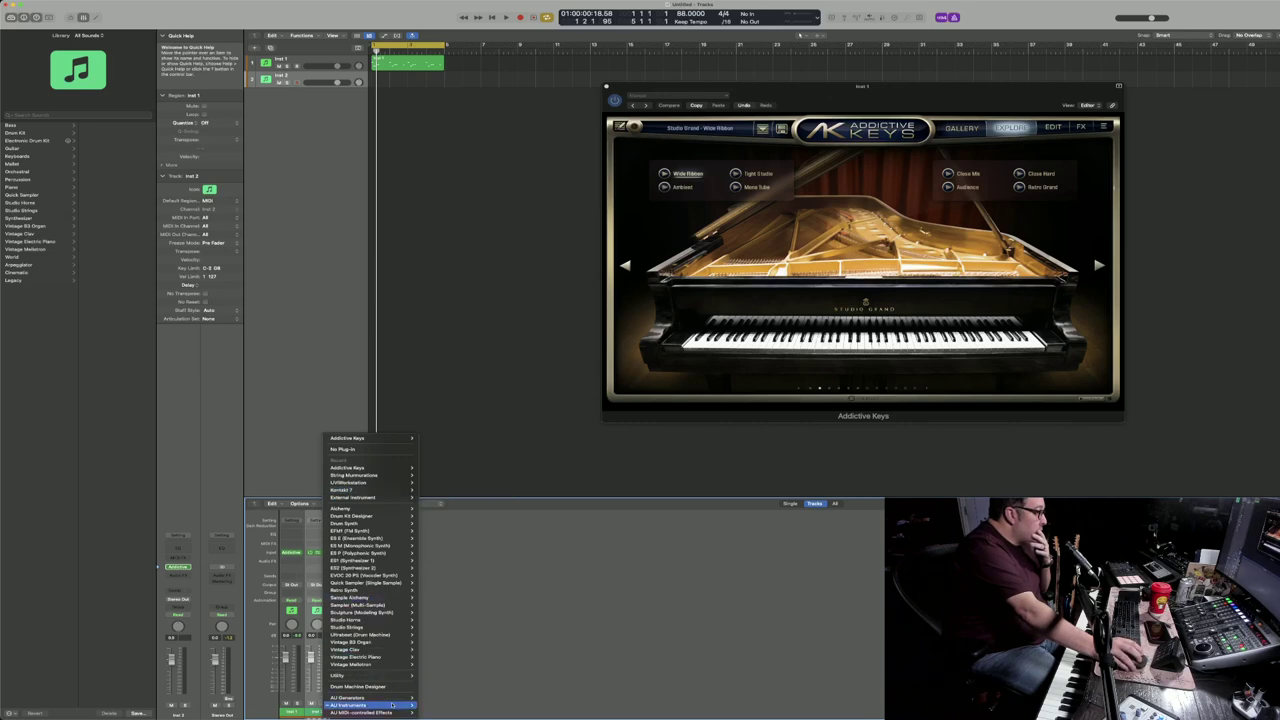
pyautogui.moveTo(393, 705)
pyautogui.moveTo(443, 684)
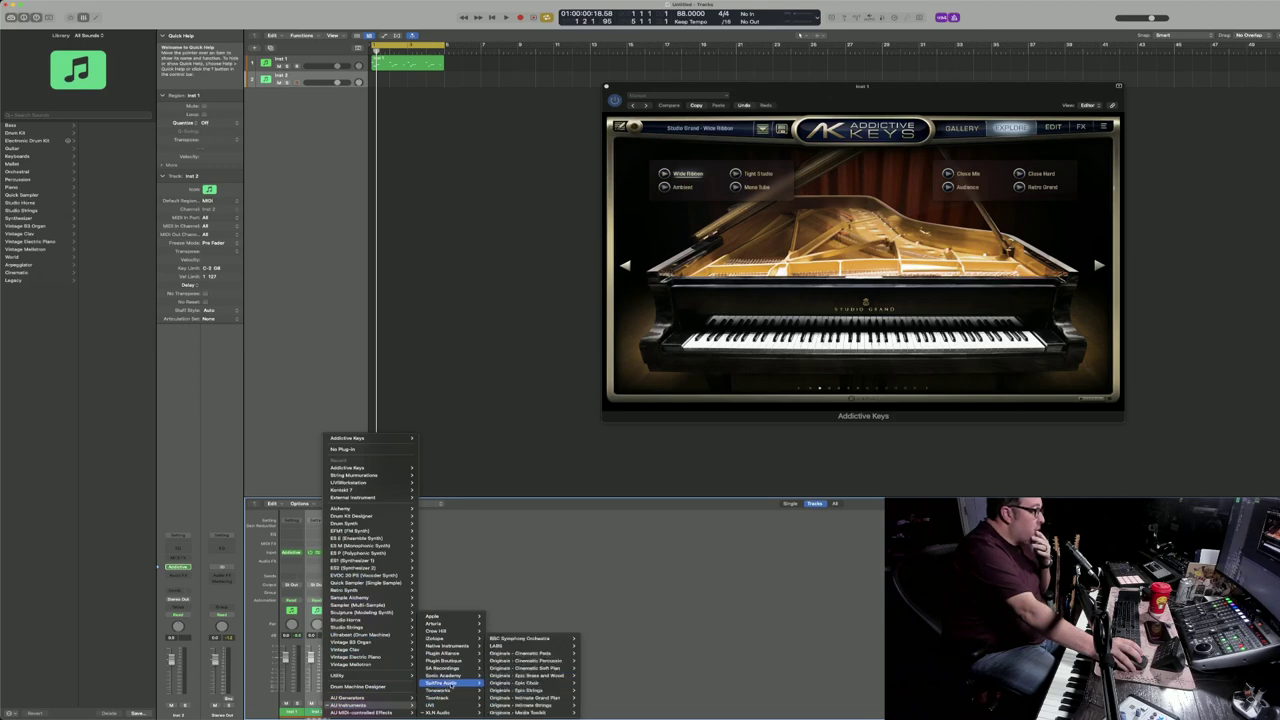
pyautogui.click(592, 638)
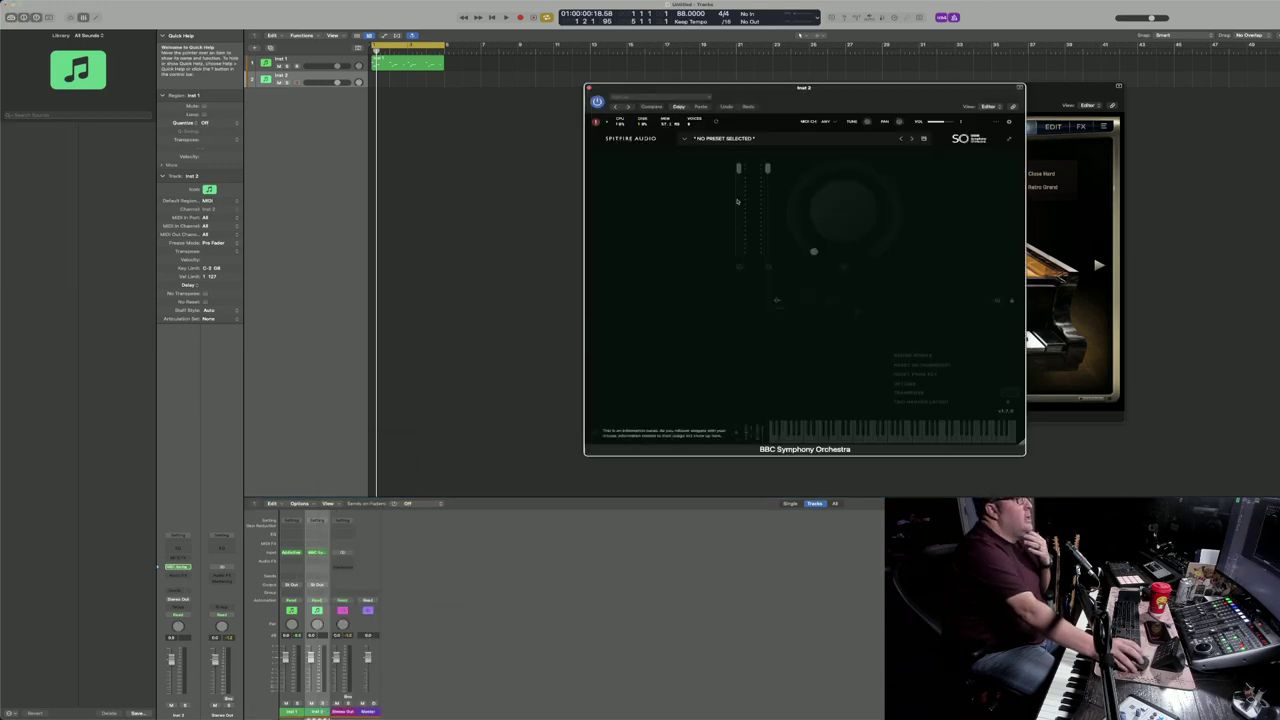
# Step: Try to choose a preset in BBC Symphony Orchestra, dismiss the error dialog, and close the plug-in window
pyautogui.moveTo(769, 99); pyautogui.dragTo(701, 170)
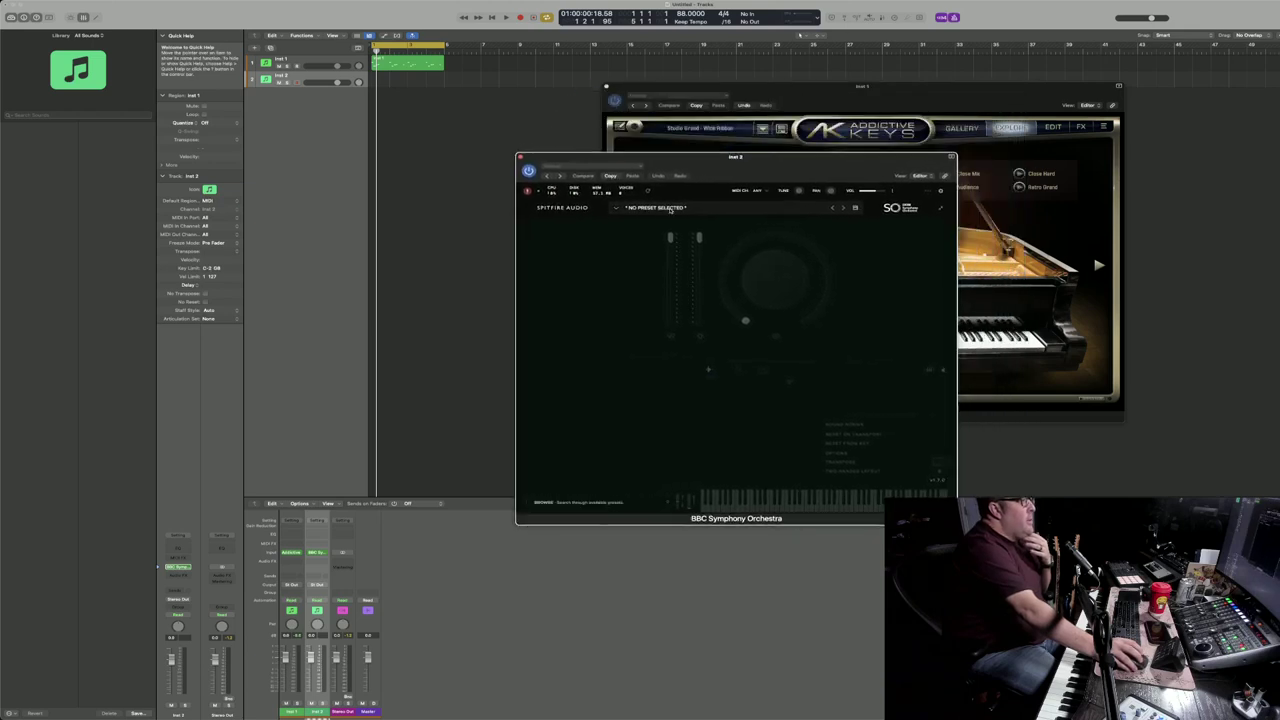
pyautogui.click(669, 208)
pyautogui.click(682, 207)
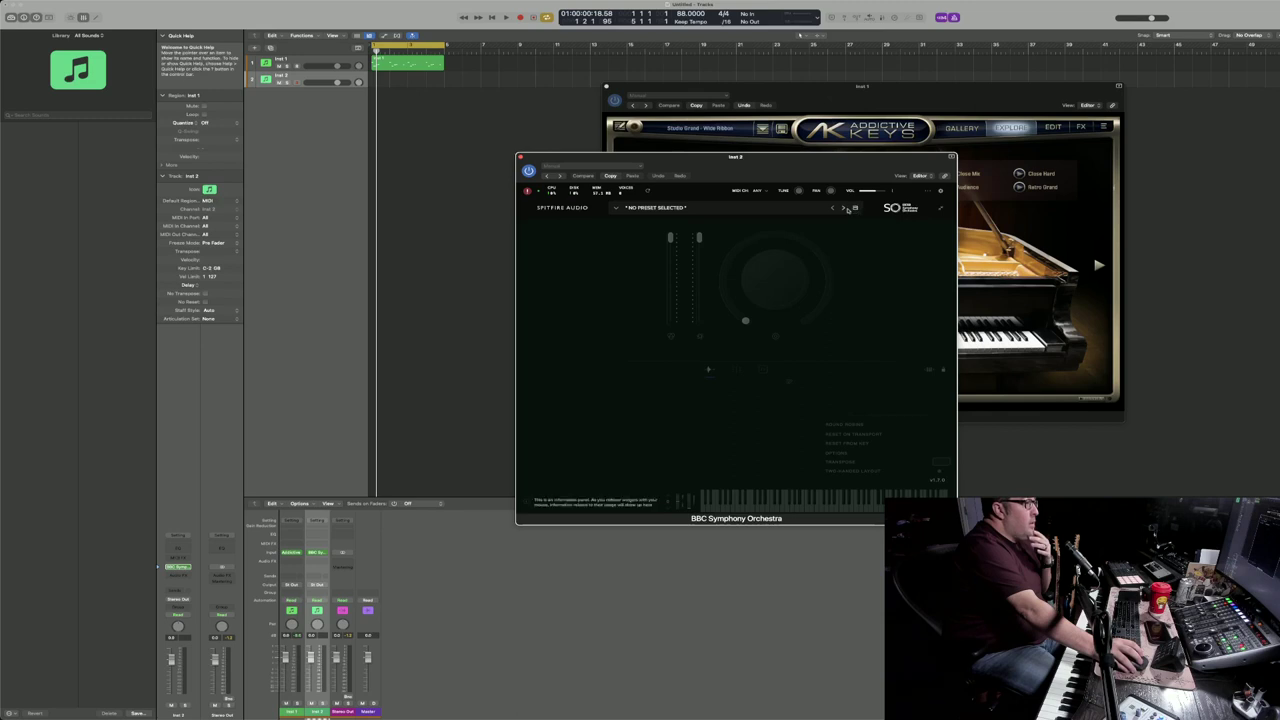
pyautogui.click(617, 209)
pyautogui.click(617, 209)
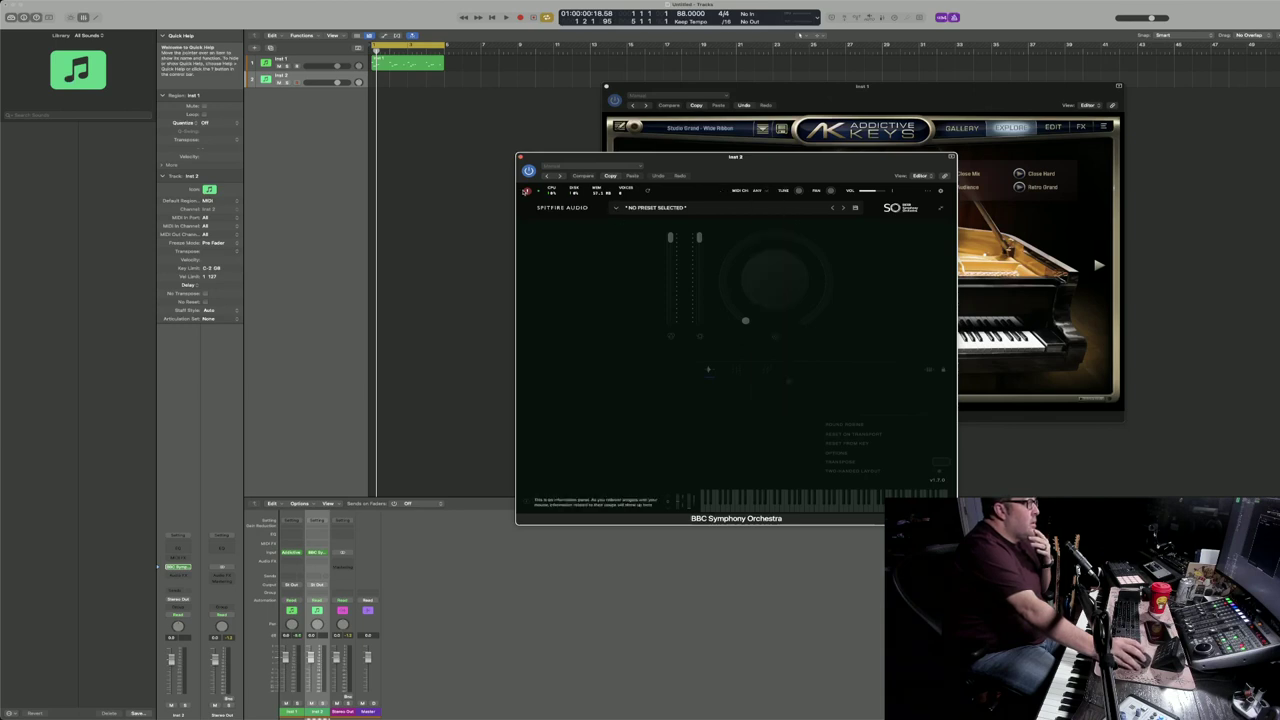
pyautogui.click(527, 190)
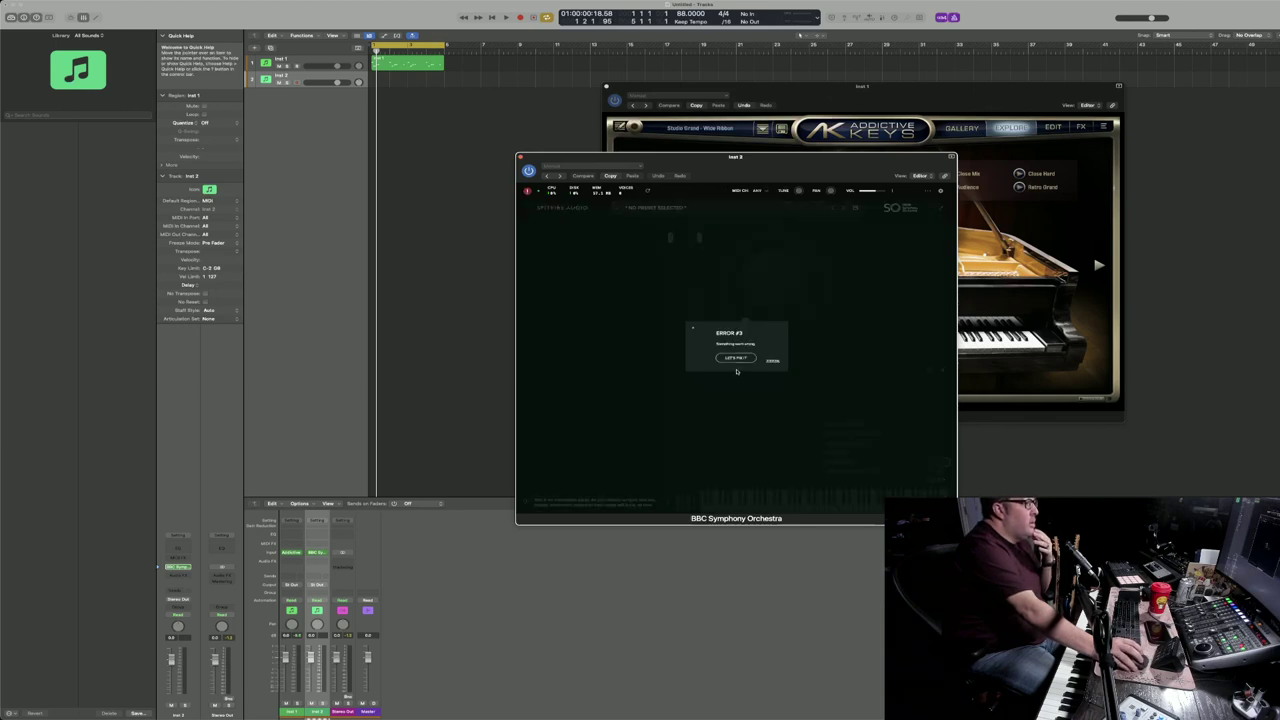
pyautogui.click(773, 362)
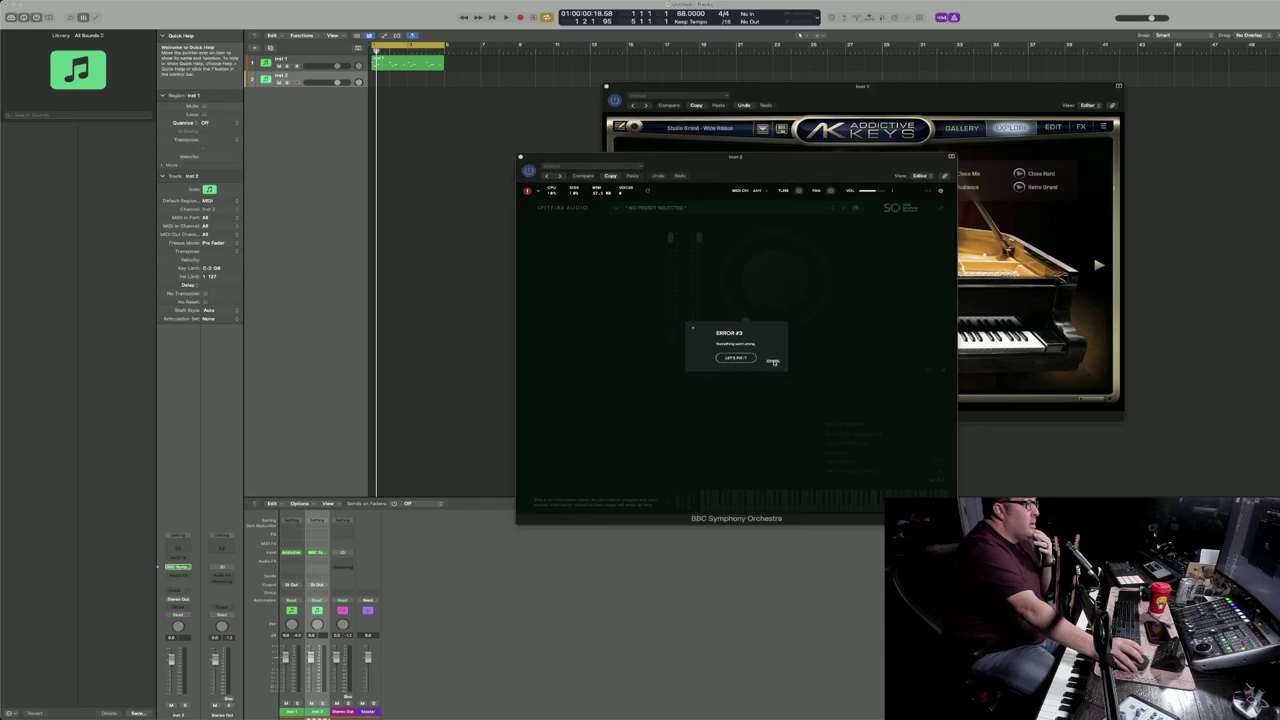
pyautogui.click(519, 157)
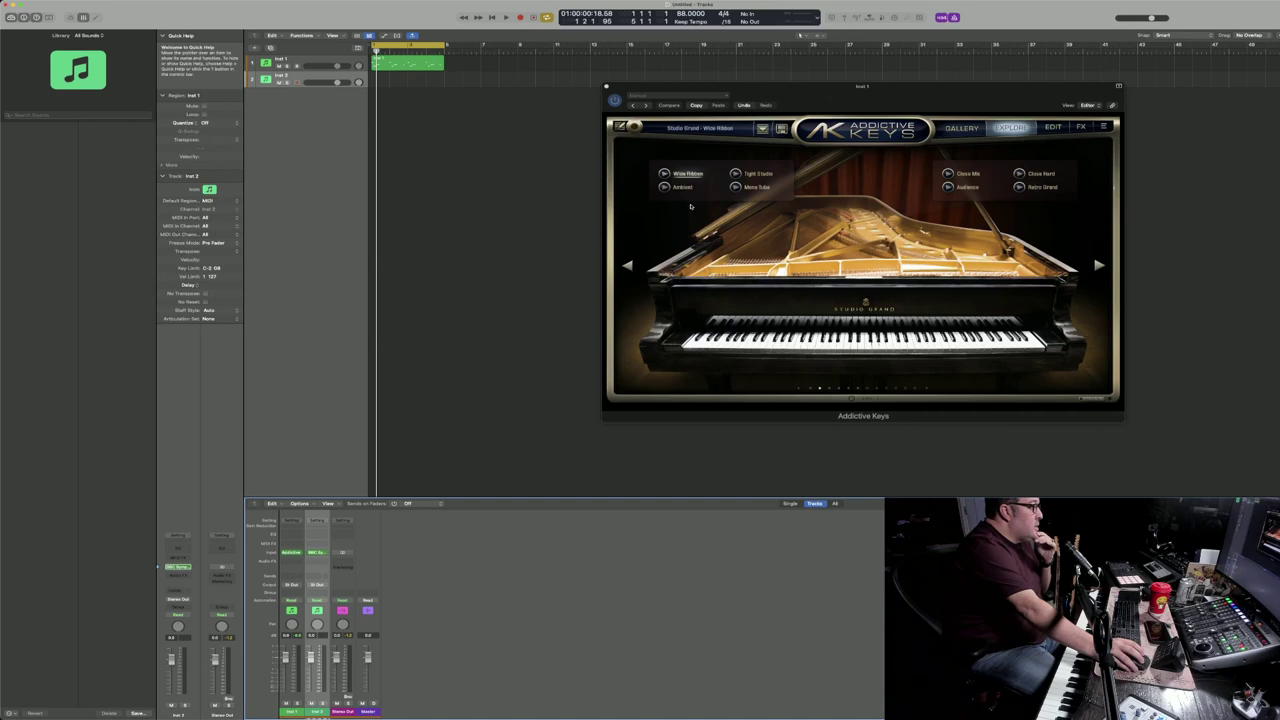
# Step: Close the Addictive Keys window and replace the Inst 2 channel's instrument with Kontakt 7
pyautogui.click(606, 87)
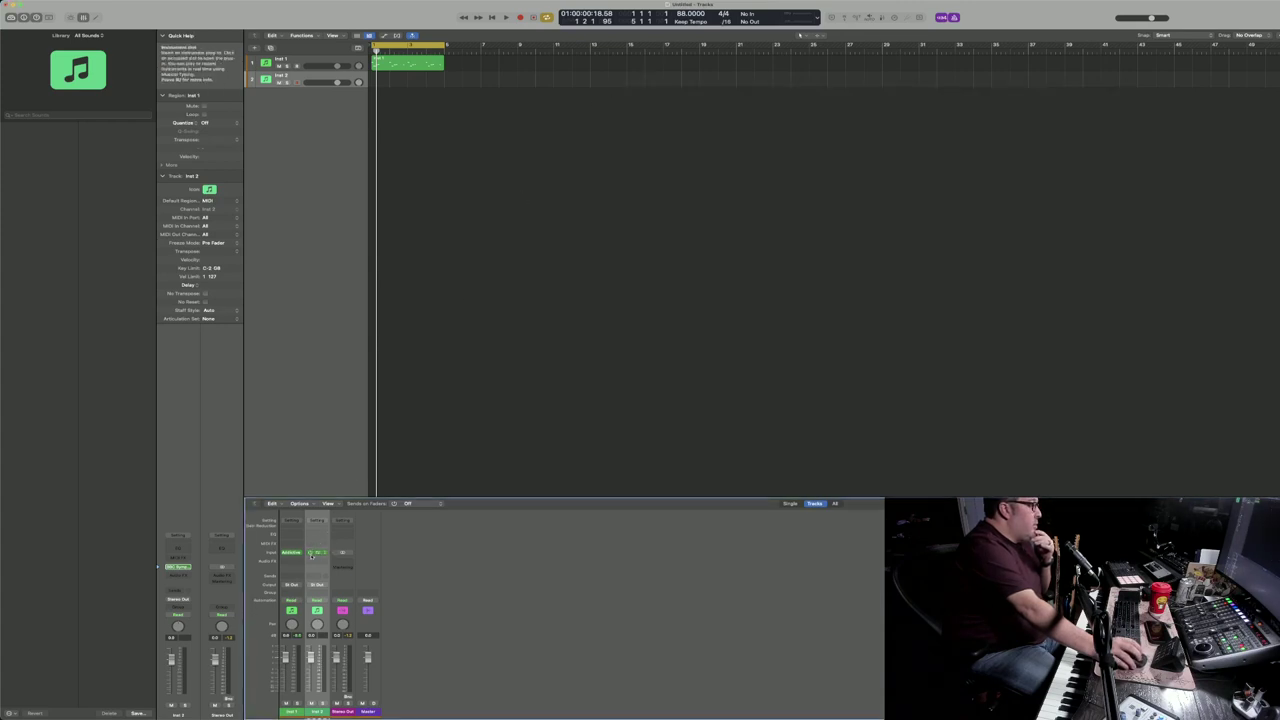
pyautogui.click(317, 553)
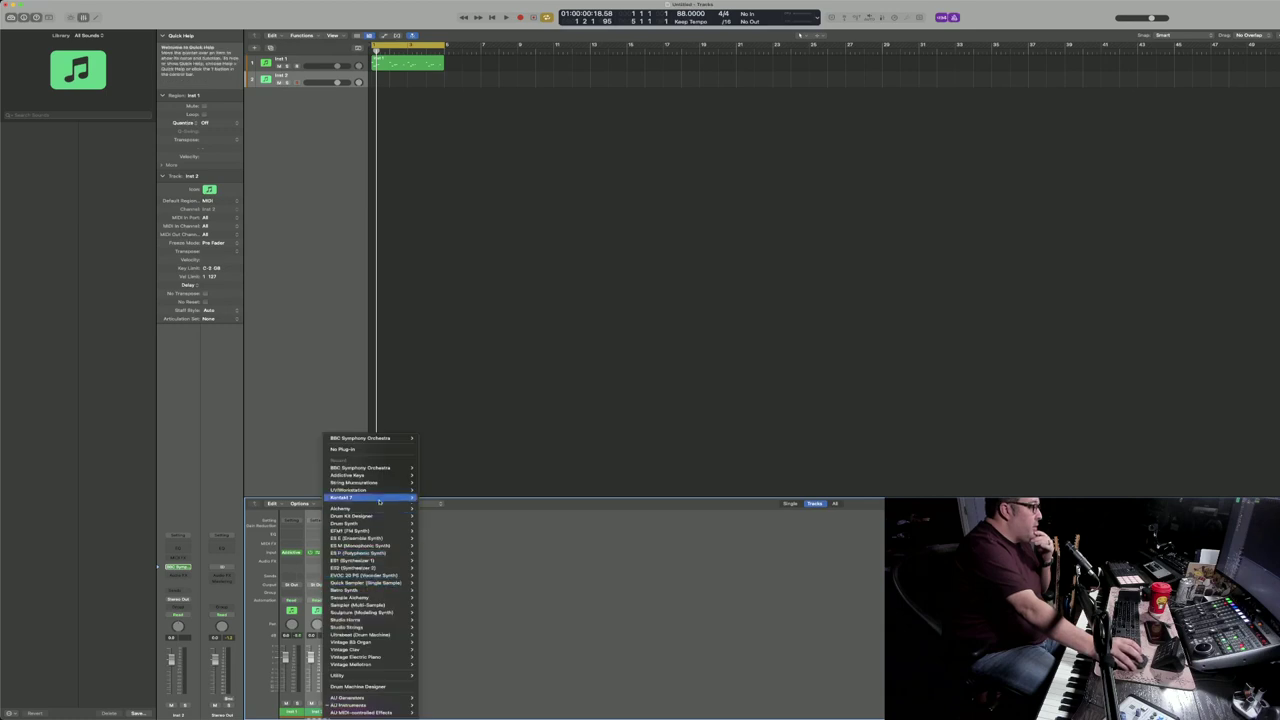
pyautogui.click(436, 512)
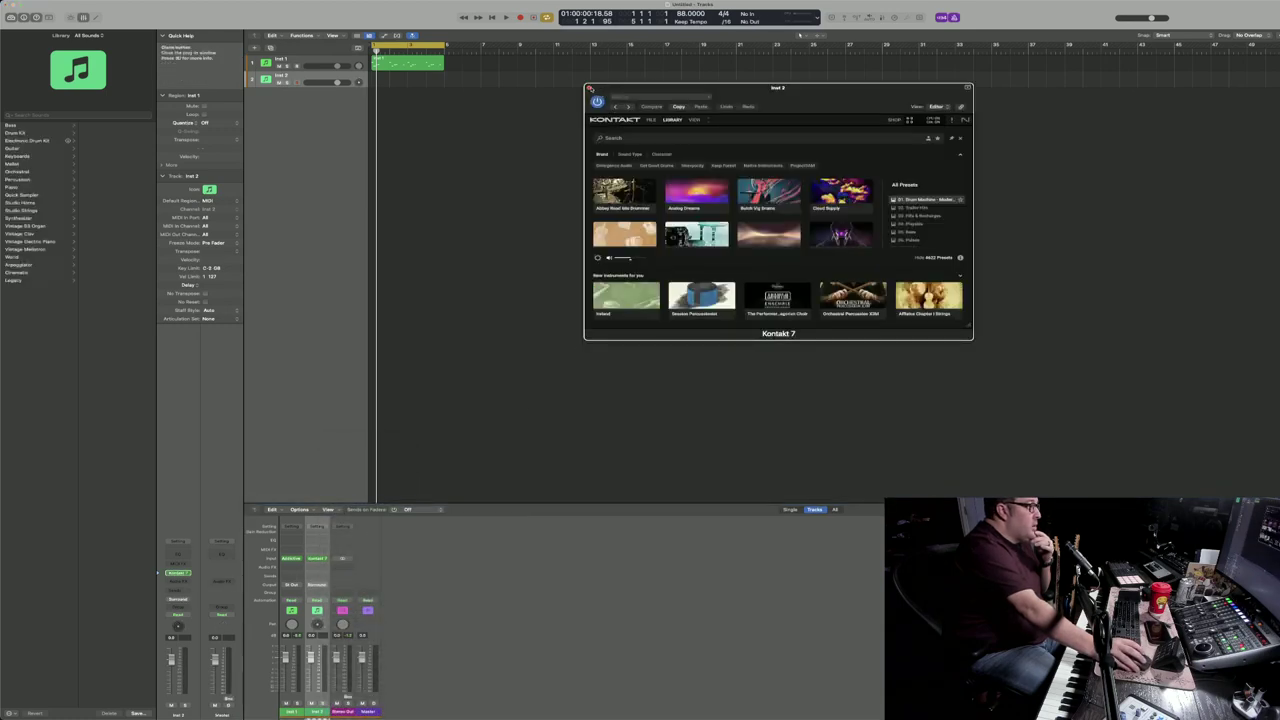
pyautogui.click(589, 88)
pyautogui.click(318, 557)
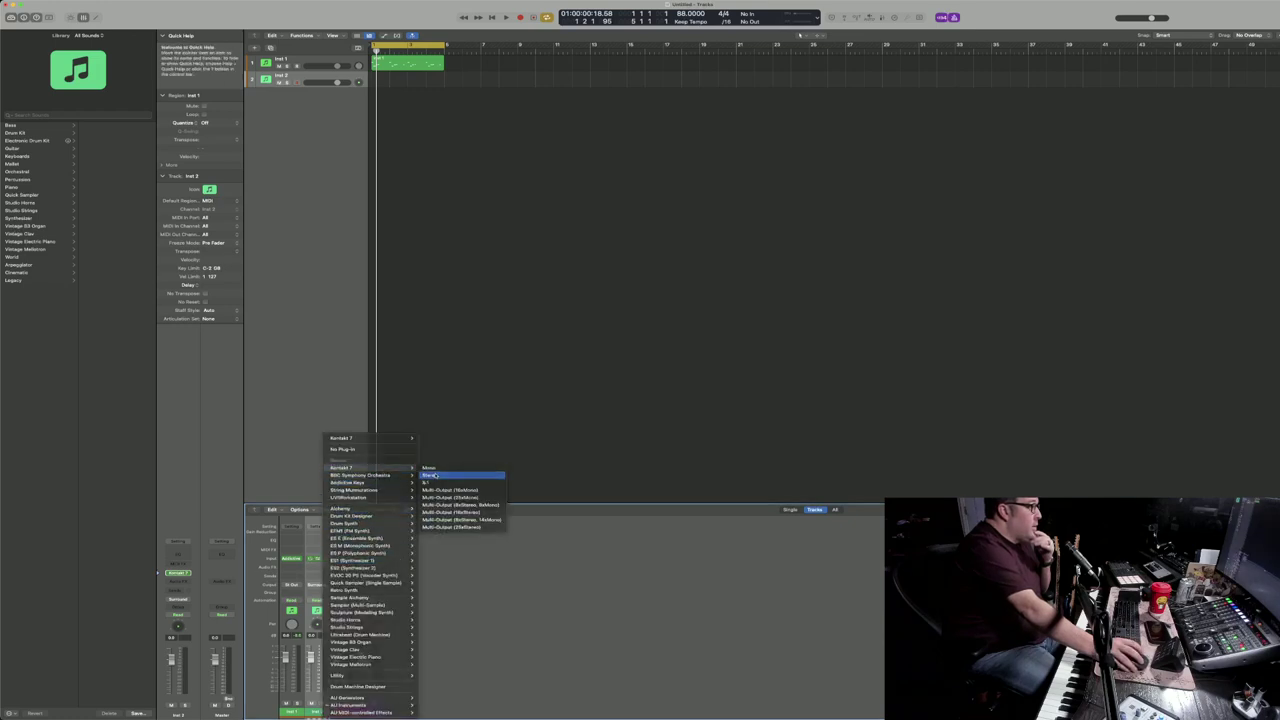
pyautogui.click(435, 468)
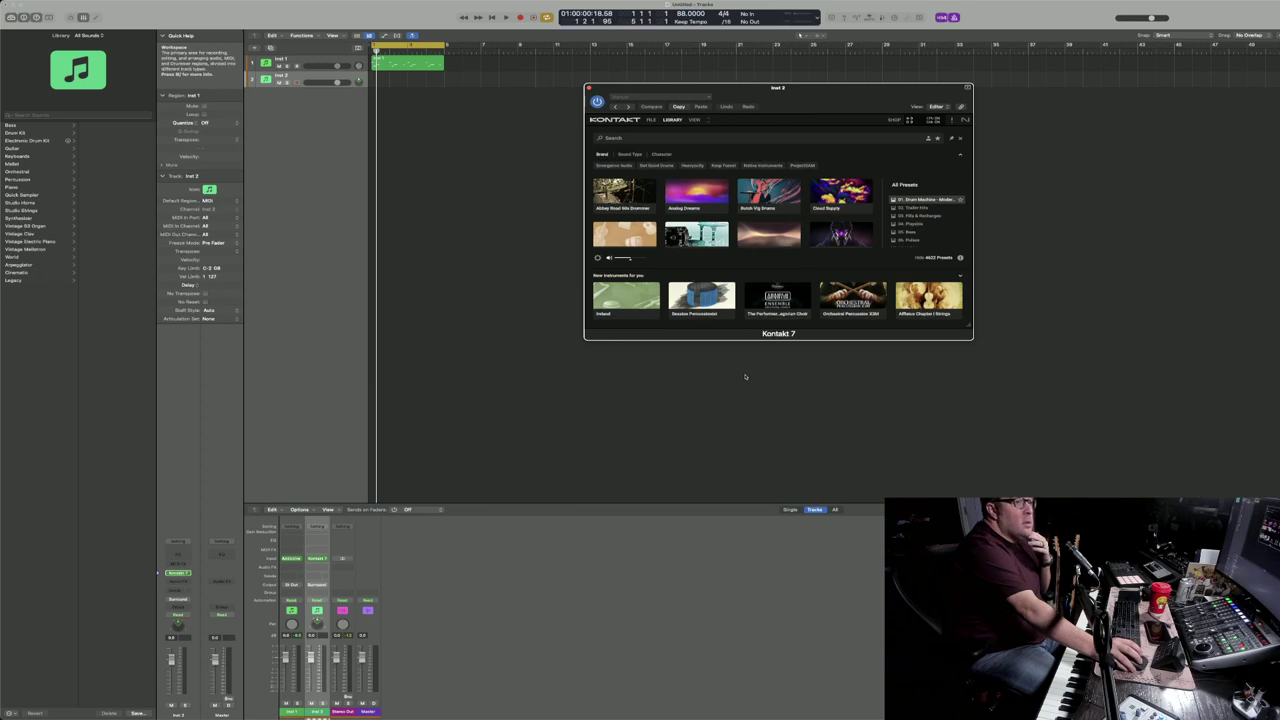
# Step: Find Session Strings 2 in the Kontakt library and load its Ambience preset
pyautogui.scroll(-5, 733, 215)
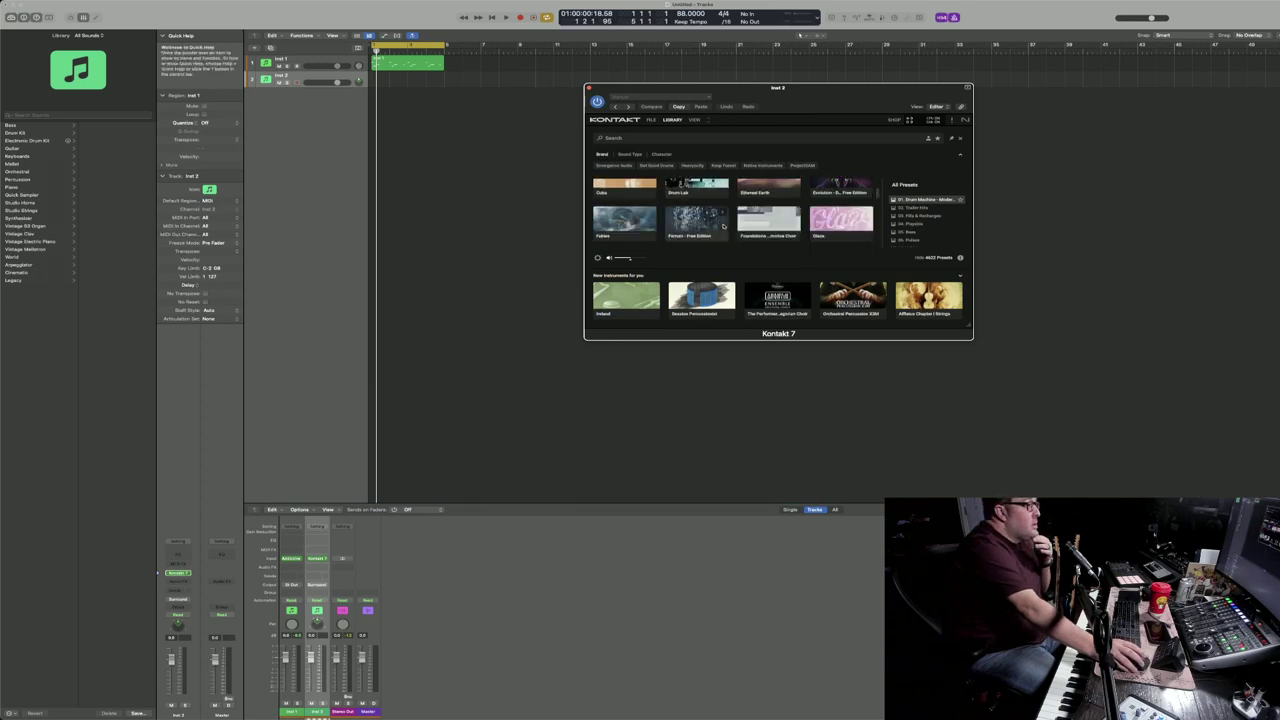
pyautogui.click(962, 277)
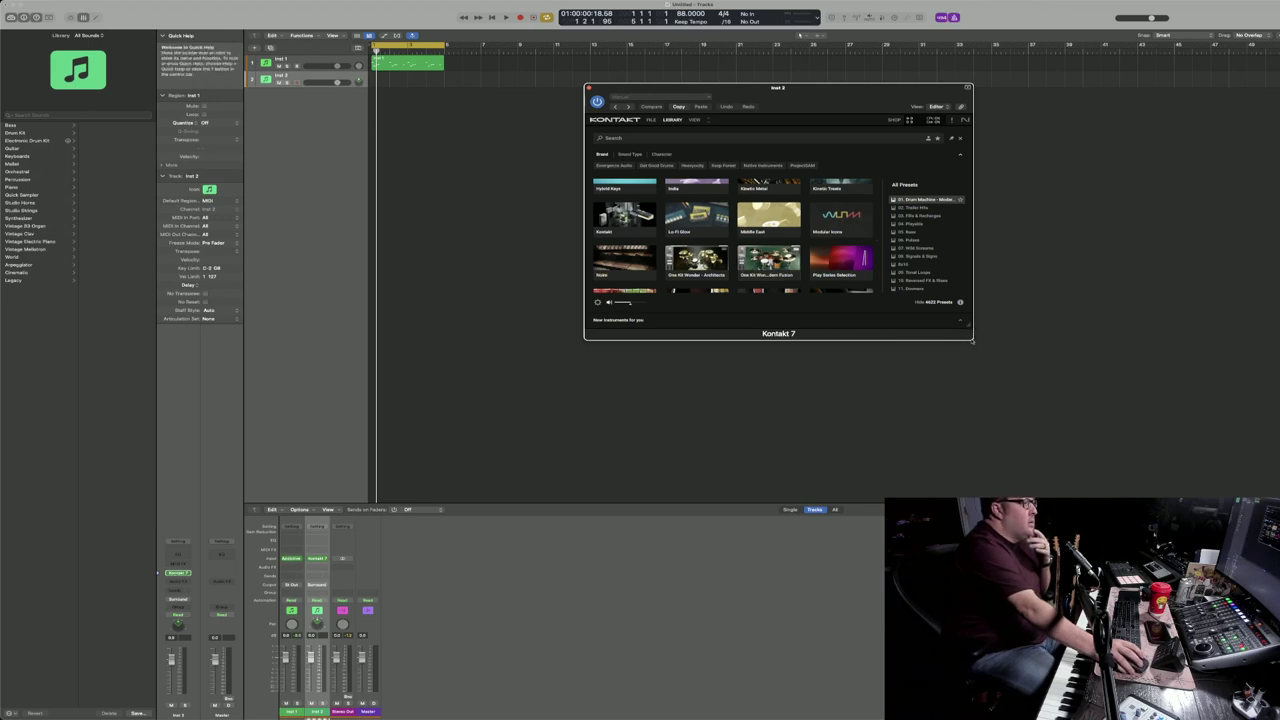
pyautogui.scroll(-2, 733, 262)
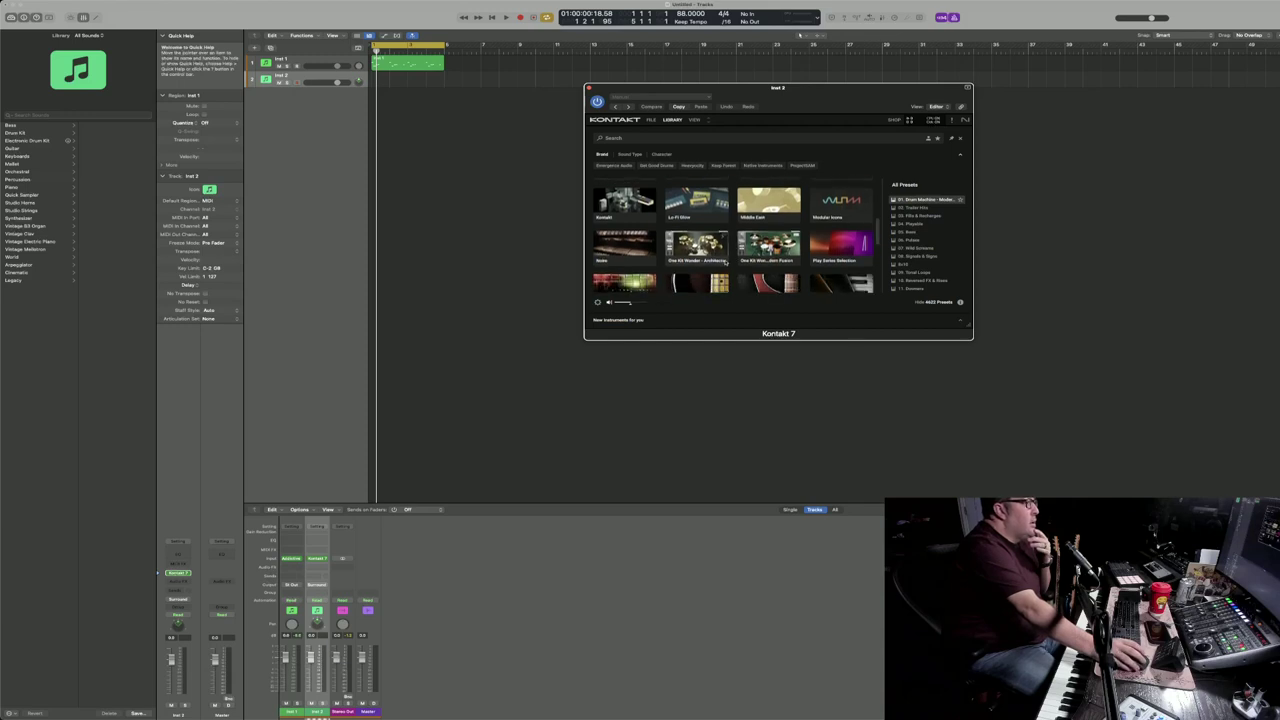
pyautogui.scroll(-5, 733, 262)
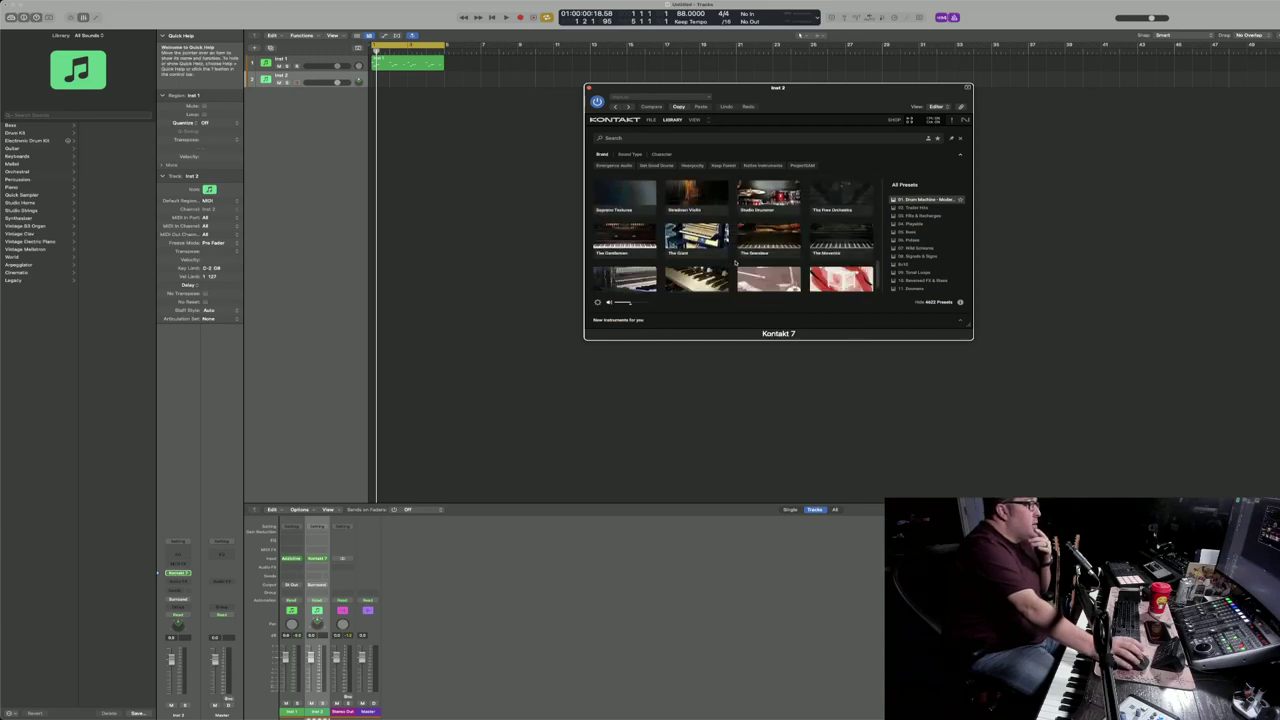
pyautogui.scroll(-3, 735, 262)
pyautogui.click(820, 243)
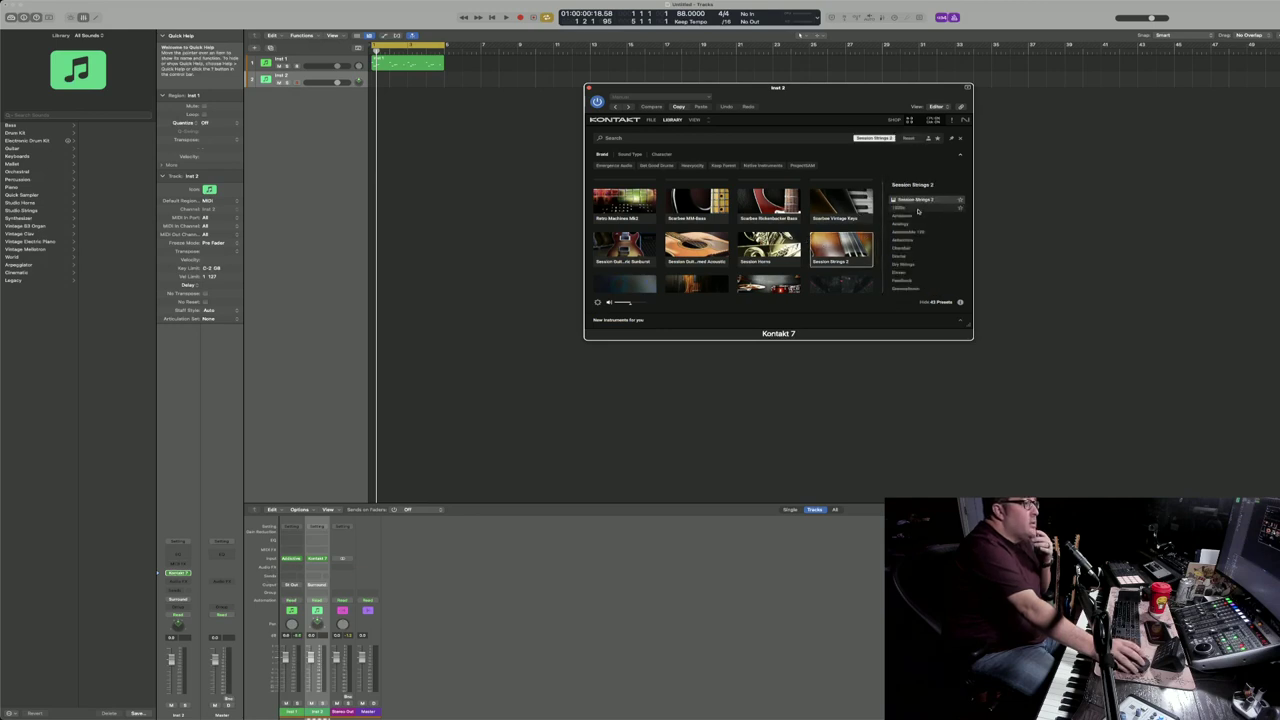
pyautogui.click(911, 217)
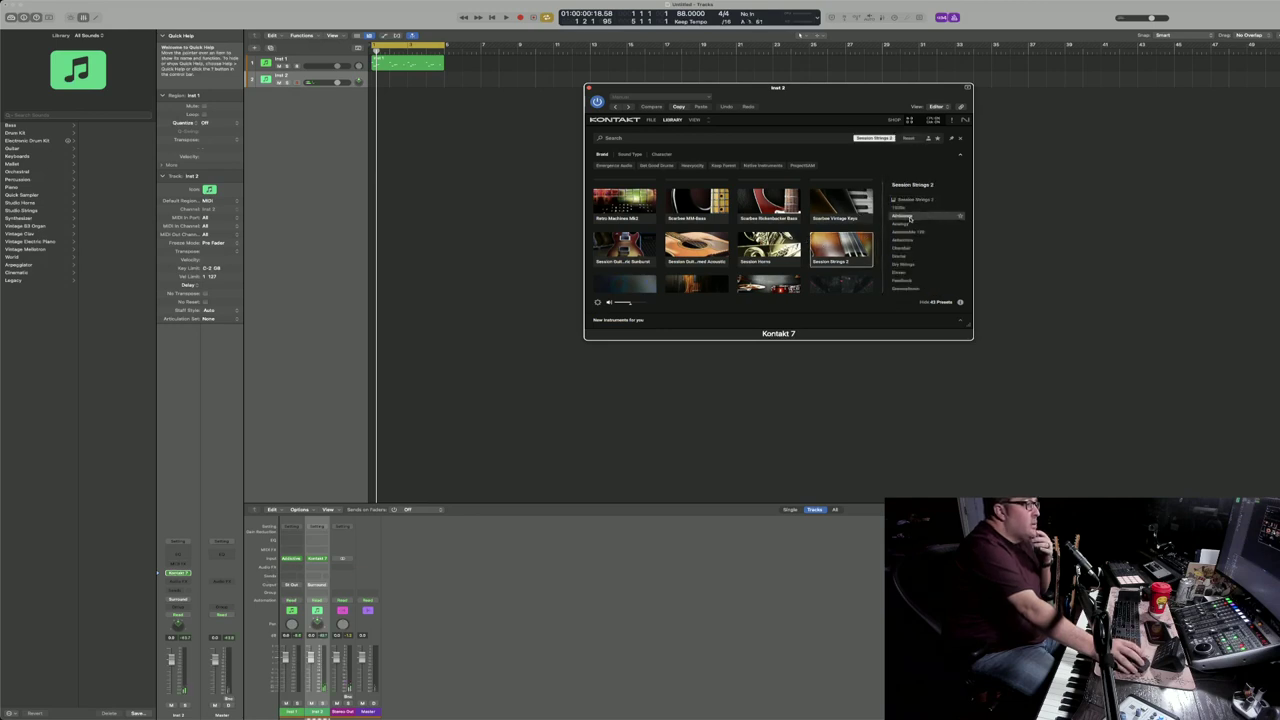
pyautogui.doubleClick(907, 222)
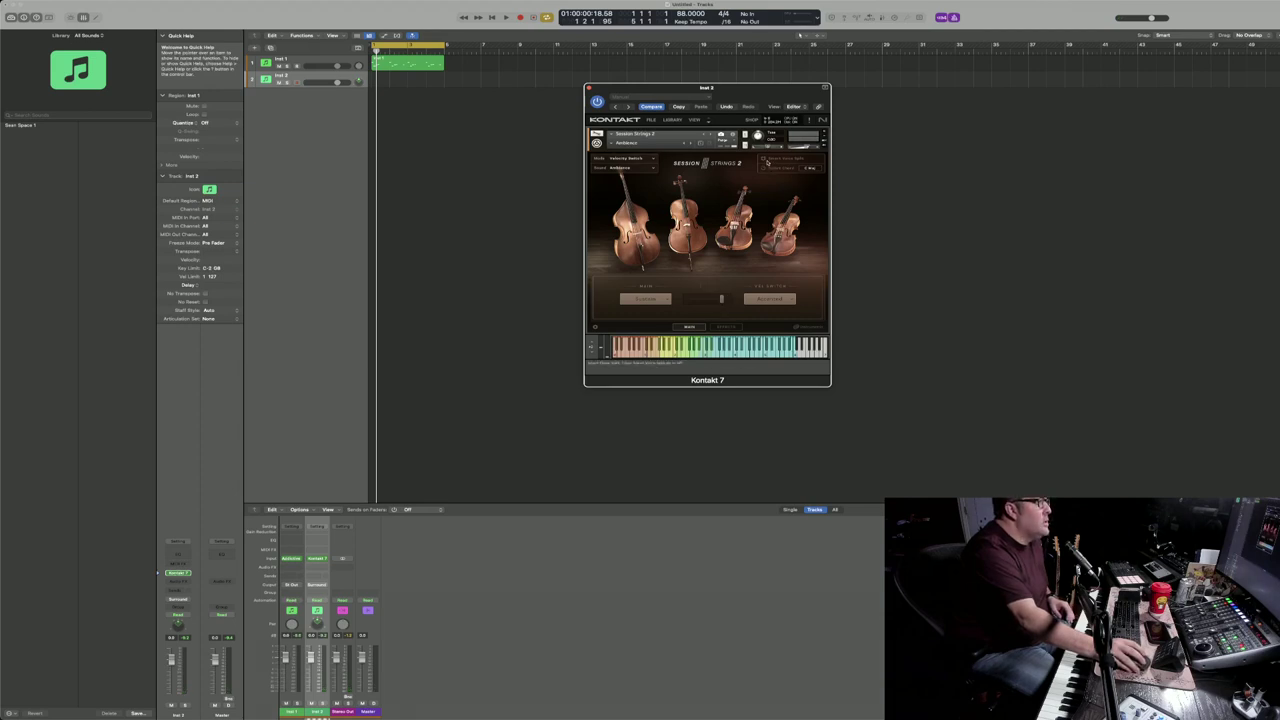
# Step: Audition the strings with Smart Voice Split enabled, and switch the option off again
pyautogui.click(765, 160)
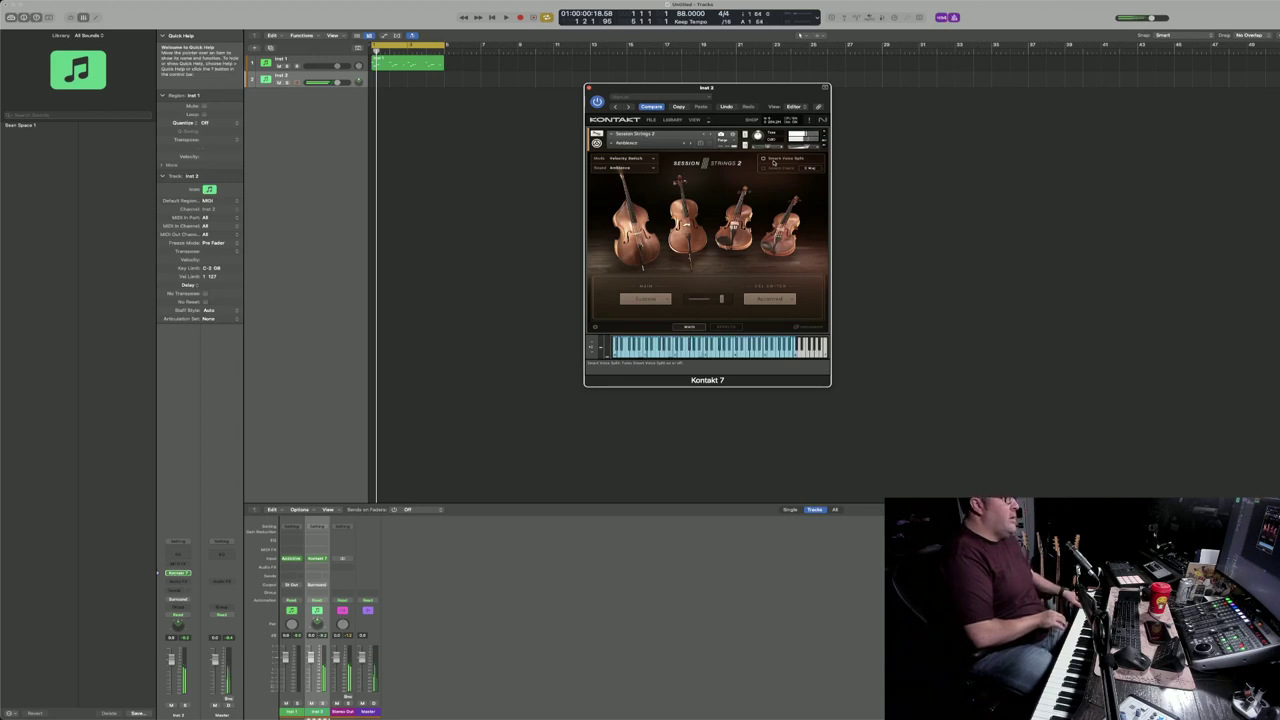
pyautogui.click(764, 160)
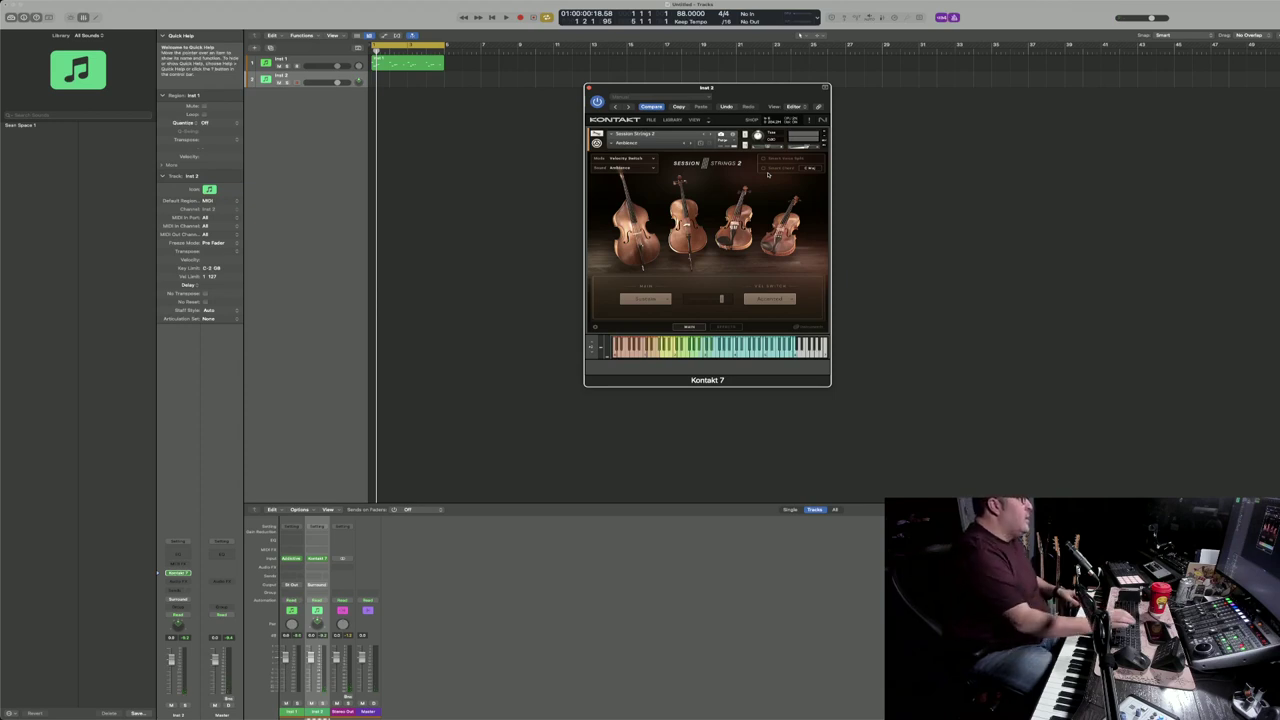
# Step: Copy the piano region to bar 5 and record an eight-bar string part on the Inst 2 track
pyautogui.click(409, 65)
pyautogui.moveTo(409, 65); pyautogui.dragTo(540, 62)
pyautogui.press('r')
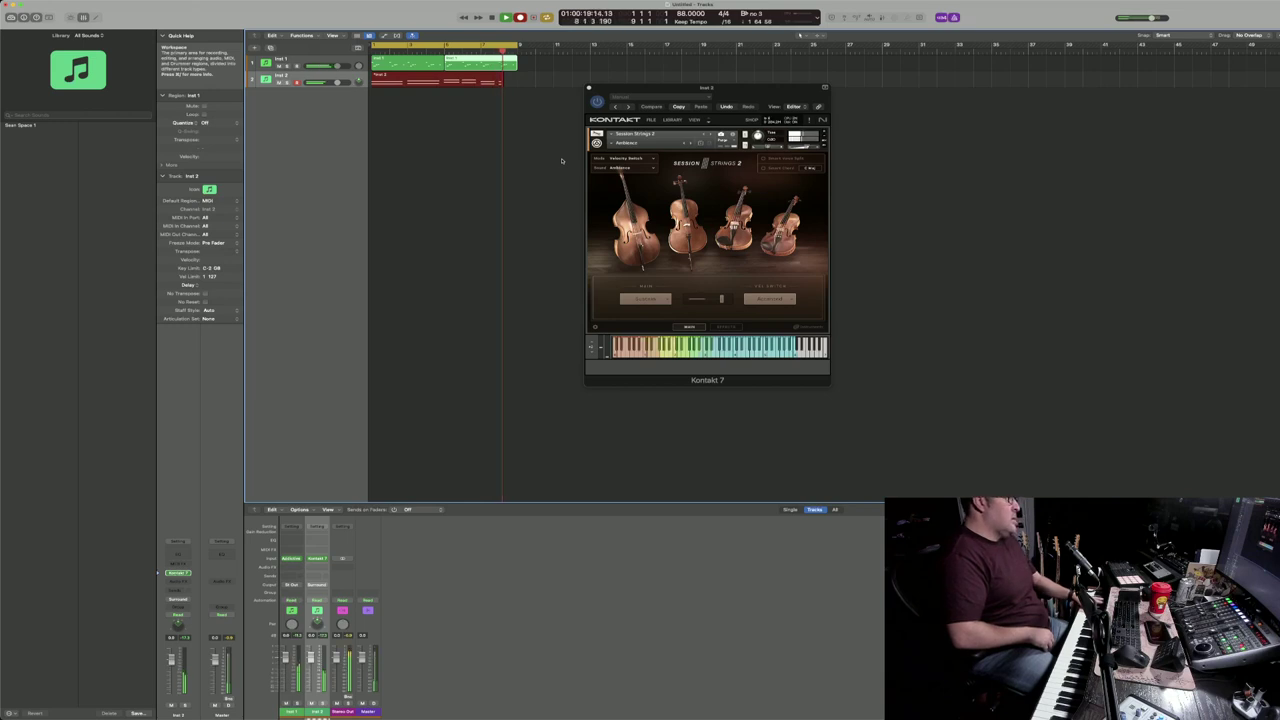
pyautogui.click(490, 18)
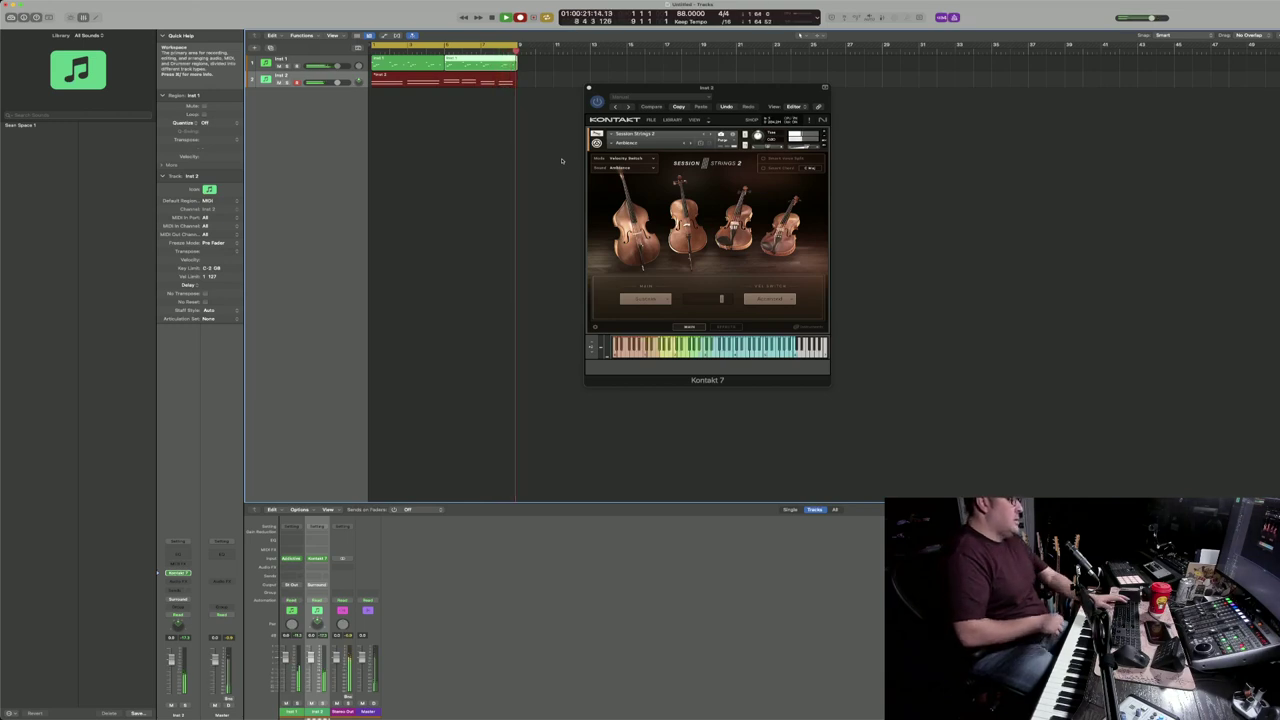
# Step: Open the recorded Inst 2 string region in the Piano Roll at its first notes
pyautogui.click(500, 64)
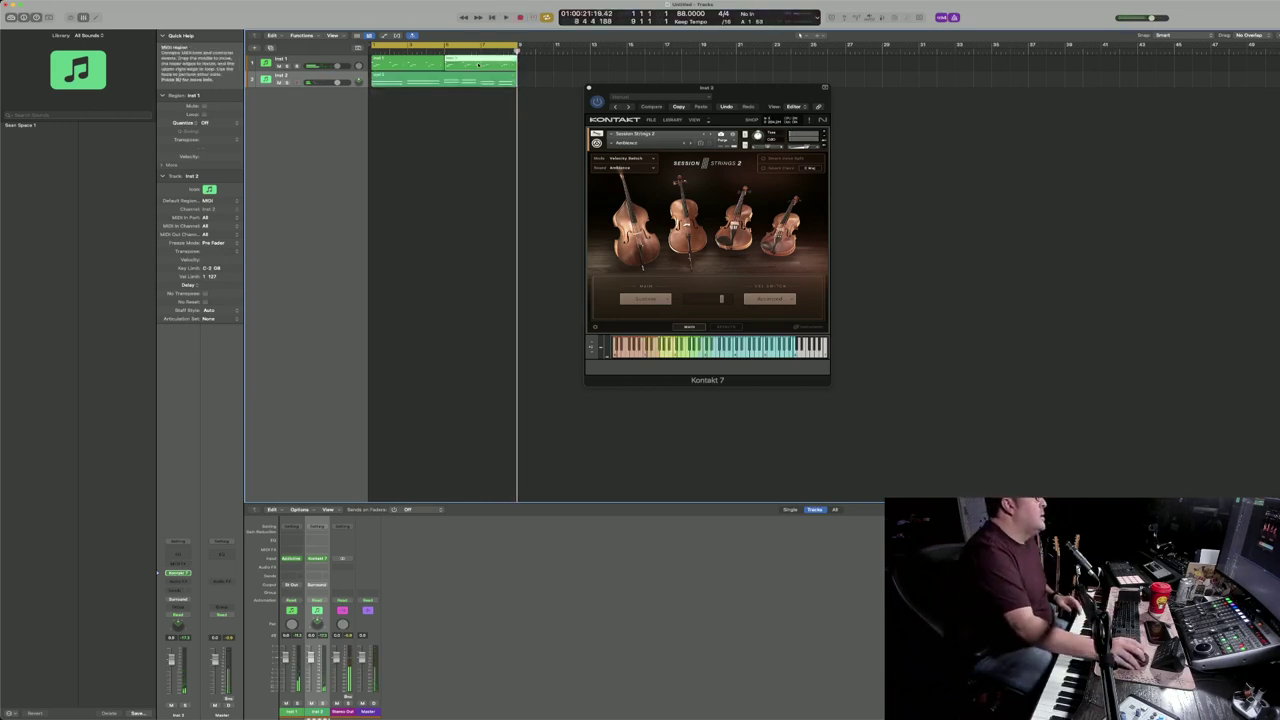
pyautogui.click(508, 86)
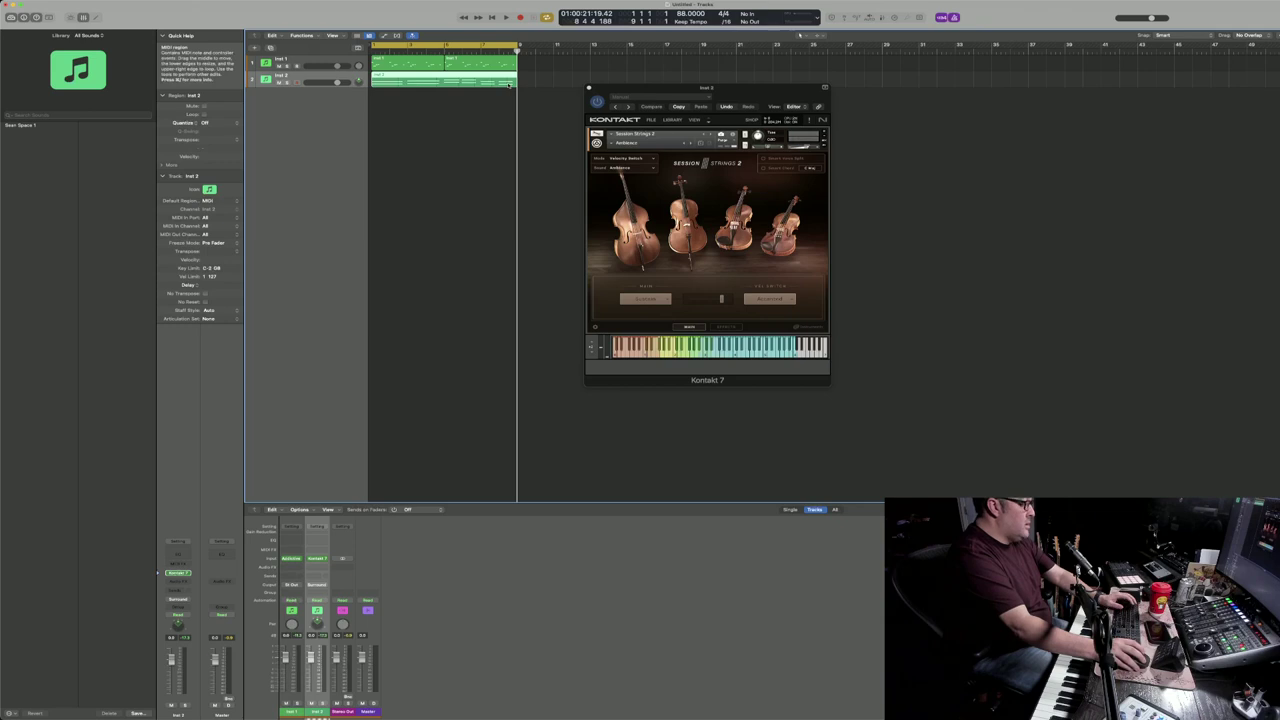
pyautogui.doubleClick(508, 86)
pyautogui.hscroll(-1, 1012, 545)
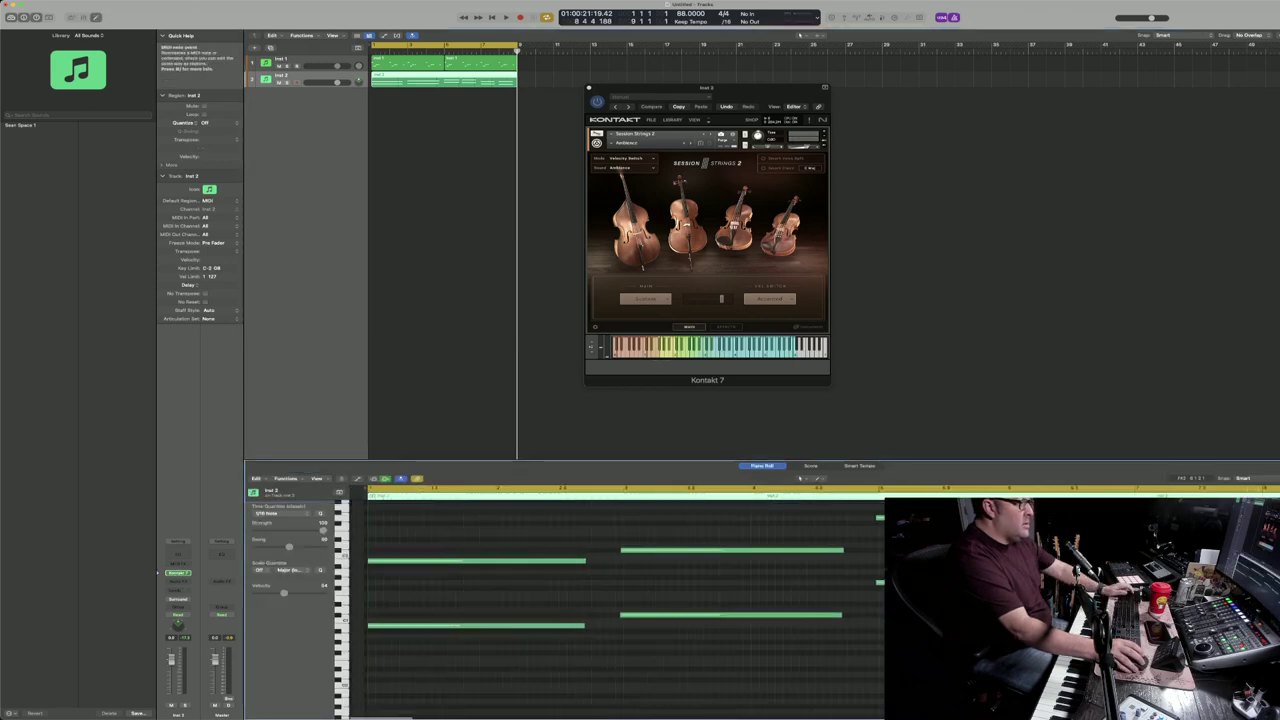
# Step: Select the final pair of string notes in bar 8 and play the piano and strings together from the start
pyautogui.hscroll(5, 1012, 545)
pyautogui.hscroll(-1, 1012, 545)
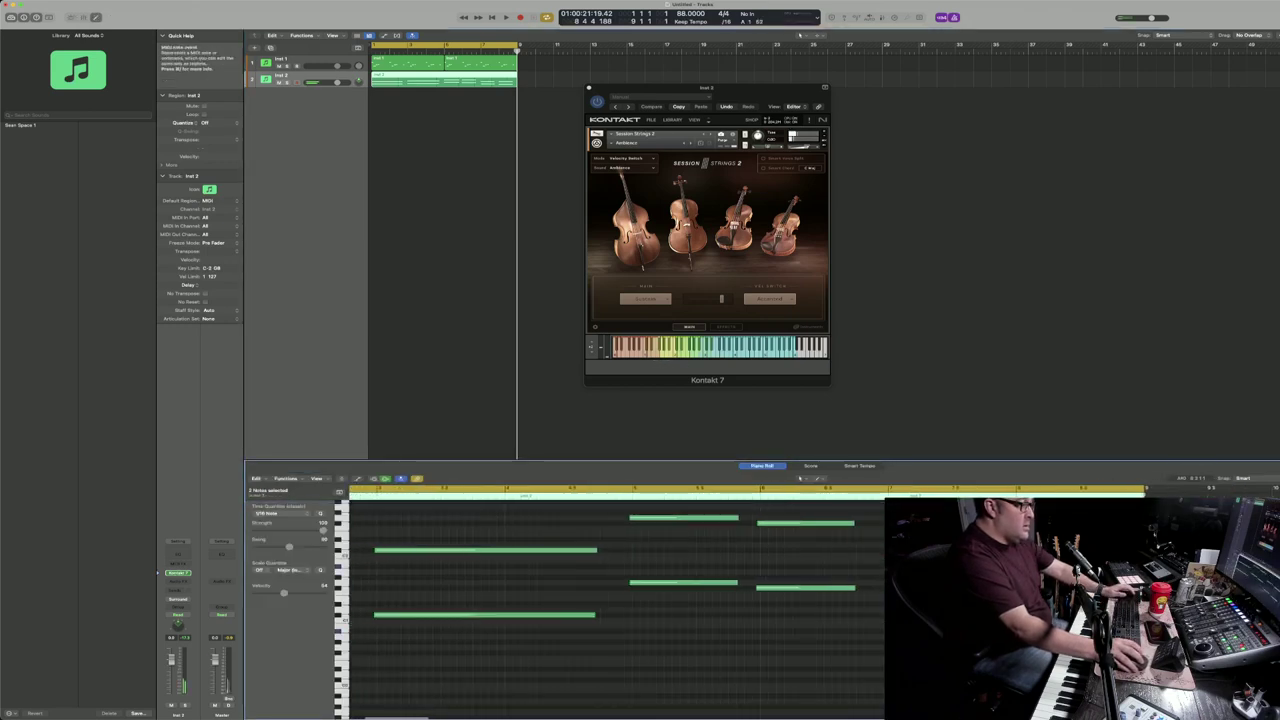
pyautogui.moveTo(1018, 506); pyautogui.dragTo(1055, 631)
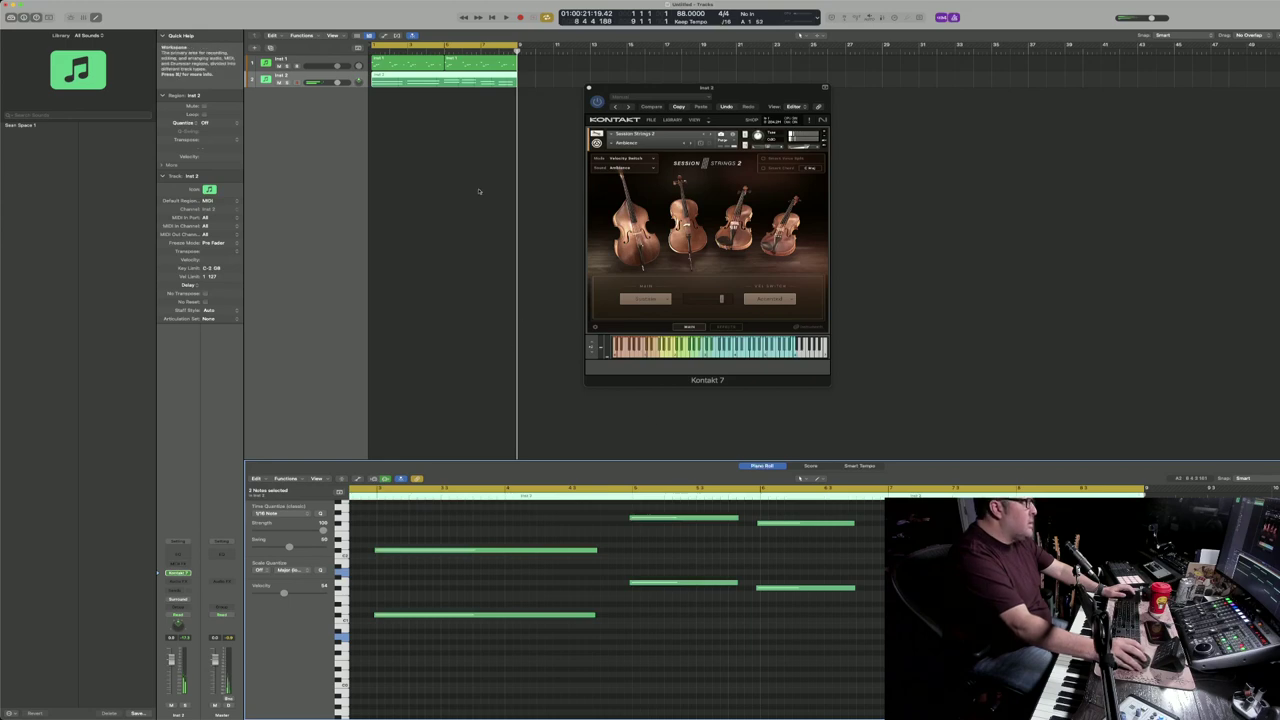
pyautogui.press('Return')
pyautogui.press('space')
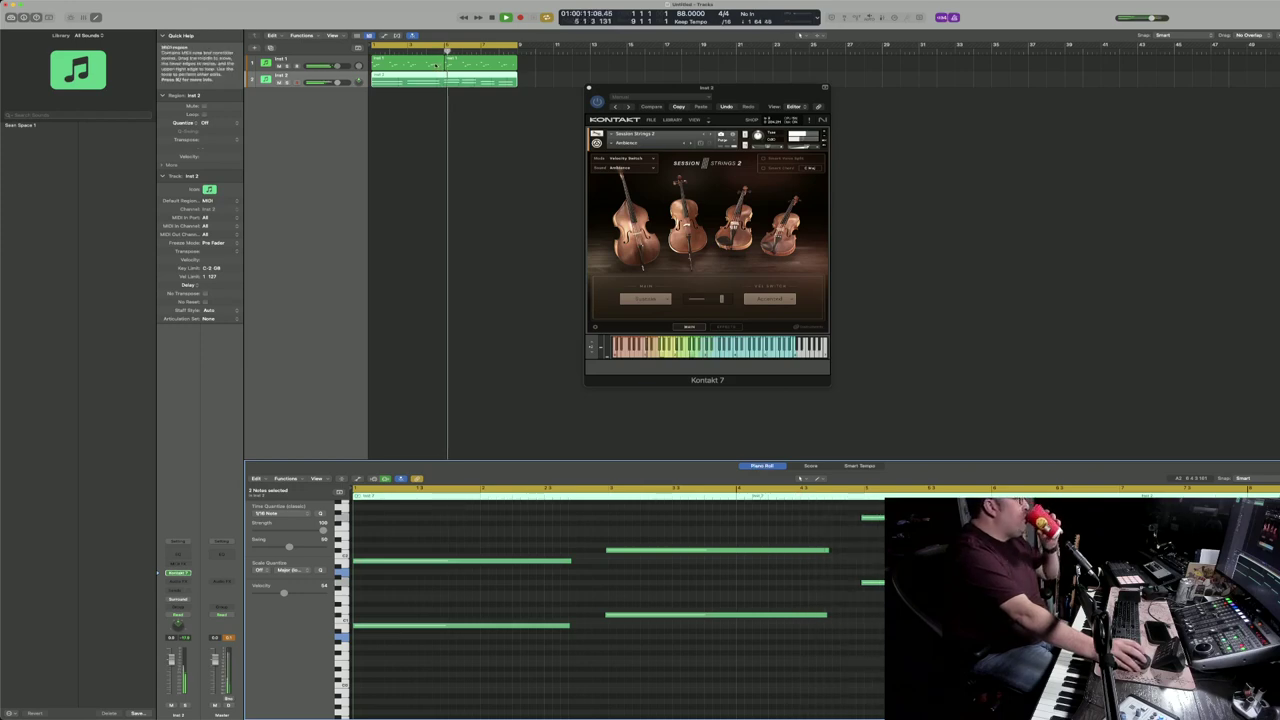
pyautogui.press('space')
# Step: Delete the copied piano region at bar 5 on the Inst 1 track
pyautogui.click(455, 63)
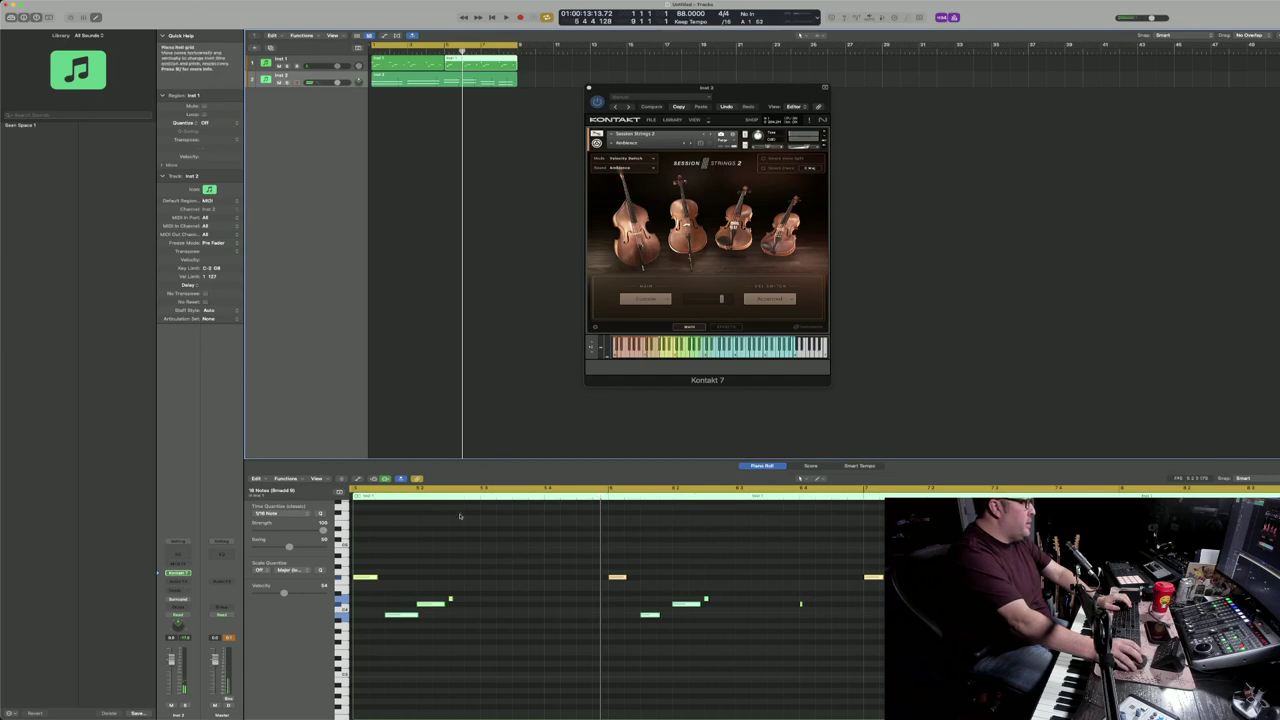
pyautogui.hscroll(-3, 449, 554)
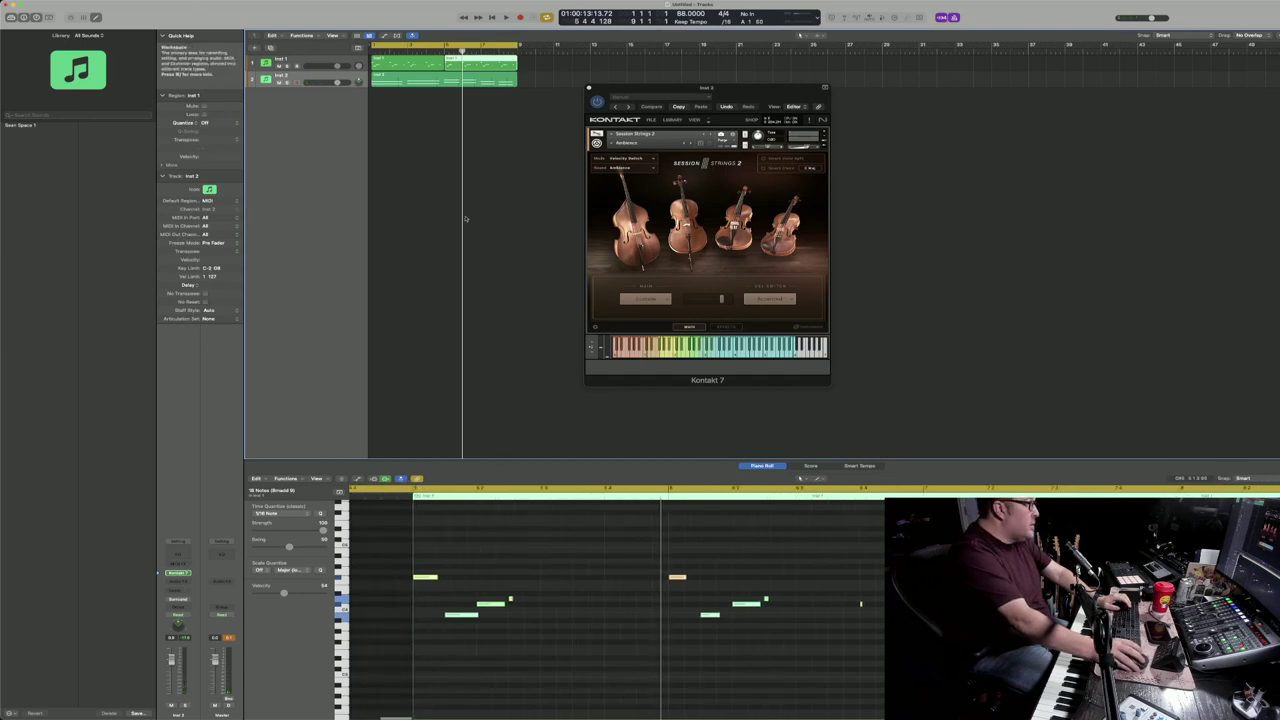
pyautogui.press('Delete')
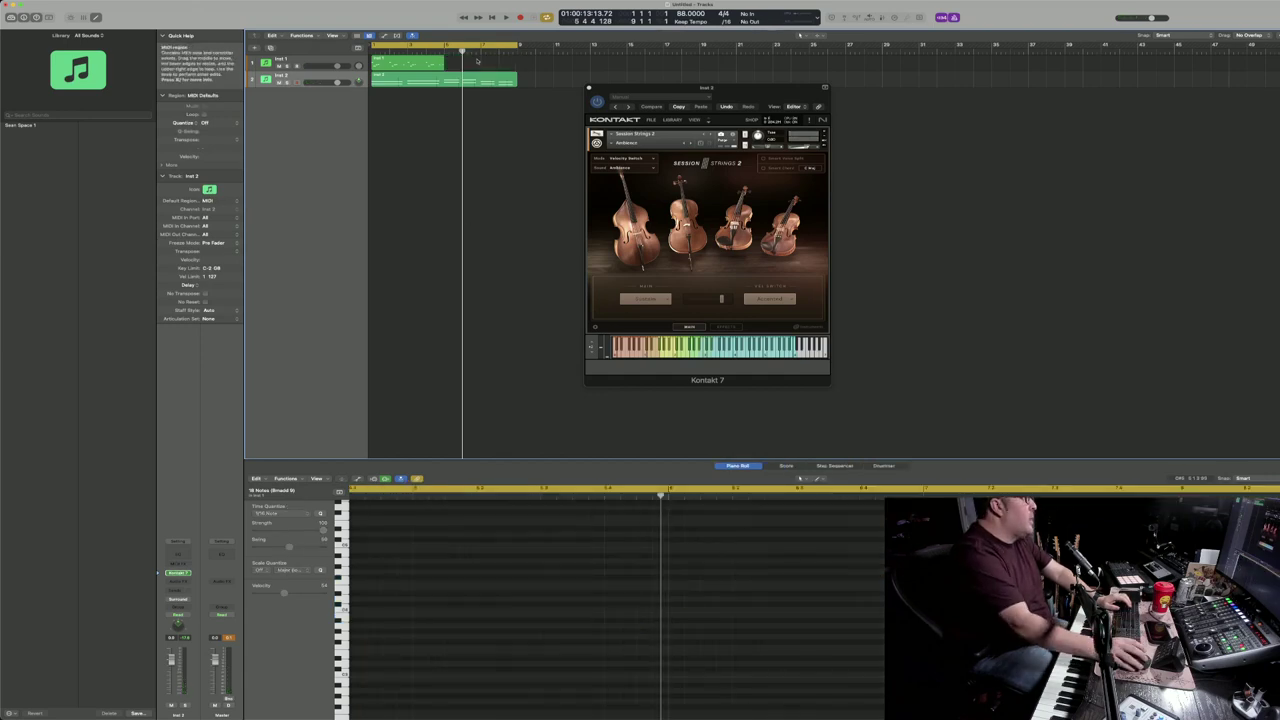
# Step: Try to paste a copy of the first piano region at bar 5, and undo the paste
pyautogui.click(430, 64)
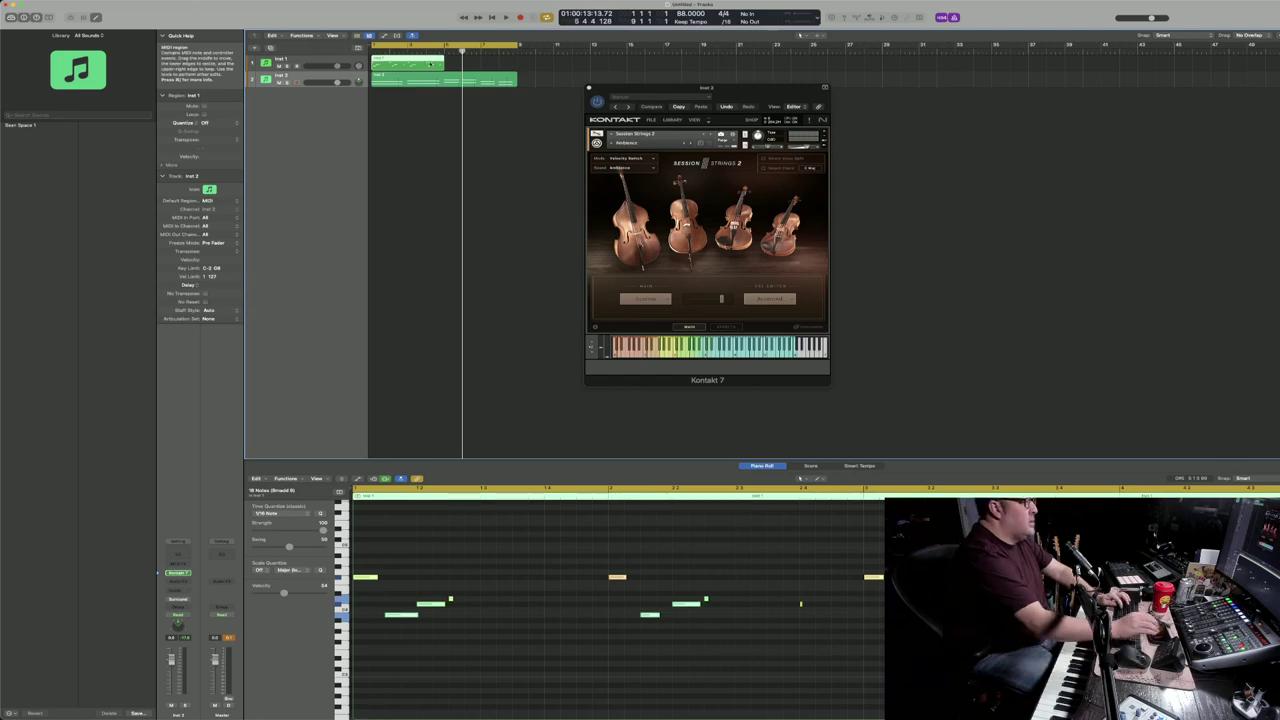
pyautogui.press(',')
pyautogui.press(',')
pyautogui.press('.')
pyautogui.press('super+v')
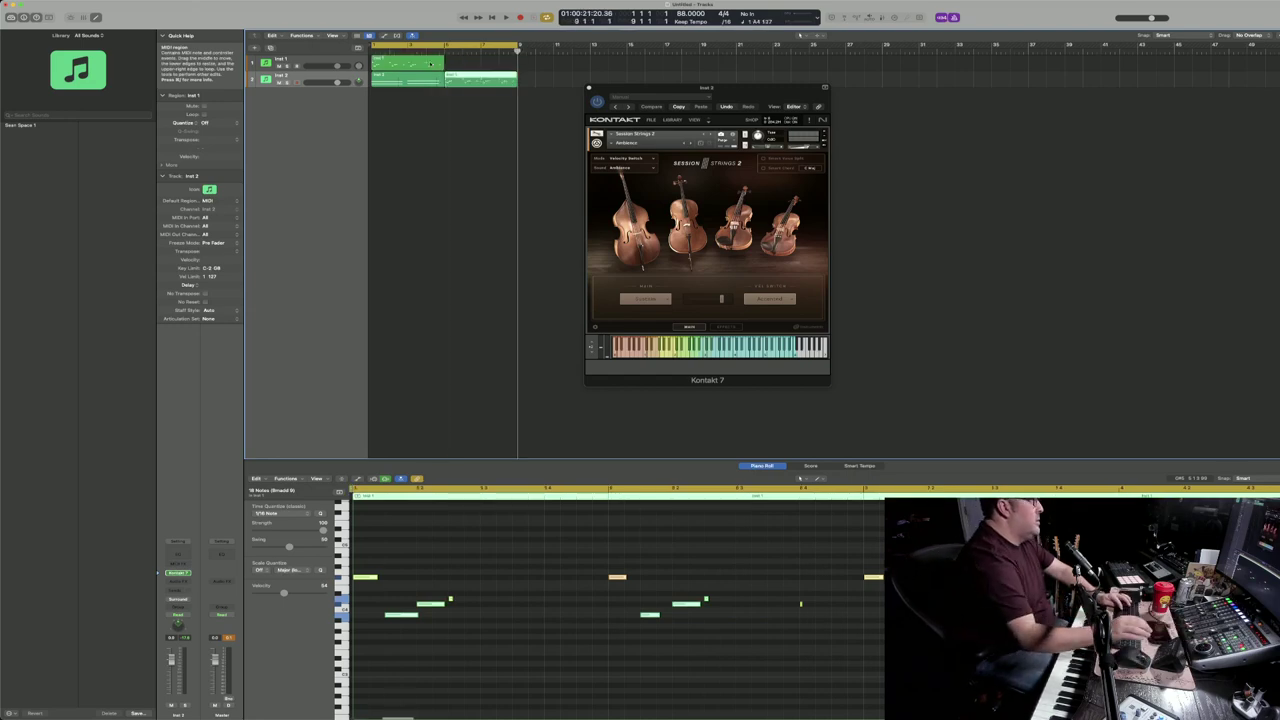
pyautogui.press('super+z')
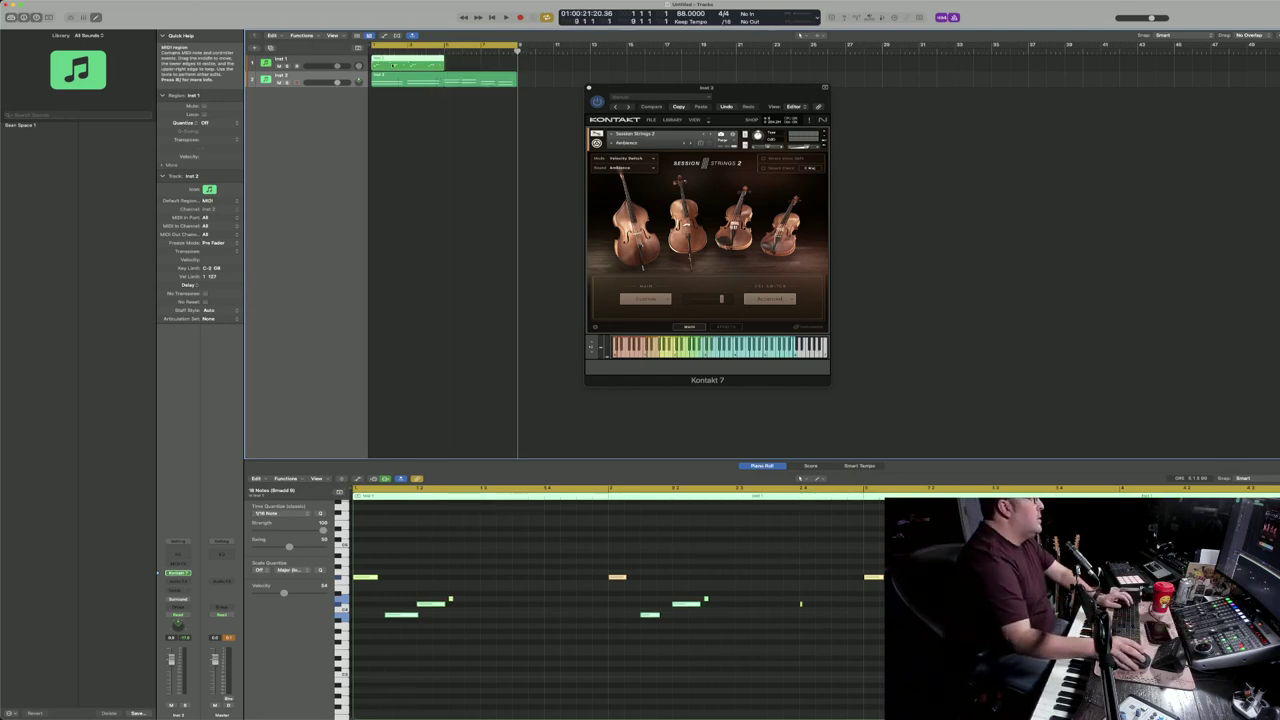
# Step: Copy the first piano region to bar 5 on the Inst 1 track
pyautogui.click(352, 64)
pyautogui.press(',')
pyautogui.press(',')
pyautogui.press(',')
pyautogui.press(',')
pyautogui.press('r')
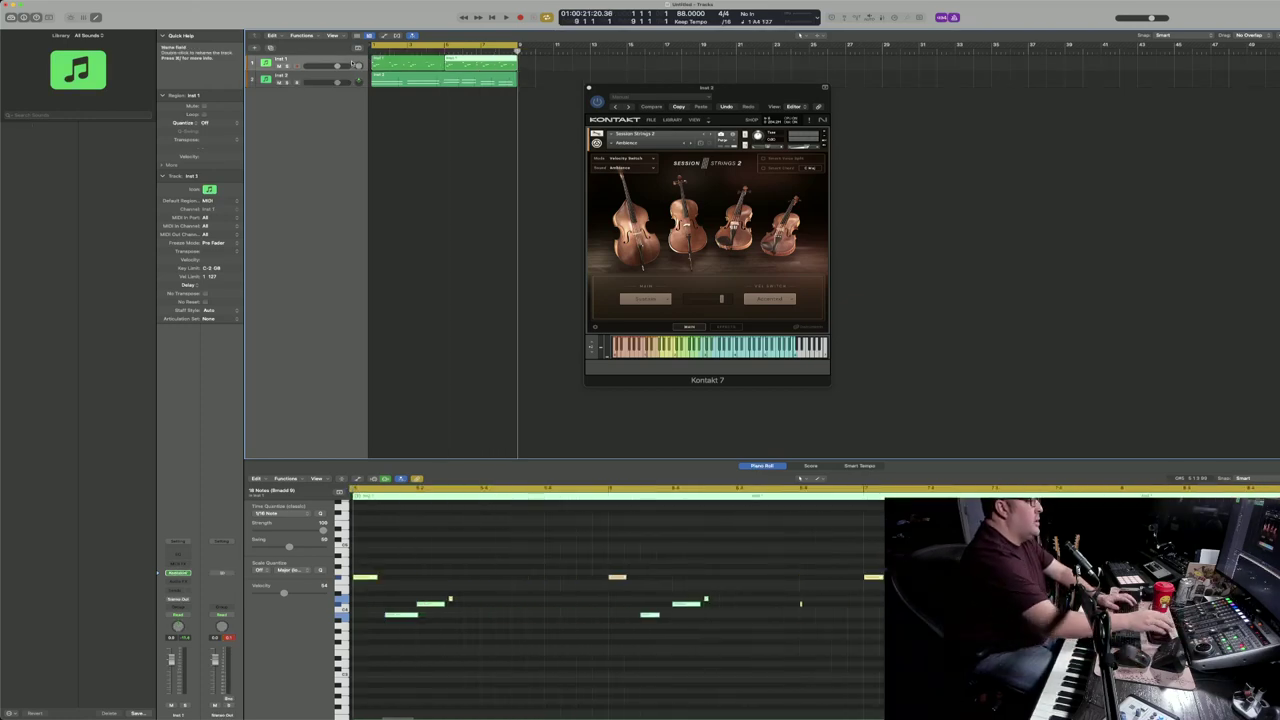
# Step: Play the copied piano region from bar 5 with cycle mode off
pyautogui.press(',')
pyautogui.press(',')
pyautogui.press(',')
pyautogui.press(',')
pyautogui.press('space')
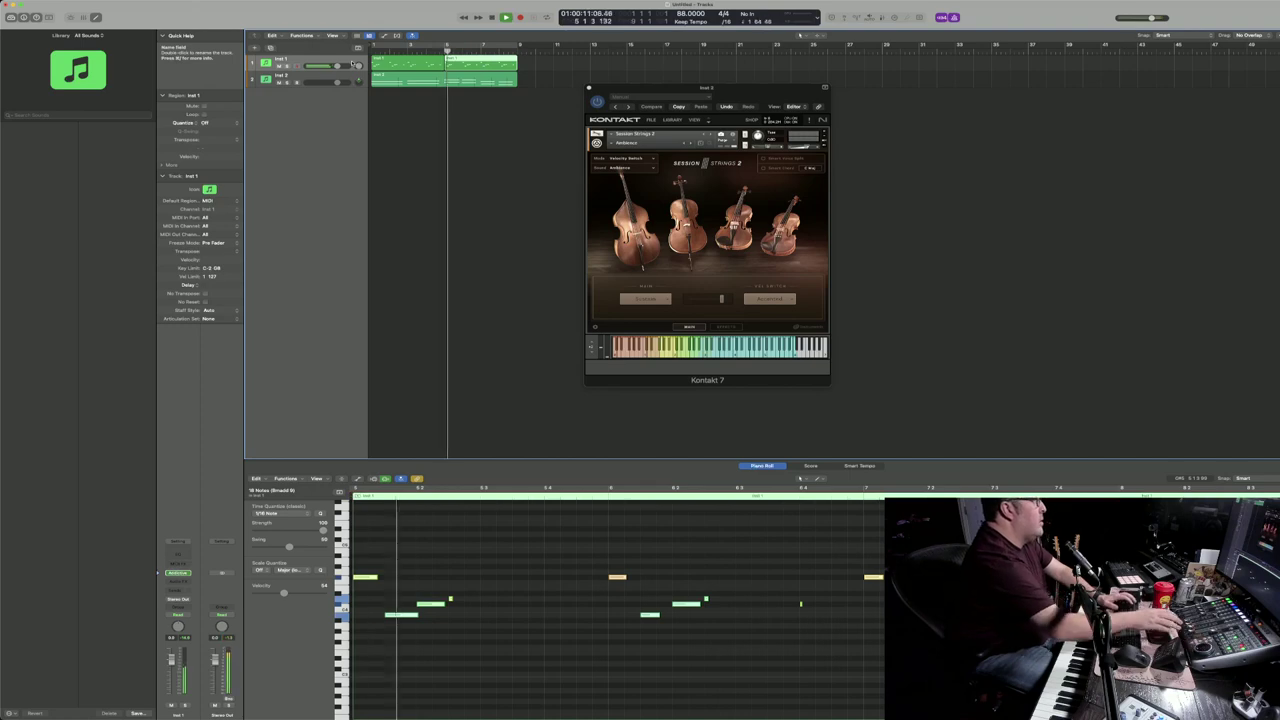
pyautogui.press('space')
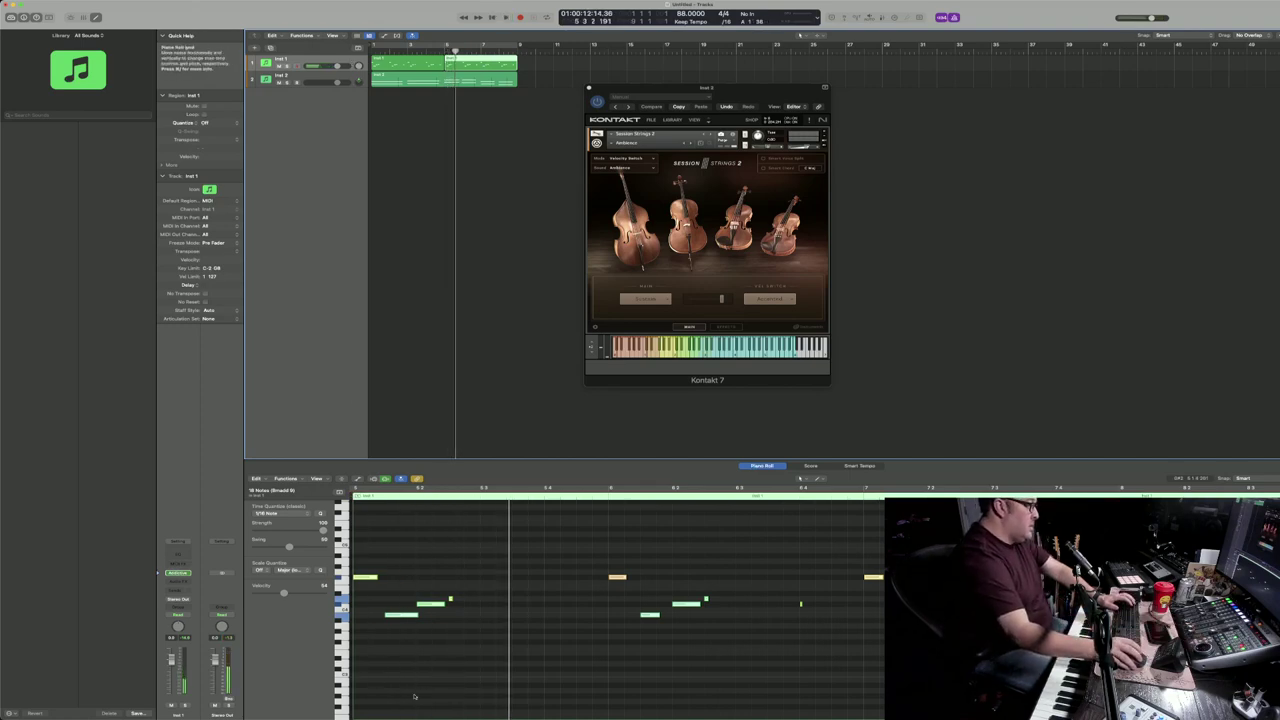
# Step: Lengthen the short fourth piano note in bar 5 and play the copied region through to its end
pyautogui.moveTo(451, 601); pyautogui.dragTo(478, 600)
pyautogui.press('space')
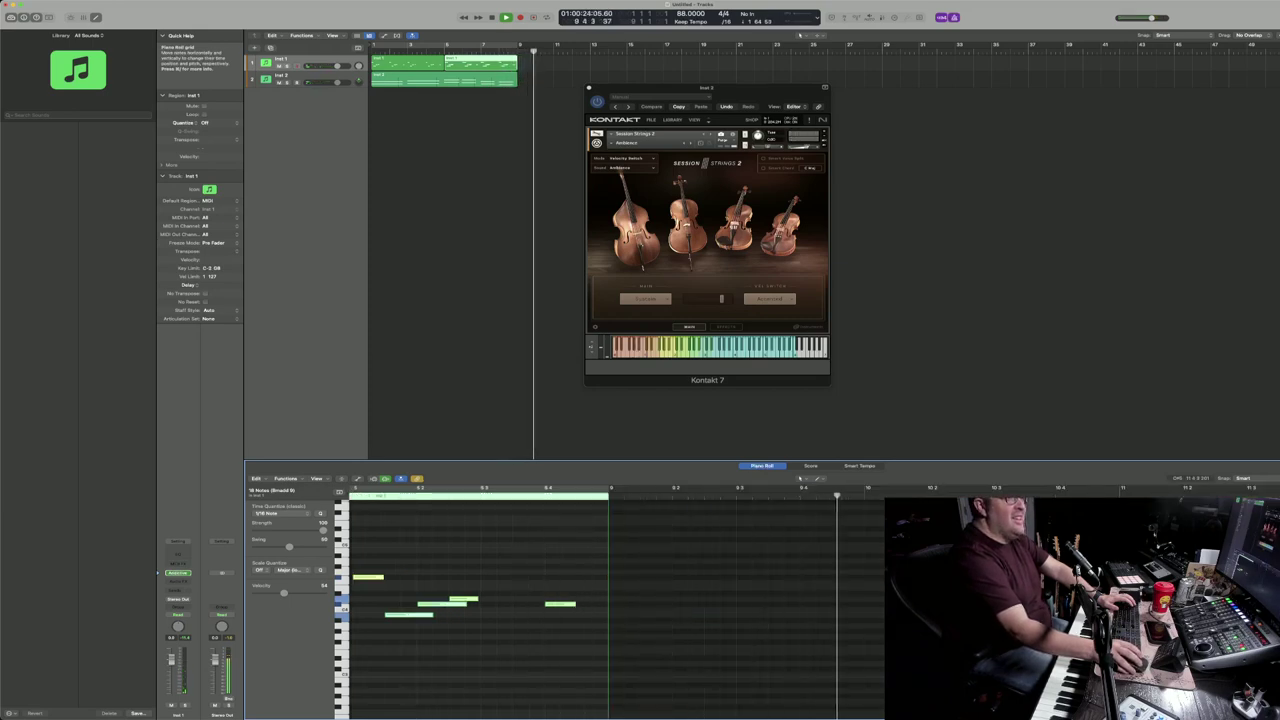
pyautogui.press('space')
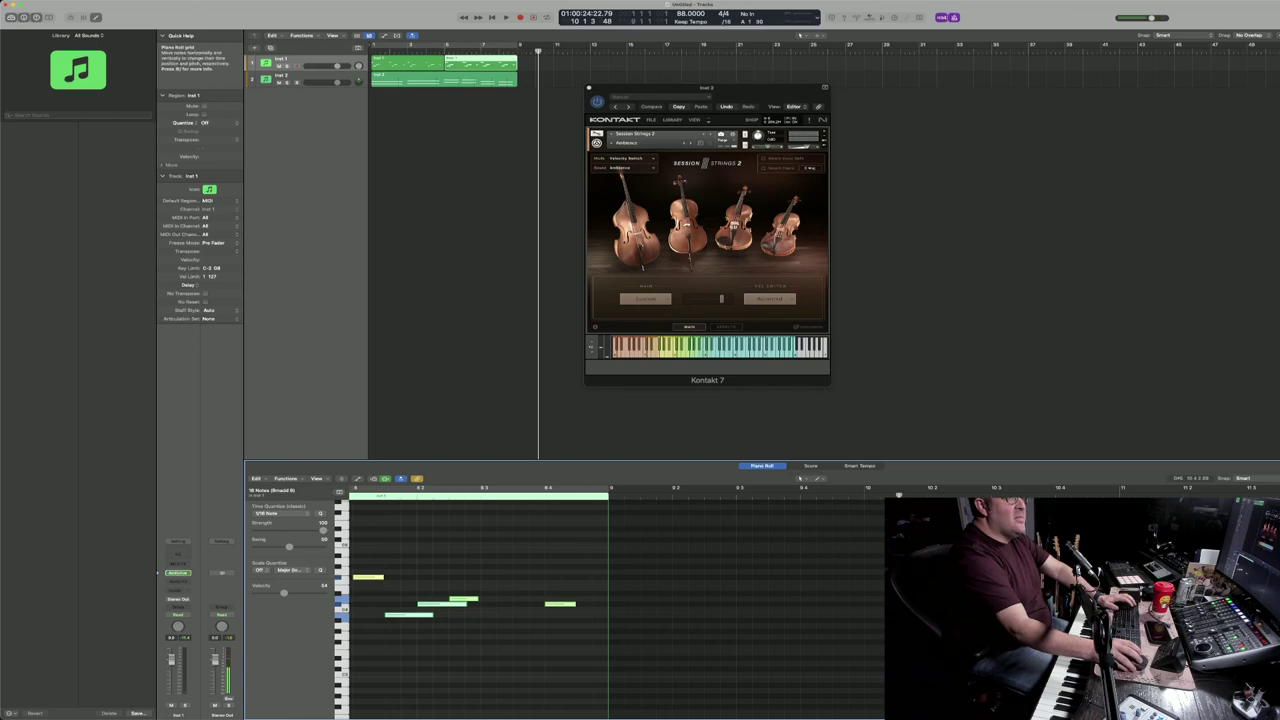
# Step: Switch cycle mode on again and play the full eight-bar piano and string loop
pyautogui.click(449, 140)
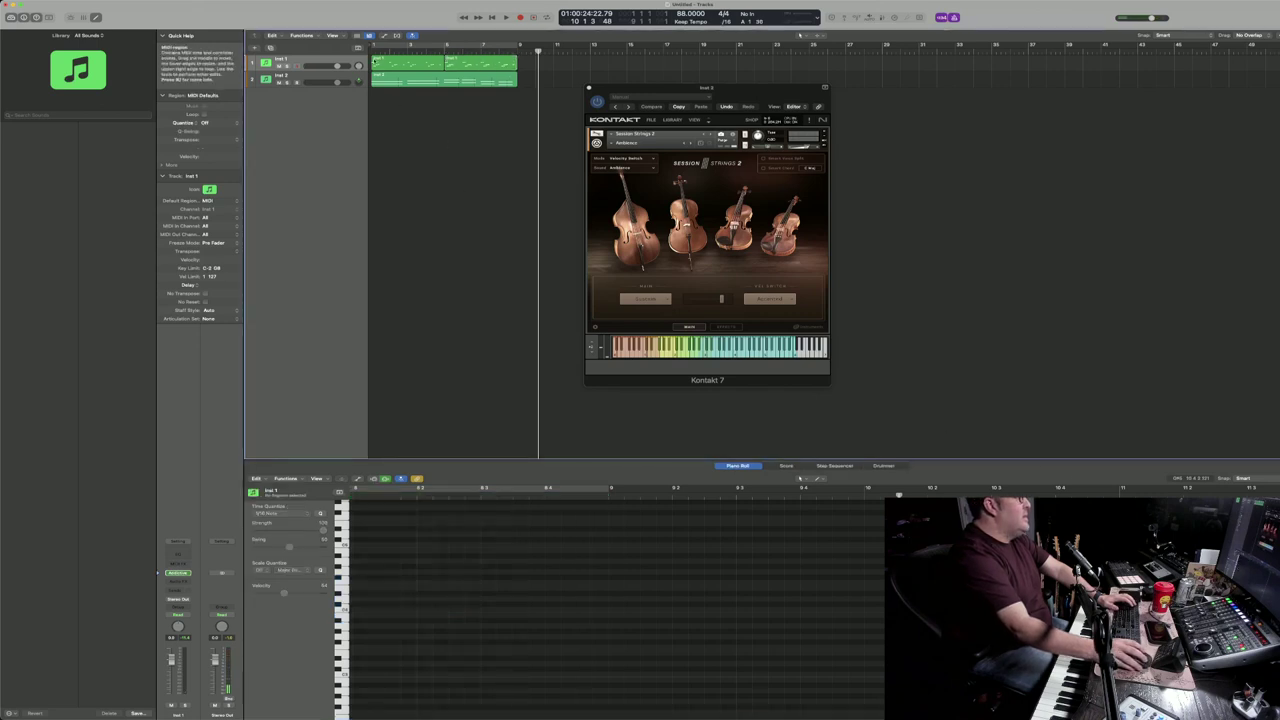
pyautogui.press('c')
pyautogui.press('space')
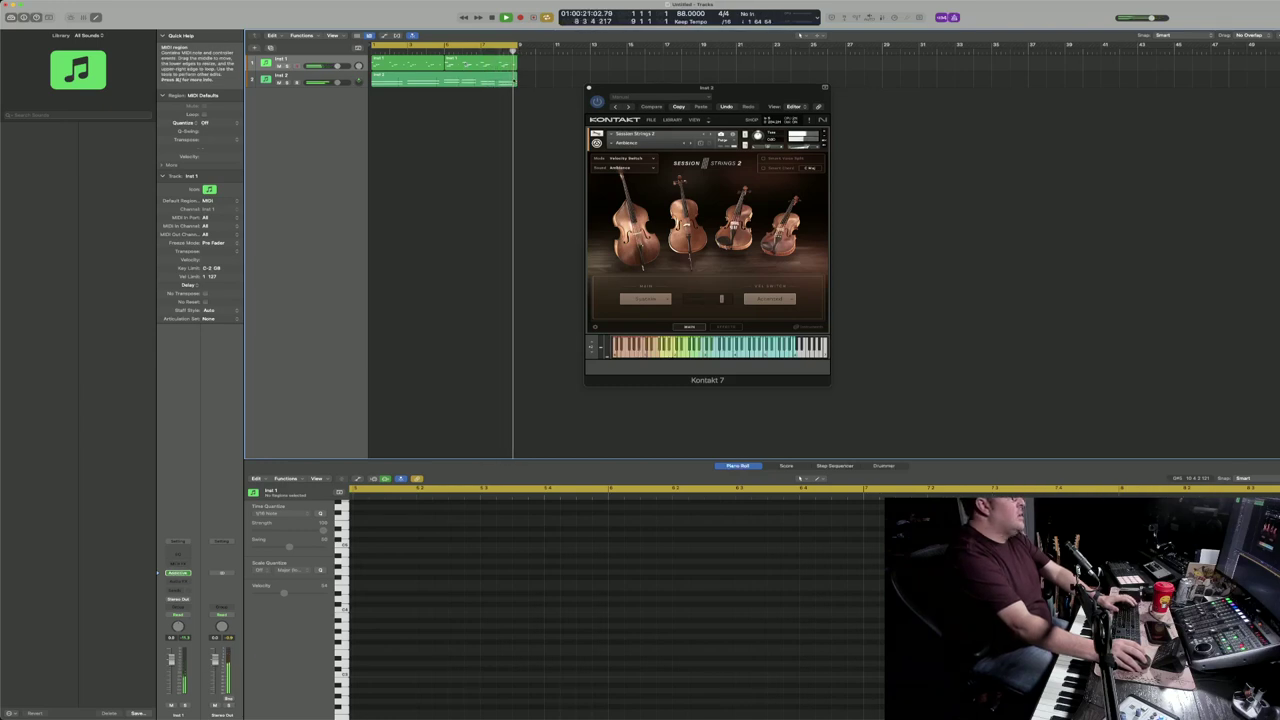
pyautogui.press('space')
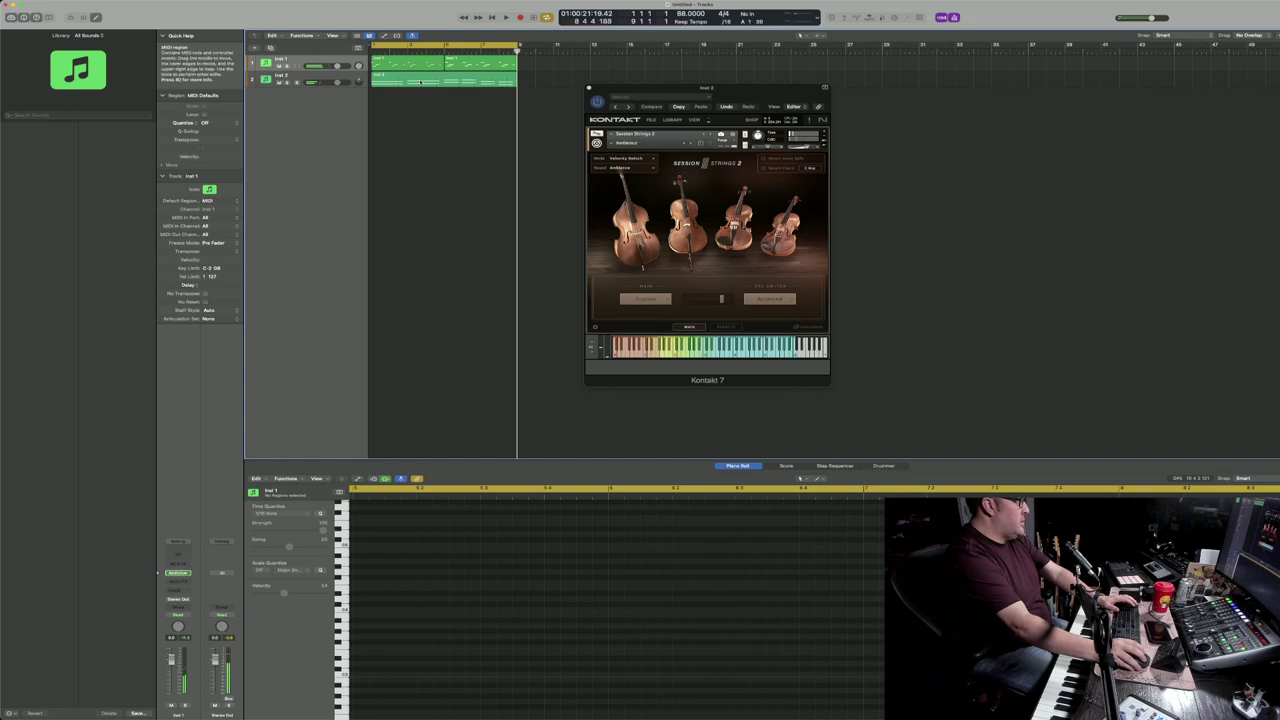
# Step: Select all the string notes in the Inst 2 region and raise their velocity to 87
pyautogui.click(420, 82)
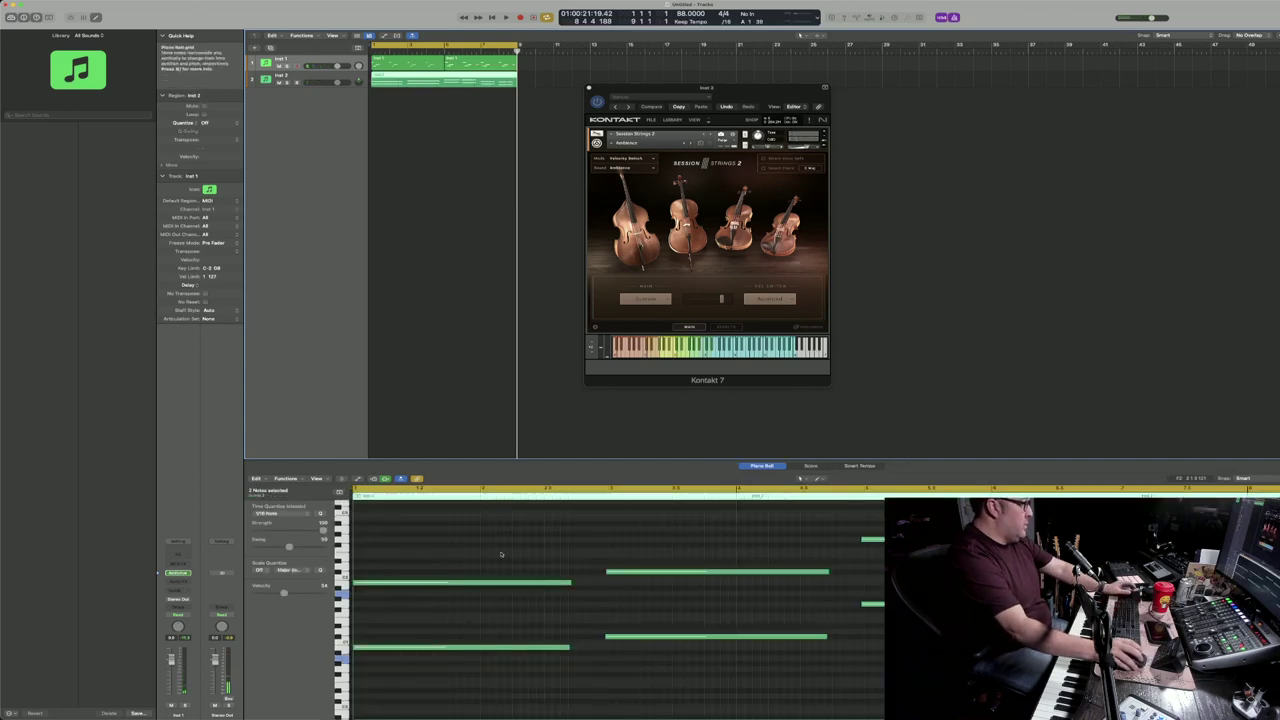
pyautogui.scroll(-10, 501, 554)
pyautogui.scroll(5, 400, 562)
pyautogui.scroll(-5, 392, 562)
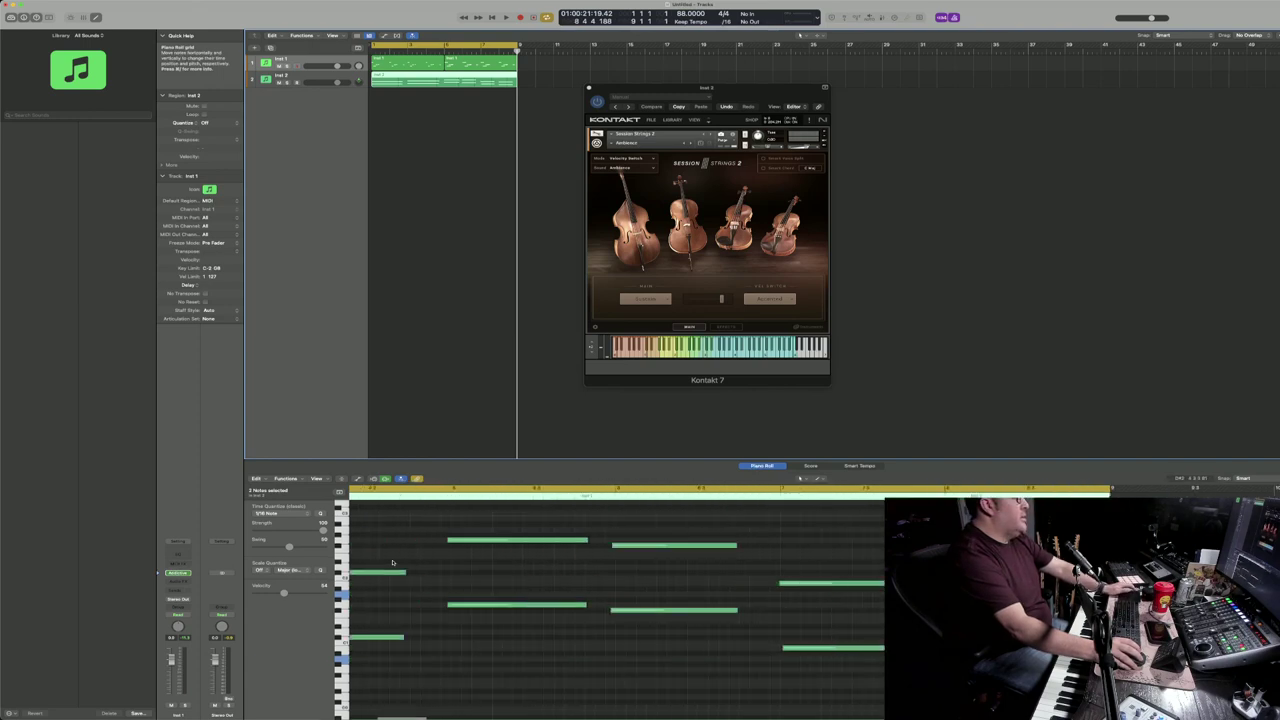
pyautogui.scroll(-2, 395, 563)
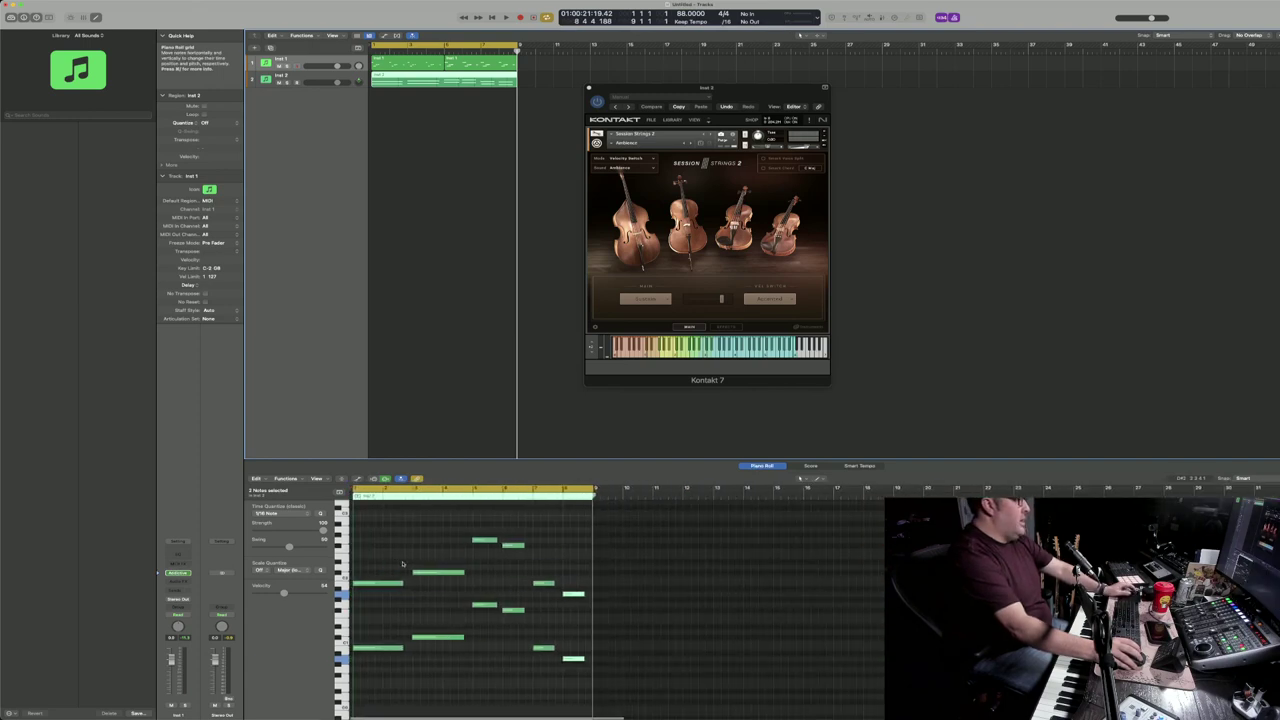
pyautogui.moveTo(378, 540); pyautogui.dragTo(590, 685)
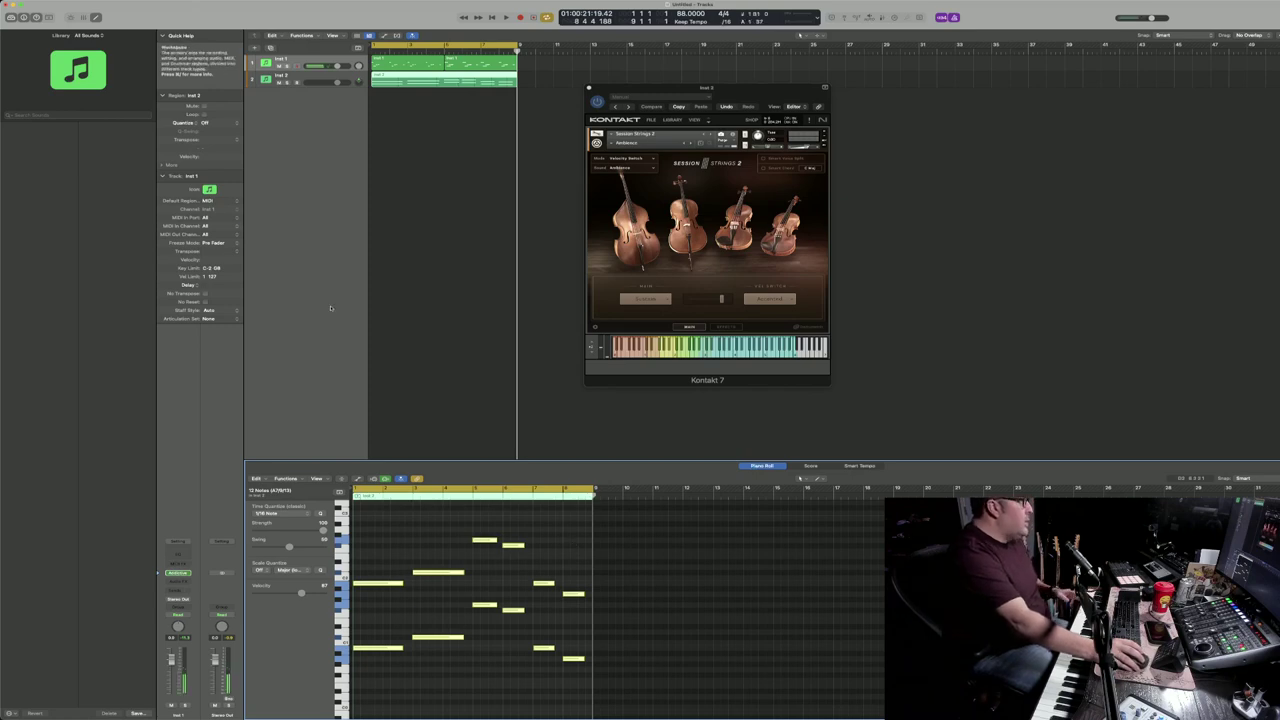
# Step: Play a higher string layer over the loop on the Inst 2 track and capture the performance as a recording
pyautogui.click(333, 79)
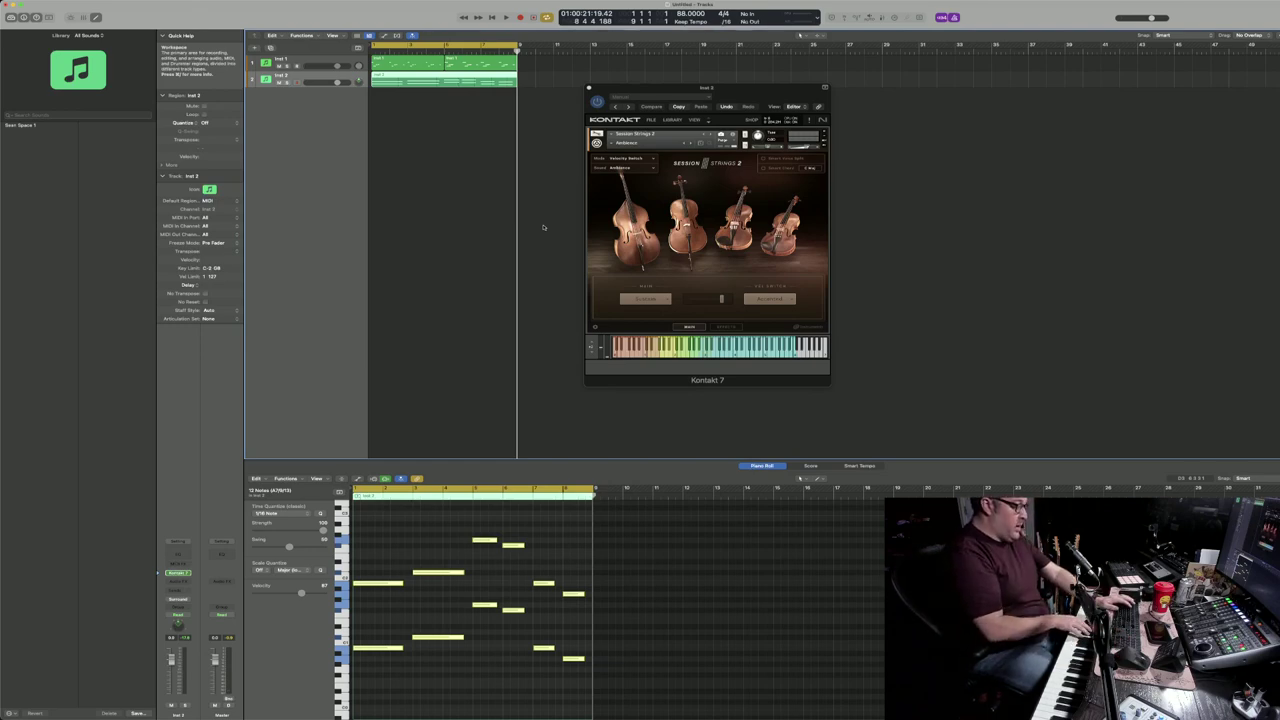
pyautogui.press('space')
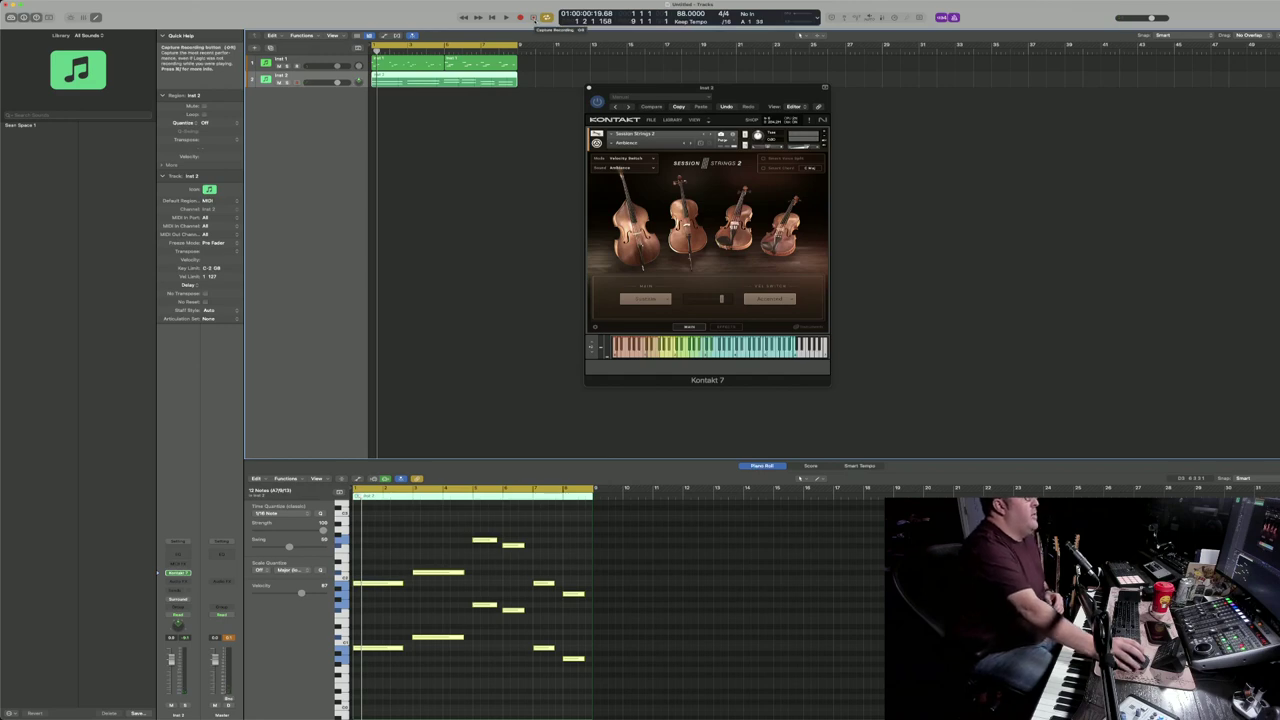
pyautogui.click(533, 18)
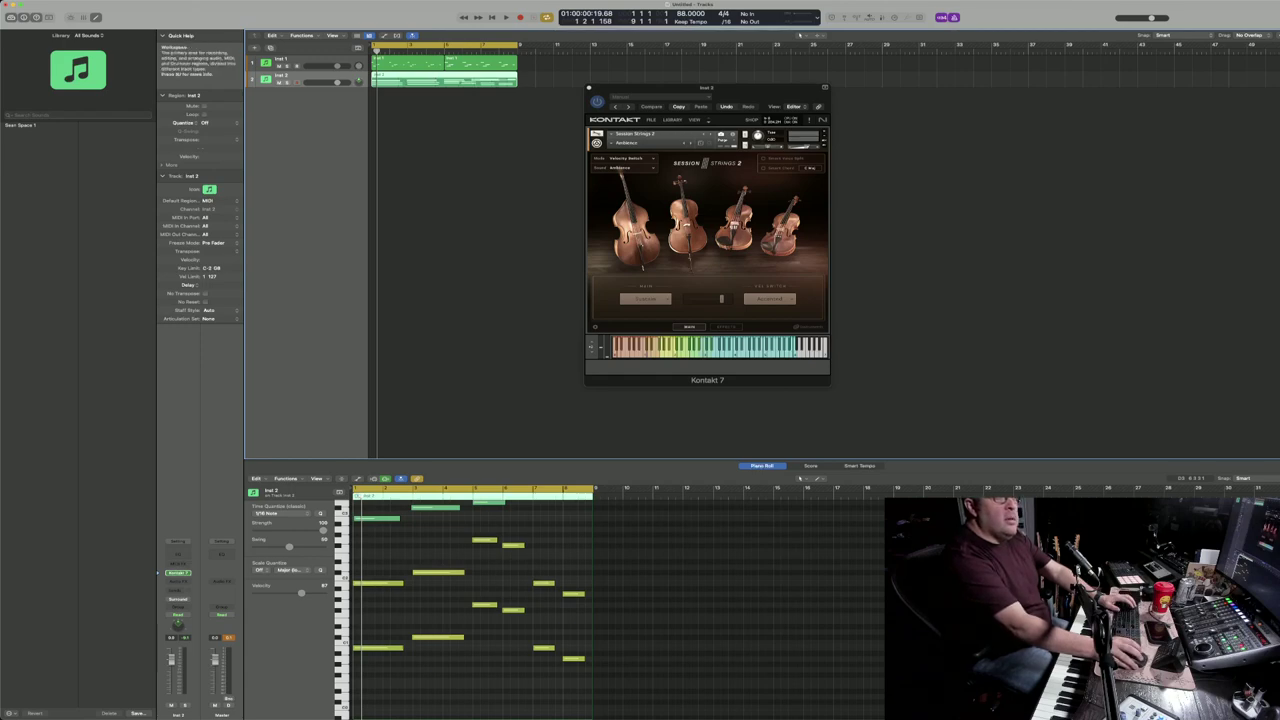
# Step: Play back the captured strings, move the Kontakt window aside, and examine the upper notes in the Piano Roll
pyautogui.press('space')
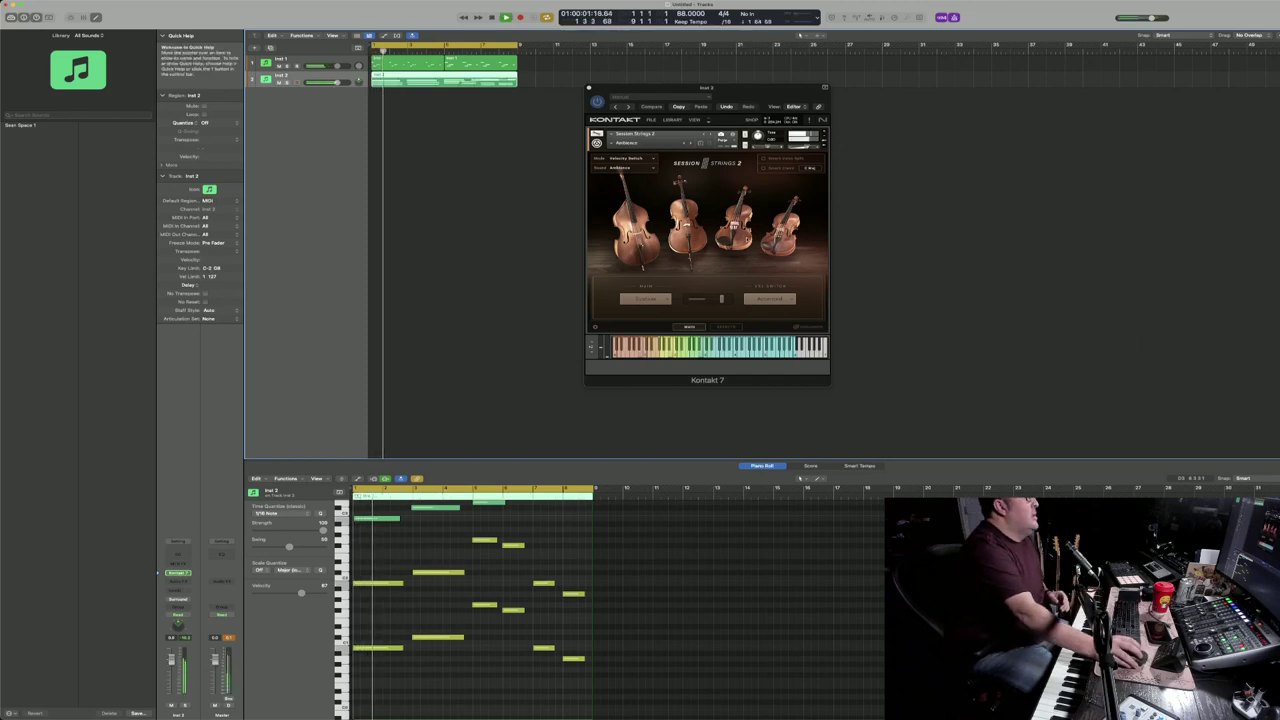
pyautogui.moveTo(723, 90); pyautogui.dragTo(891, 110)
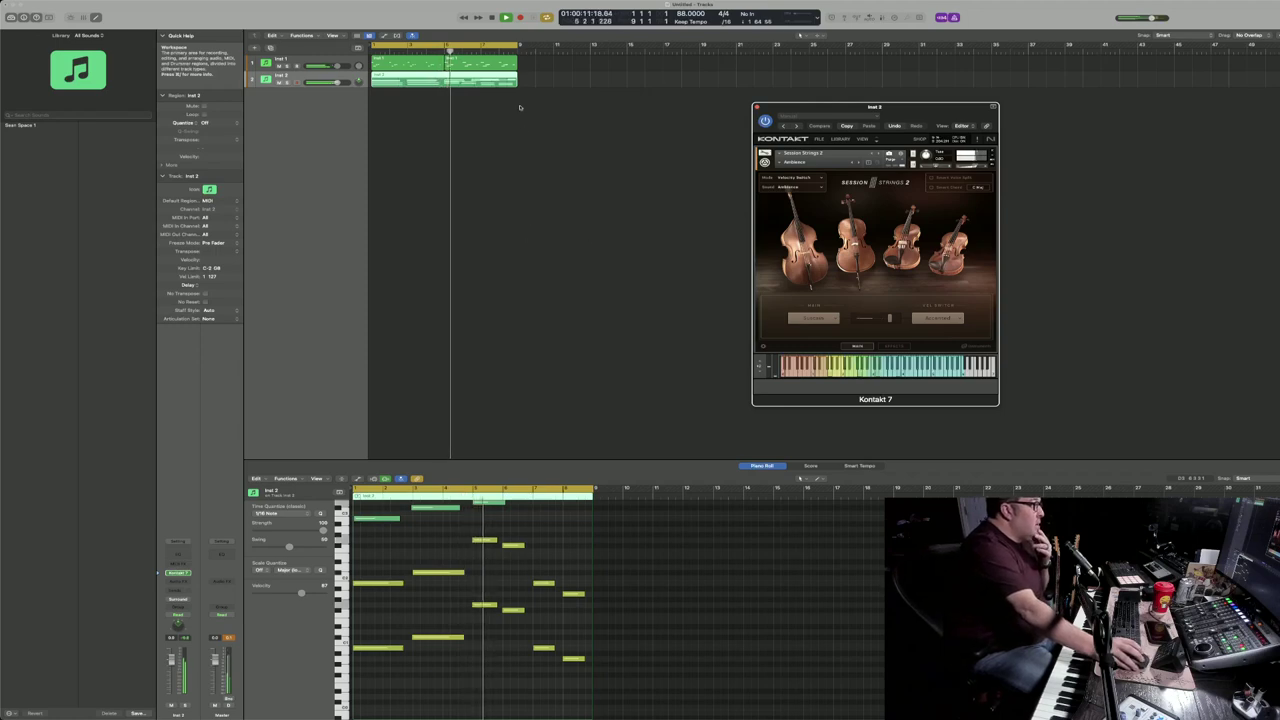
pyautogui.scroll(3, 558, 716)
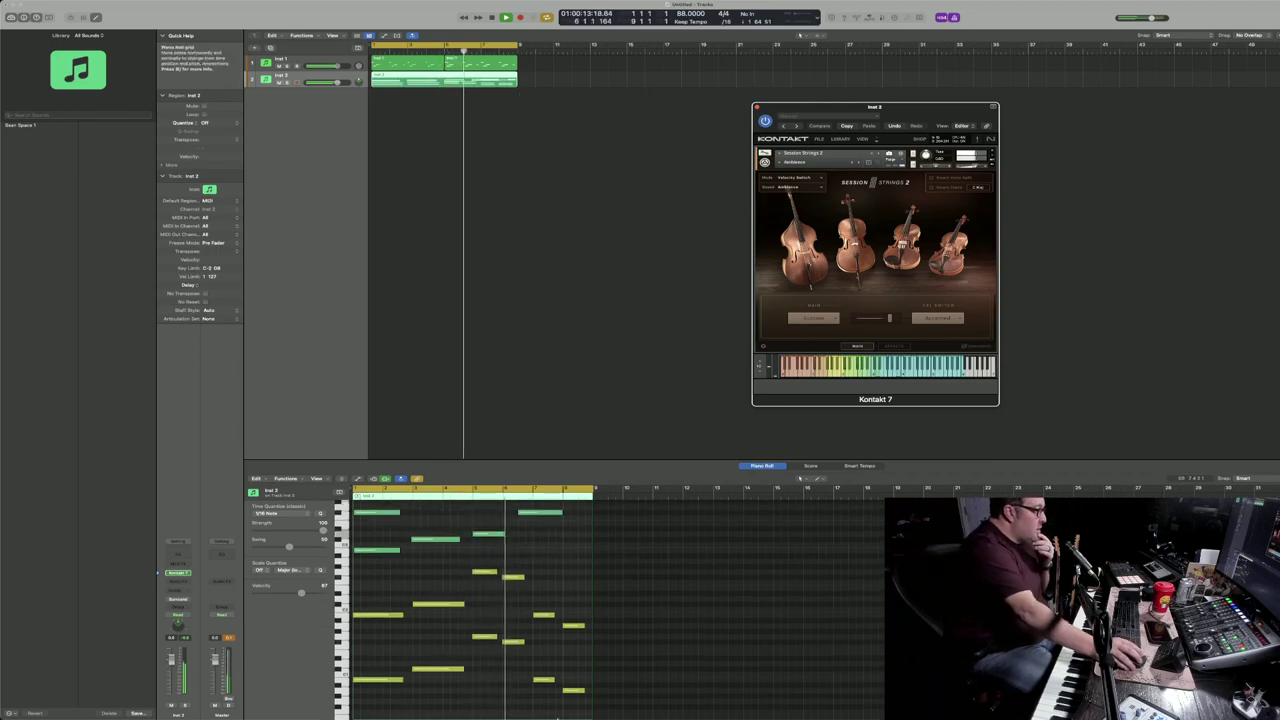
pyautogui.scroll(3, 557, 716)
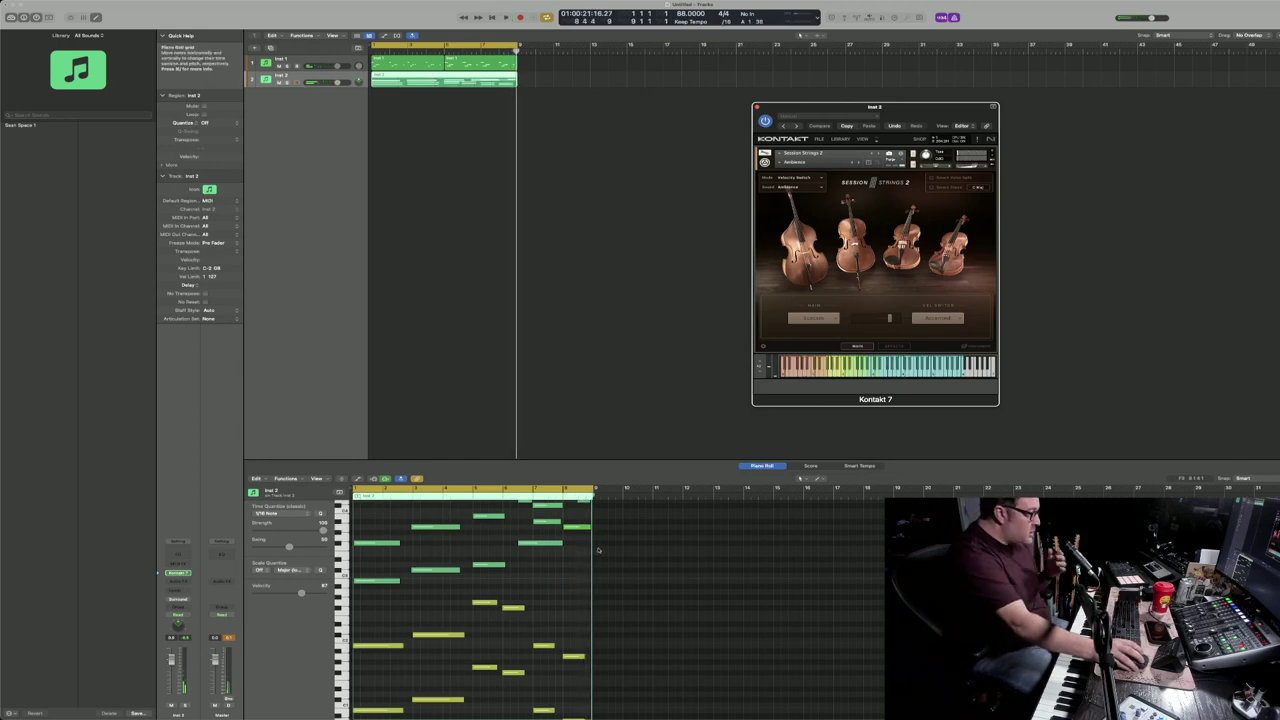
# Step: Enlarge the Piano Roll and delete all the string notes in bar 8 of the Inst 2 region
pyautogui.click(593, 555)
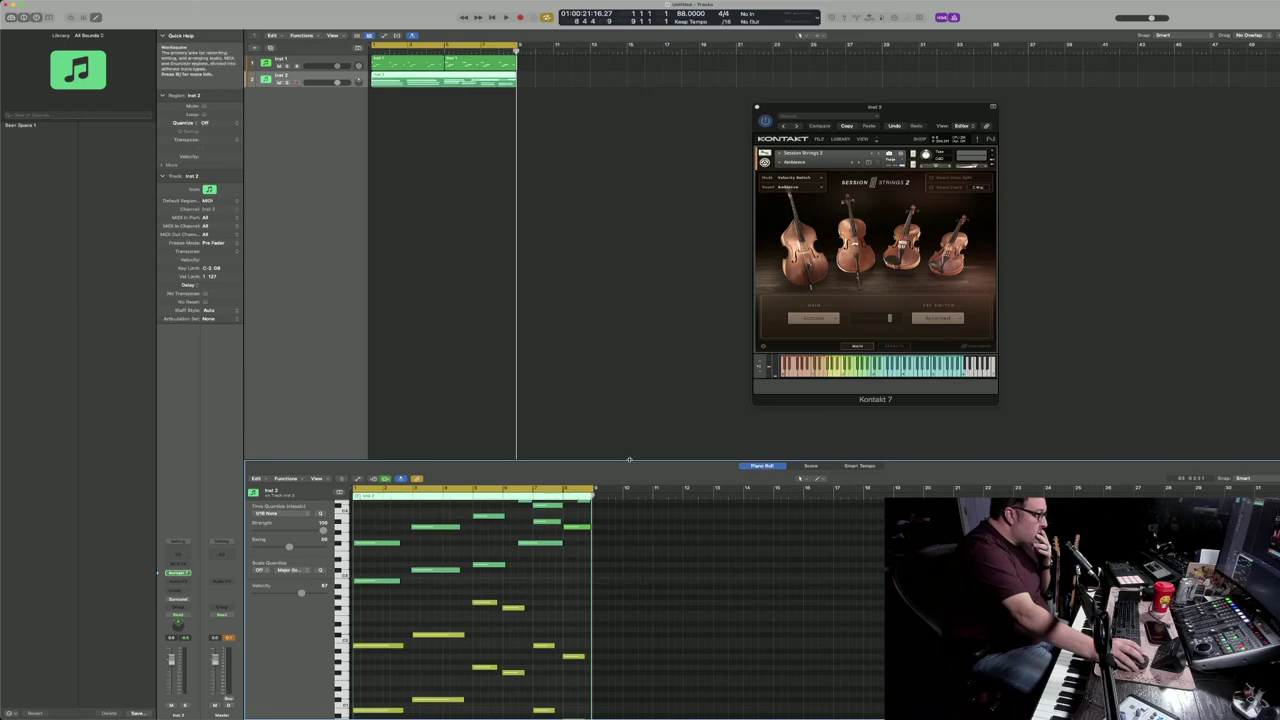
pyautogui.moveTo(629, 460); pyautogui.dragTo(629, 344)
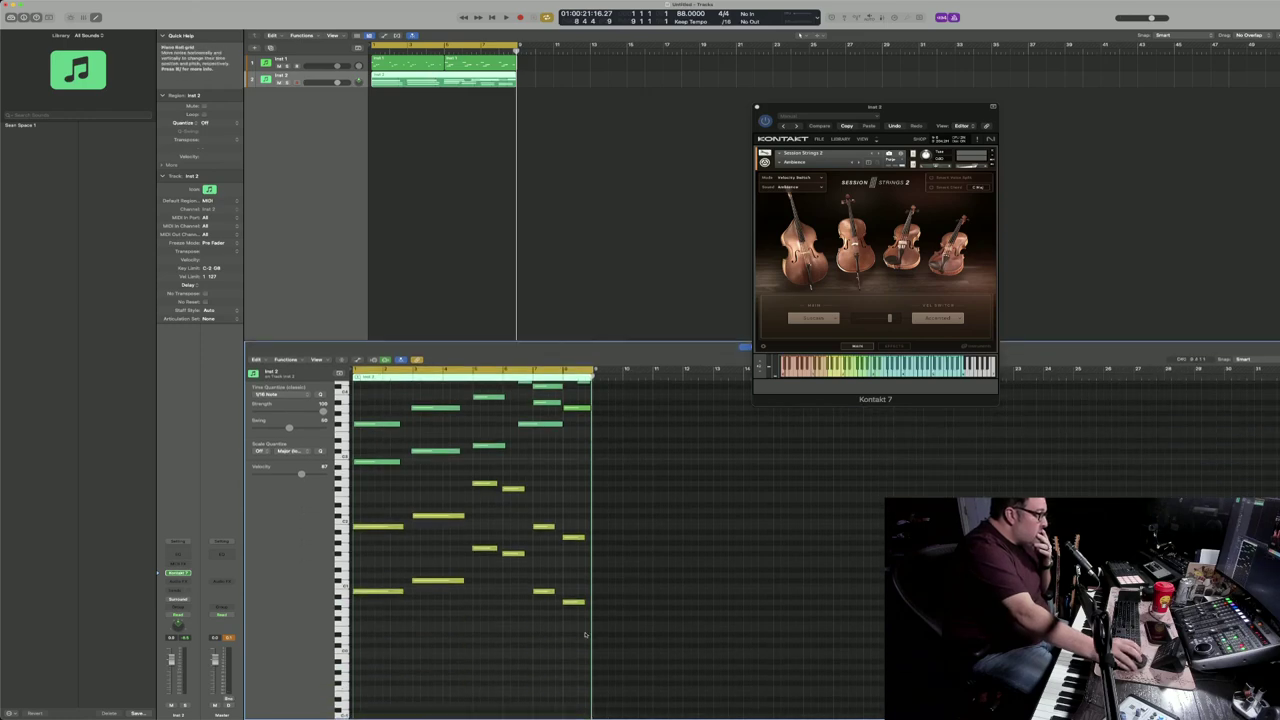
pyautogui.scroll(2, 579, 400)
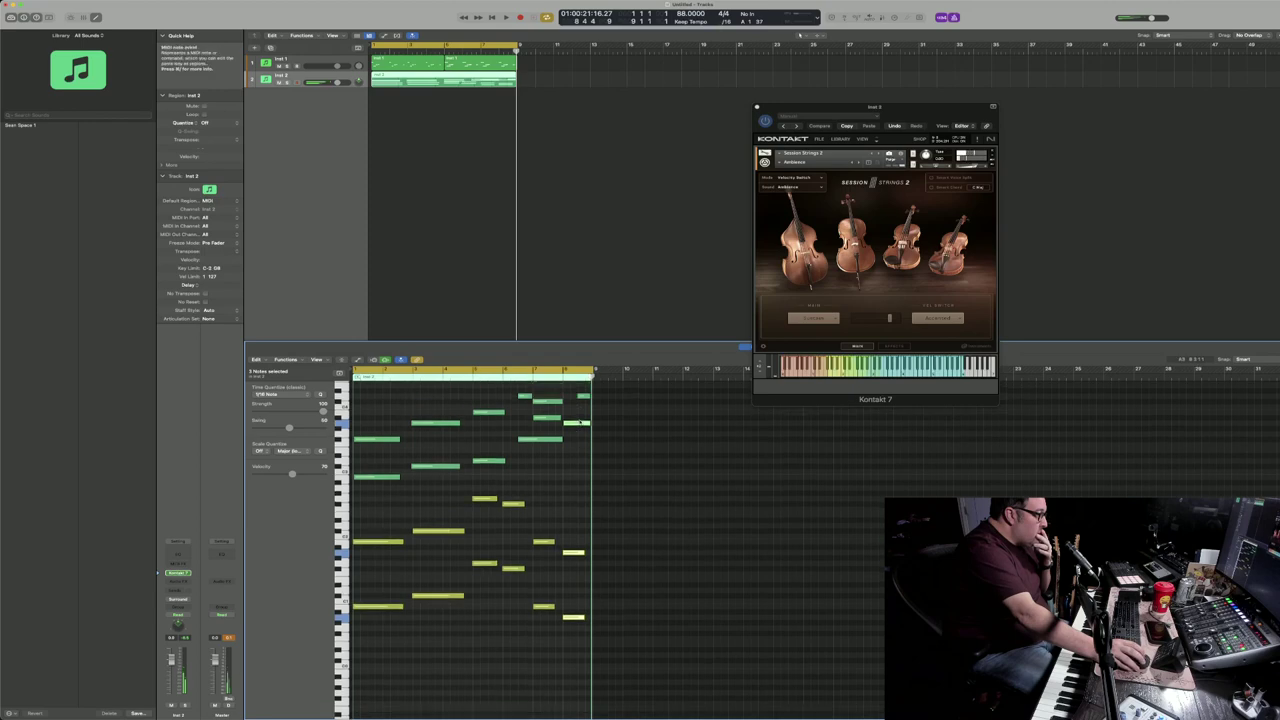
pyautogui.scroll(2, 581, 423)
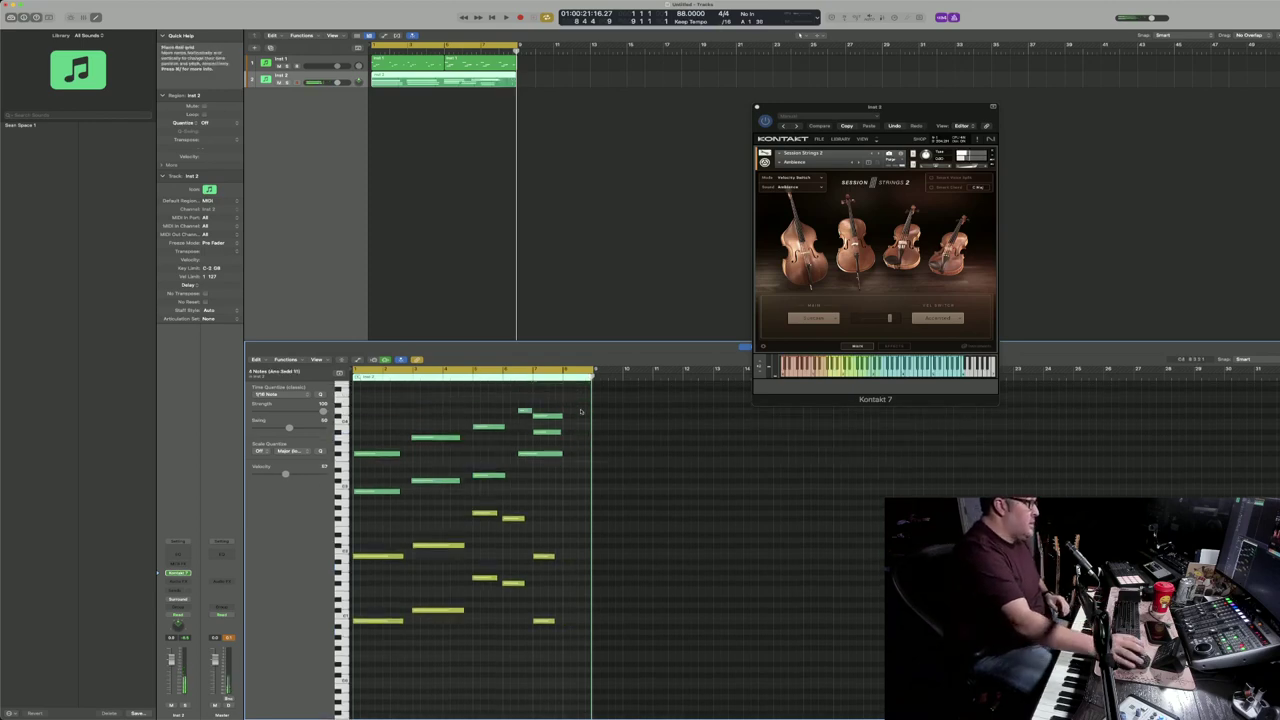
# Step: Perform new string notes for bar 8 during playback and capture them into the Inst 2 region
pyautogui.press('space')
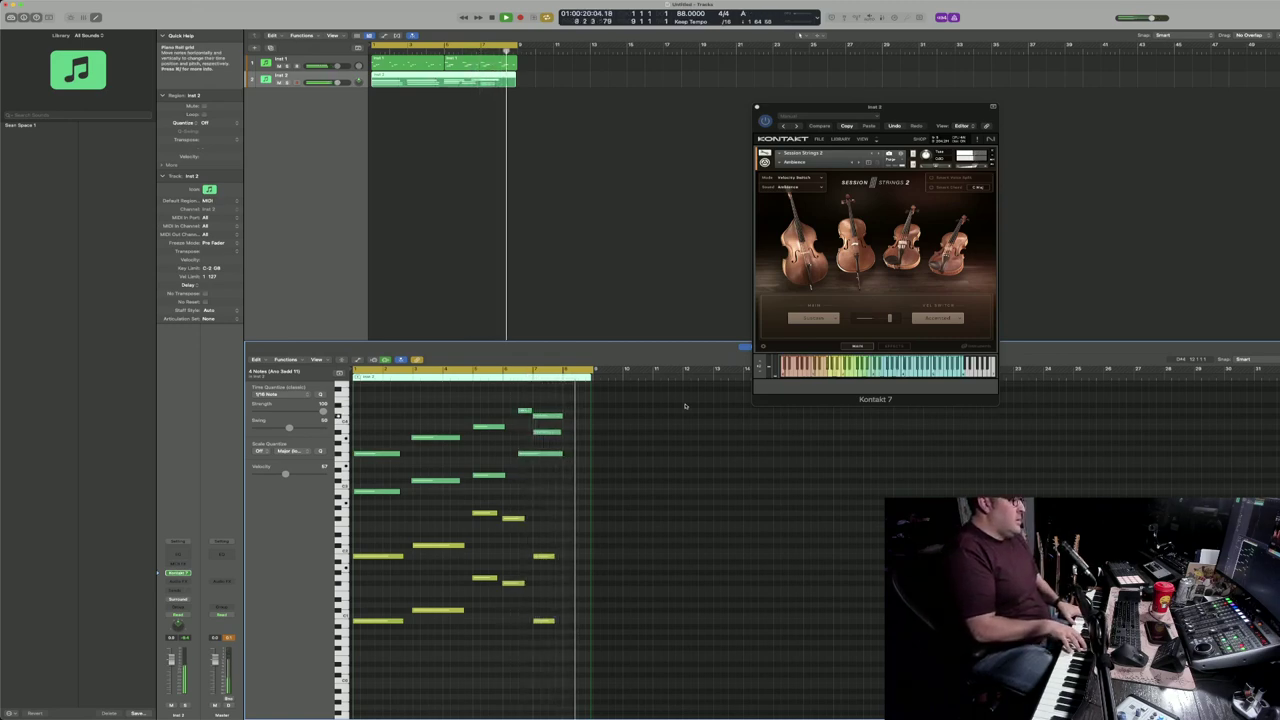
pyautogui.press('space')
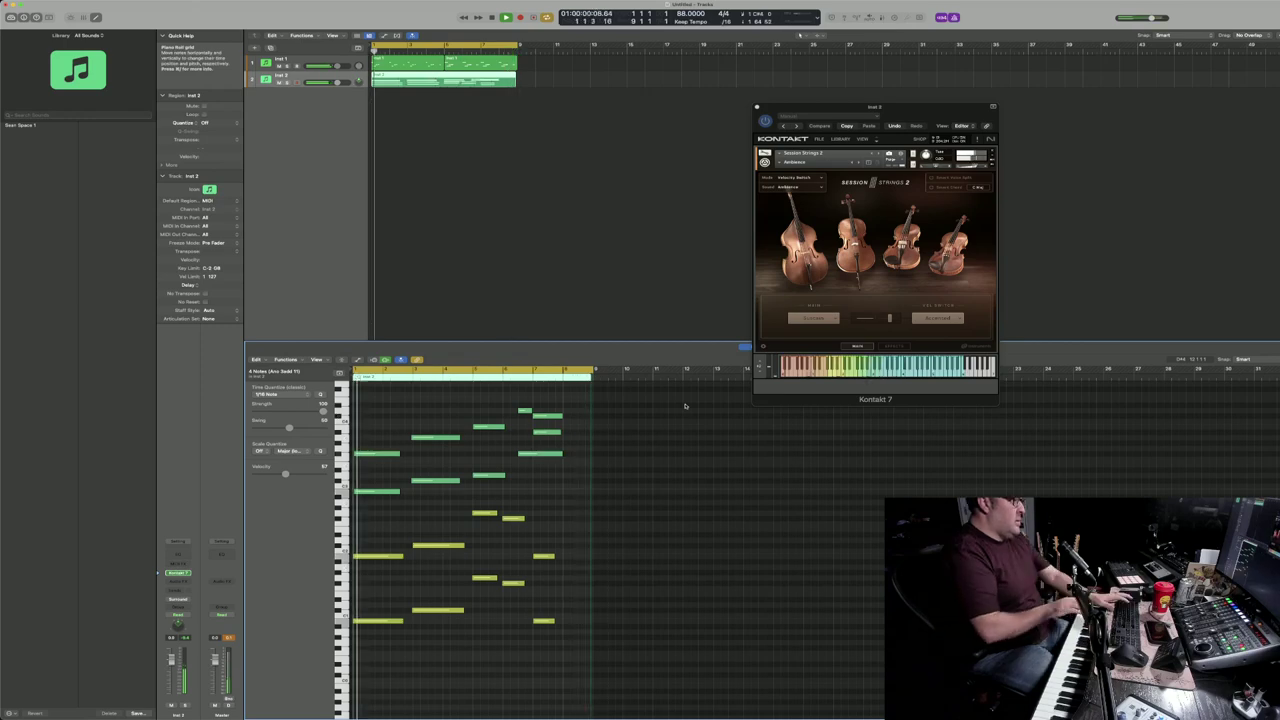
pyautogui.click(533, 17)
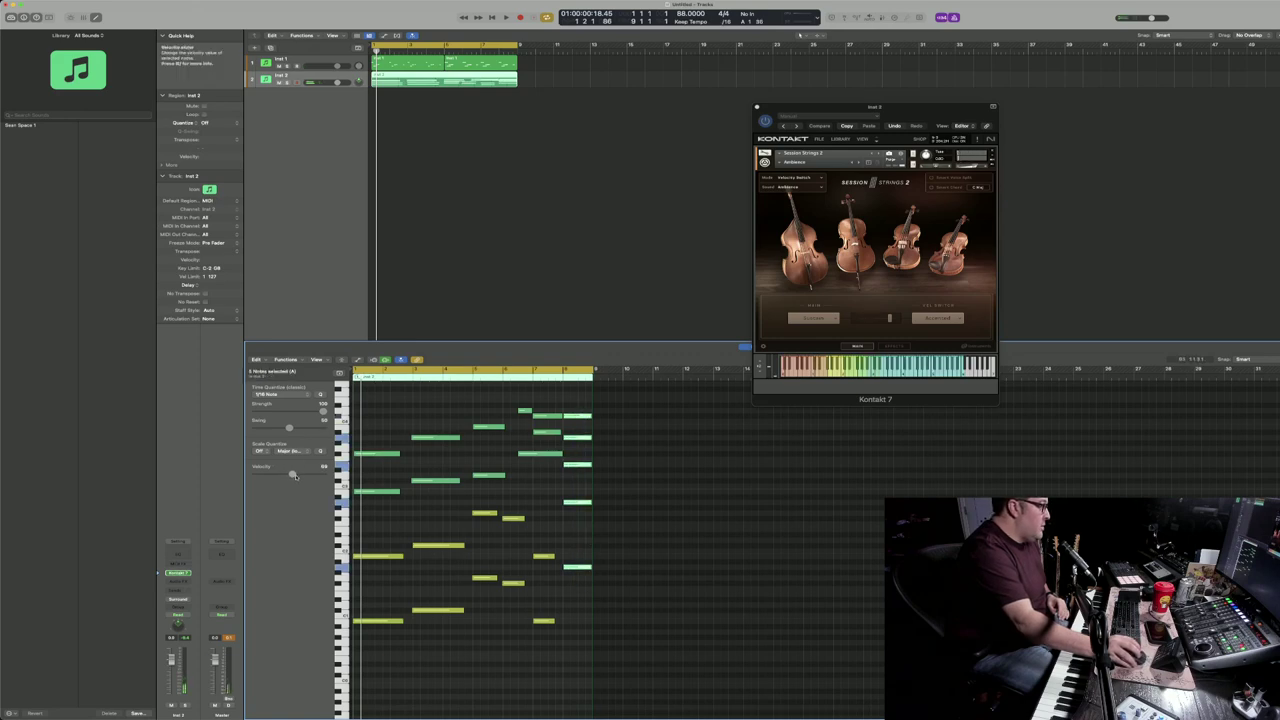
# Step: Raise the velocity of the upper string notes in bars 1 to 7 of the Inst 2 region and play the loop back
pyautogui.moveTo(375, 402); pyautogui.dragTo(487, 488)
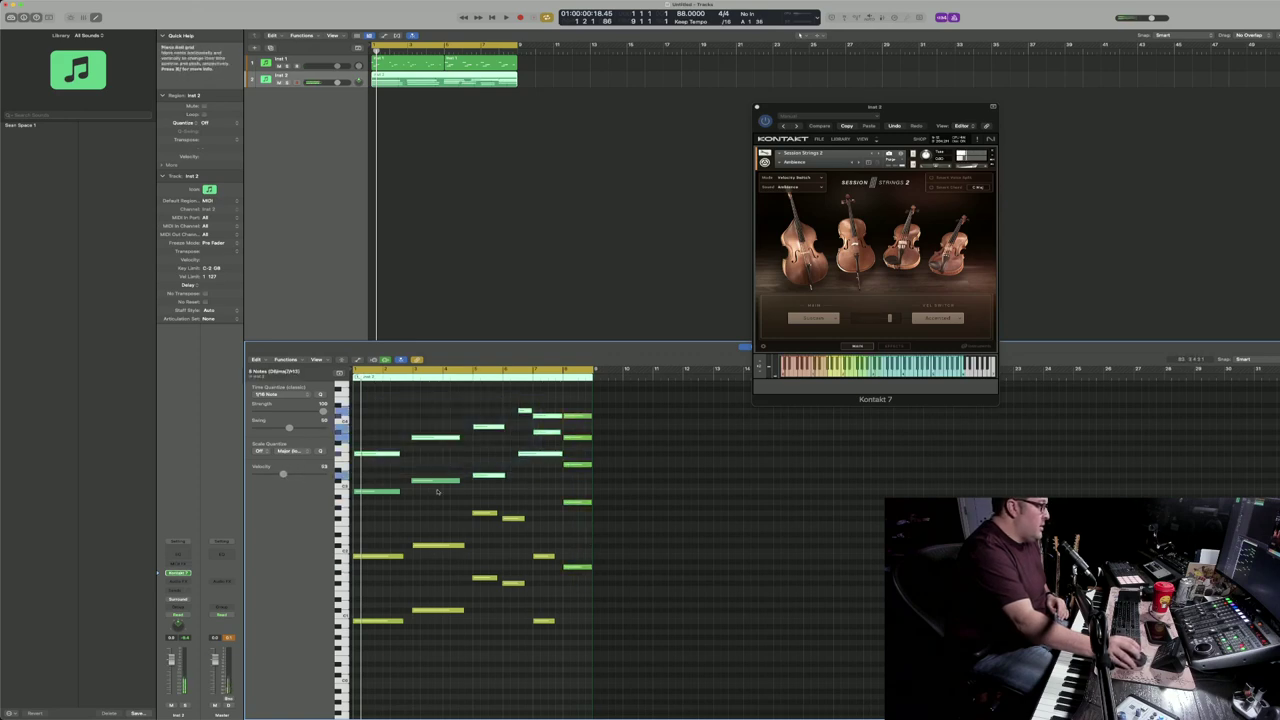
pyautogui.moveTo(372, 400); pyautogui.dragTo(544, 484)
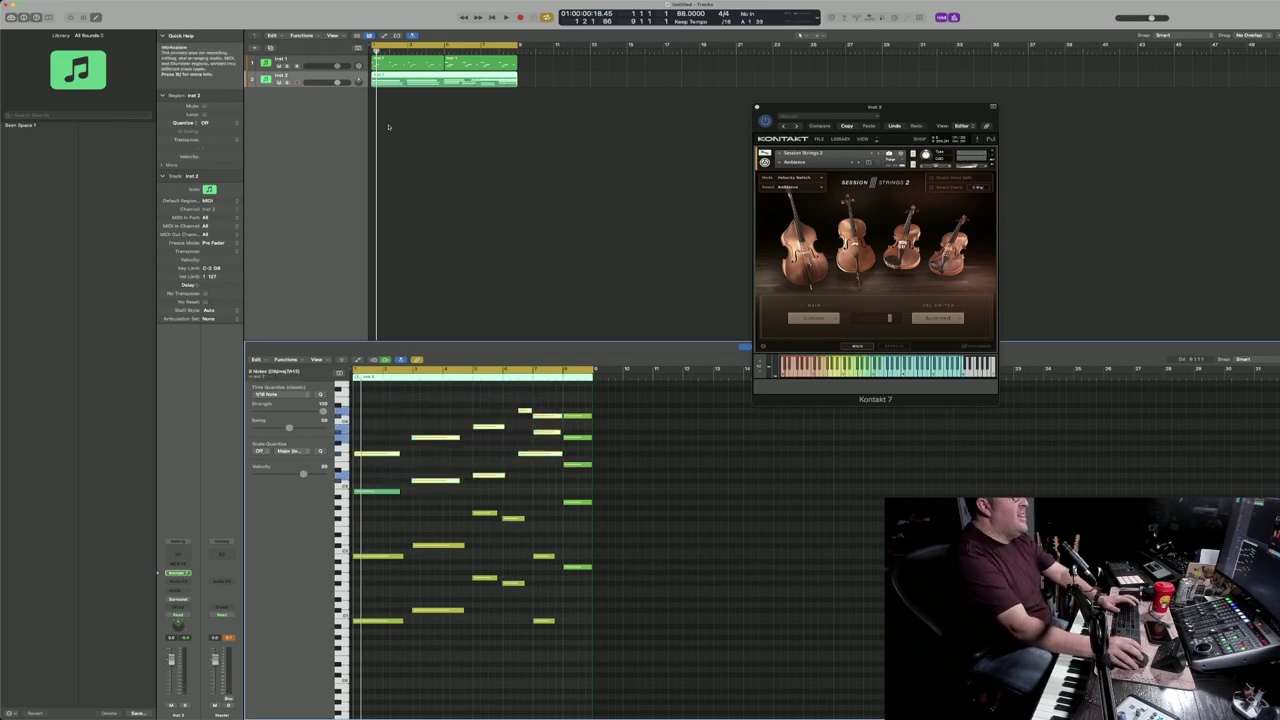
pyautogui.press('space')
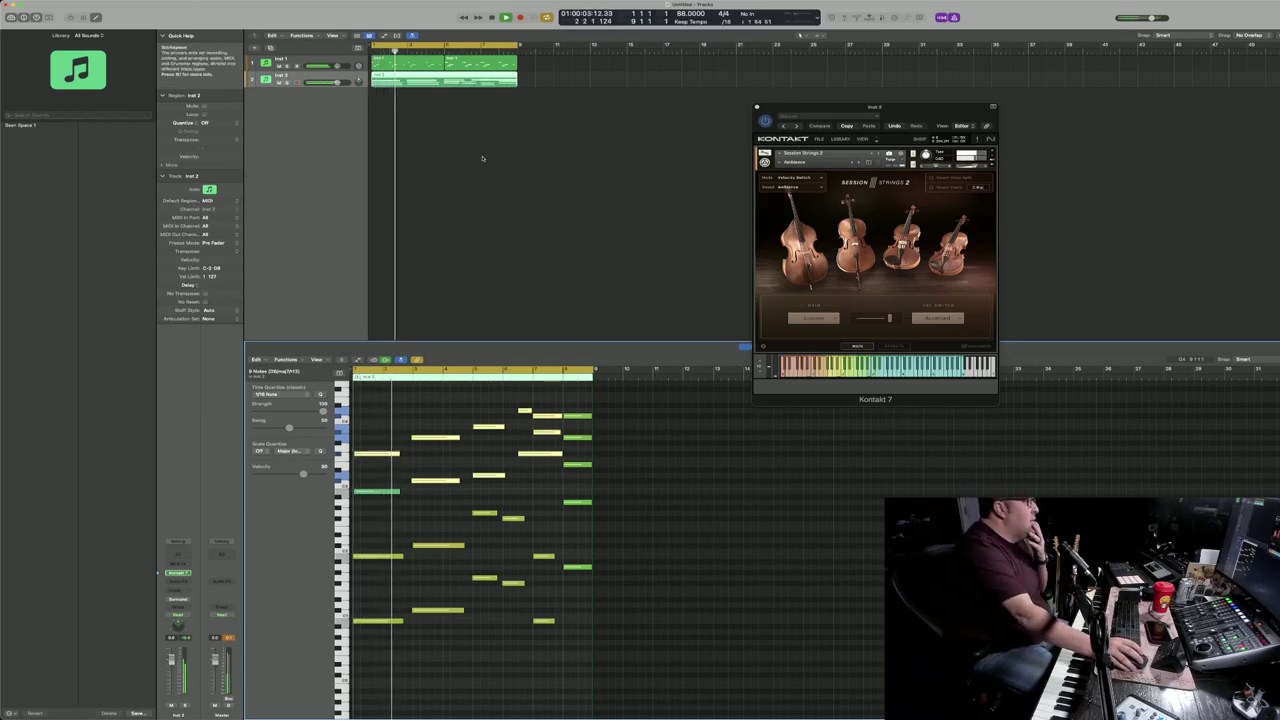
pyautogui.moveTo(885, 112); pyautogui.dragTo(952, 117)
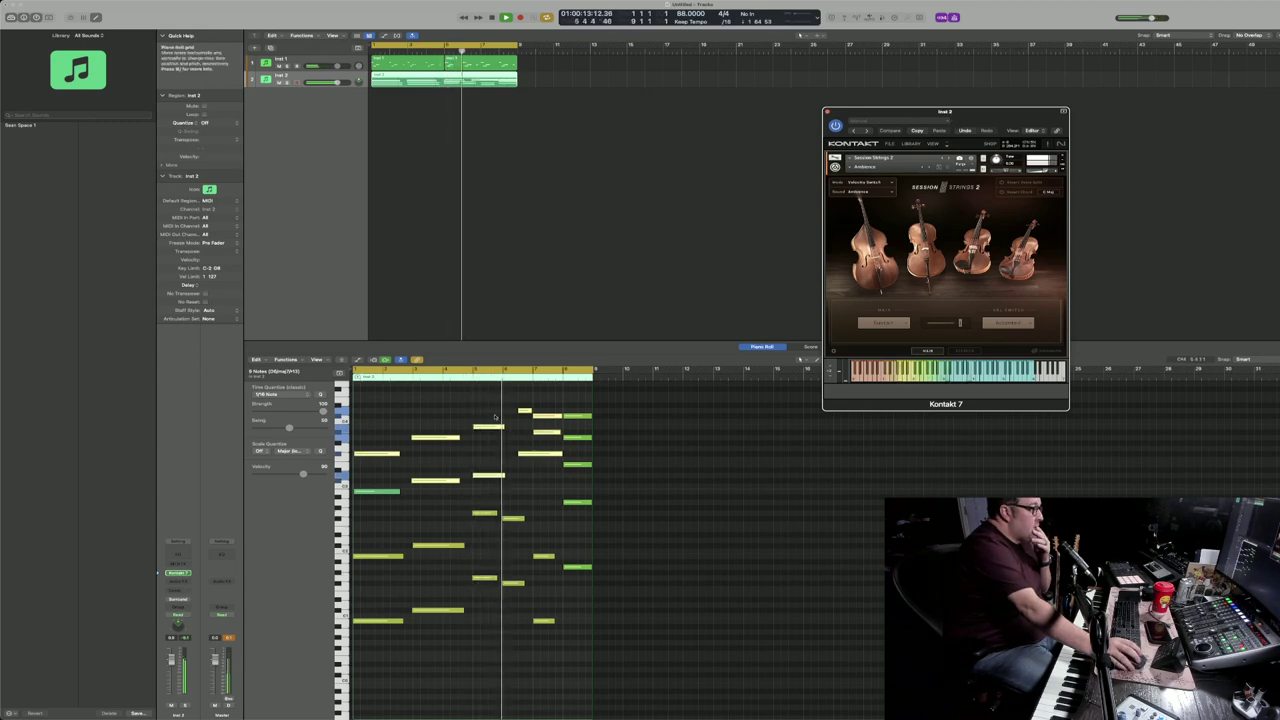
pyautogui.scroll(2, 451, 476)
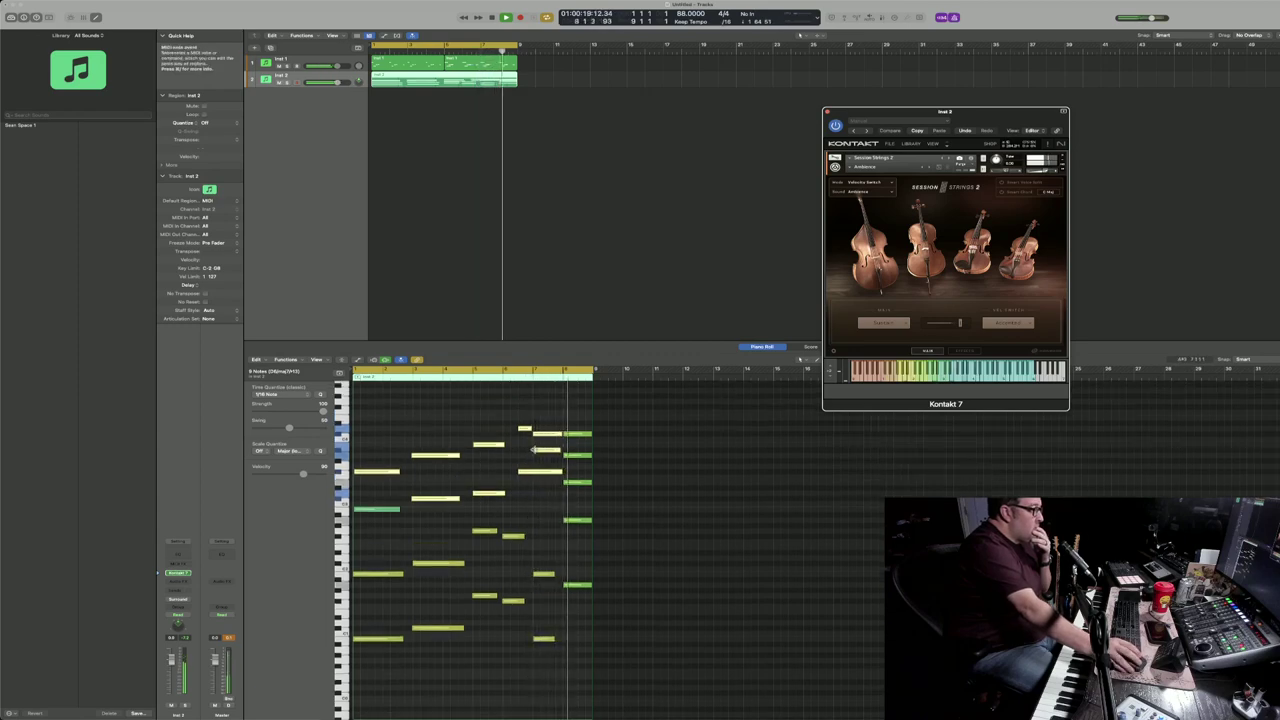
pyautogui.press('space')
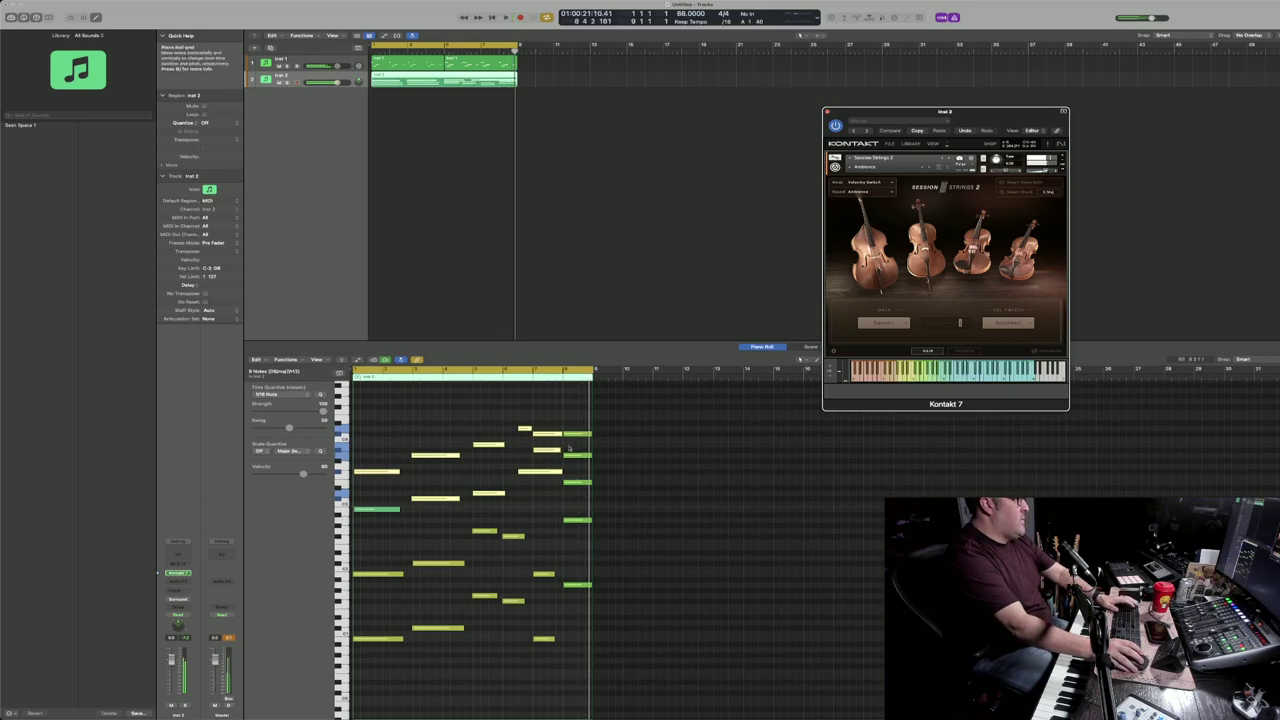
# Step: Transpose the five string notes in bar 8 of the Inst 2 region down three semitones and audition them
pyautogui.click(571, 416)
pyautogui.moveTo(571, 416); pyautogui.dragTo(577, 602)
pyautogui.moveTo(583, 435); pyautogui.dragTo(583, 453)
pyautogui.press('space')
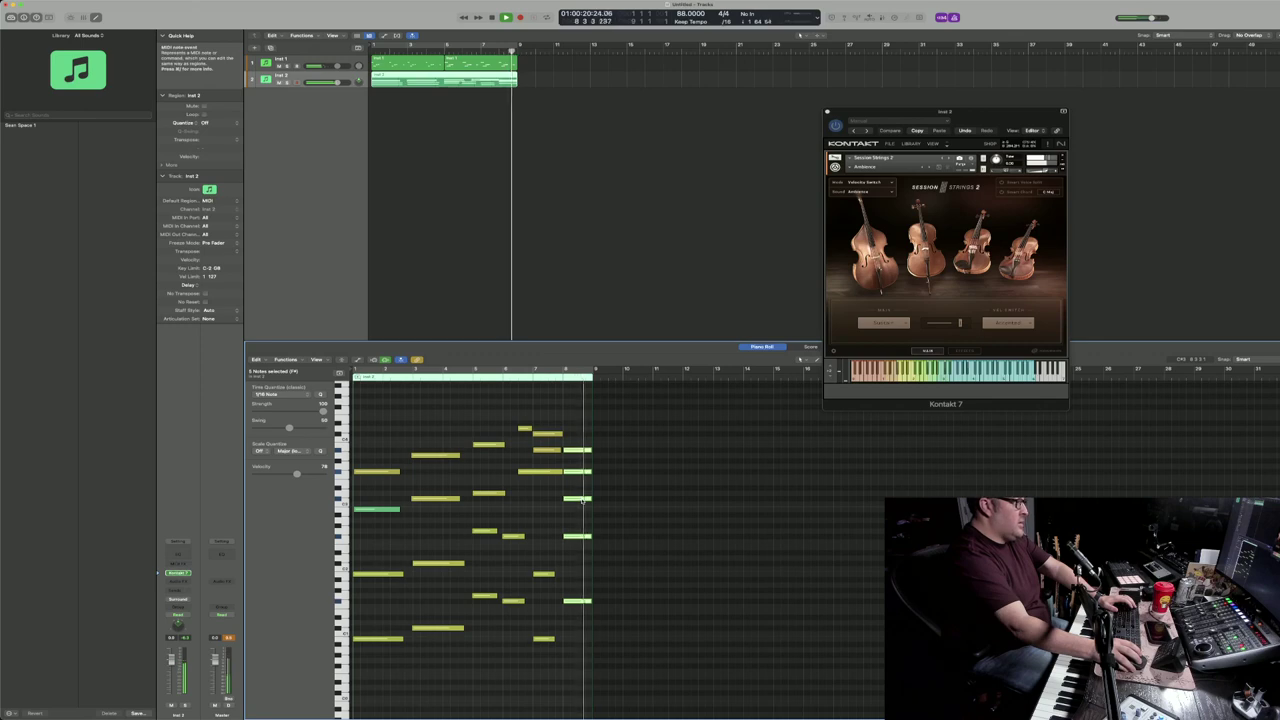
# Step: Lower the last piano note of the second Inst 1 region by three semitones and audition it from bar 7
pyautogui.click(502, 62)
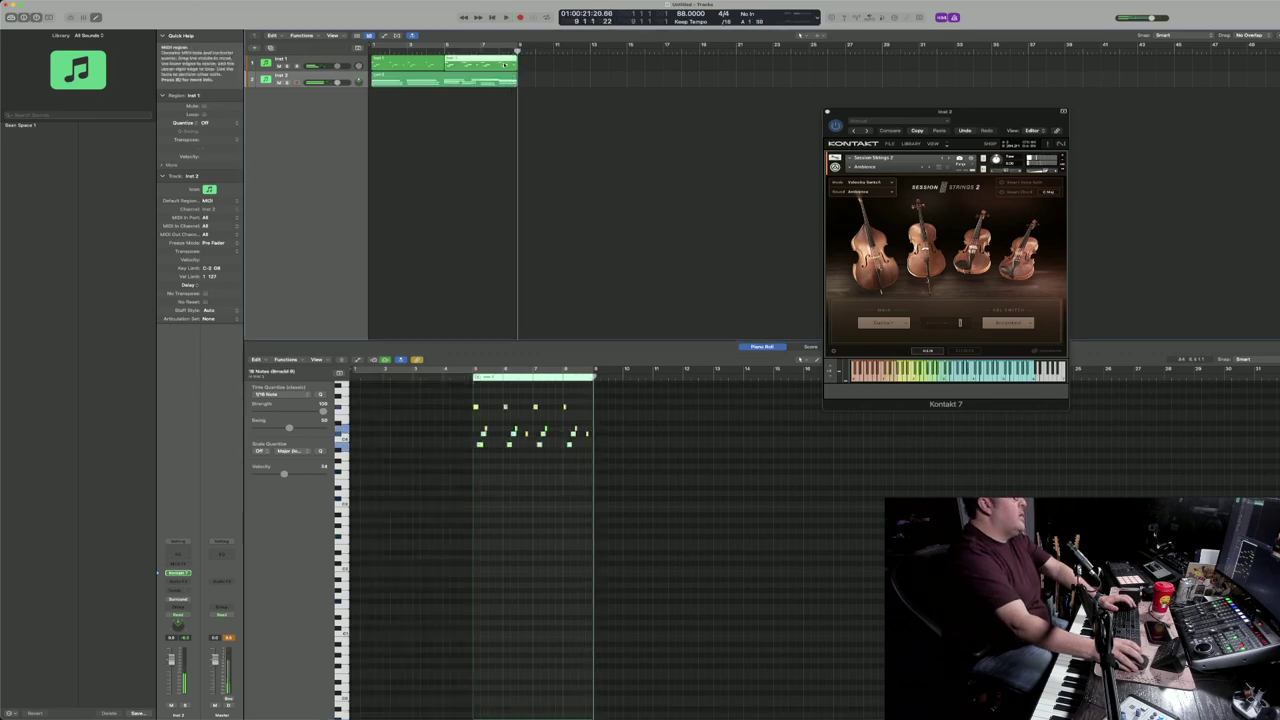
pyautogui.moveTo(588, 433); pyautogui.dragTo(587, 434)
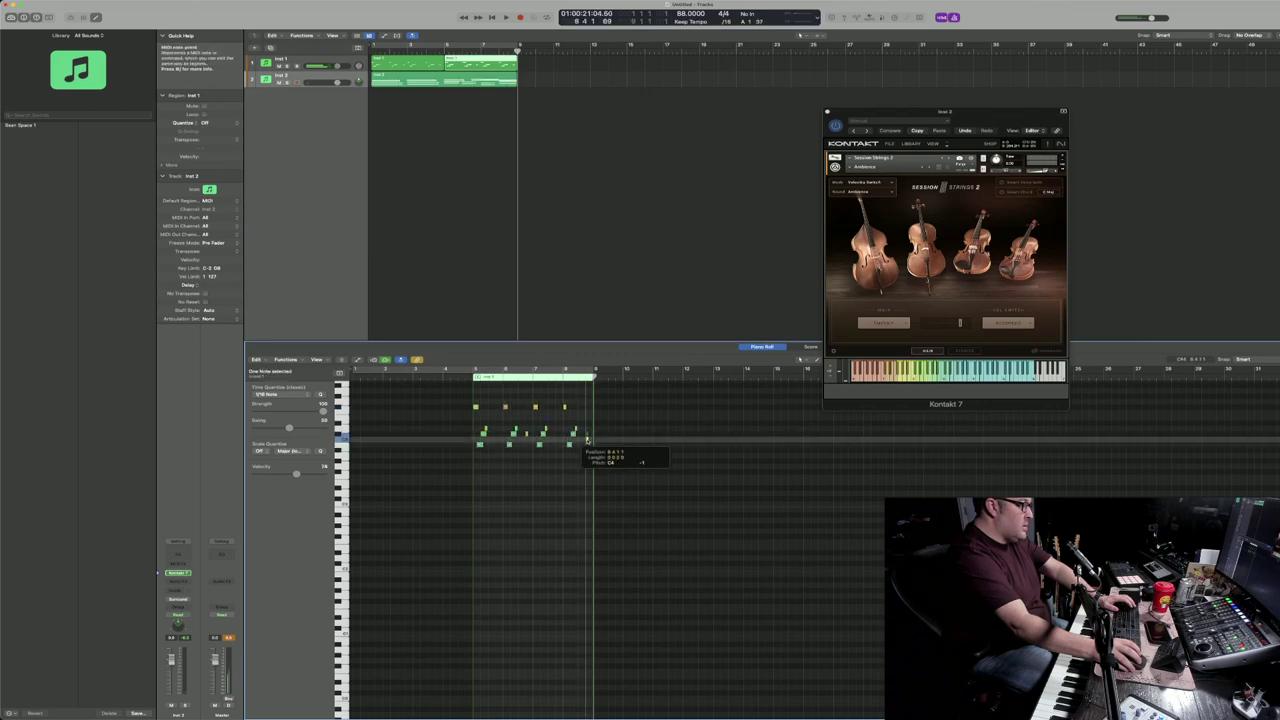
pyautogui.moveTo(588, 438); pyautogui.dragTo(587, 449)
pyautogui.press(',')
pyautogui.press(',')
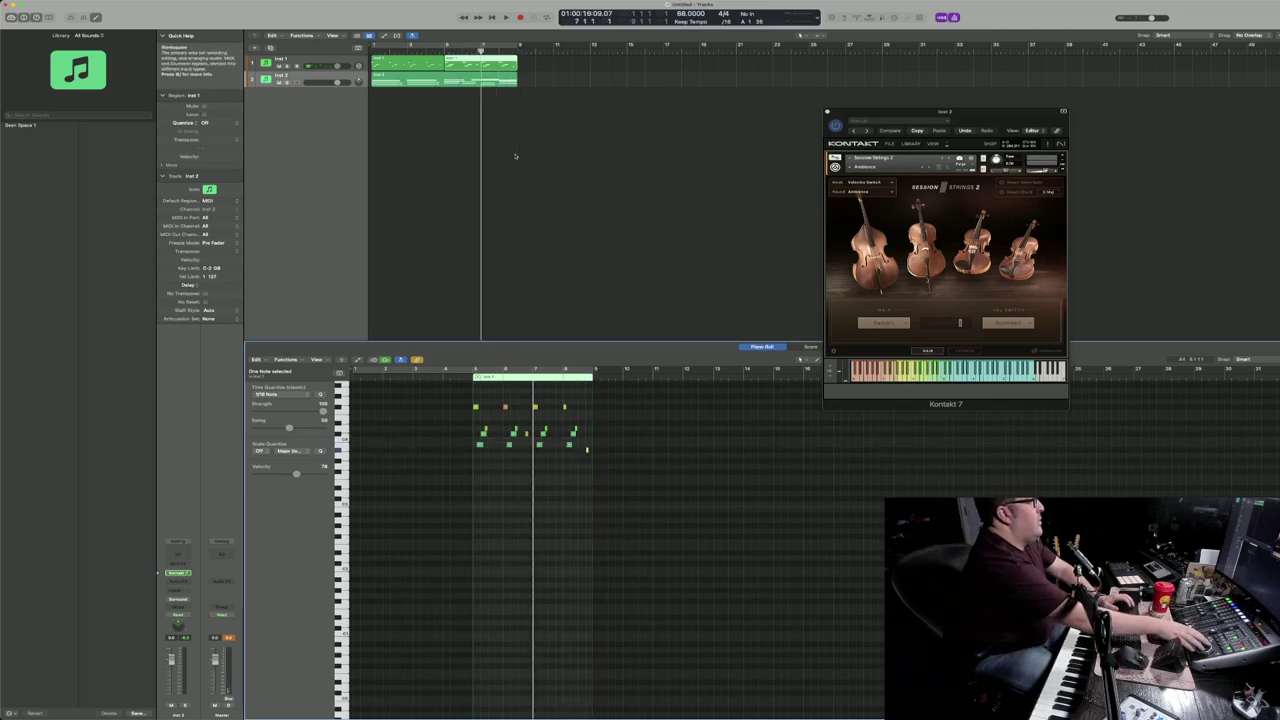
pyautogui.press('space')
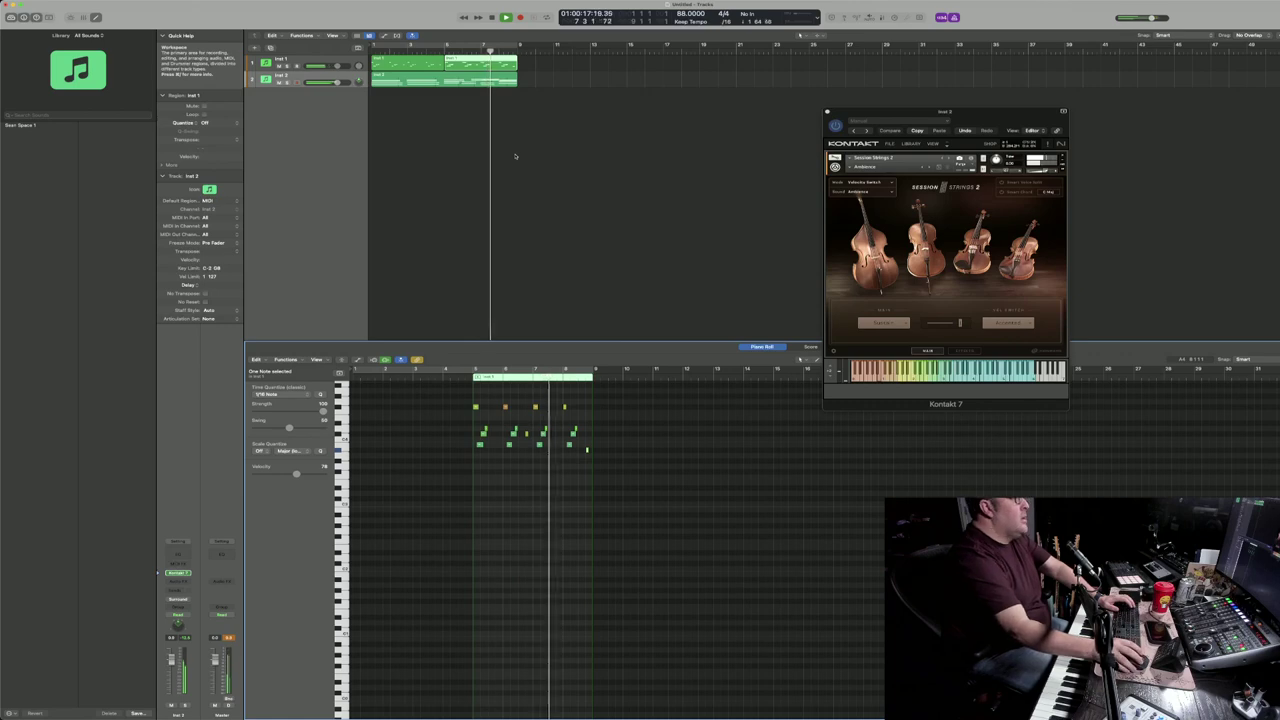
pyautogui.click(455, 83)
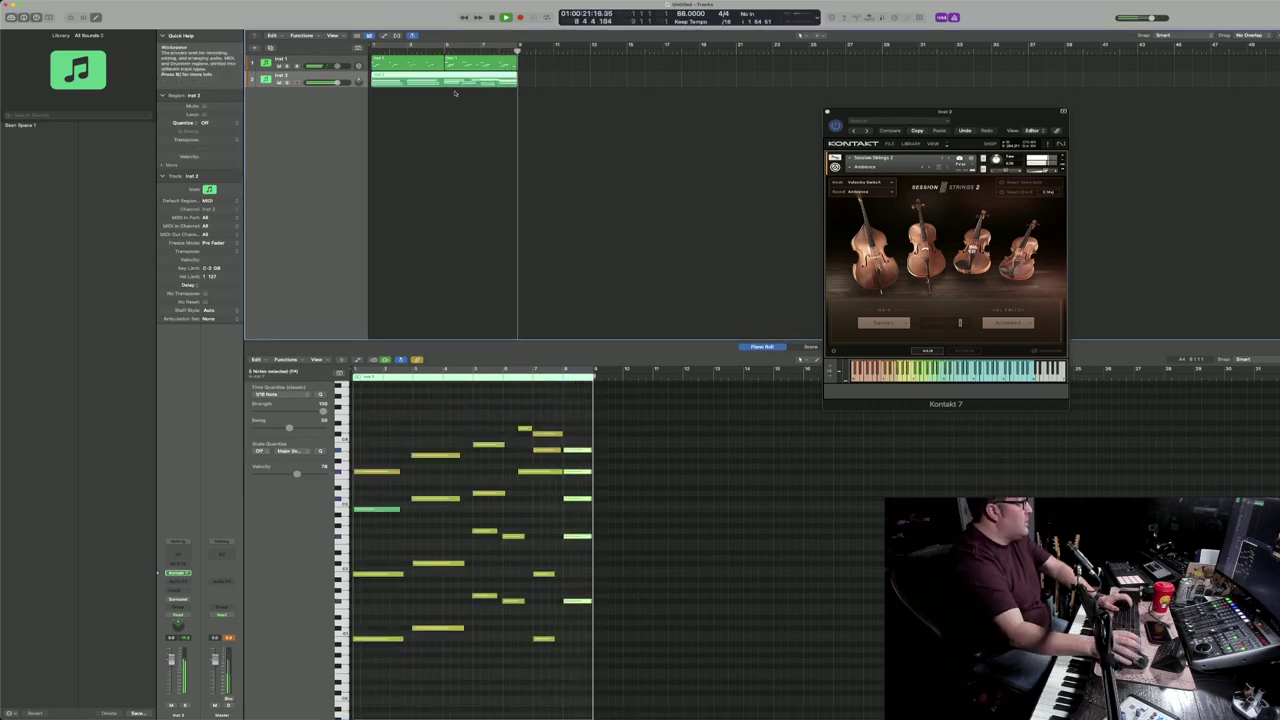
pyautogui.click(478, 68)
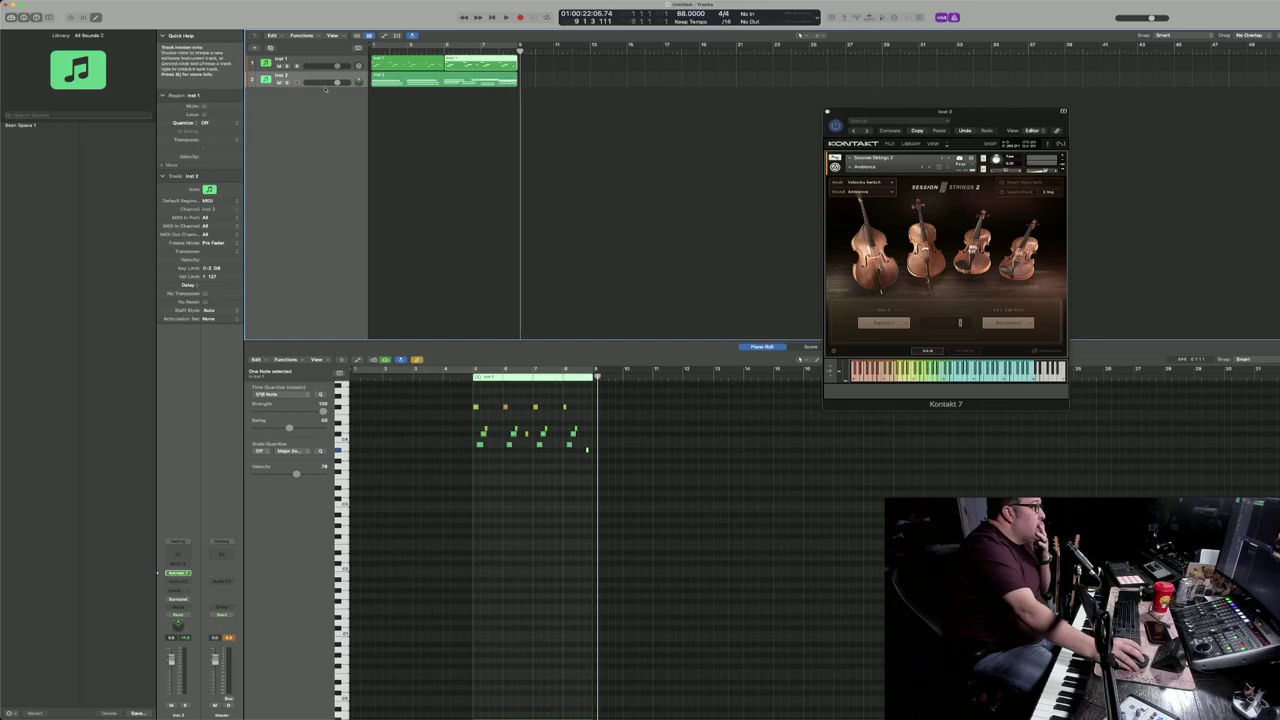
# Step: Enlarge the track rows and place the playhead at bar 9, moving the Kontakt window aside
pyautogui.moveTo(324, 86)
pyautogui.mouseDown()
pyautogui.moveTo(323, 108)
pyautogui.moveTo(330, 90)
pyautogui.mouseUp()
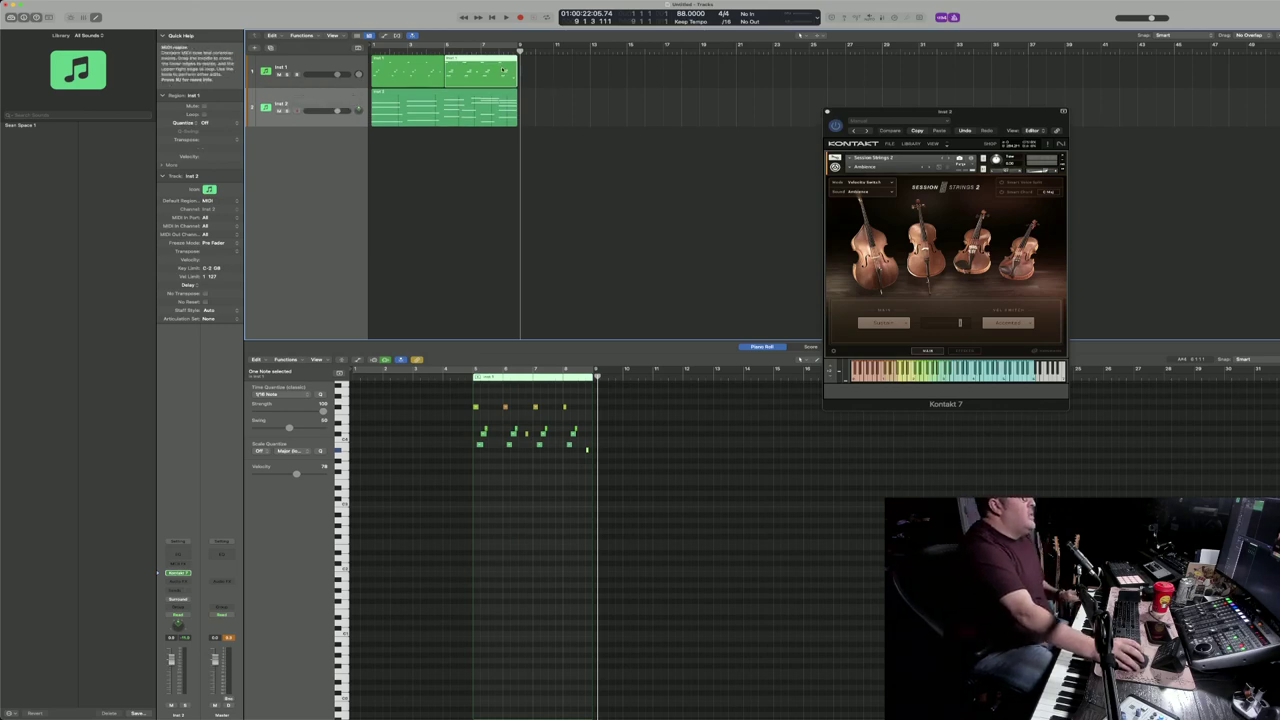
pyautogui.moveTo(962, 113); pyautogui.dragTo(1047, 139)
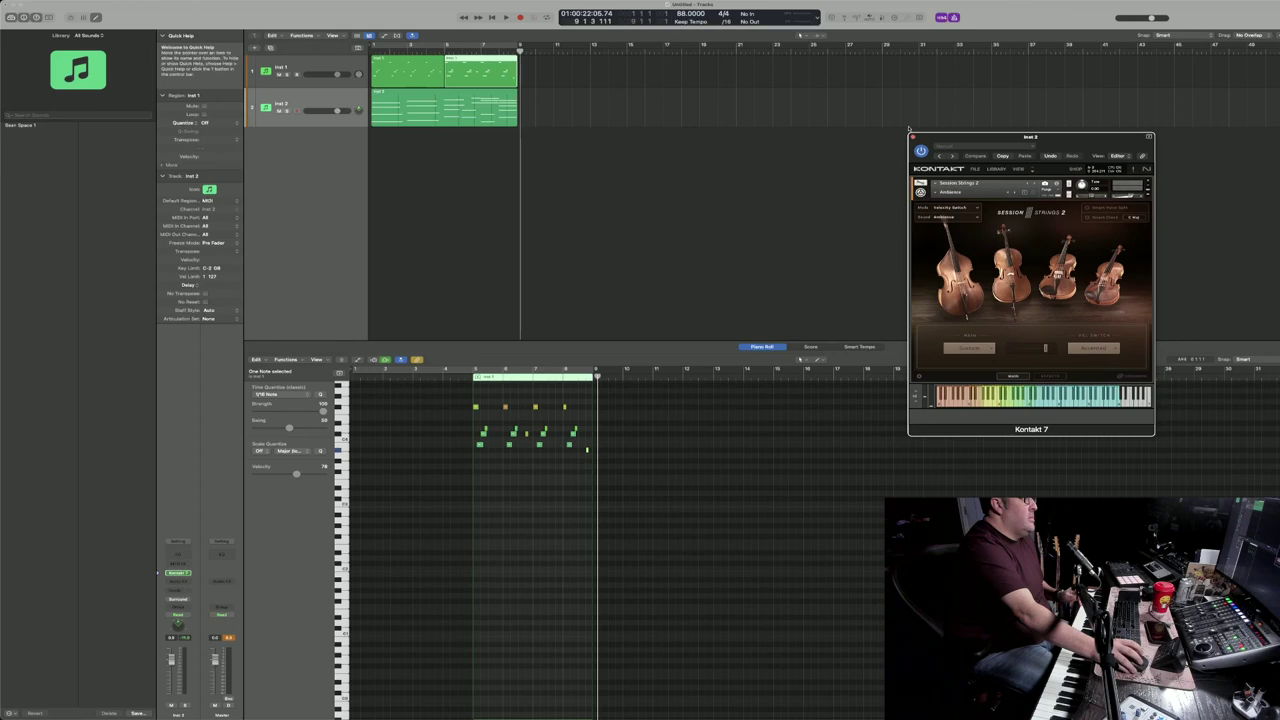
pyautogui.click(499, 49)
pyautogui.moveTo(499, 49); pyautogui.dragTo(517, 49)
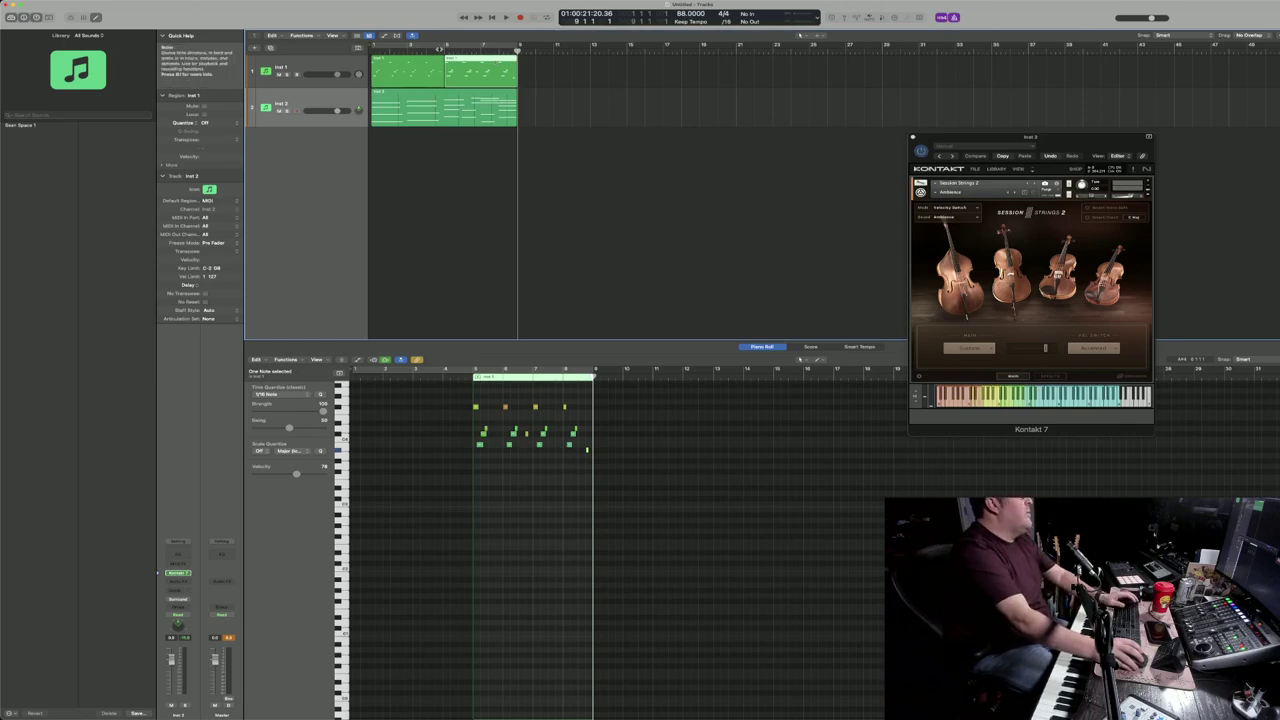
# Step: Set a cycle range from bar 8 to bar 28 and select the Inst 1 track
pyautogui.moveTo(435, 47); pyautogui.dragTo(770, 55)
pyautogui.moveTo(537, 45); pyautogui.dragTo(628, 47)
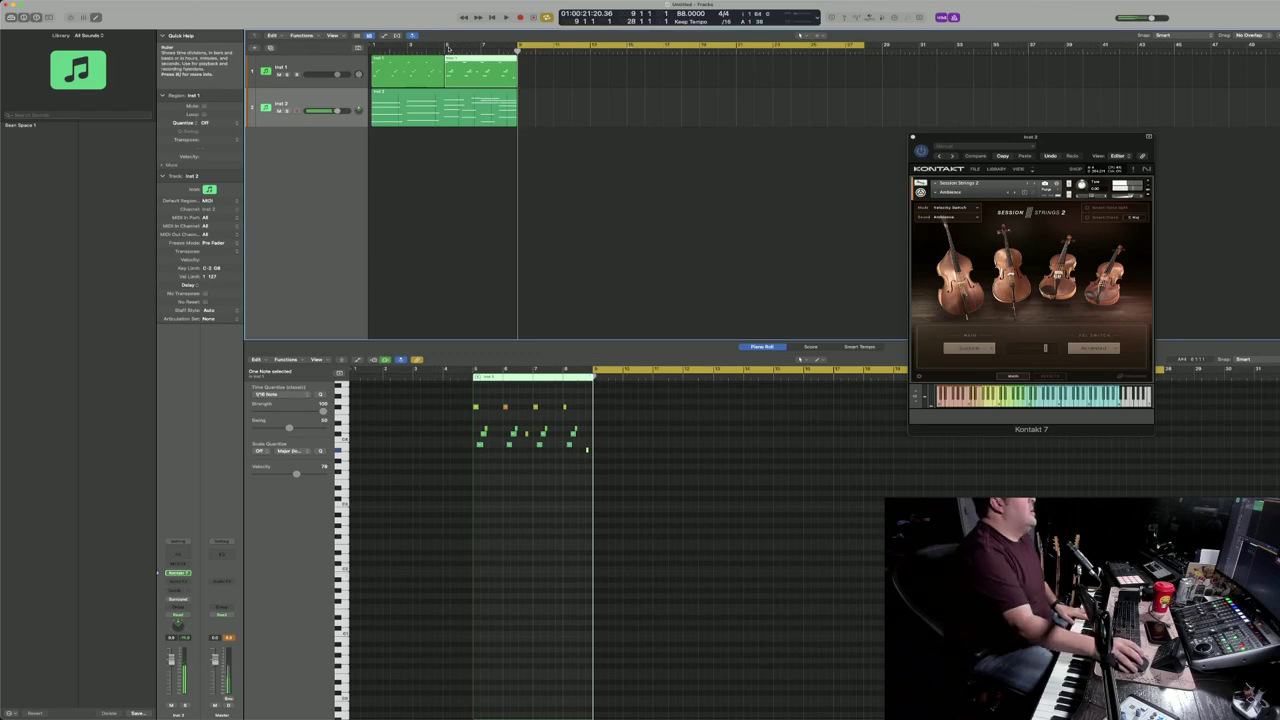
pyautogui.click(353, 67)
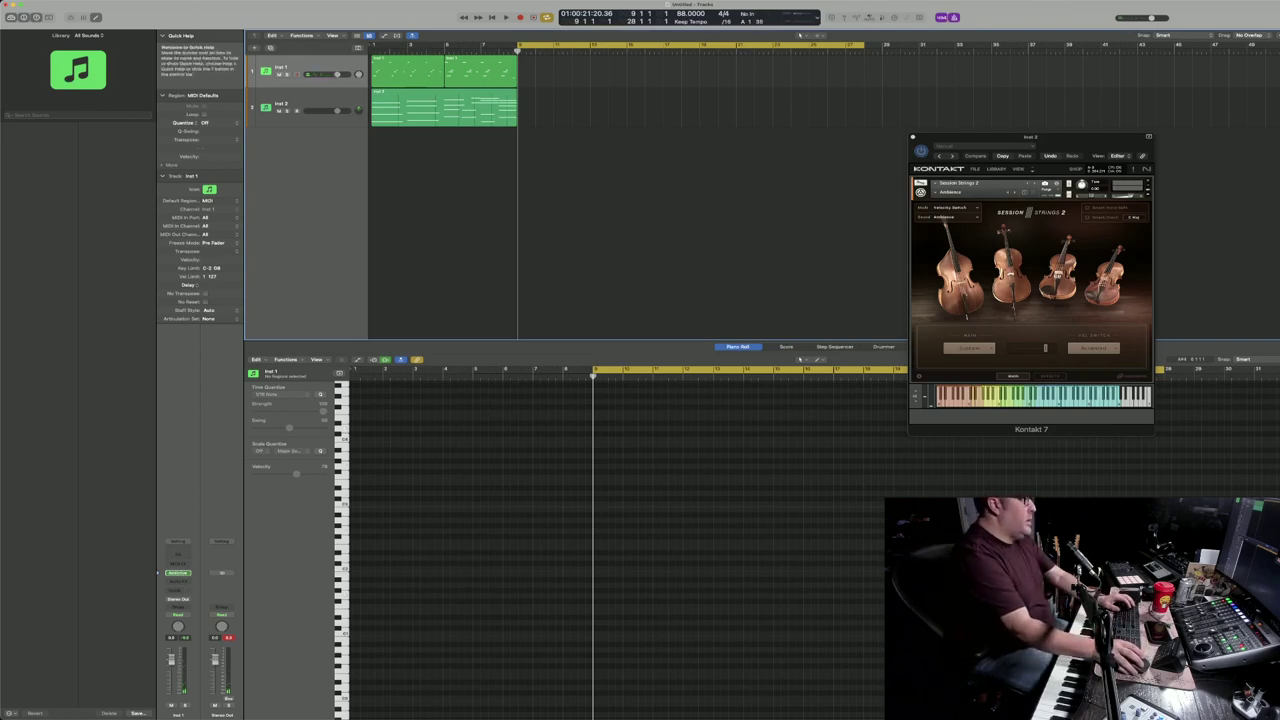
pyautogui.moveTo(517, 46); pyautogui.dragTo(500, 46)
# Step: Perform a new piano section on the Inst 1 track during playback from bar 8 and capture it as a recording
pyautogui.press('space')
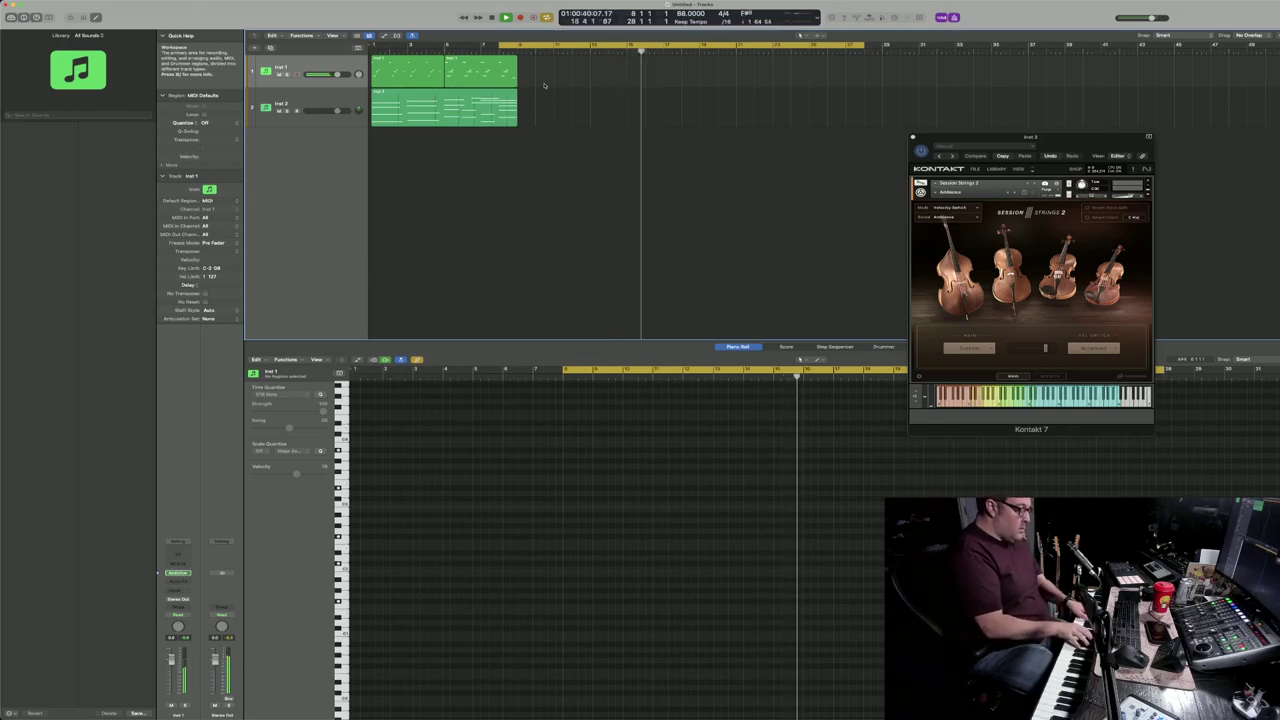
pyautogui.press('space')
pyautogui.press('space')
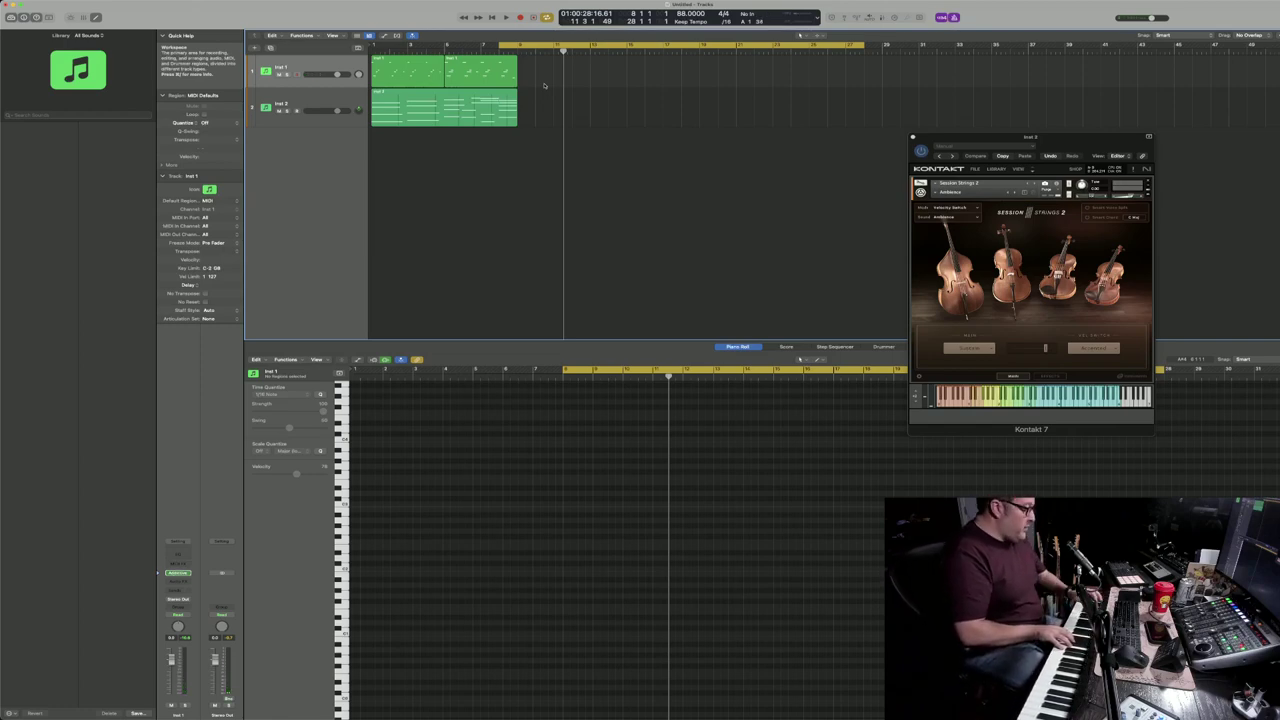
pyautogui.press('space')
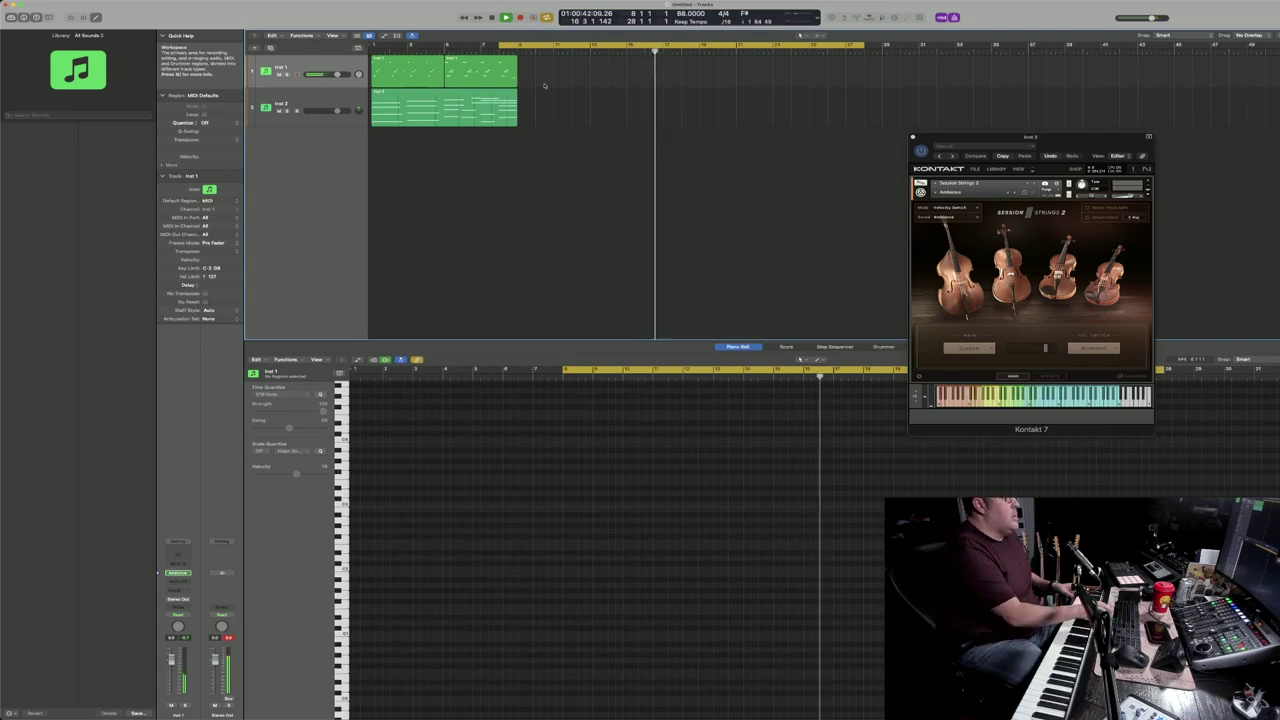
pyautogui.press('space')
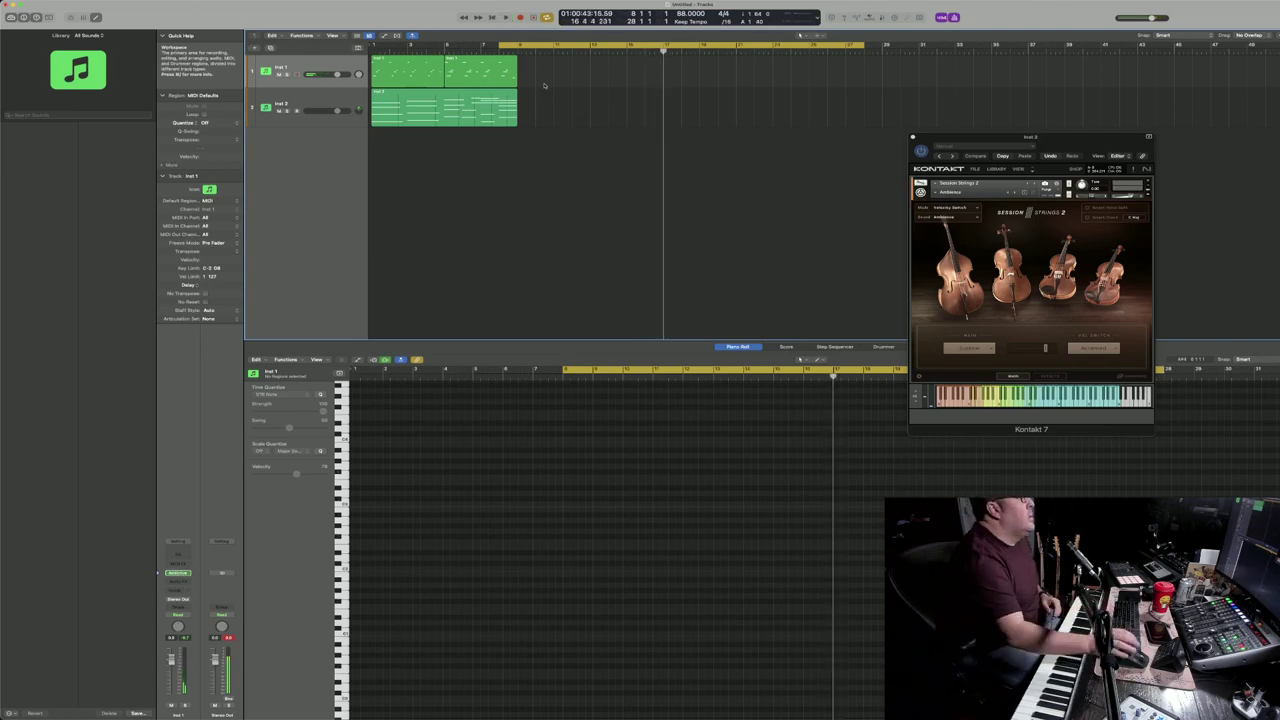
pyautogui.click(534, 18)
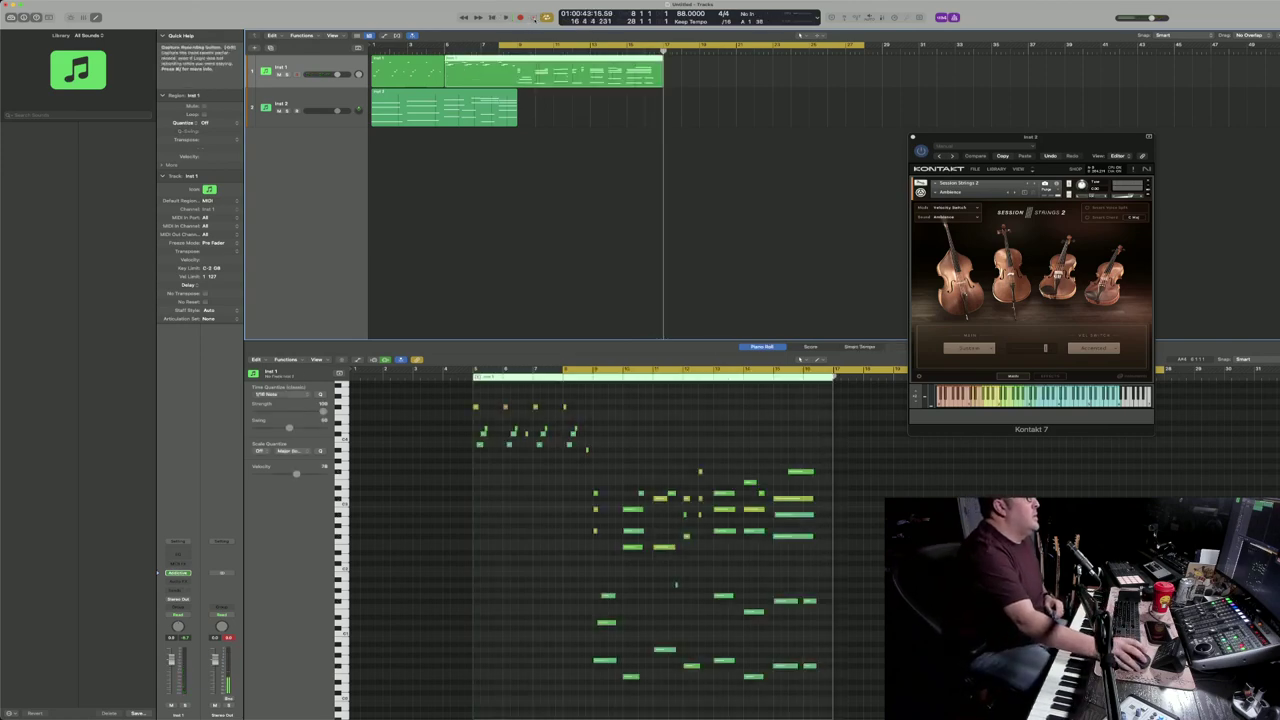
# Step: Split the captured Inst 1 region at bar 9, splitting the notes that cross that point, and play back the new section
pyautogui.click(518, 47)
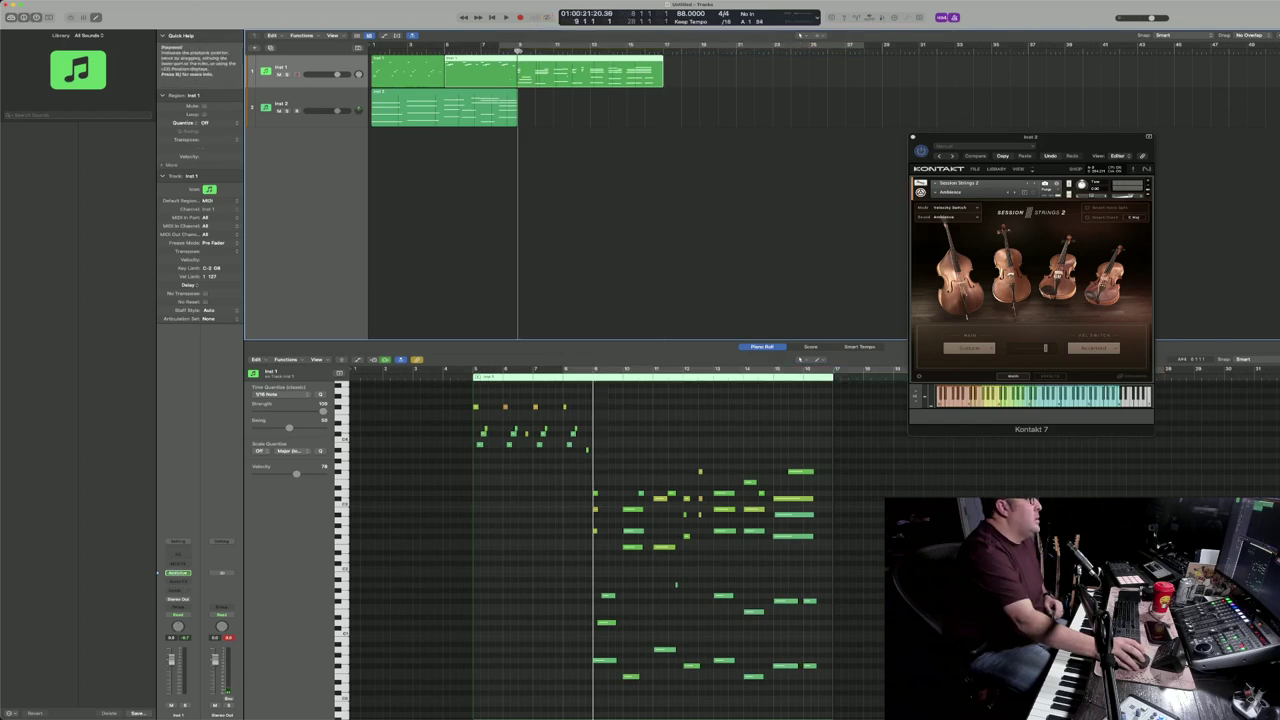
pyautogui.press('super+t')
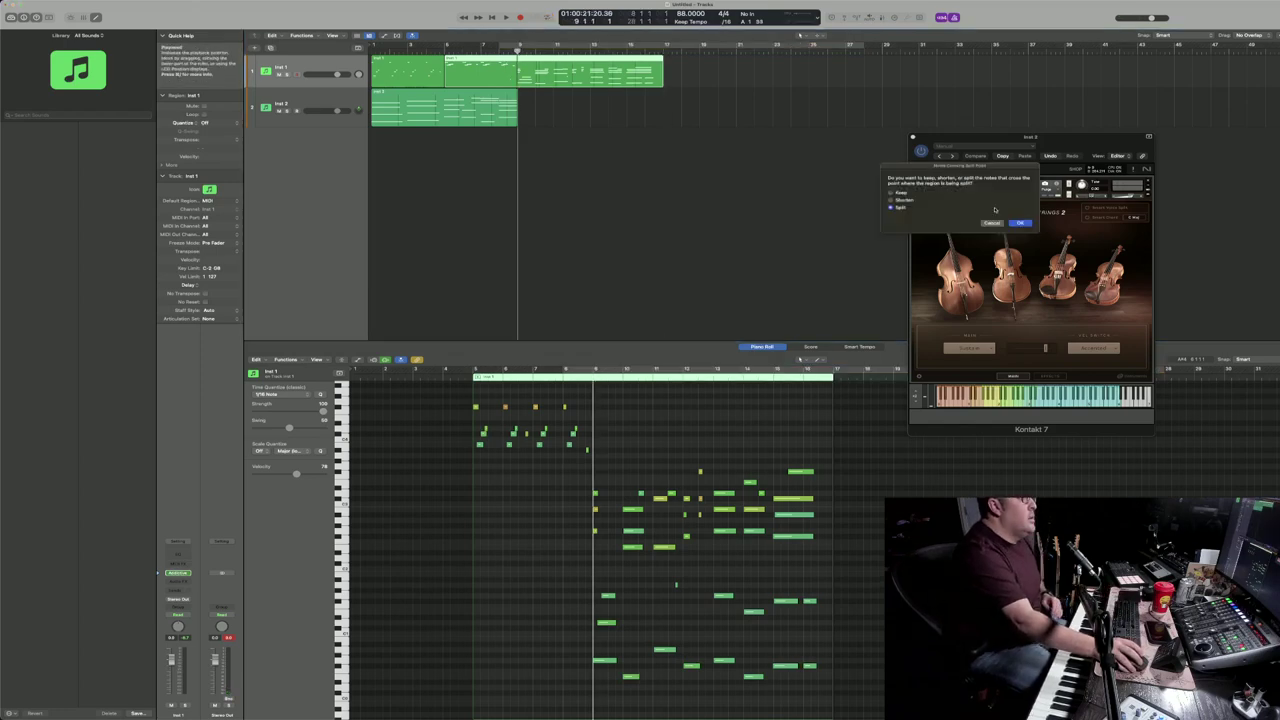
pyautogui.click(1019, 222)
pyautogui.press('space')
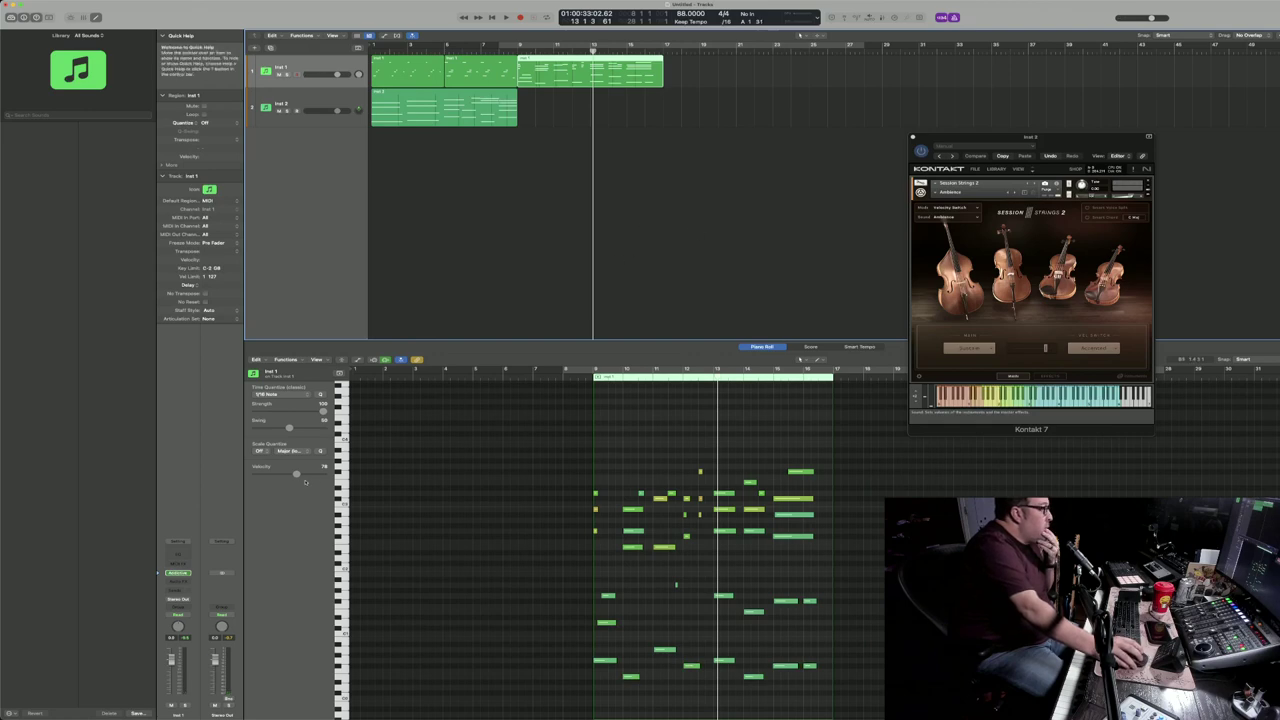
pyautogui.moveTo(558, 58); pyautogui.dragTo(743, 72)
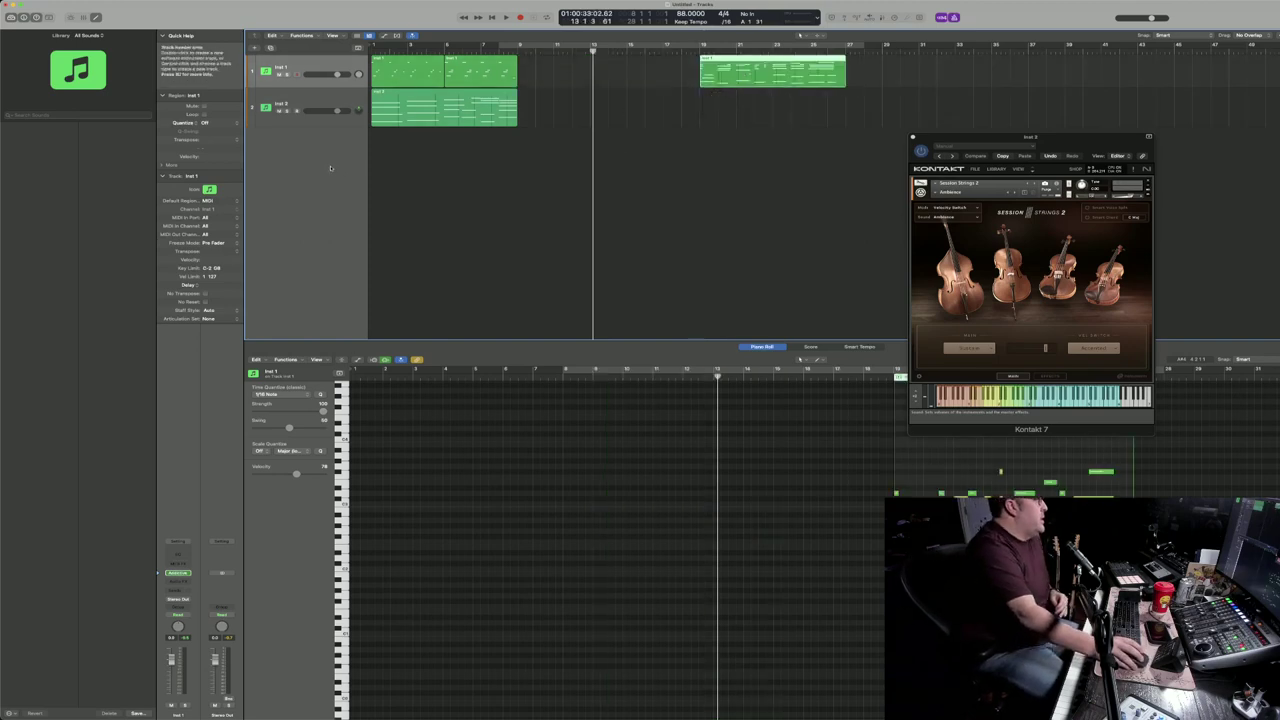
pyautogui.moveTo(762, 64); pyautogui.dragTo(579, 70)
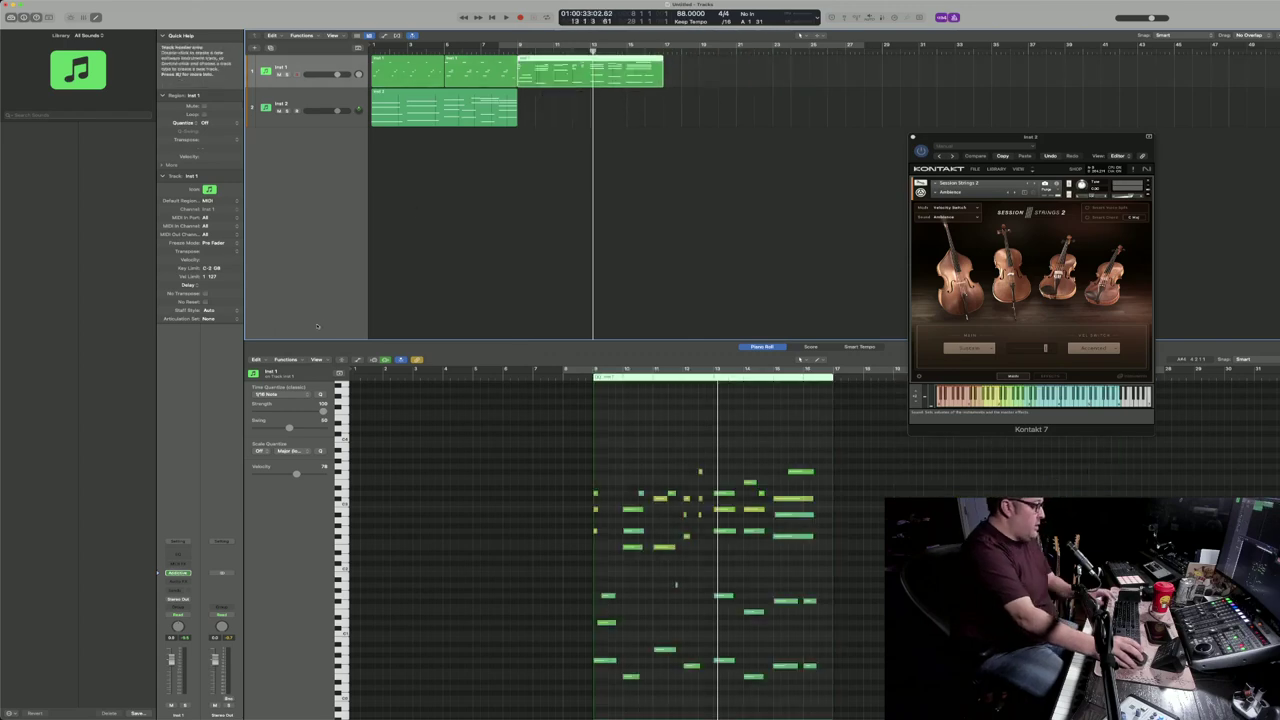
# Step: Open the Mixer and try the Arpeggiator MIDI effect on the Inst 1 channel, replacing it with the Randomizer
pyautogui.press('x')
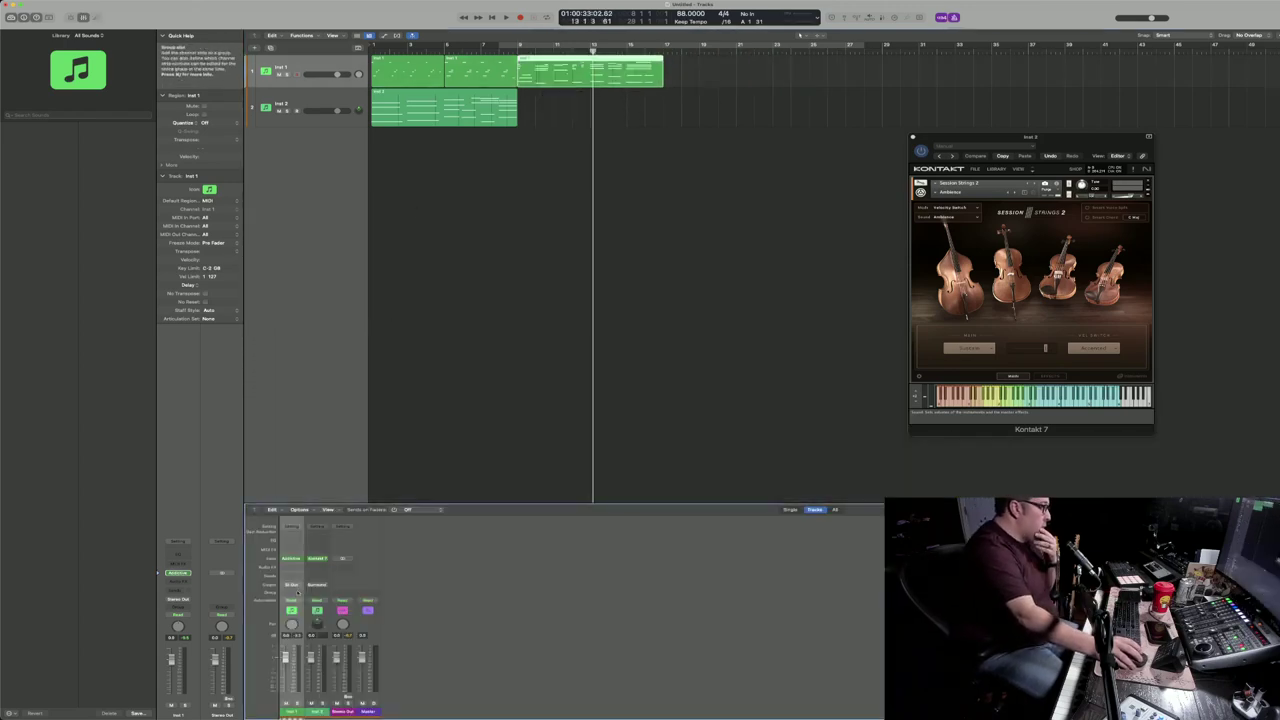
pyautogui.click(299, 569)
pyautogui.click(372, 586)
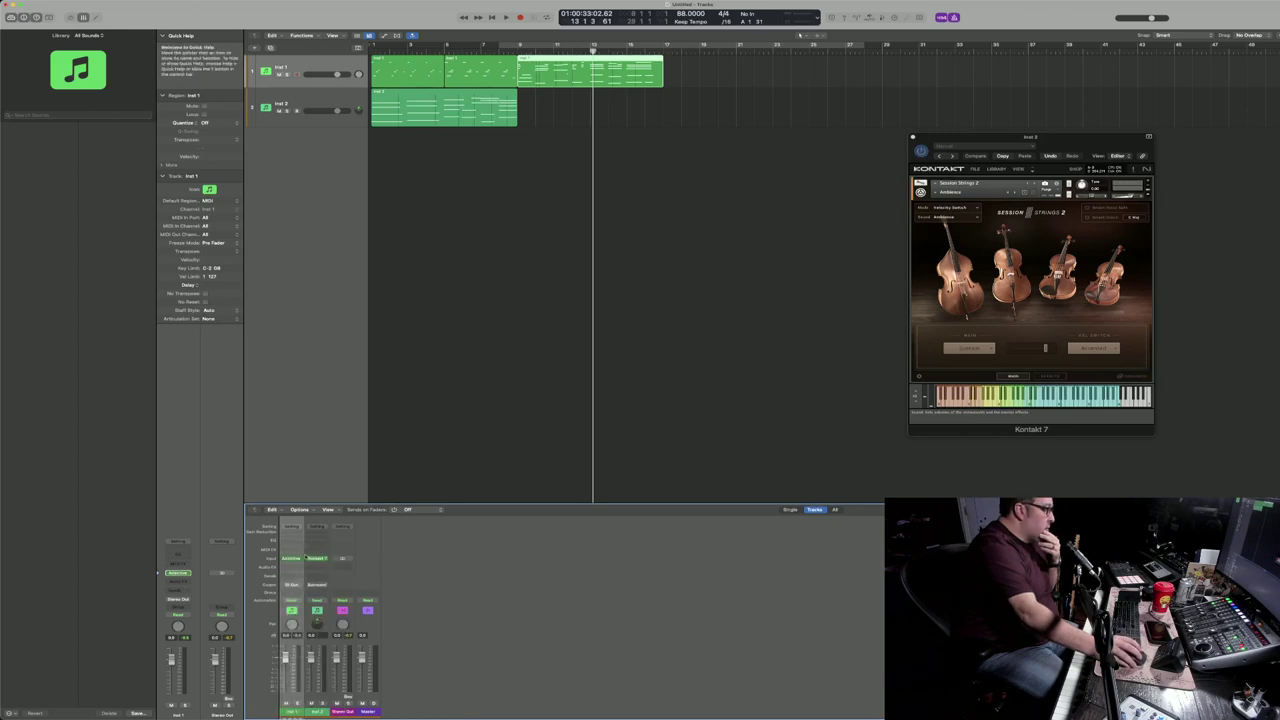
pyautogui.click(298, 553)
pyautogui.moveTo(327, 636)
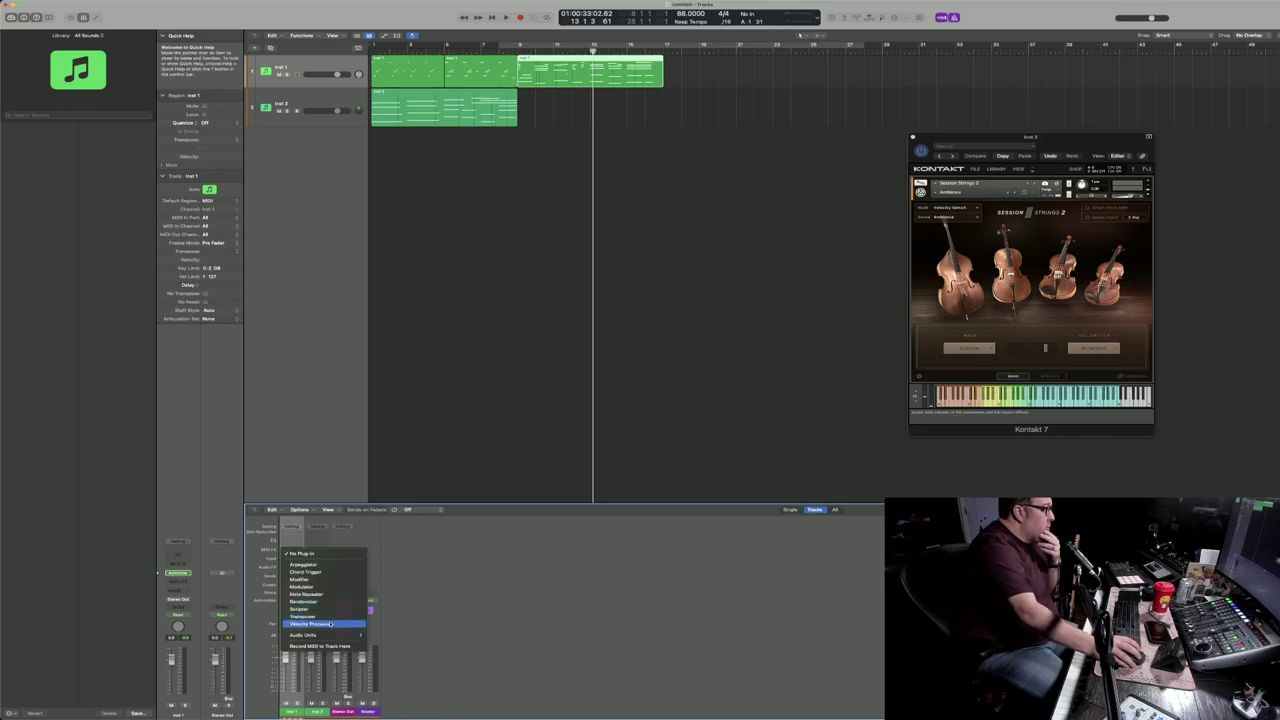
pyautogui.click(323, 566)
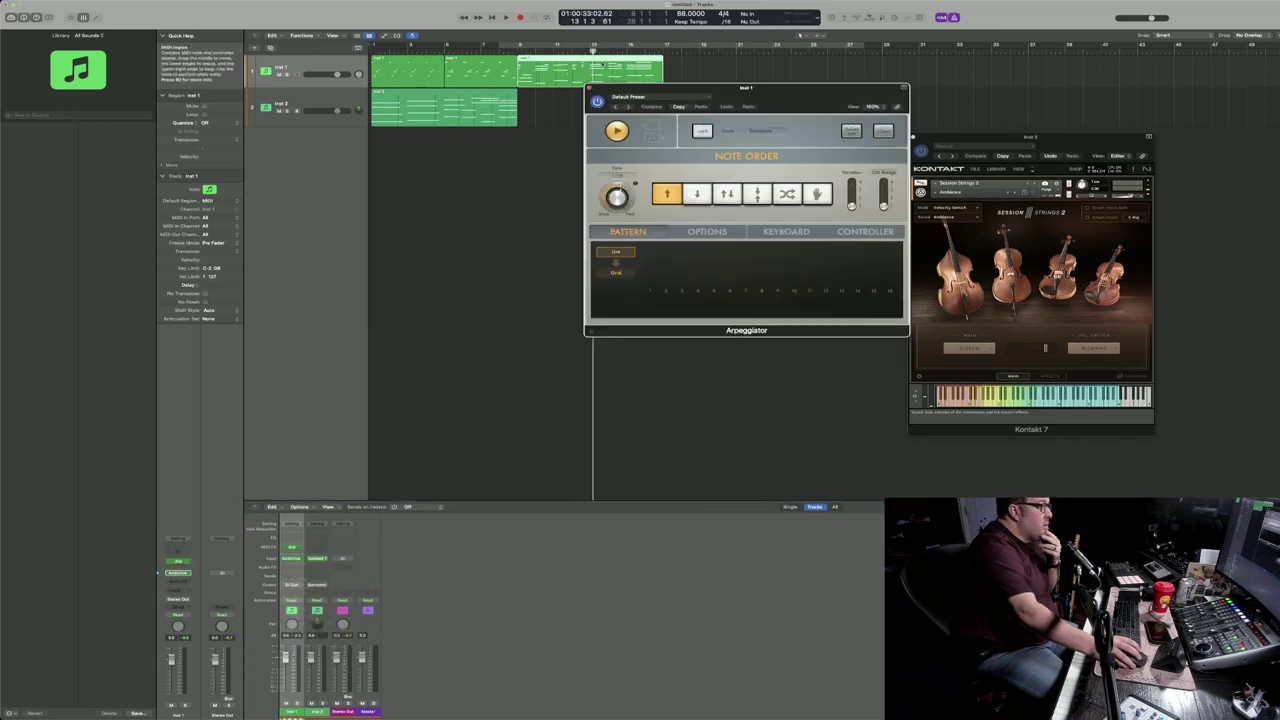
pyautogui.click(590, 89)
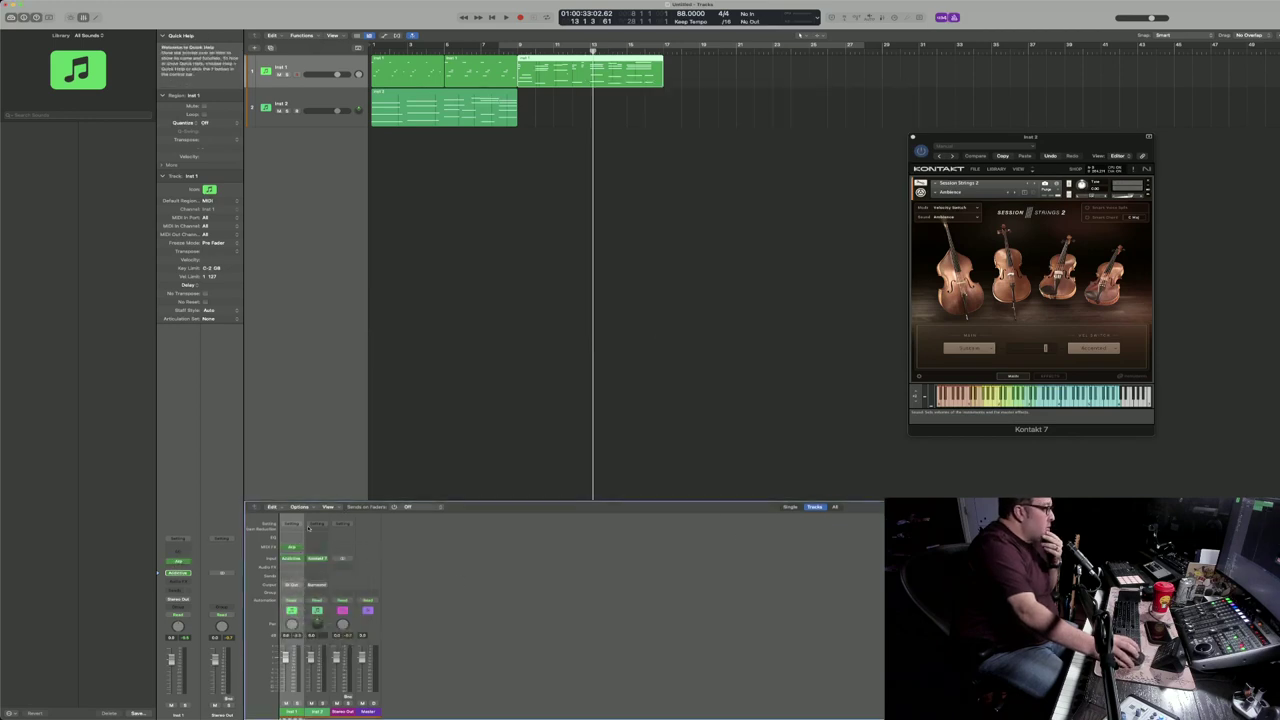
pyautogui.click(291, 547)
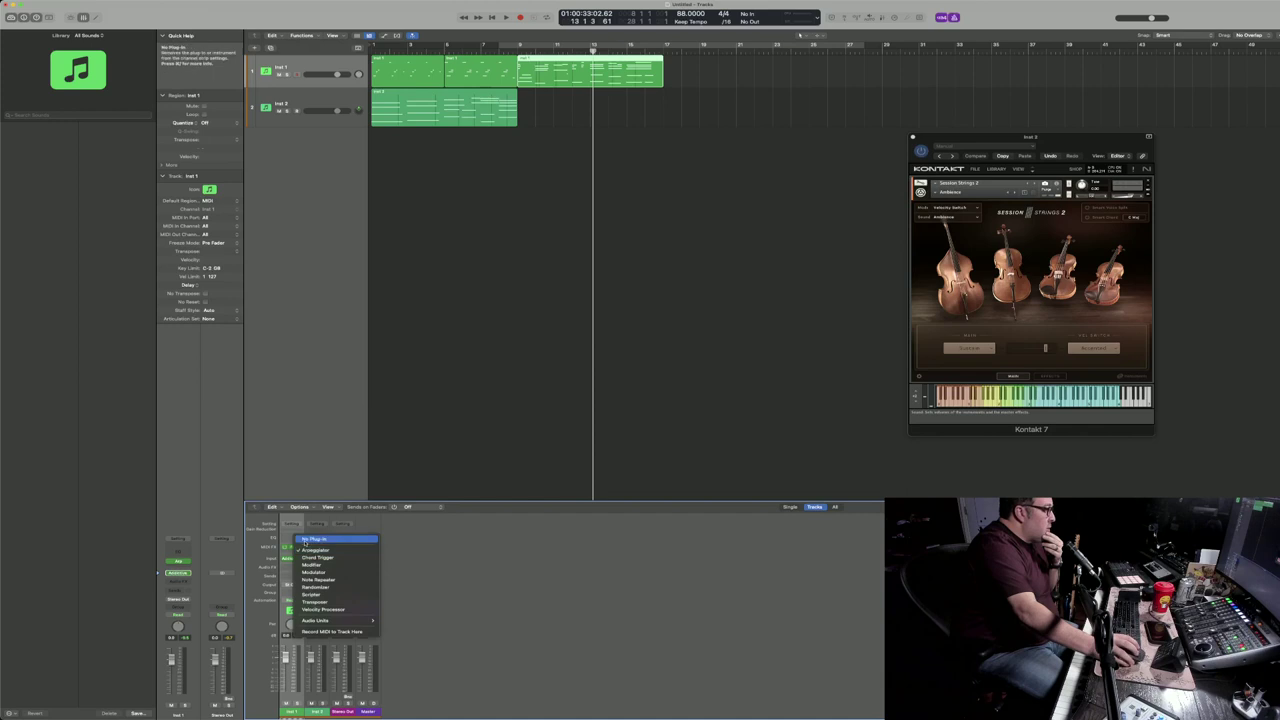
pyautogui.click(345, 588)
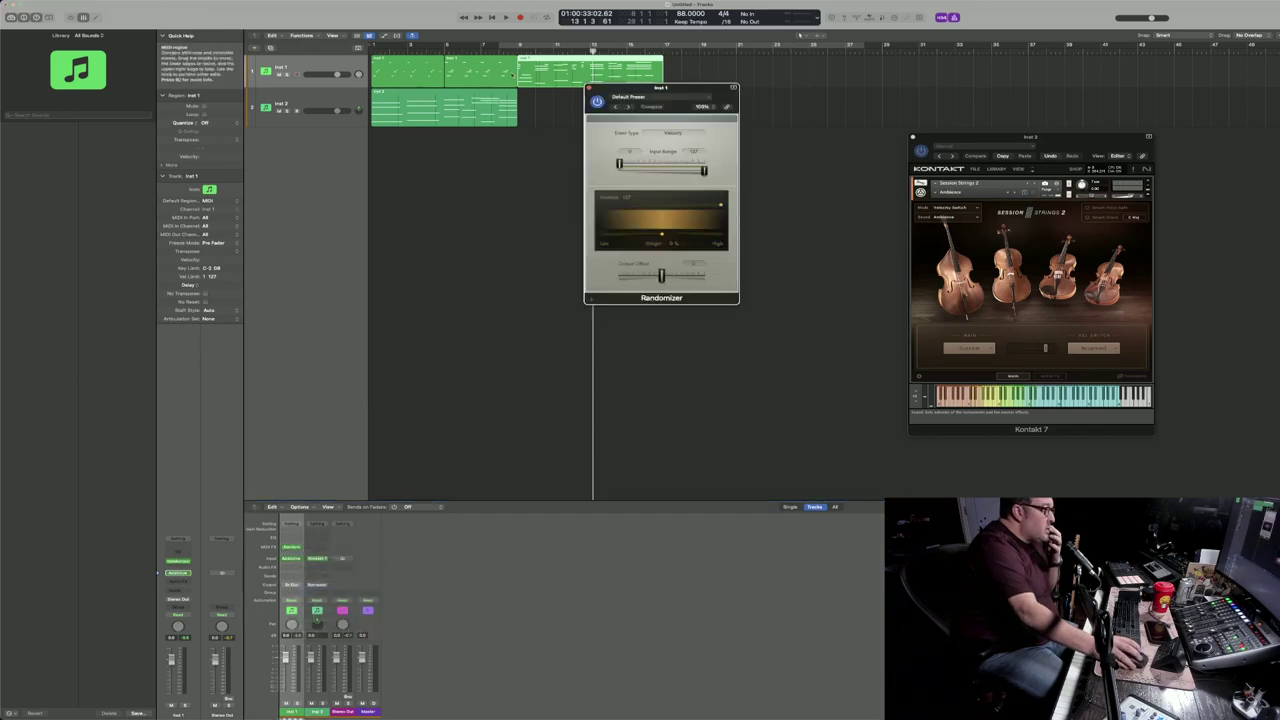
# Step: Turn on the cycle and audition the Randomizer's Velocity Humanizer preset on the Inst 1 channel
pyautogui.press('c')
pyautogui.press('space')
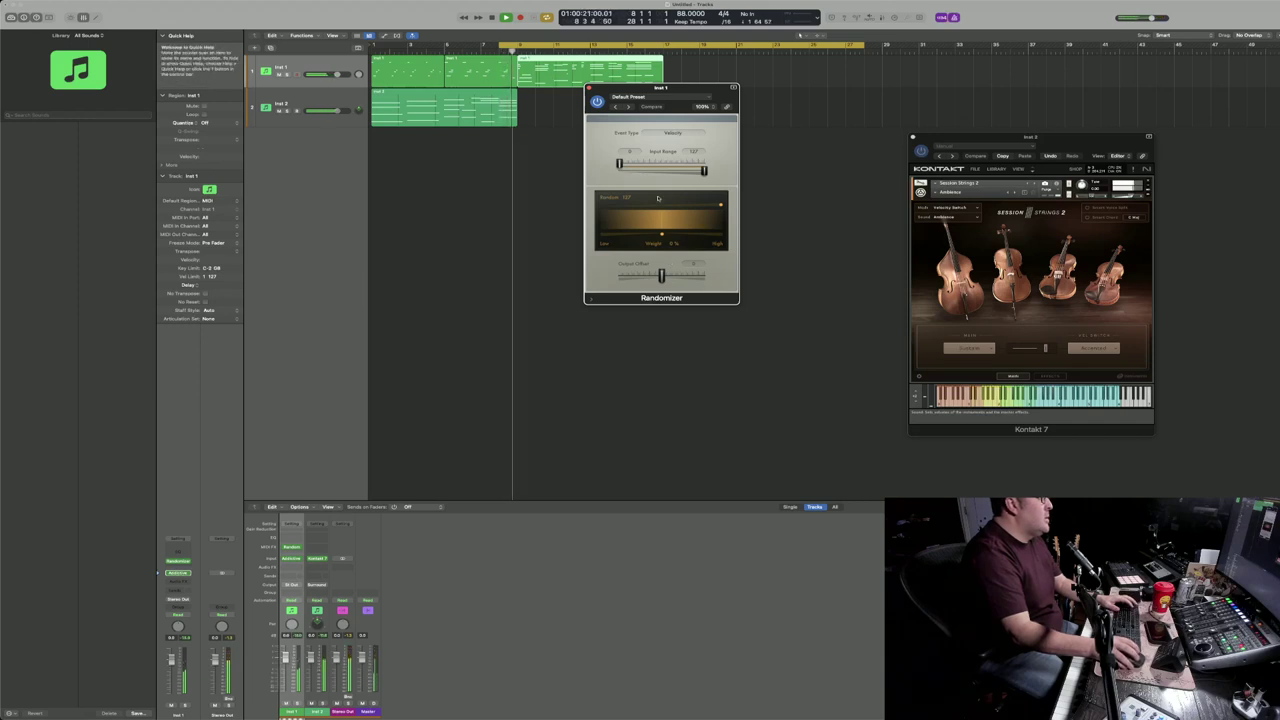
pyautogui.click(679, 98)
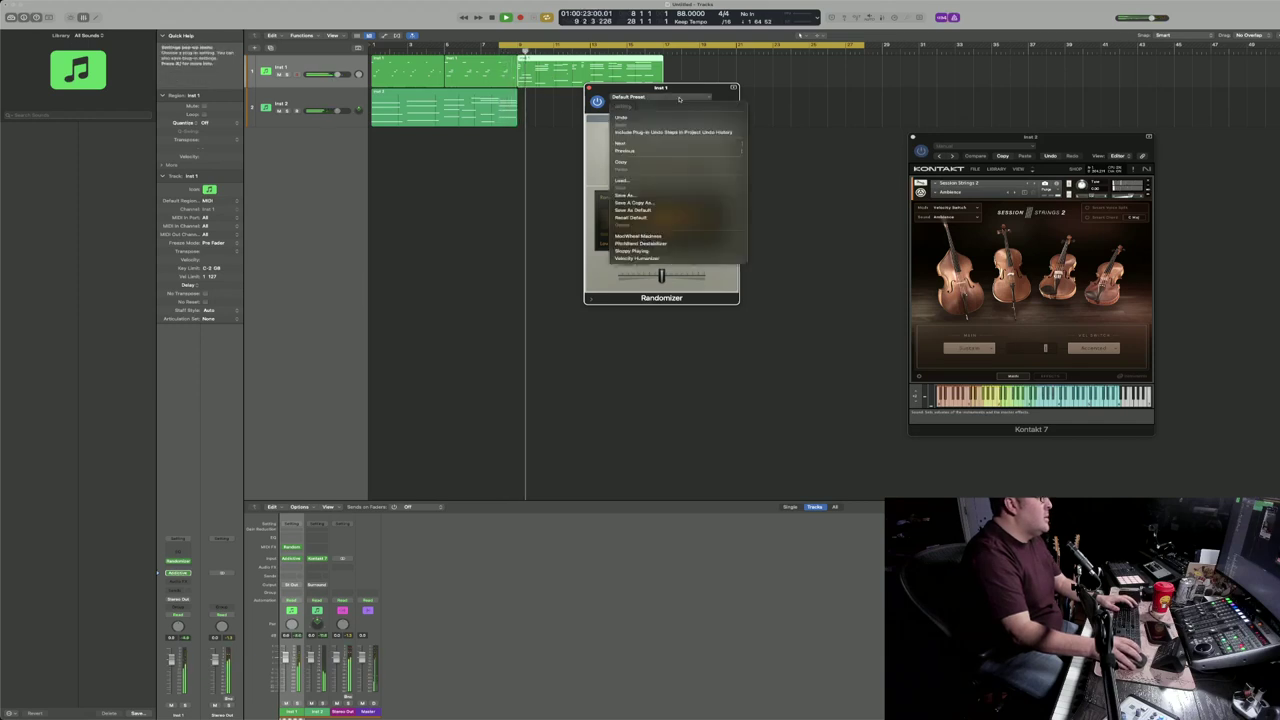
pyautogui.click(677, 259)
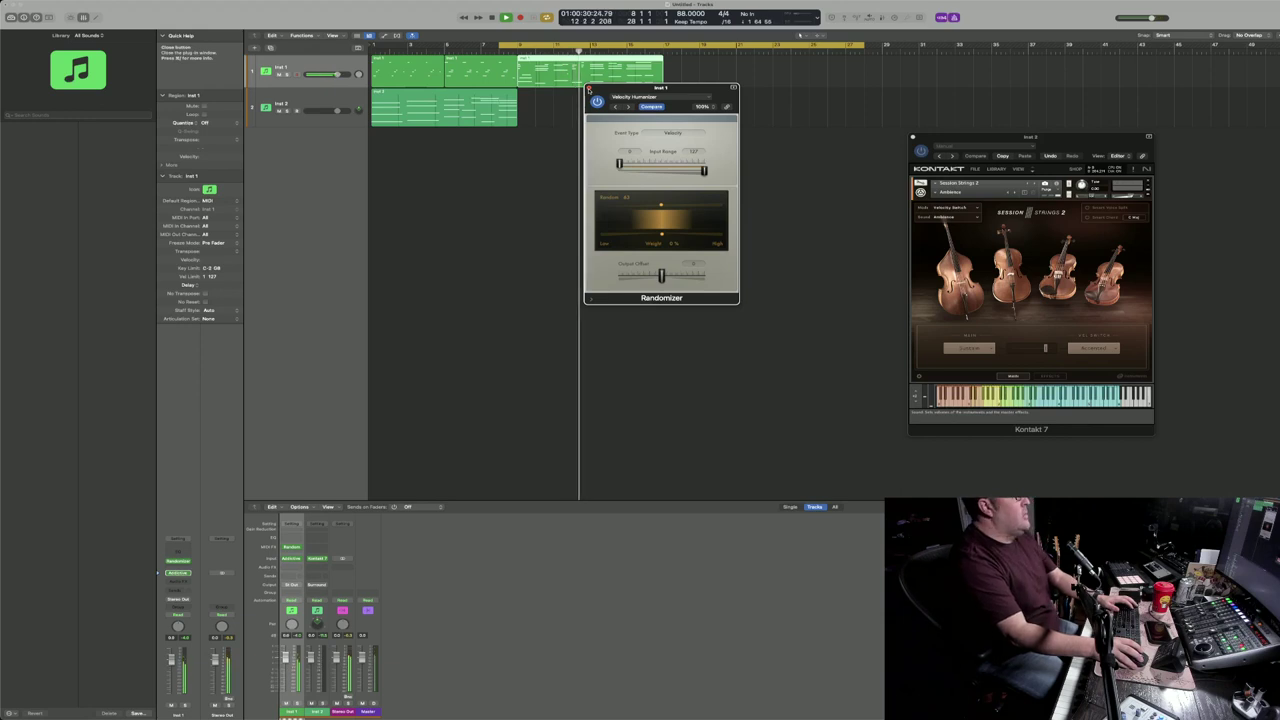
pyautogui.press('space')
pyautogui.click(589, 89)
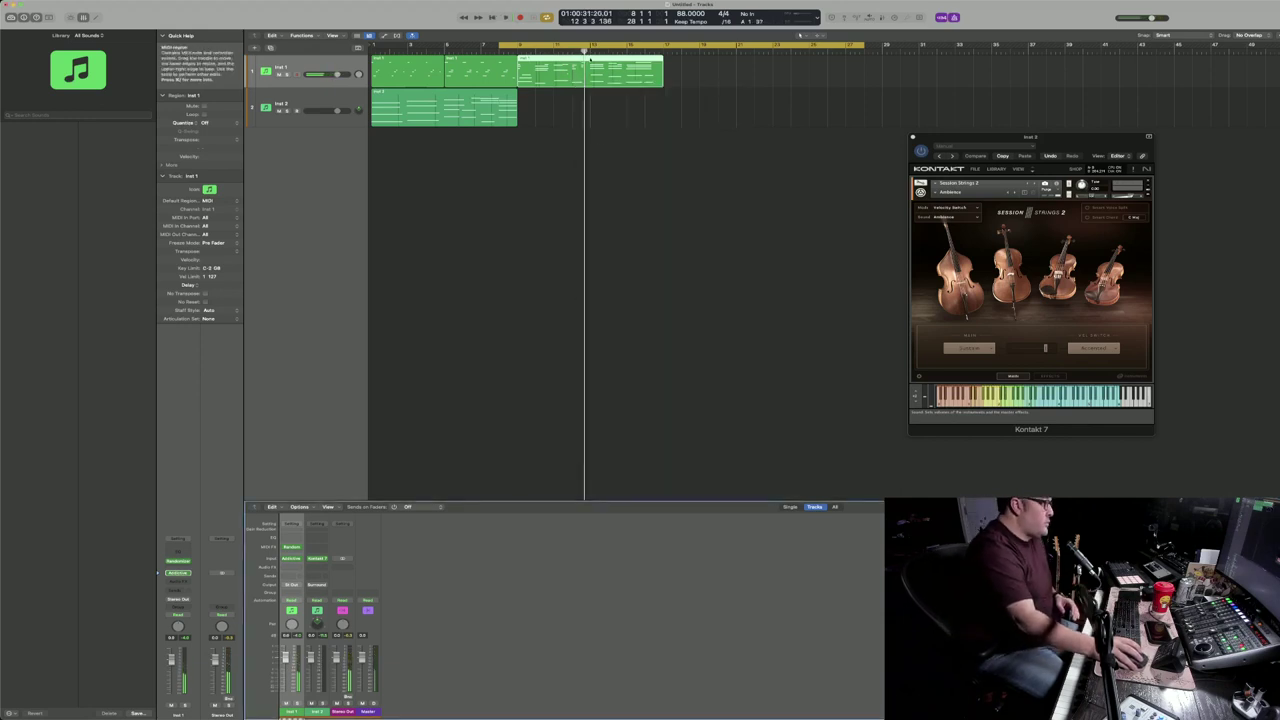
# Step: Check the new Inst 1 region's notes in the Piano Roll and delete that region starting at bar 9
pyautogui.doubleClick(595, 76)
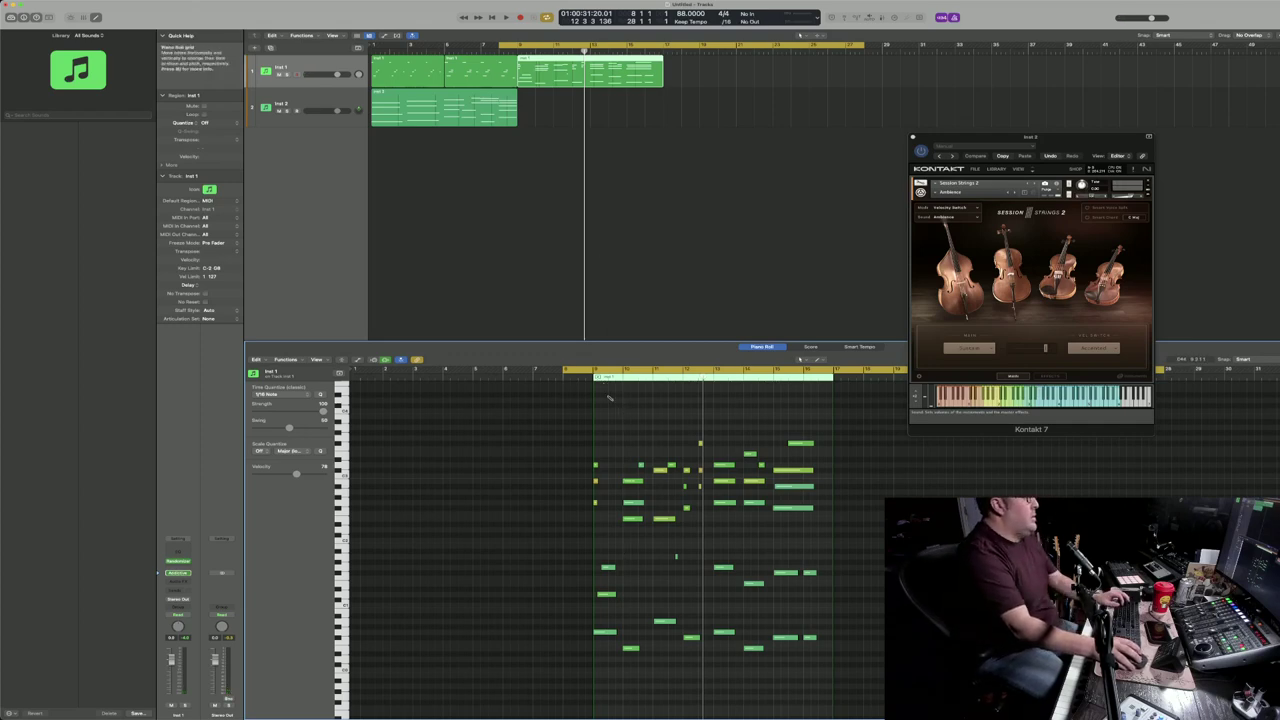
pyautogui.press('x')
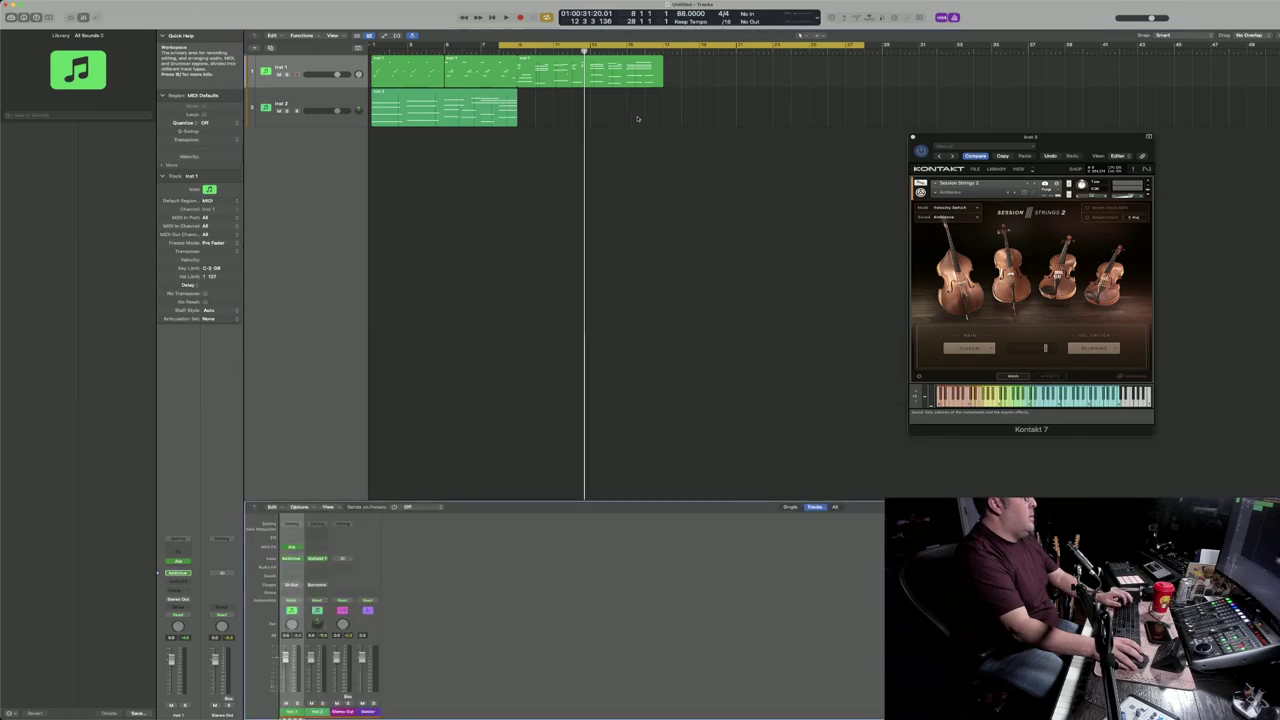
pyautogui.press('Delete')
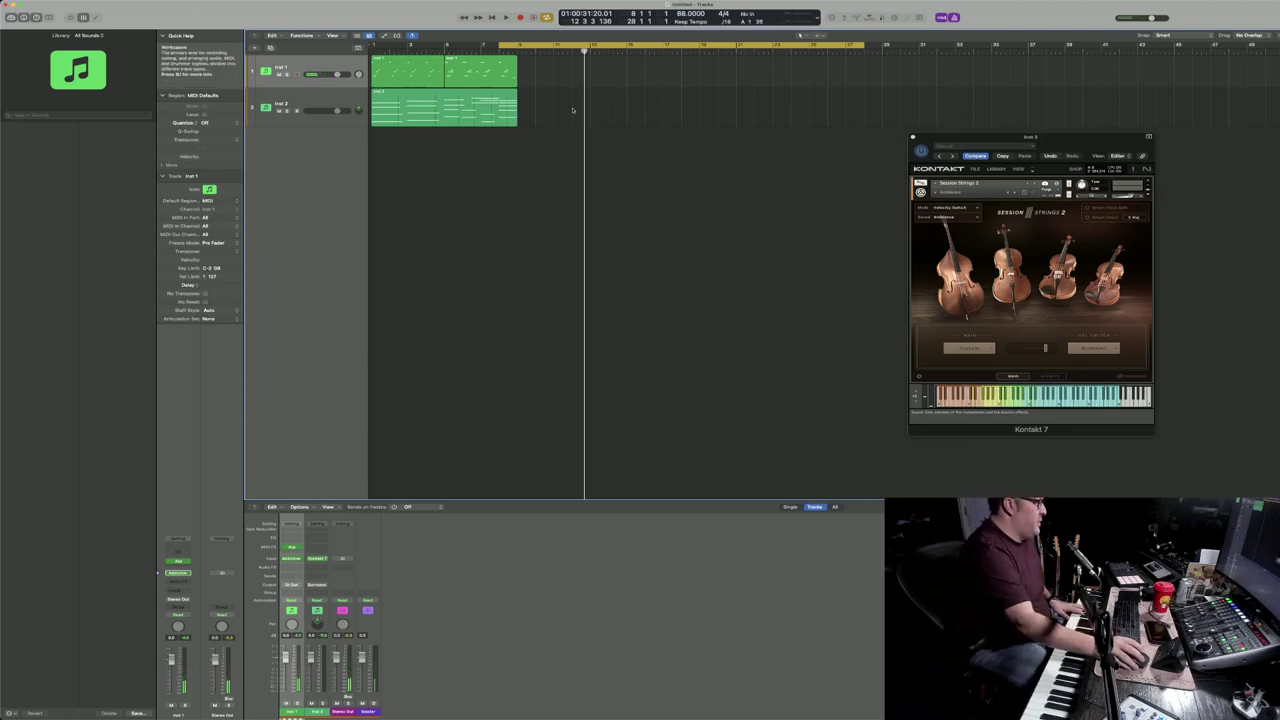
# Step: Remove the Arpeggiator from the Inst 1 channel's MIDI effect slot
pyautogui.click(291, 547)
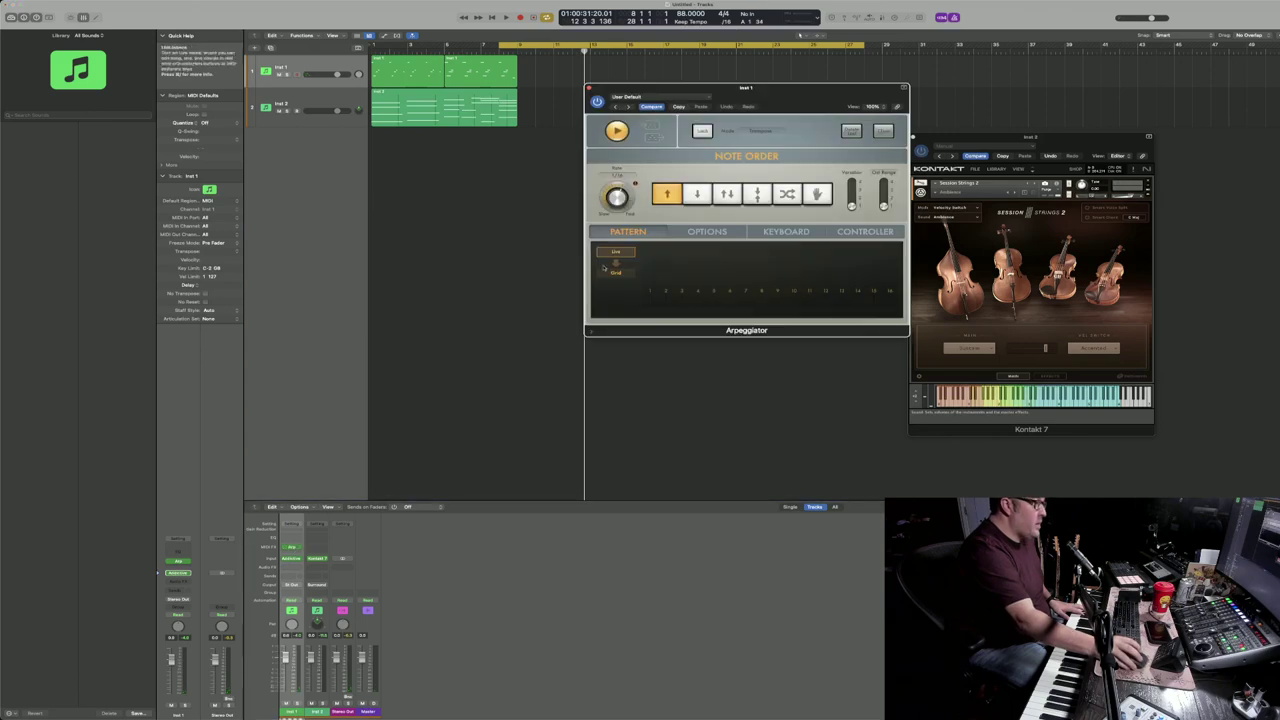
pyautogui.click(589, 88)
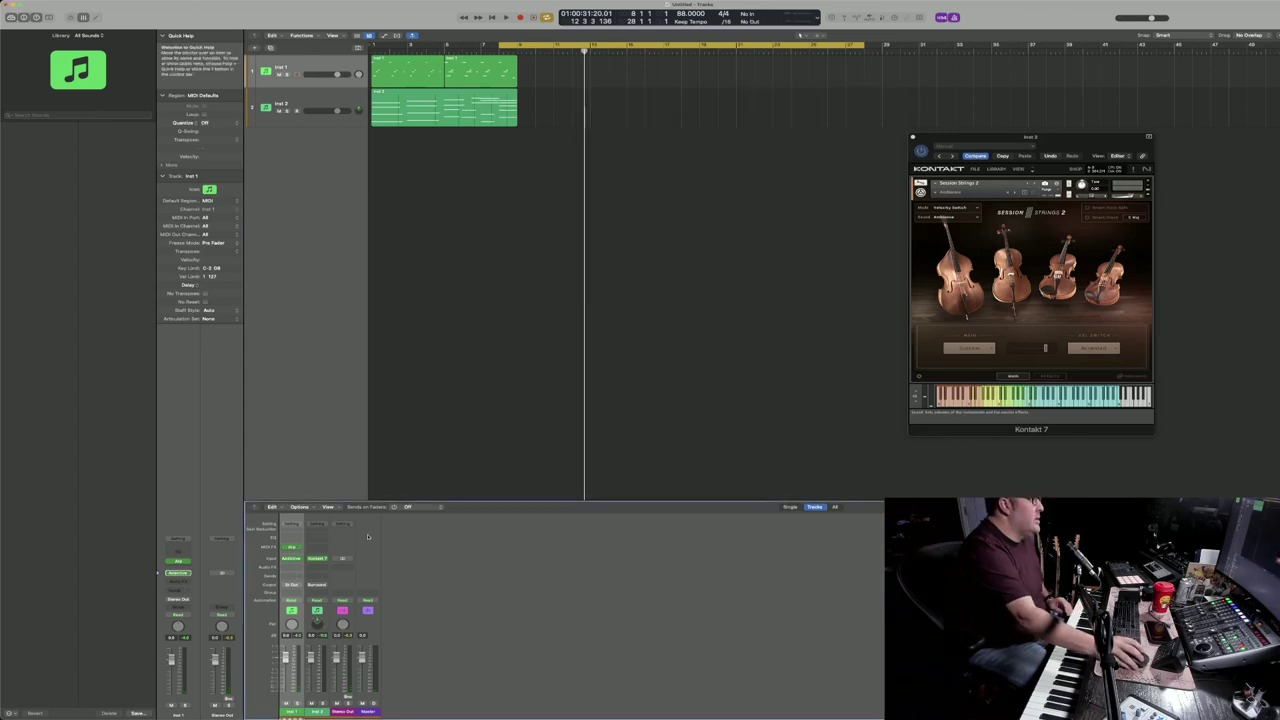
pyautogui.click(296, 548)
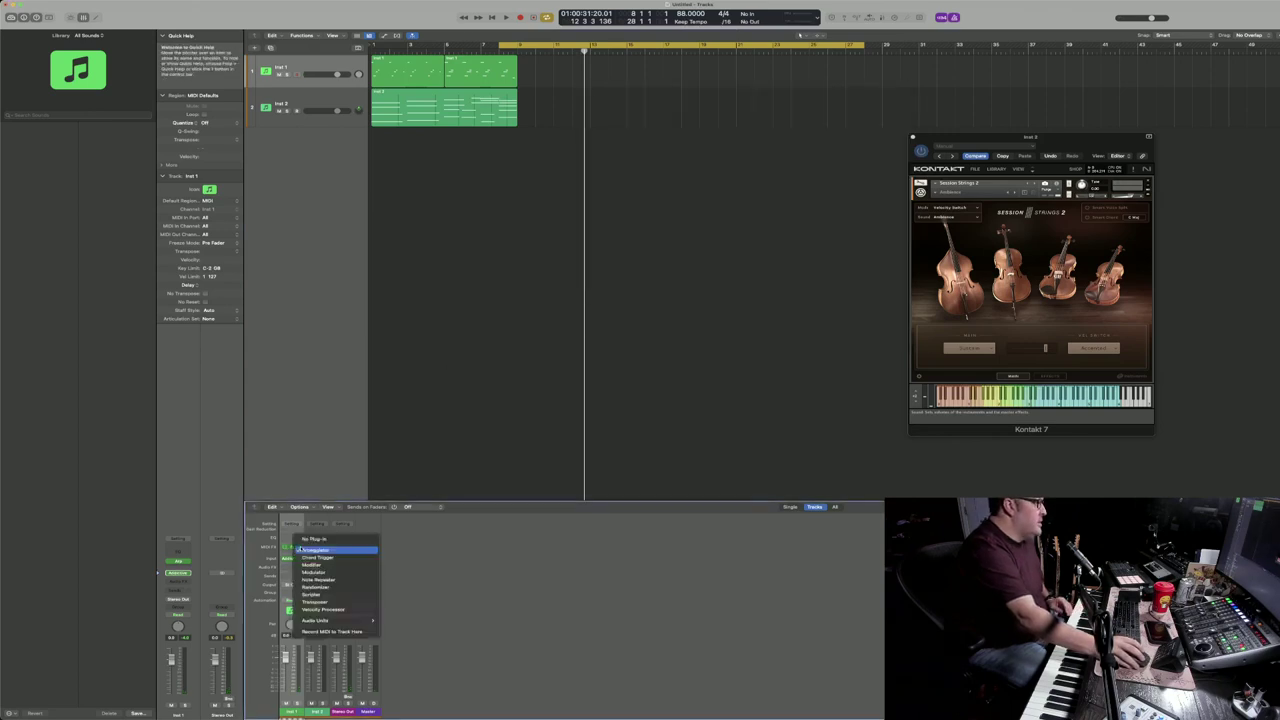
pyautogui.click(330, 540)
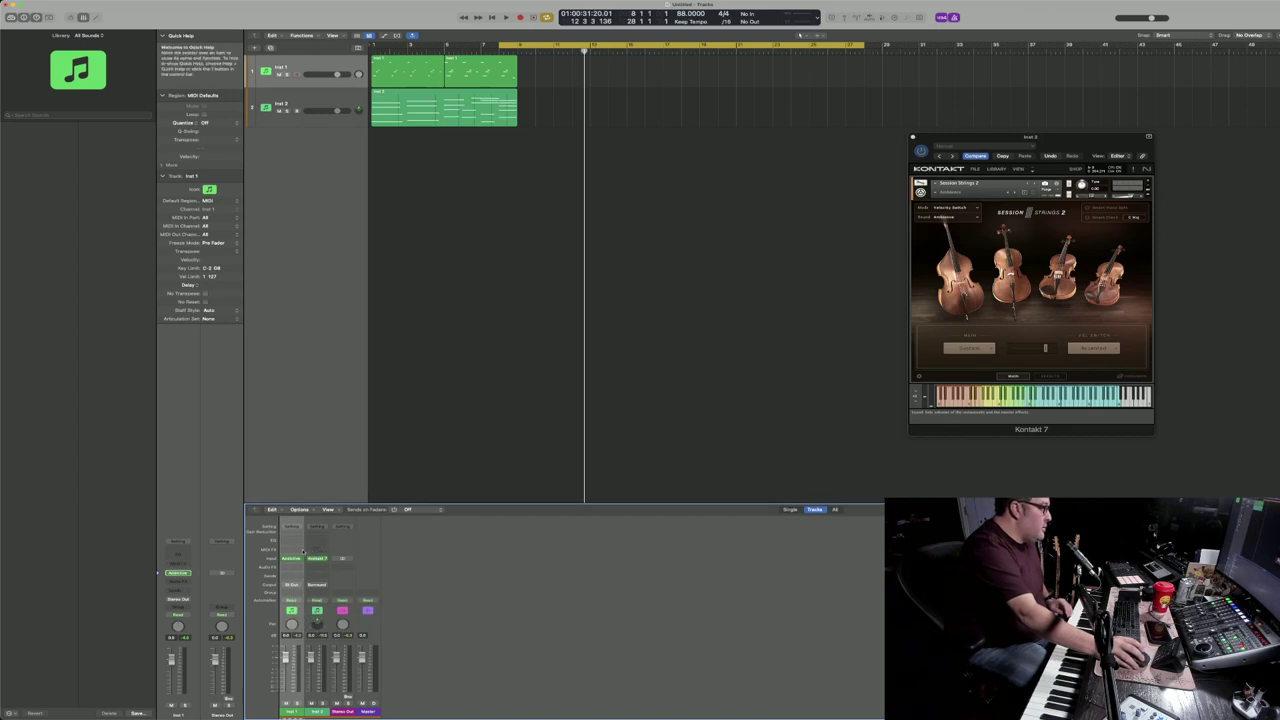
# Step: Insert the Catalyst MidiFX Audio Unit in the Inst 1 channel's MIDI effect slot
pyautogui.click(301, 552)
pyautogui.moveTo(330, 635)
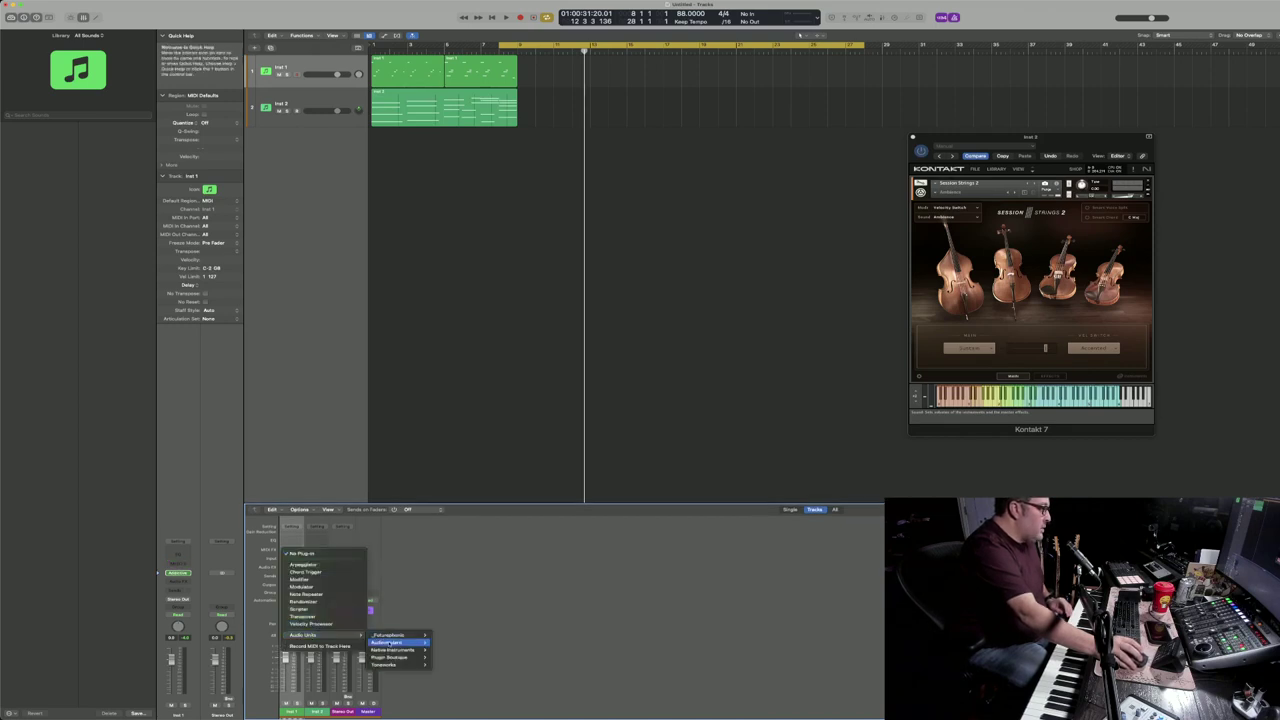
pyautogui.moveTo(405, 650)
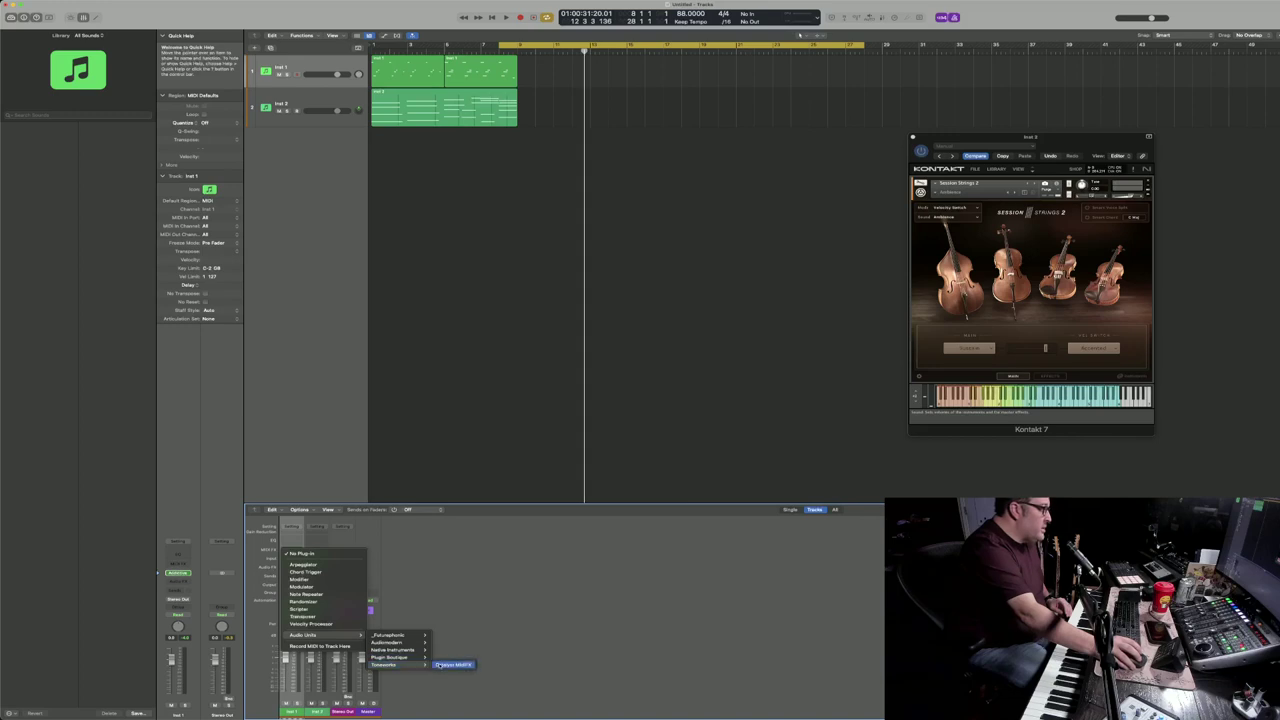
pyautogui.click(453, 664)
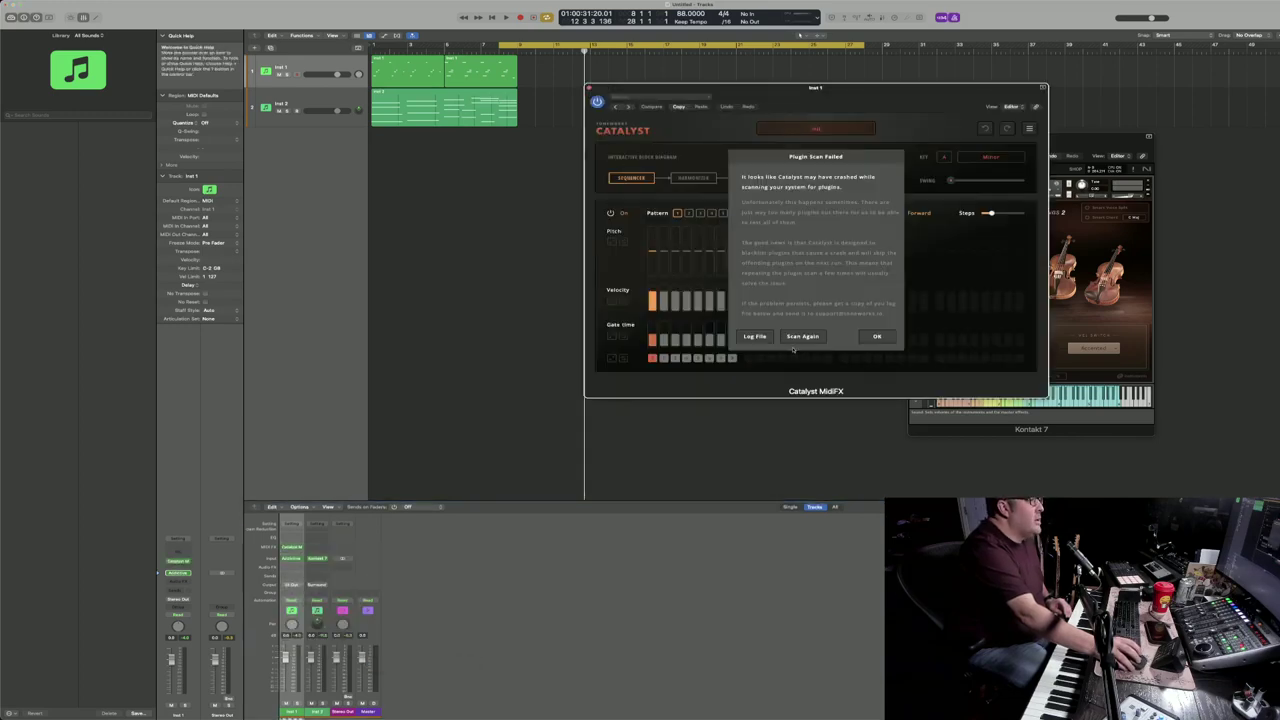
# Step: Rescan Catalyst's Audio Unit plug-ins, choosing the Plugins and Samples drive as an extra folder, and dismiss the plug-in selection
pyautogui.click(765, 337)
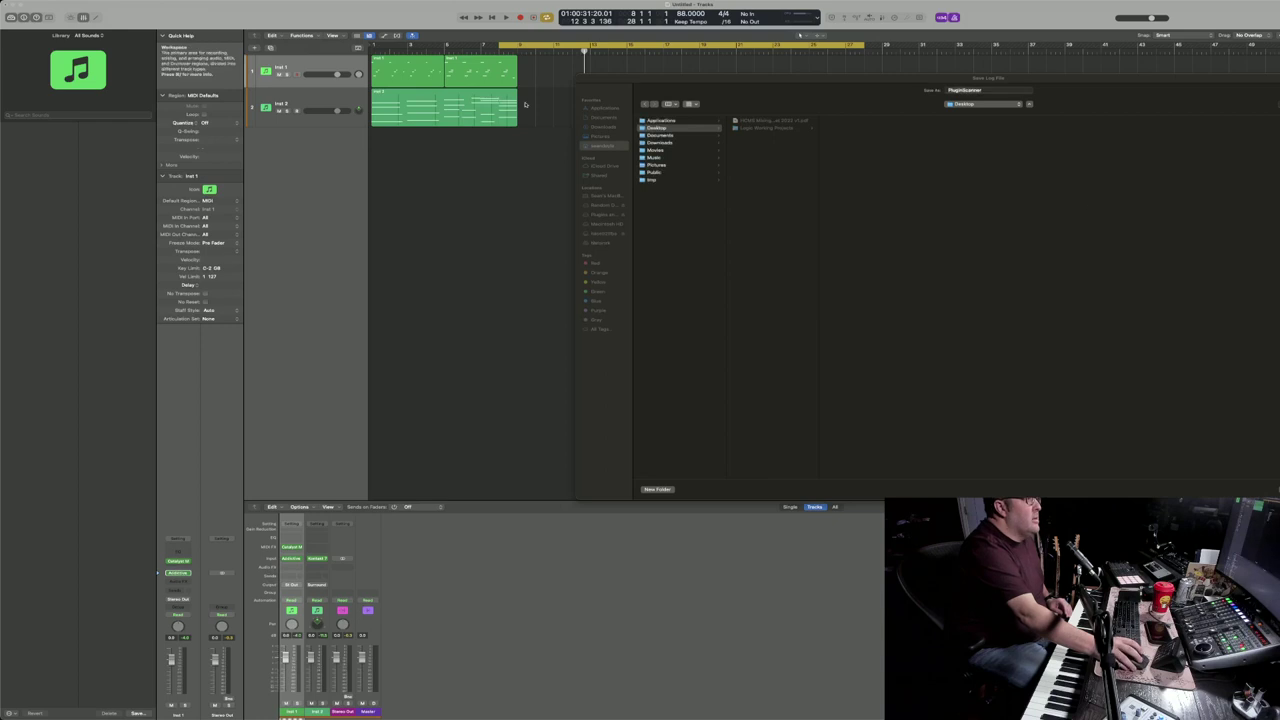
pyautogui.press('Return')
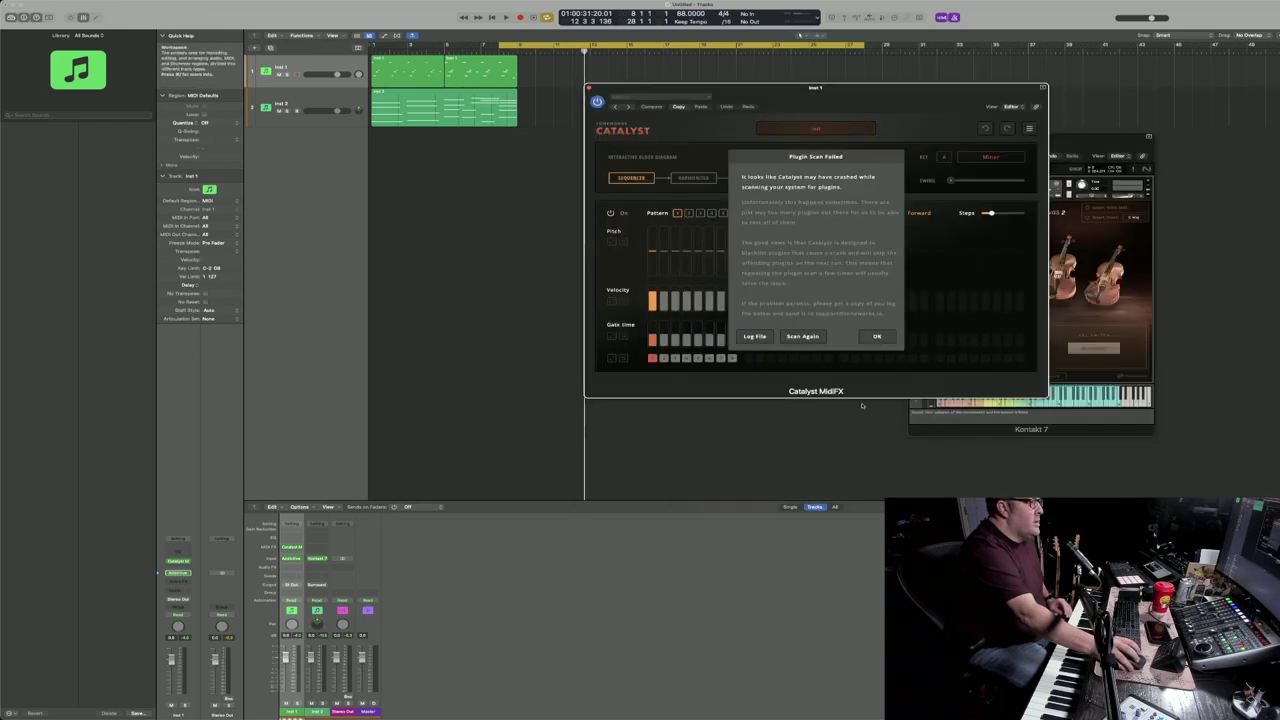
pyautogui.click(808, 336)
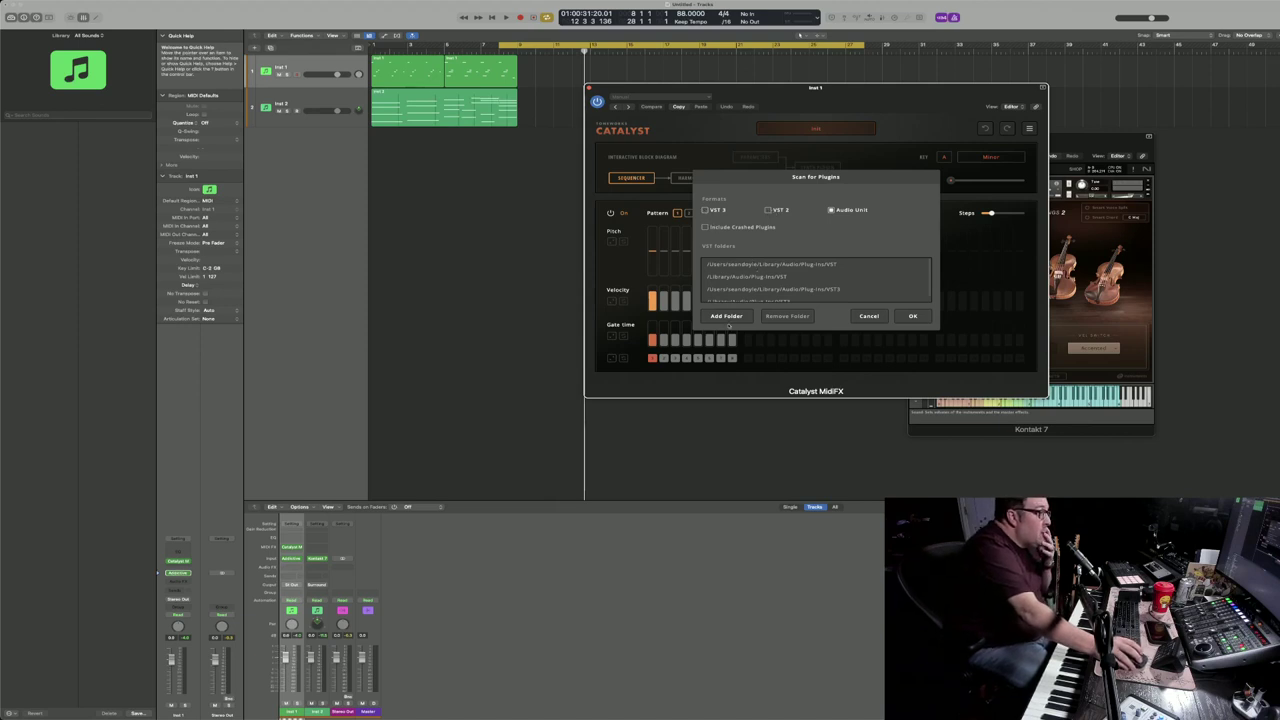
pyautogui.click(727, 316)
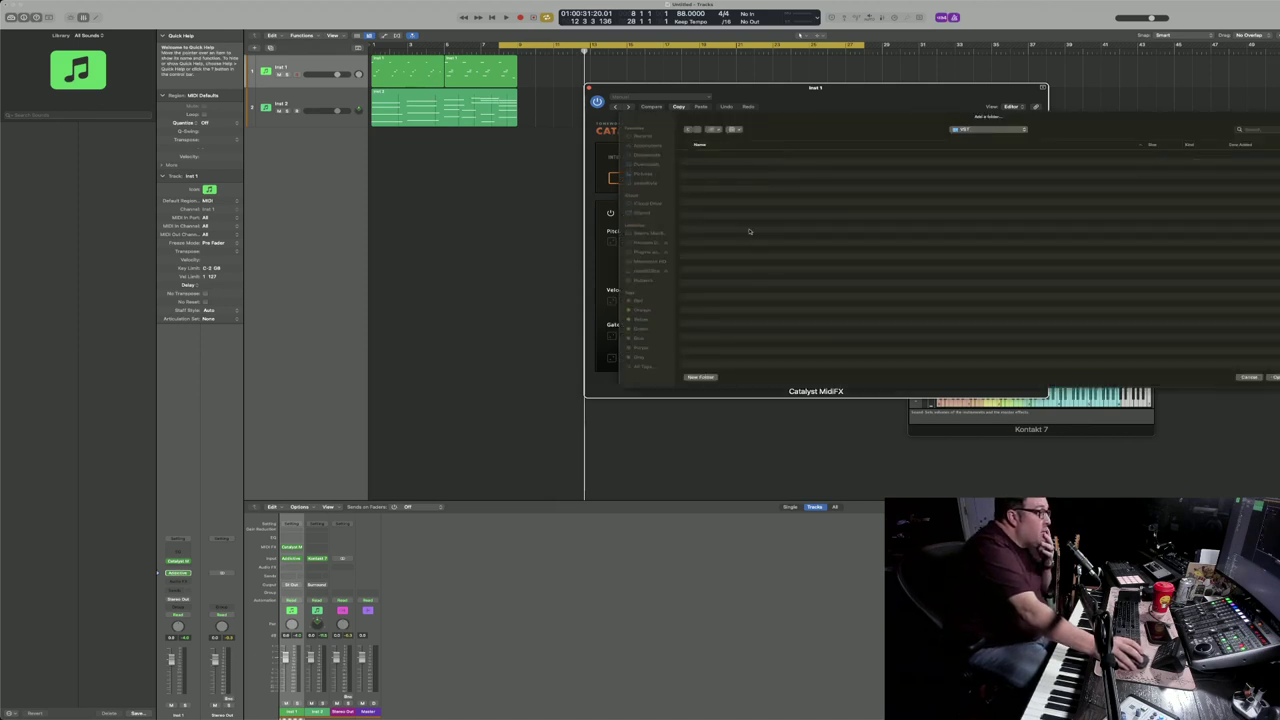
pyautogui.click(649, 254)
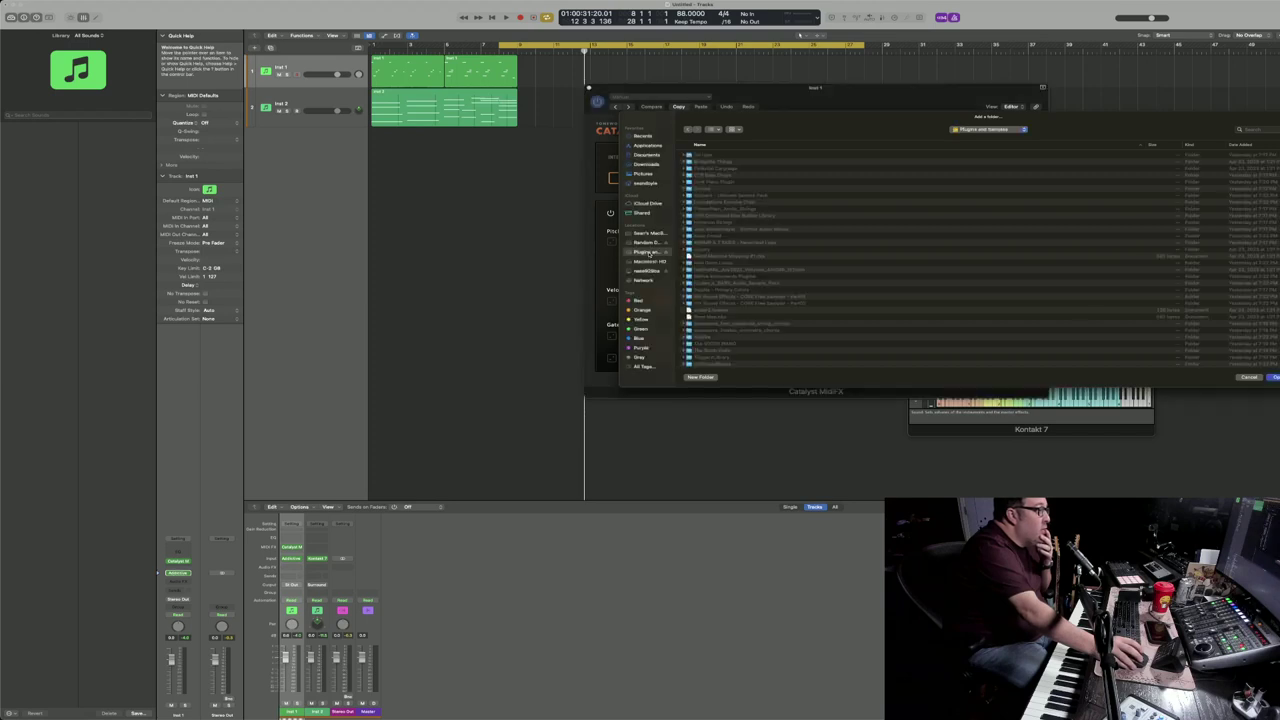
pyautogui.click(1275, 377)
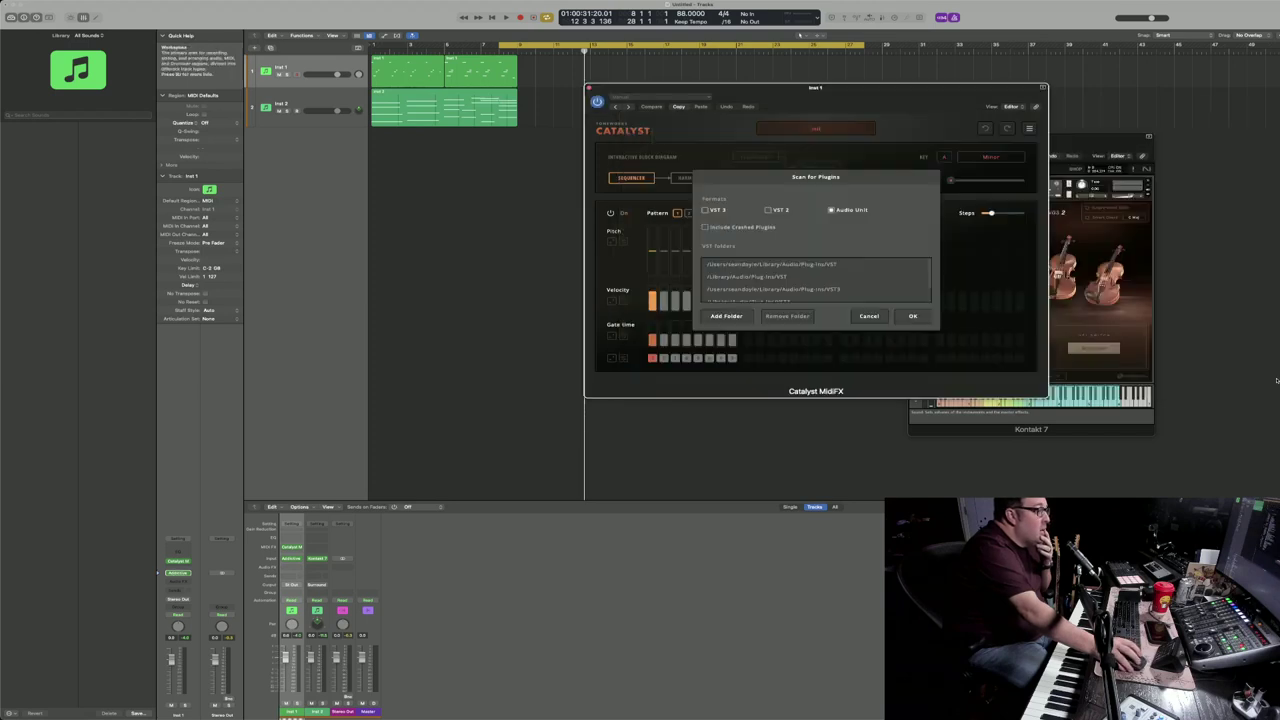
pyautogui.click(910, 316)
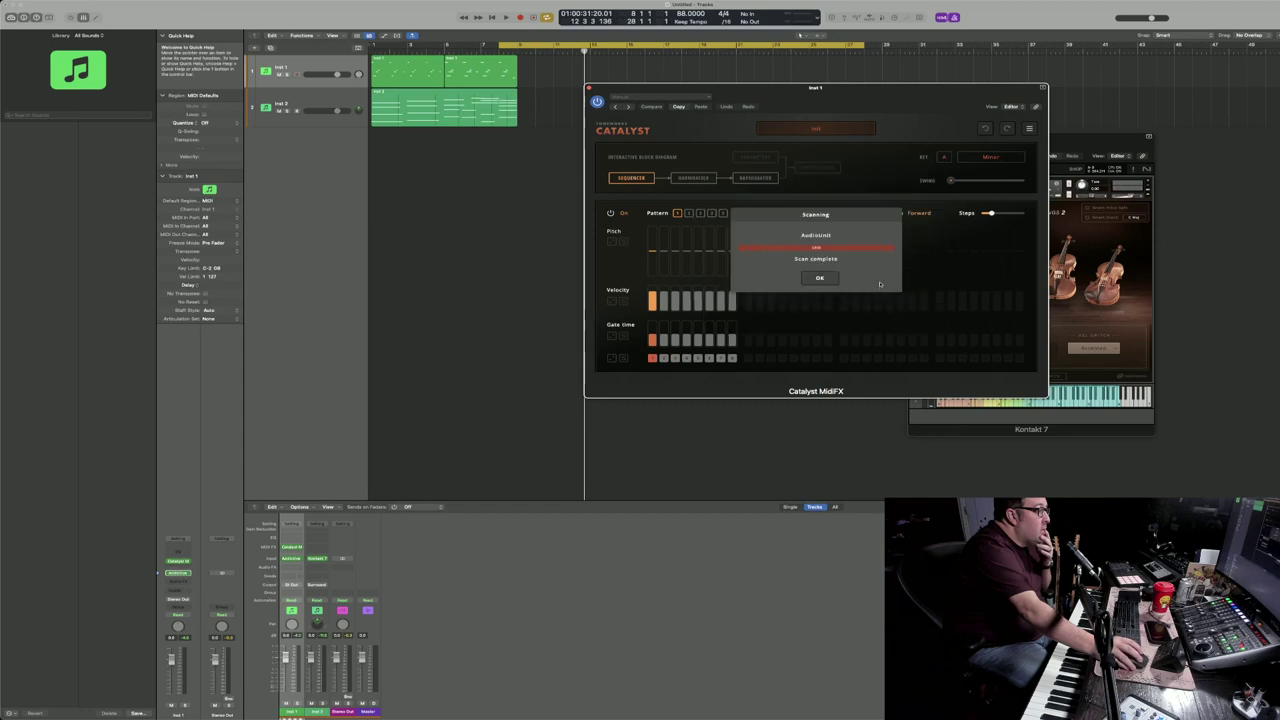
pyautogui.click(826, 279)
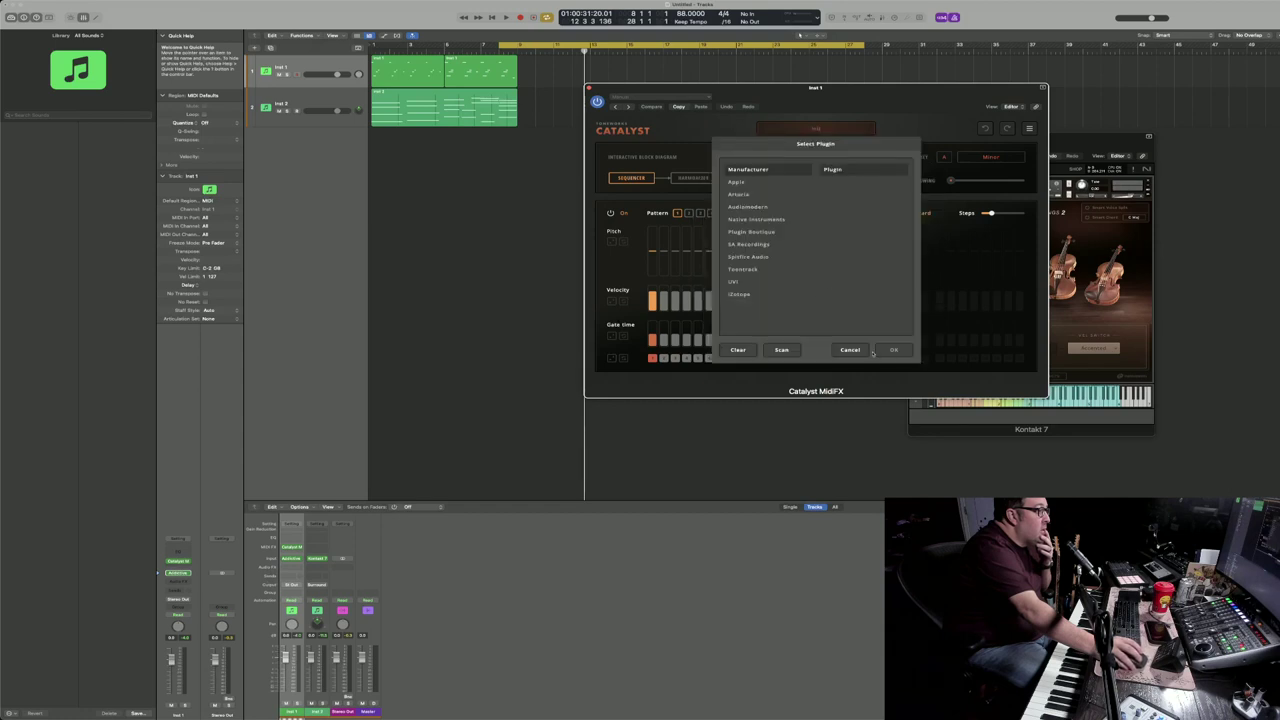
pyautogui.click(840, 349)
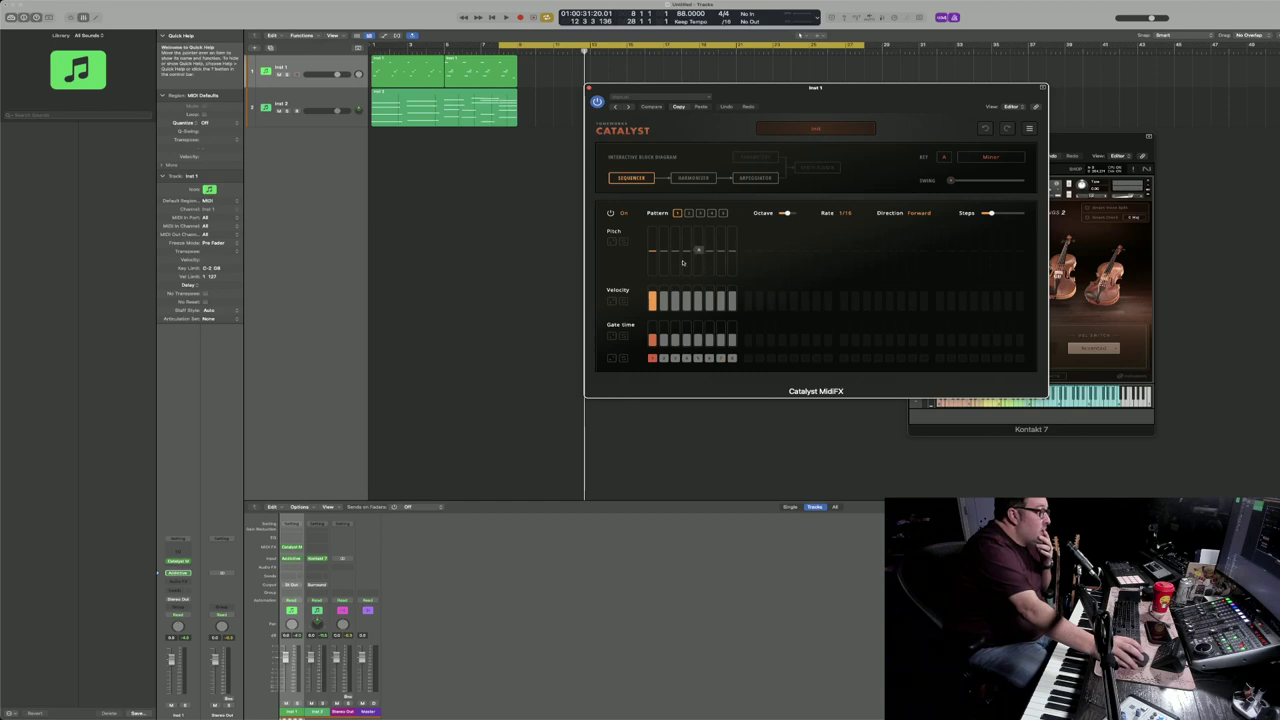
# Step: Randomize the Catalyst sequencer's pitch and velocity values, activate all eight steps of pattern 1, and audition it
pyautogui.click(612, 241)
pyautogui.click(611, 299)
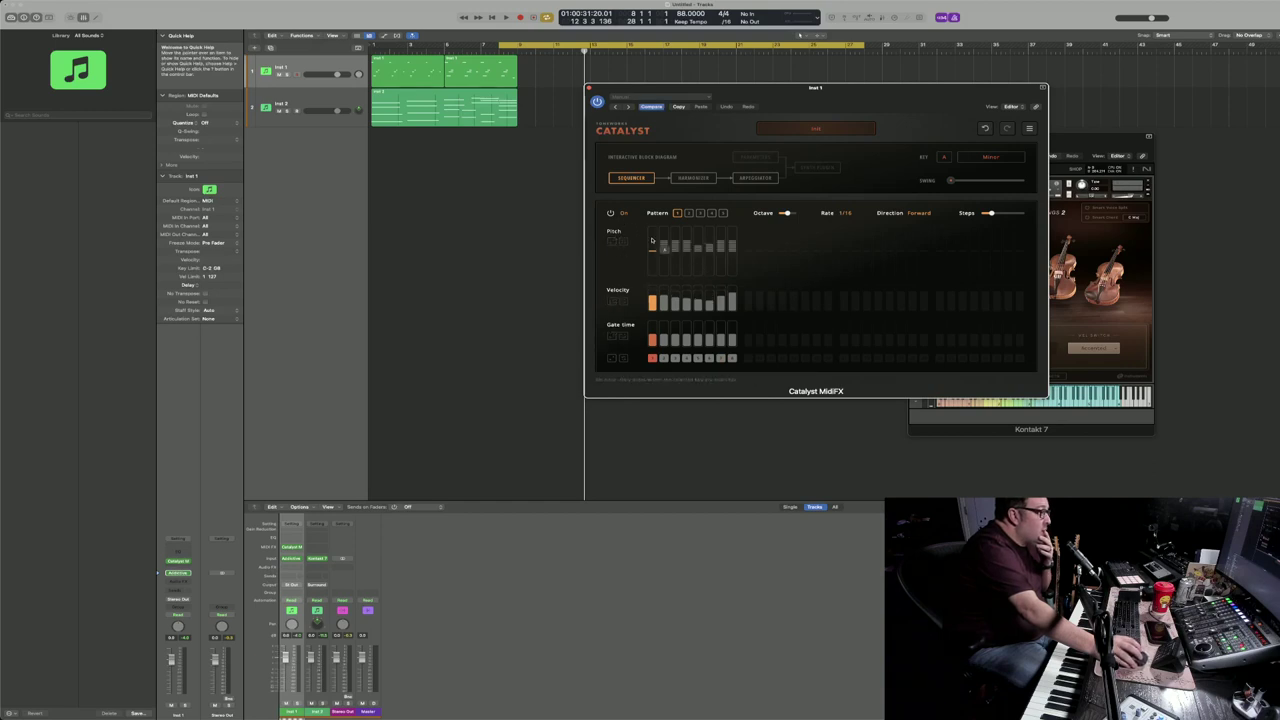
pyautogui.moveTo(645, 221); pyautogui.dragTo(744, 363)
pyautogui.click(733, 359)
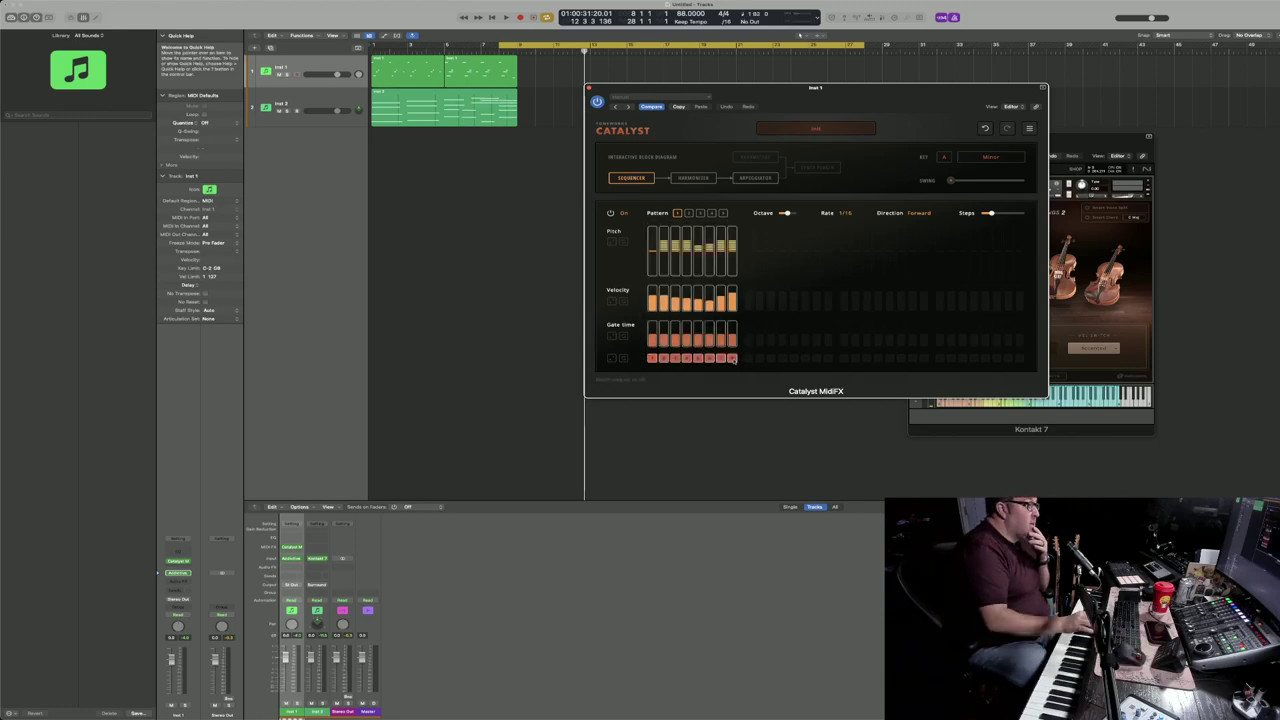
pyautogui.press('space')
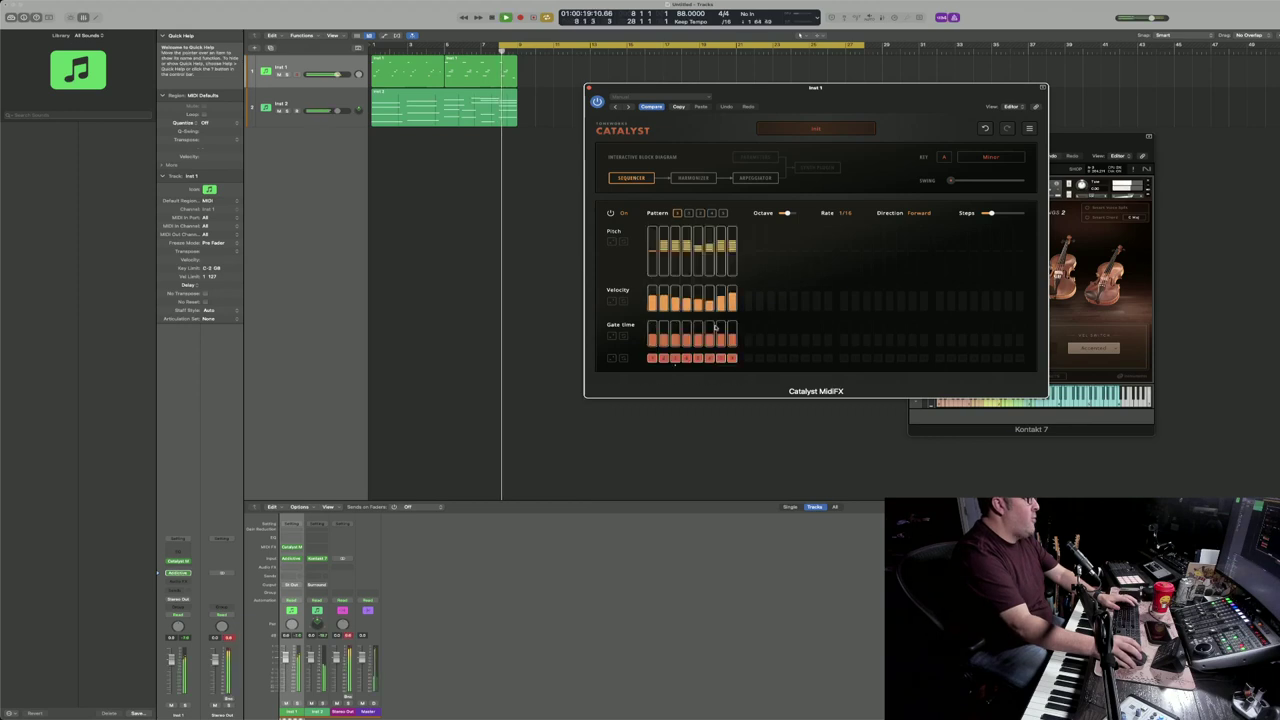
pyautogui.moveTo(679, 297)
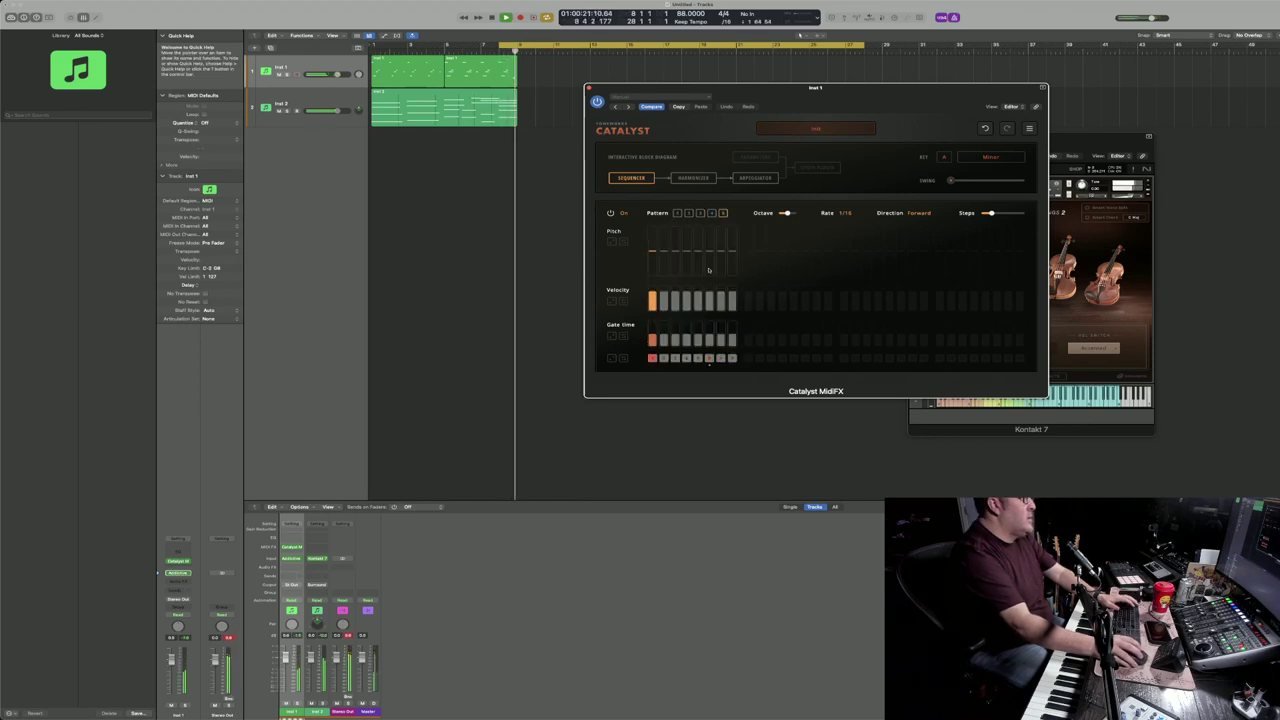
pyautogui.press('space')
# Step: Set Catalyst's key to B and move the start of the cycle range to bar 9
pyautogui.click(944, 157)
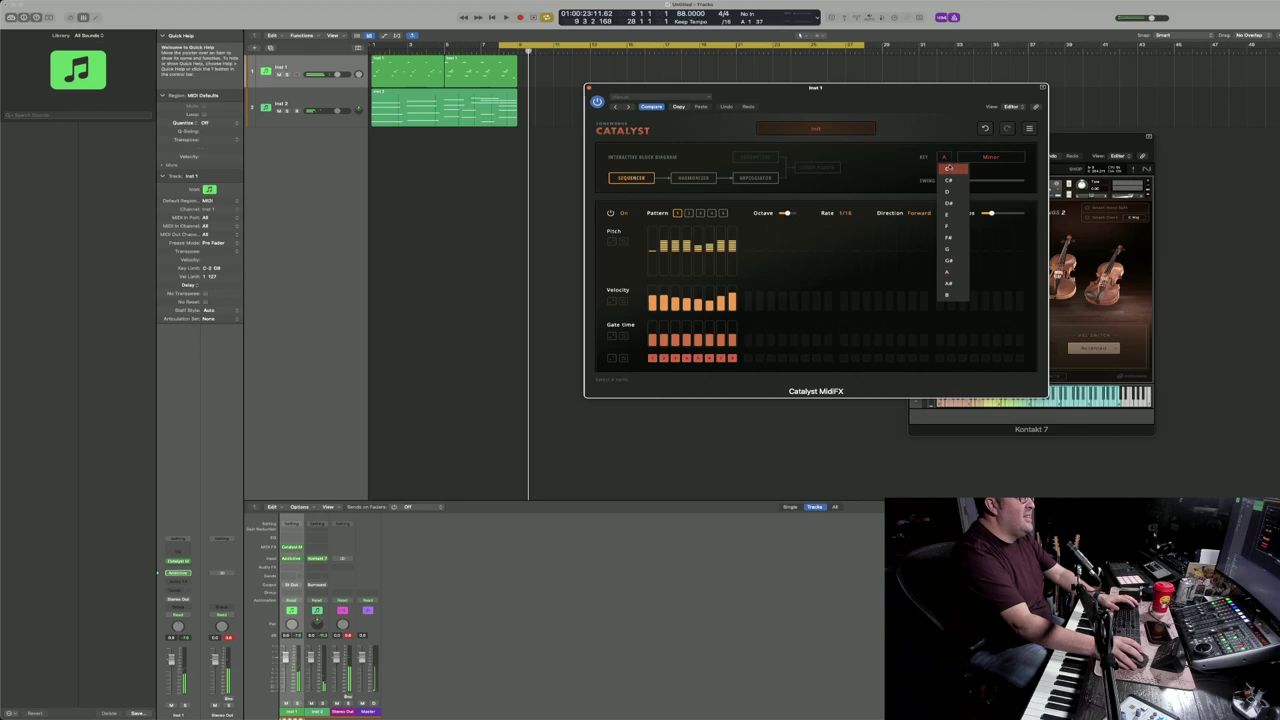
pyautogui.click(947, 294)
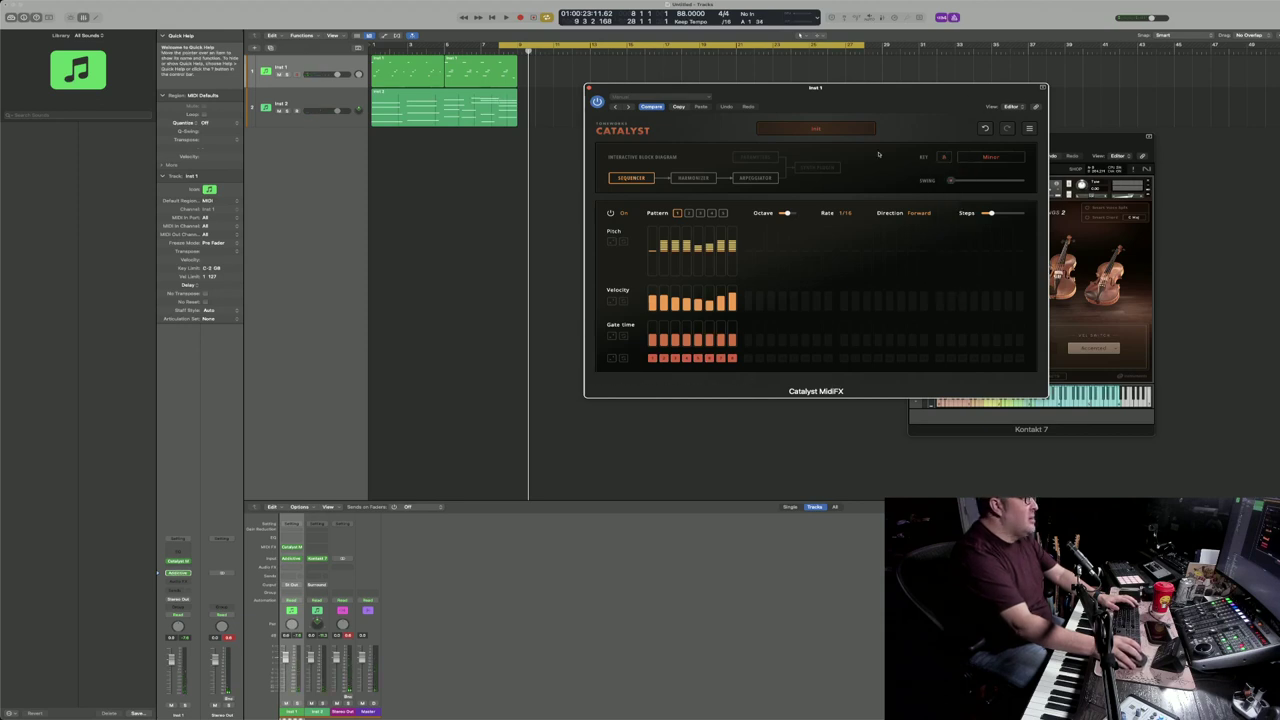
pyautogui.click(500, 45)
pyautogui.moveTo(500, 45); pyautogui.dragTo(519, 46)
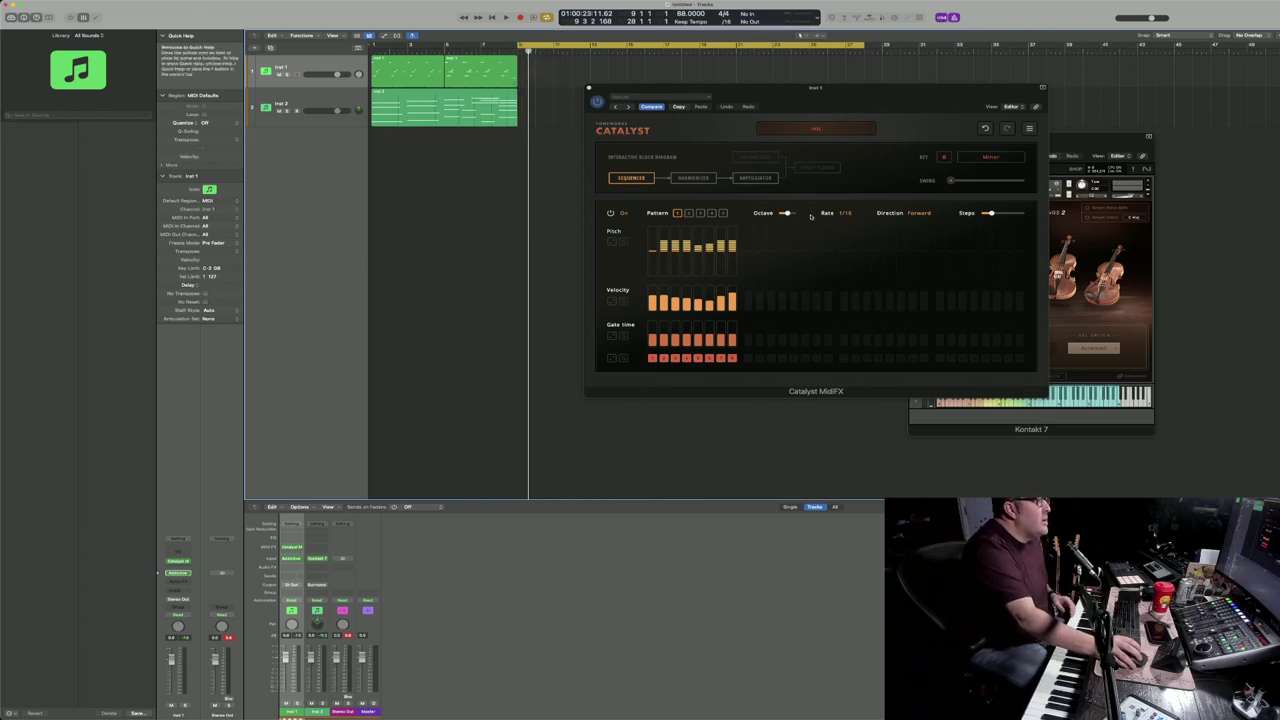
# Step: Set the Catalyst sequencer's rate to 1/8 and audition the pattern
pyautogui.click(843, 213)
pyautogui.click(862, 251)
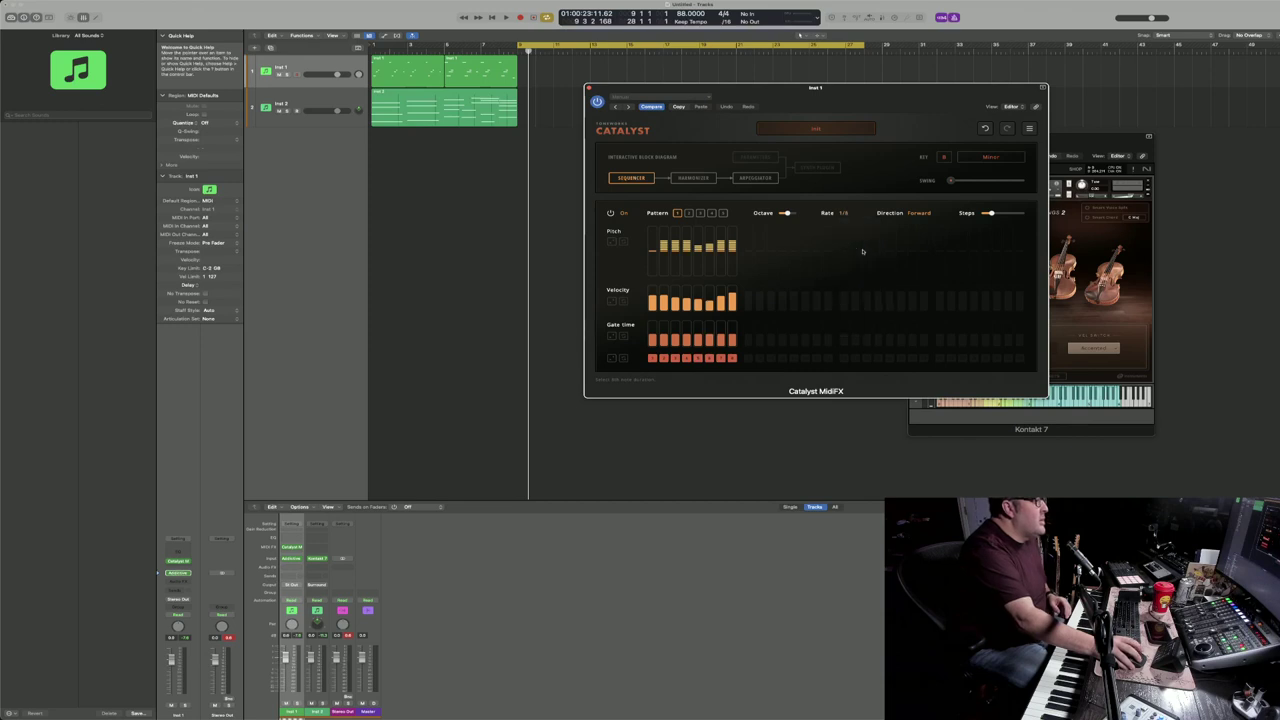
pyautogui.press('space')
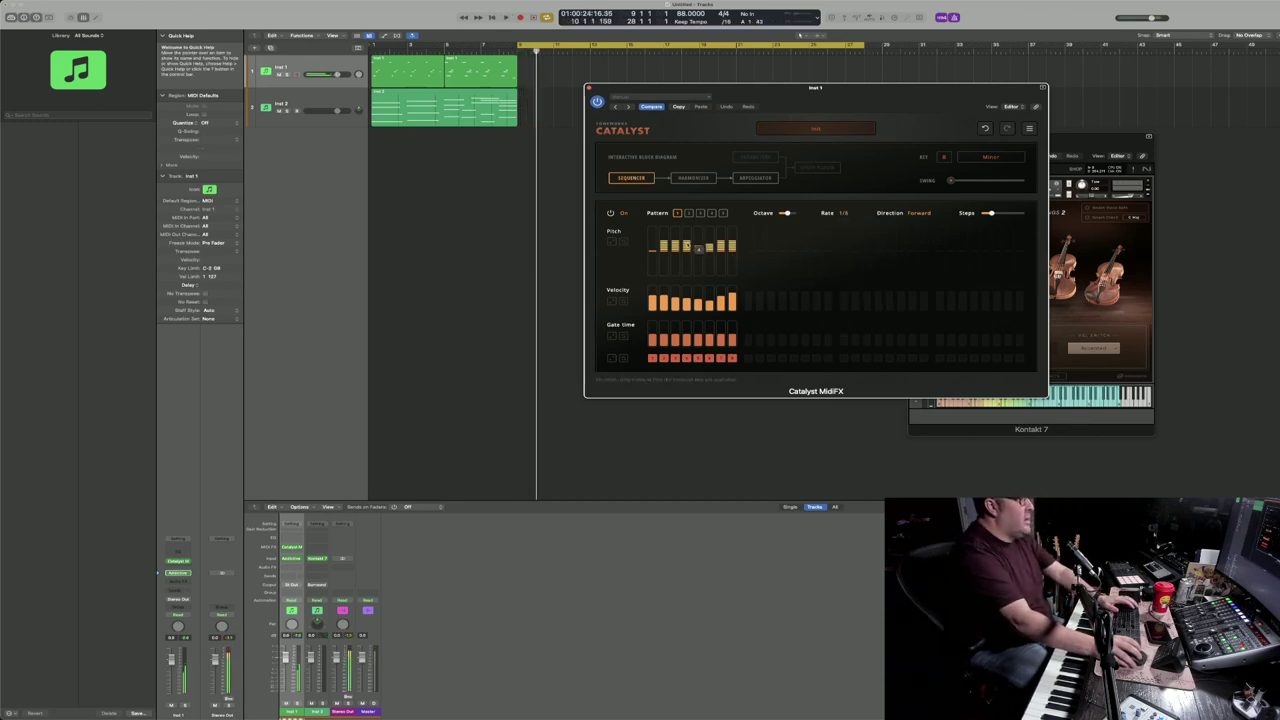
# Step: Generate different pitch values for the eight sequencer steps, raise the octave setting slightly, and audition the pattern
pyautogui.click(622, 242)
pyautogui.click(622, 242)
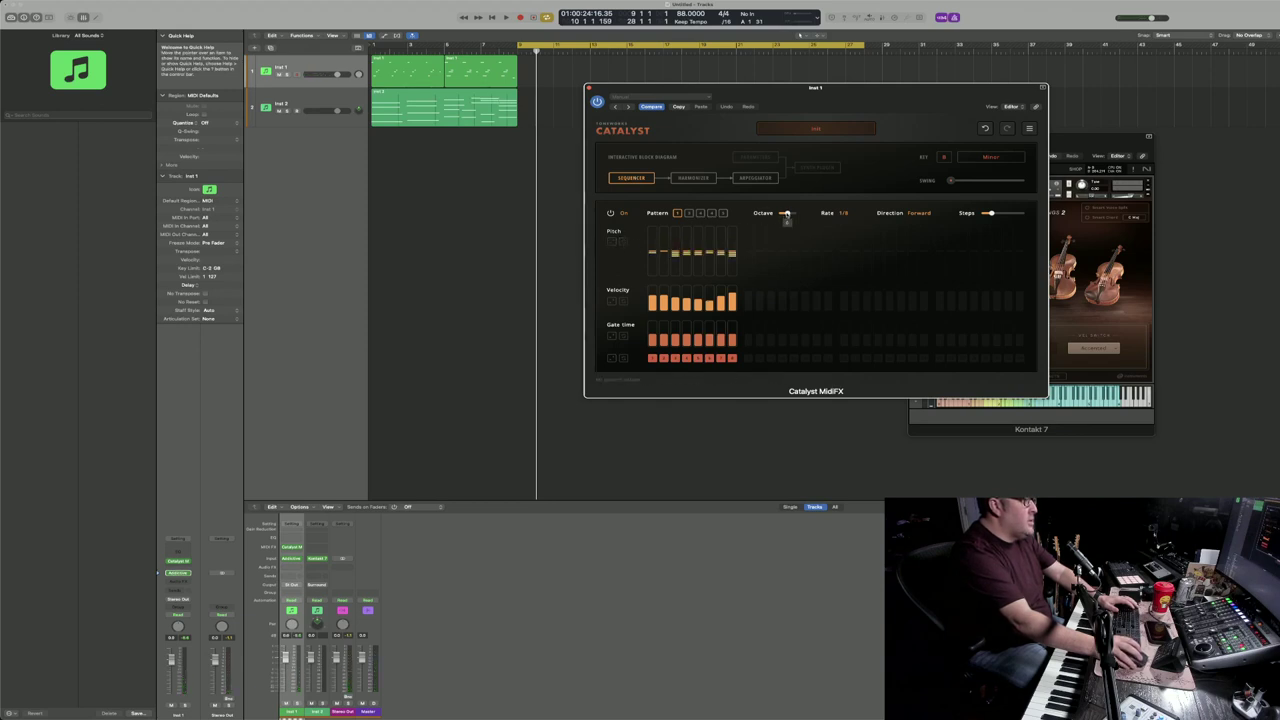
pyautogui.press('space')
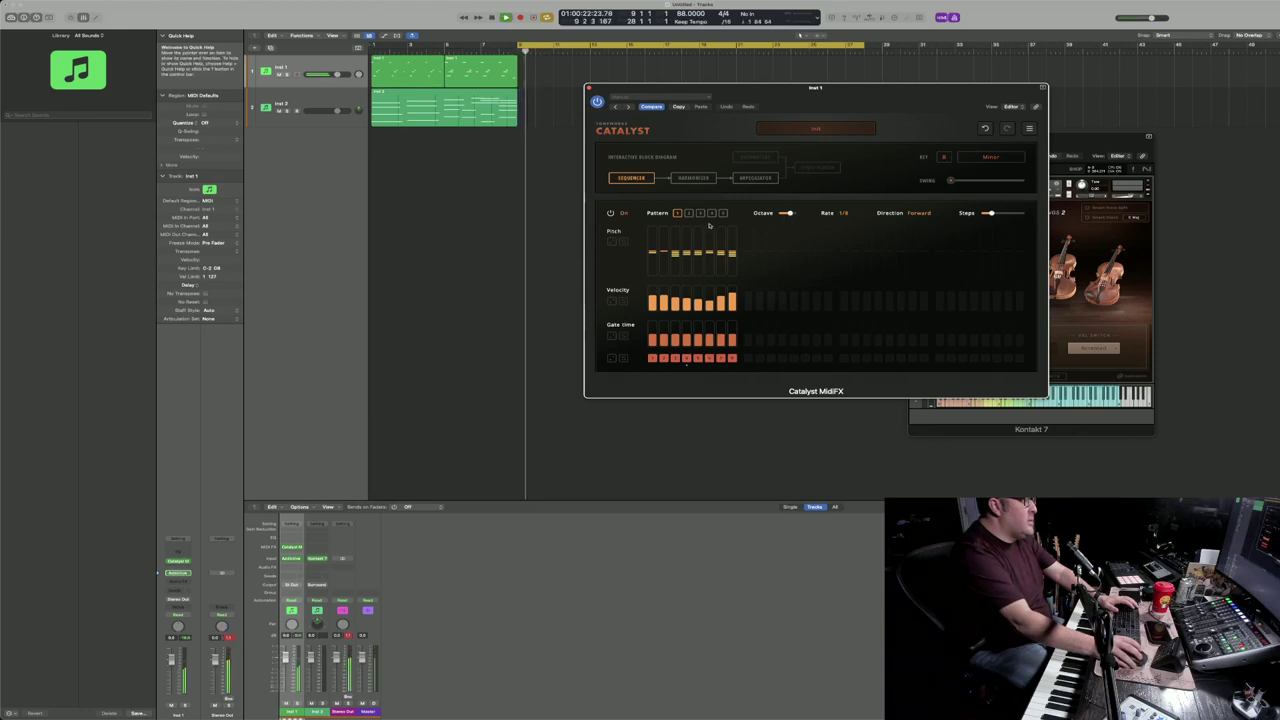
pyautogui.press('space')
# Step: Randomize the sequencer's gate time and velocity values and play the pattern back
pyautogui.click(612, 337)
pyautogui.click(614, 303)
pyautogui.press('space')
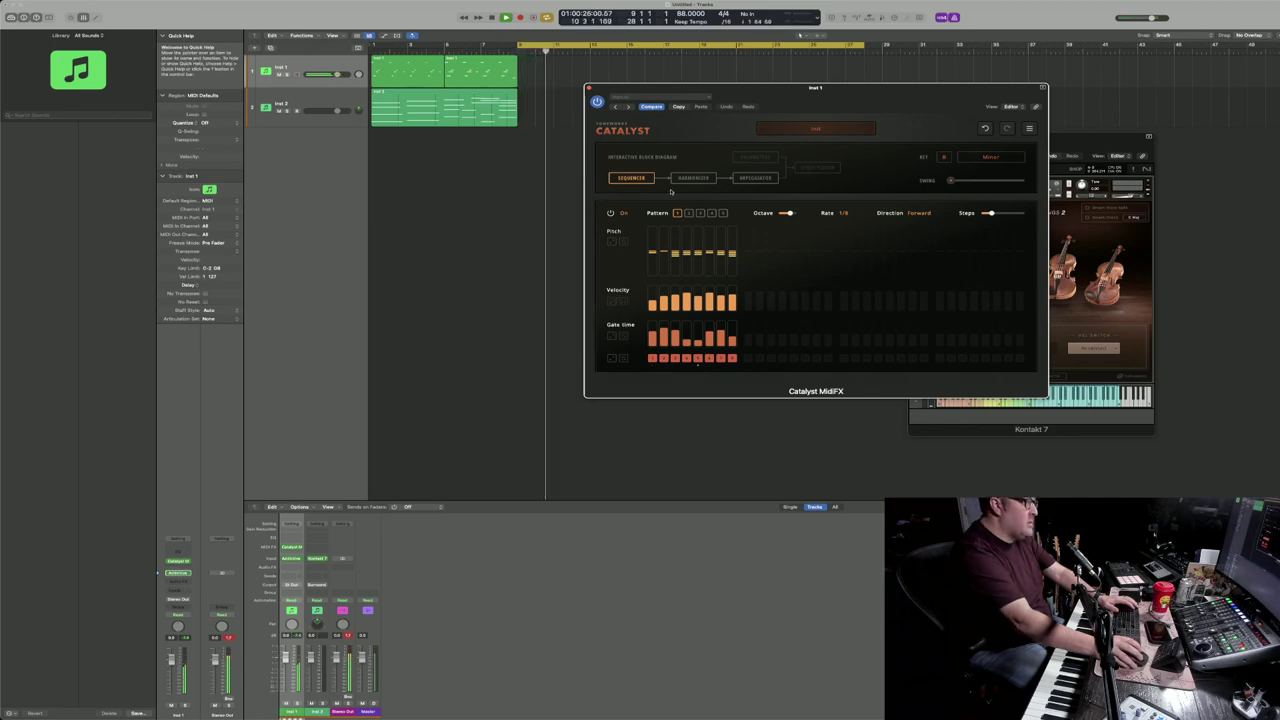
# Step: Stop playback and remove the Catalyst MIDI effect from the Inst 1 channel
pyautogui.press('space')
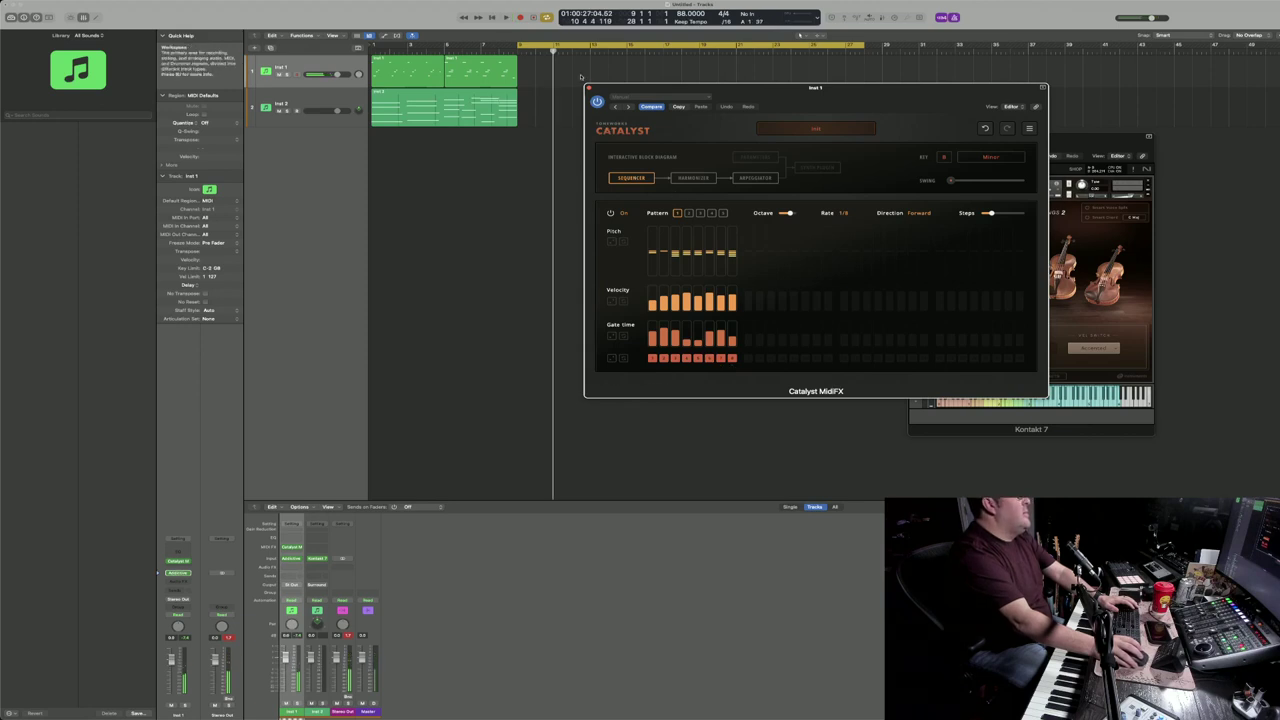
pyautogui.click(296, 548)
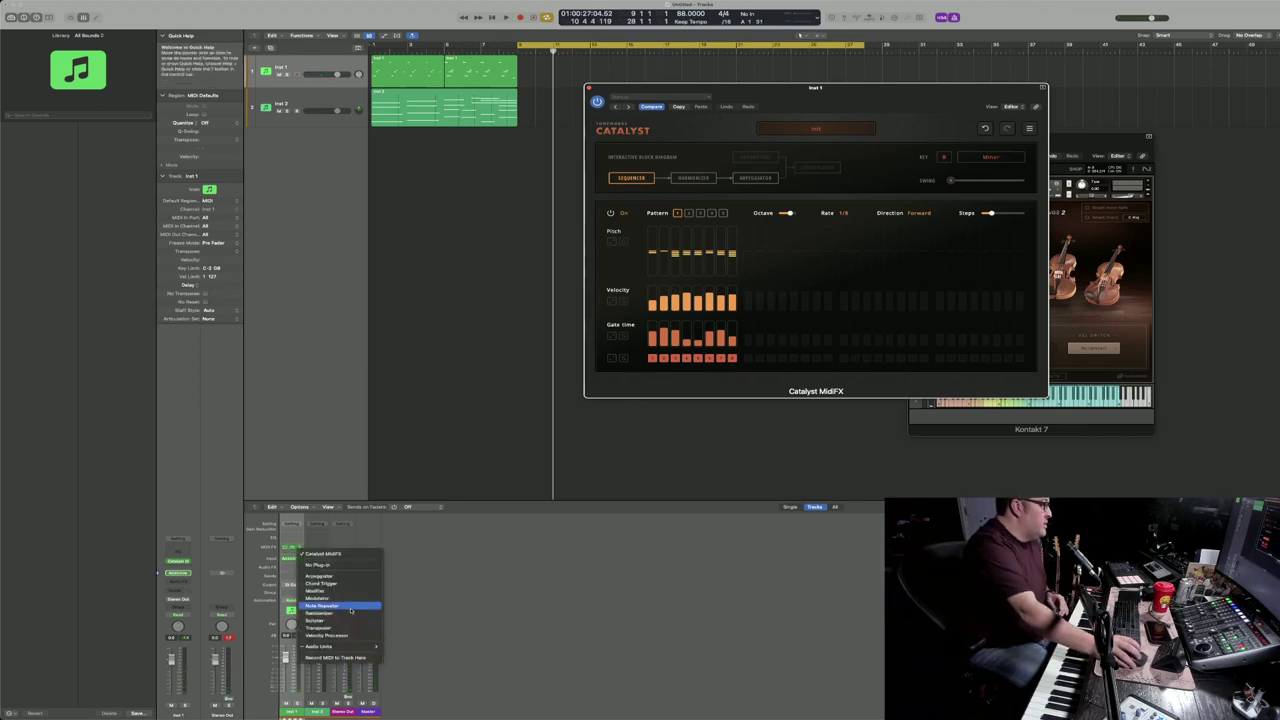
pyautogui.click(343, 566)
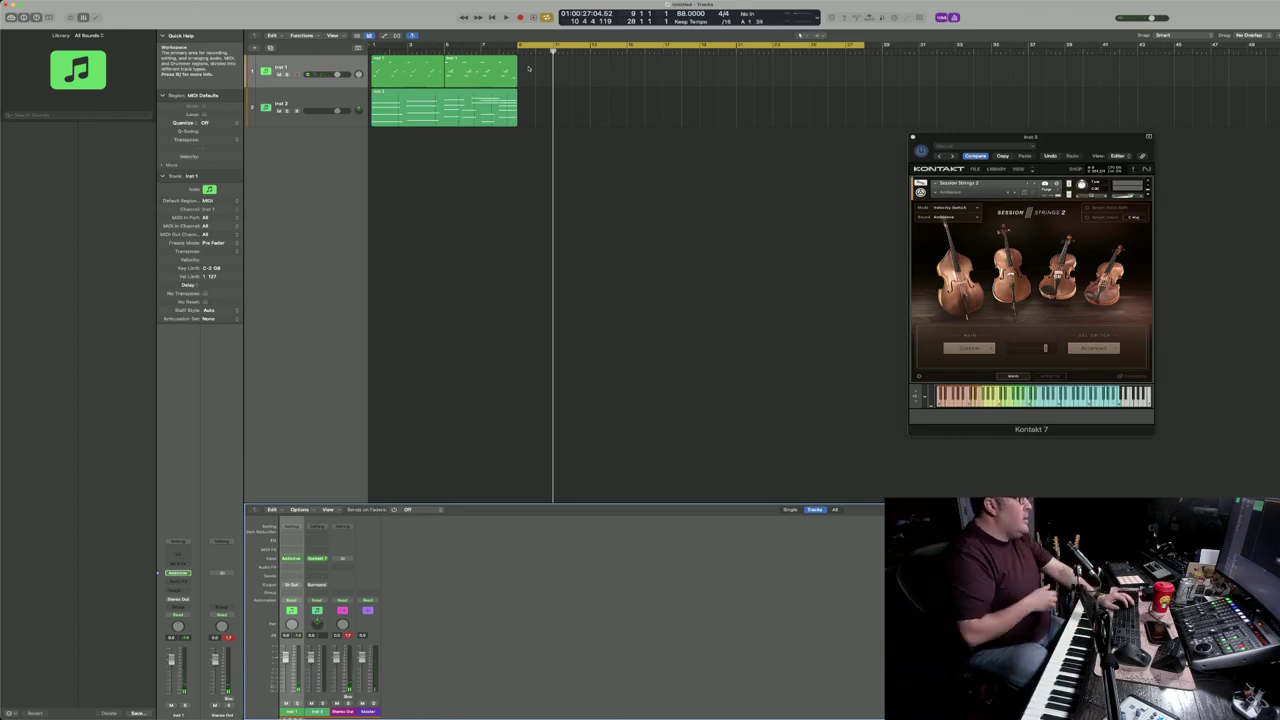
# Step: Record a piano take on Inst 1 from bar 9 and split the resulting region at bar 9
pyautogui.press('r')
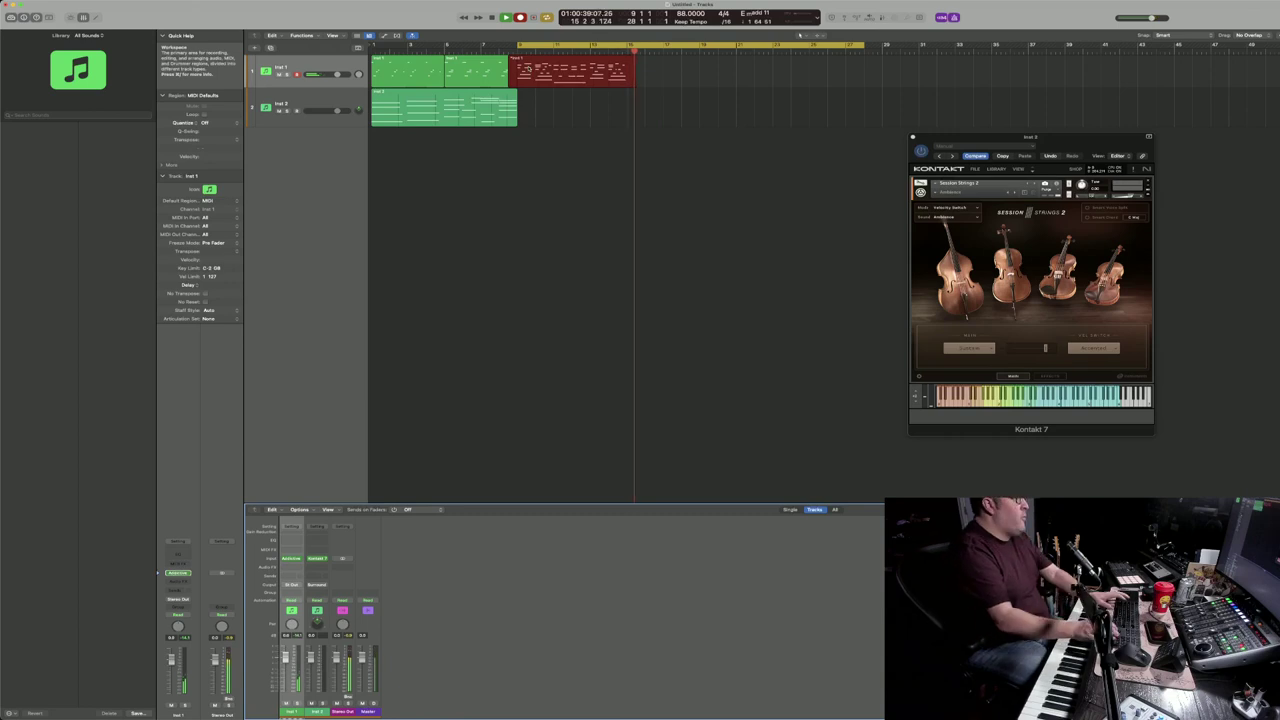
pyautogui.press('space')
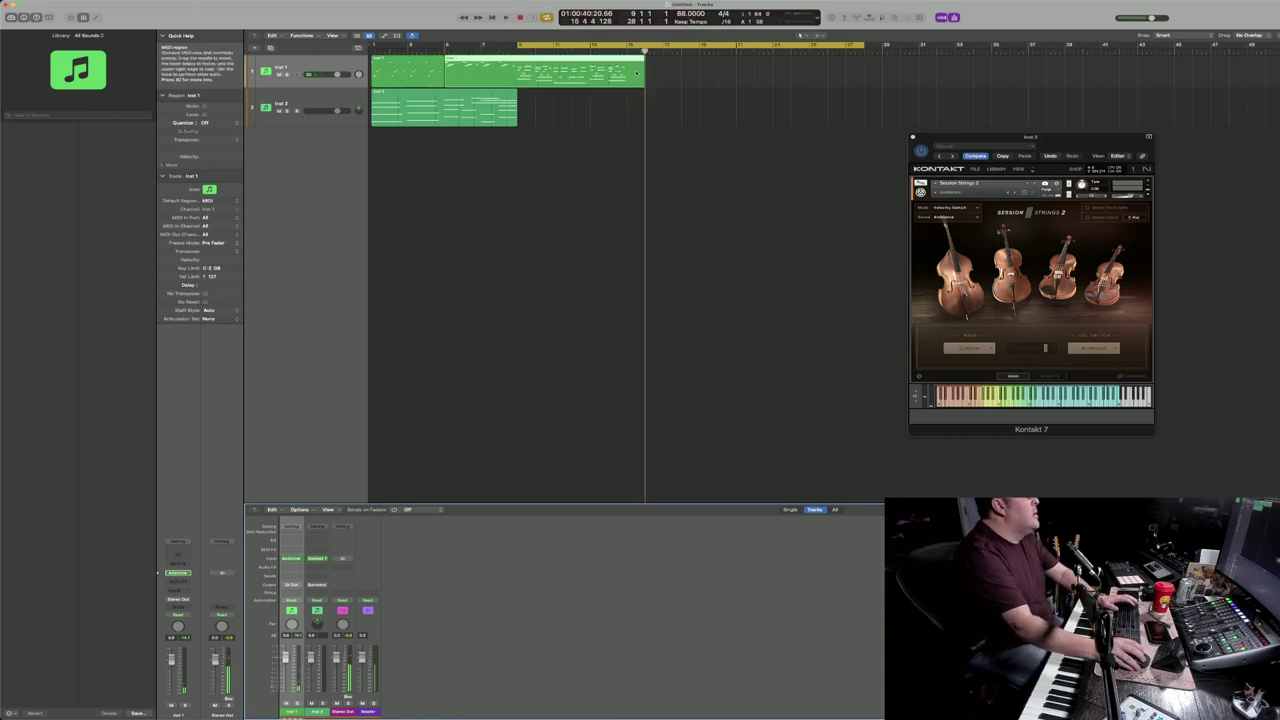
pyautogui.click(517, 50)
pyautogui.press('super+t')
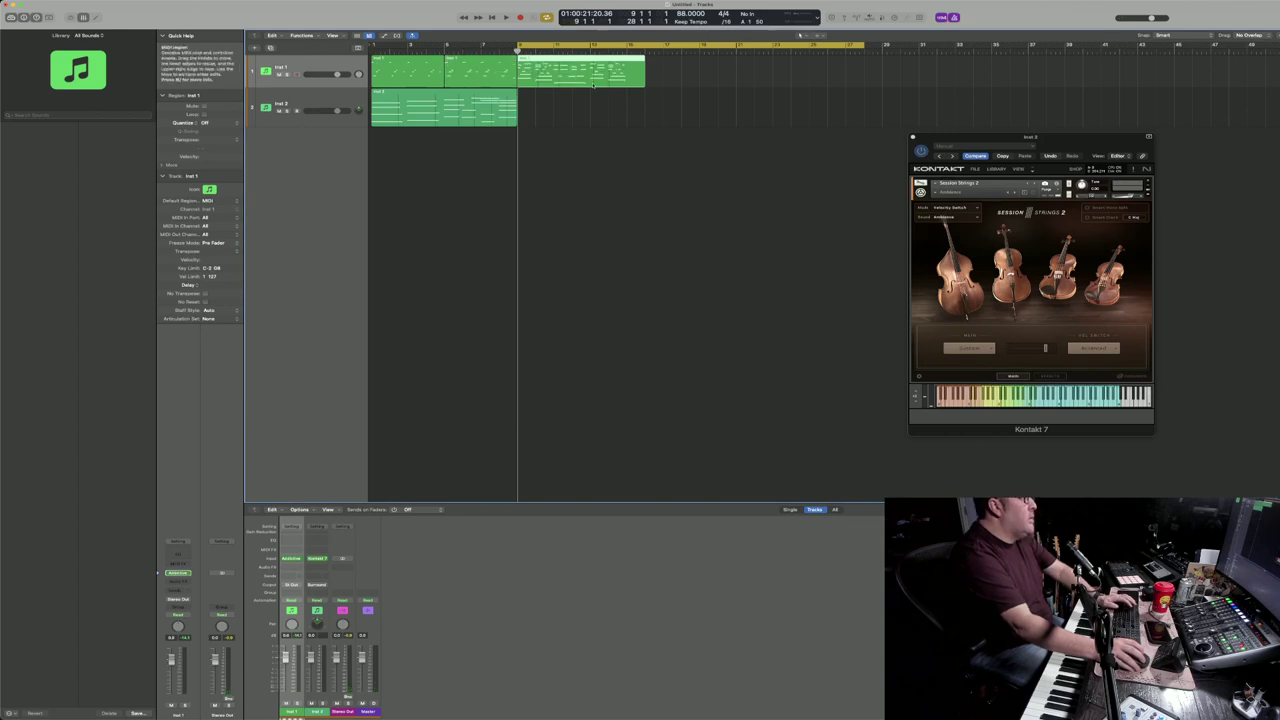
# Step: Shorten the new piano region to end at bar 15, audition it, and open its notes in the Piano Roll
pyautogui.moveTo(644, 80); pyautogui.dragTo(626, 81)
pyautogui.press('space')
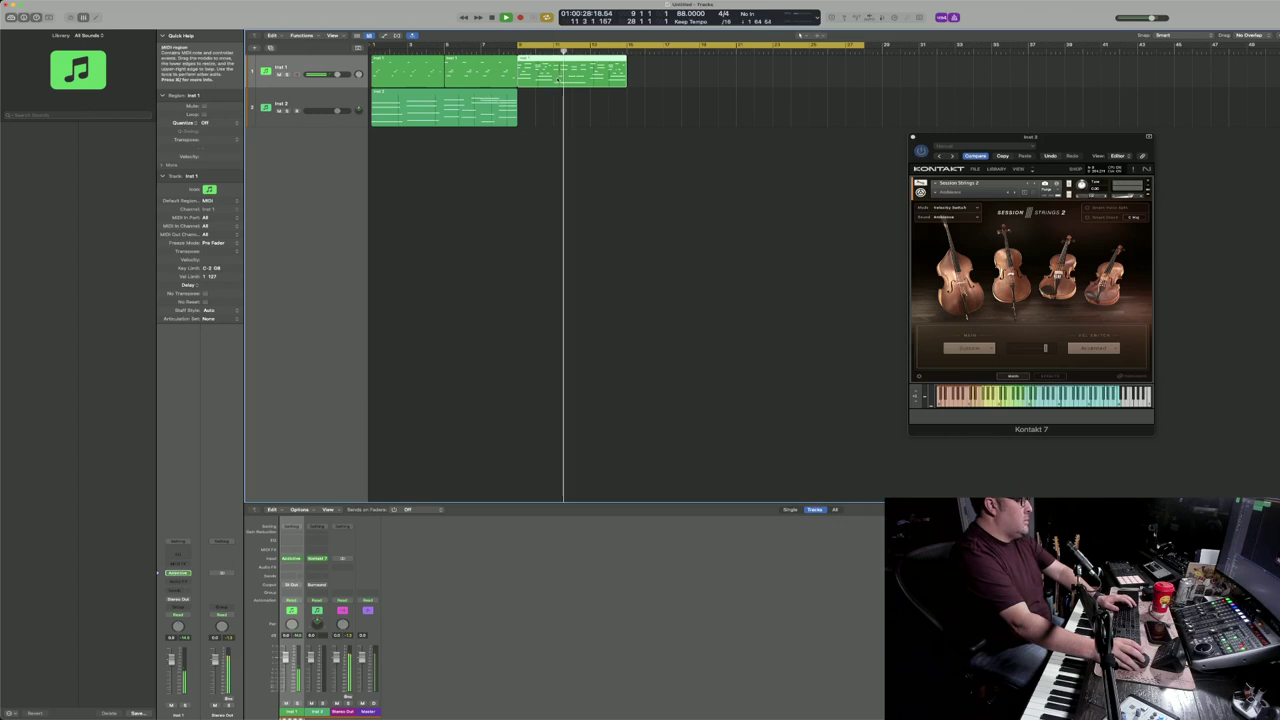
pyautogui.doubleClick(558, 78)
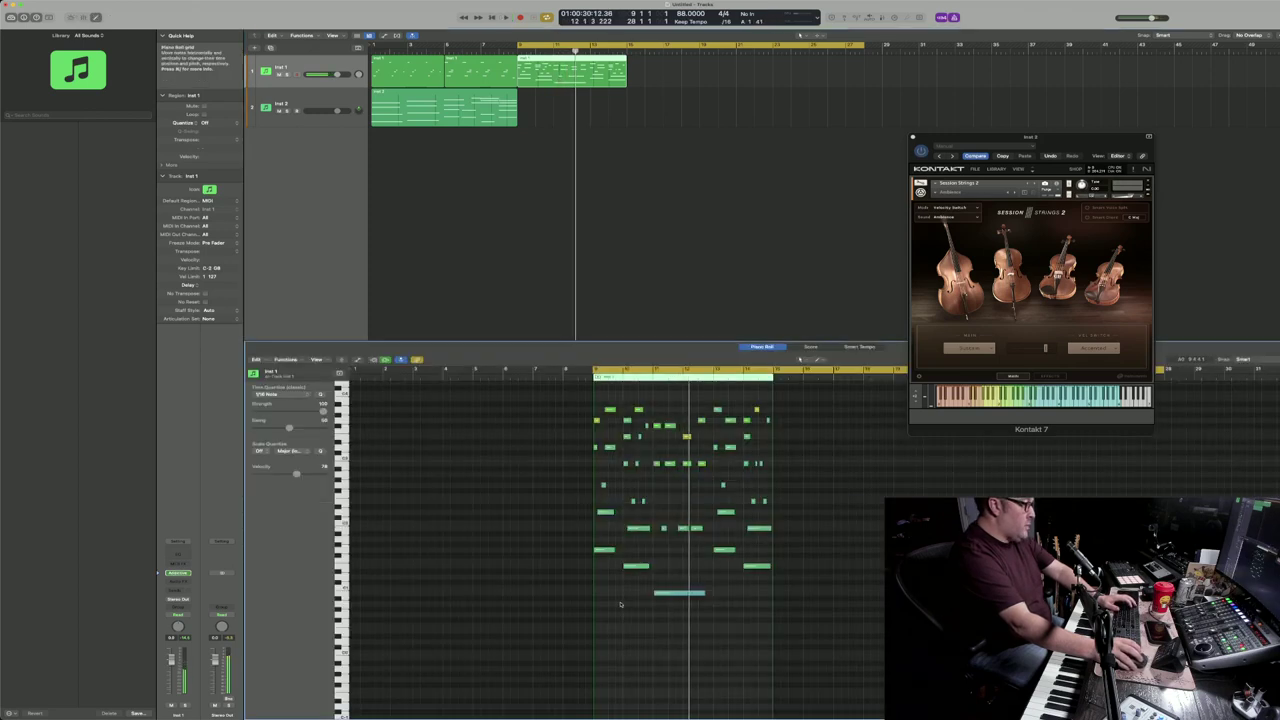
# Step: Undo the trim, the split and the recording of the last piano take on Inst 1
pyautogui.press('super+z')
pyautogui.press('super+z')
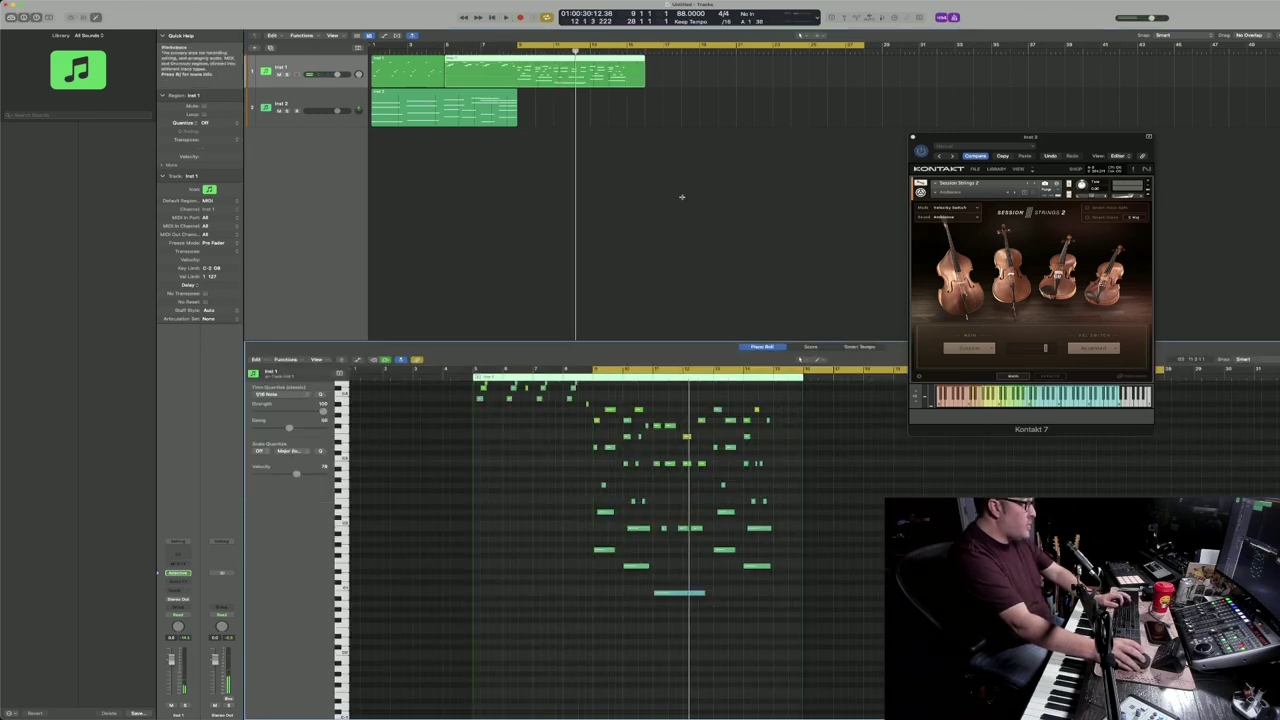
pyautogui.press('super+z')
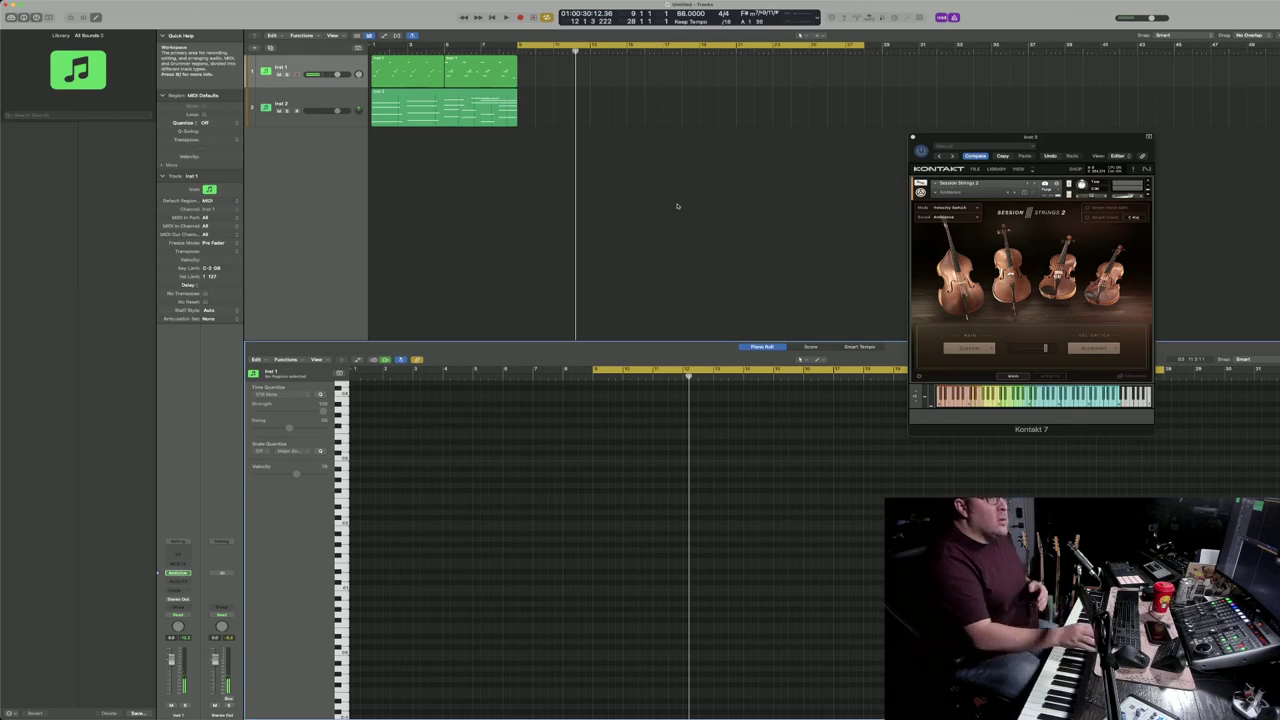
# Step: Record a new chordal piano part on Inst 1 from bar 9 to about bar 22, and split the region at bar 9
pyautogui.click(518, 51)
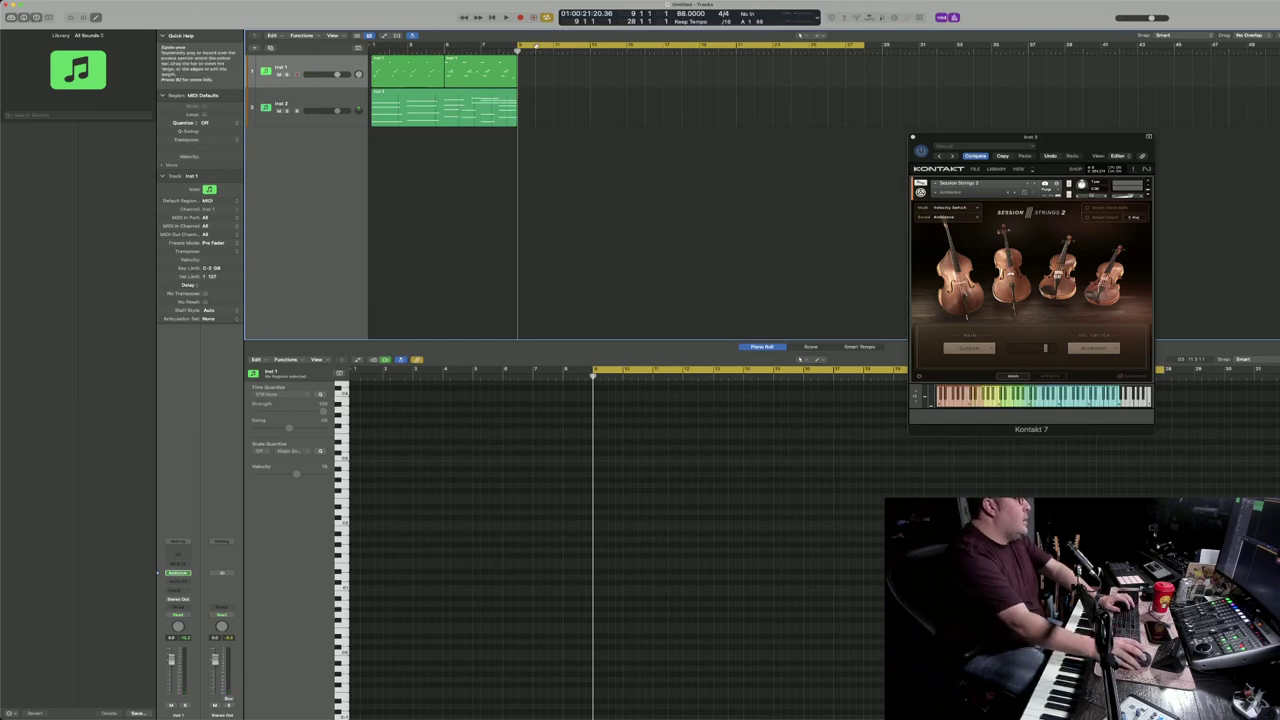
pyautogui.rightClick(535, 69)
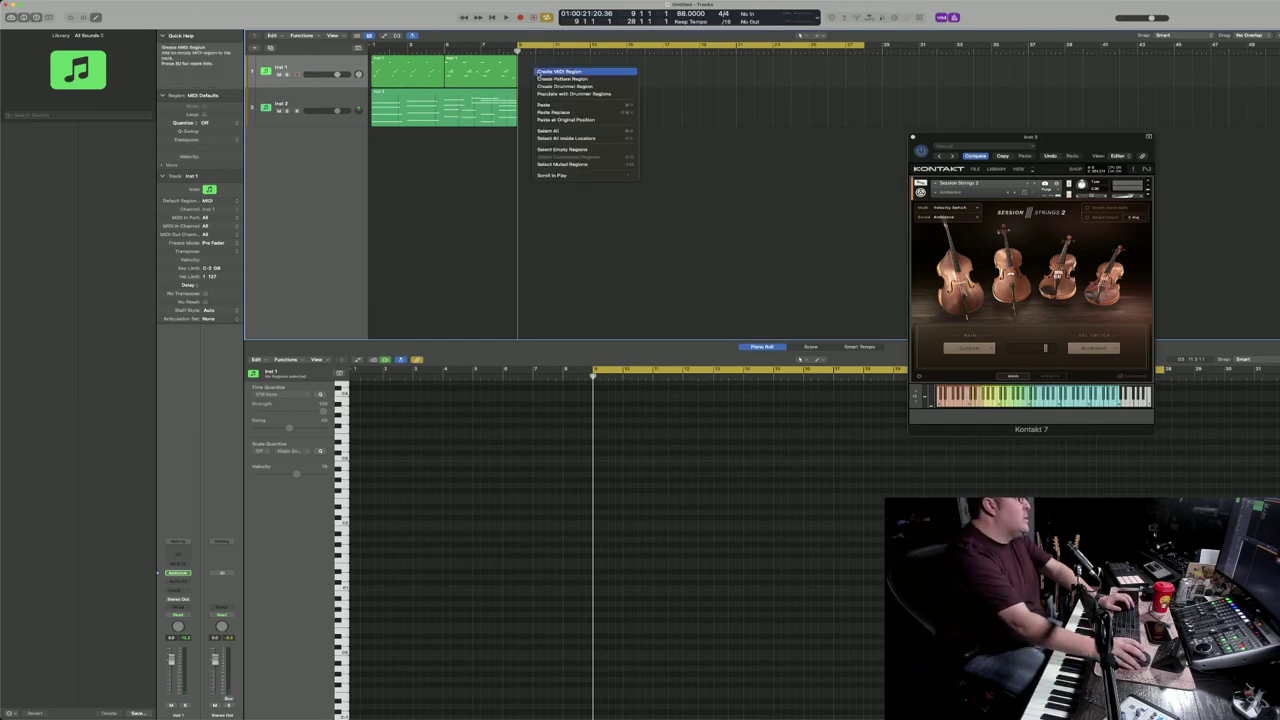
pyautogui.click(539, 62)
pyautogui.press('r')
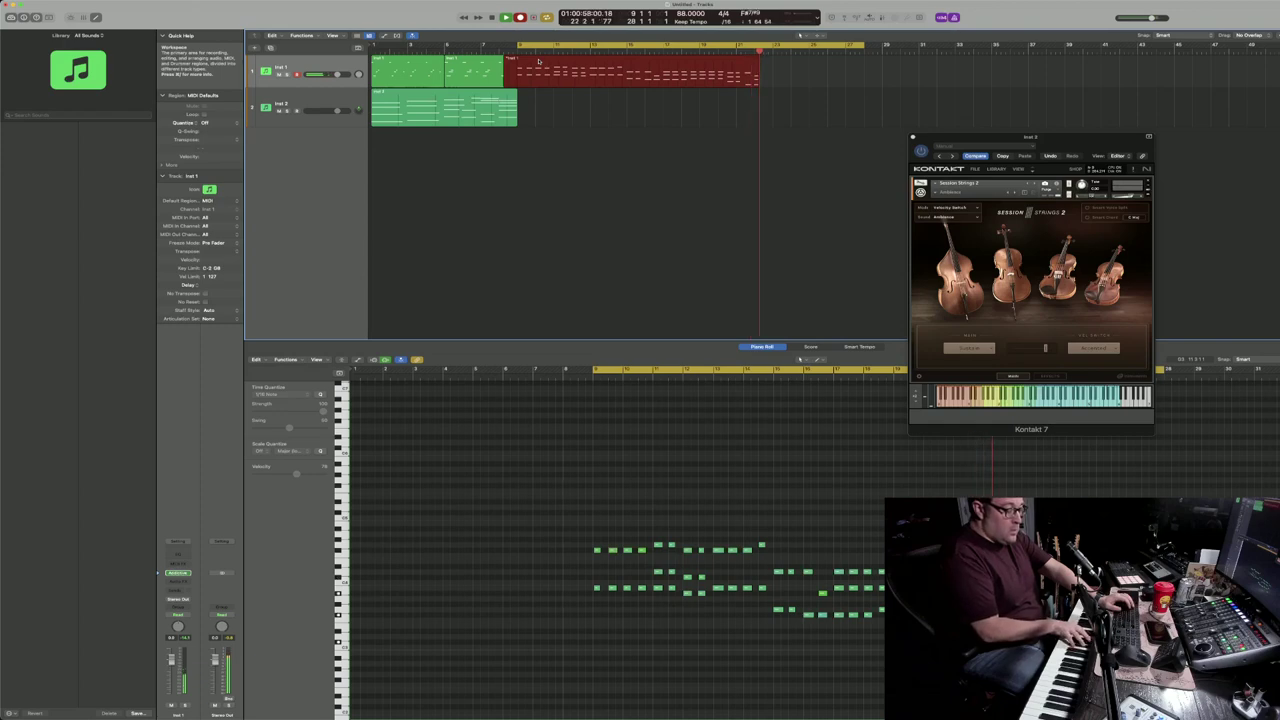
pyautogui.press('space')
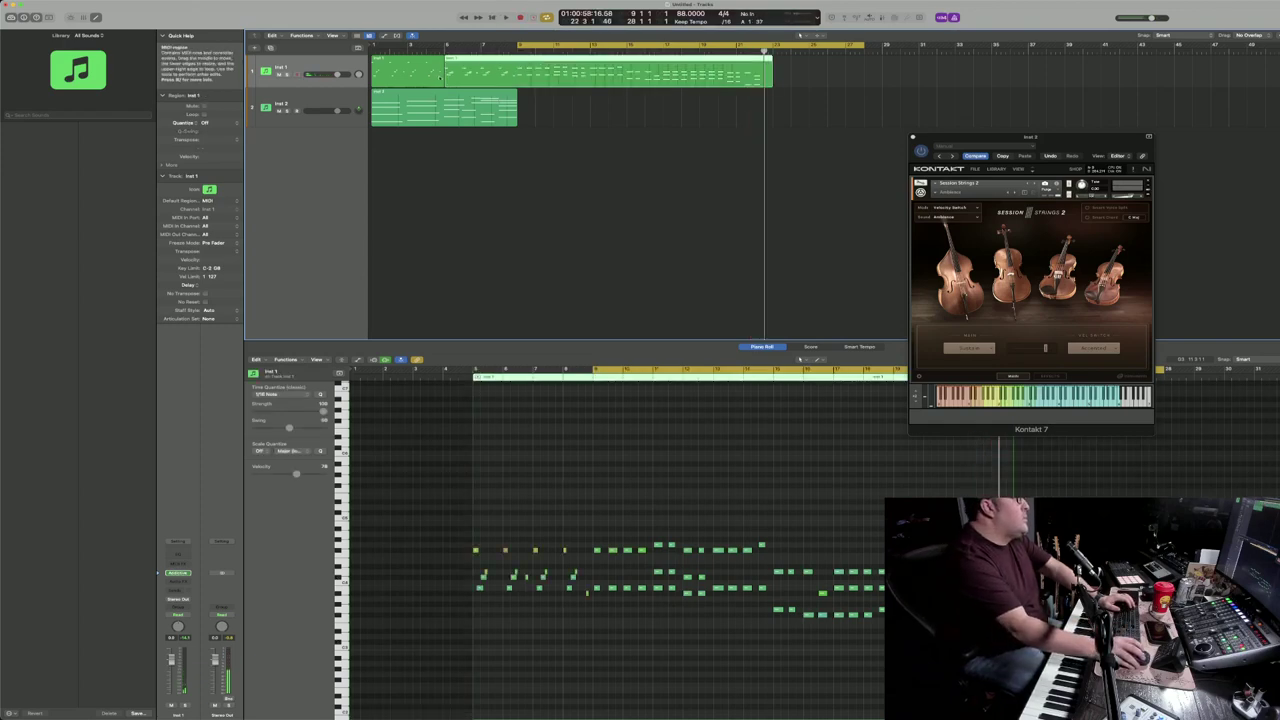
pyautogui.click(517, 52)
pyautogui.press('super+t')
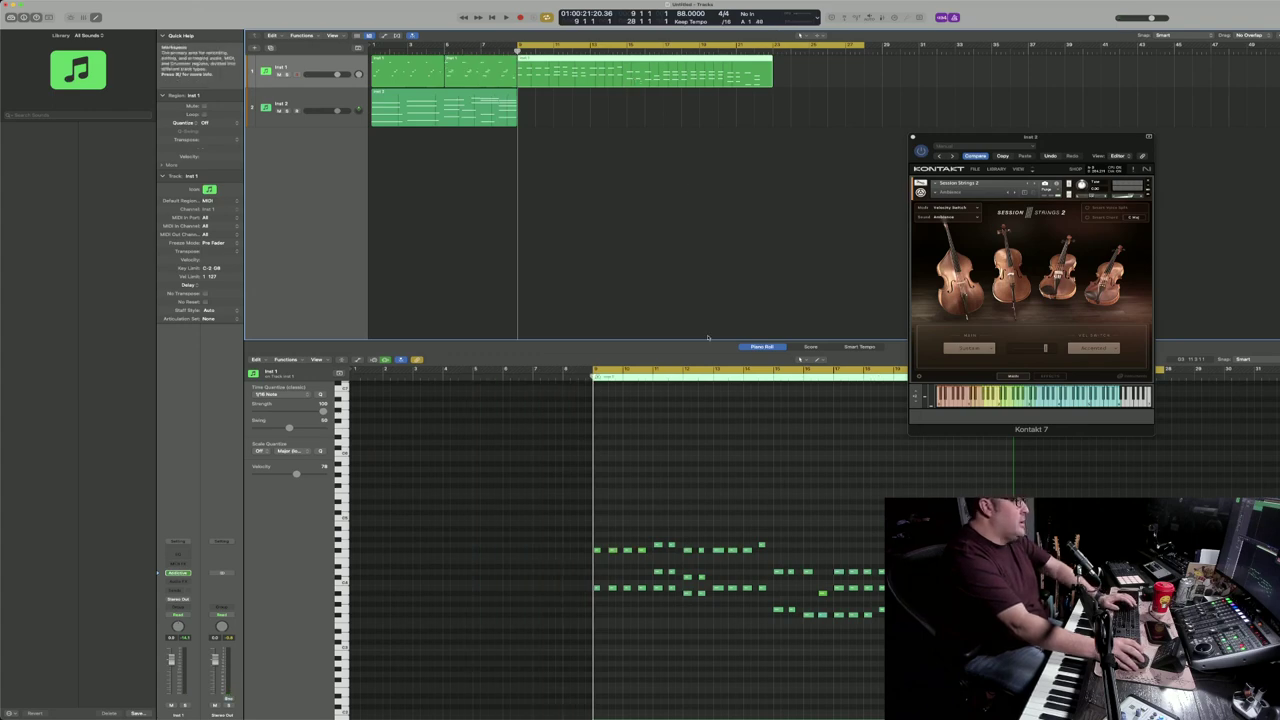
# Step: Select the new piano region's notes in the Piano Roll and quantize them to 1/8 Note
pyautogui.rightClick(735, 415)
pyautogui.click(661, 419)
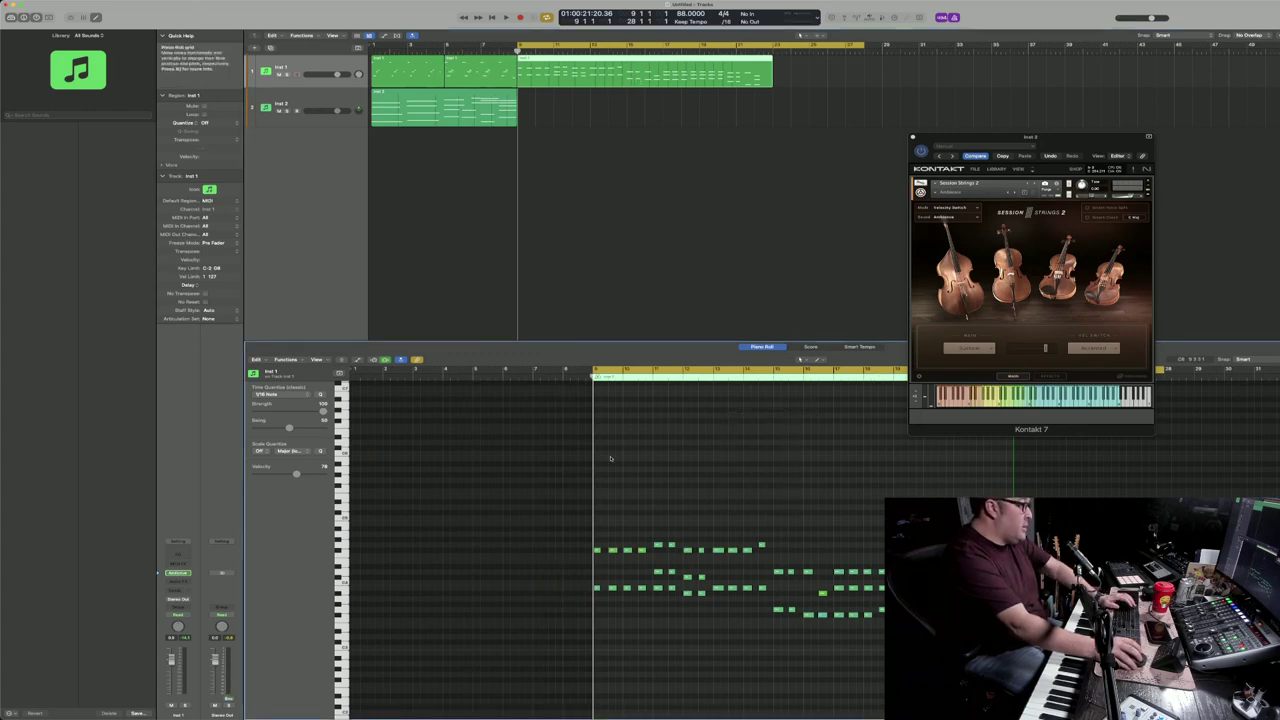
pyautogui.moveTo(600, 653); pyautogui.dragTo(884, 526)
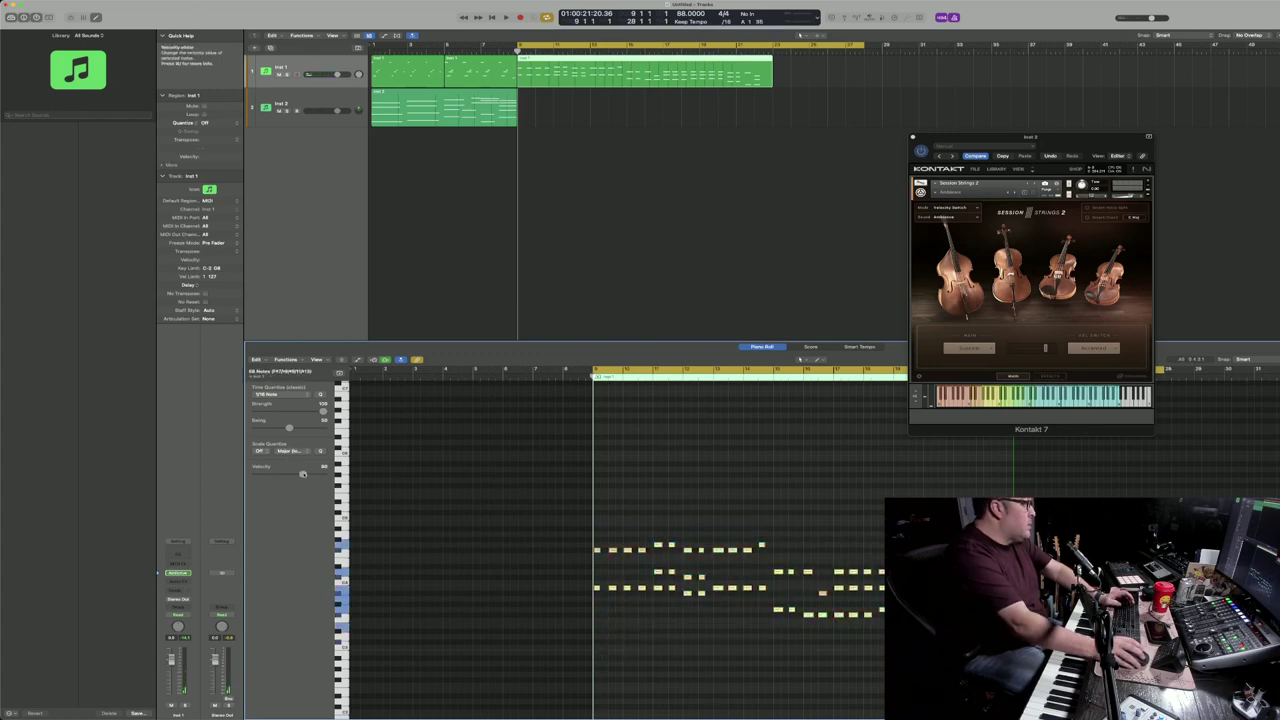
pyautogui.click(283, 394)
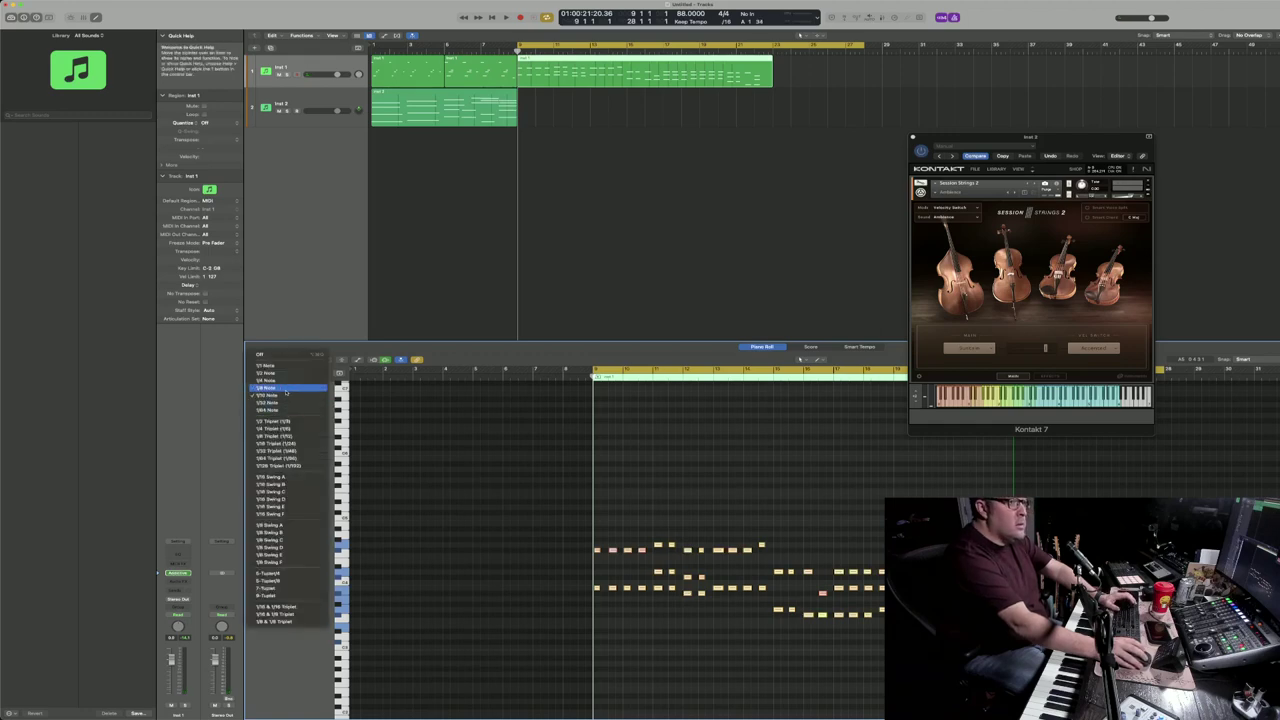
pyautogui.click(286, 391)
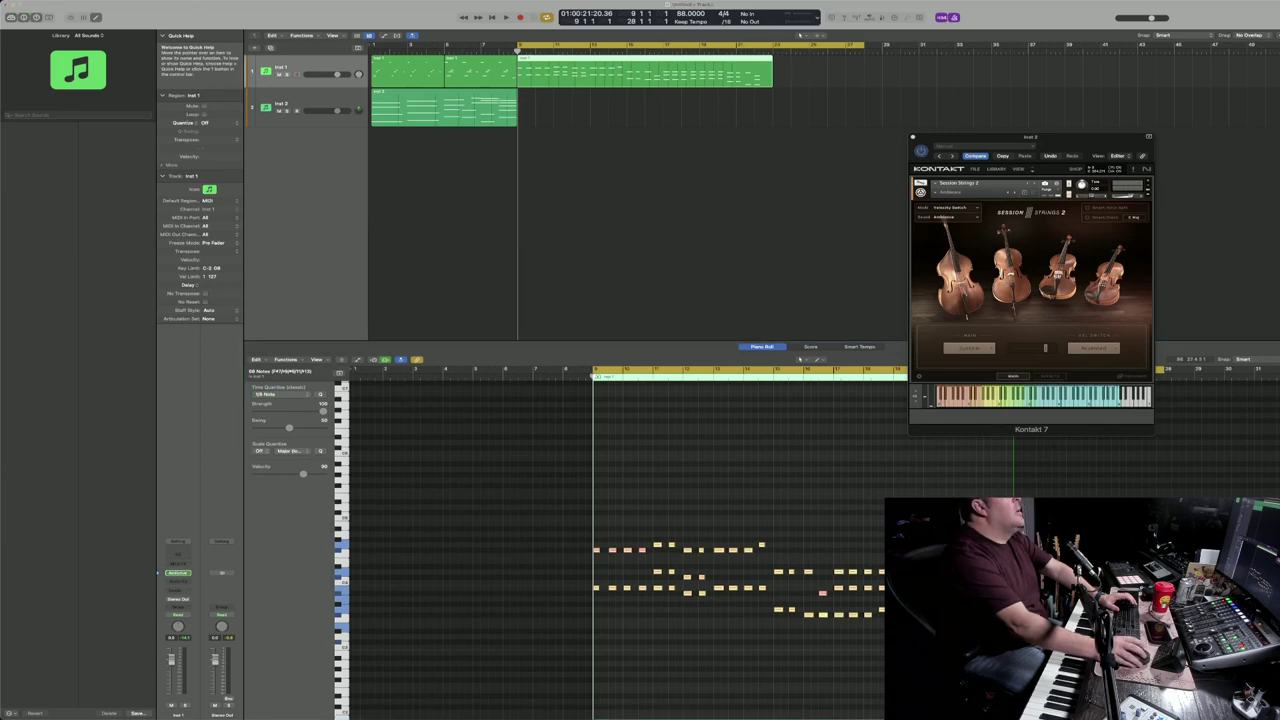
pyautogui.moveTo(1279, 66); pyautogui.dragTo(1242, 55)
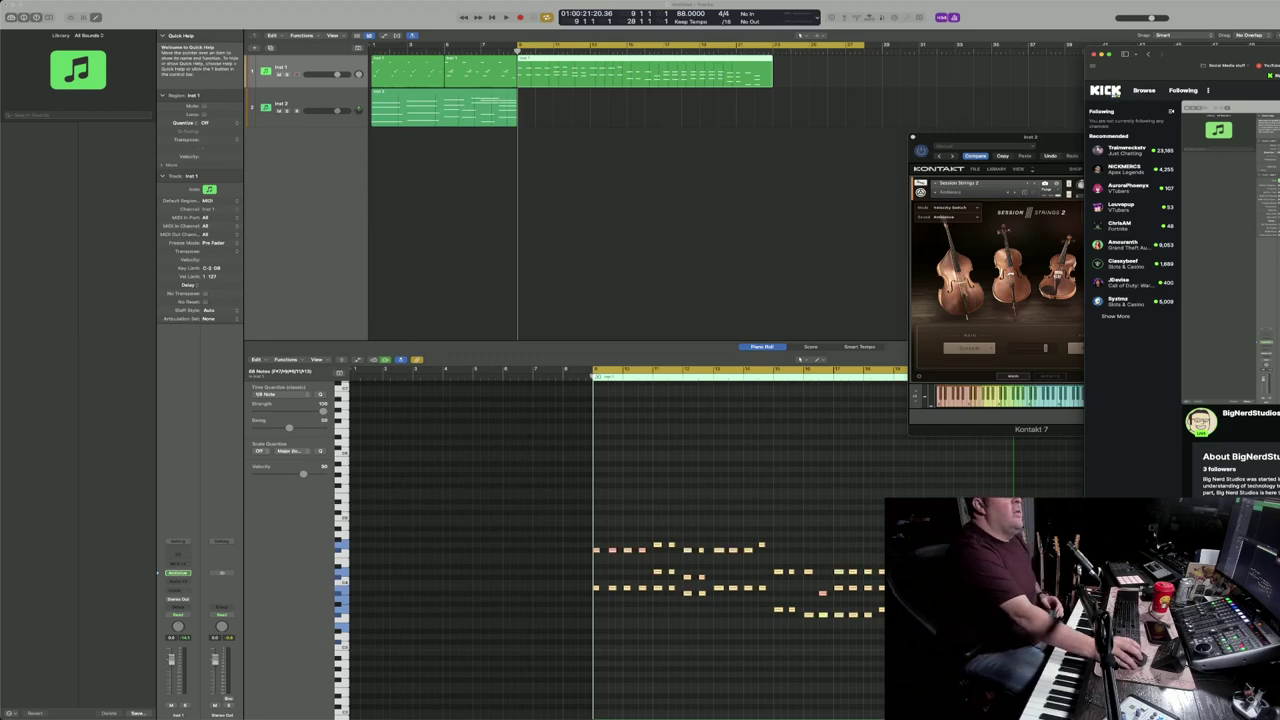
pyautogui.moveTo(1202, 62); pyautogui.dragTo(1210, 58)
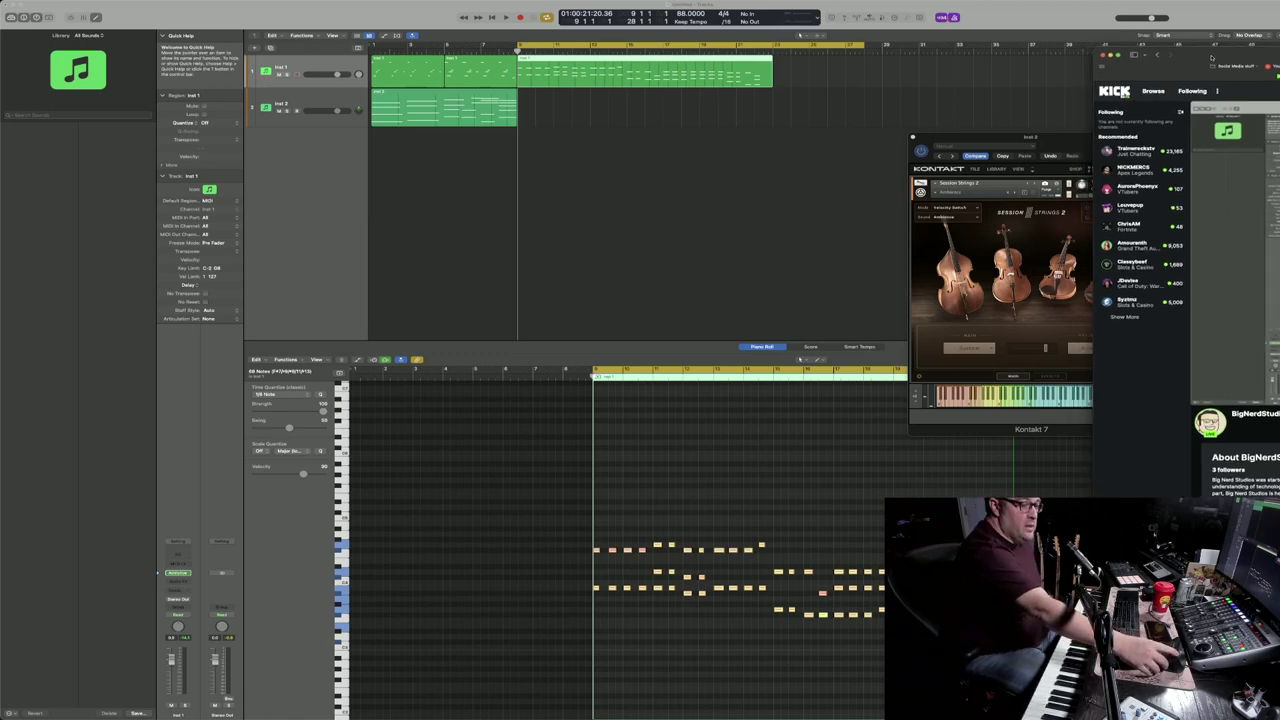
pyautogui.press('super+h')
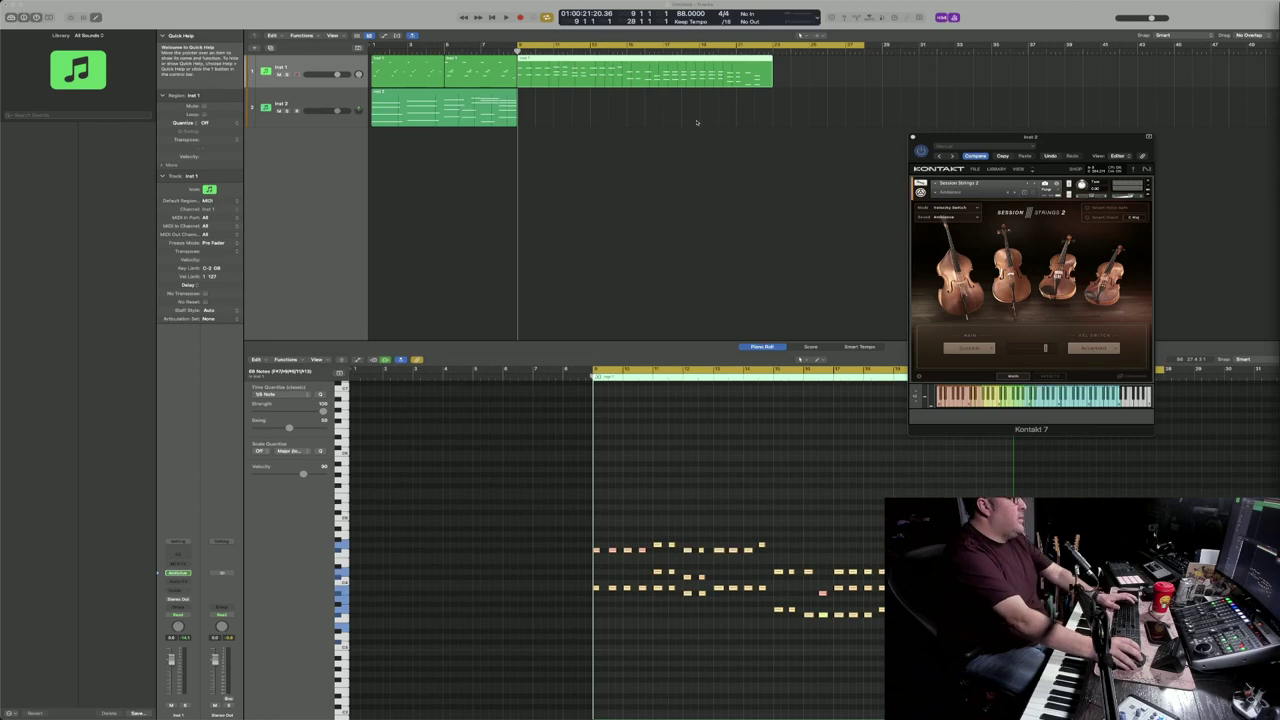
# Step: Play the new piano part and set the velocity of its selected notes to 64 in the Piano Roll
pyautogui.press('space')
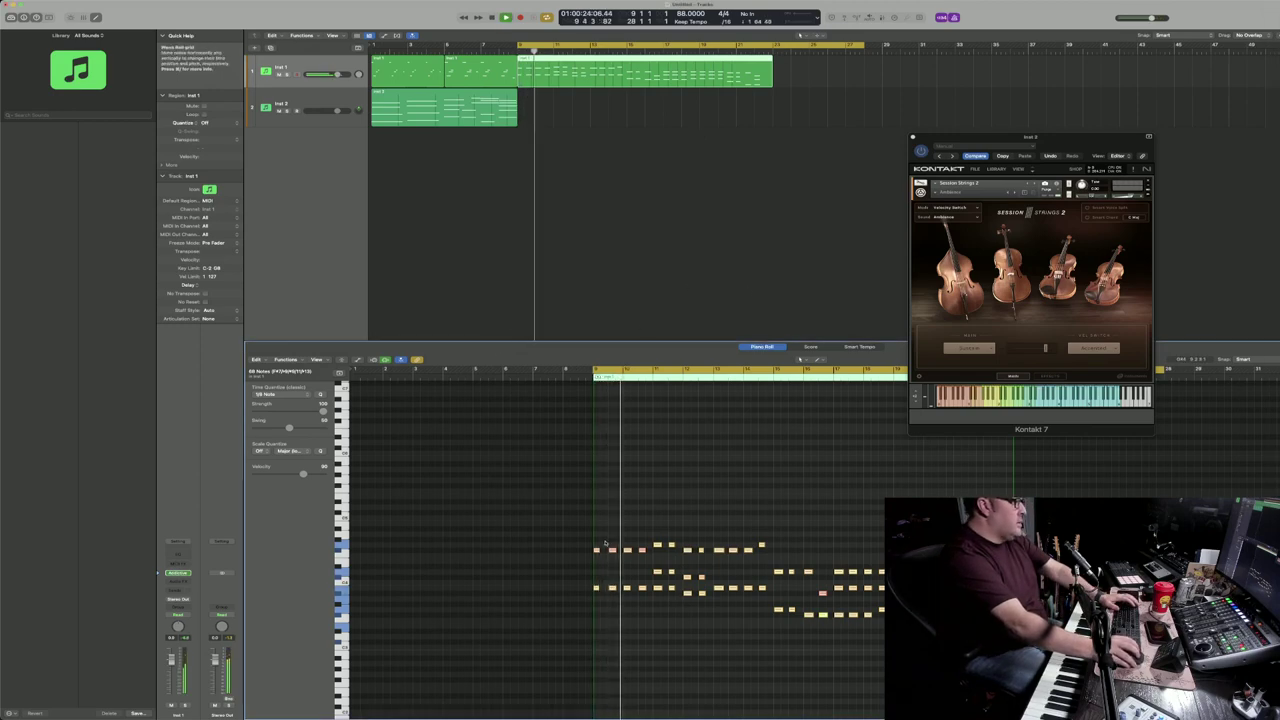
pyautogui.moveTo(593, 541); pyautogui.dragTo(1002, 653)
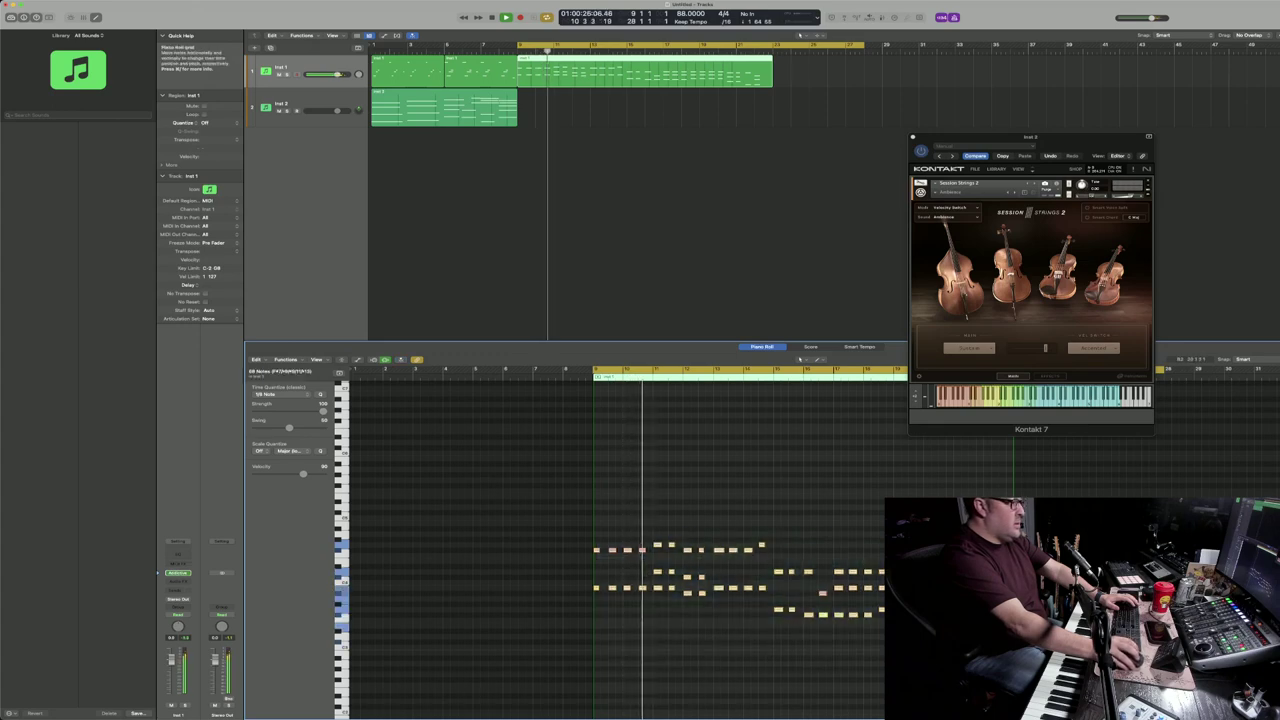
pyautogui.moveTo(303, 475); pyautogui.dragTo(290, 478)
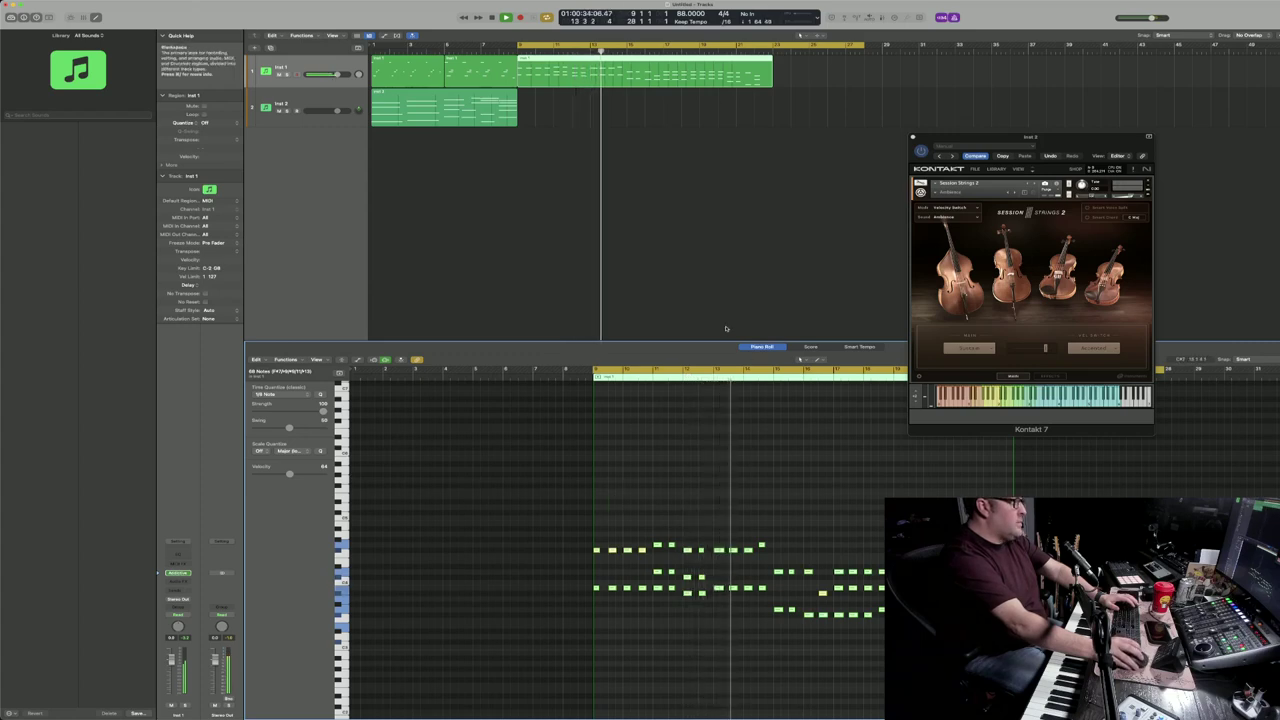
pyautogui.click(809, 70)
pyautogui.press('space')
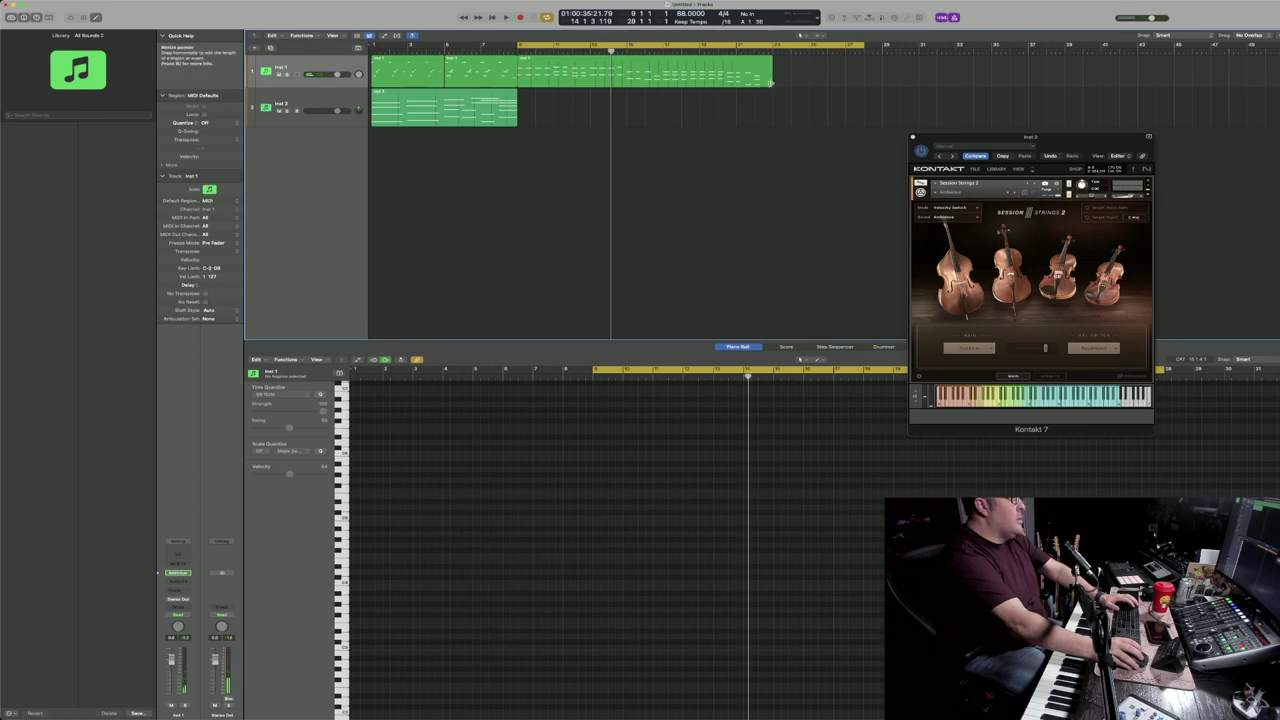
# Step: Turn off cycle mode and audition the end of the new piano region
pyautogui.click(748, 51)
pyautogui.press('c')
pyautogui.press('space')
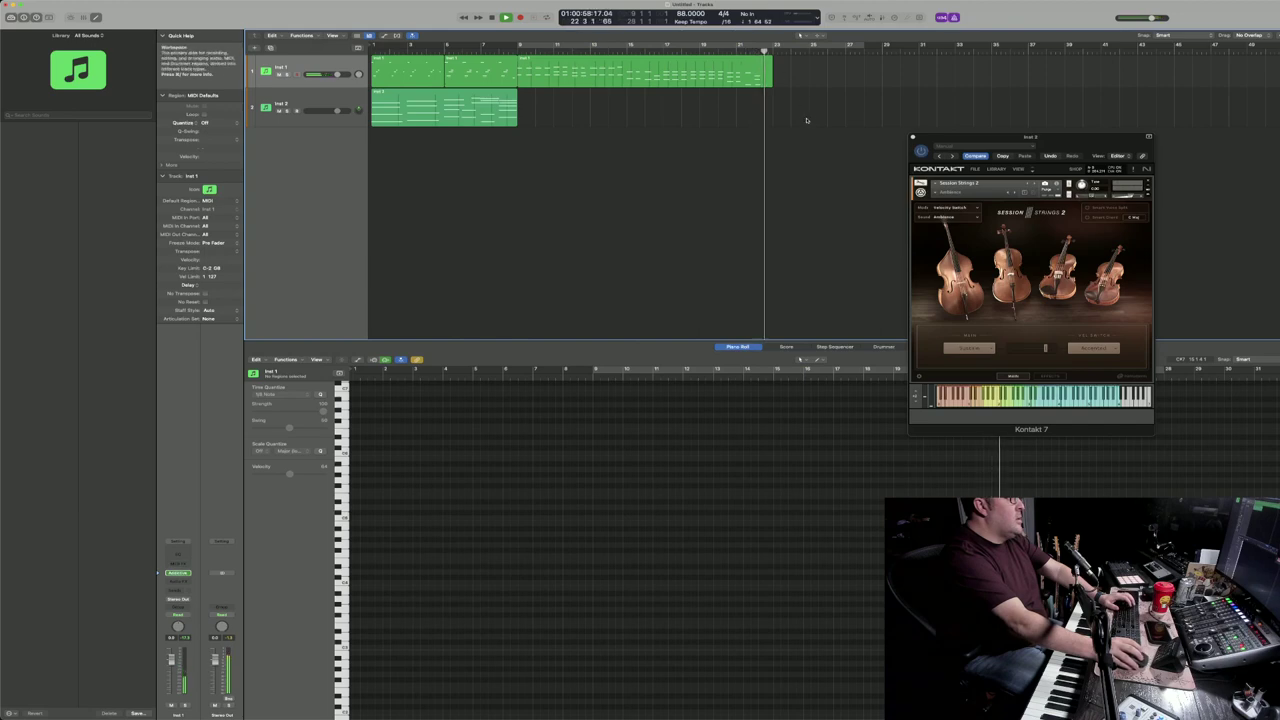
pyautogui.press('space')
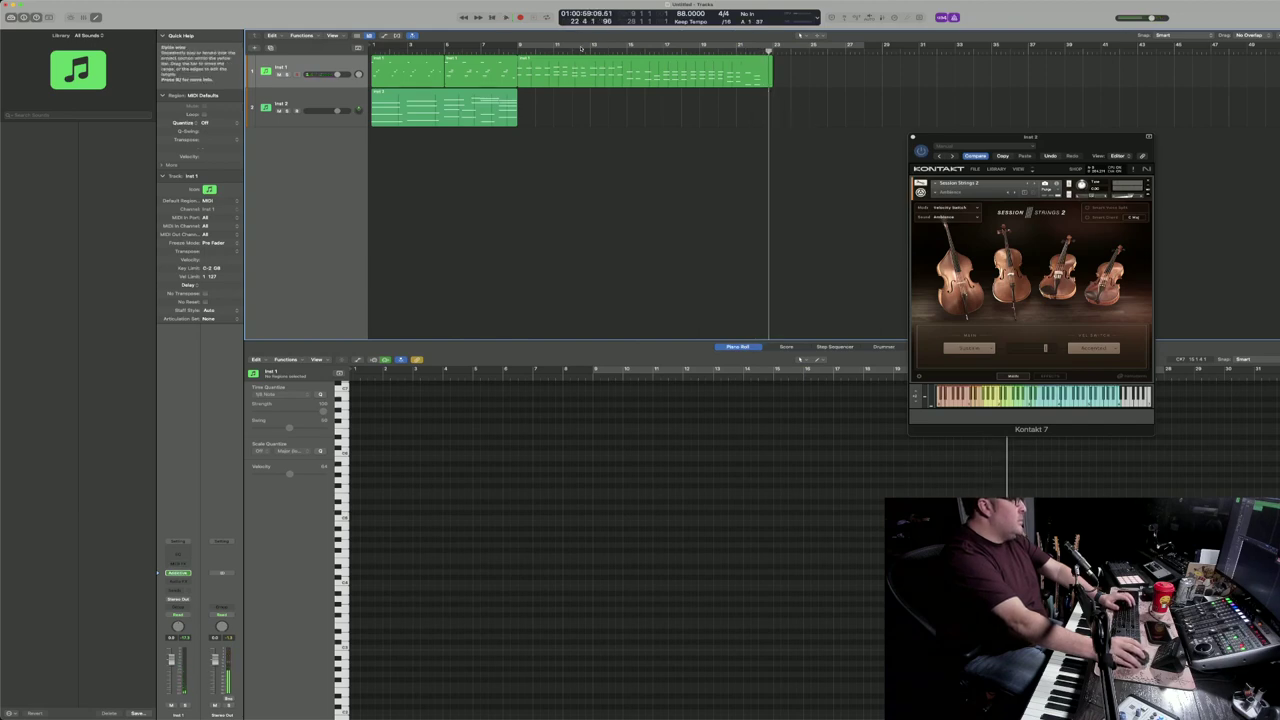
# Step: Turn cycle mode back on, move the cycle range's end to bar 23, and return the playhead to bar 9
pyautogui.click(581, 48)
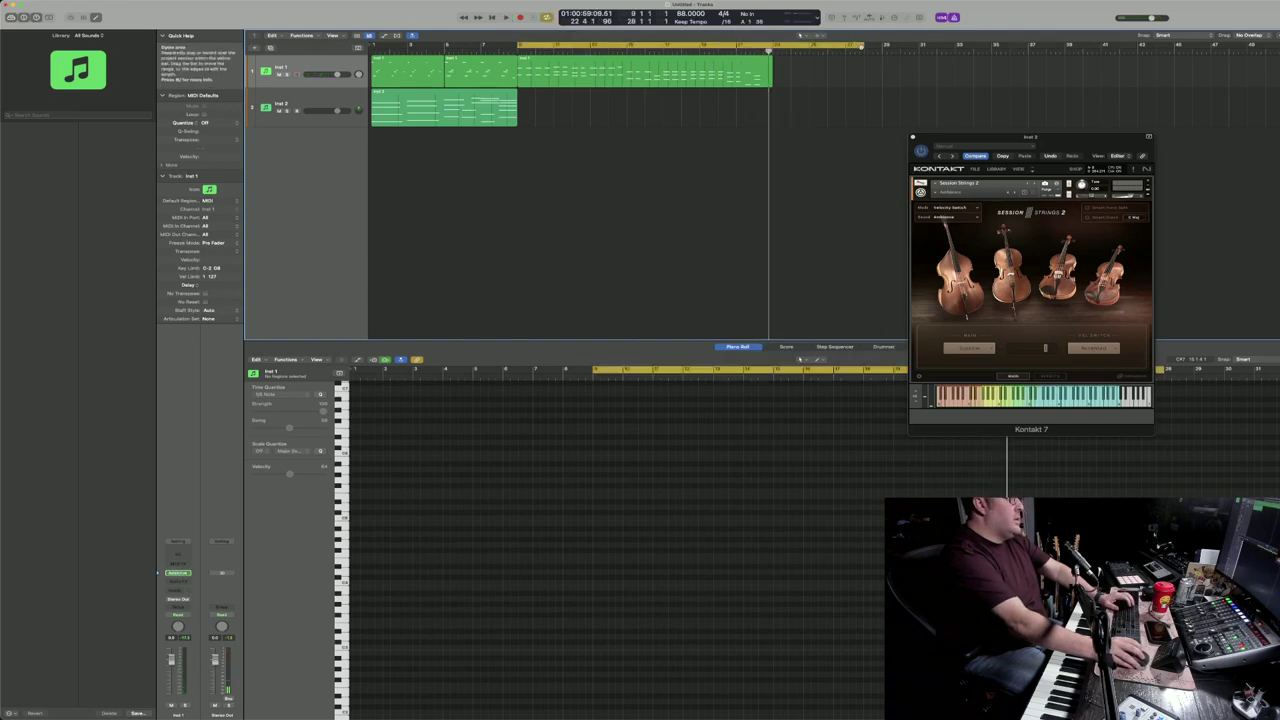
pyautogui.moveTo(860, 46); pyautogui.dragTo(772, 46)
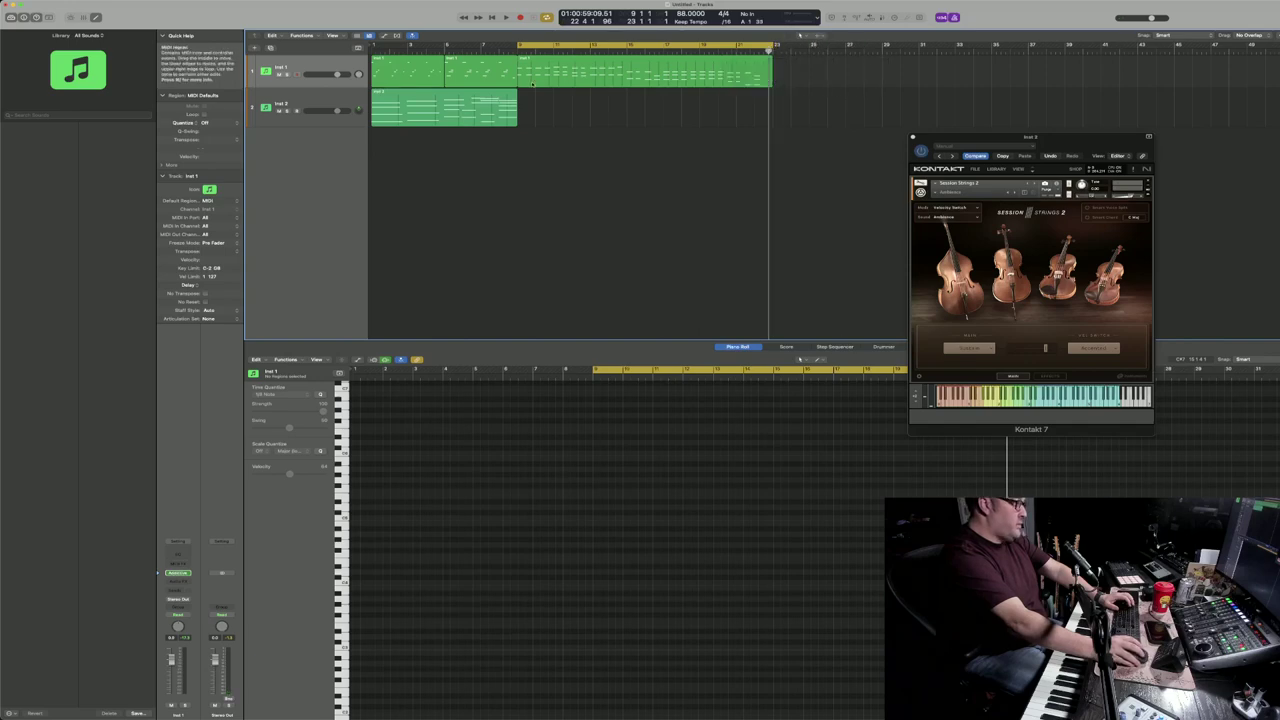
pyautogui.press('Return')
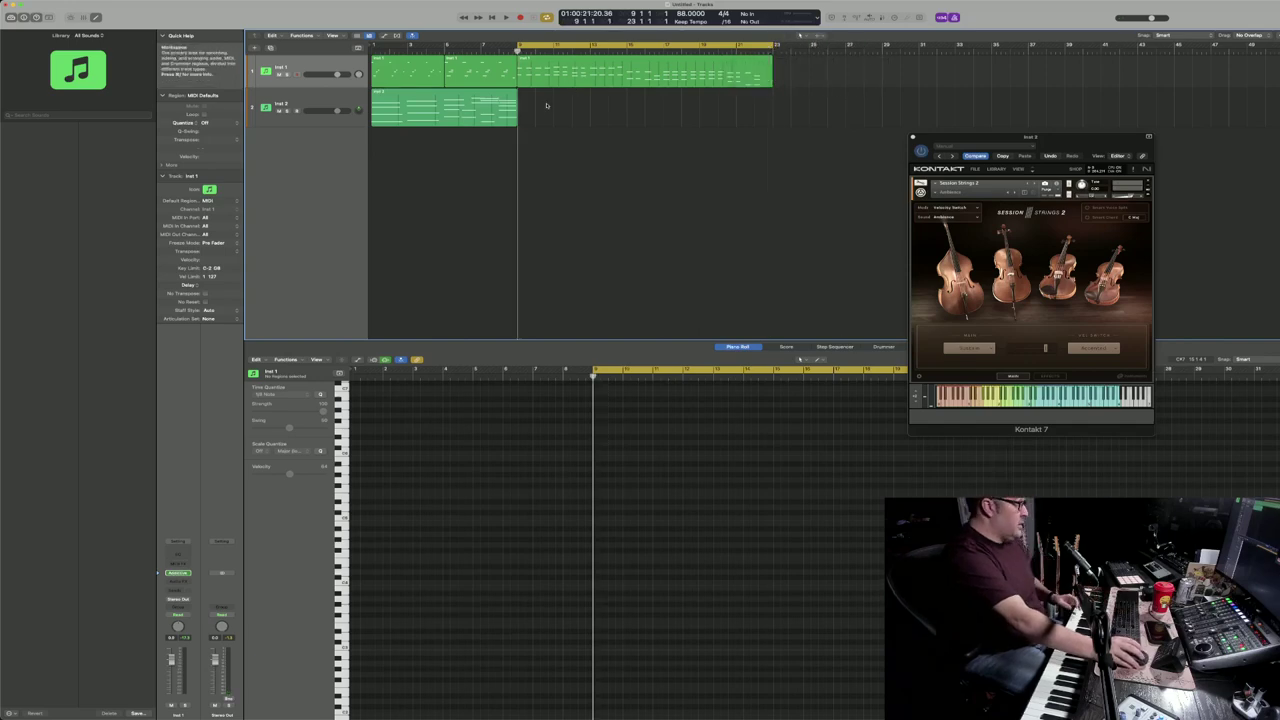
# Step: Record a single-line strings melody on the Inst 2 track from bar 9 to bar 23 and lower one late note in pitch
pyautogui.click(396, 114)
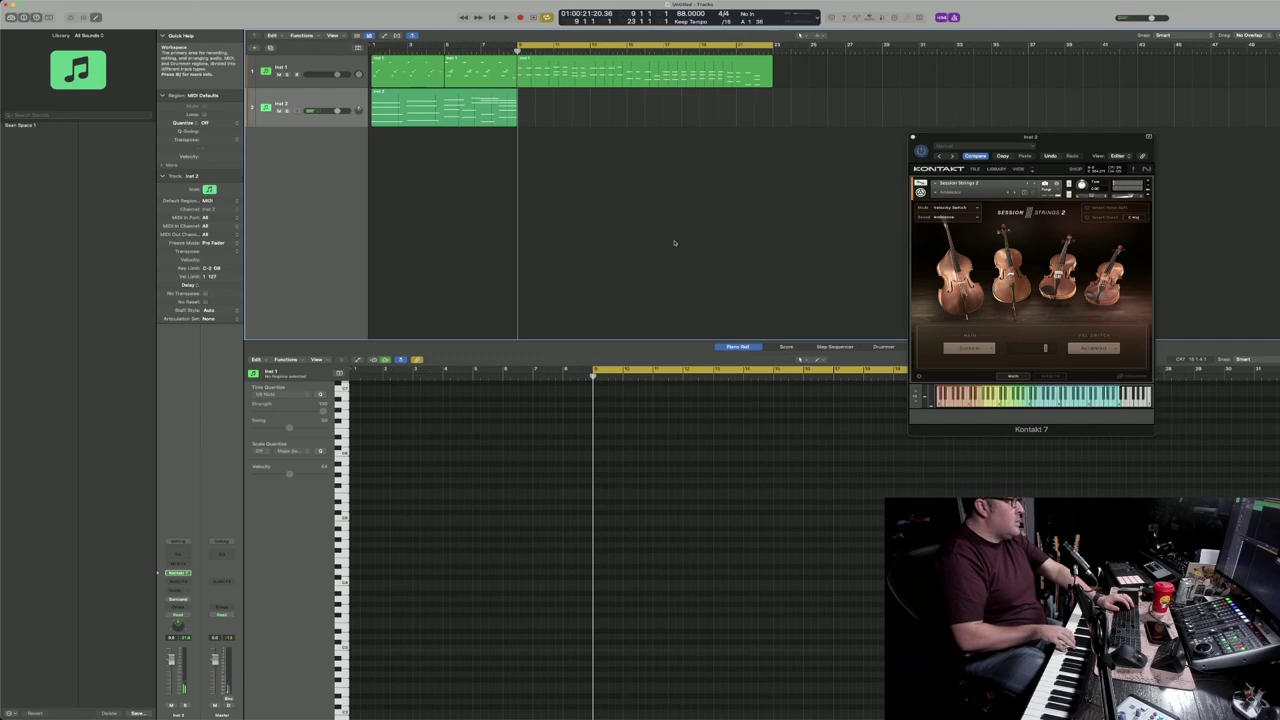
pyautogui.press('space')
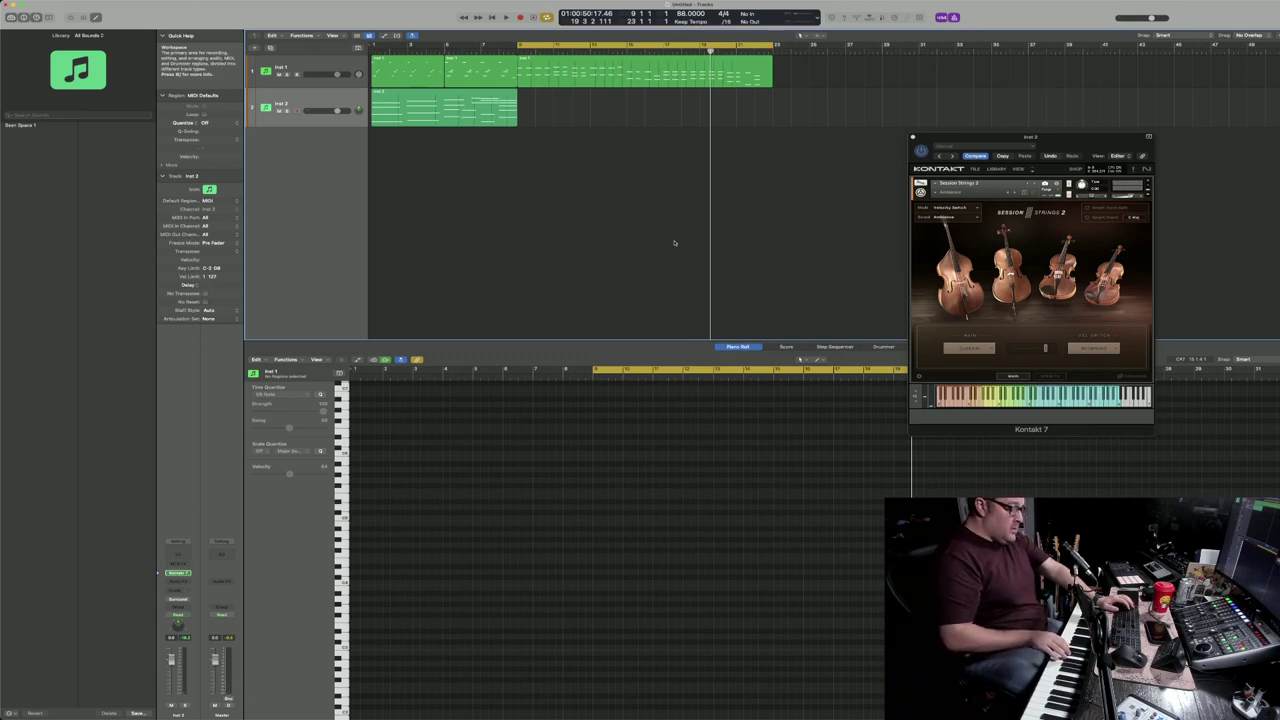
pyautogui.press('r')
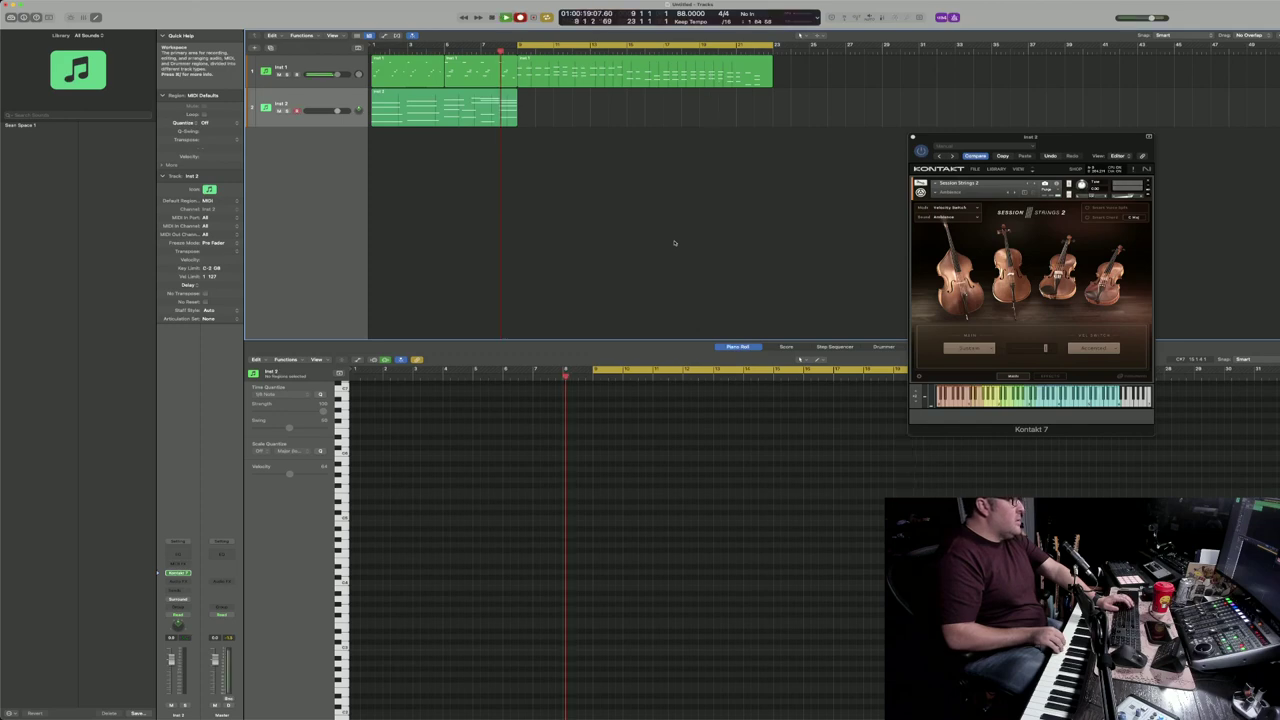
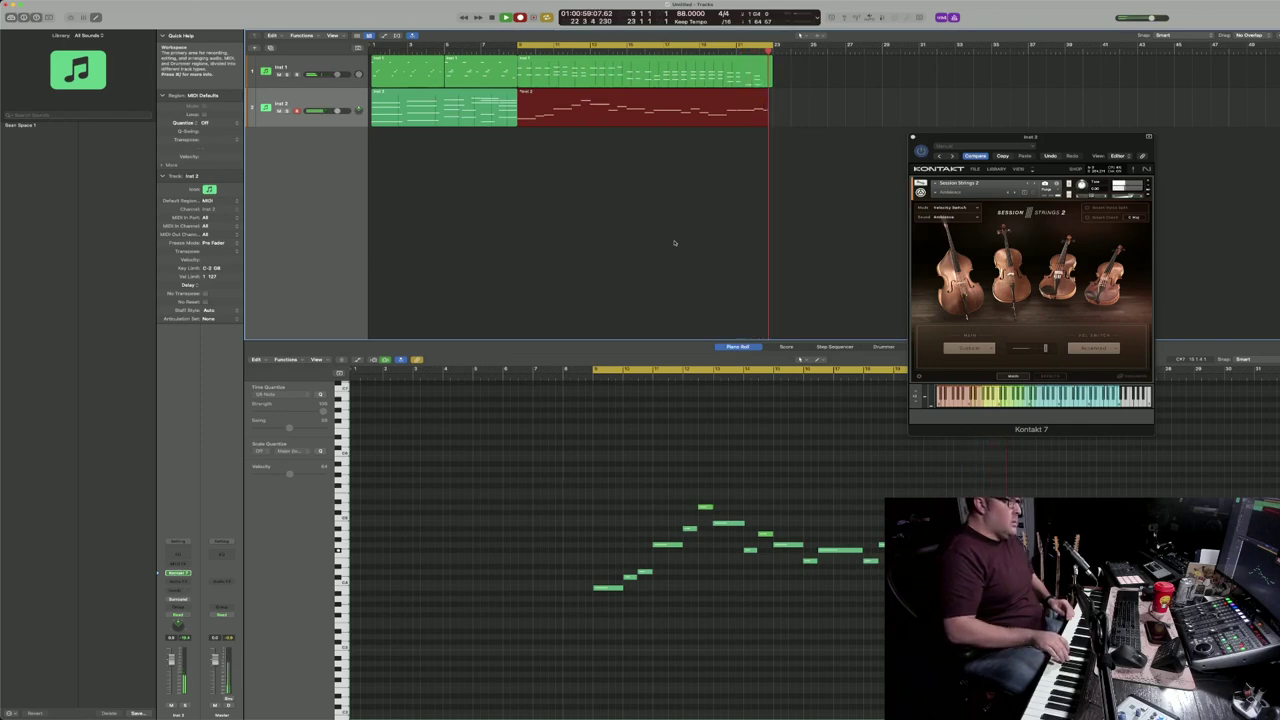
pyautogui.press('space')
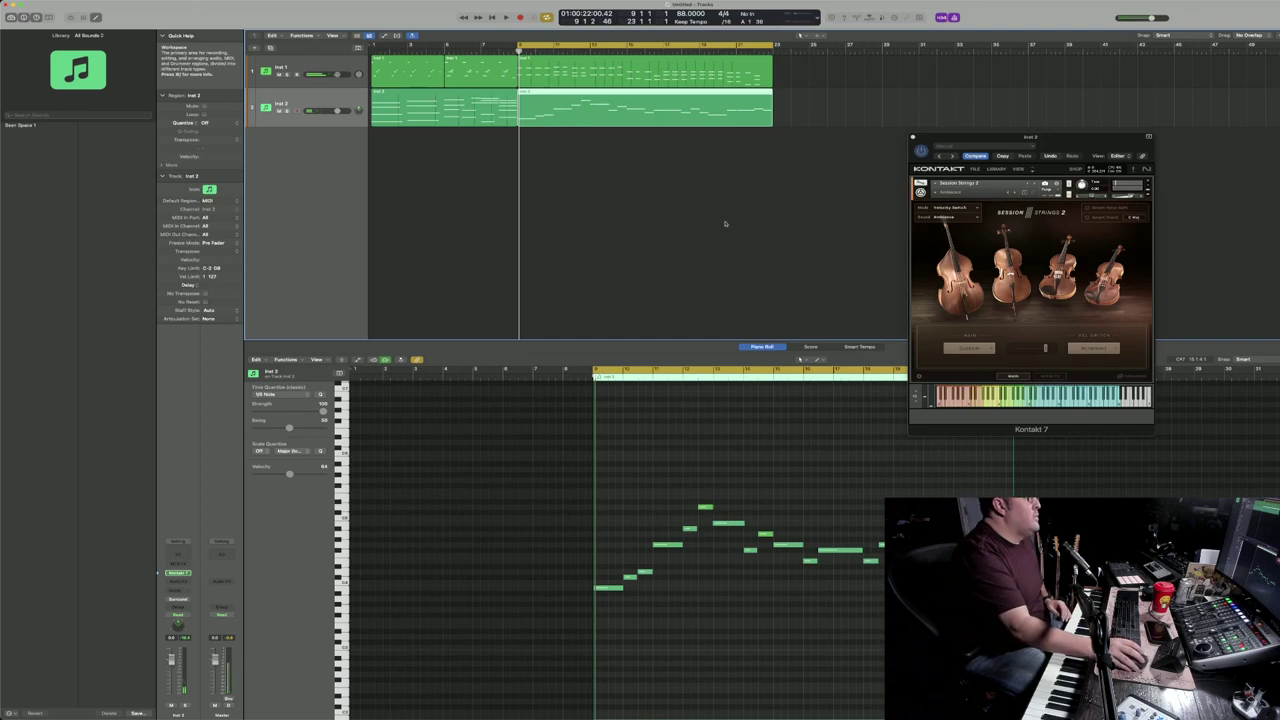
pyautogui.moveTo(965, 550); pyautogui.dragTo(965, 561)
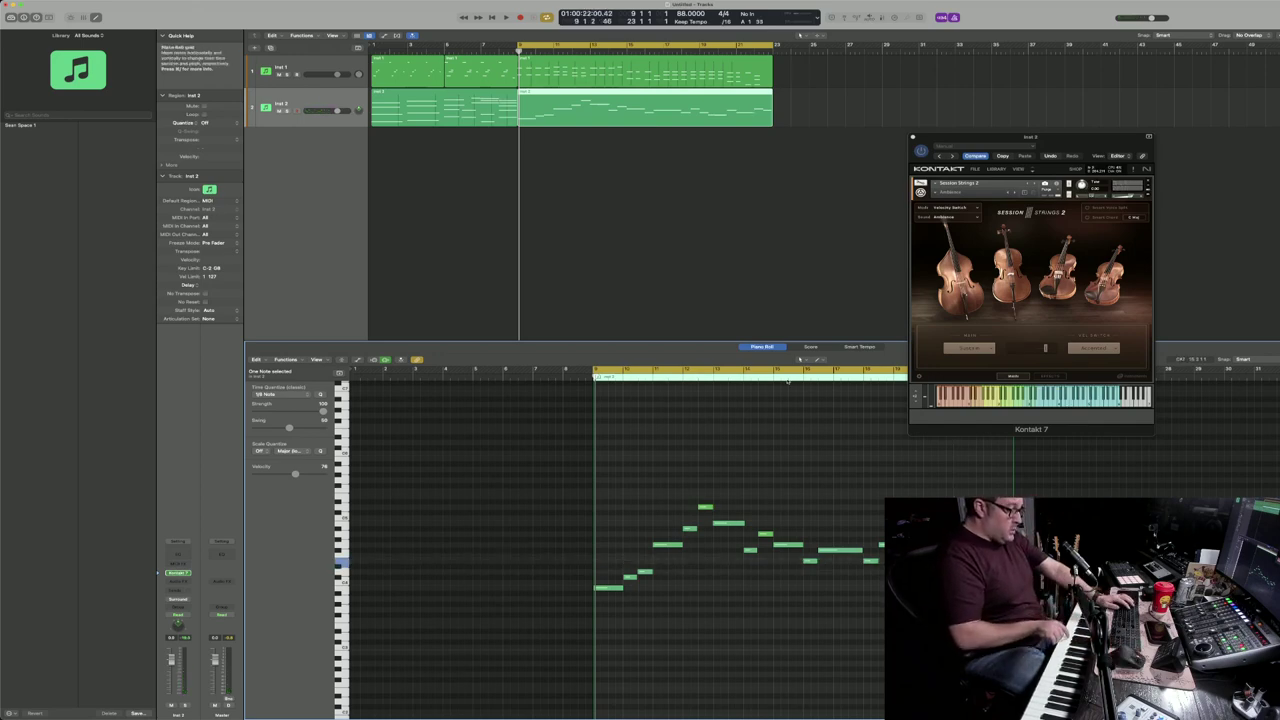
pyautogui.press('r')
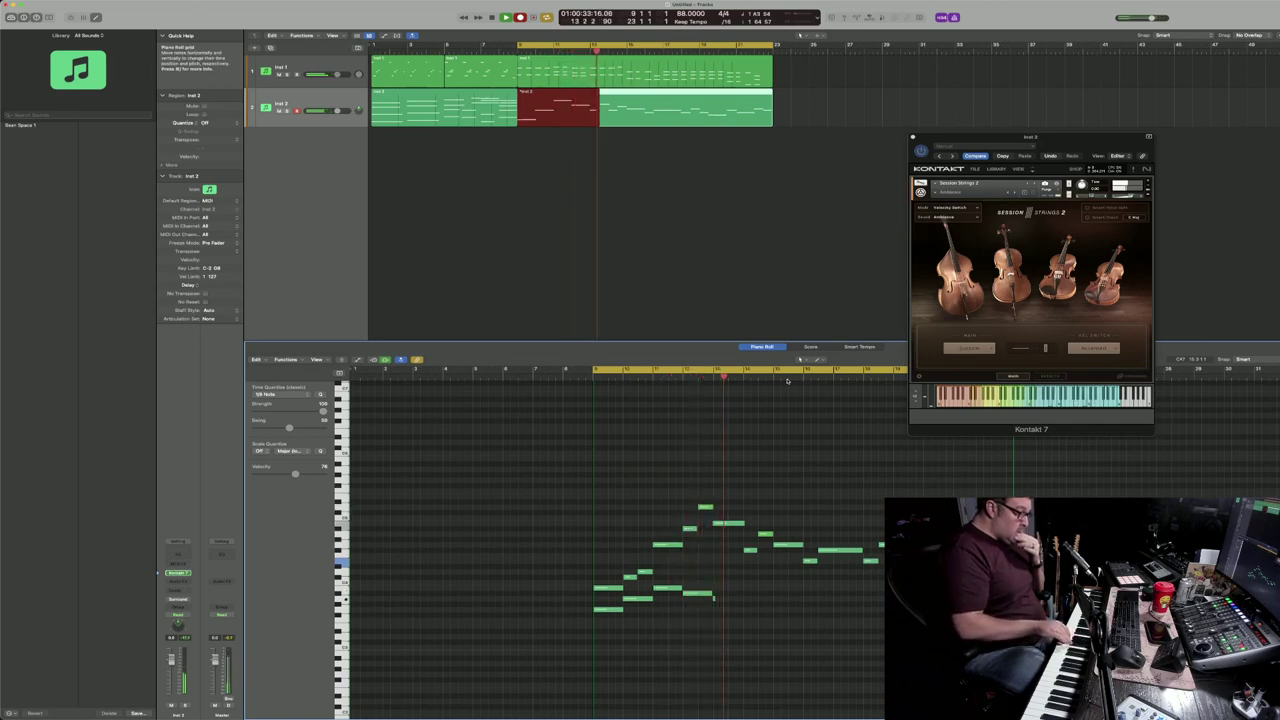
pyautogui.press('space')
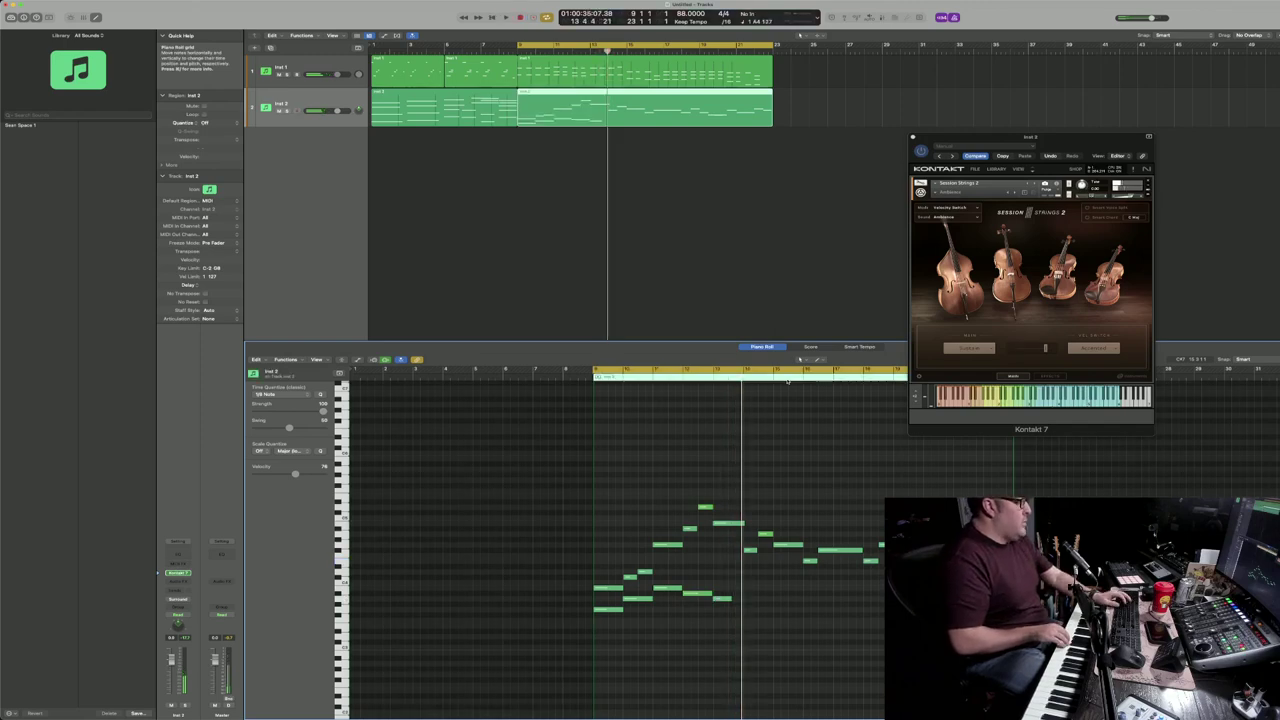
pyautogui.press('super+z')
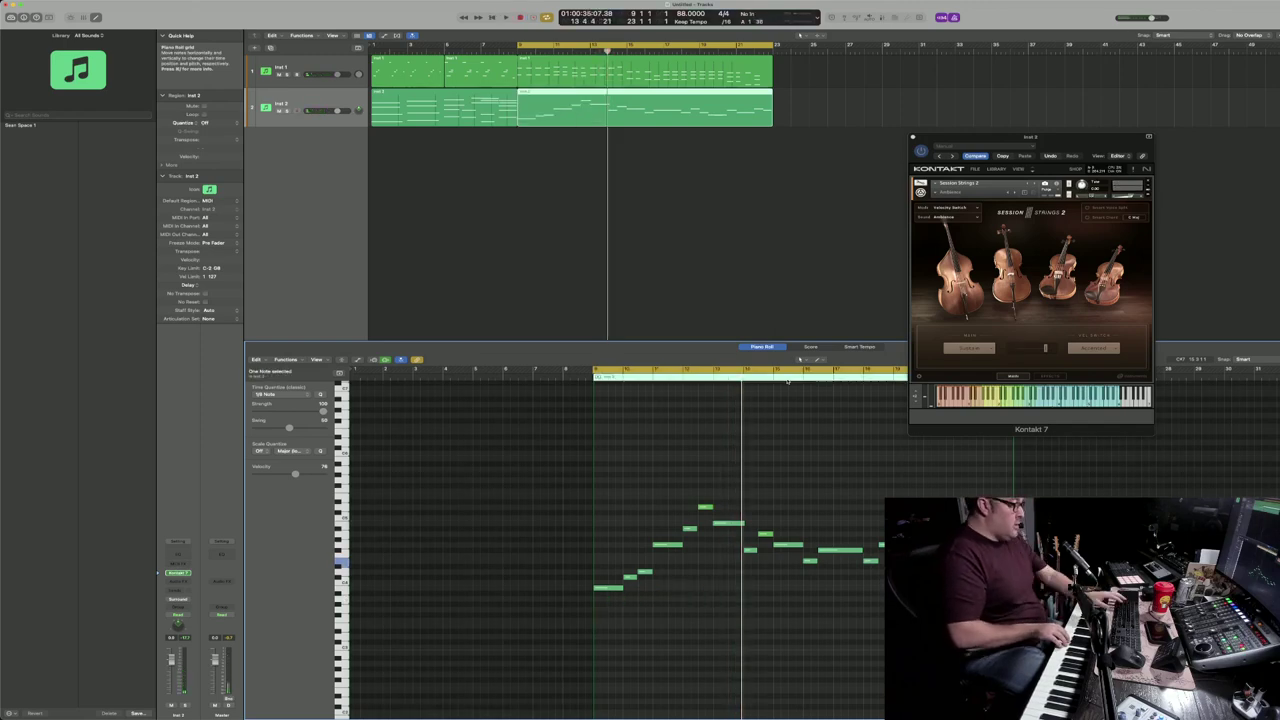
# Step: Overdub lower harmony notes on the strings region from bar 9 to bar 23 and play back its opening bars
pyautogui.press('r')
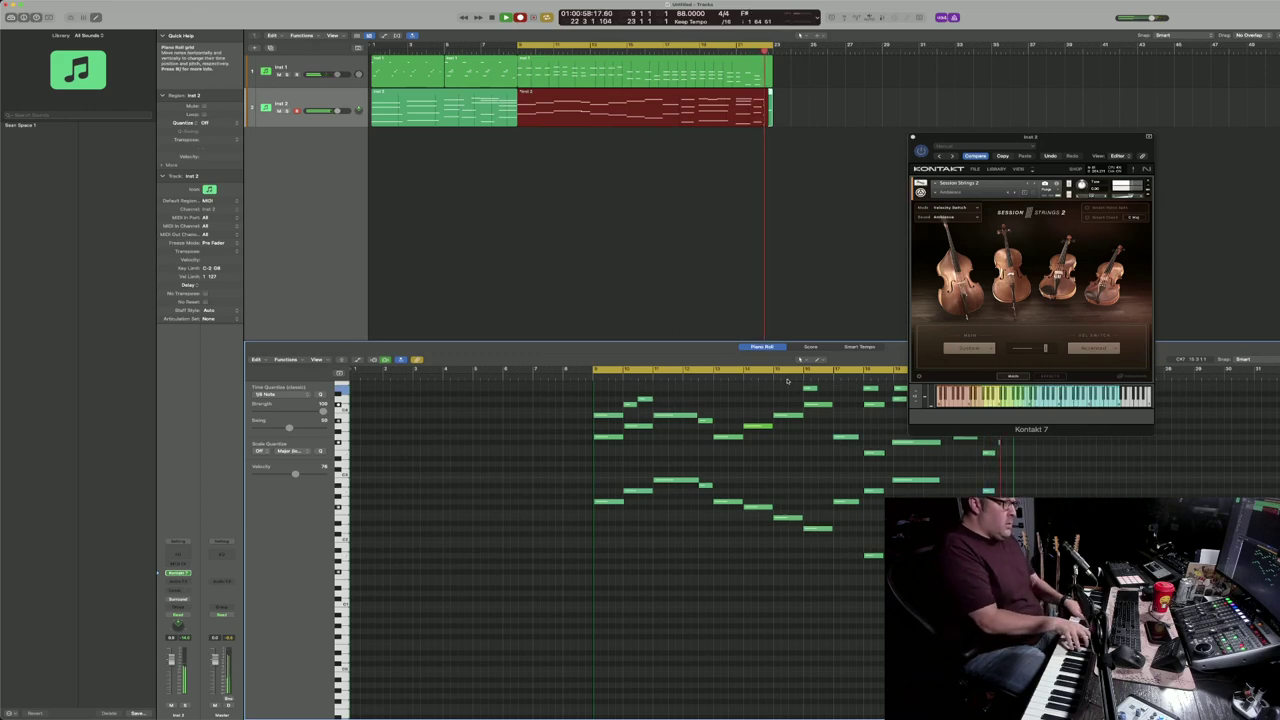
pyautogui.press('space')
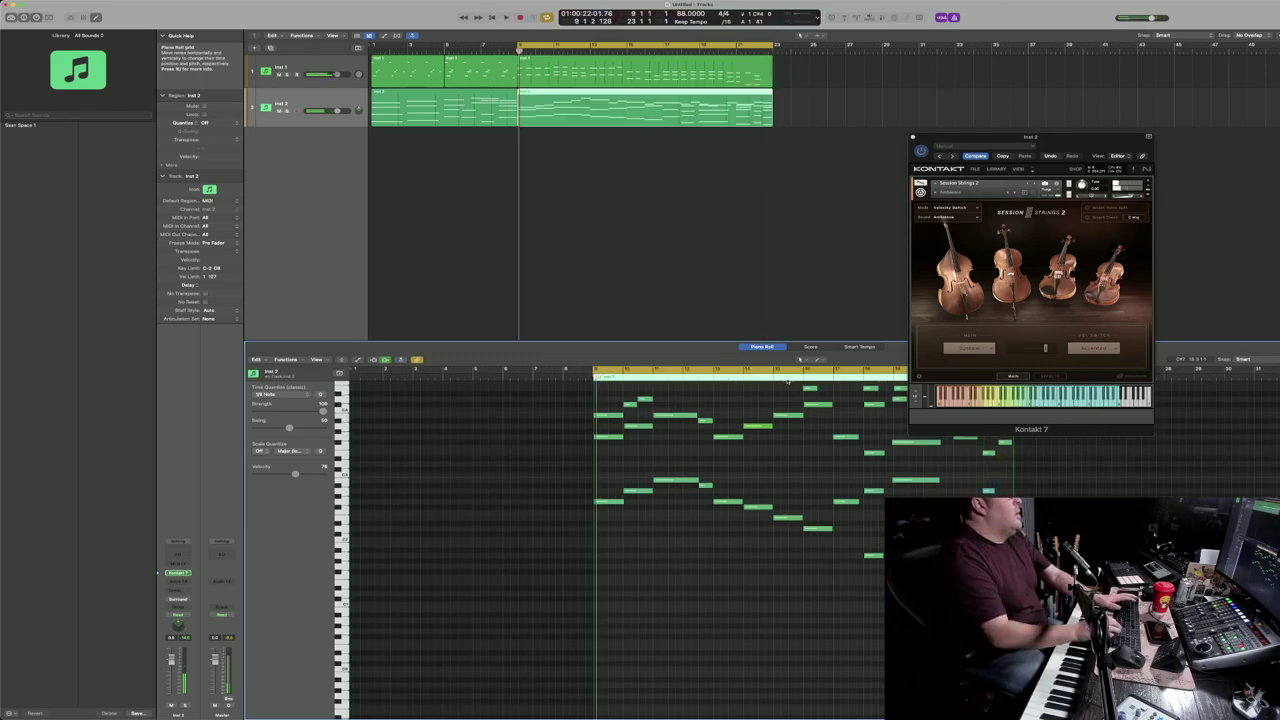
pyautogui.press('space')
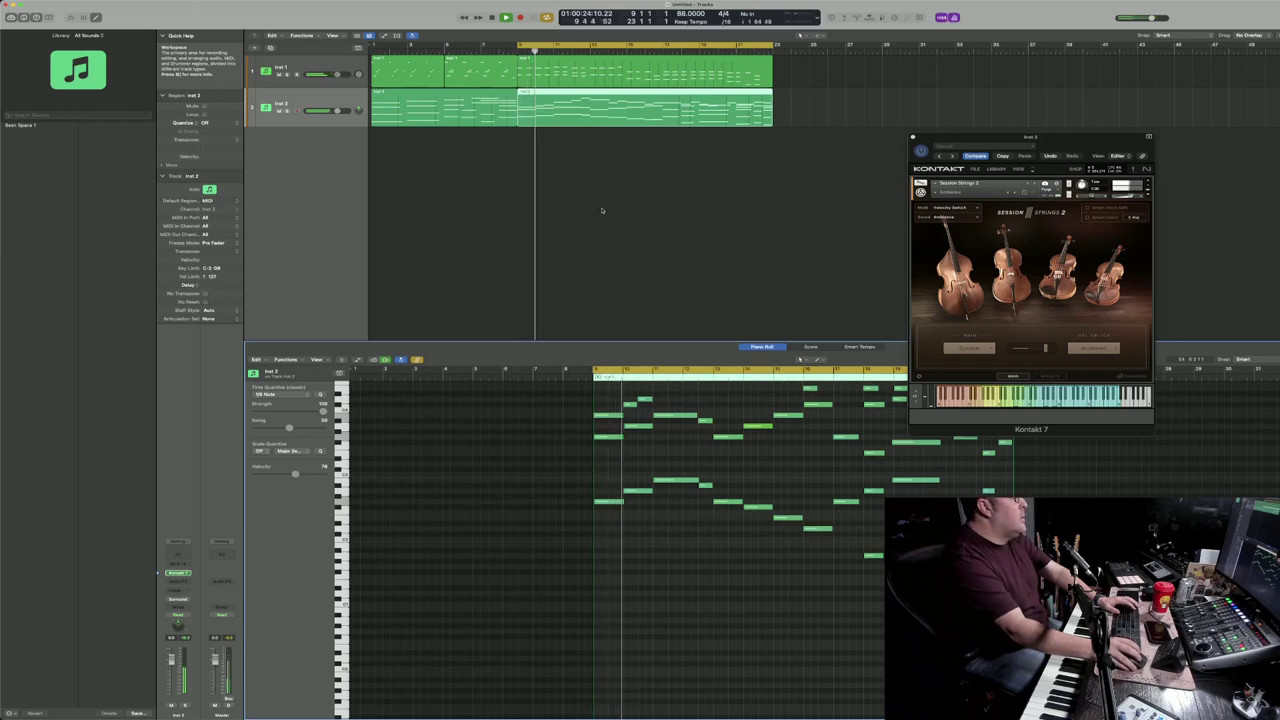
pyautogui.press('space')
# Step: Select all notes of the new strings region in the Piano Roll and reduce their velocity to about 60 during playback
pyautogui.scroll(3, 643, 573)
pyautogui.scroll(2, 643, 573)
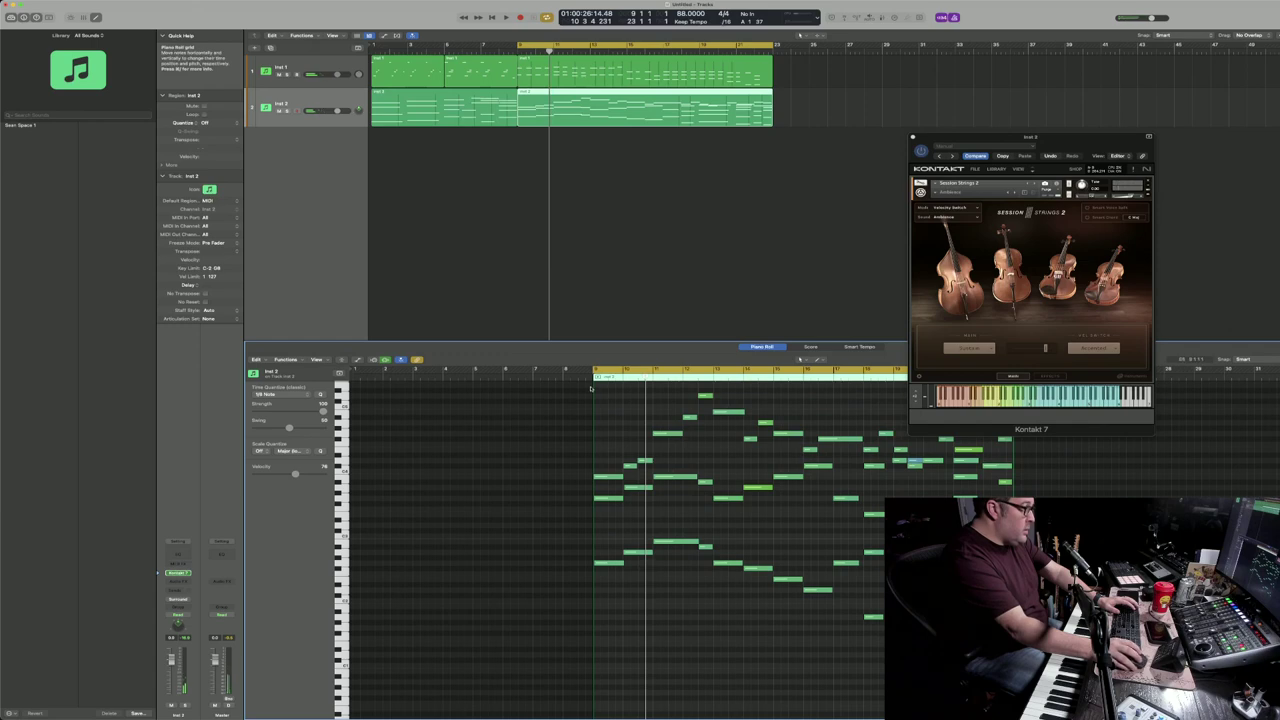
pyautogui.moveTo(598, 388); pyautogui.dragTo(1000, 650)
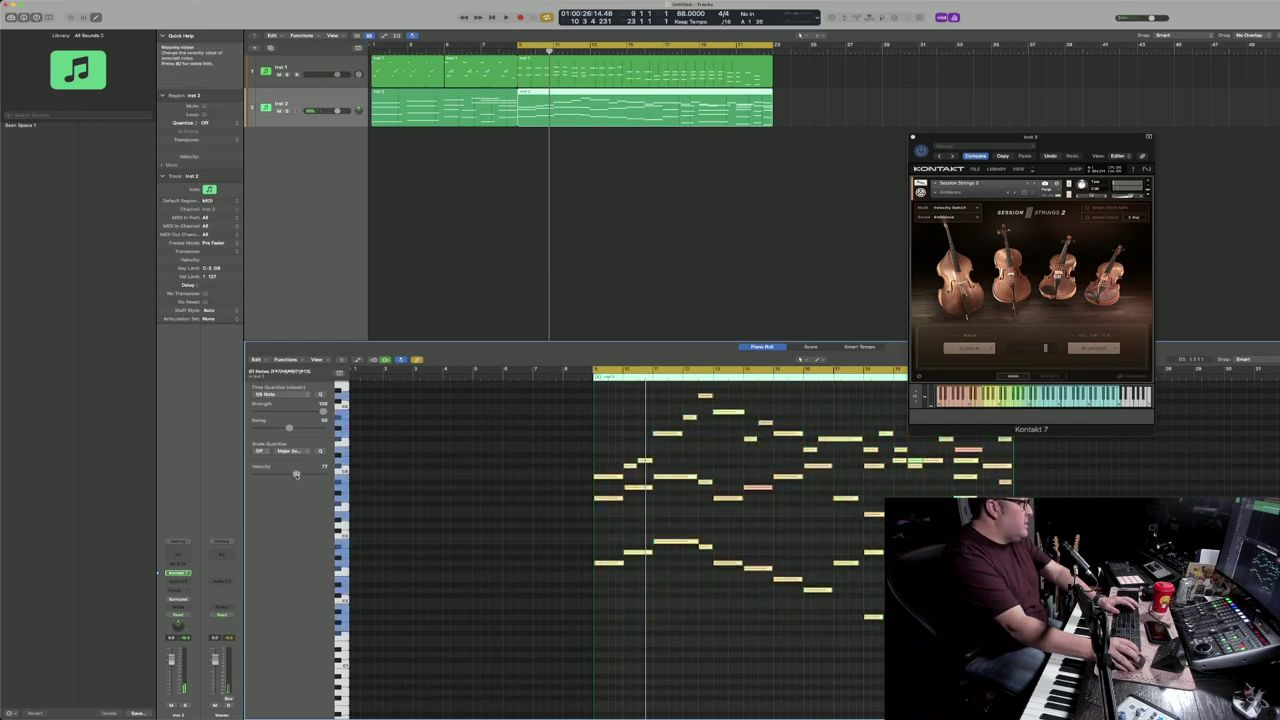
pyautogui.moveTo(297, 474); pyautogui.dragTo(288, 476)
pyautogui.press('space')
pyautogui.moveTo(290, 475); pyautogui.dragTo(282, 475)
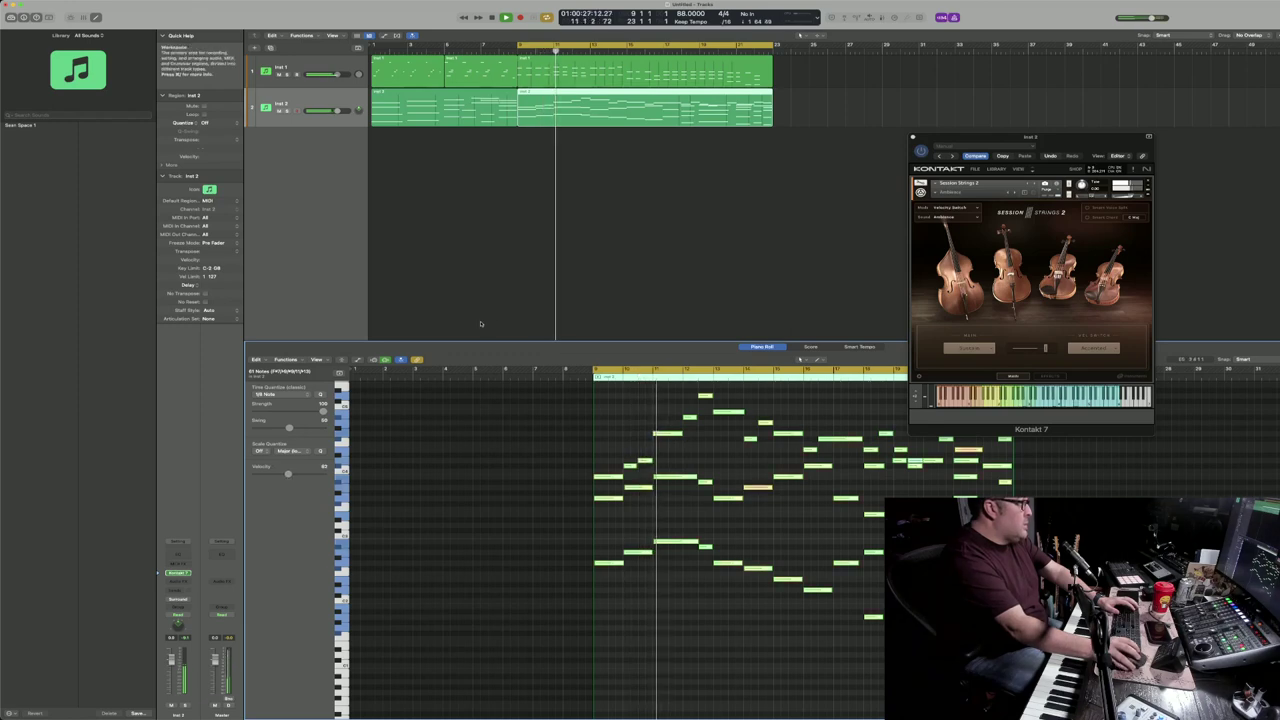
# Step: Lower the strings track's volume and set its output to Stereo Output in the Mixer while the section plays
pyautogui.click(534, 75)
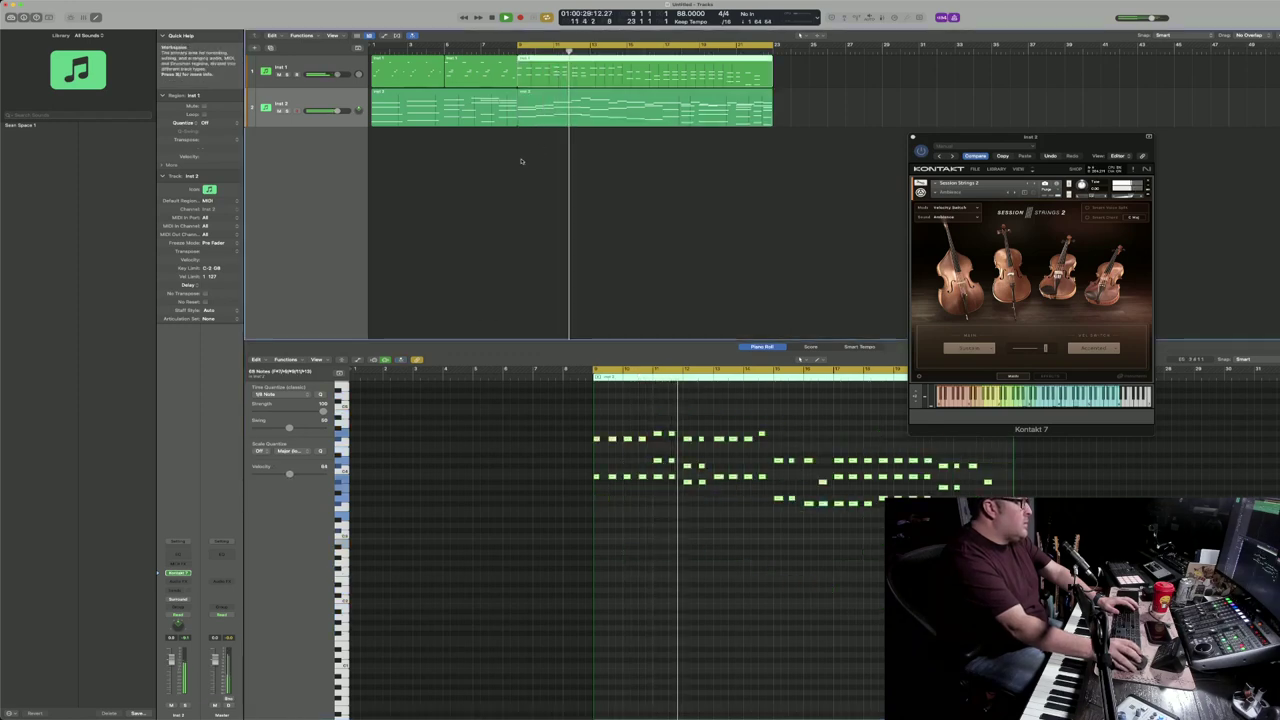
pyautogui.moveTo(337, 111); pyautogui.dragTo(335, 111)
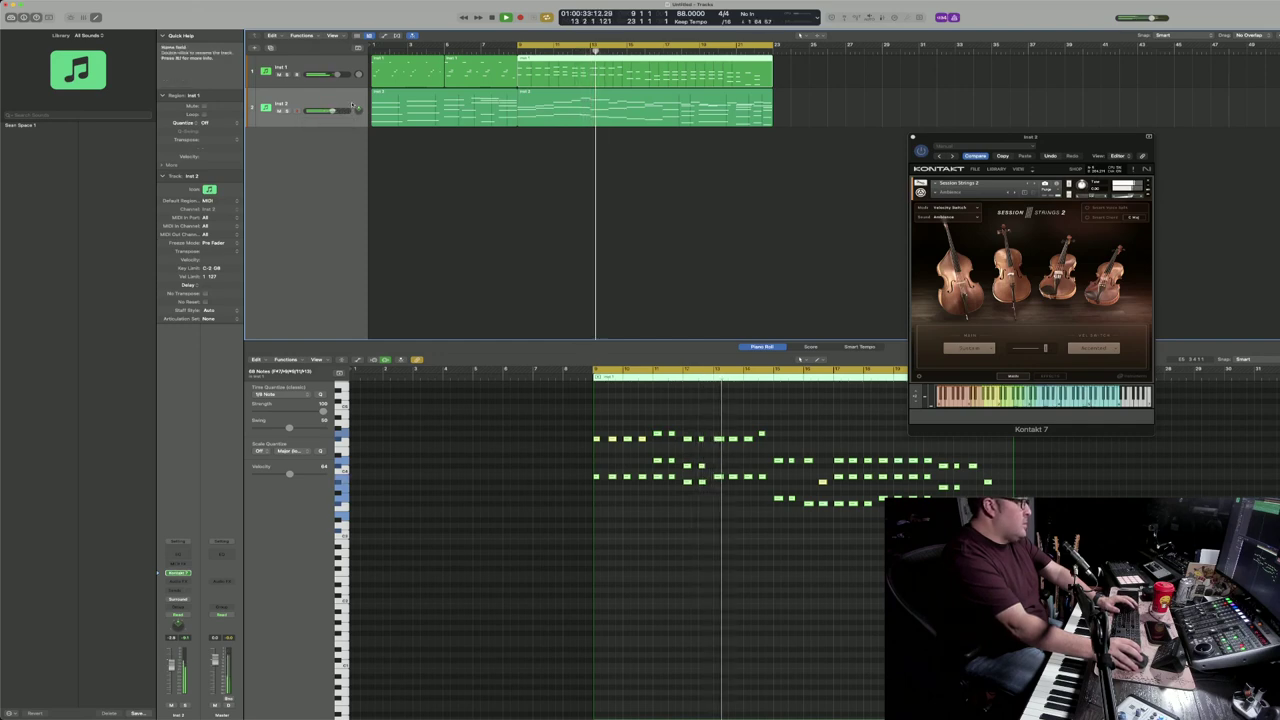
pyautogui.press('x')
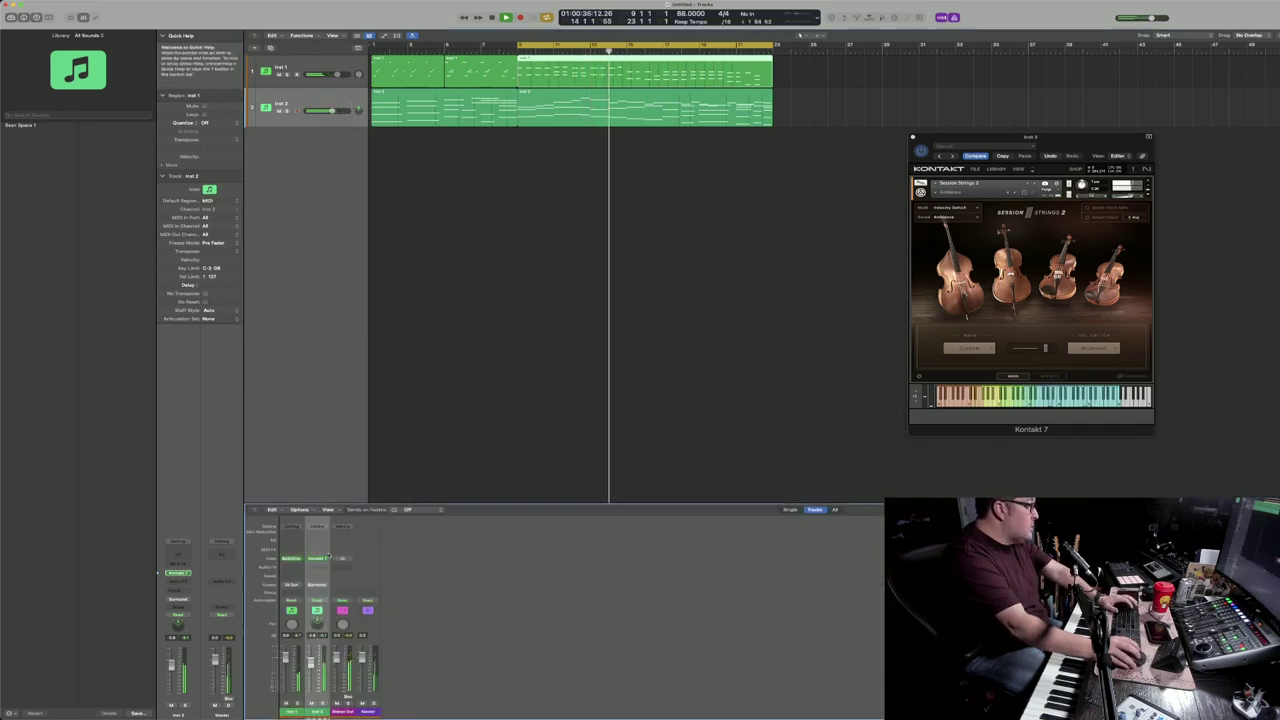
pyautogui.click(317, 584)
pyautogui.moveTo(335, 607)
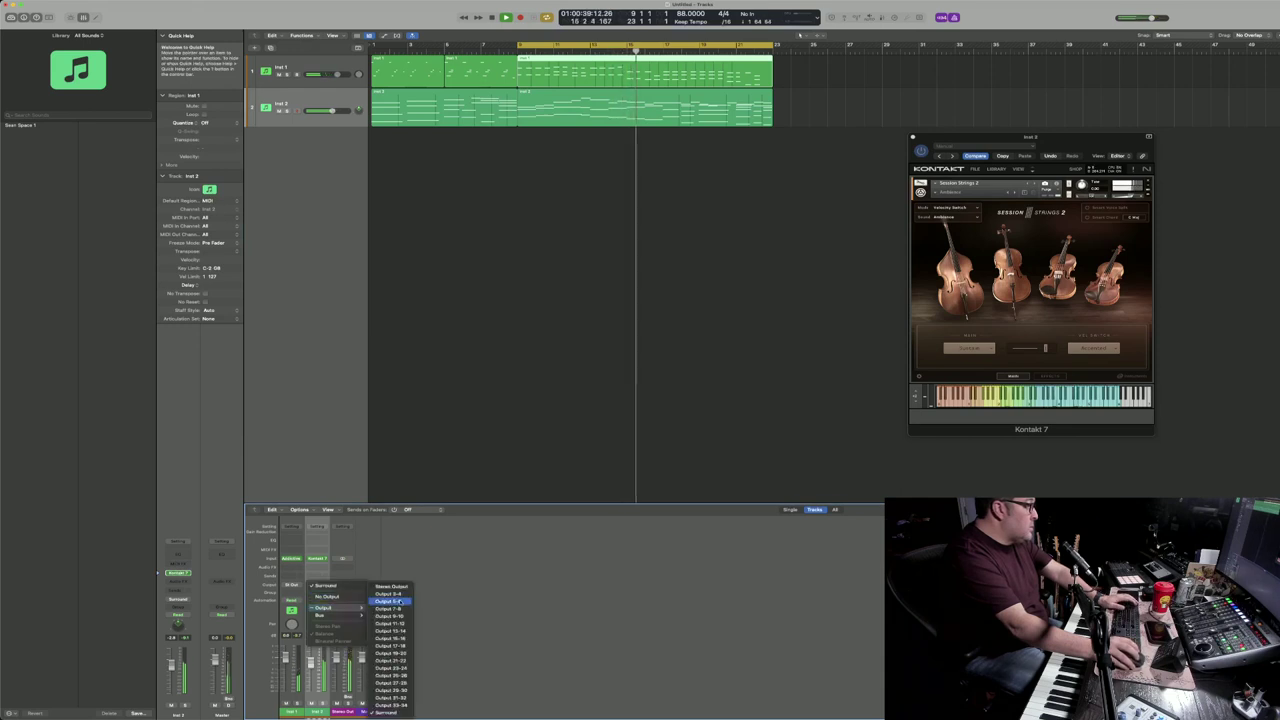
pyautogui.click(401, 590)
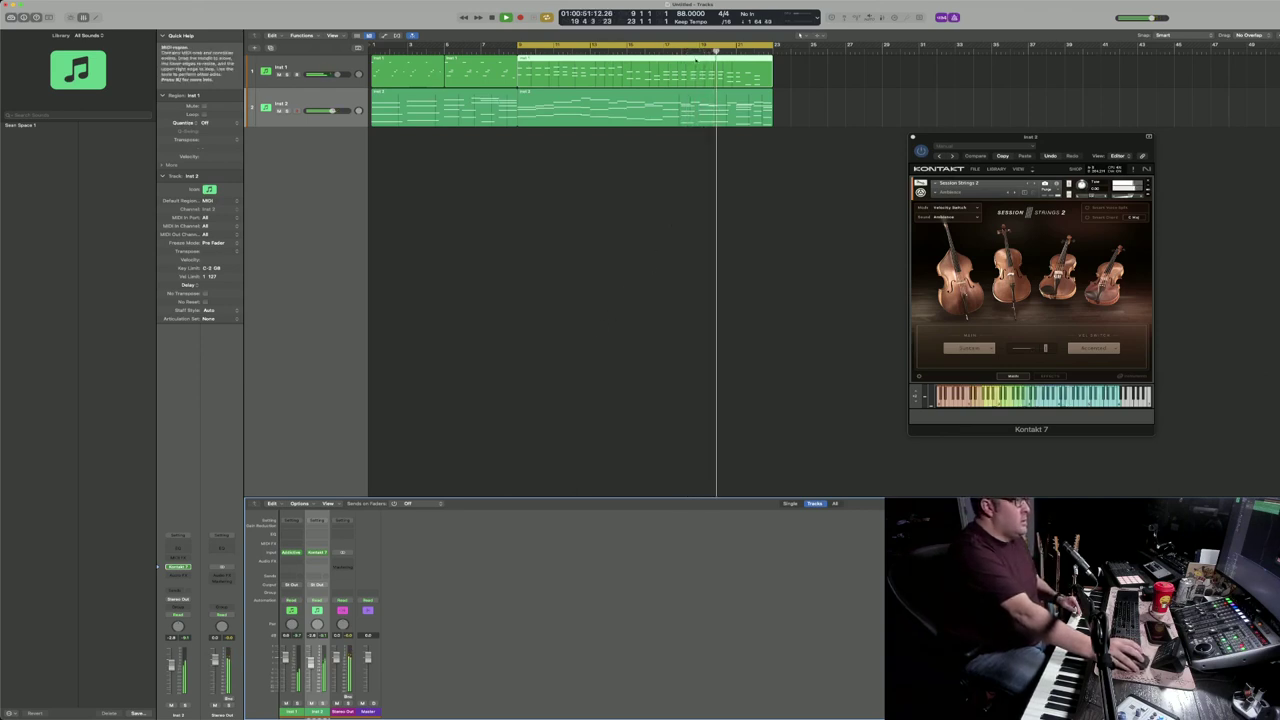
pyautogui.moveTo(332, 112); pyautogui.dragTo(327, 111)
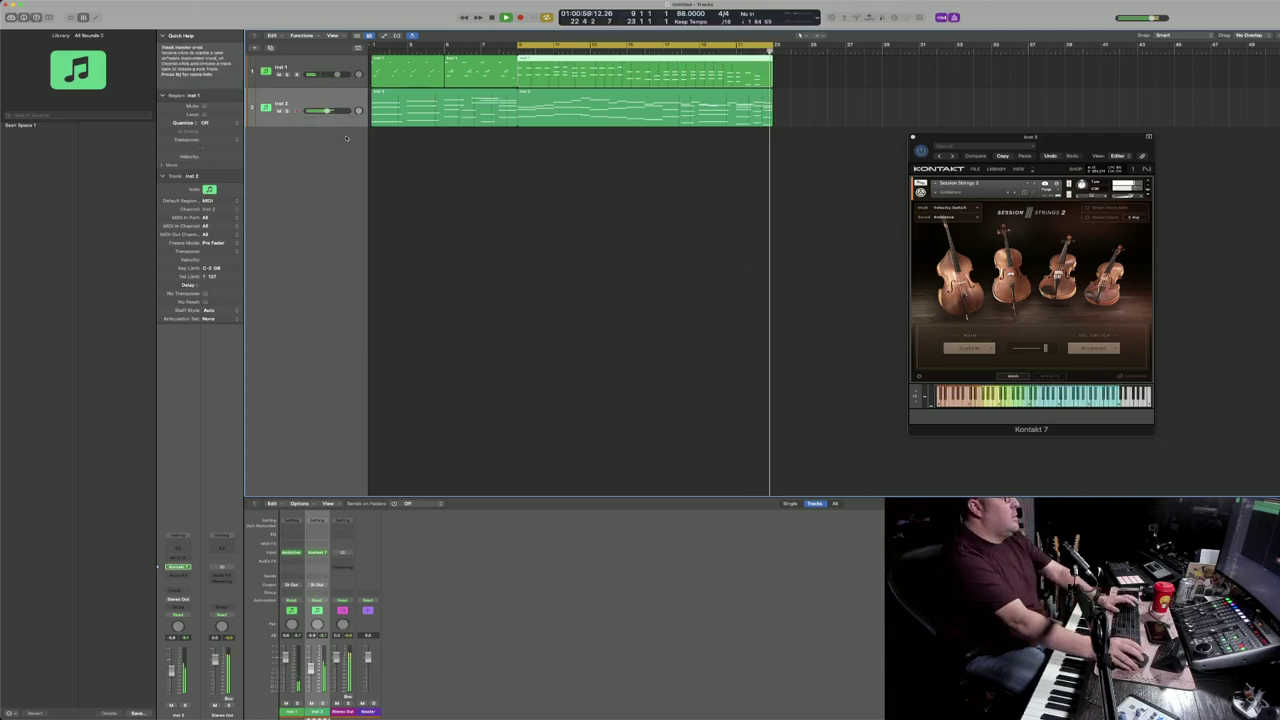
pyautogui.press('space')
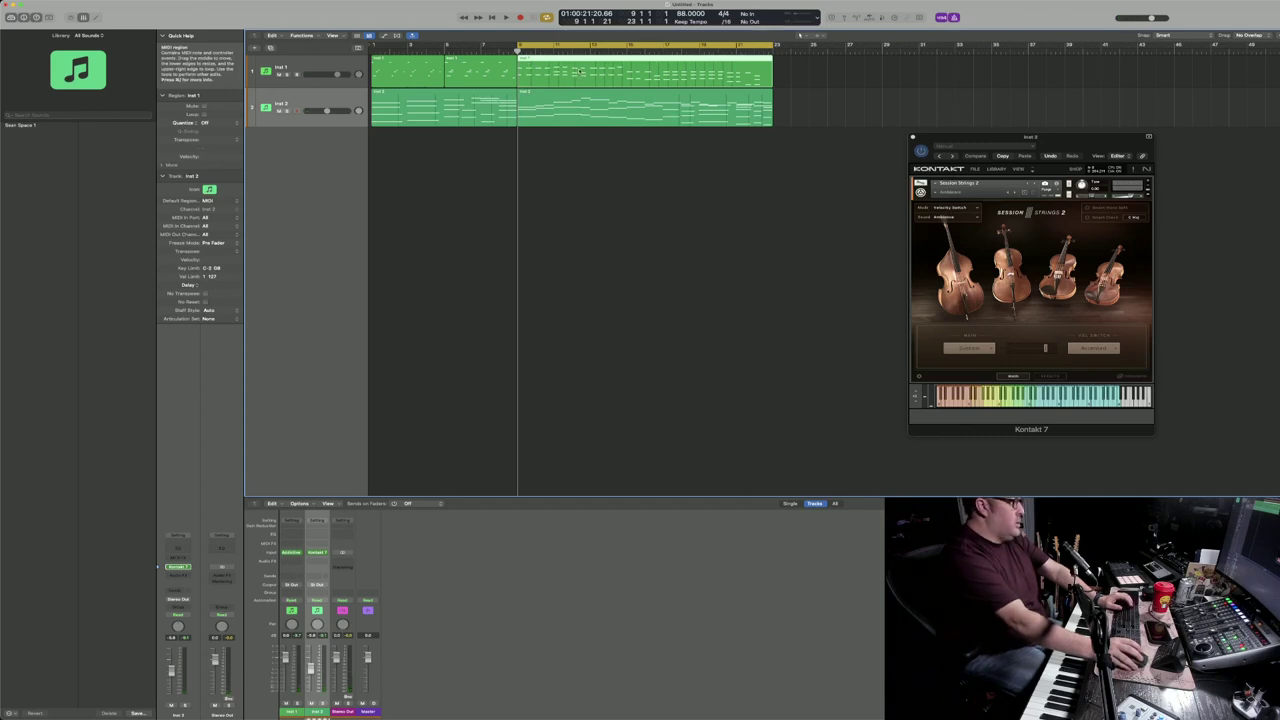
# Step: Show the Piano Roll again, select the Inst 1 piano track and play the section from bar 9
pyautogui.press('p')
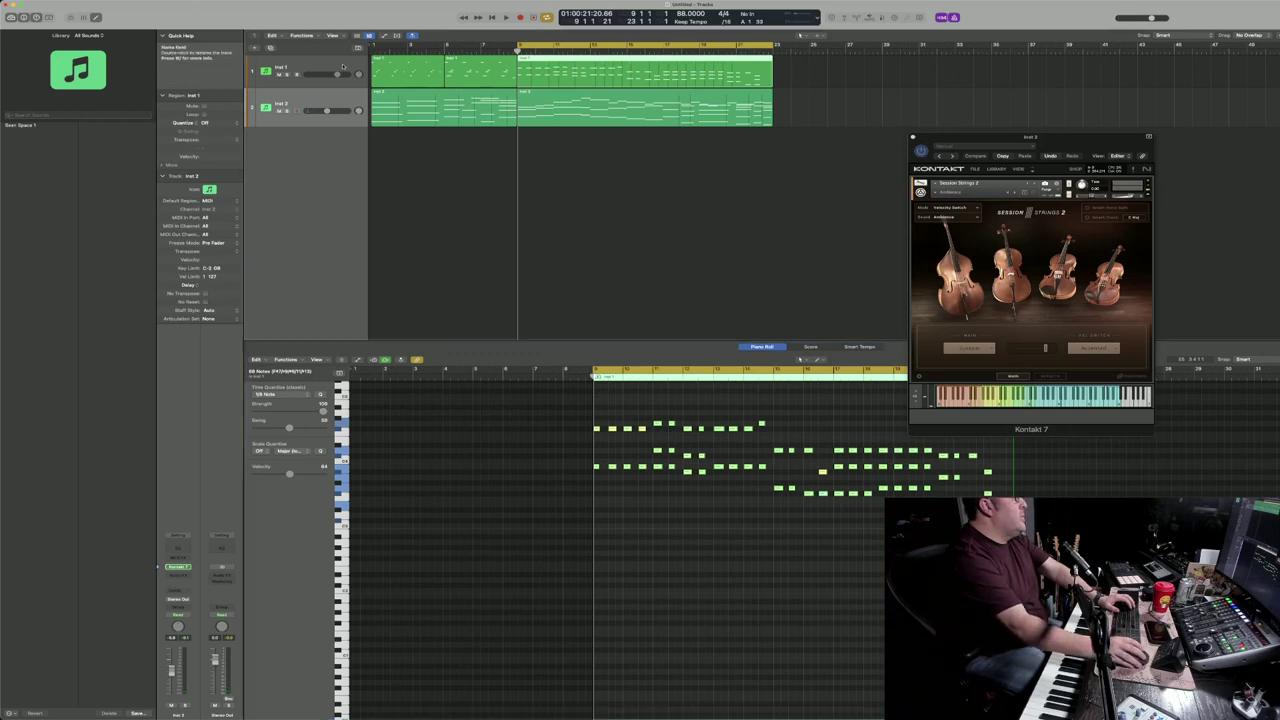
pyautogui.click(486, 133)
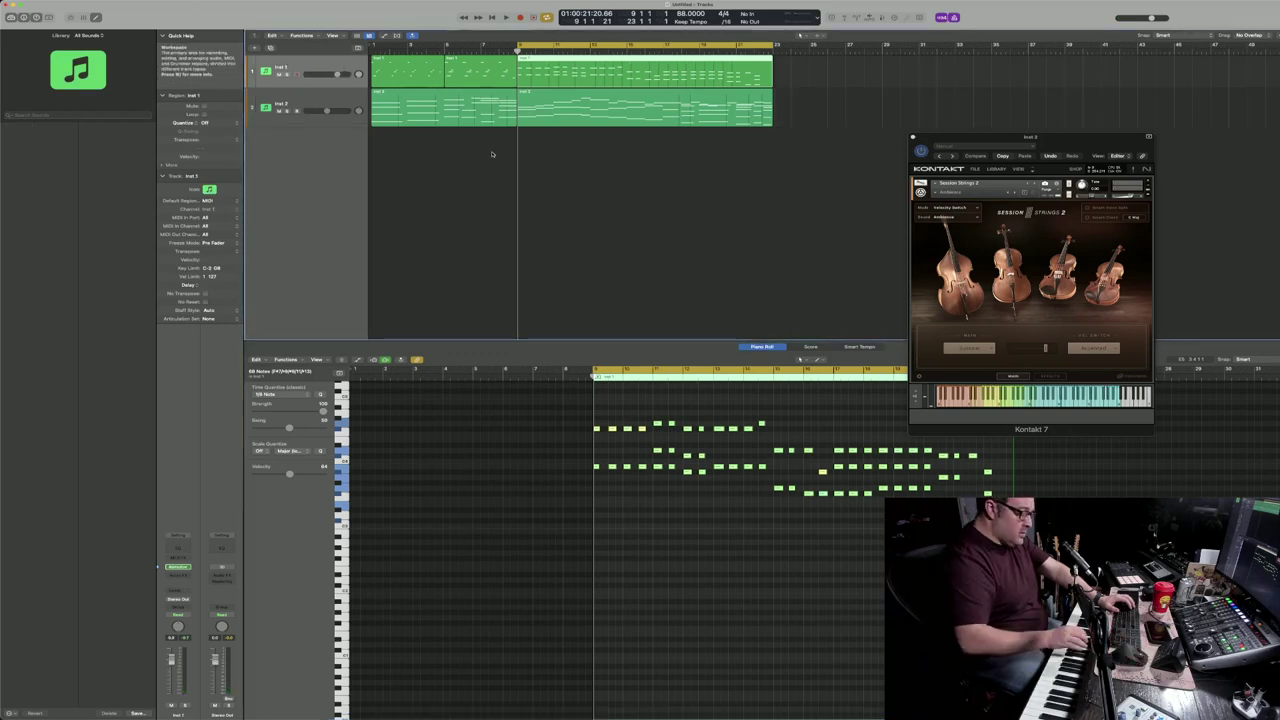
pyautogui.press('space')
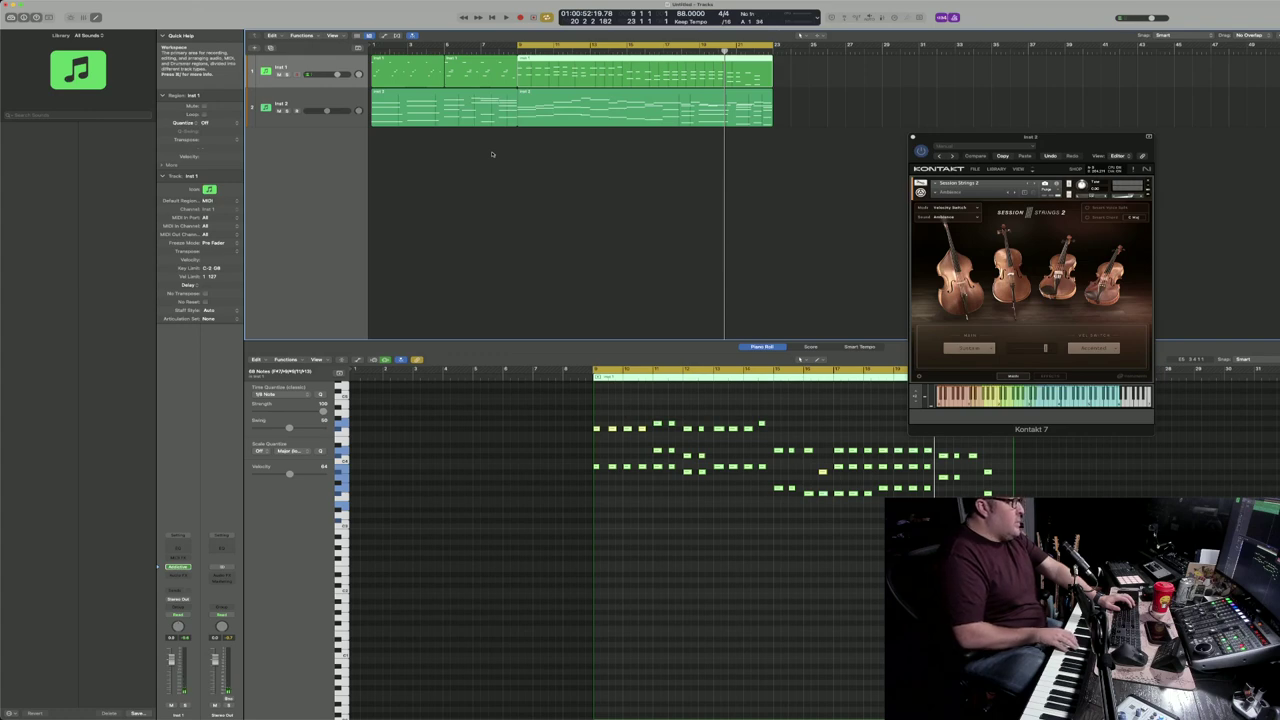
pyautogui.press('space')
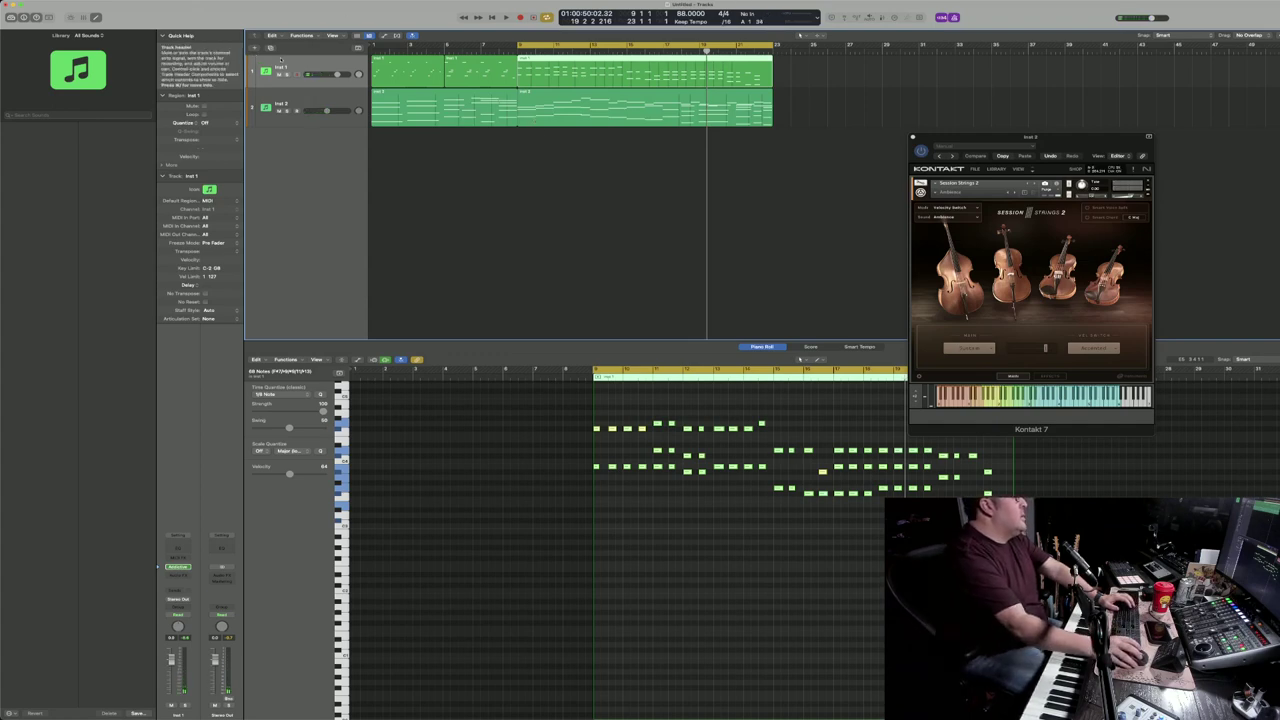
# Step: Solo the piano track, audition the cycled section from bar 9 several times, and turn solo off
pyautogui.click(287, 74)
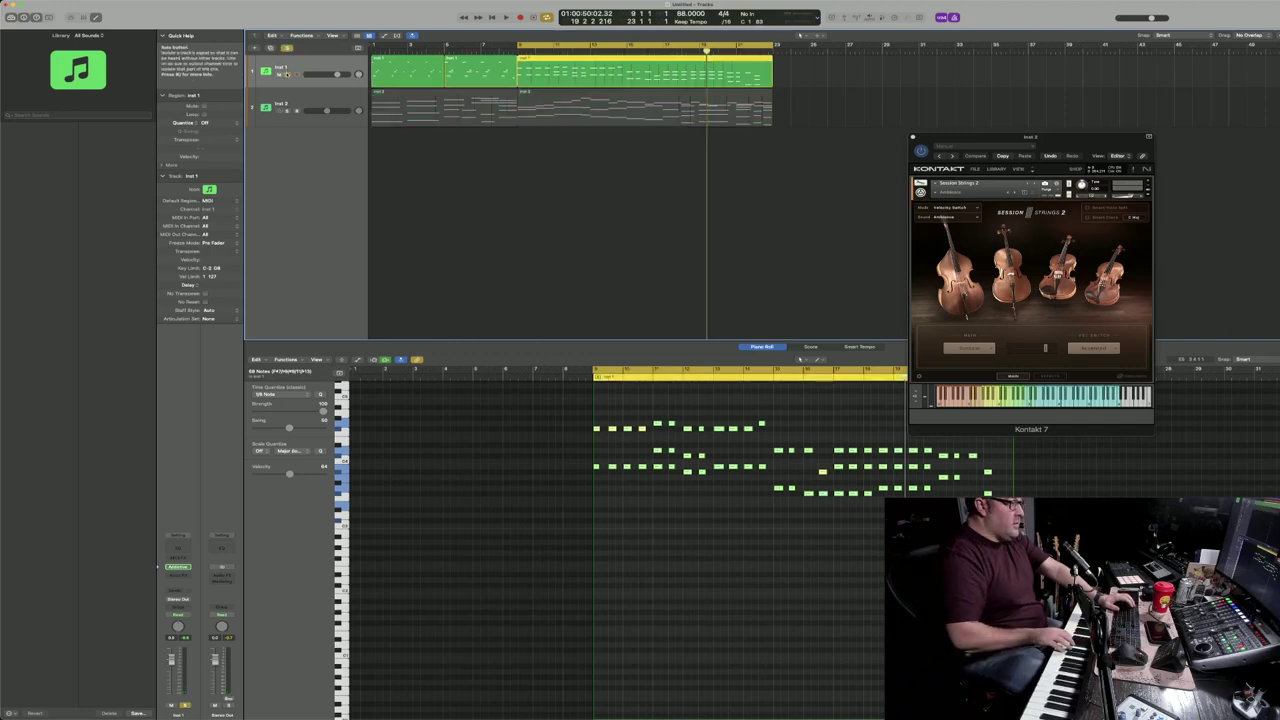
pyautogui.press('space')
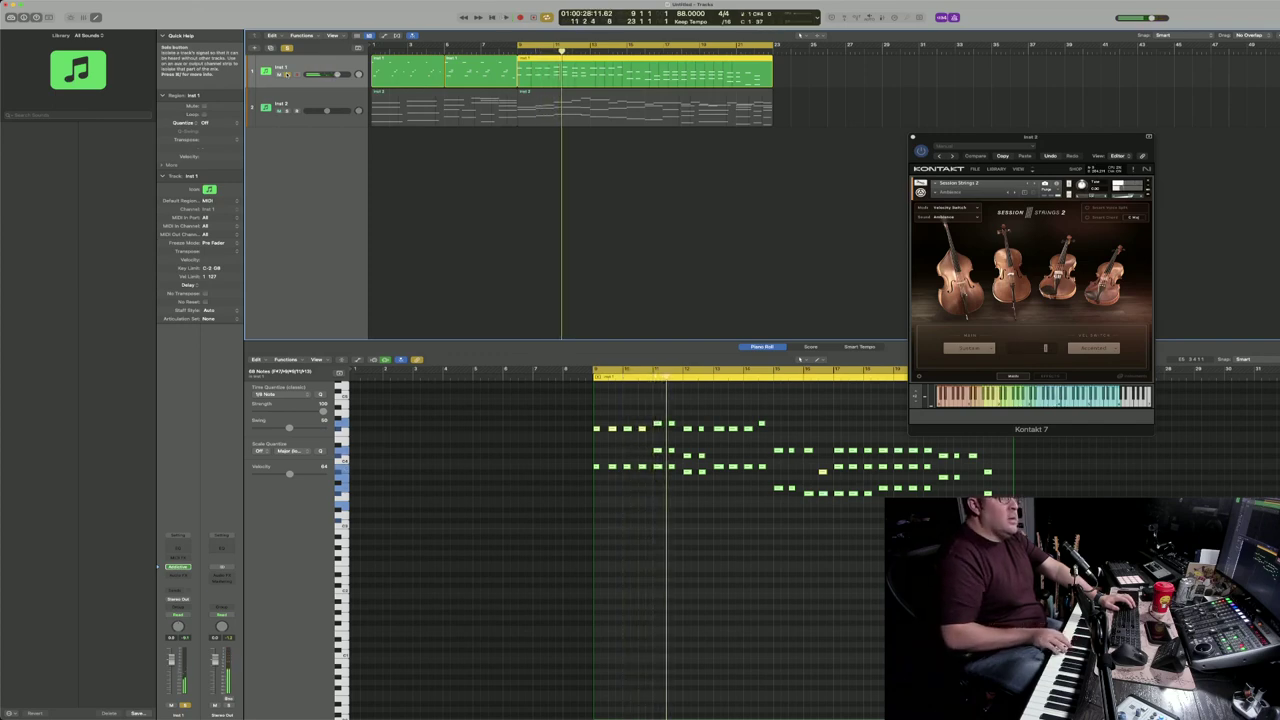
pyautogui.press('space')
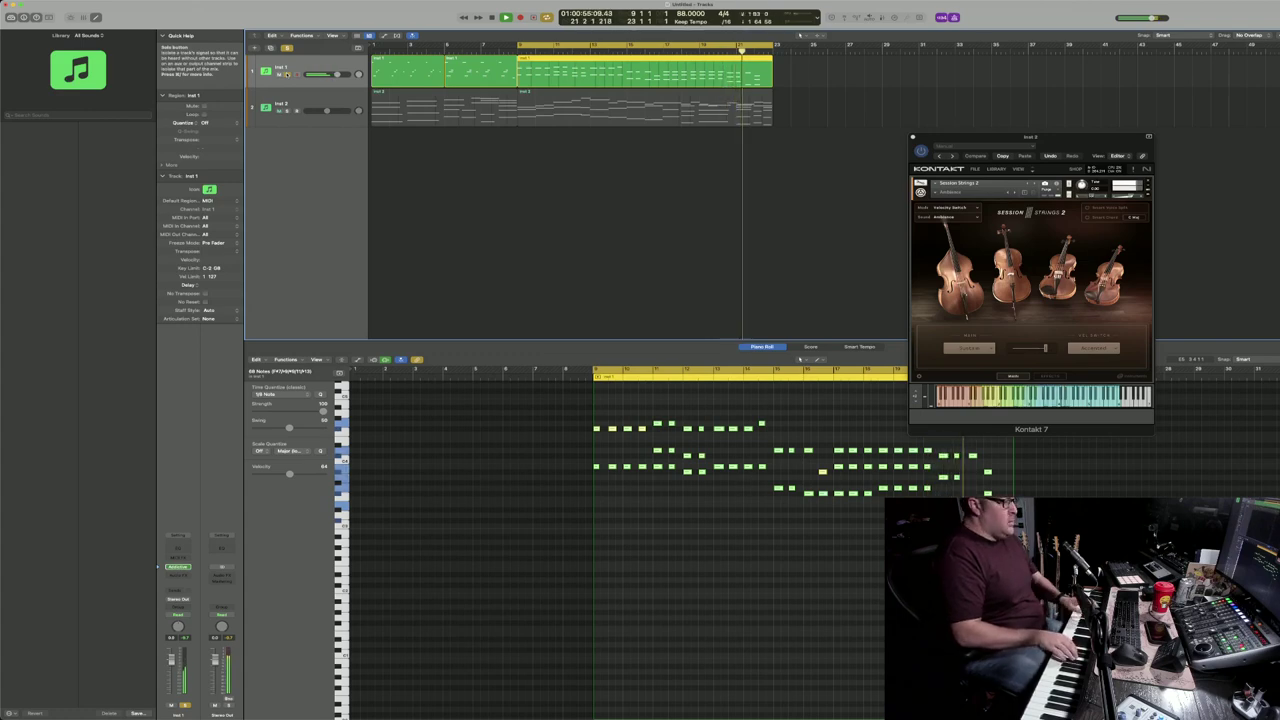
pyautogui.press('space')
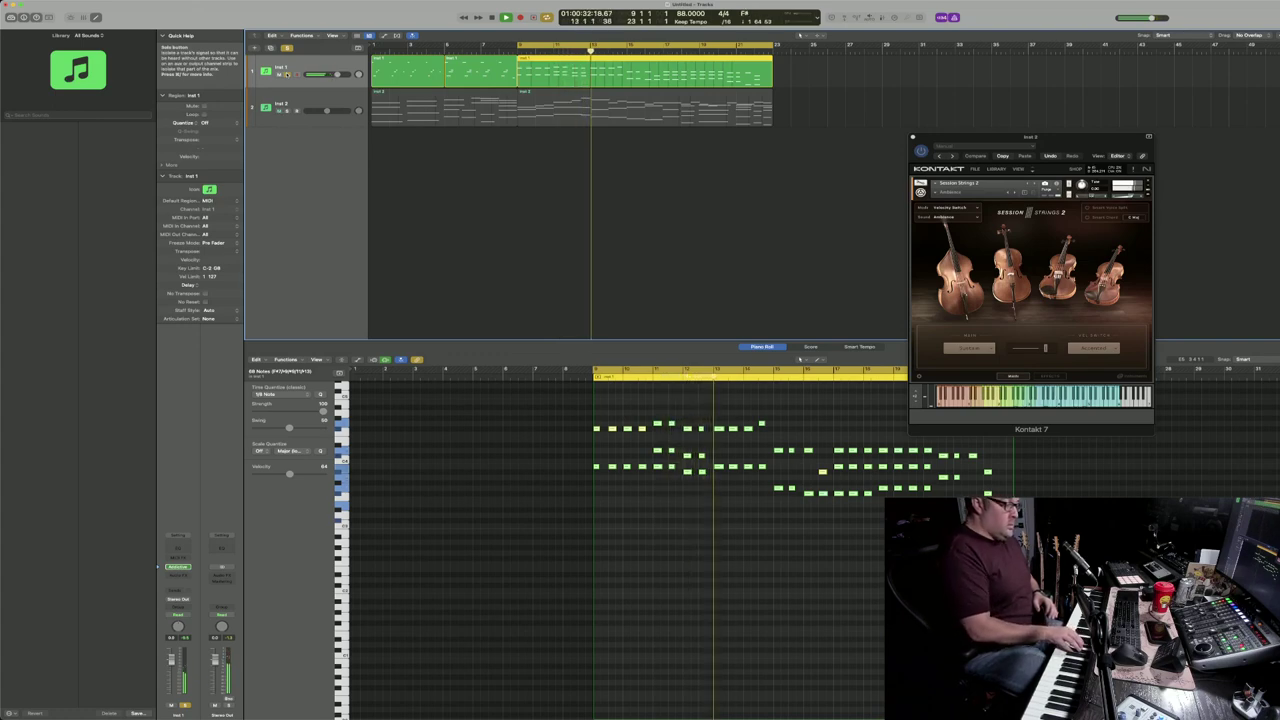
pyautogui.press('space')
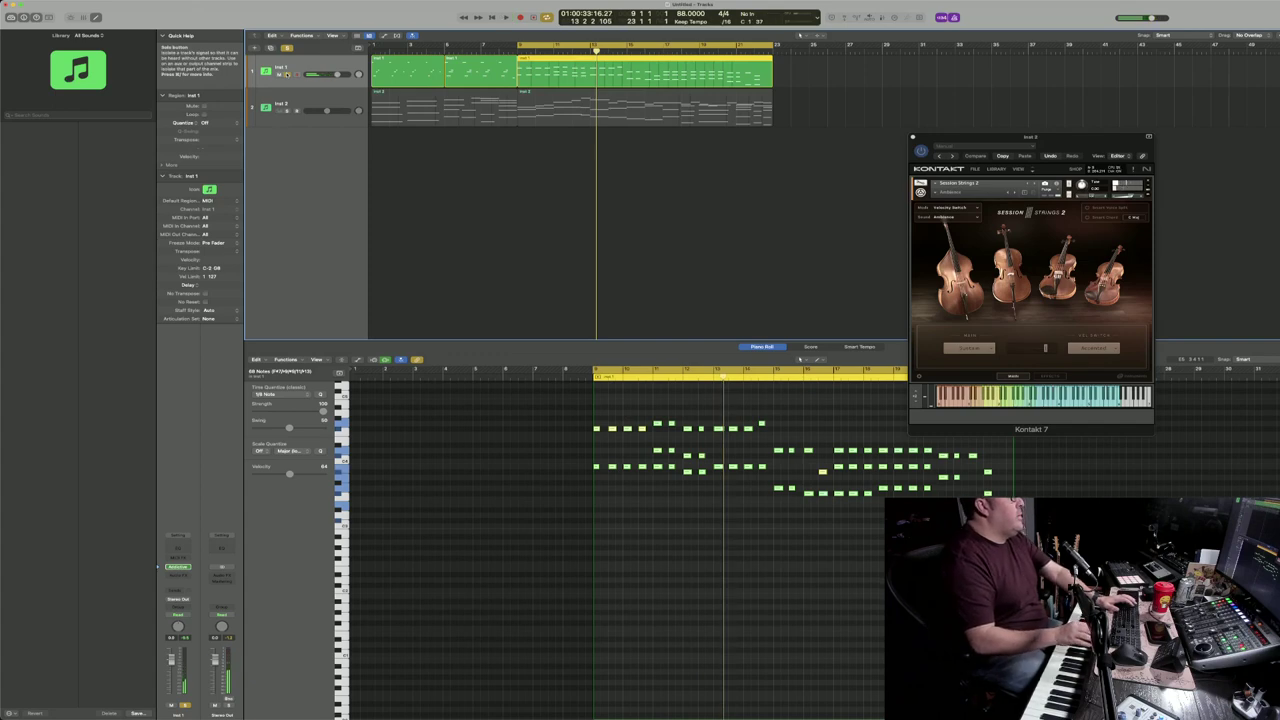
pyautogui.press('space')
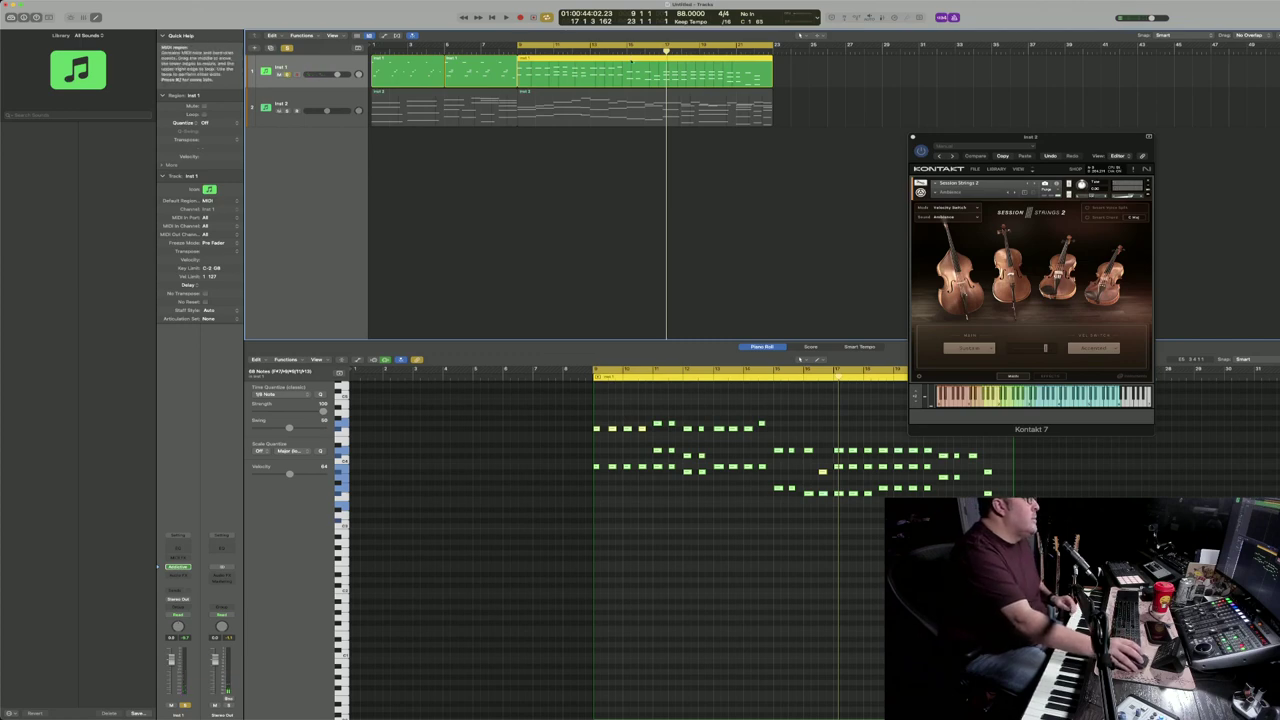
pyautogui.click(288, 75)
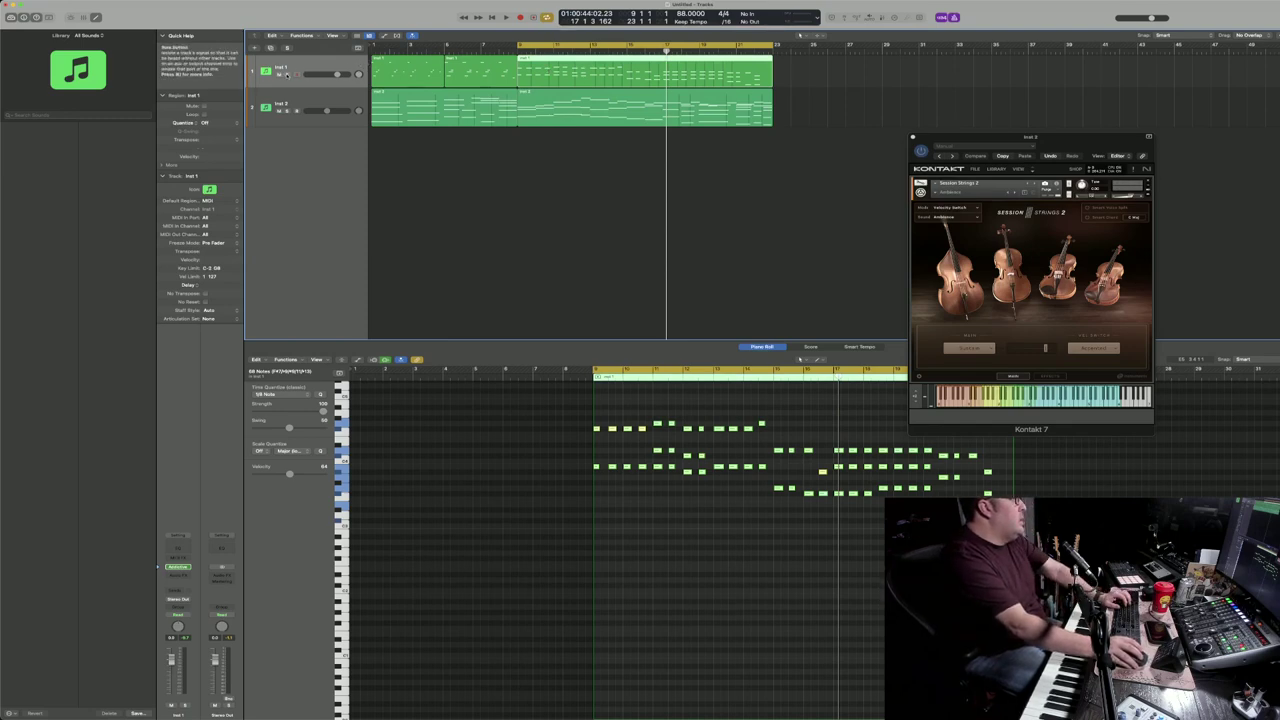
# Step: Move the piano region starting at bar 9 on the Inst 1 track over to bar 23
pyautogui.moveTo(538, 75); pyautogui.dragTo(796, 62)
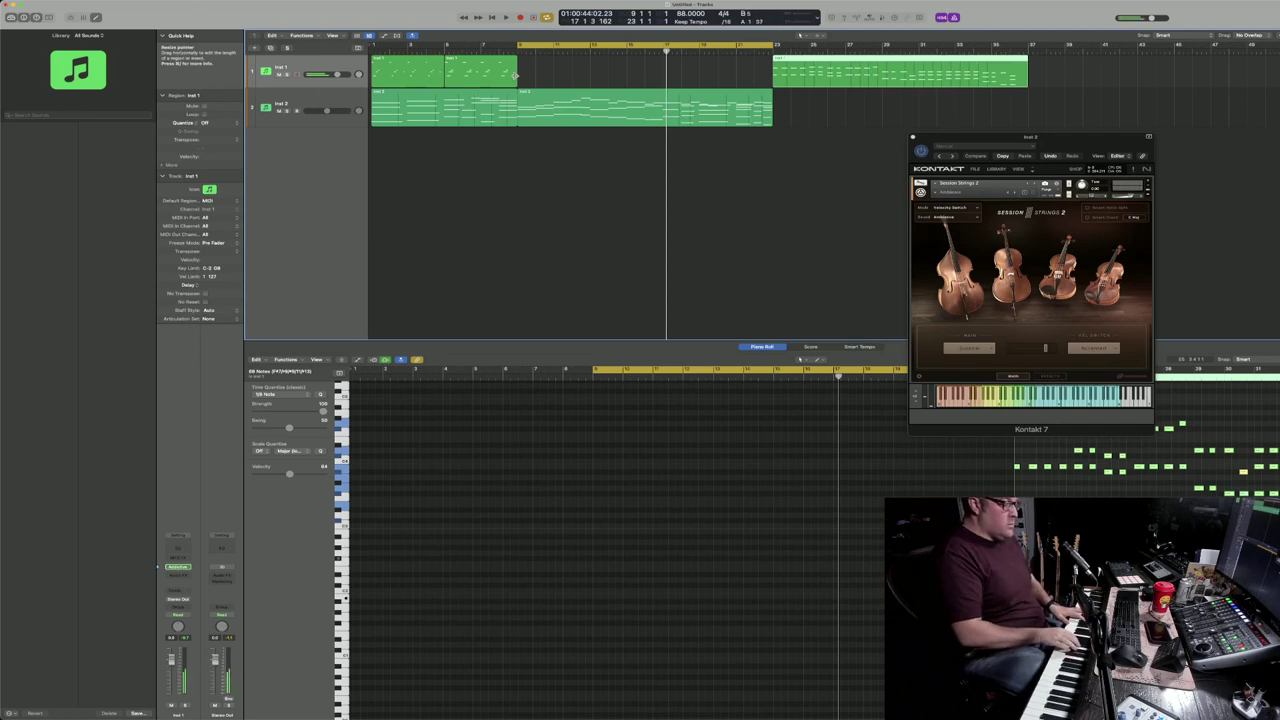
pyautogui.press('r')
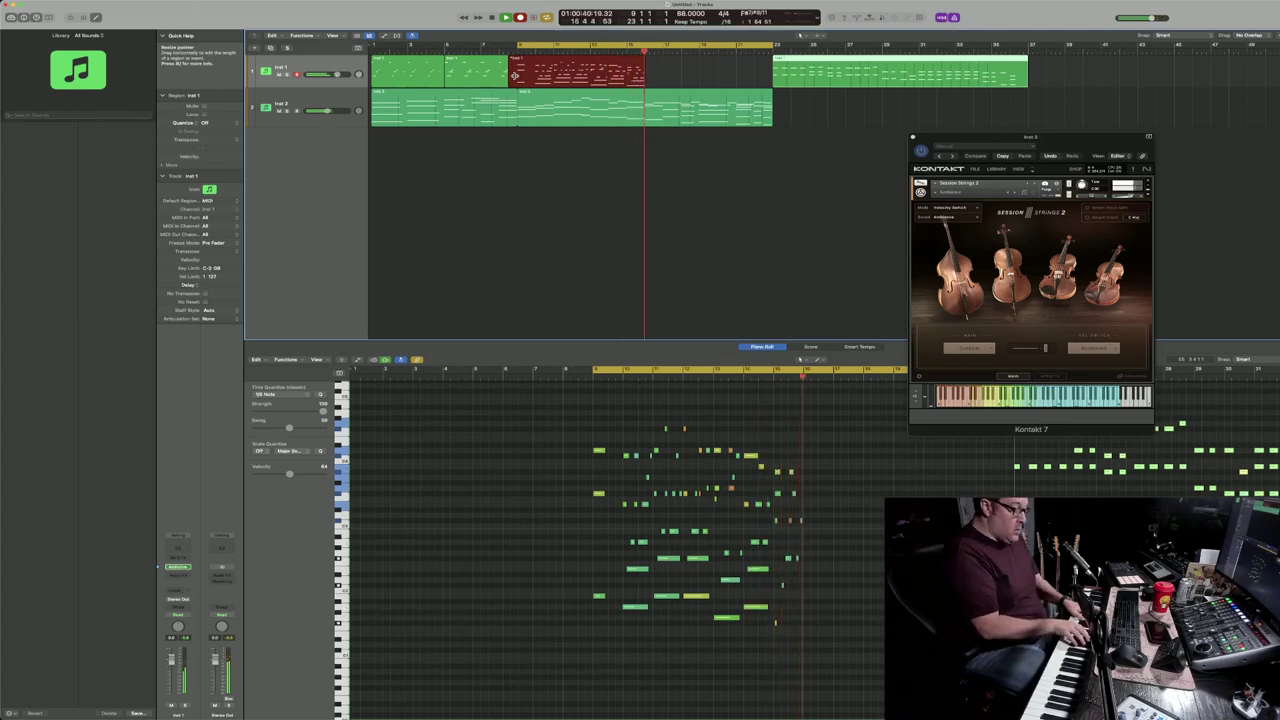
pyautogui.press('space')
pyautogui.press('super+z')
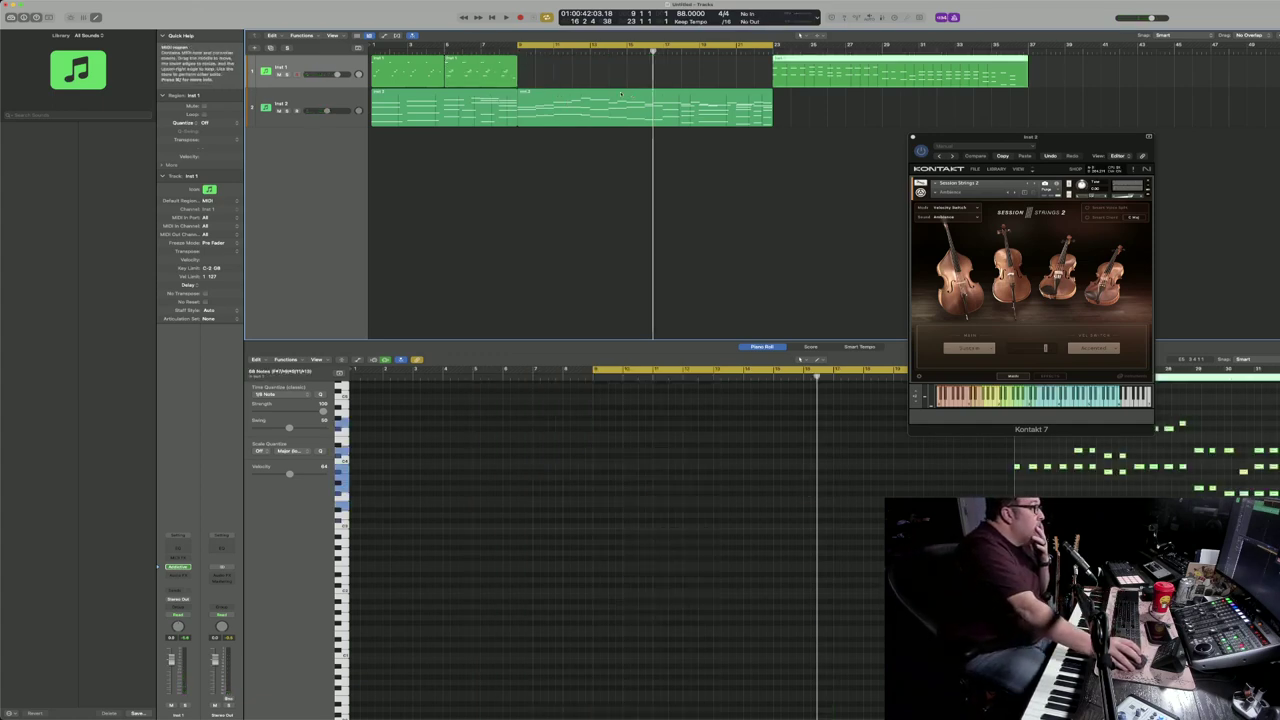
# Step: Record a new piano part on Inst 1 from bar 9 to bar 23, separate it from the preceding region, and play it back
pyautogui.moveTo(823, 67)
pyautogui.mouseDown()
pyautogui.moveTo(564, 57)
pyautogui.moveTo(824, 60)
pyautogui.mouseUp()
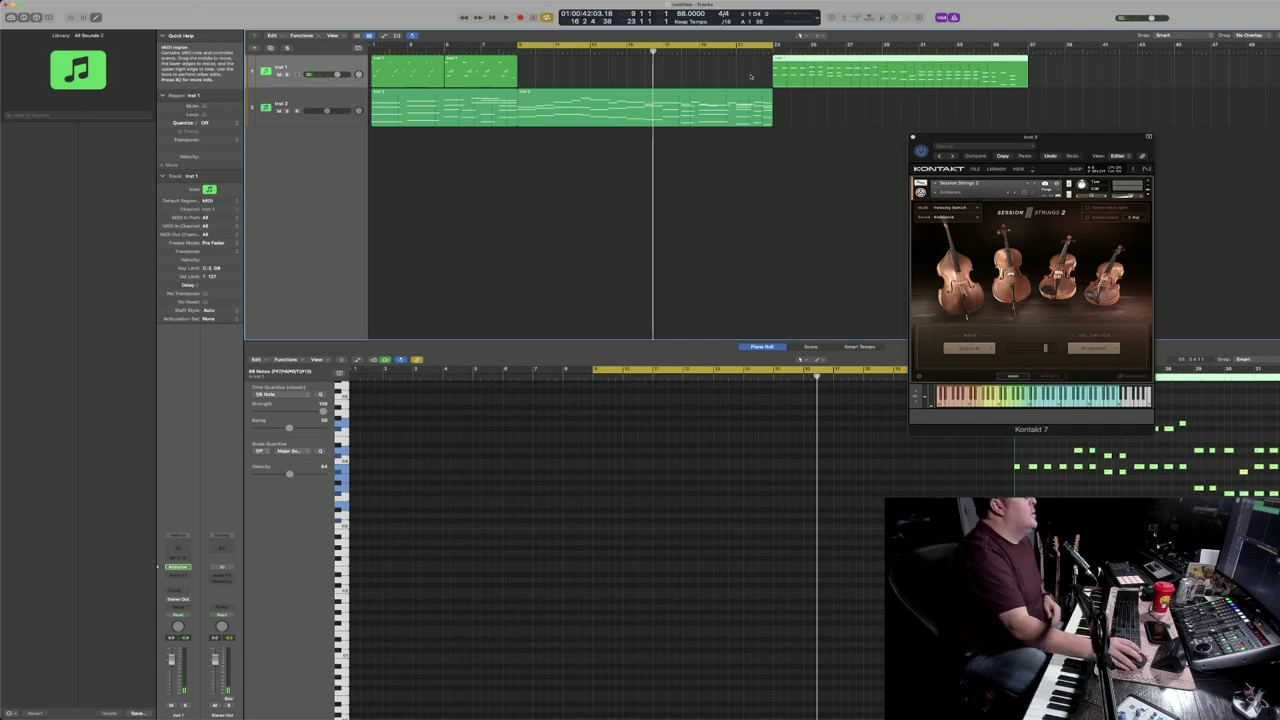
pyautogui.press('space')
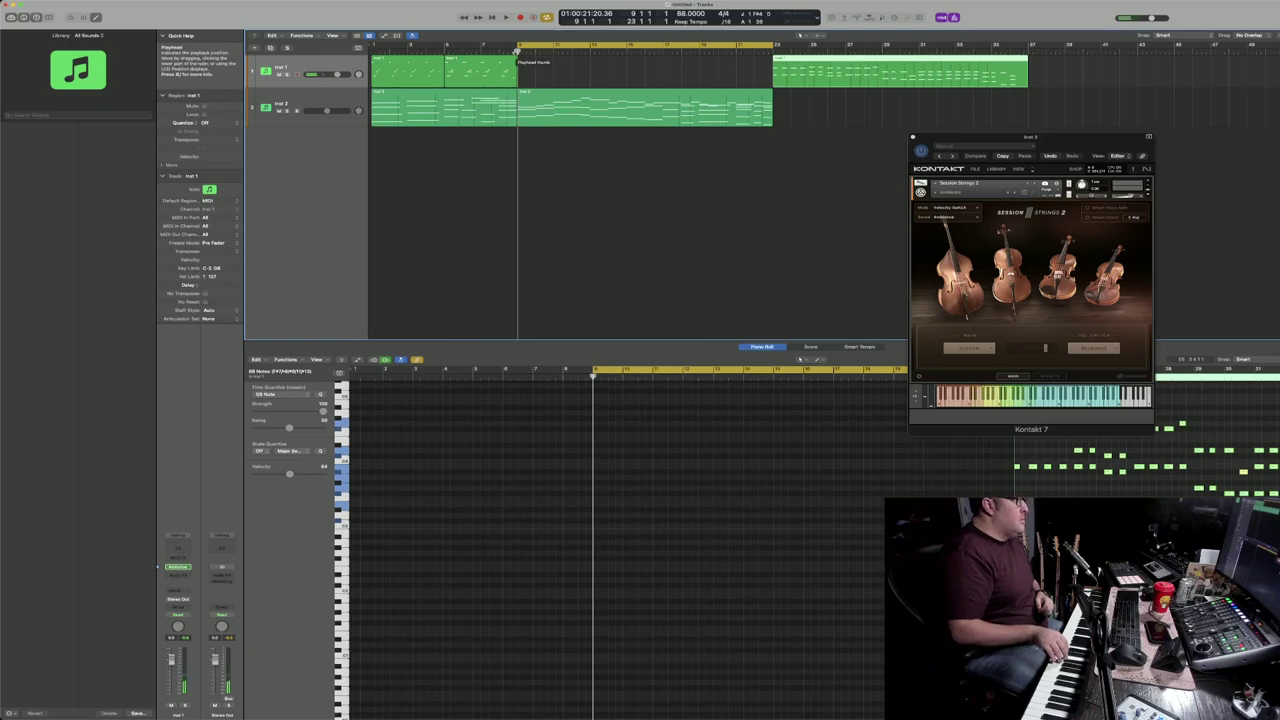
pyautogui.press('r')
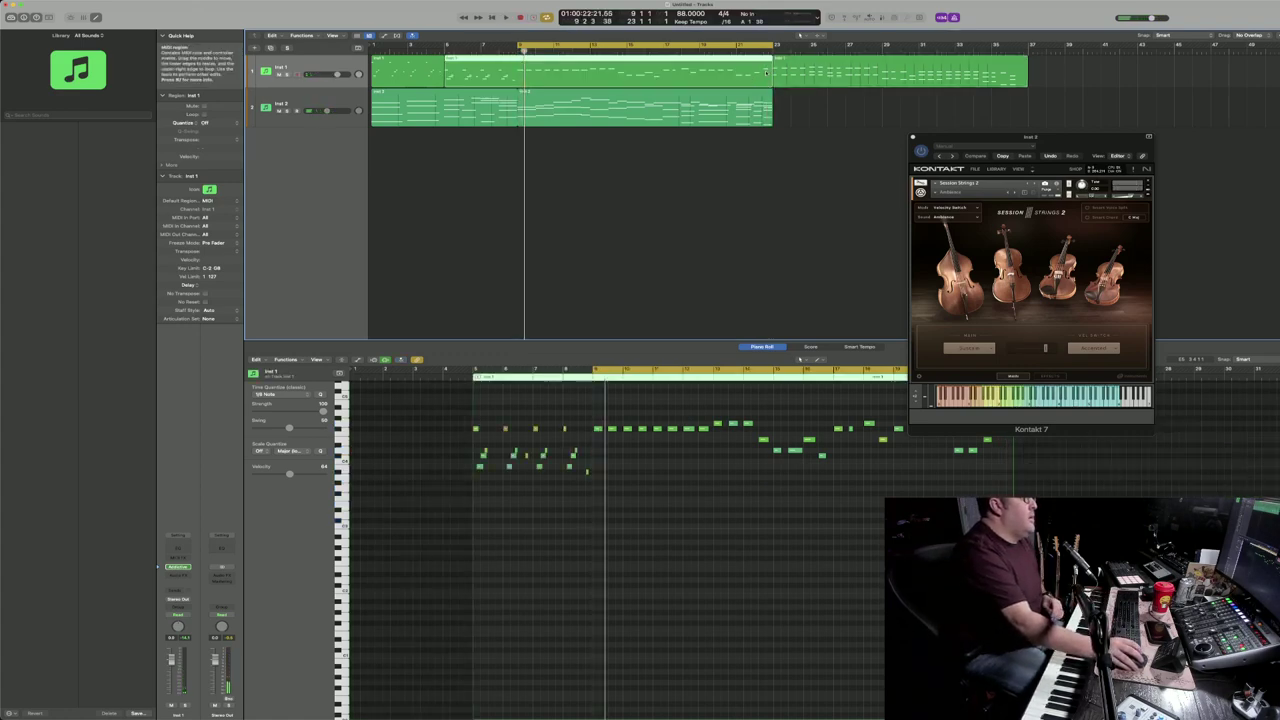
pyautogui.press('space')
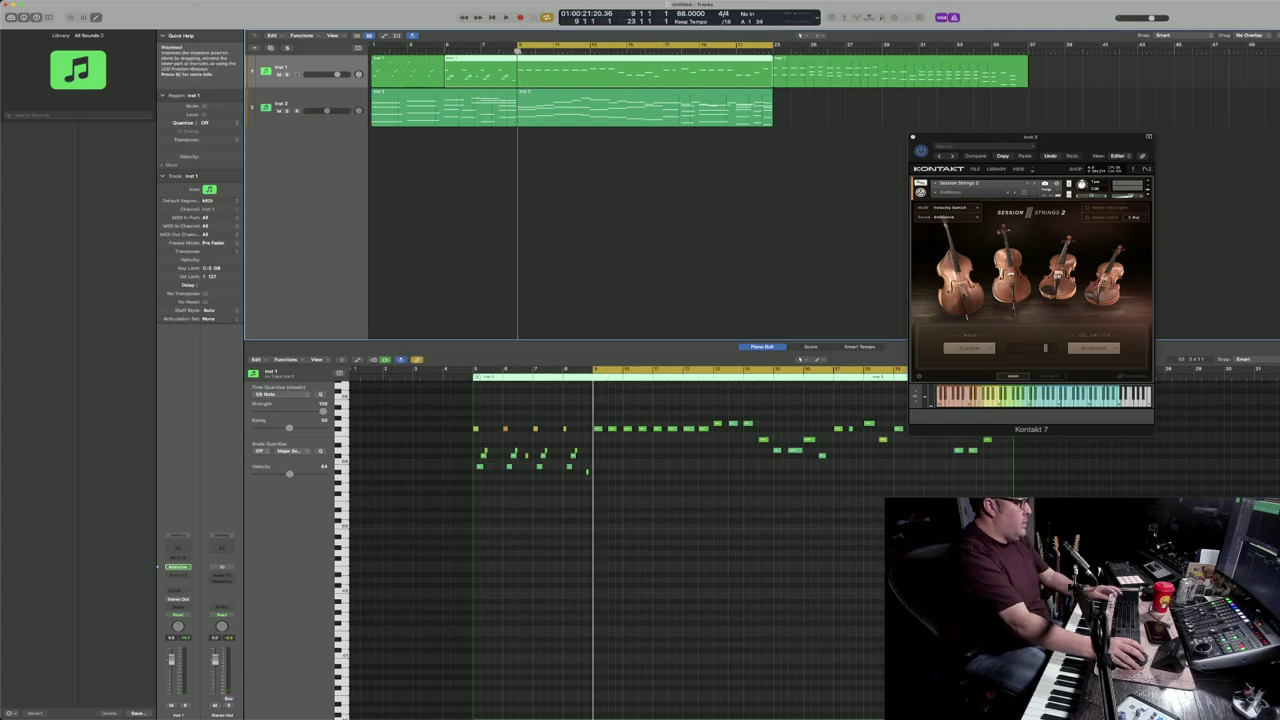
pyautogui.click(626, 83)
pyautogui.press('space')
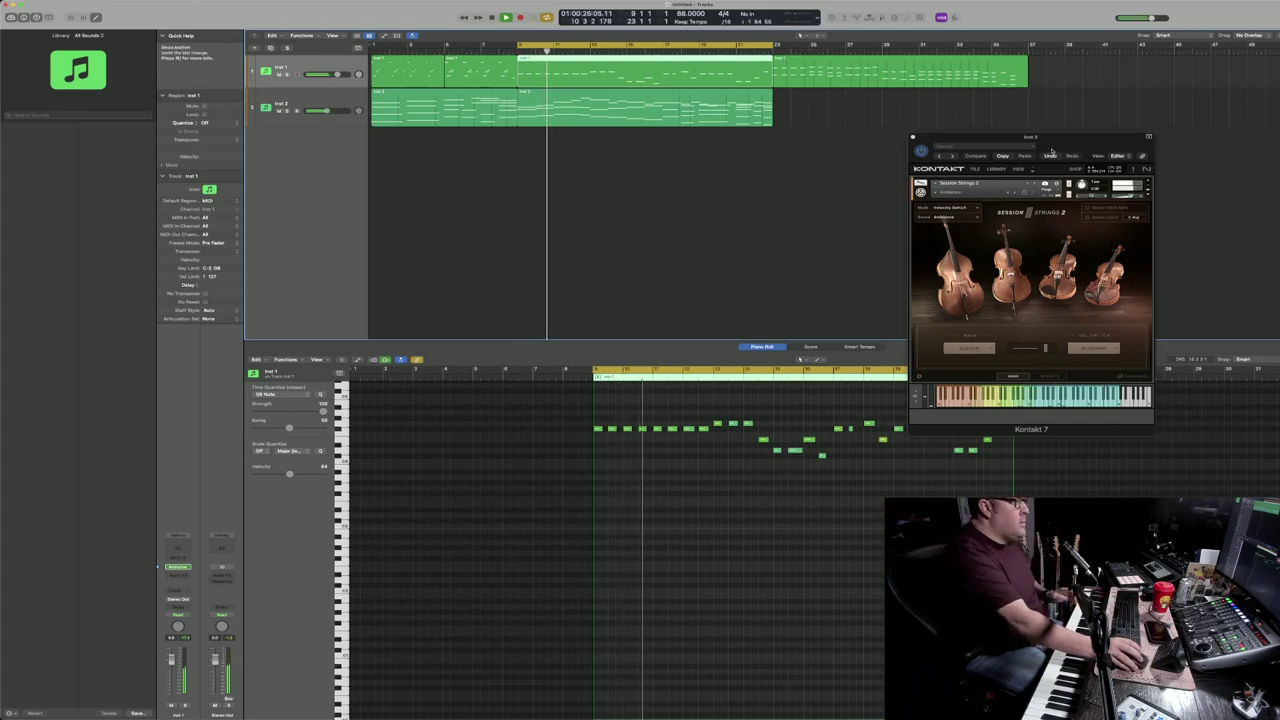
# Step: Quantize all notes of the new piano region to 1/8 Note, increase the swing and raise their velocity to about 69
pyautogui.moveTo(1065, 137); pyautogui.dragTo(1174, 106)
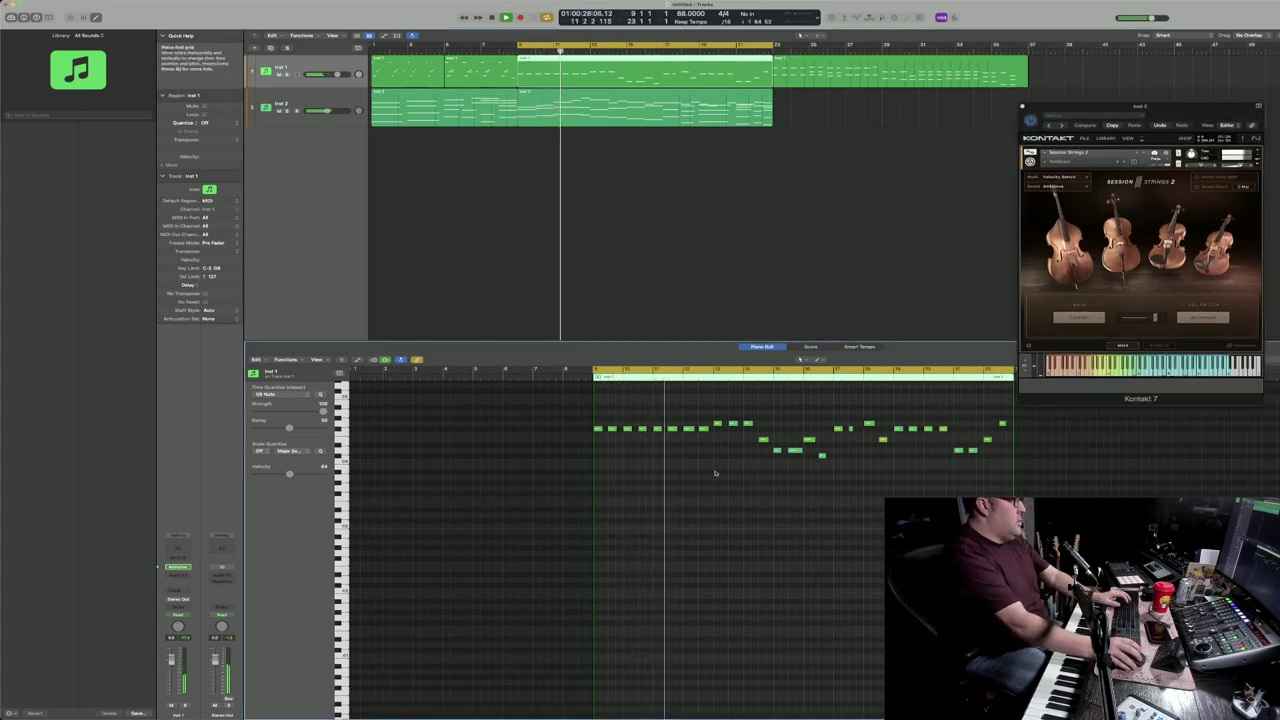
pyautogui.click(609, 471)
pyautogui.press('space')
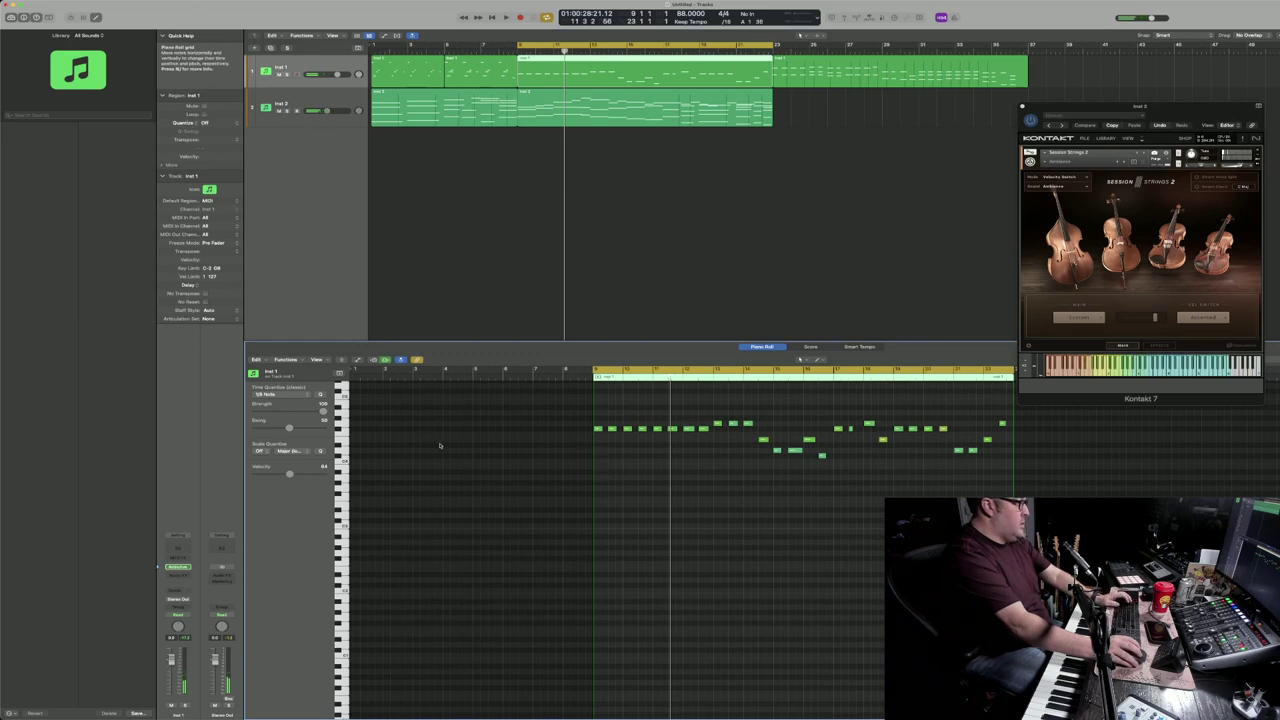
pyautogui.press('super+a')
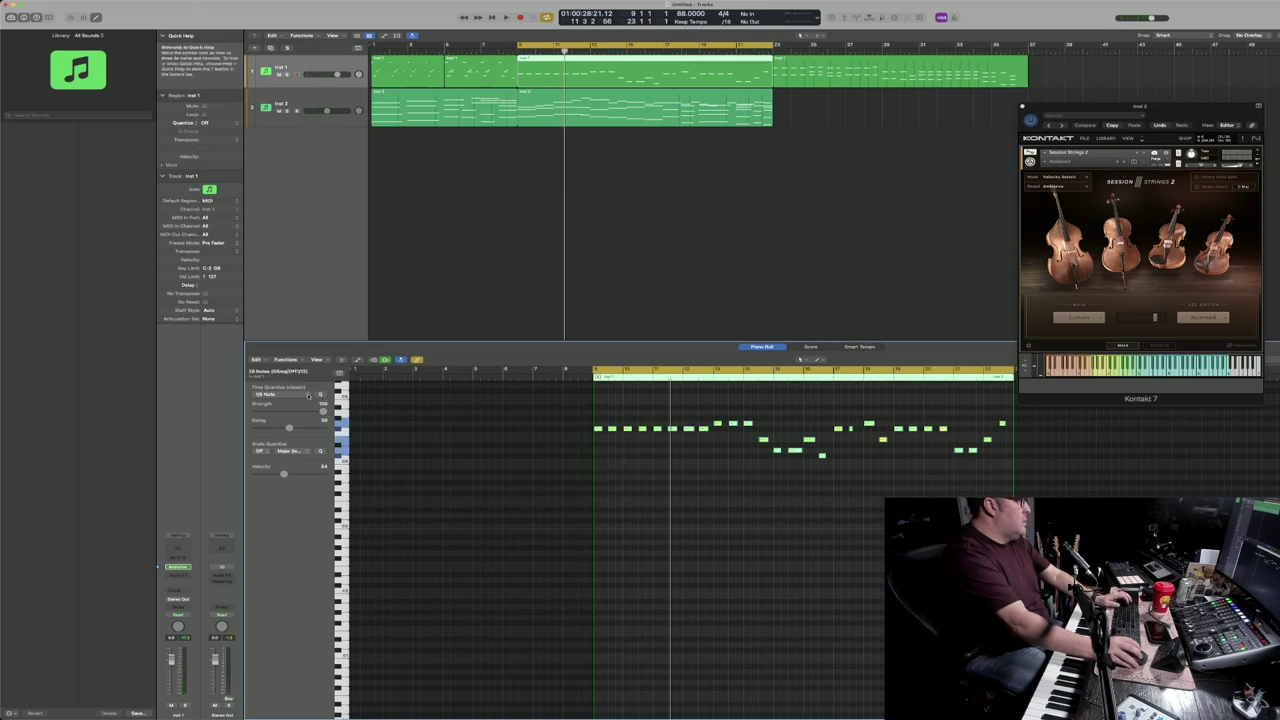
pyautogui.press('space')
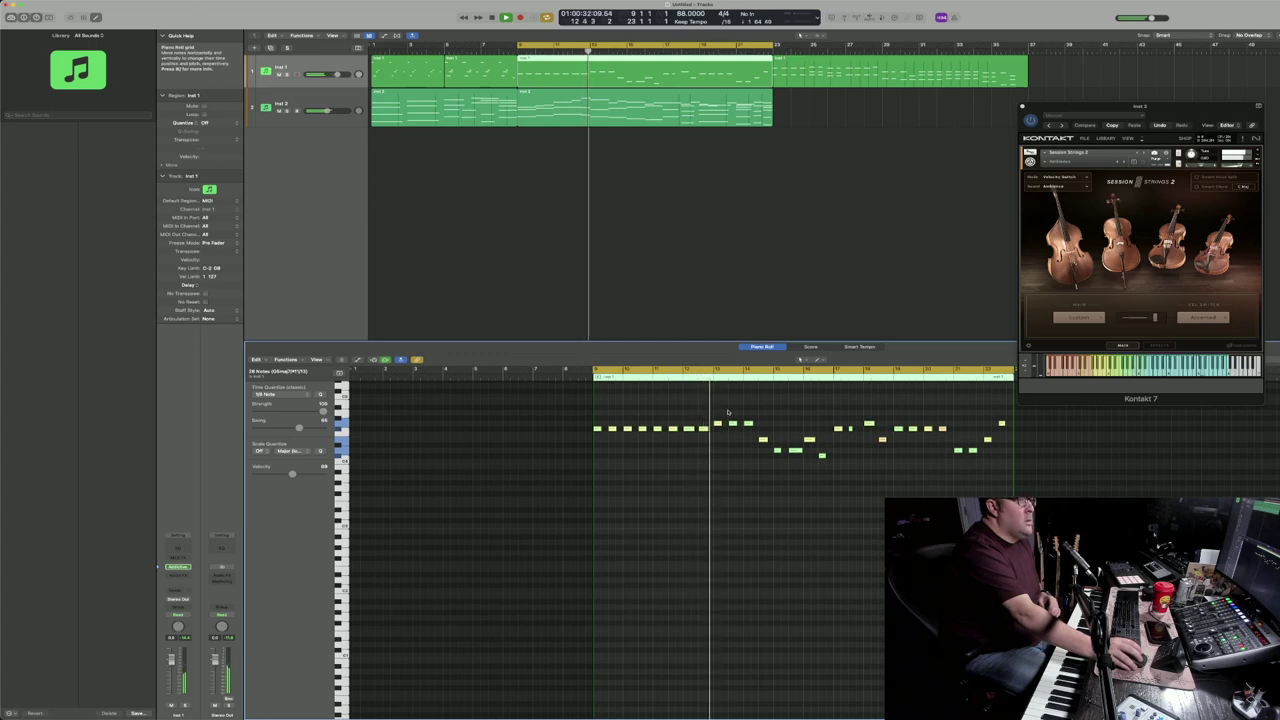
# Step: Add a third software instrument track, Inst 3, below the strings track and close its Addictive Keys window
pyautogui.rightClick(320, 152)
pyautogui.click(331, 163)
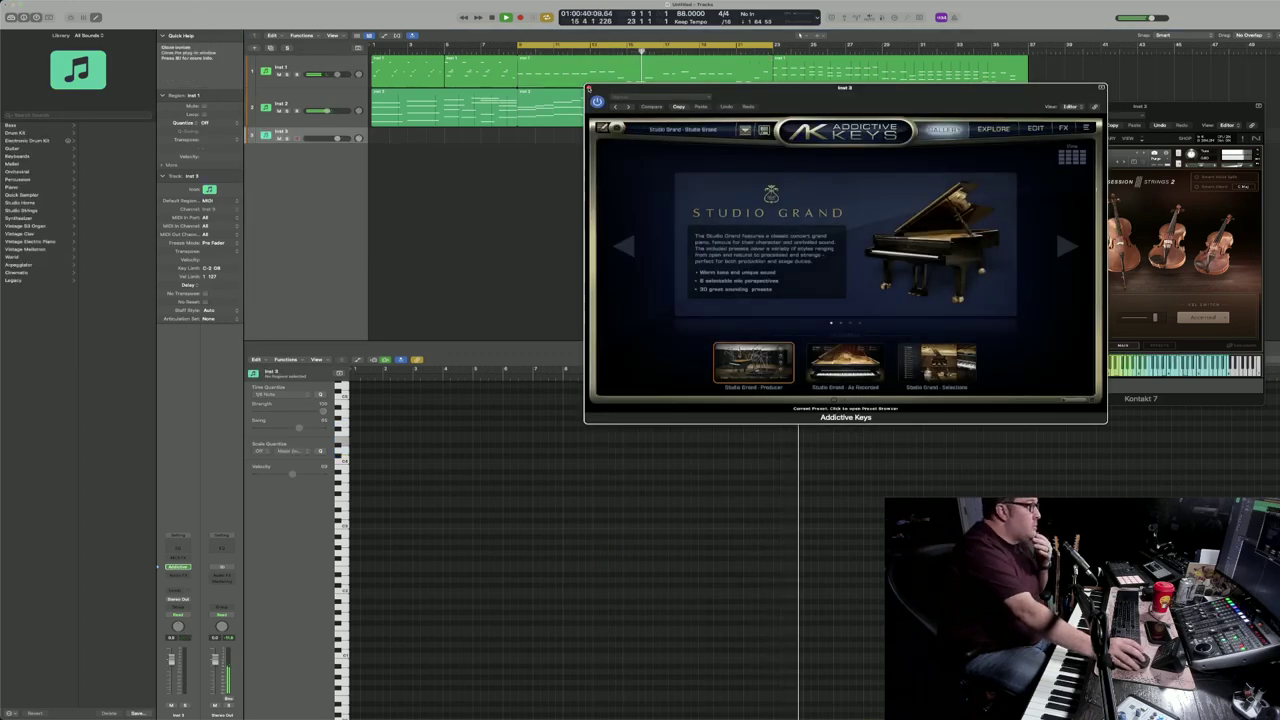
pyautogui.click(589, 88)
# Step: Show the Mixer and replace Addictive Keys on Inst 3 with Native Instruments Kontakt 7 in Stereo
pyautogui.press('x')
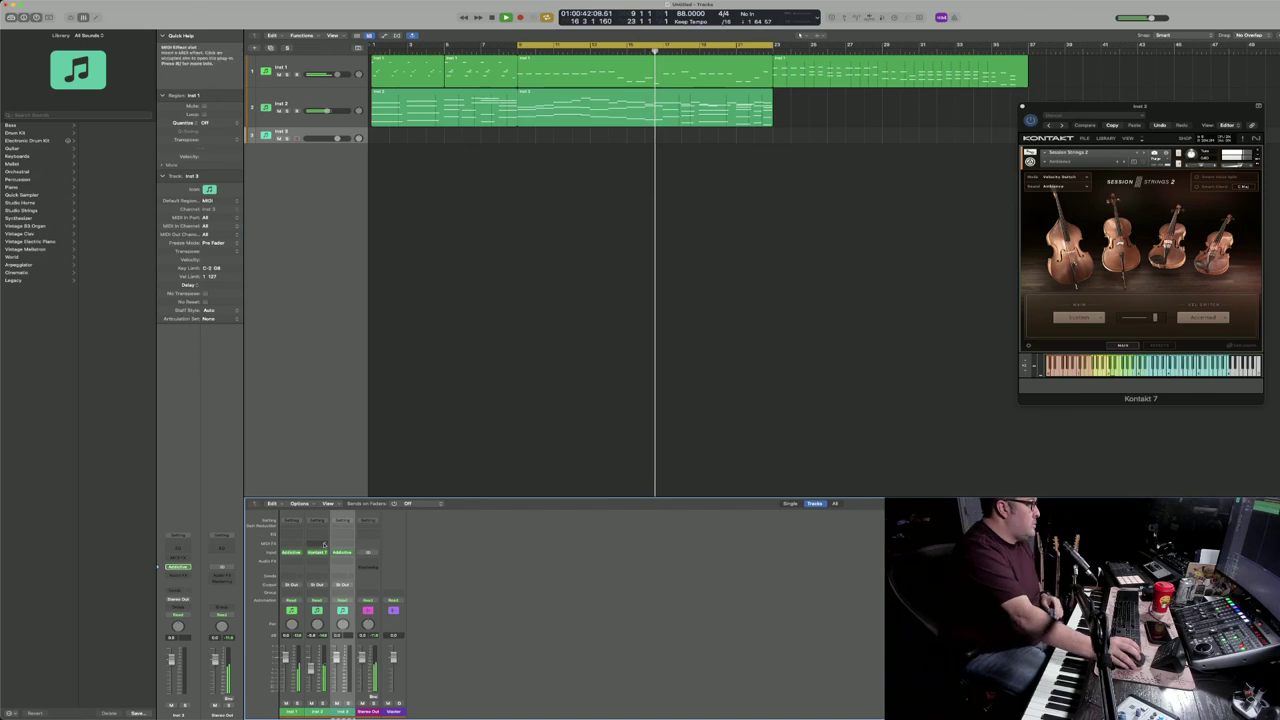
pyautogui.click(343, 552)
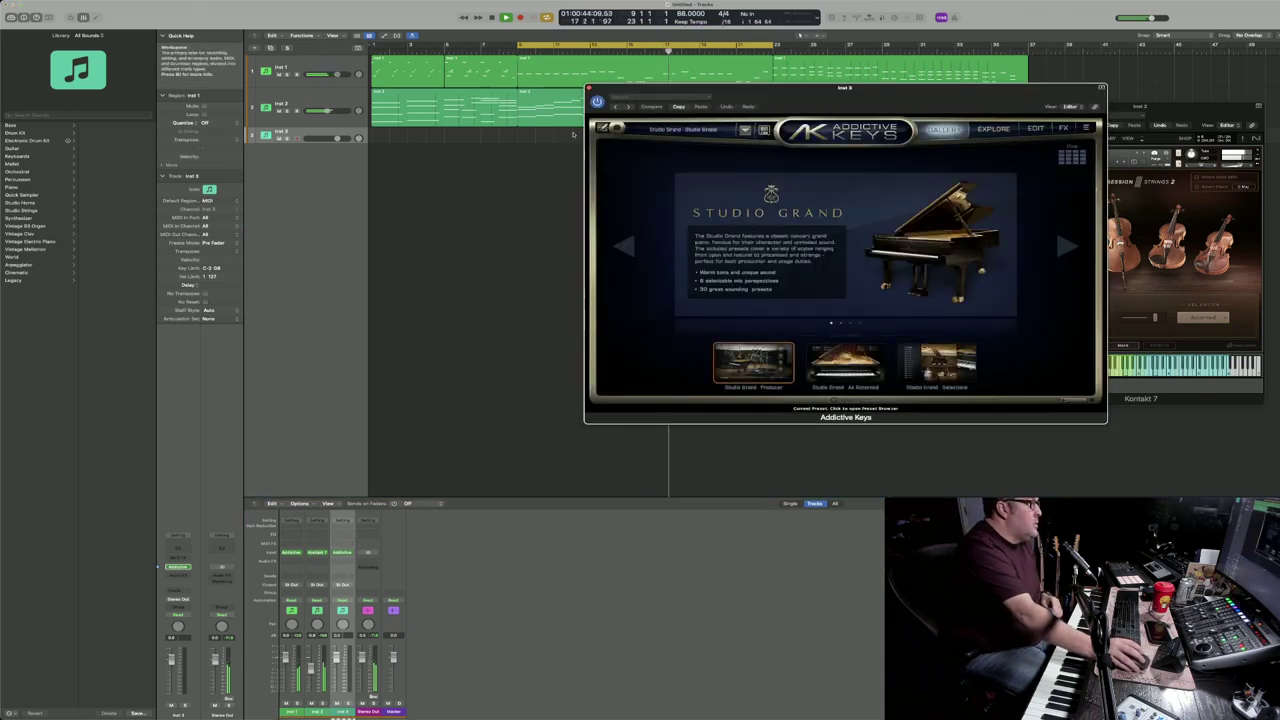
pyautogui.click(590, 89)
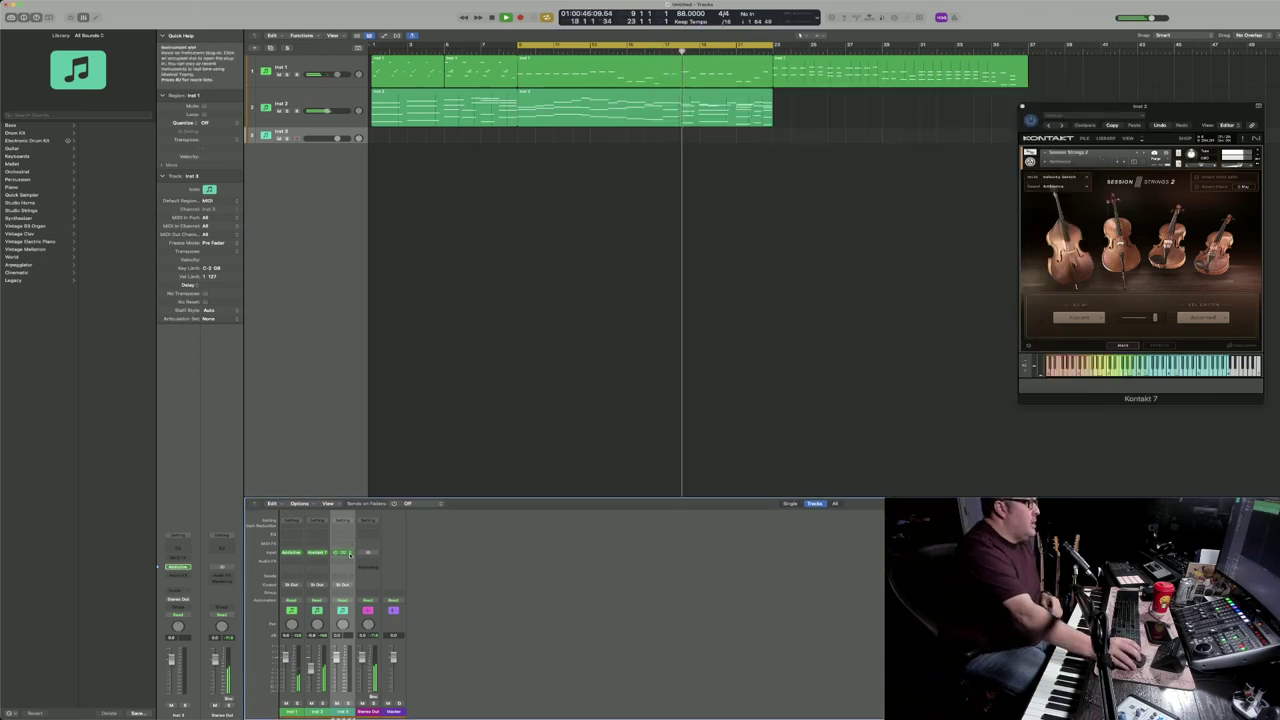
pyautogui.click(351, 552)
pyautogui.moveTo(413, 484)
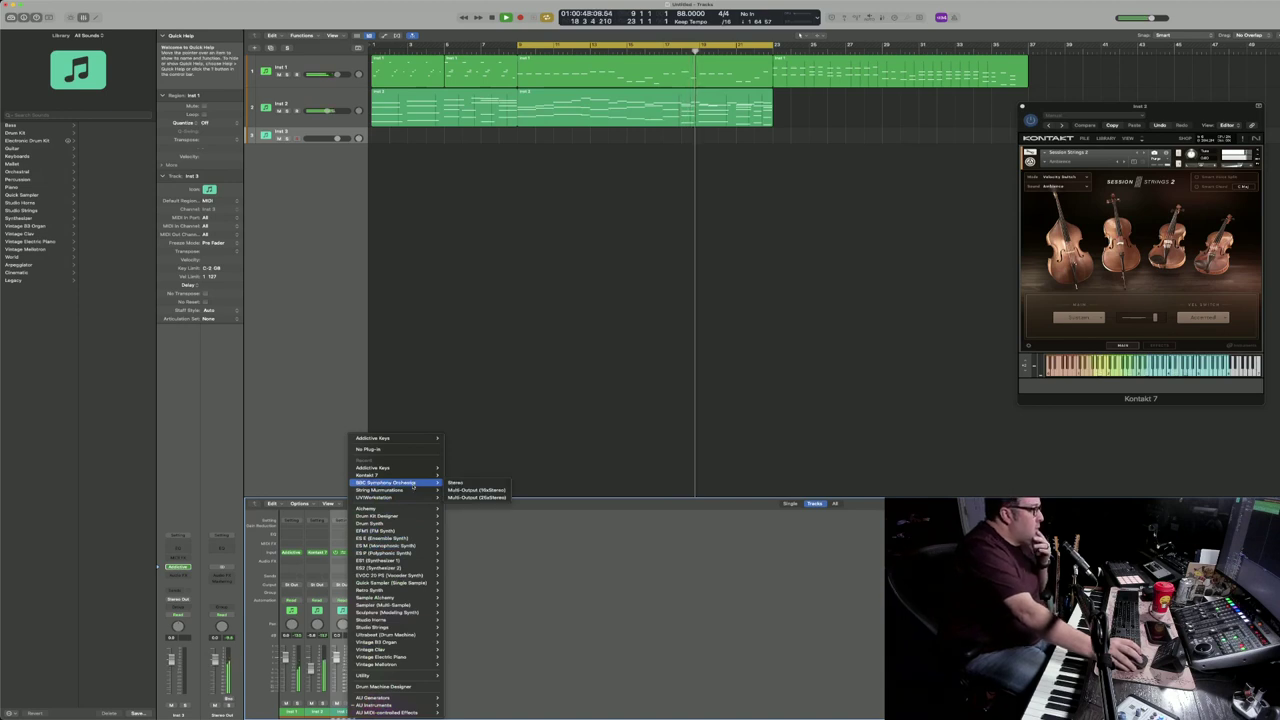
pyautogui.moveTo(375, 705)
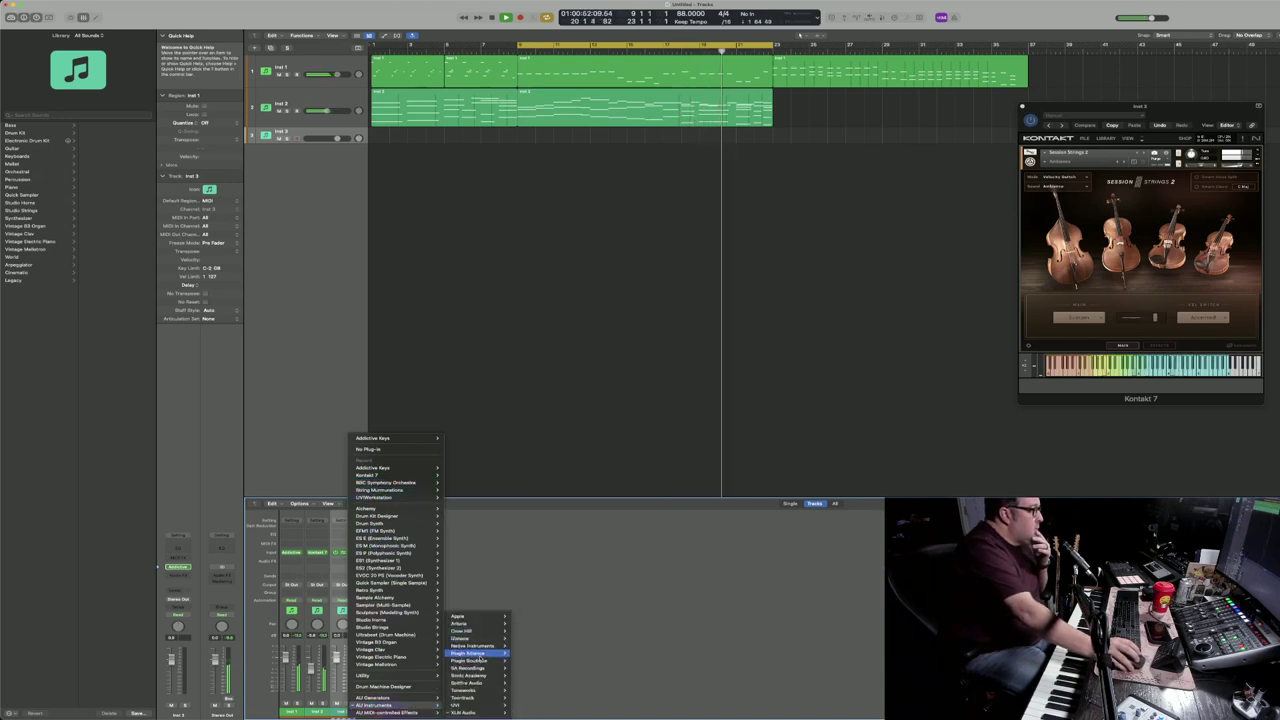
pyautogui.moveTo(478, 683)
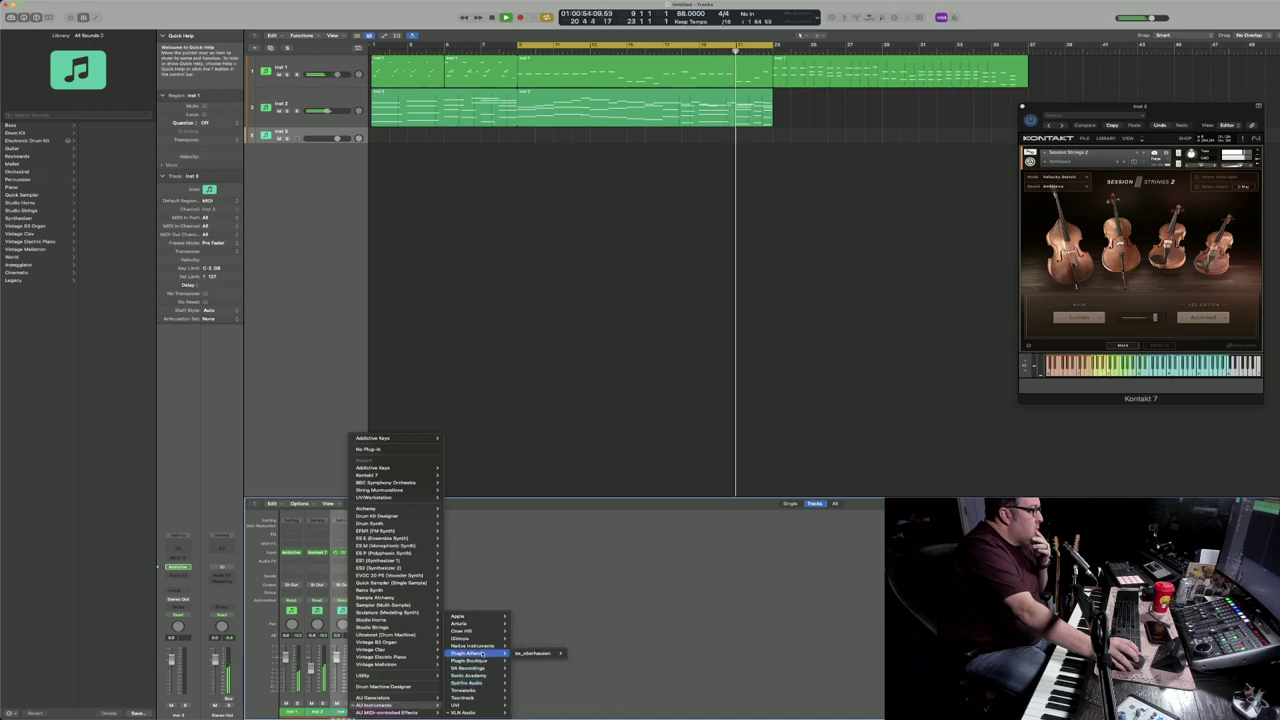
pyautogui.moveTo(486, 650)
pyautogui.moveTo(540, 661)
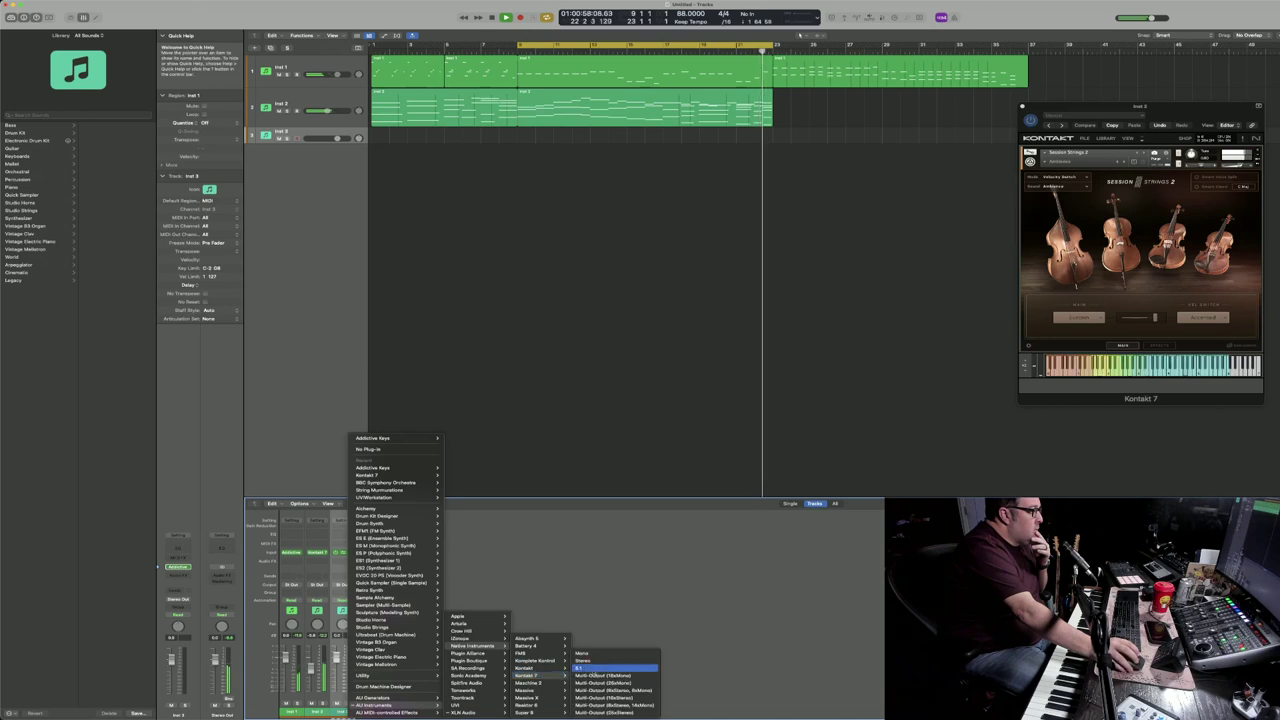
pyautogui.click(590, 661)
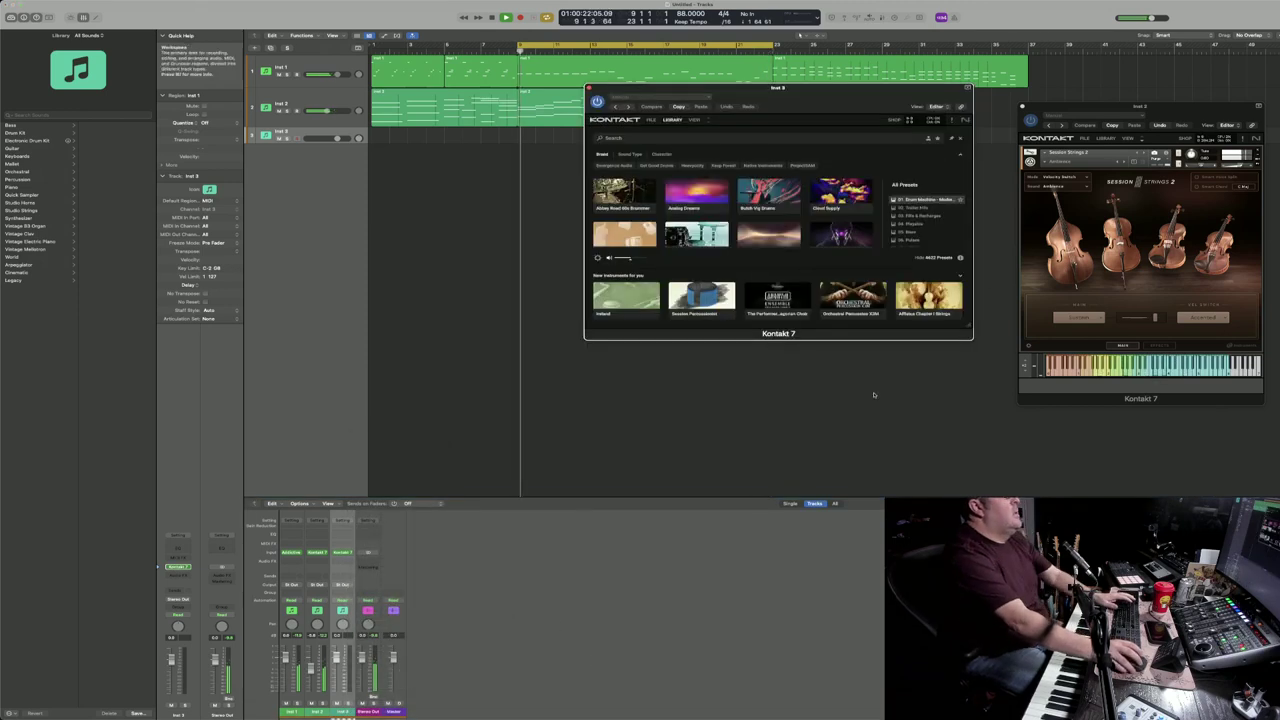
# Step: Load the Foundations Emotive Choir preset from the Kontakt library on Inst 3 and reposition the plug-in window
pyautogui.moveTo(700, 106); pyautogui.dragTo(642, 174)
pyautogui.scroll(-5, 748, 296)
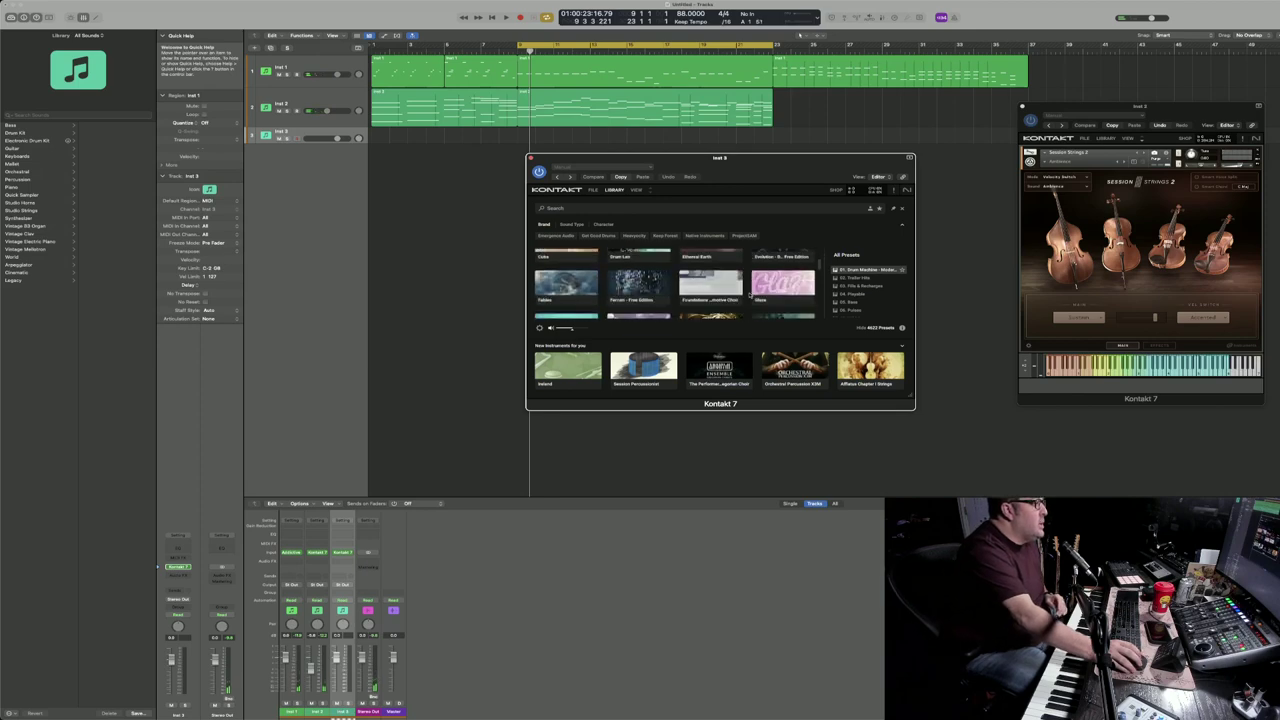
pyautogui.click(719, 260)
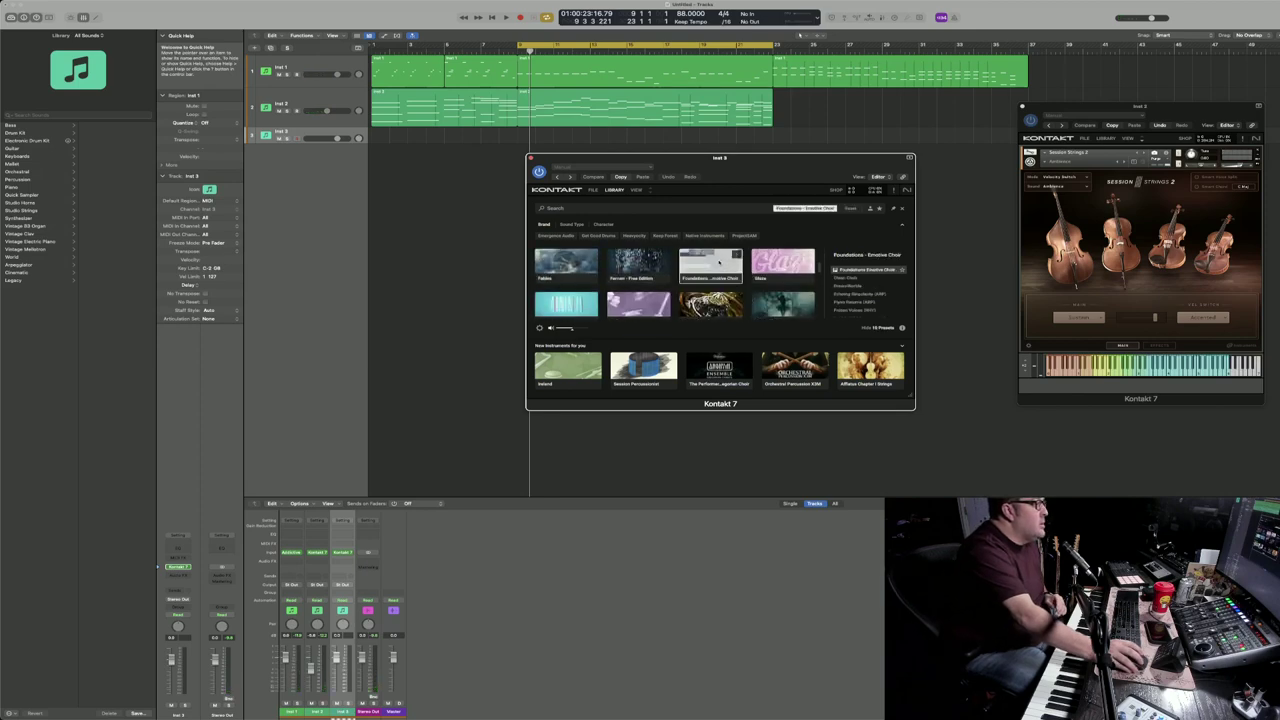
pyautogui.doubleClick(874, 271)
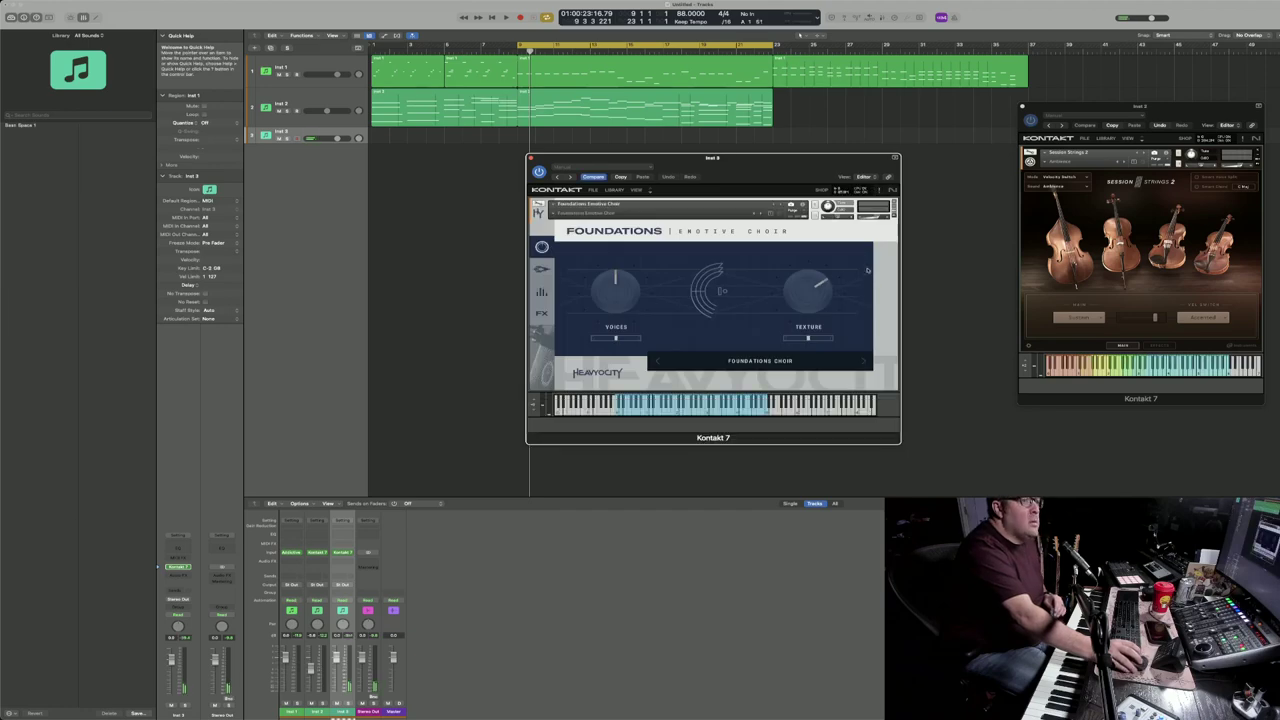
pyautogui.moveTo(800, 164); pyautogui.dragTo(797, 217)
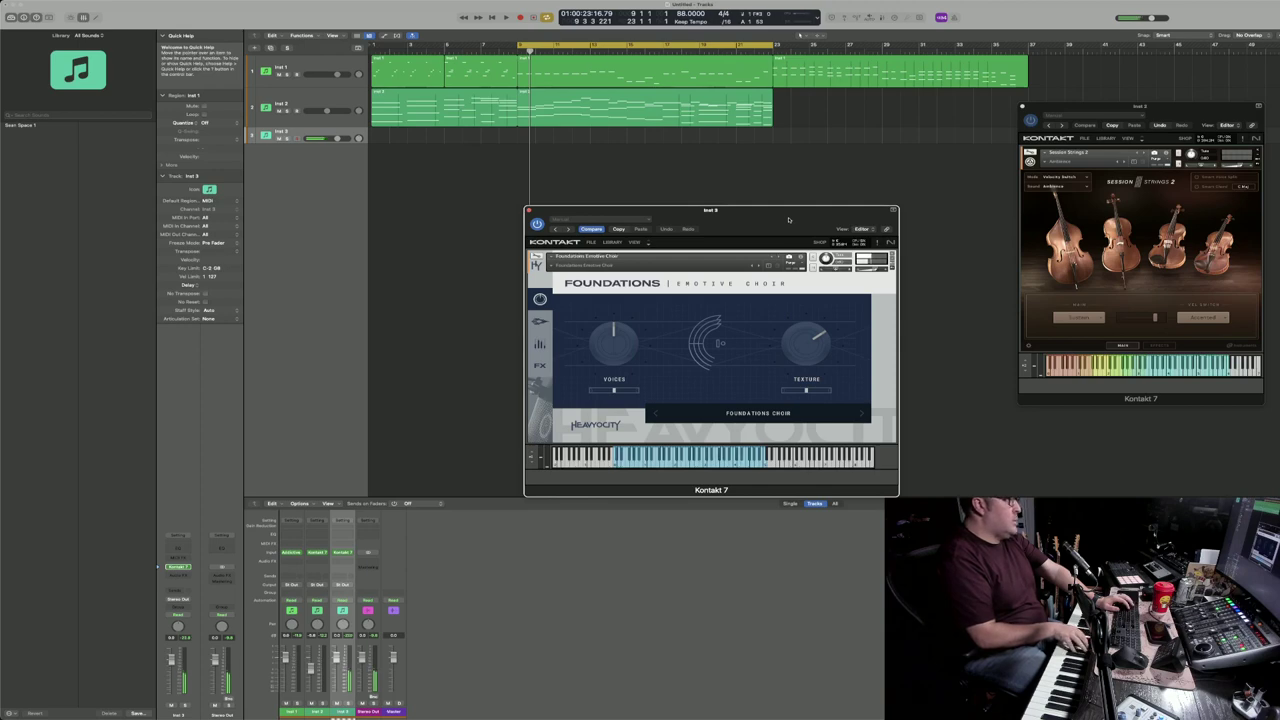
# Step: Try out the choir sound over playback from bar 9 and raise the level of its Voices layer
pyautogui.press('space')
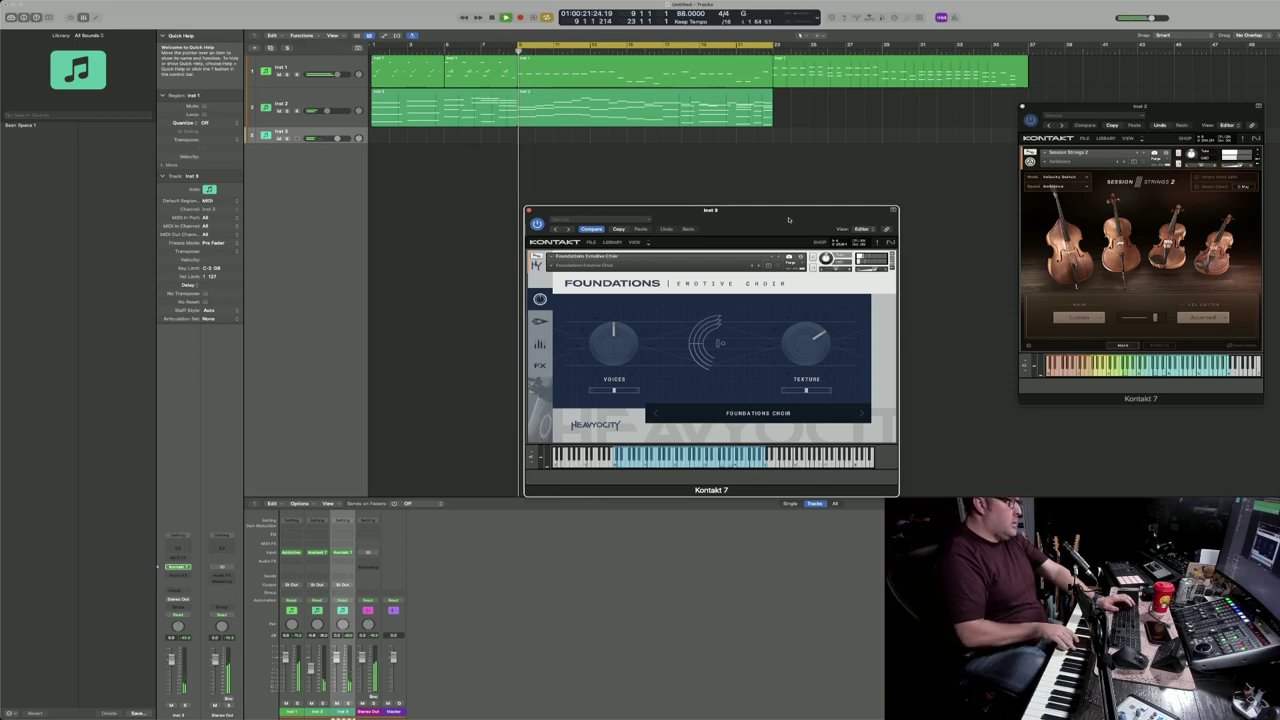
pyautogui.press('space')
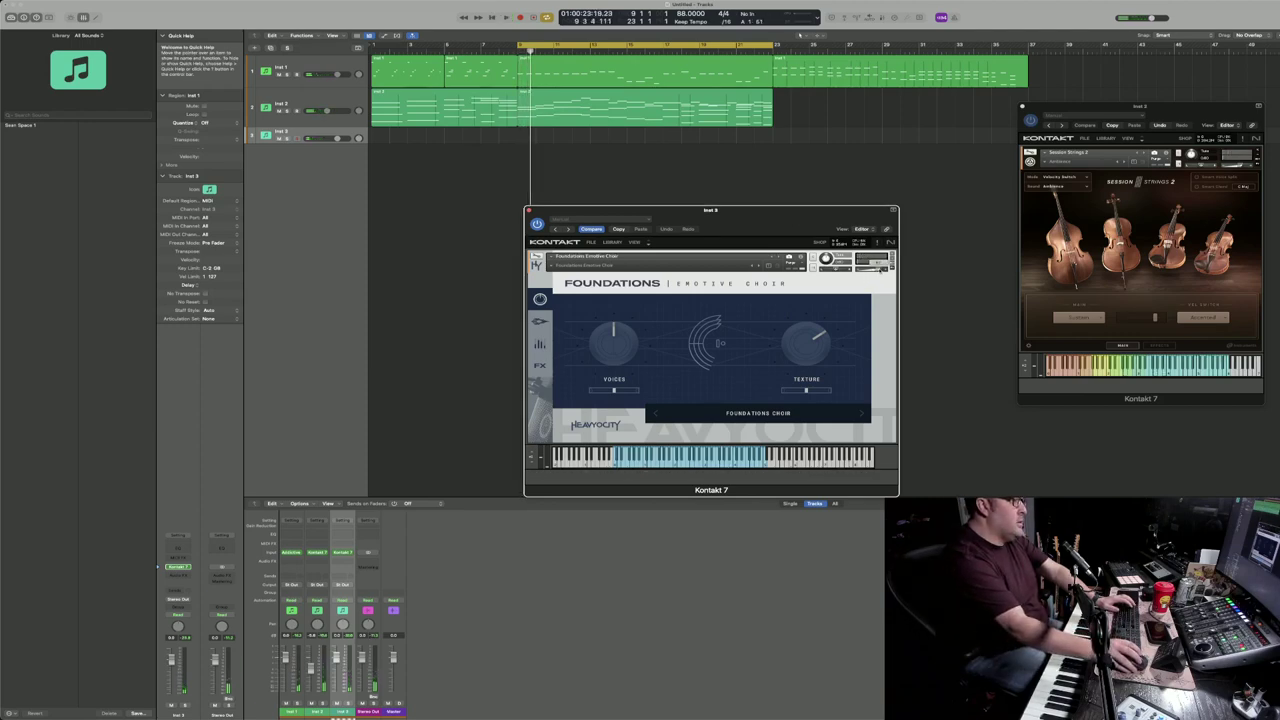
pyautogui.press('space')
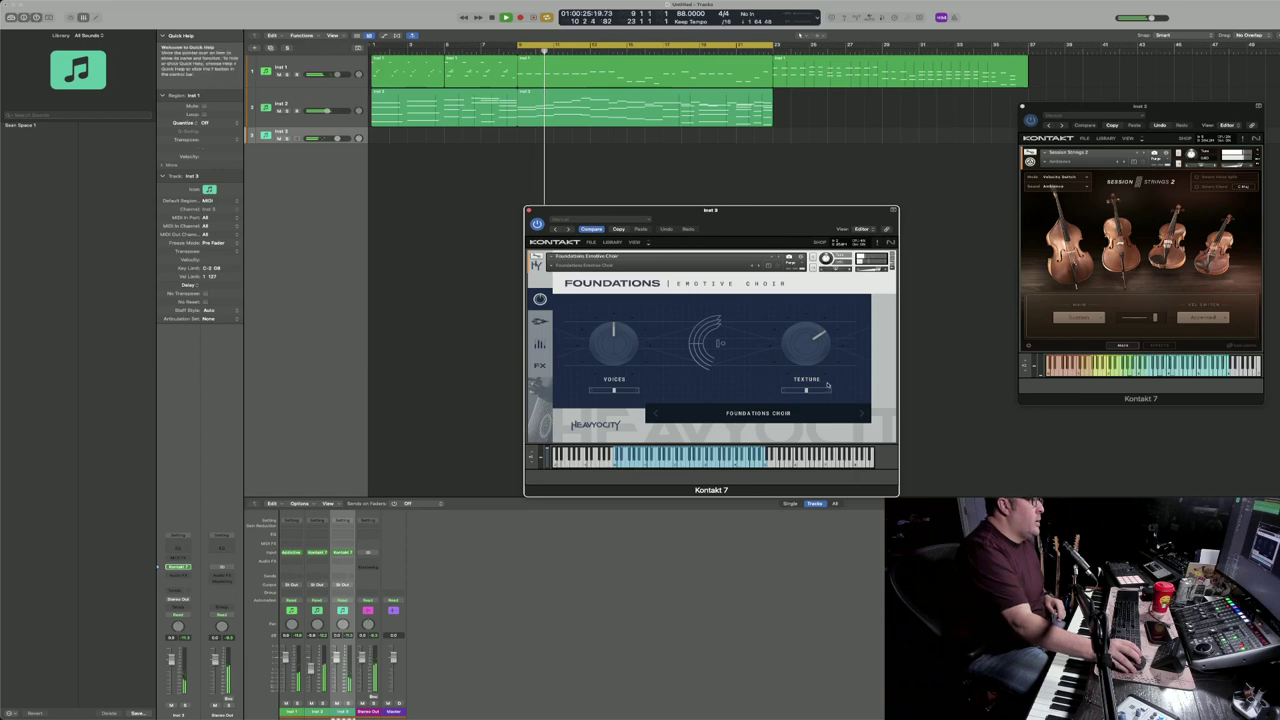
pyautogui.moveTo(613, 390); pyautogui.dragTo(655, 392)
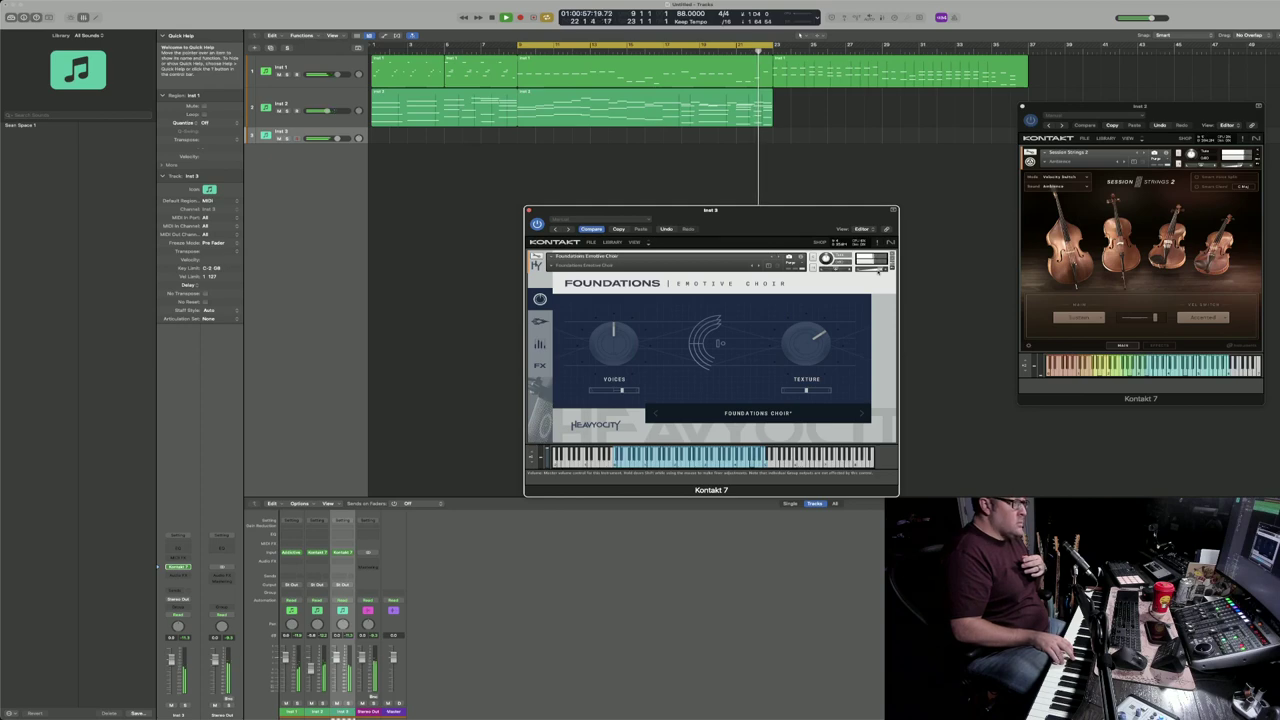
pyautogui.press('space')
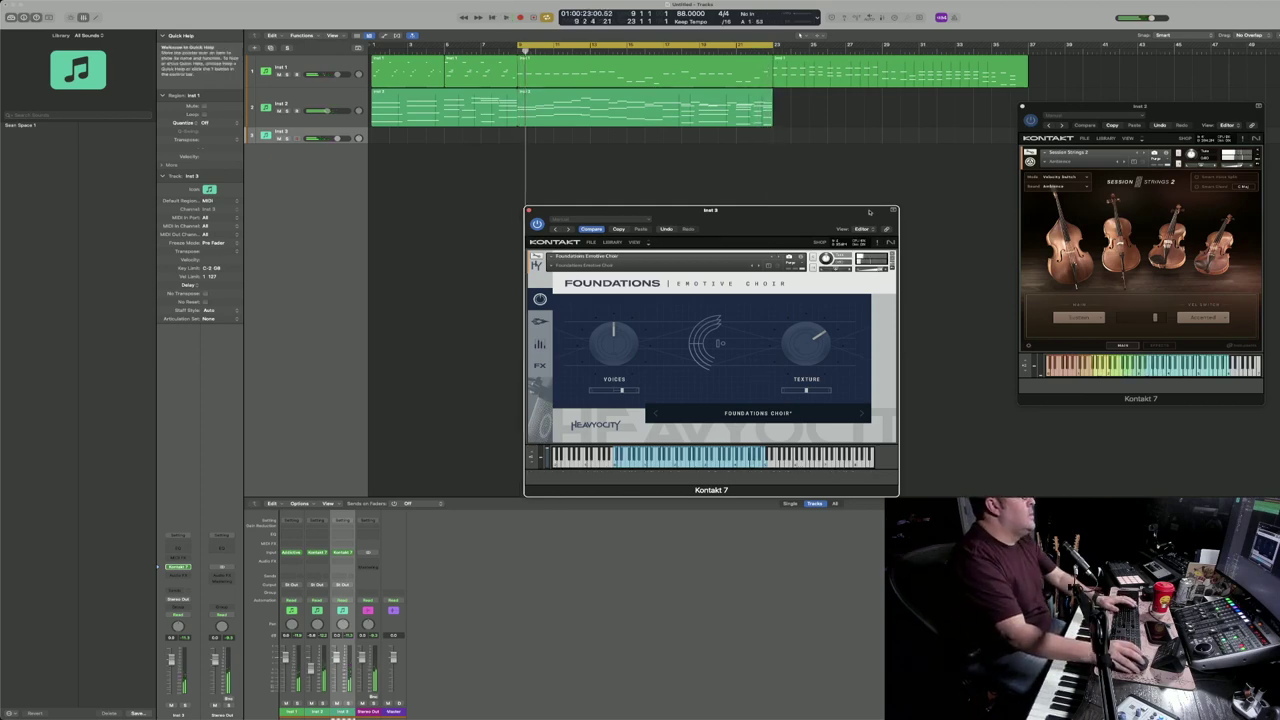
# Step: Open the strings region from bar 9 in the Piano Roll, turn cycling off and audition its ending from about bar 20
pyautogui.doubleClick(765, 92)
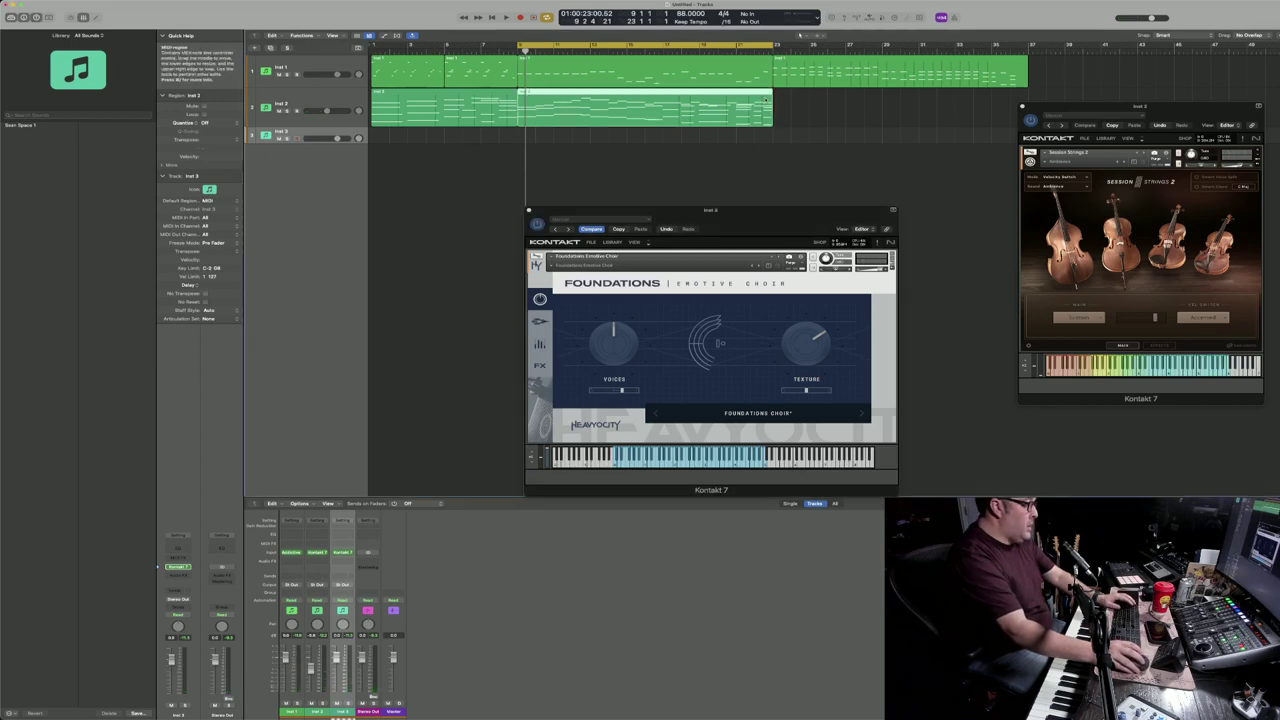
pyautogui.moveTo(788, 207); pyautogui.dragTo(896, 82)
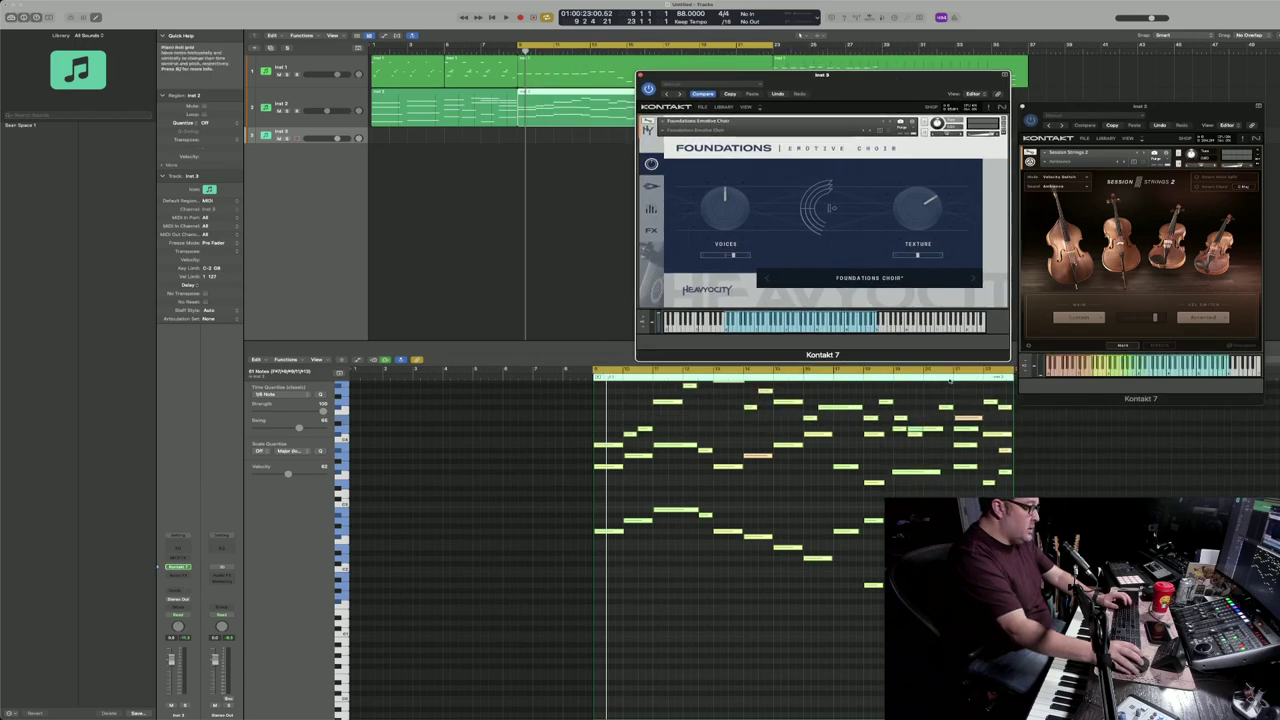
pyautogui.click(949, 379)
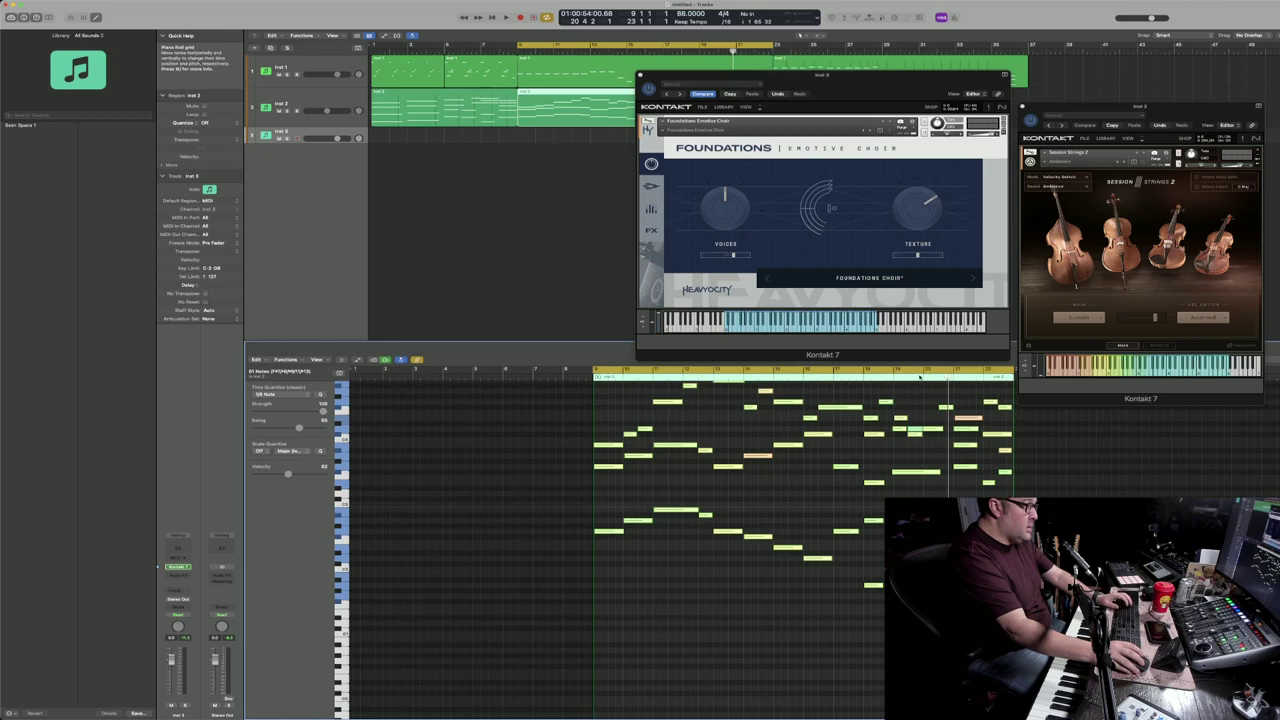
pyautogui.press('c')
pyautogui.click(915, 377)
pyautogui.press('space')
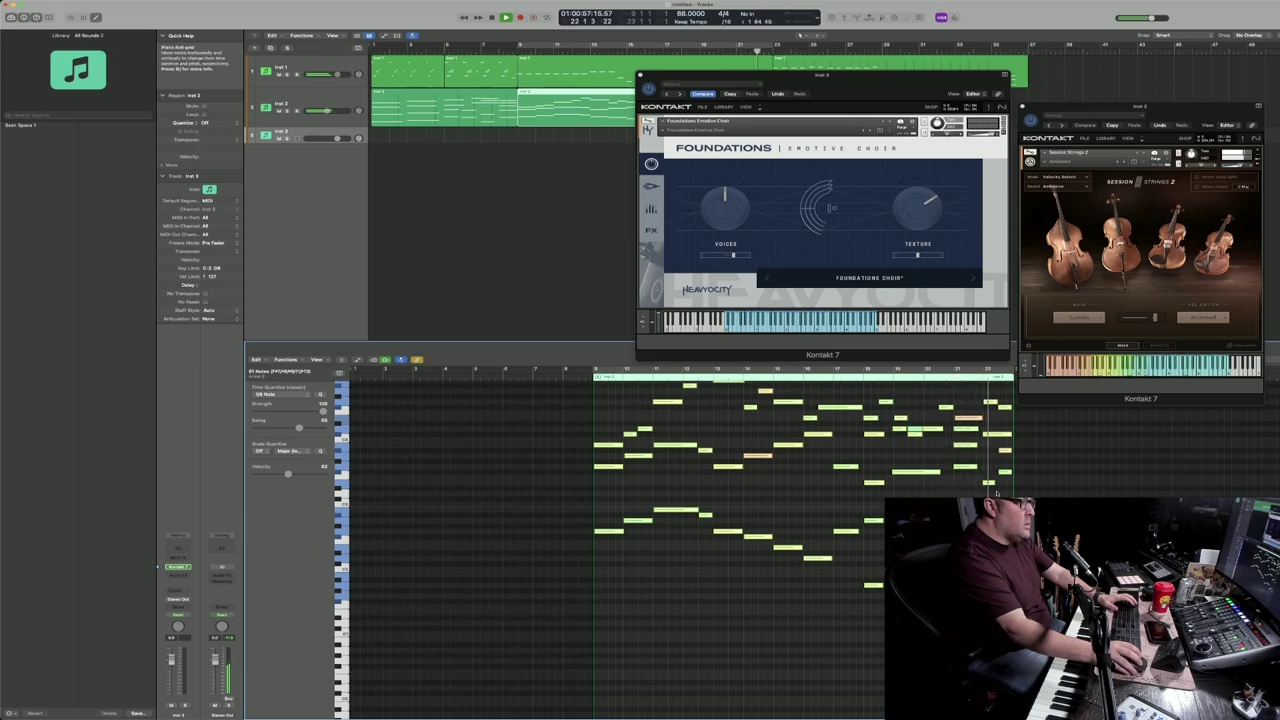
pyautogui.press('space')
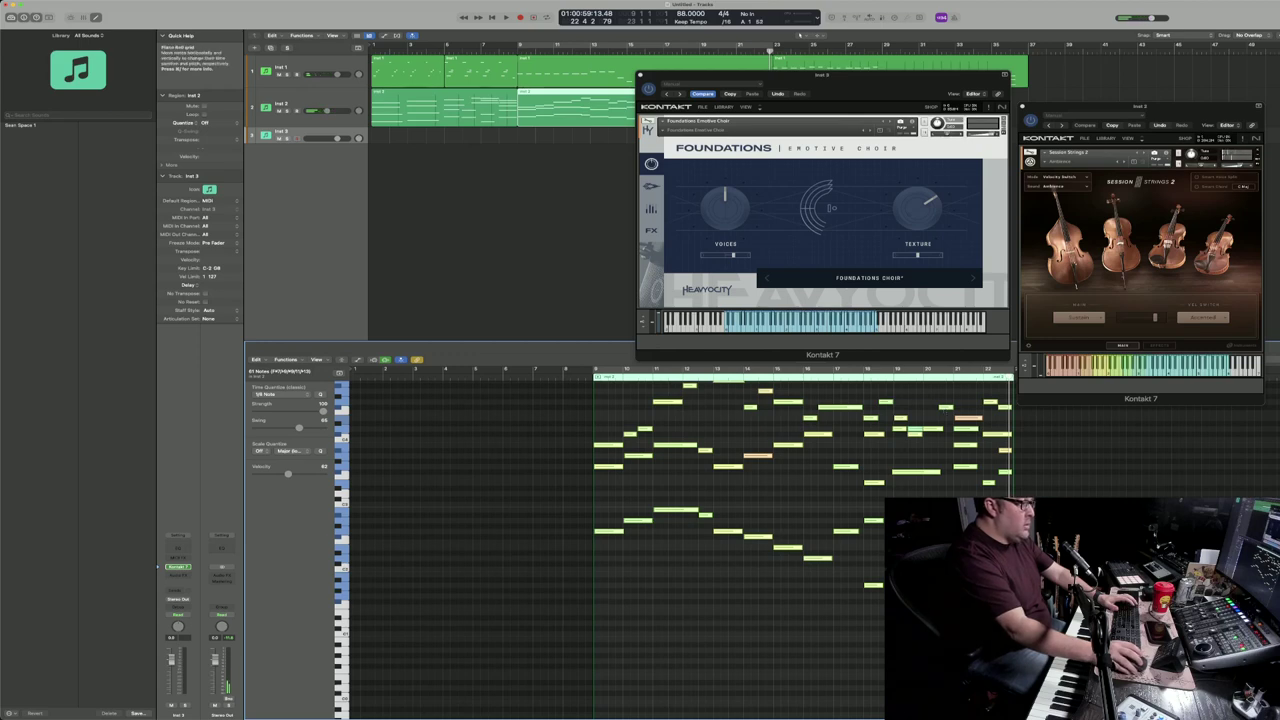
# Step: Move the notes from bar 21 onward in the Inst 2 region about one beat earlier and play back the ending
pyautogui.click(945, 408)
pyautogui.press('Delete')
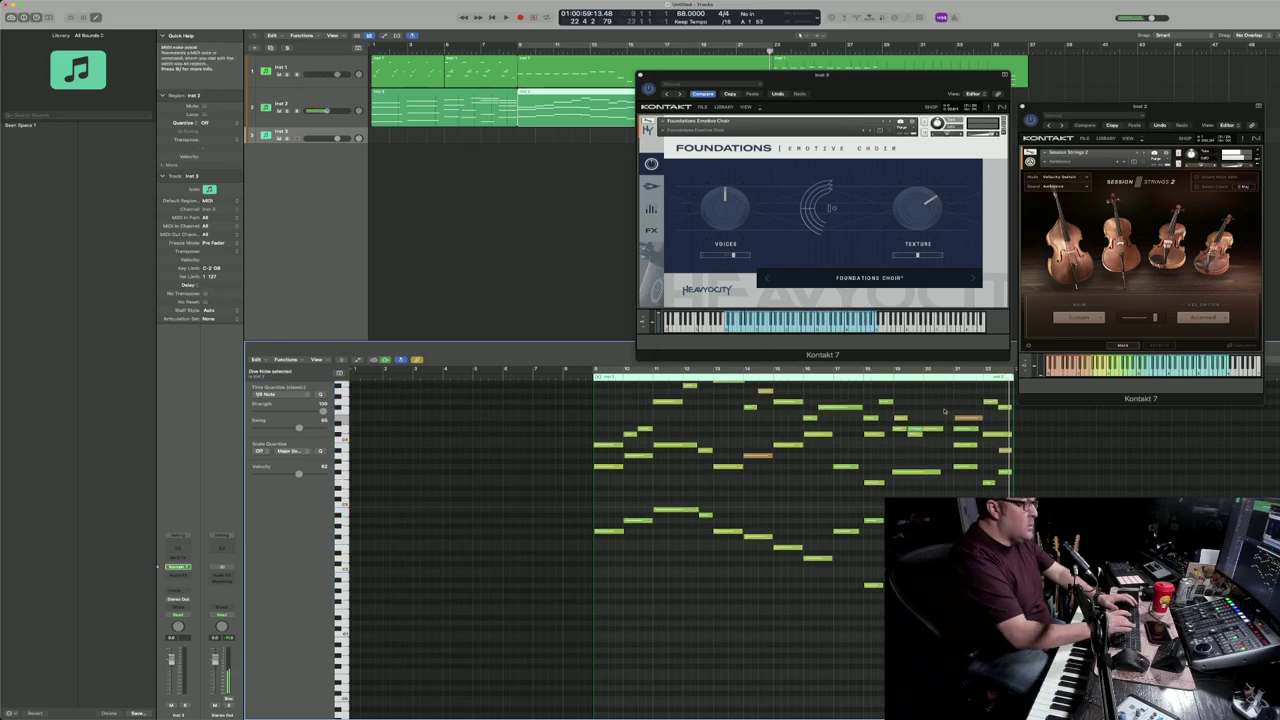
pyautogui.press('space')
pyautogui.press('space')
pyautogui.moveTo(946, 390); pyautogui.dragTo(1012, 500)
pyautogui.moveTo(963, 421); pyautogui.dragTo(1001, 590)
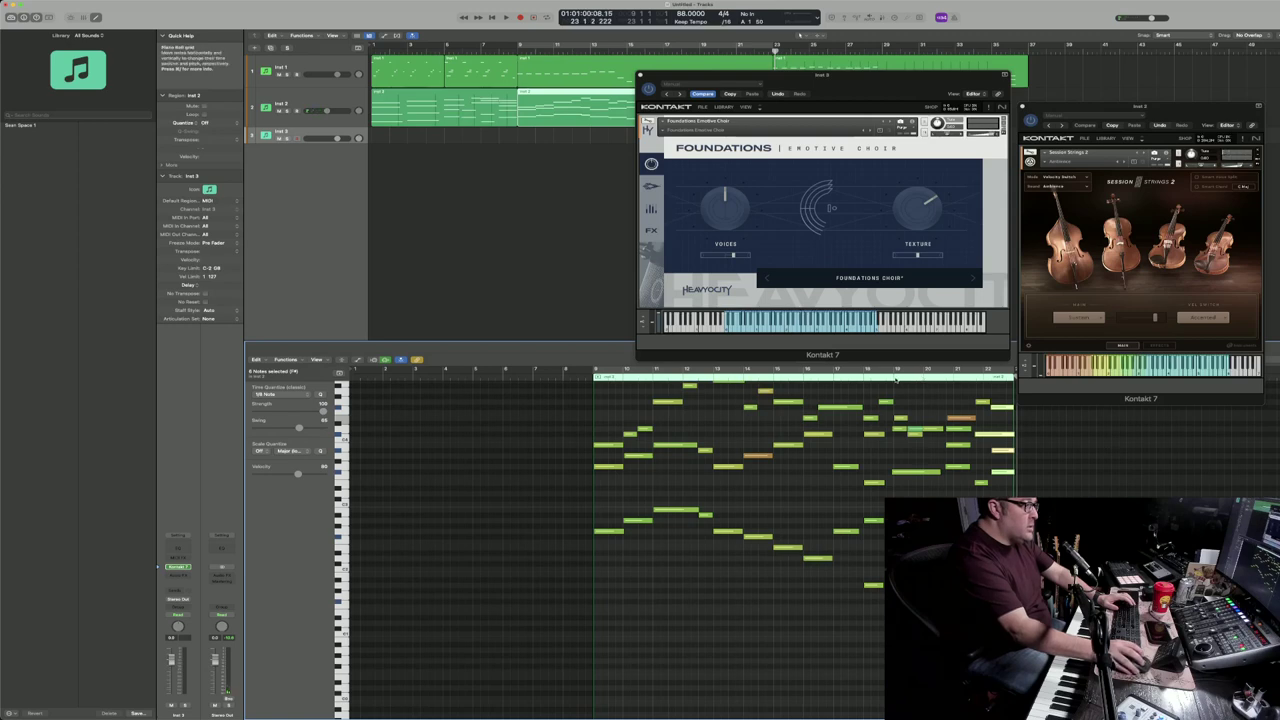
pyautogui.press('space')
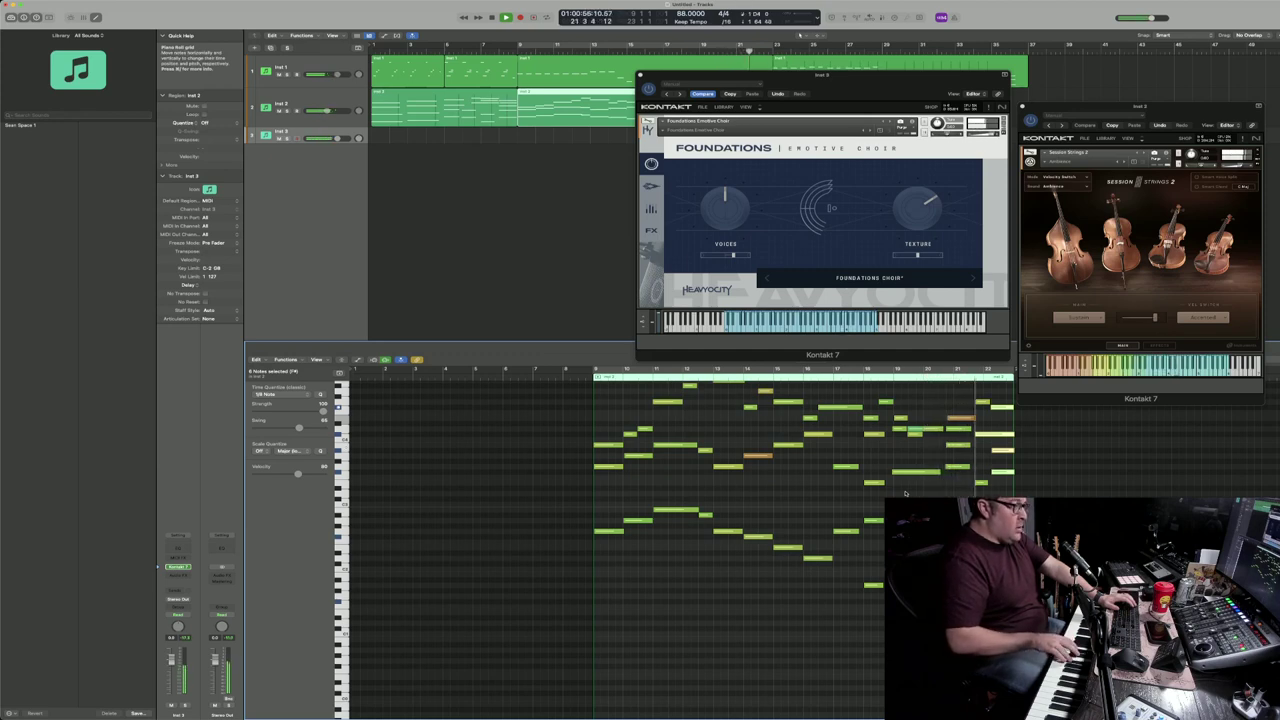
pyautogui.press('space')
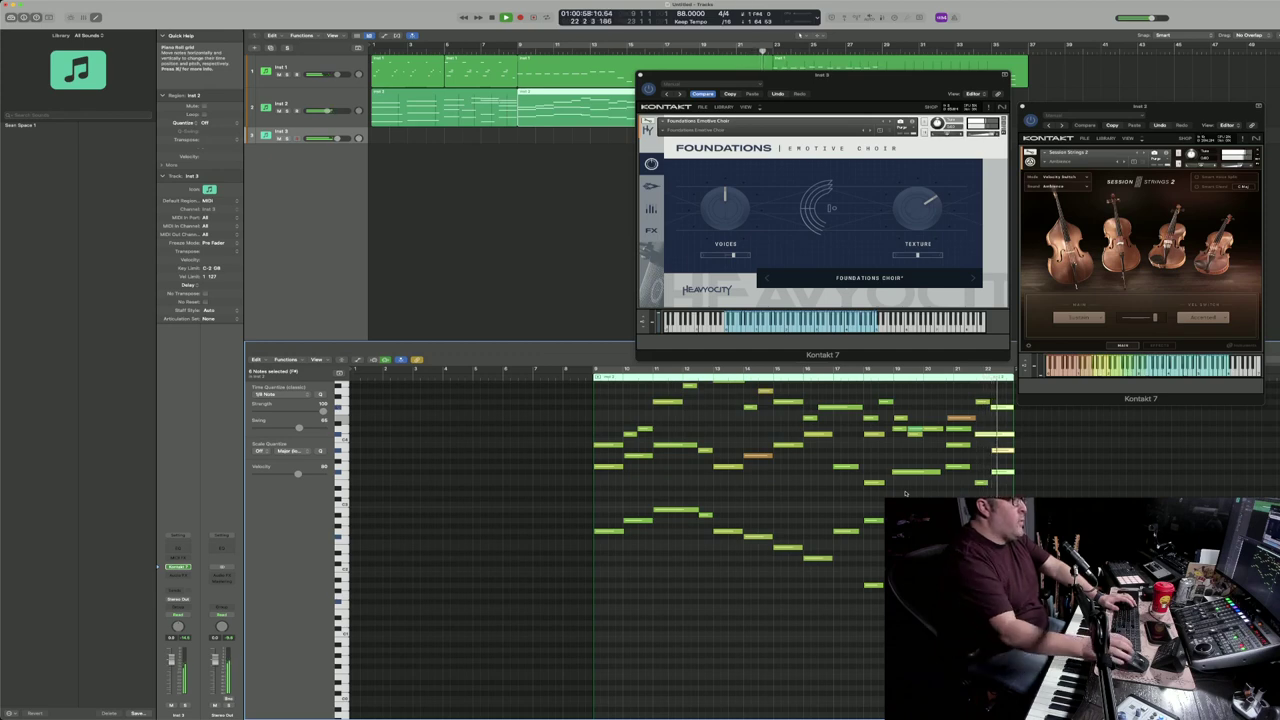
# Step: Move the bar 21 chord and its following pickup notes about one beat later and play back the passage
pyautogui.click(945, 407)
pyautogui.moveTo(945, 407); pyautogui.dragTo(1012, 495)
pyautogui.moveTo(957, 420); pyautogui.dragTo(965, 420)
pyautogui.click(886, 377)
pyautogui.press('space')
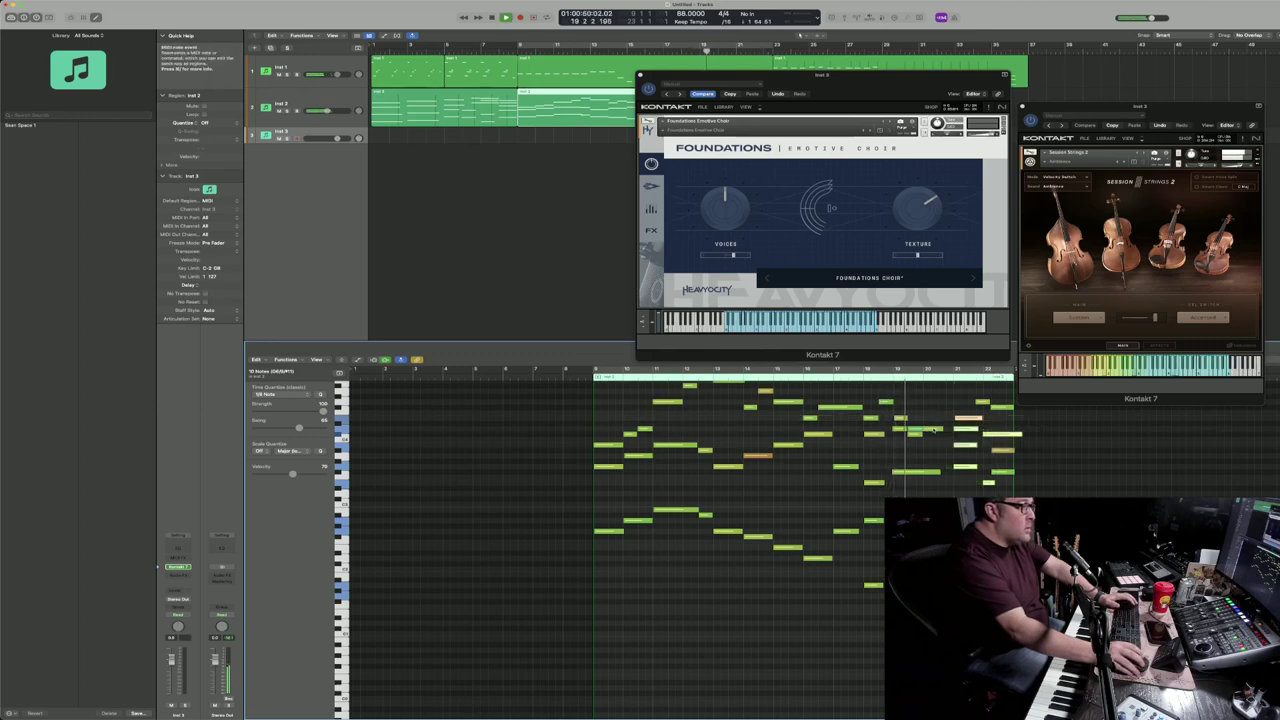
# Step: Lengthen the held notes leading up to the bar 21 chord and trim the longest final note to end with the last chord
pyautogui.moveTo(946, 600); pyautogui.dragTo(946, 432)
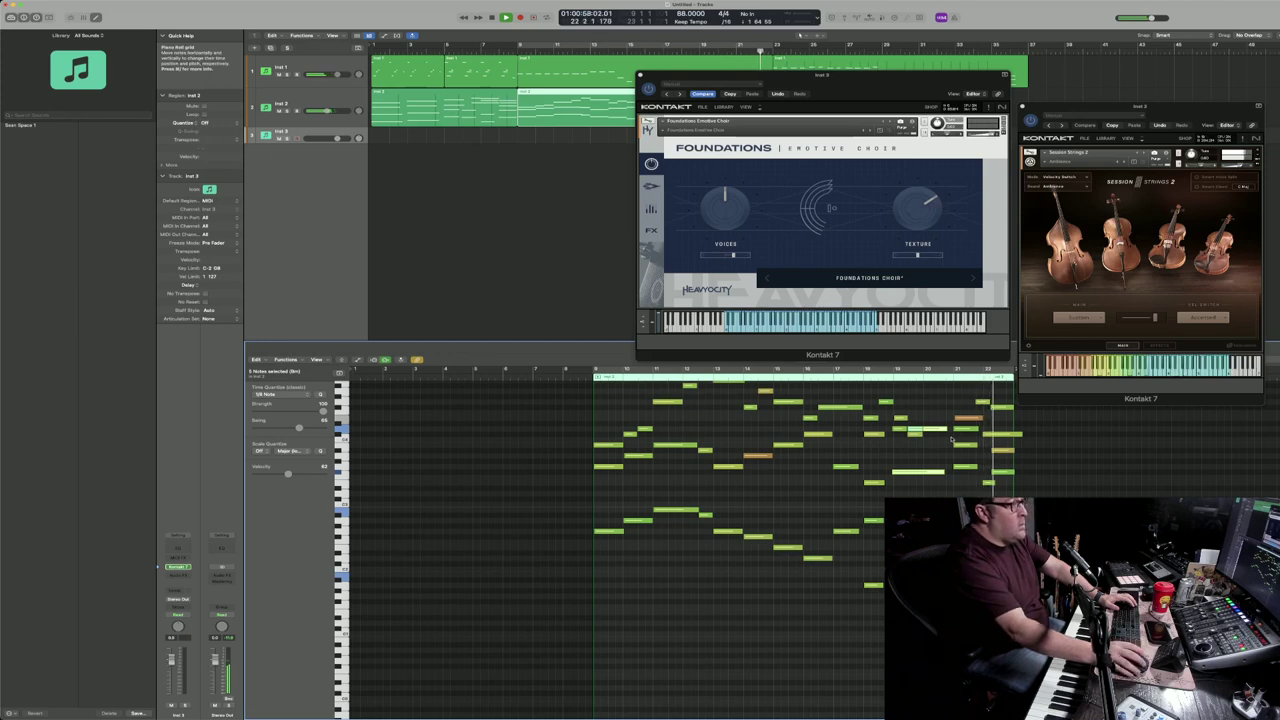
pyautogui.press('space')
pyautogui.click(1025, 437)
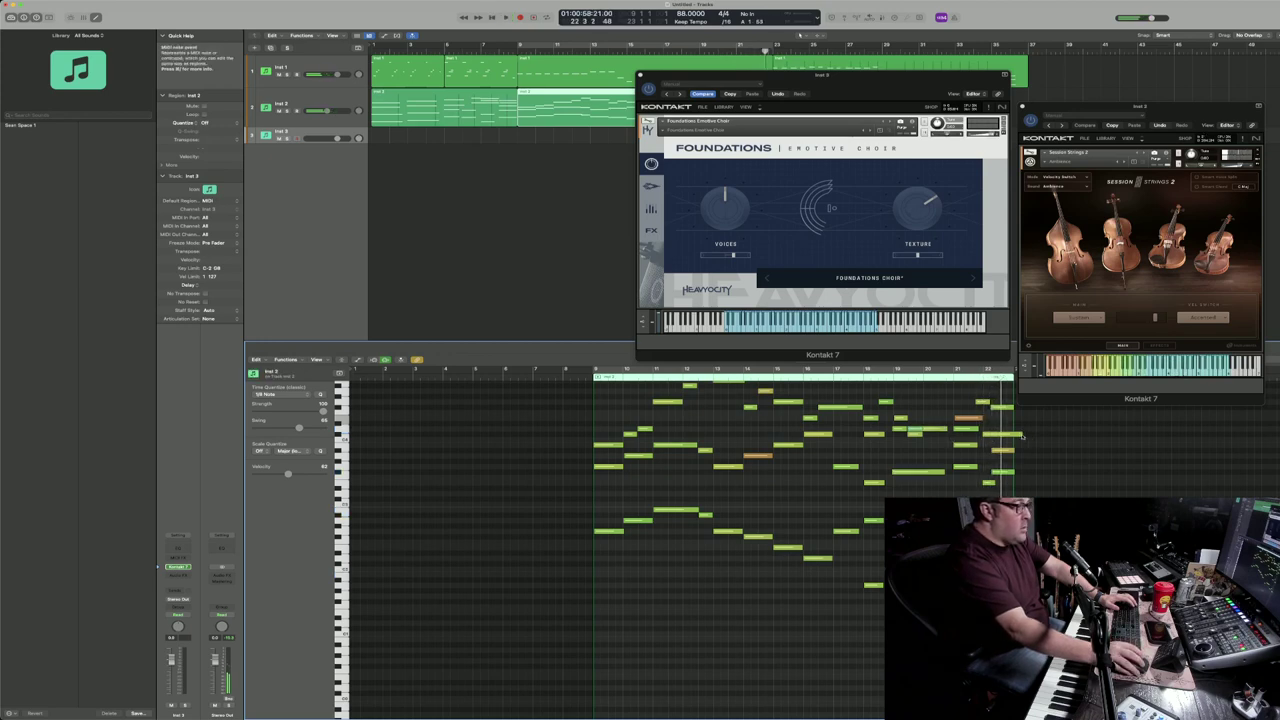
pyautogui.click(1000, 434)
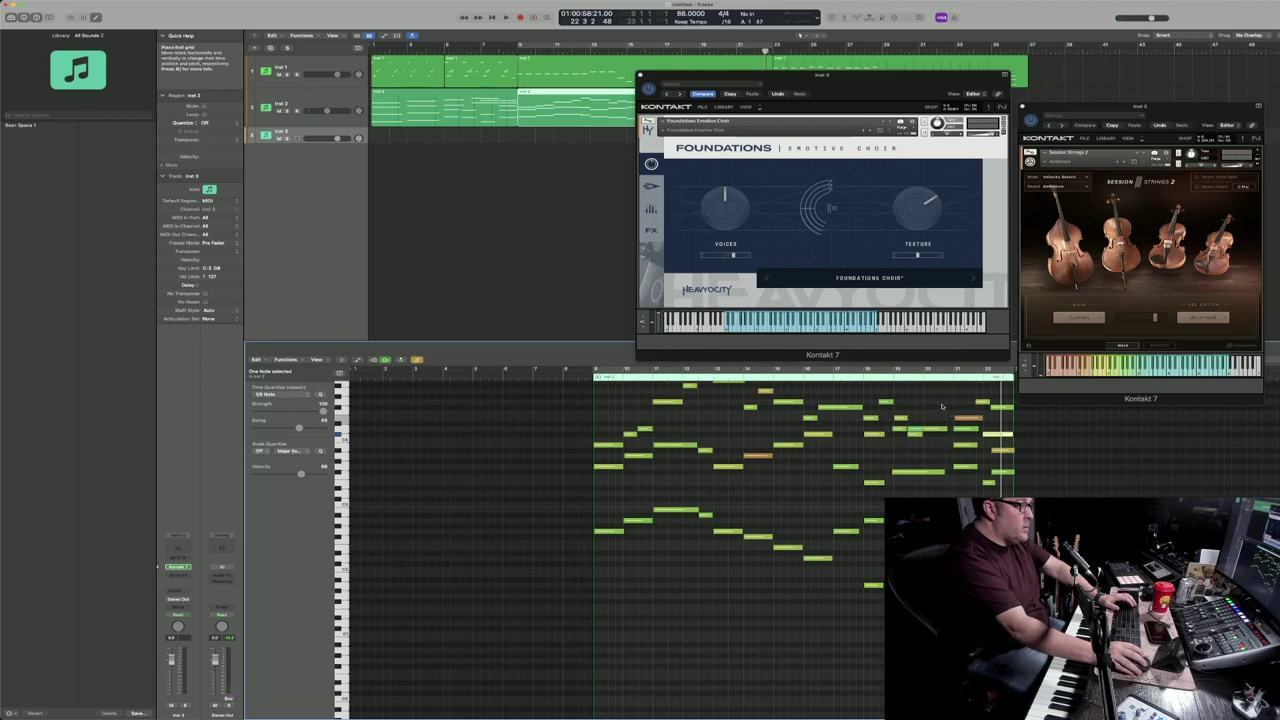
# Step: Move the last two chords and the pickup notes between them one bar earlier, so they start at bar 20
pyautogui.moveTo(933, 598); pyautogui.dragTo(1008, 600)
pyautogui.moveTo(963, 421); pyautogui.dragTo(933, 421)
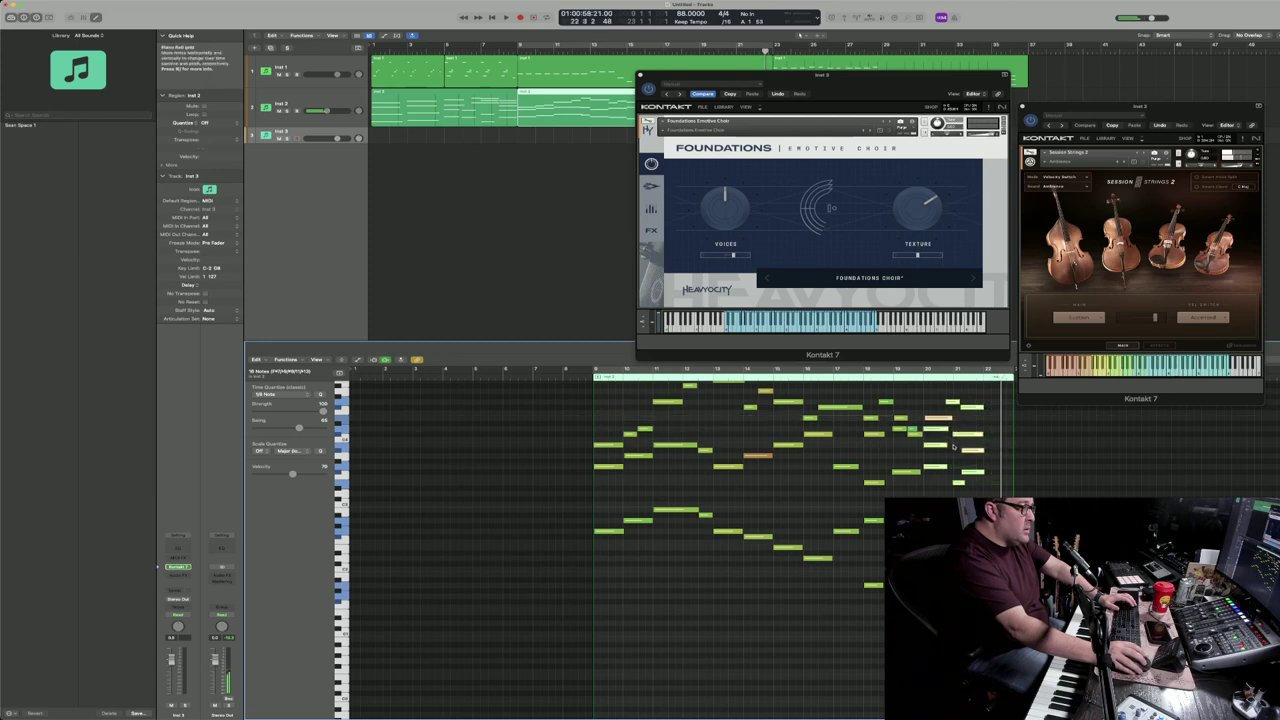
pyautogui.click(960, 388)
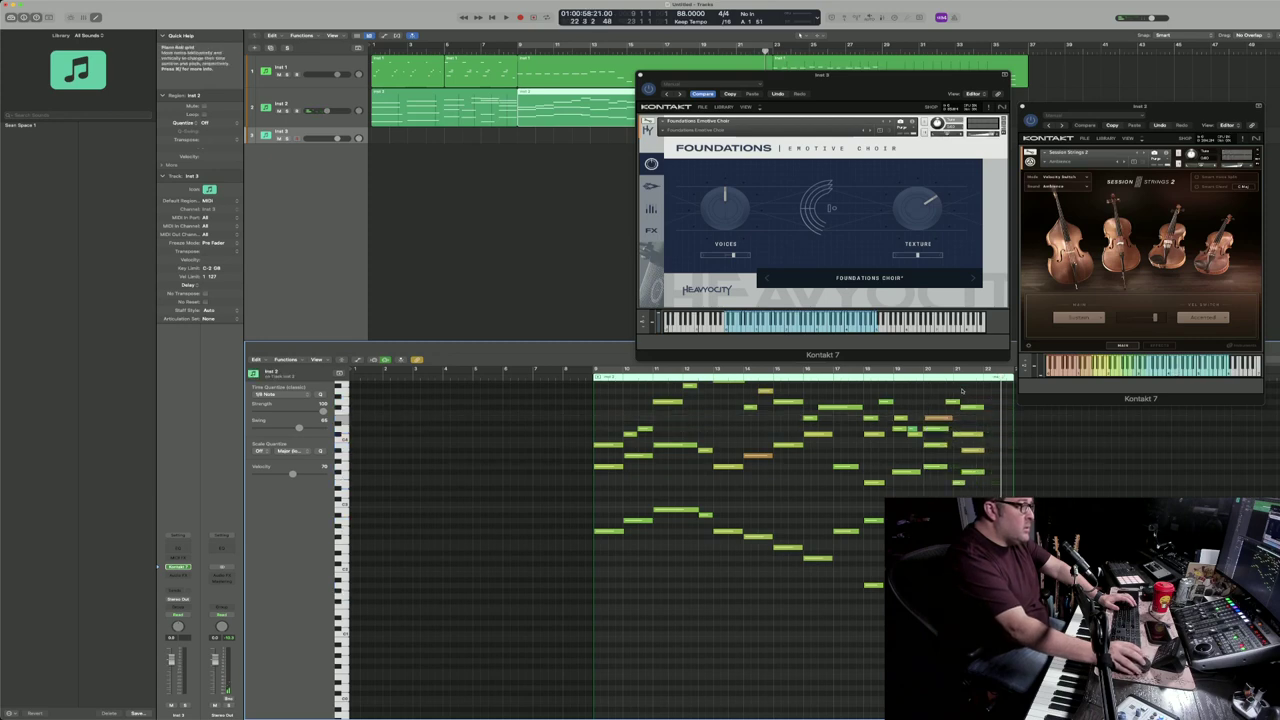
# Step: Move the pickup notes and the final chord after bar 20 slightly later and play back the ending
pyautogui.moveTo(985, 602); pyautogui.dragTo(967, 405)
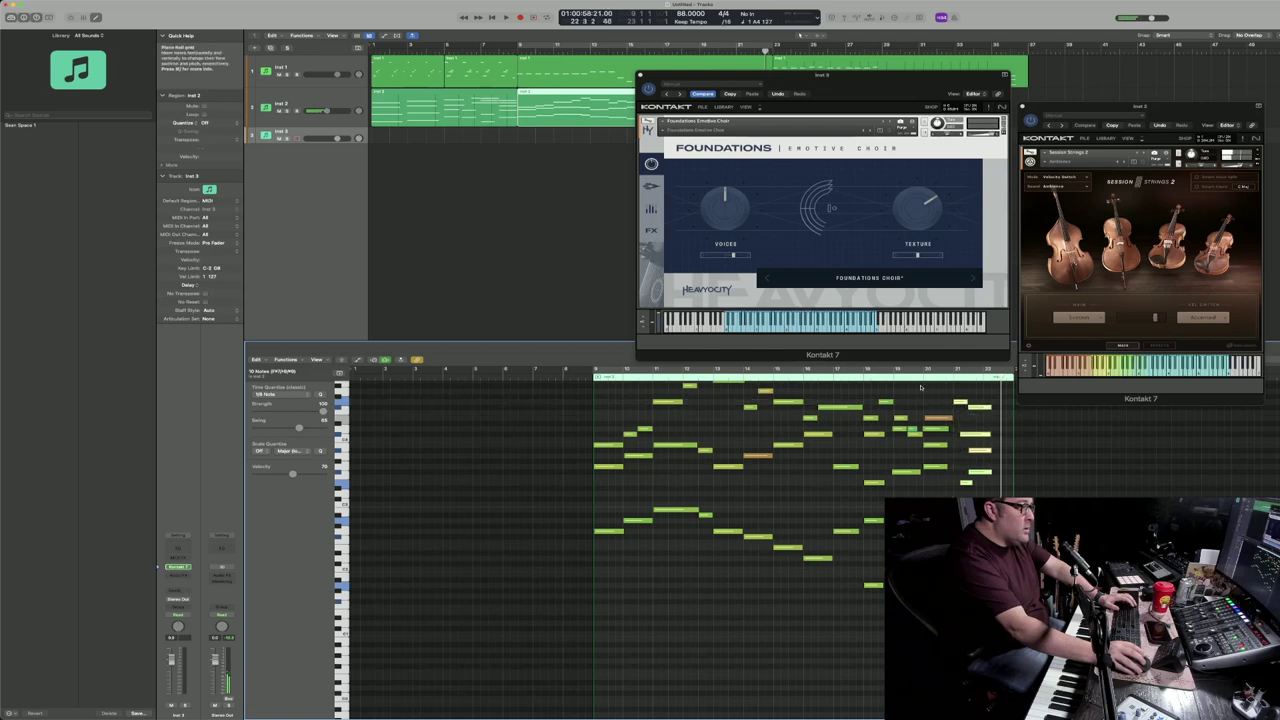
pyautogui.click(897, 379)
pyautogui.press('space')
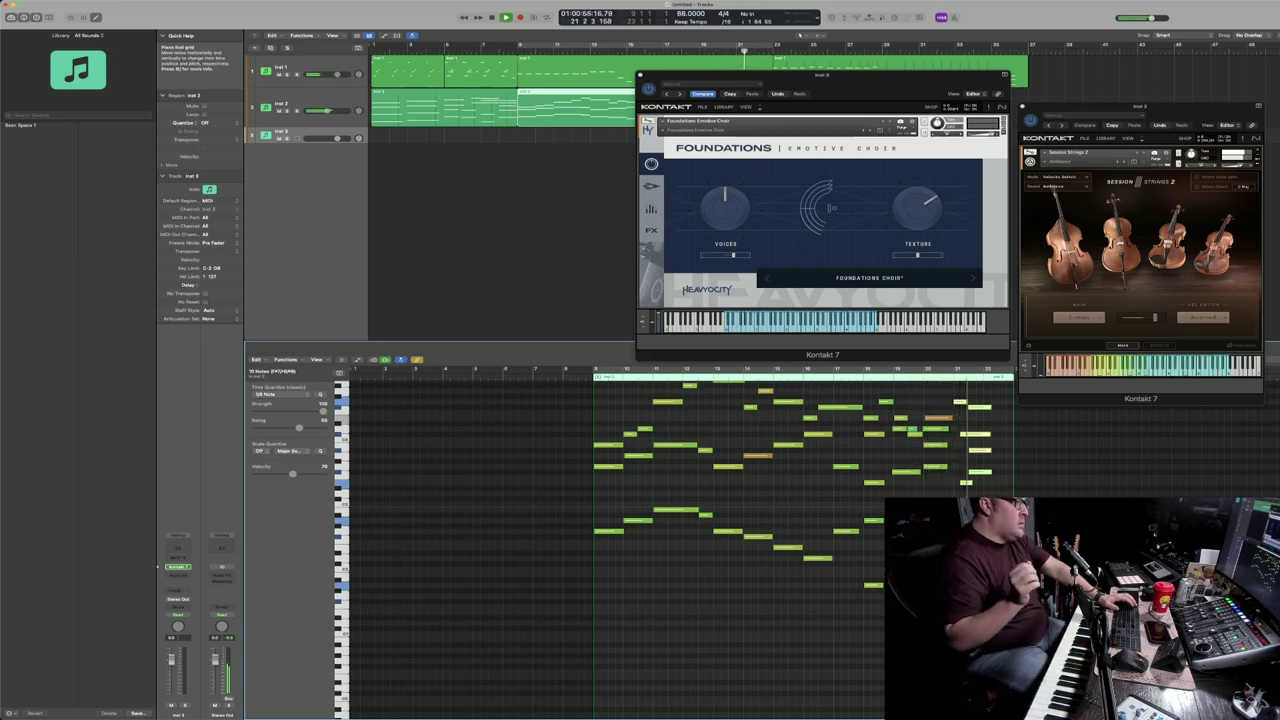
pyautogui.press('space')
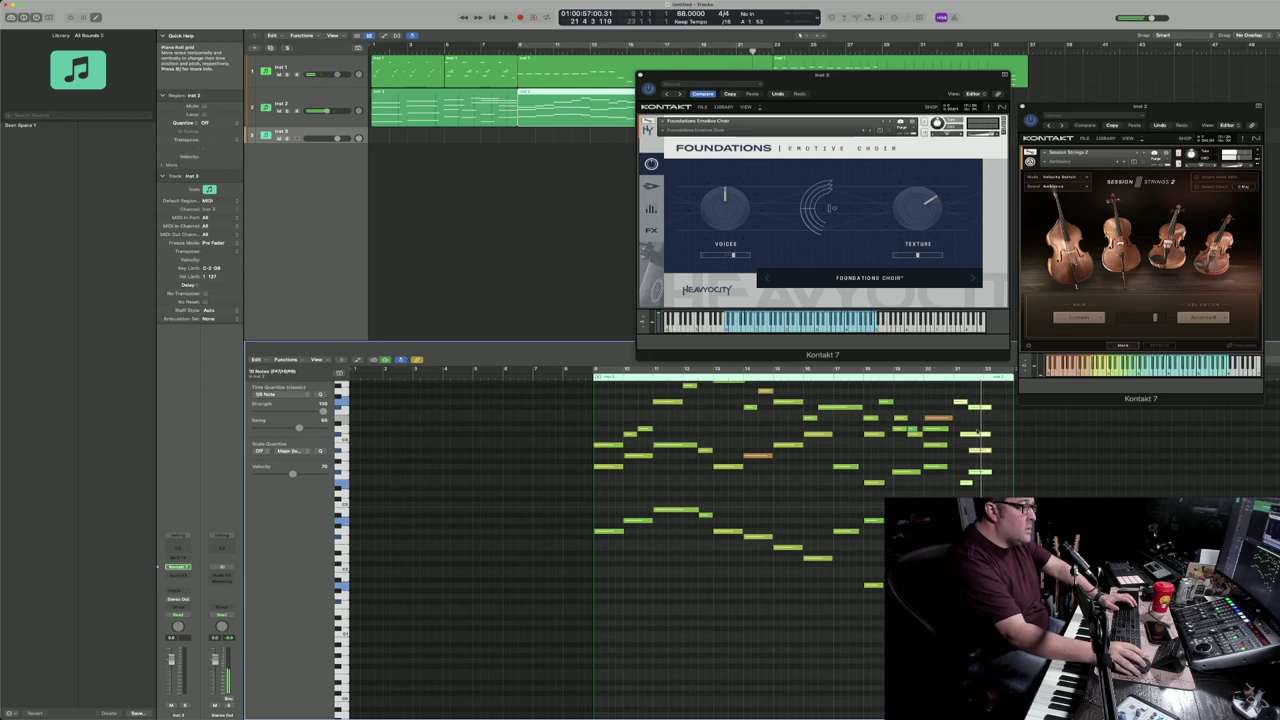
# Step: Nudge the final chord slightly later and trim the start of its early note to line up with the other notes
pyautogui.moveTo(985, 403); pyautogui.dragTo(986, 602)
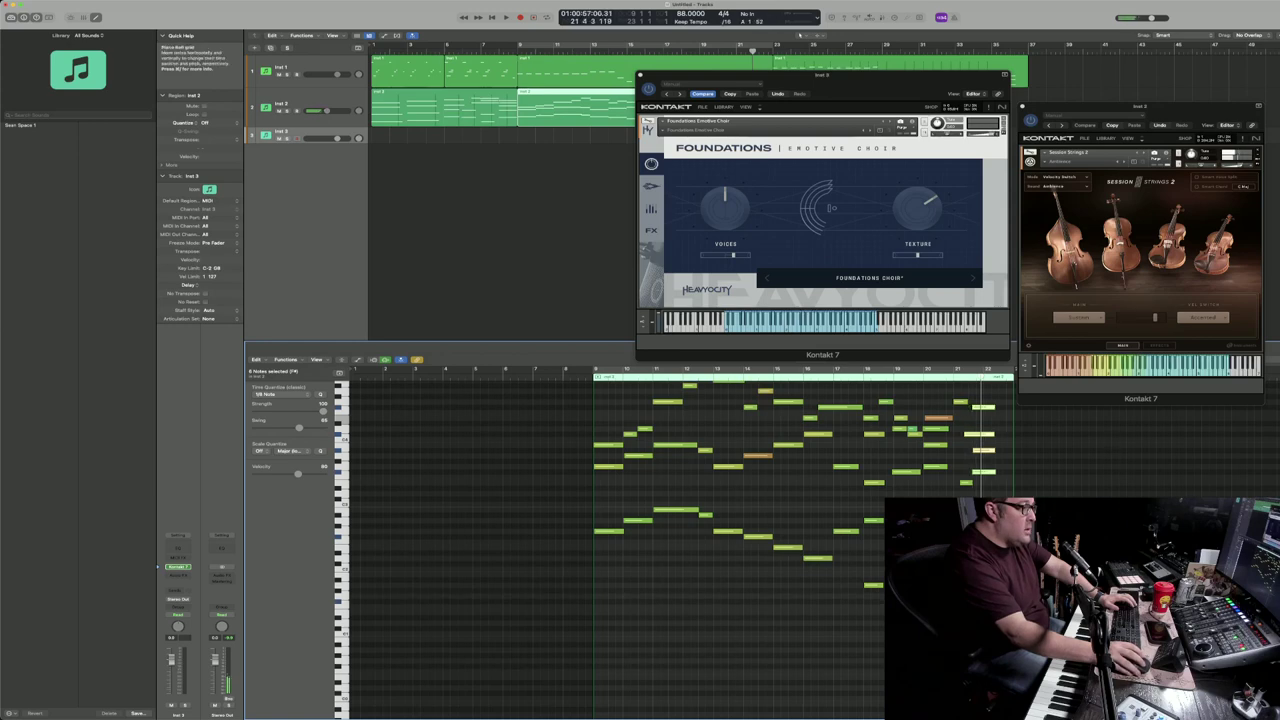
pyautogui.click(984, 414)
pyautogui.click(967, 434)
pyautogui.press('space')
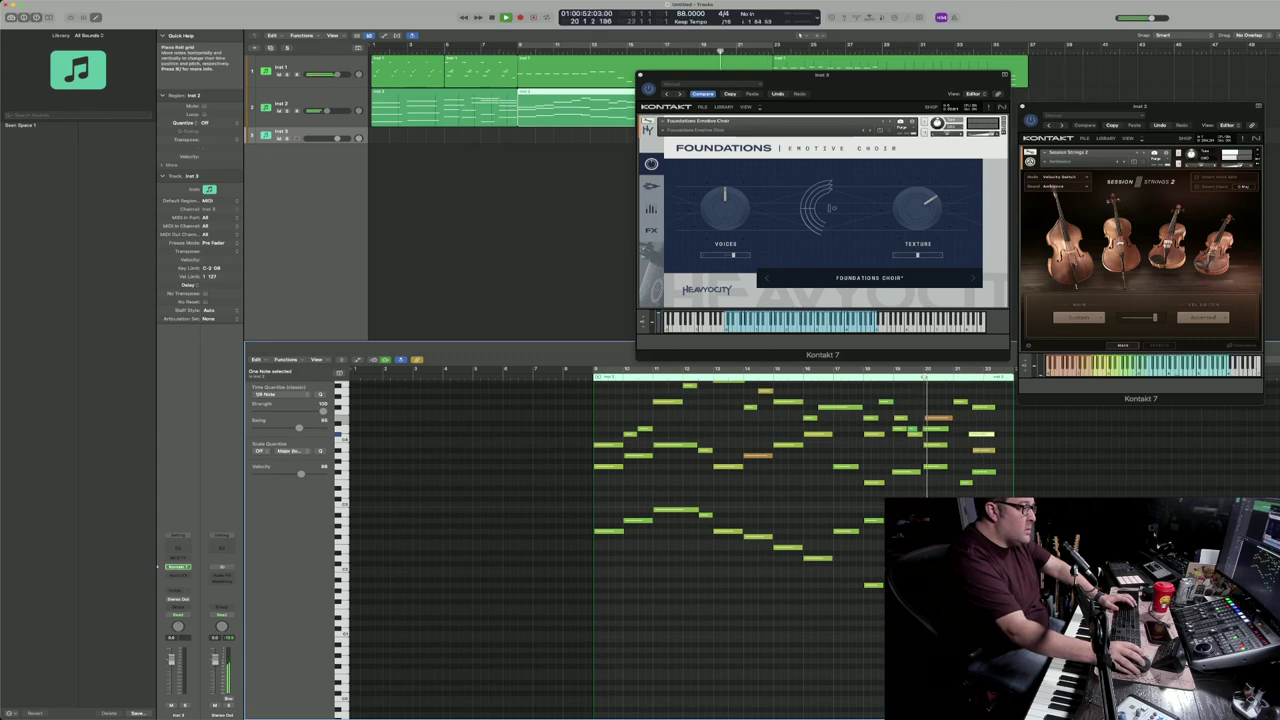
pyautogui.click(894, 378)
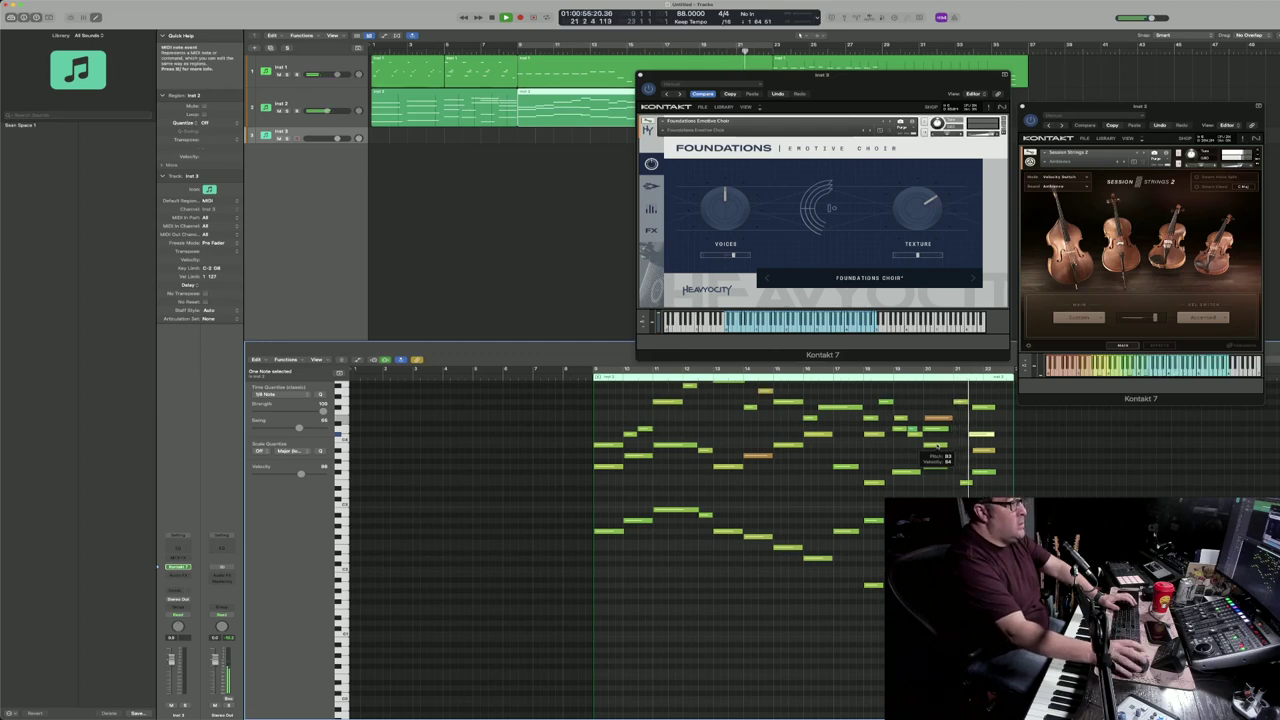
pyautogui.press('space')
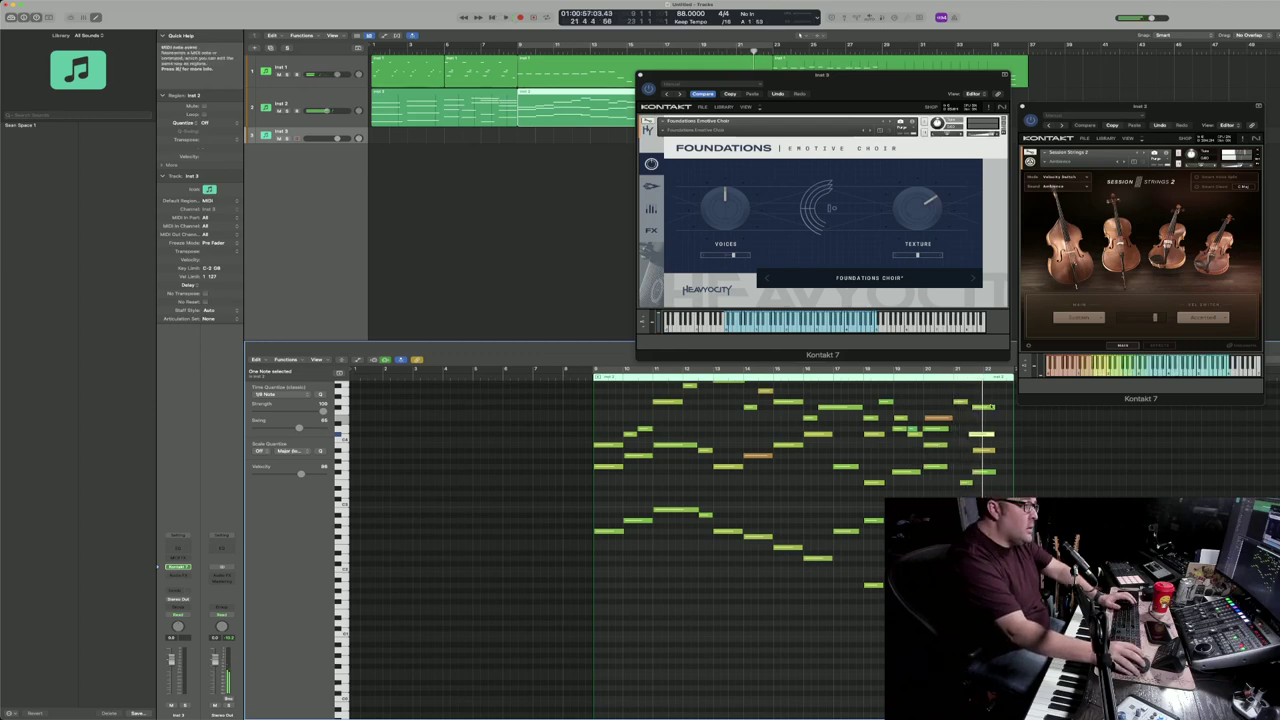
# Step: Nudge the top note of the bar 20 chord slightly earlier
pyautogui.press('super+Right')
pyautogui.press('super+Right')
pyautogui.press('super+Right')
pyautogui.press('super+Right')
pyautogui.press('super+Right')
pyautogui.press('super+Left')
pyautogui.press('super+Left')
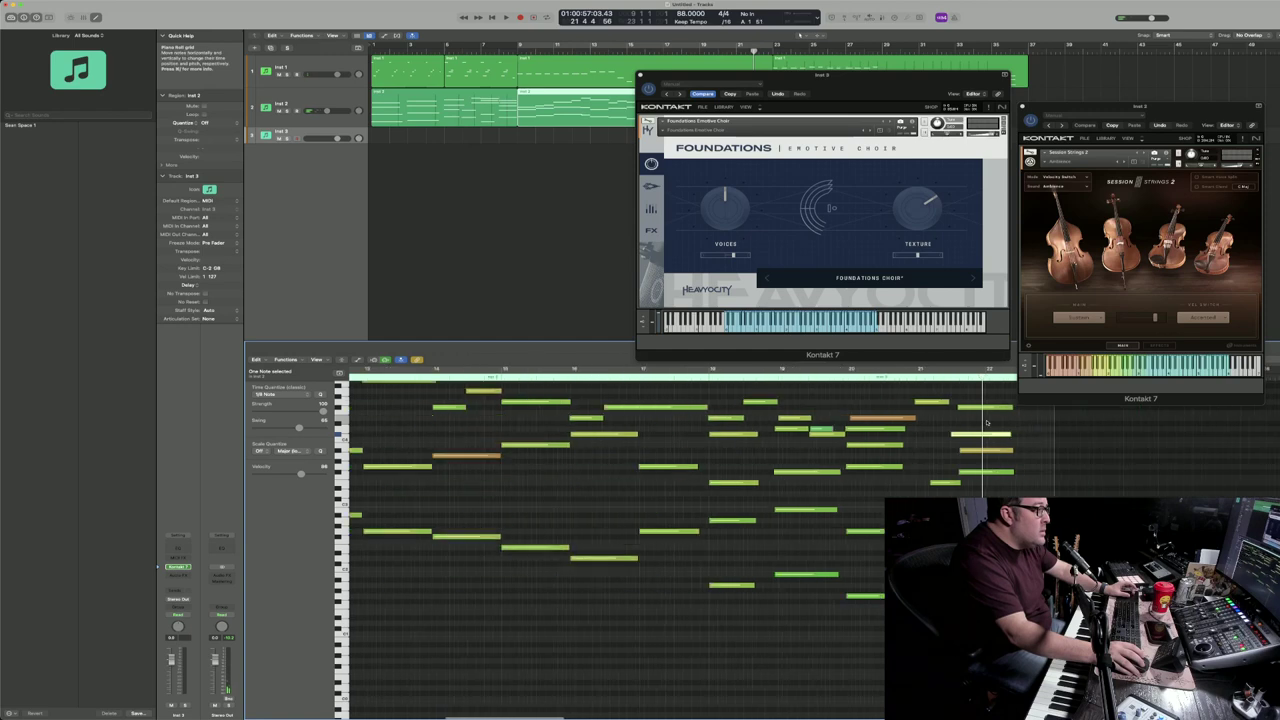
pyautogui.scroll(2, 973, 420)
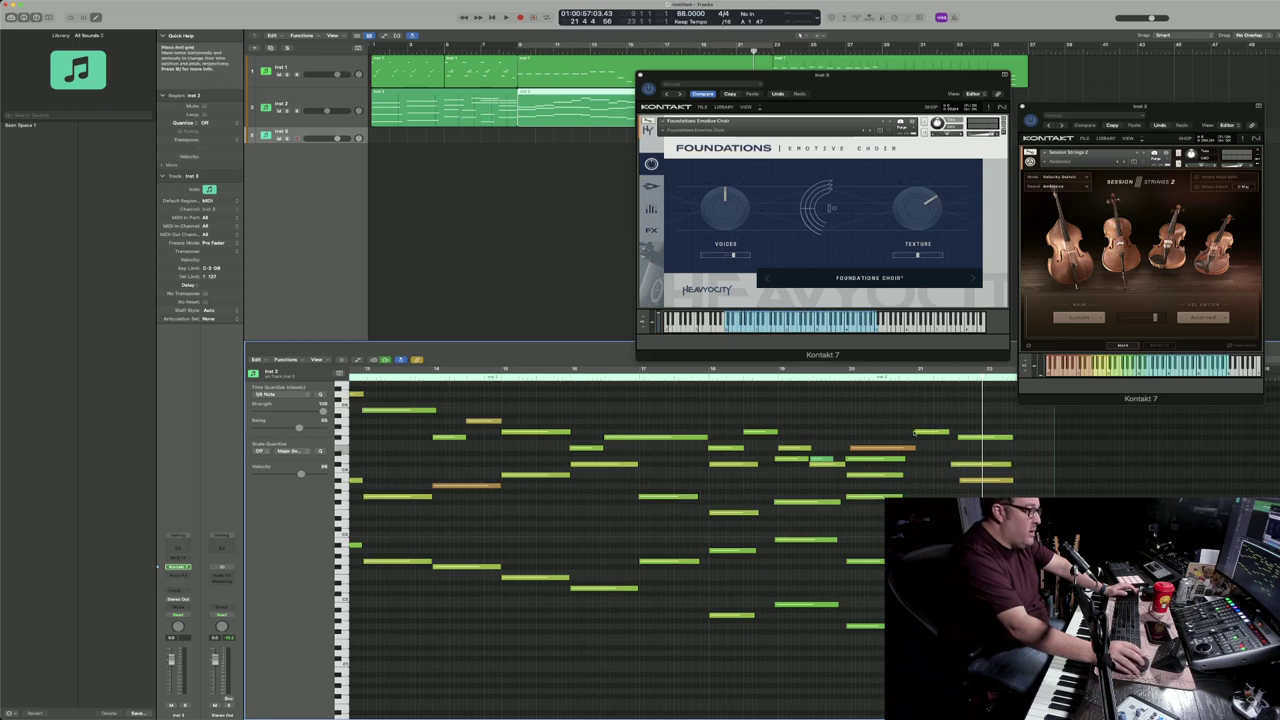
pyautogui.click(902, 453)
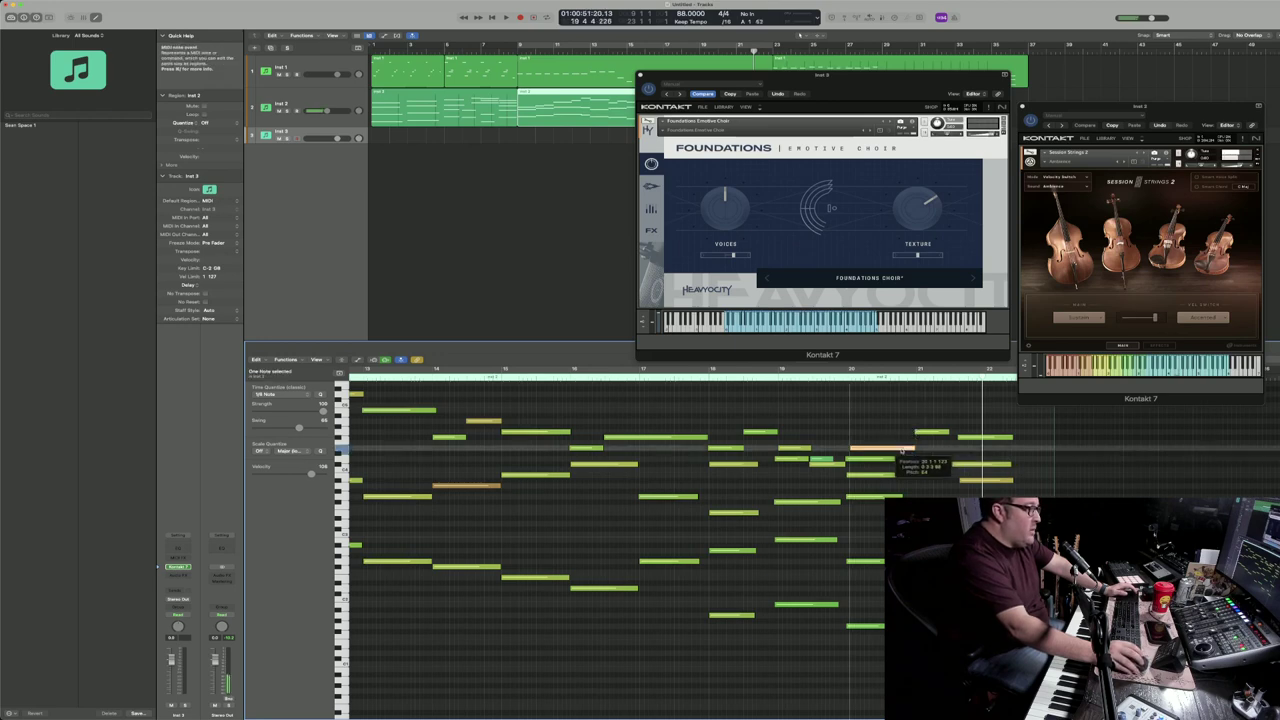
pyautogui.moveTo(899, 451); pyautogui.dragTo(895, 451)
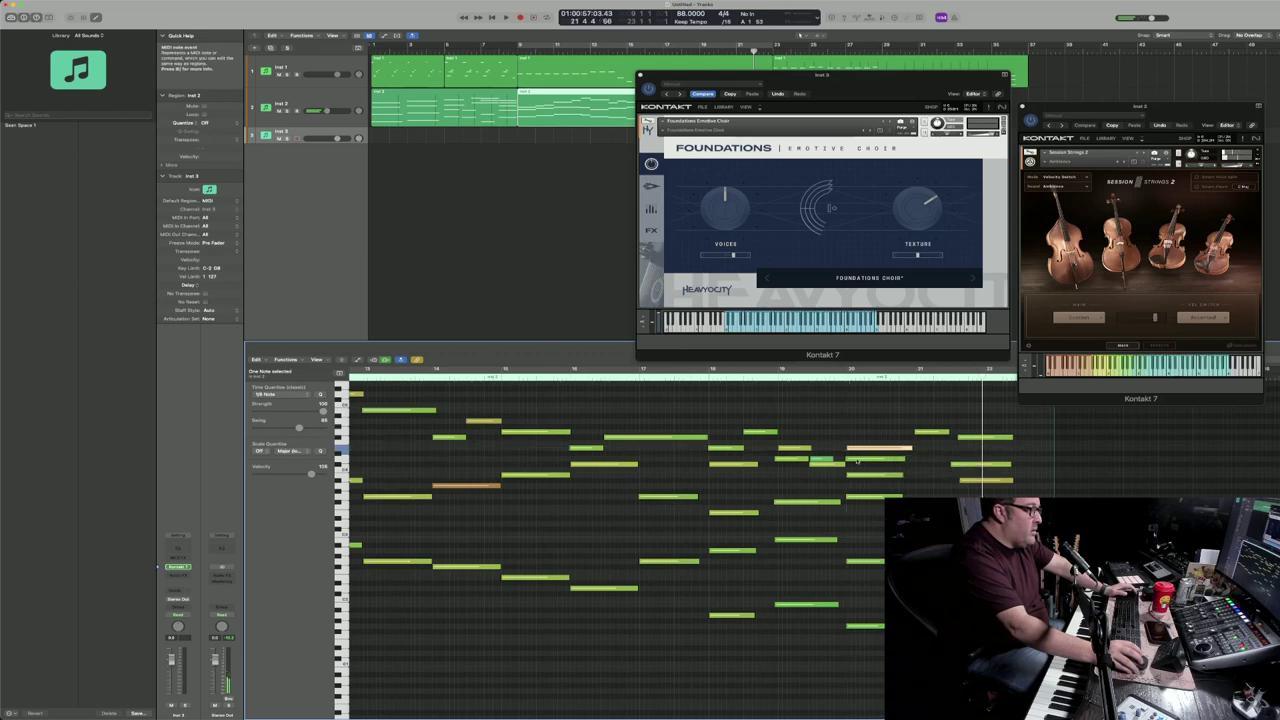
# Step: Delete the short stray note in the second half of bar 19 and align the final chord's early note with the chord
pyautogui.click(824, 462)
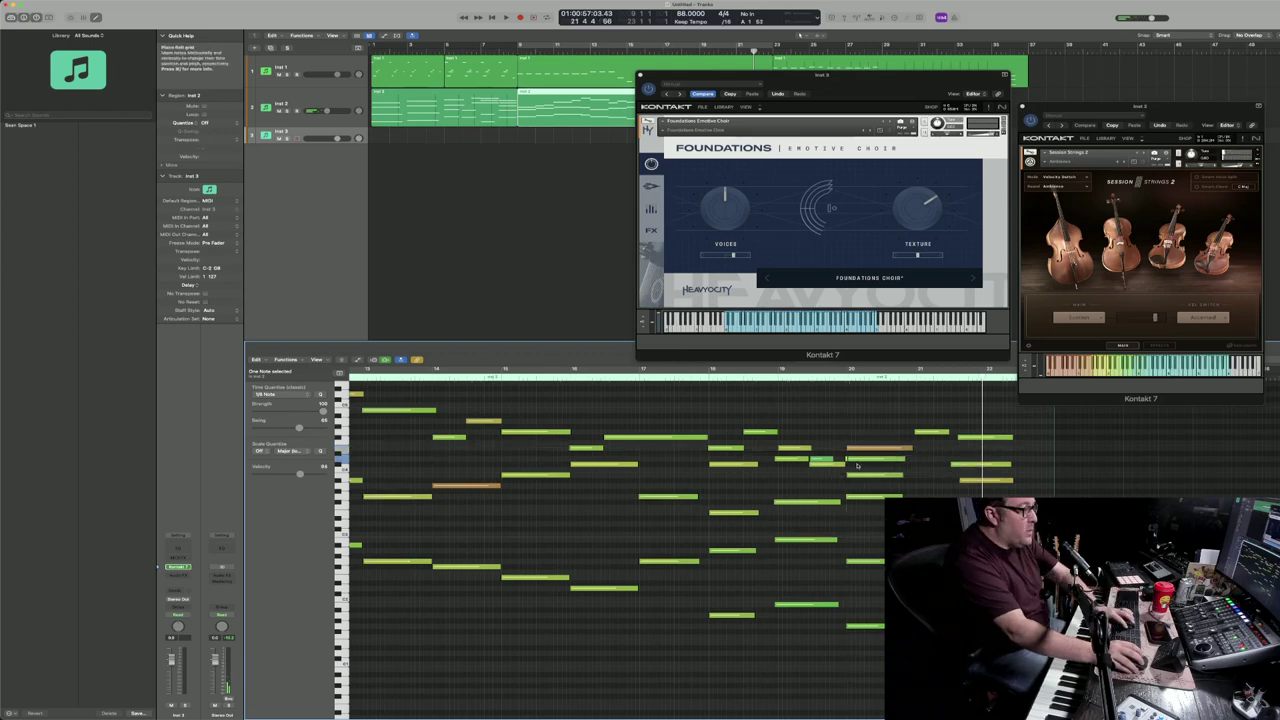
pyautogui.press('Delete')
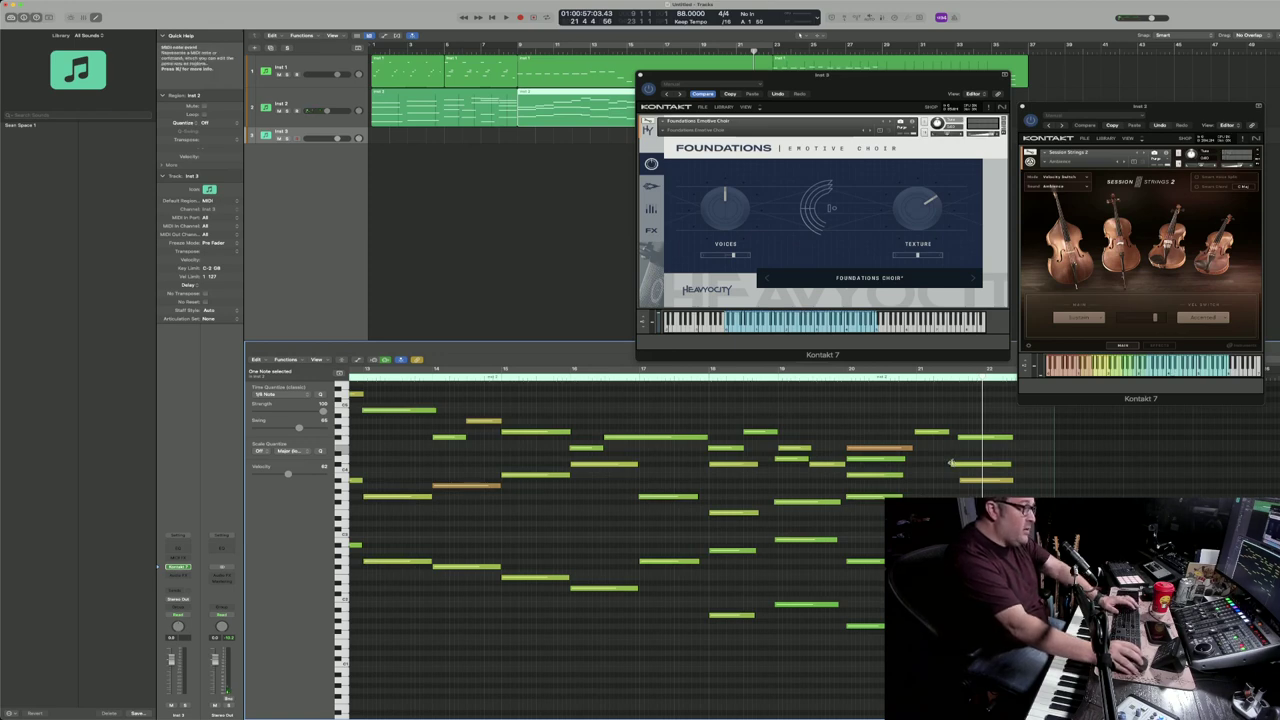
pyautogui.moveTo(951, 464); pyautogui.dragTo(960, 466)
pyautogui.click(778, 380)
pyautogui.press('space')
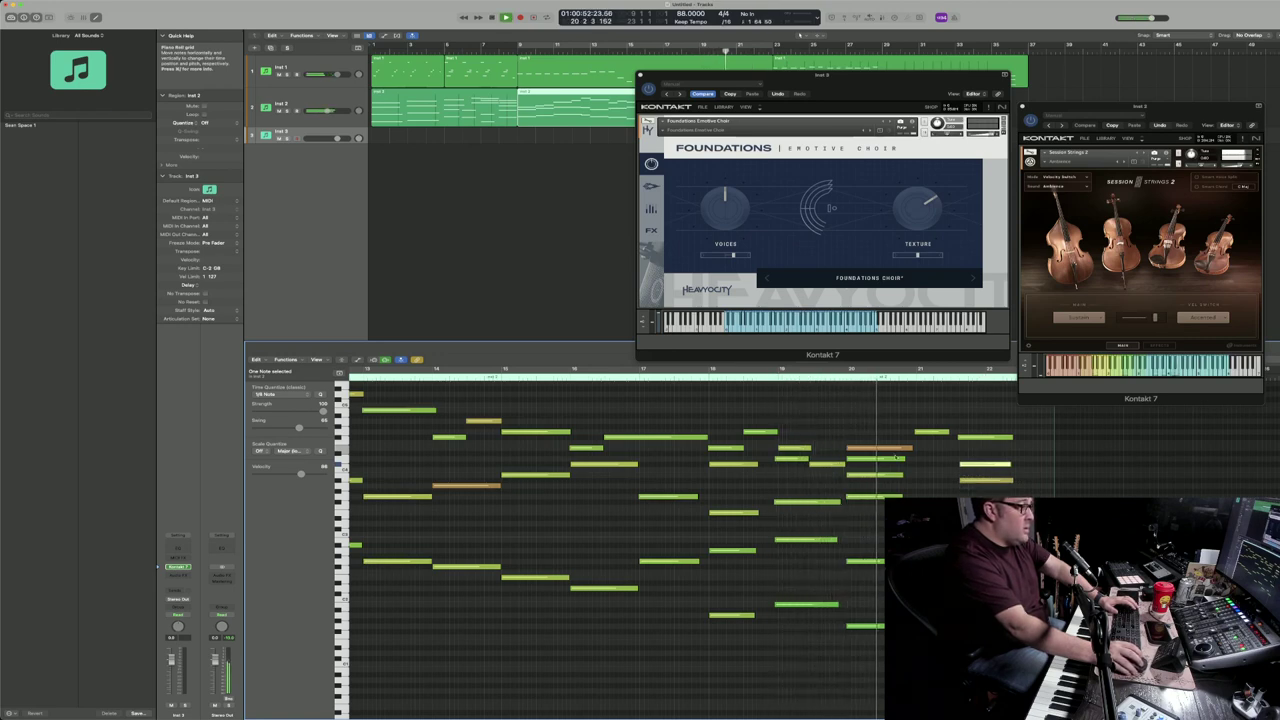
pyautogui.press('space')
# Step: Nudge the three lower pickup notes before the final chord slightly later and play back the ending
pyautogui.moveTo(934, 499); pyautogui.dragTo(990, 624)
pyautogui.click(930, 513)
pyautogui.moveTo(934, 513); pyautogui.dragTo(937, 513)
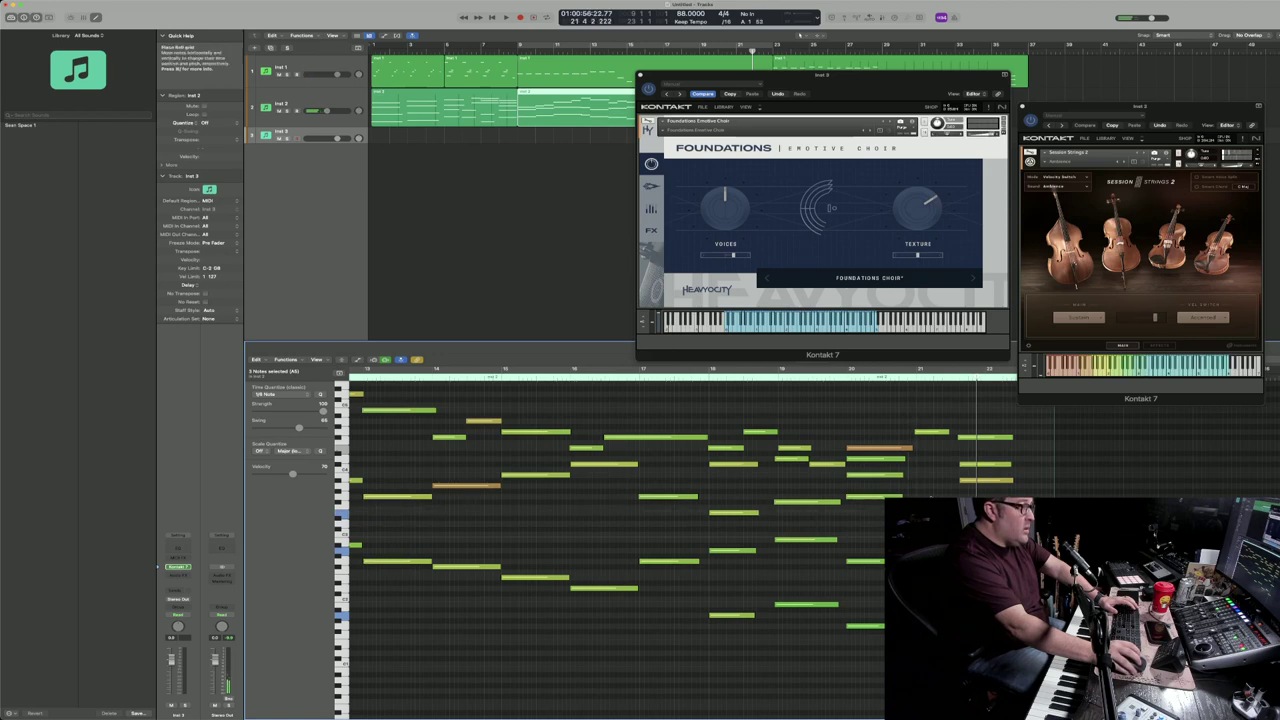
pyautogui.click(850, 378)
pyautogui.press('space')
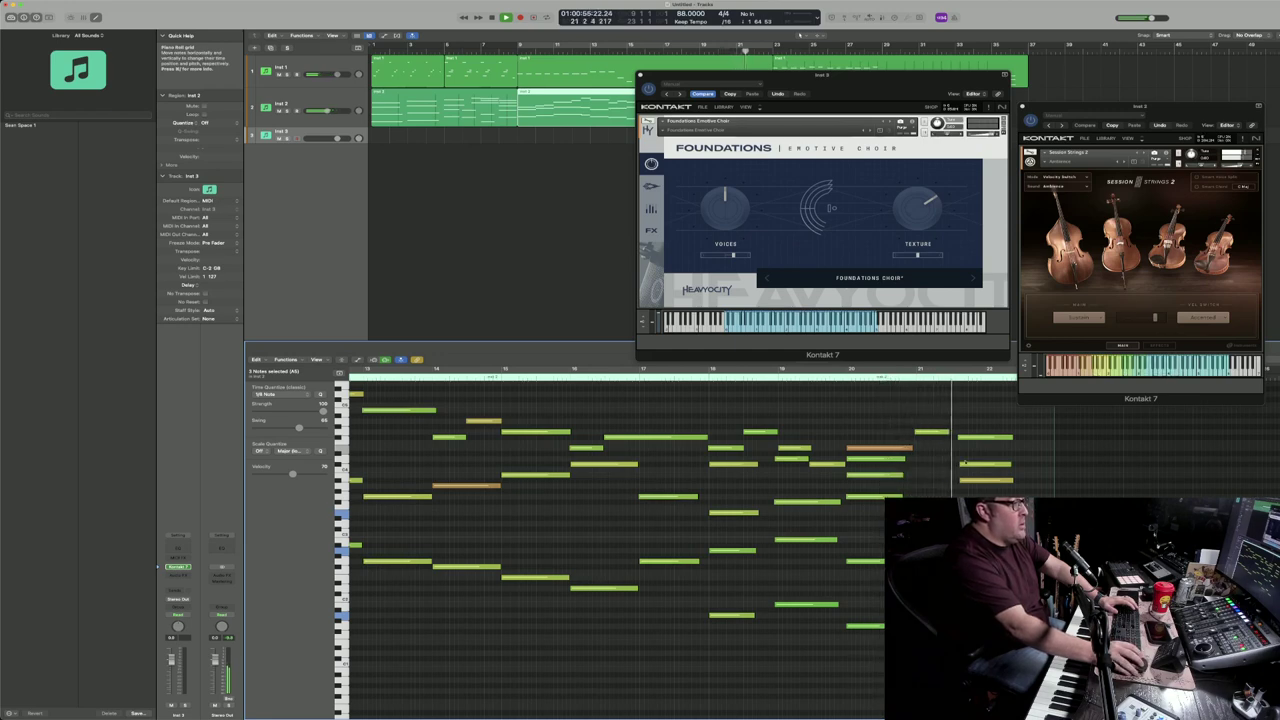
# Step: Nudge the whole final chord slightly earlier and listen to the ending
pyautogui.moveTo(966, 422); pyautogui.dragTo(1003, 645)
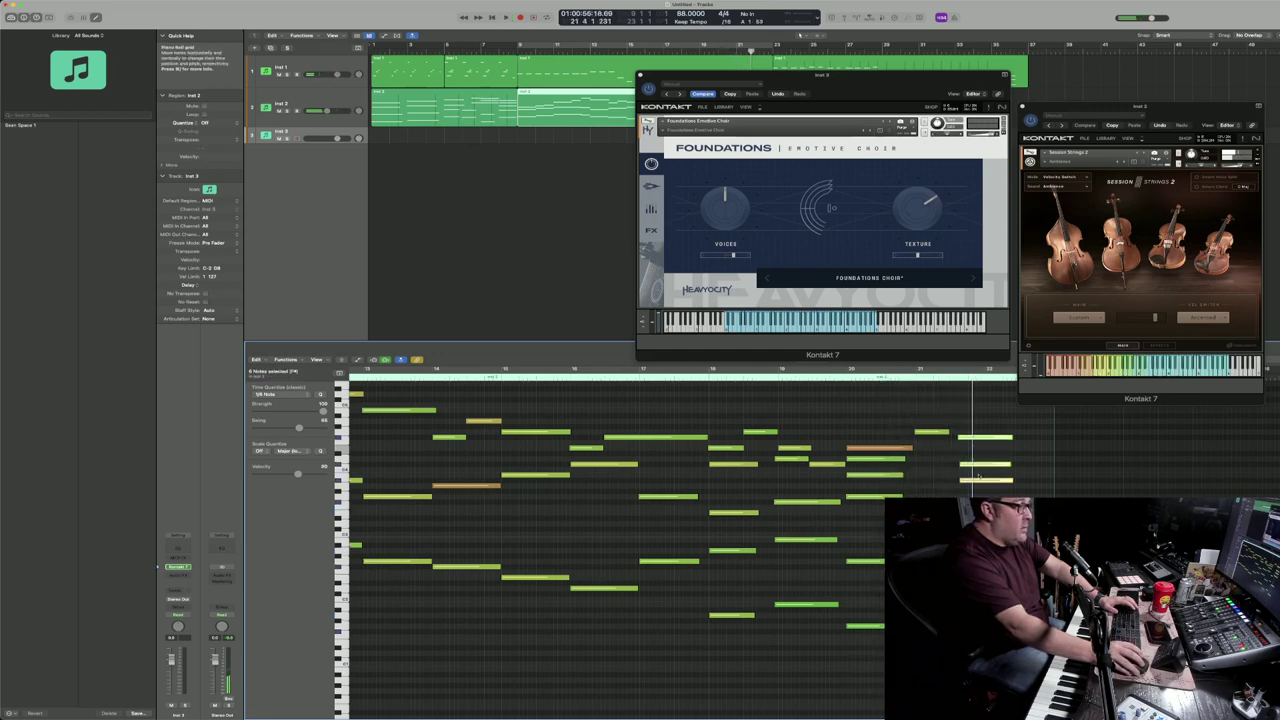
pyautogui.moveTo(982, 440); pyautogui.dragTo(973, 439)
pyautogui.doubleClick(846, 377)
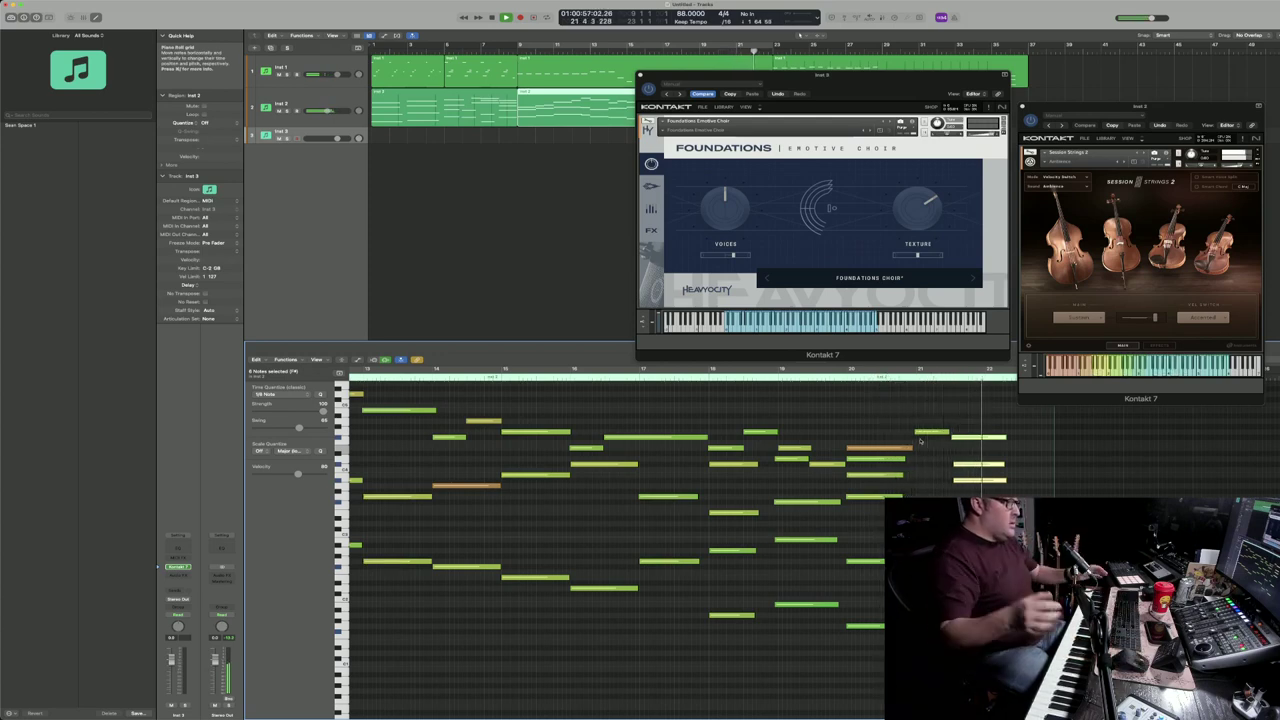
pyautogui.press('space')
# Step: Move the final chord about half a bar later, to the start of bar 22
pyautogui.click(1010, 447)
pyautogui.moveTo(1008, 446); pyautogui.dragTo(980, 490)
pyautogui.click(980, 490)
pyautogui.moveTo(1010, 640); pyautogui.dragTo(1015, 439)
# Step: Lengthen the four notes preceding the bar 22 chord until they meet it and play back the ending
pyautogui.click(948, 433)
pyautogui.moveTo(949, 433); pyautogui.dragTo(984, 434)
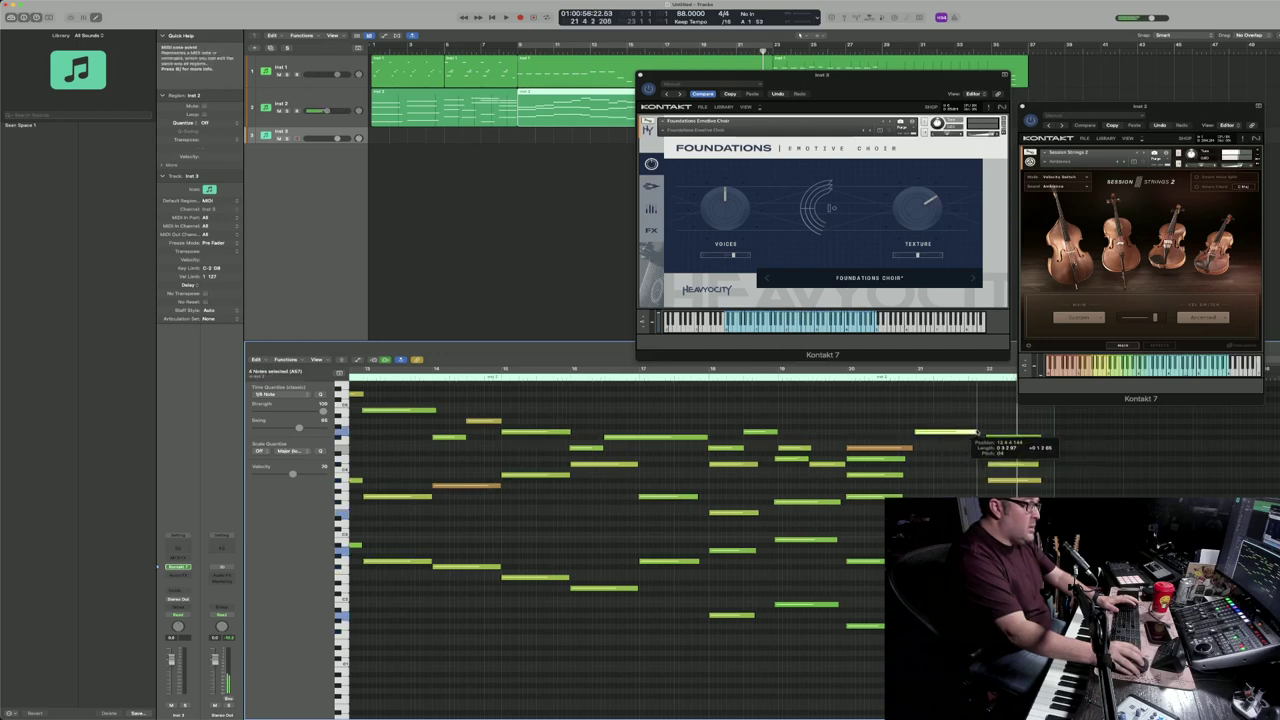
pyautogui.click(774, 379)
pyautogui.press('space')
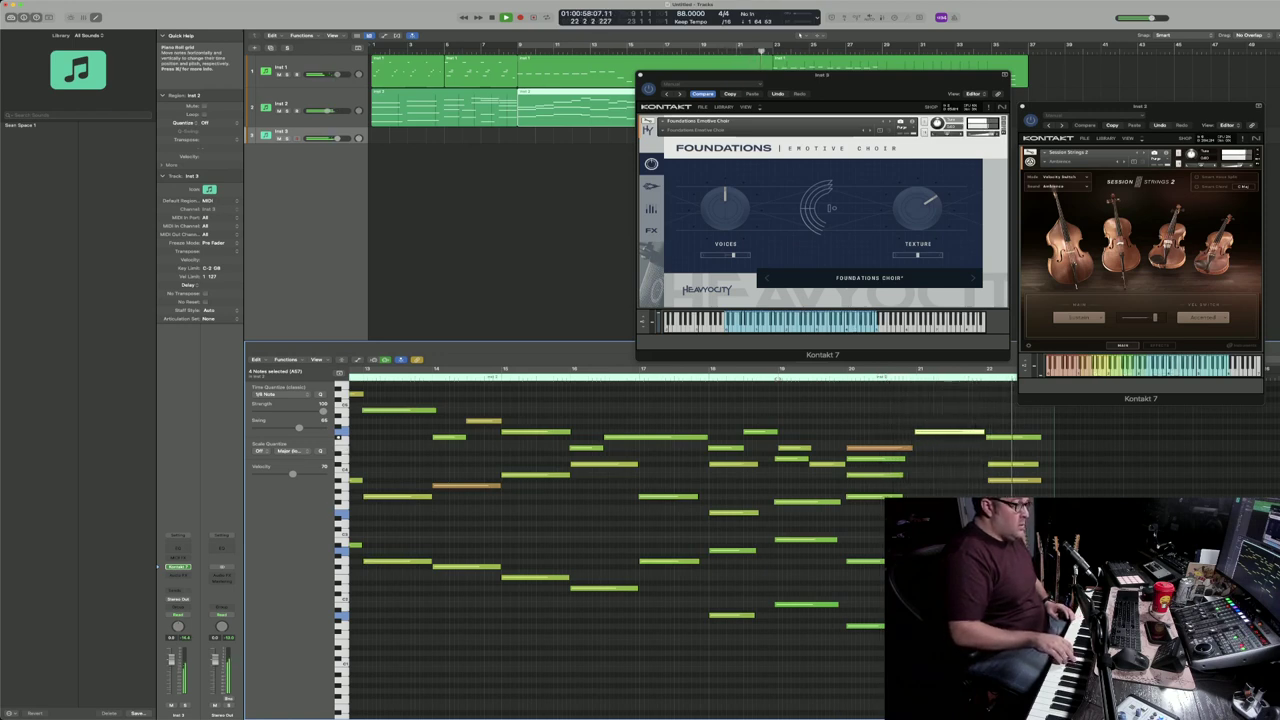
pyautogui.press('space')
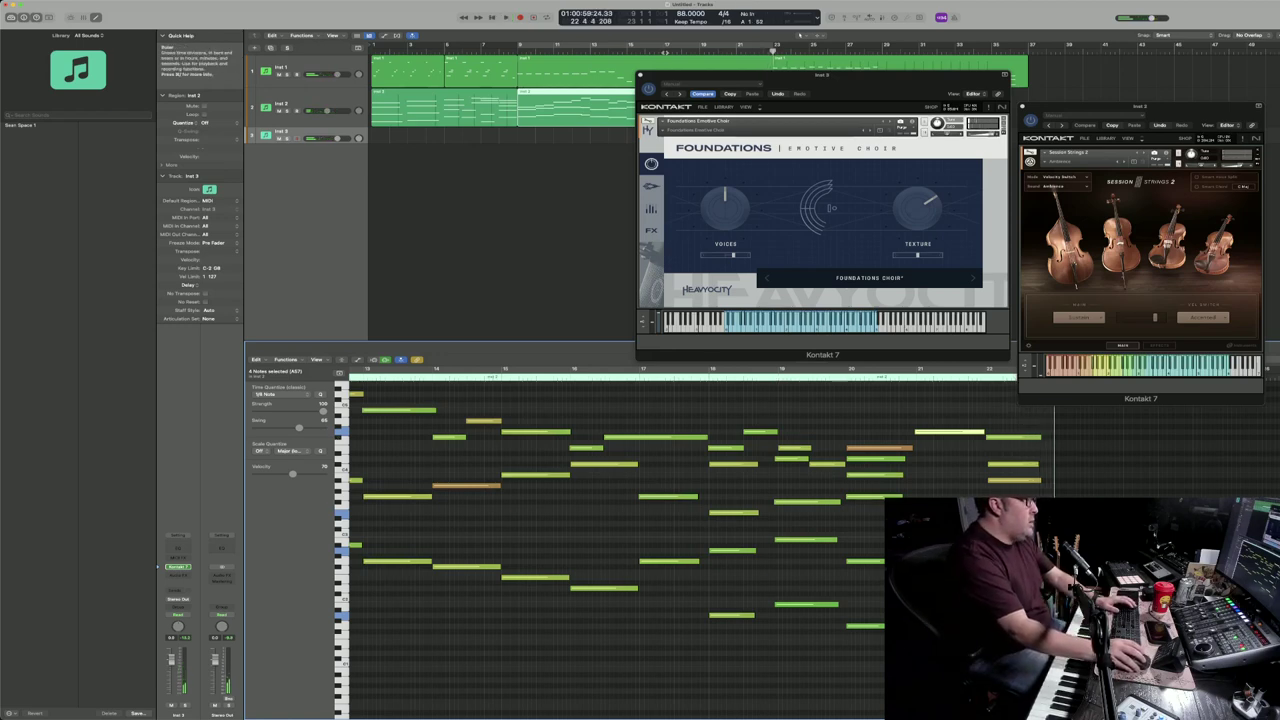
# Step: Cycle playback over bars 9 to 23 and move the Foundations Emotive Choir window clear of the arrangement
pyautogui.press('c')
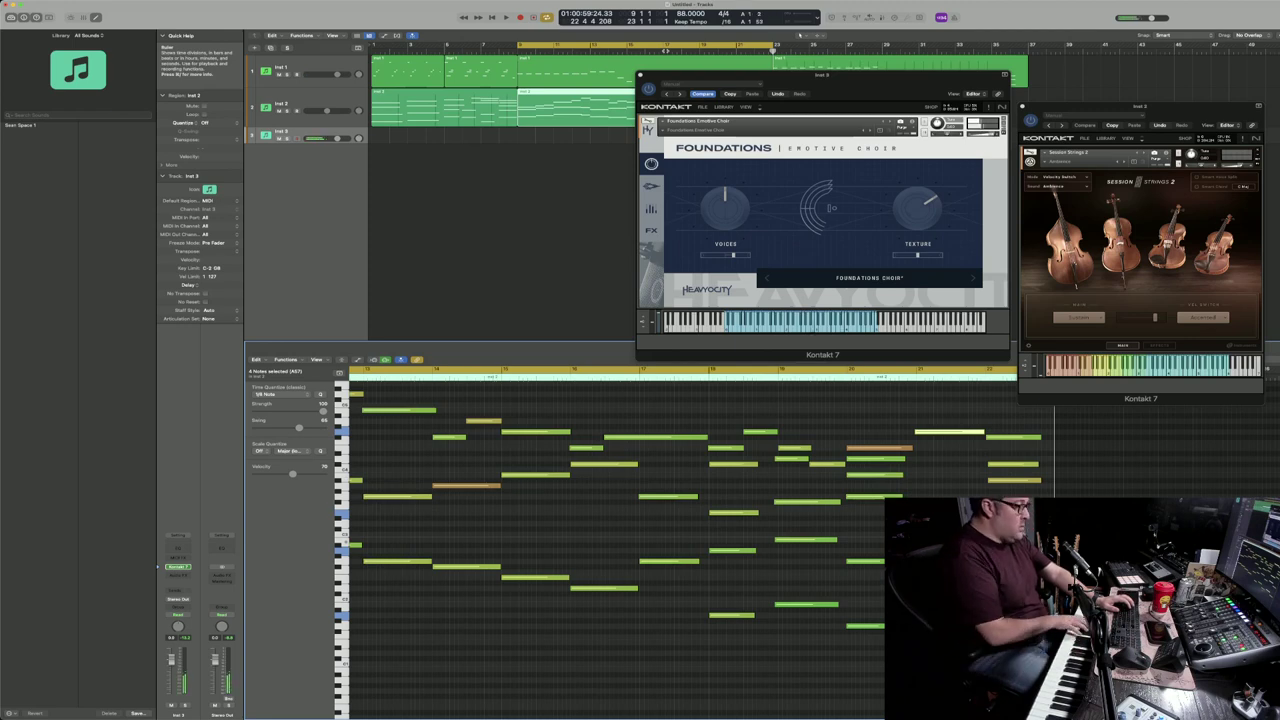
pyautogui.press('space')
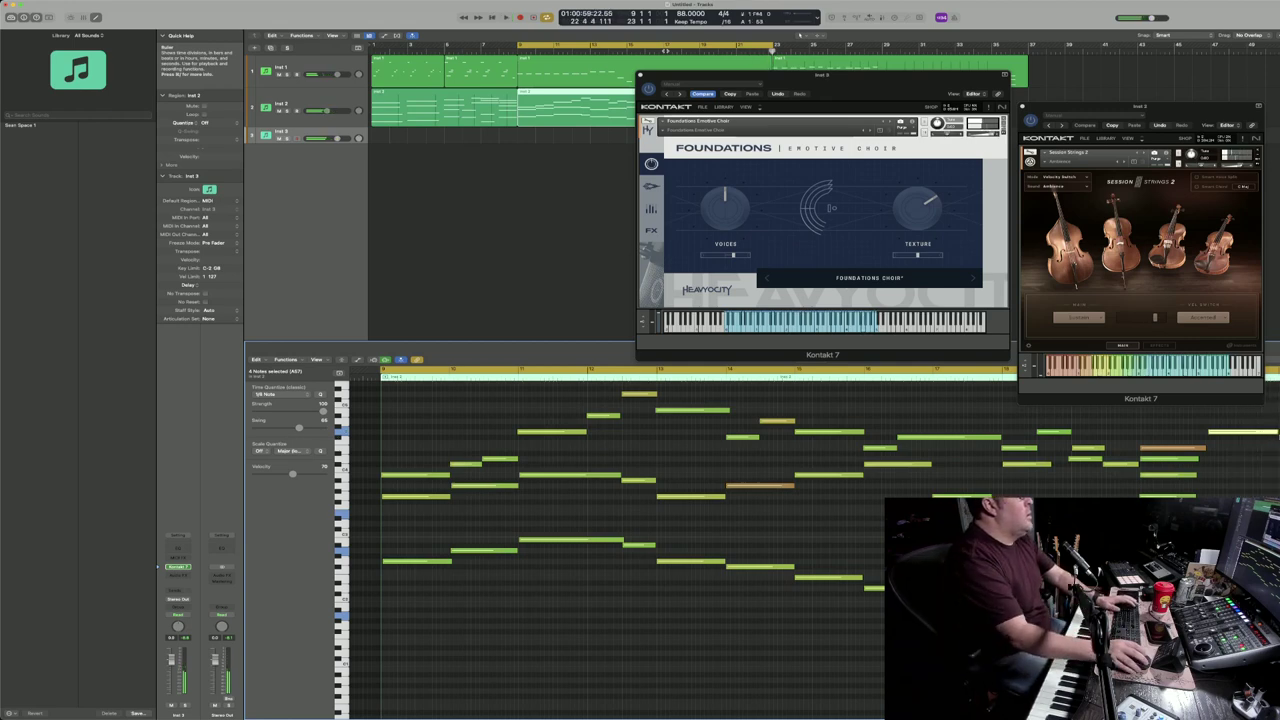
pyautogui.moveTo(839, 95); pyautogui.dragTo(1187, 93)
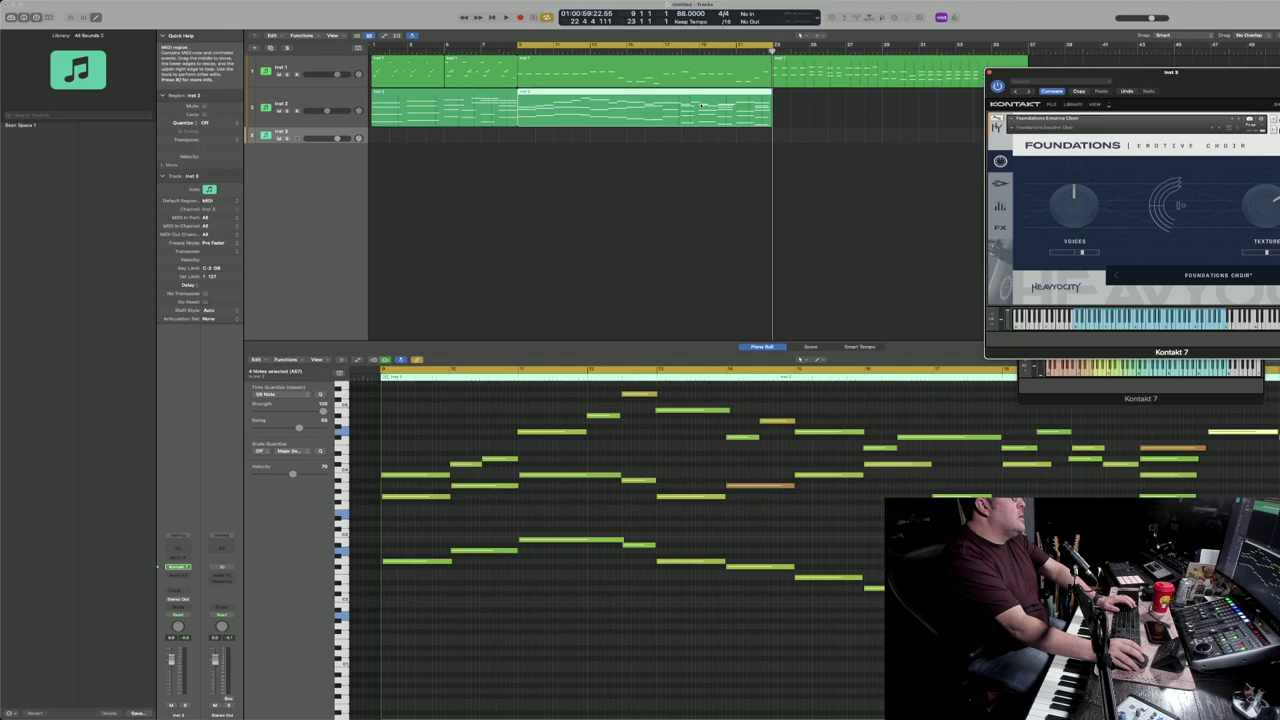
pyautogui.click(748, 130)
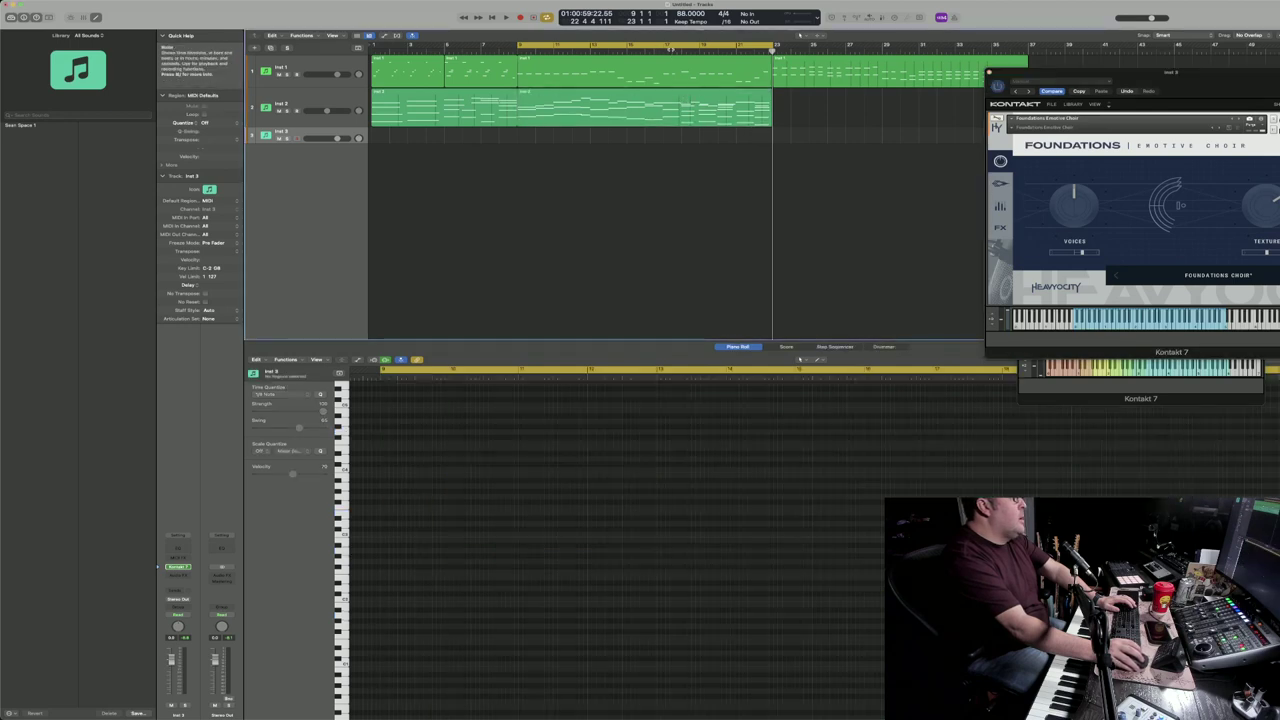
# Step: Move the Inst 2 string region that starts at bar 9 so it begins at bar 23
pyautogui.click(678, 50)
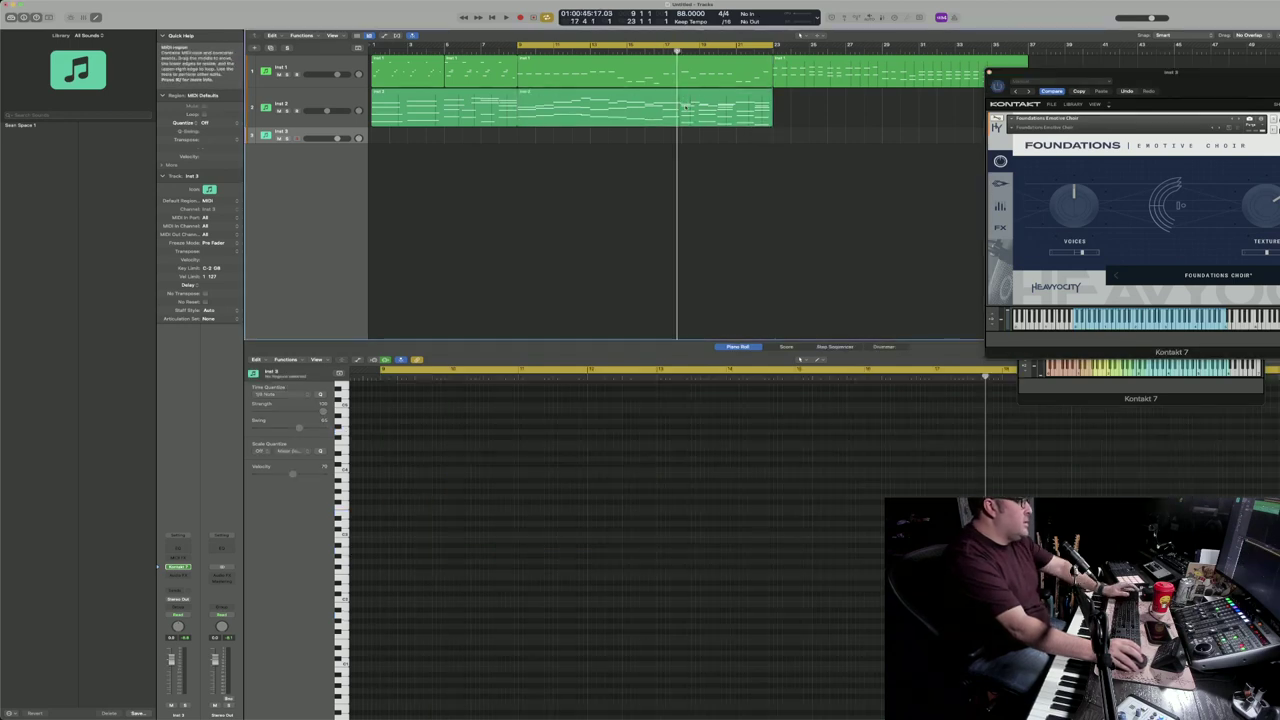
pyautogui.click(745, 122)
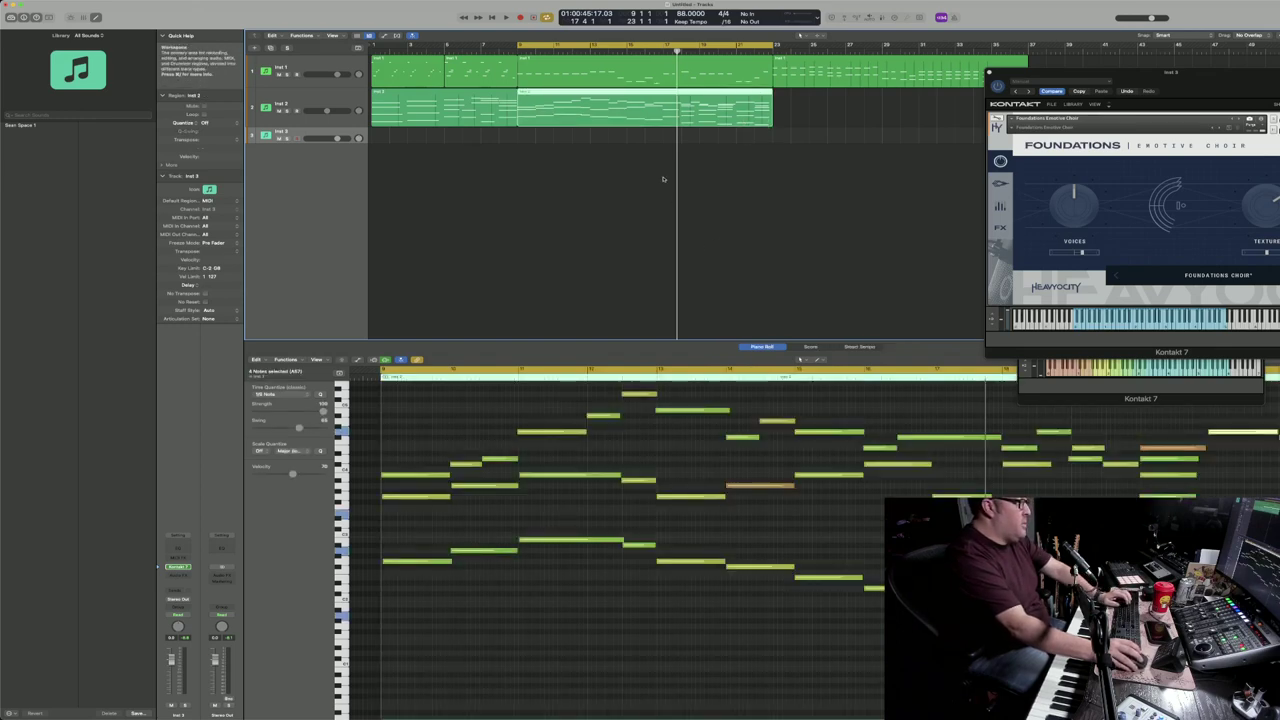
pyautogui.moveTo(637, 116); pyautogui.dragTo(892, 118)
# Step: Record a new chord part on Inst 2 from bar 9 to bar 23 and return the playhead to bar 9
pyautogui.press('Return')
pyautogui.click(352, 101)
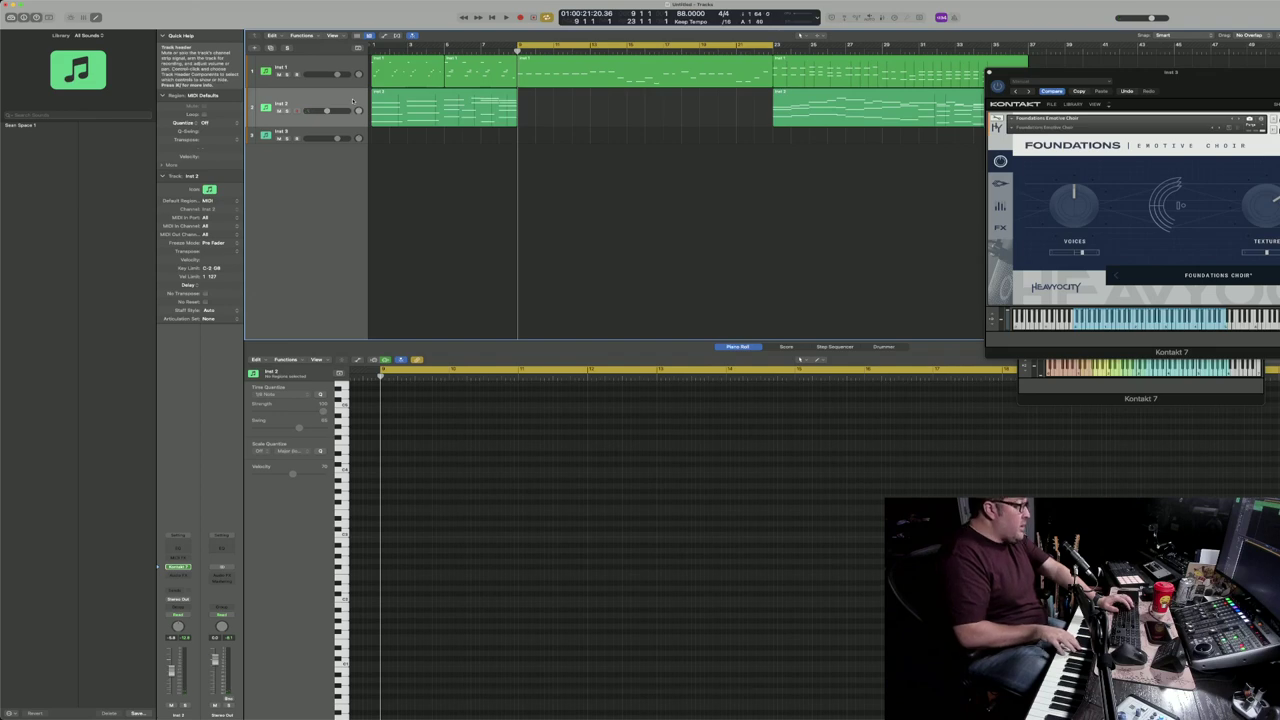
pyautogui.press('r')
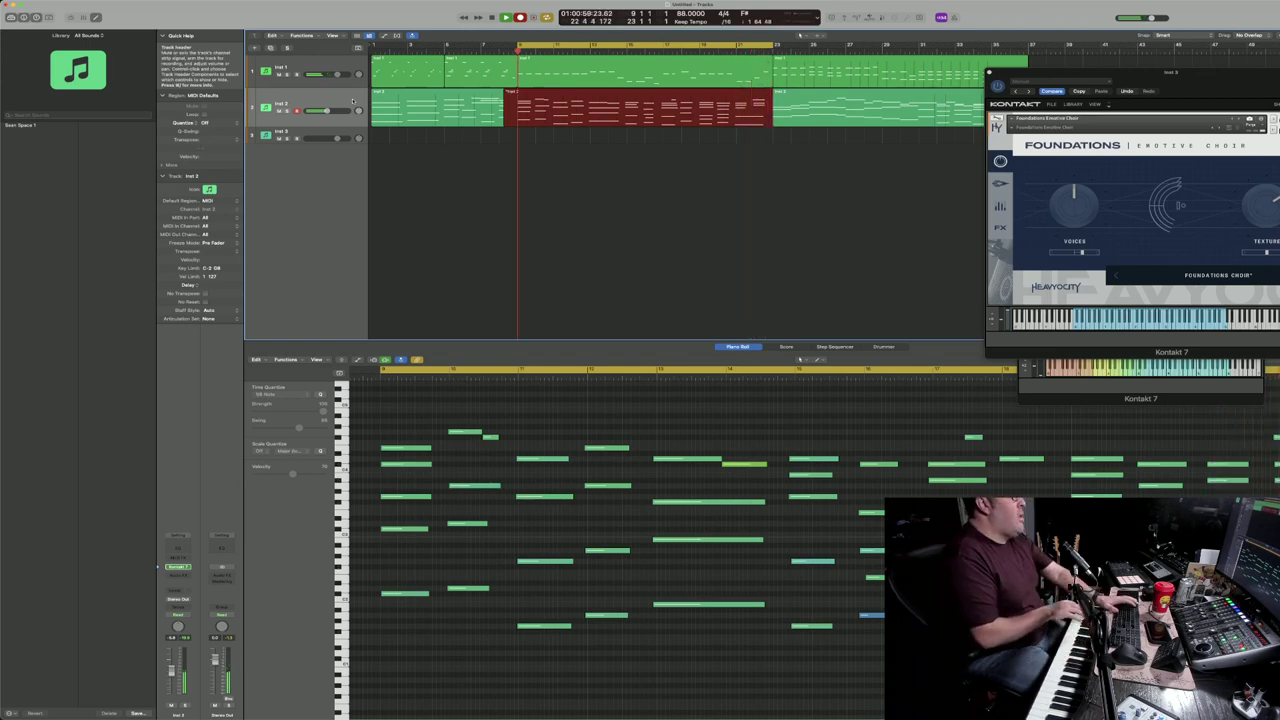
pyautogui.press('space')
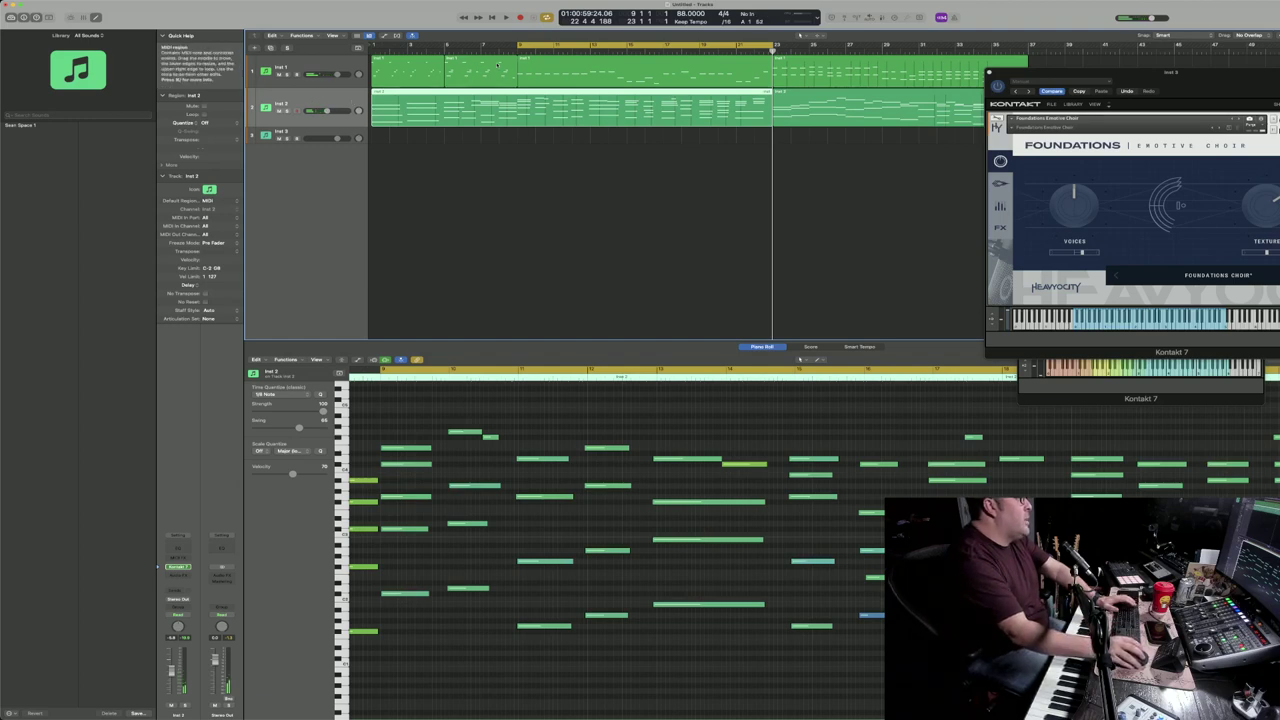
pyautogui.press('Return')
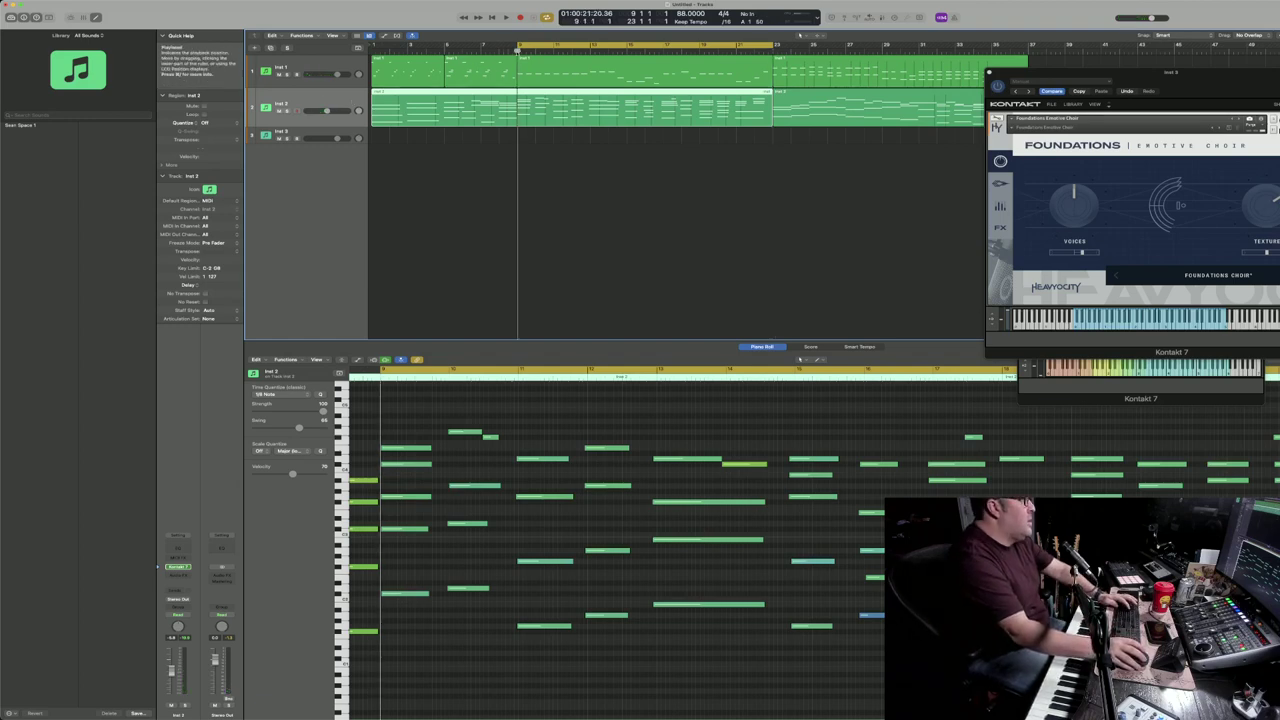
# Step: Switch the Inst 3 choir to Clean Choir and capture a melody played along with bars 9 to 23 as a region
pyautogui.click(349, 135)
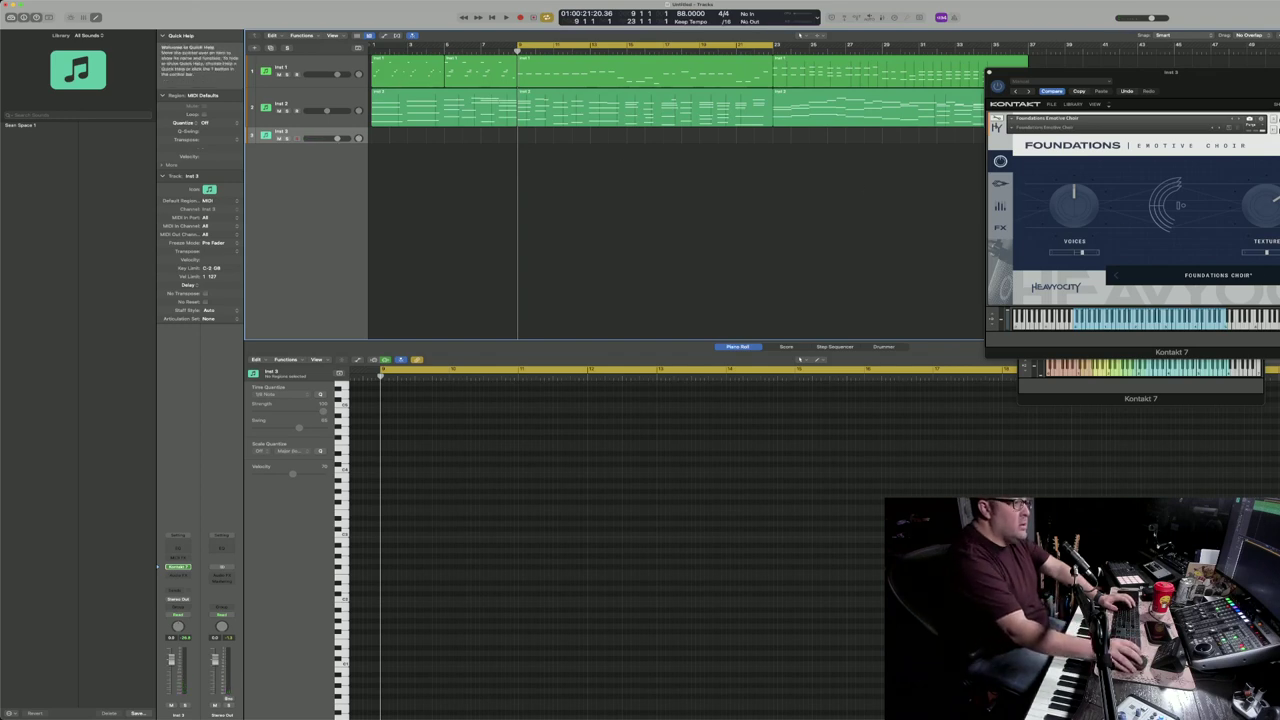
pyautogui.click(1140, 73)
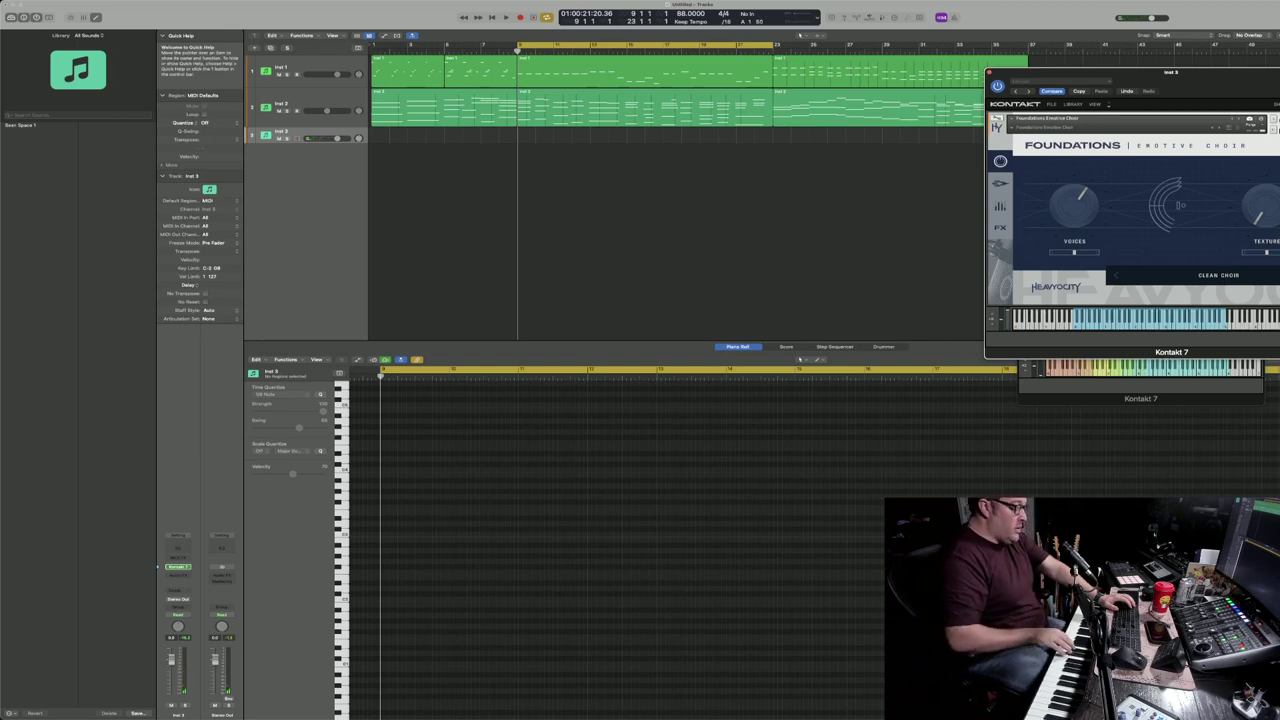
pyautogui.press('space')
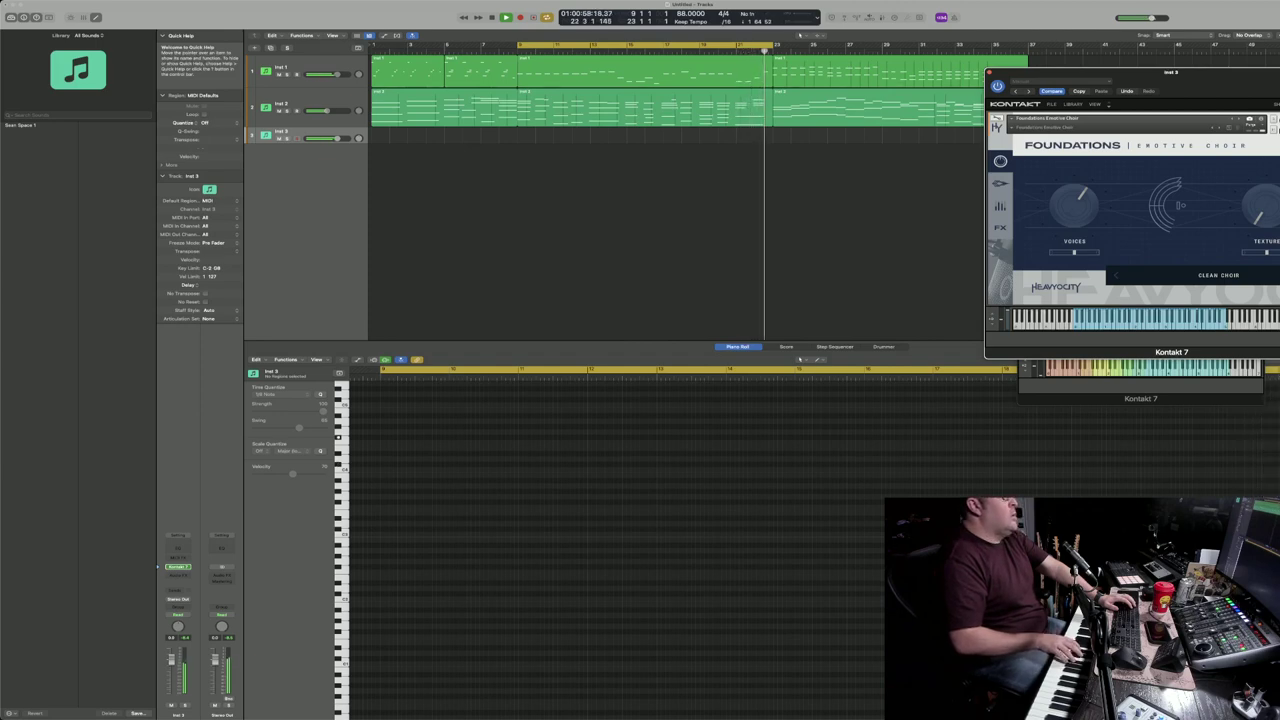
pyautogui.press('space')
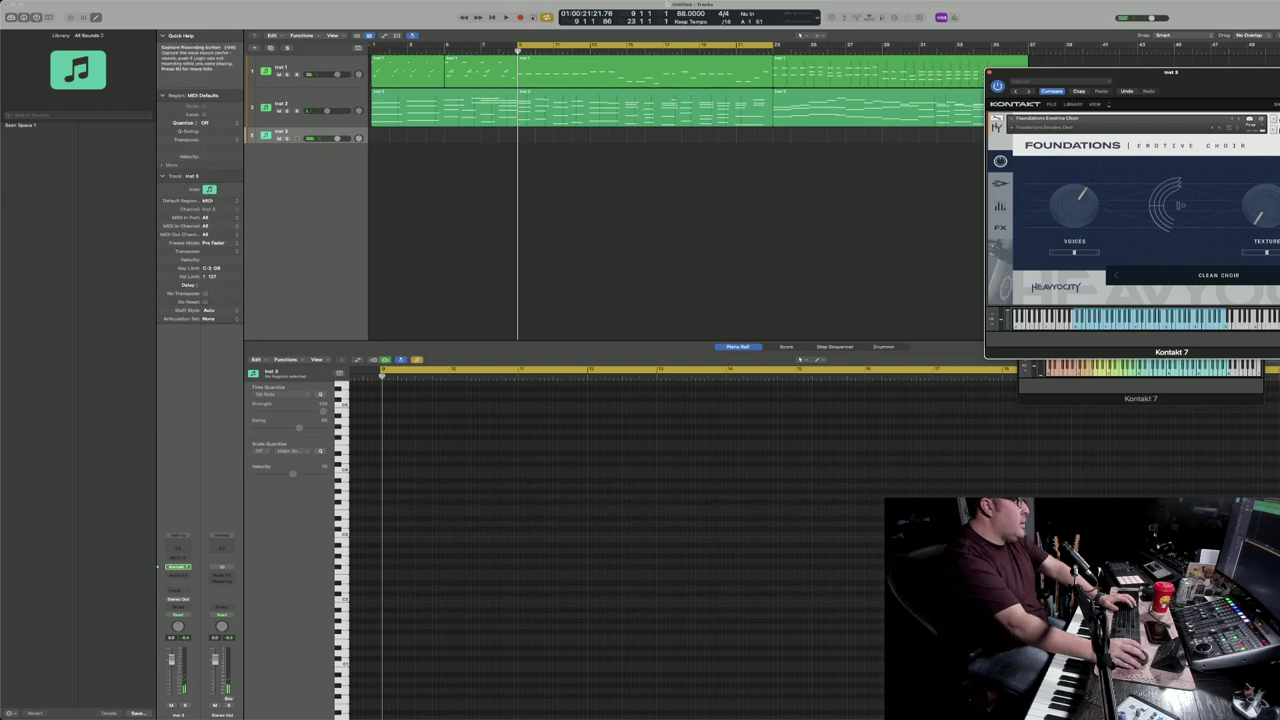
pyautogui.click(533, 18)
pyautogui.press('space')
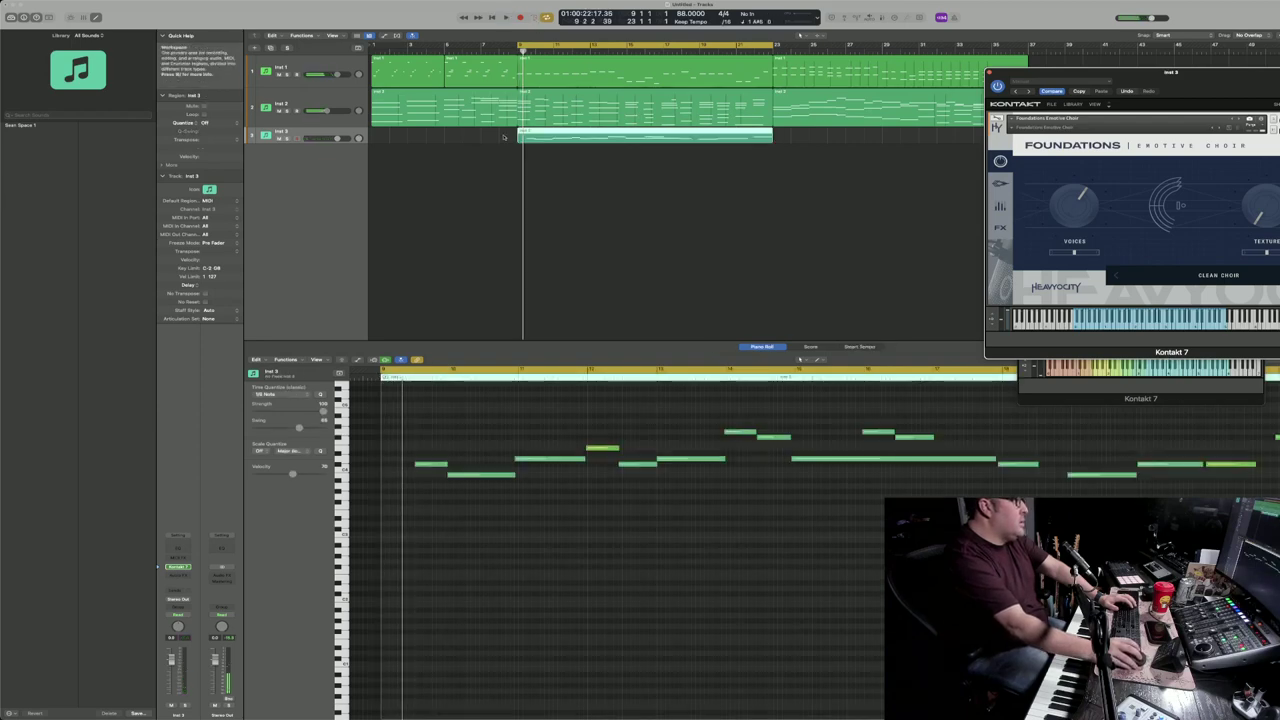
# Step: Rework the choir melody's opening with a low note at bar 9 and a D4 replacing the low note at bar 10
pyautogui.click(423, 464)
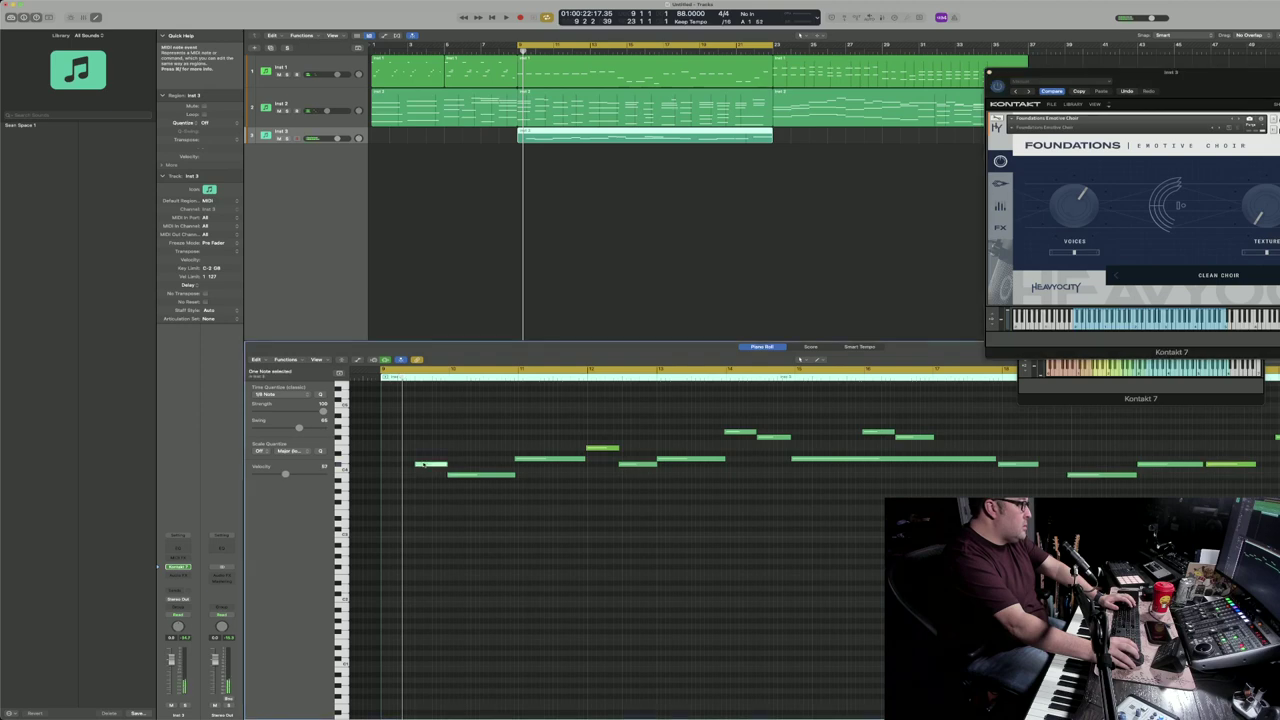
pyautogui.moveTo(419, 466); pyautogui.dragTo(468, 466)
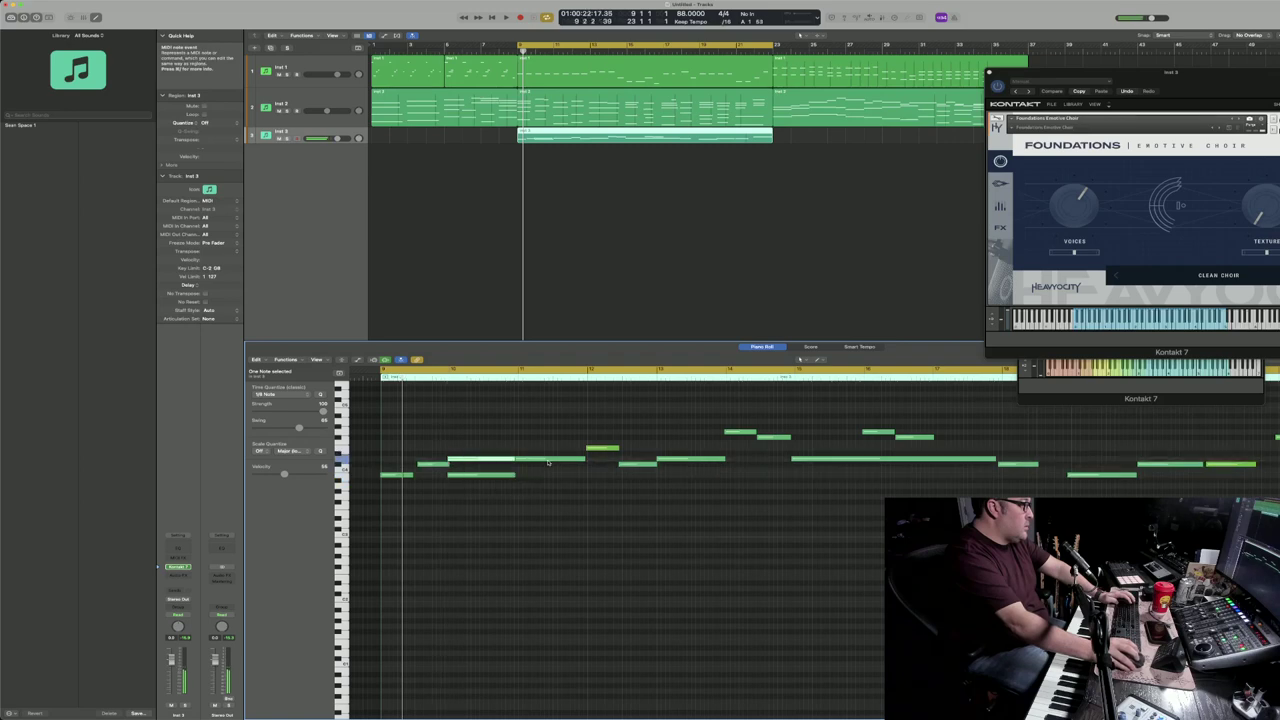
pyautogui.press('Delete')
pyautogui.press('space')
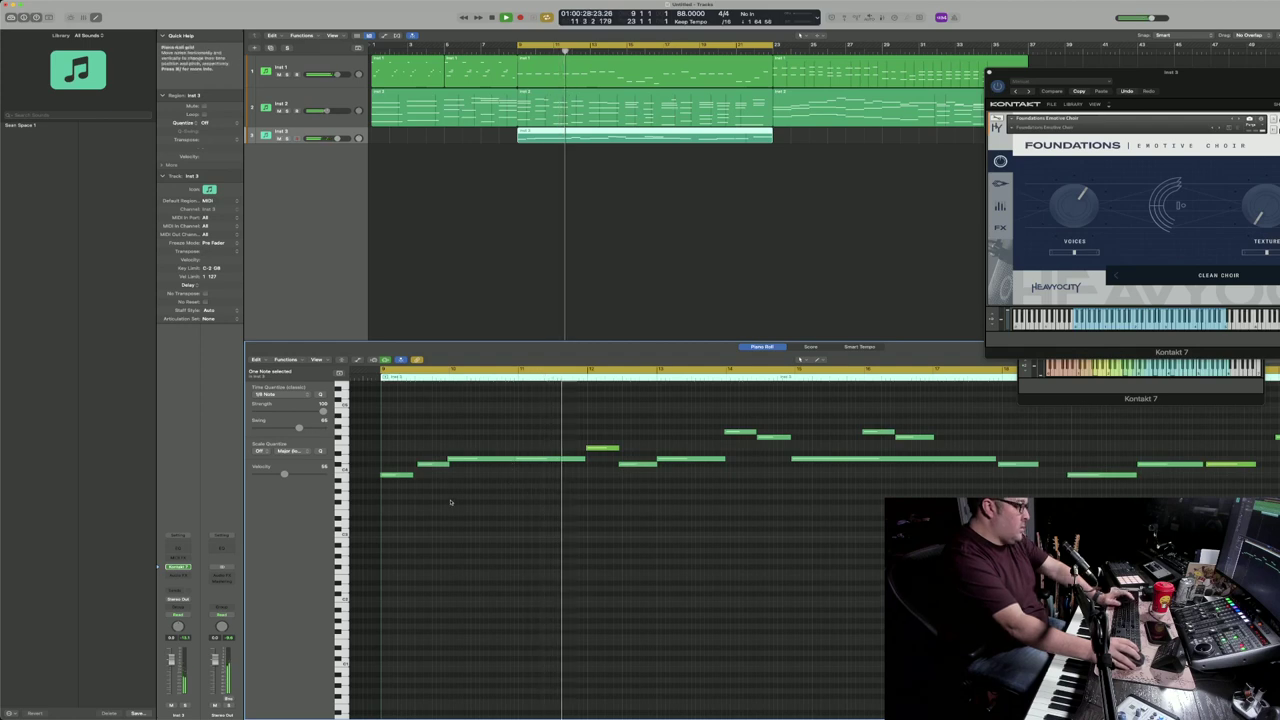
# Step: Quantize all the choir notes, try shifting them slightly earlier, and undo that shift
pyautogui.press('super+a')
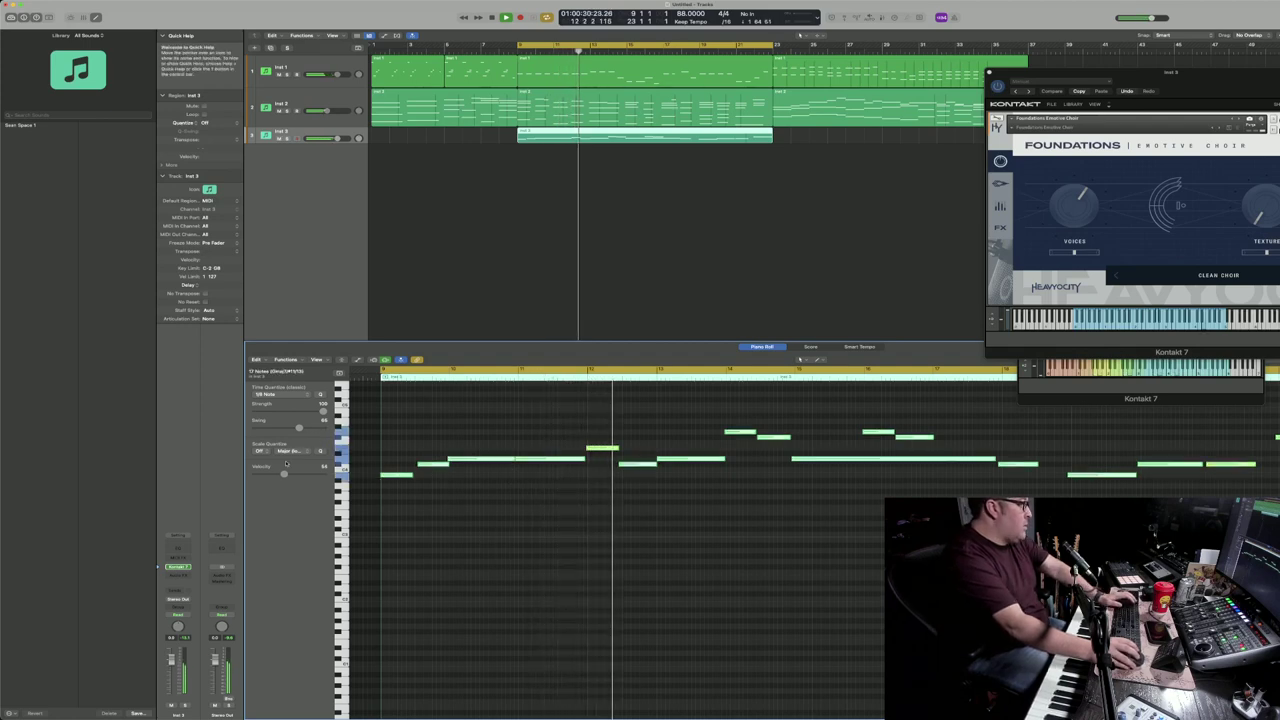
pyautogui.click(321, 395)
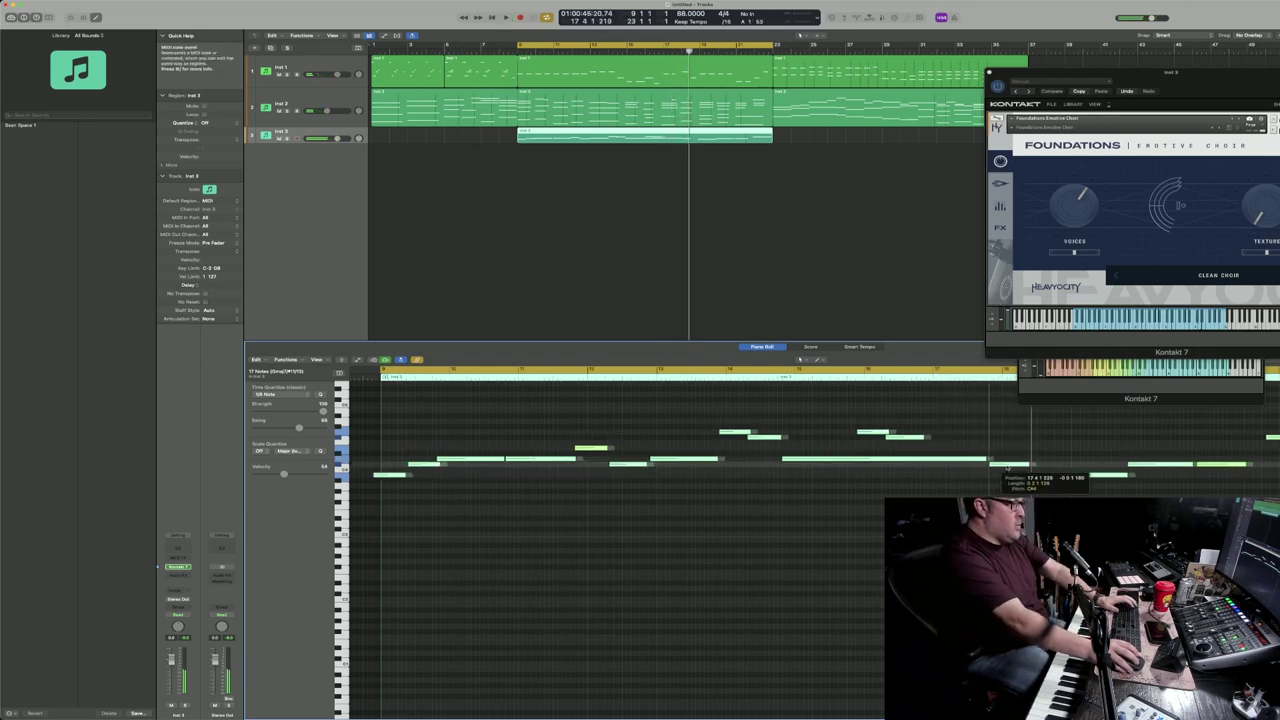
pyautogui.moveTo(1007, 468); pyautogui.dragTo(1007, 468)
pyautogui.press('super+z')
pyautogui.click(974, 447)
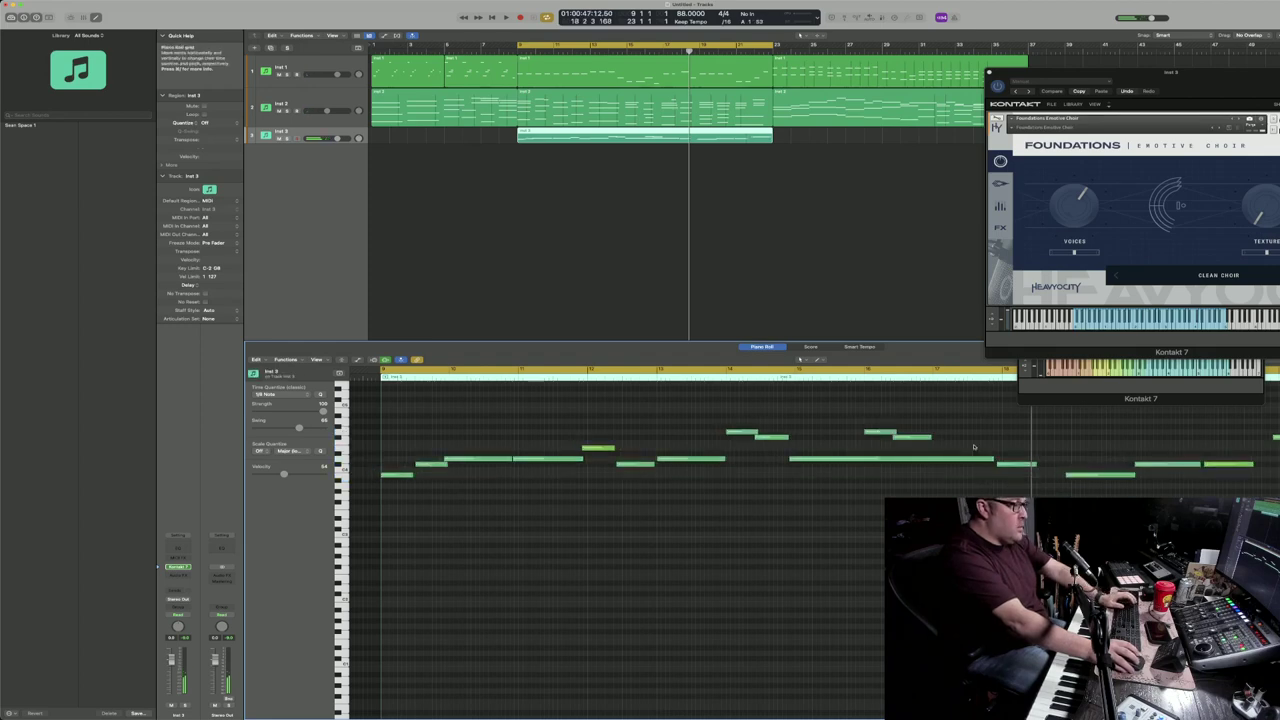
# Step: Turn off cycle playback and listen to the choir's long D4 note from just before bar 15
pyautogui.click(838, 372)
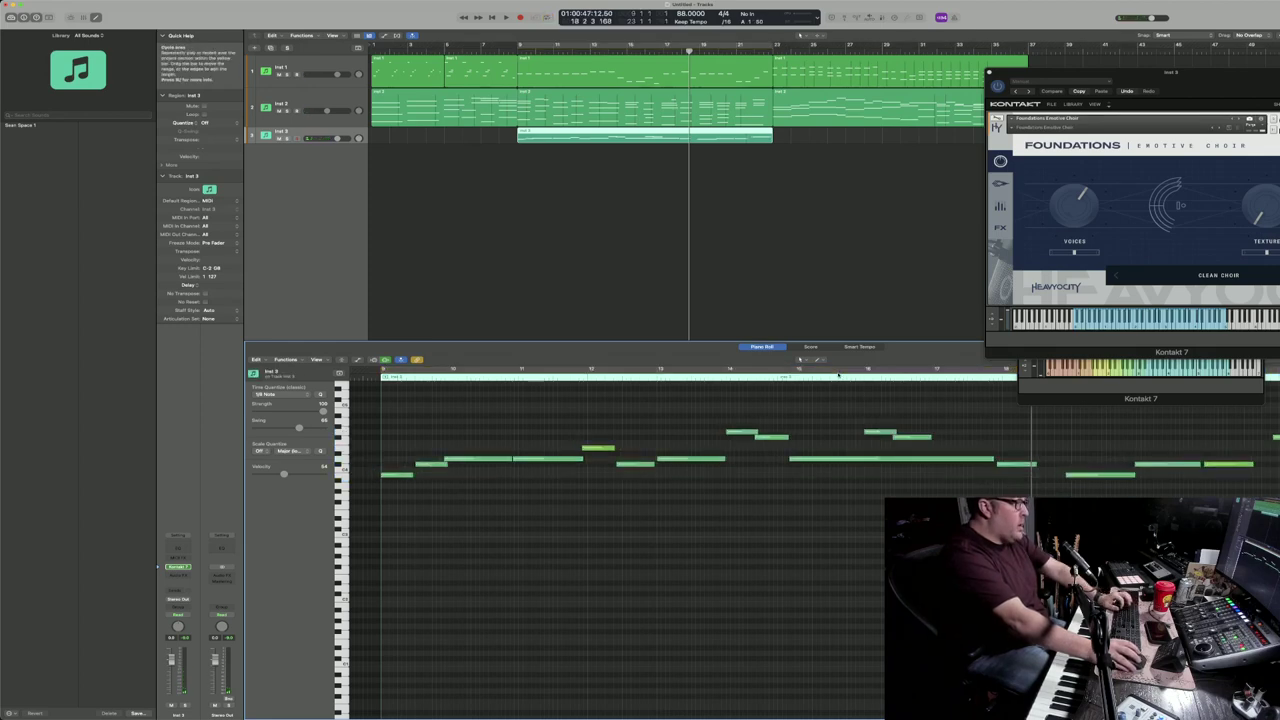
pyautogui.click(825, 461)
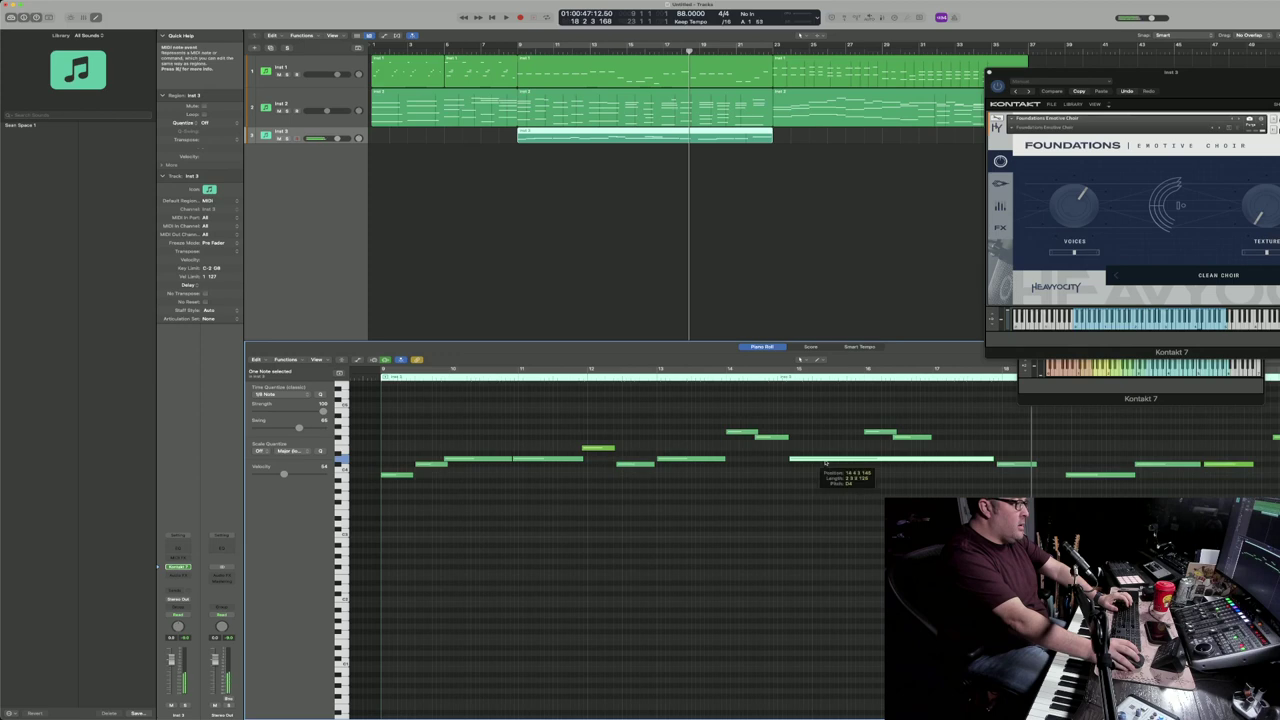
pyautogui.click(798, 379)
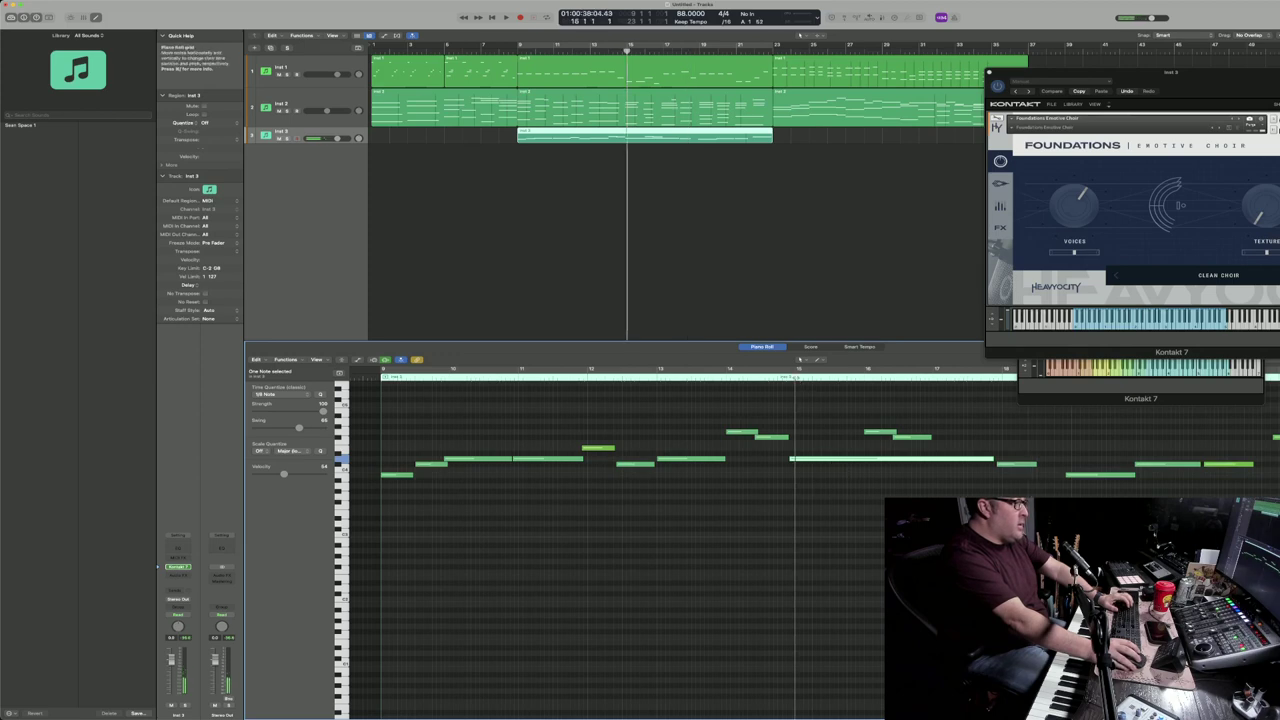
pyautogui.click(777, 380)
pyautogui.press('space')
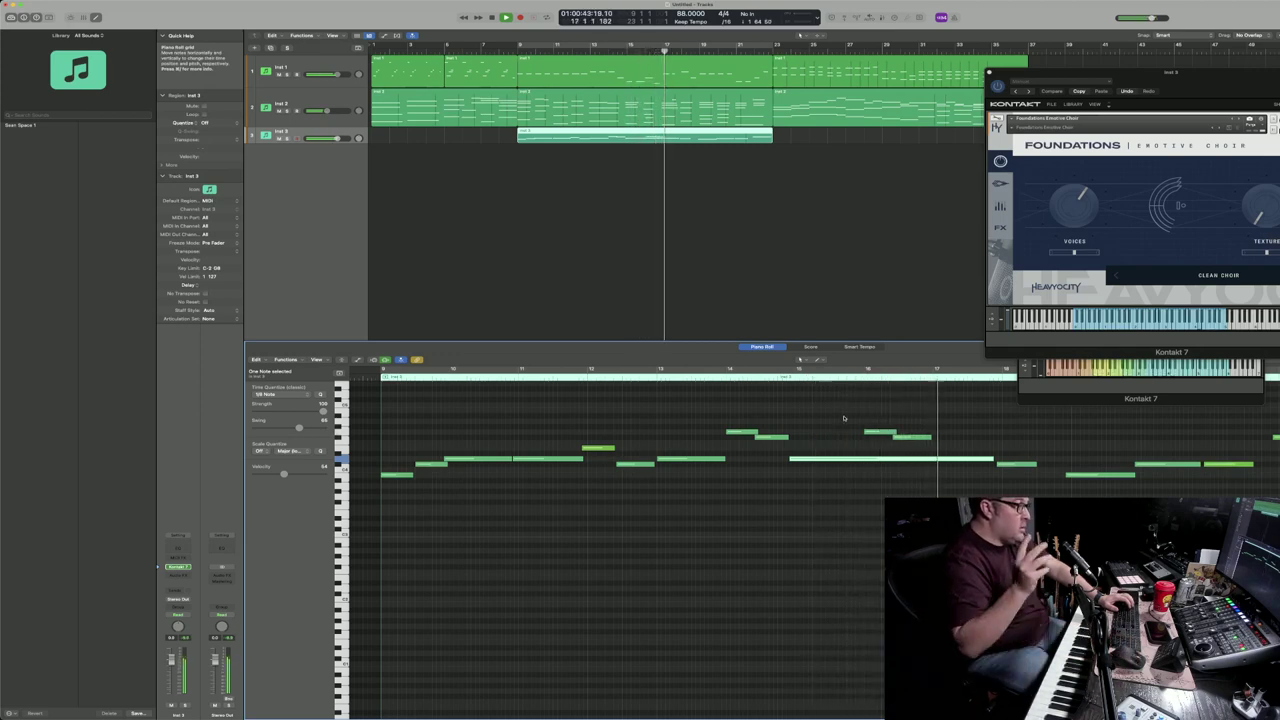
pyautogui.press('space')
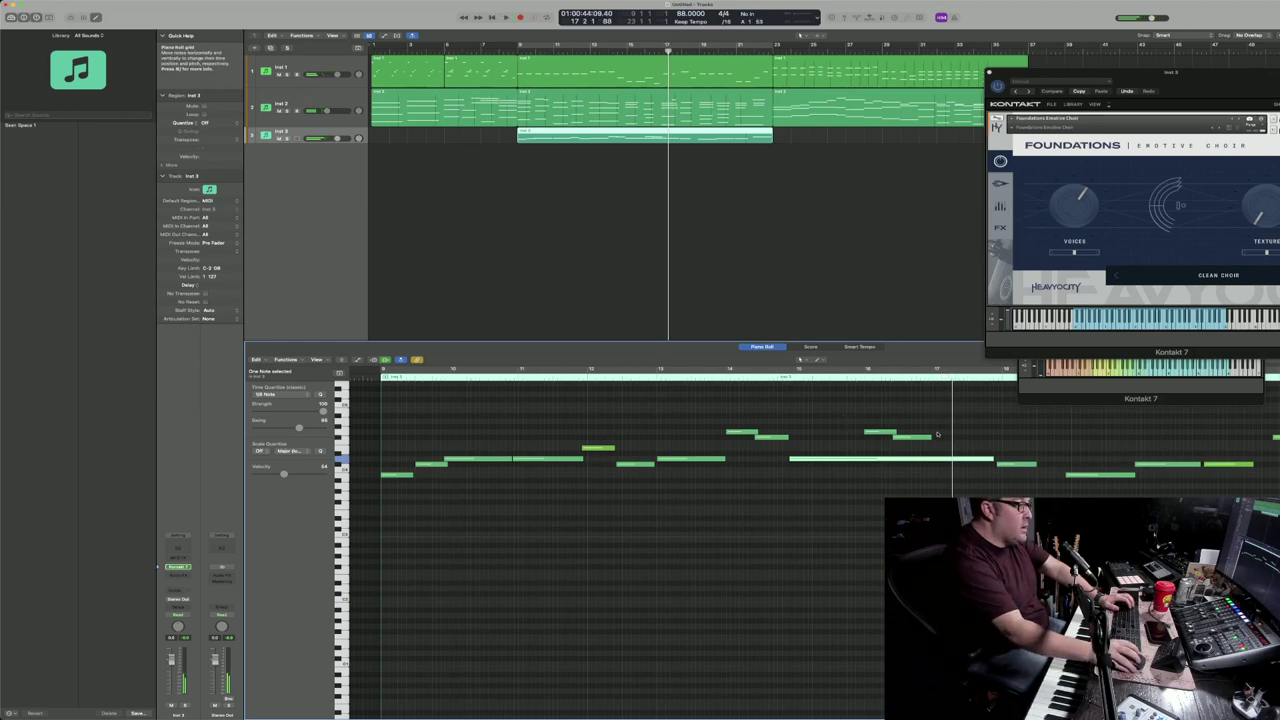
# Step: Shorten the long D4 to end at bar 17, follow it with C#4 and D4 notes, and raise all choir note velocities to 82
pyautogui.click(935, 378)
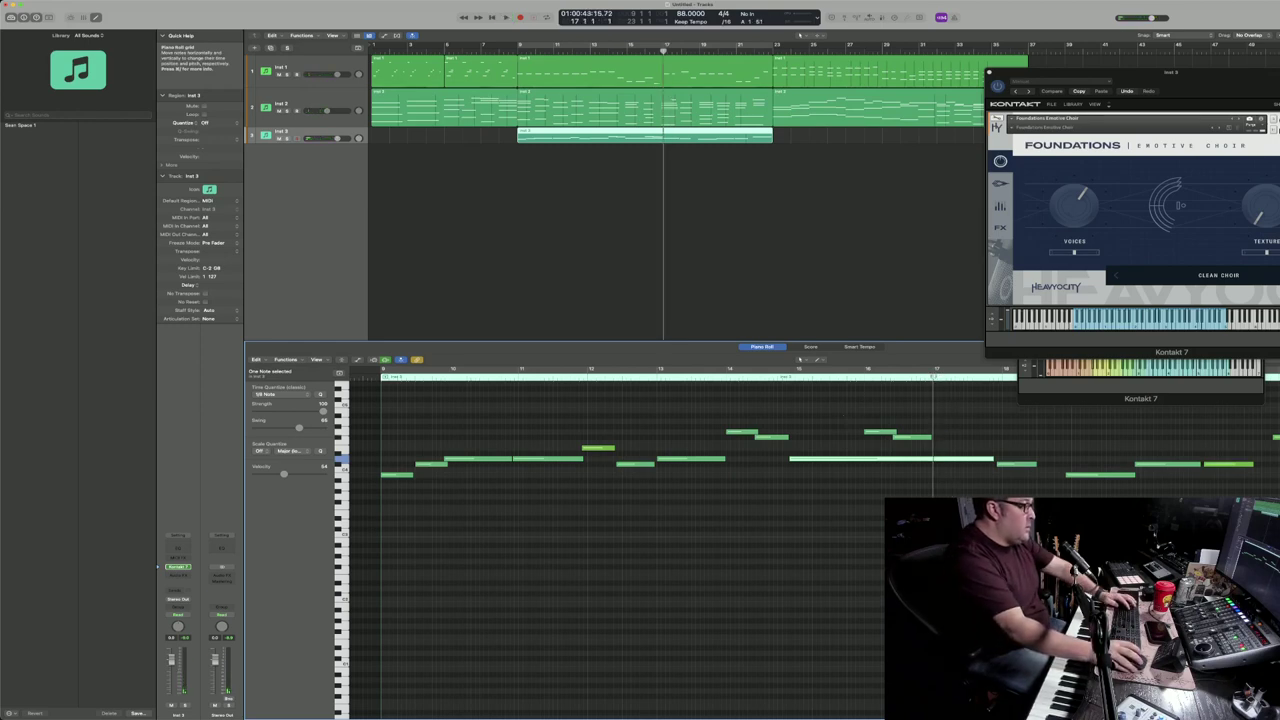
pyautogui.moveTo(962, 460); pyautogui.dragTo(1028, 458)
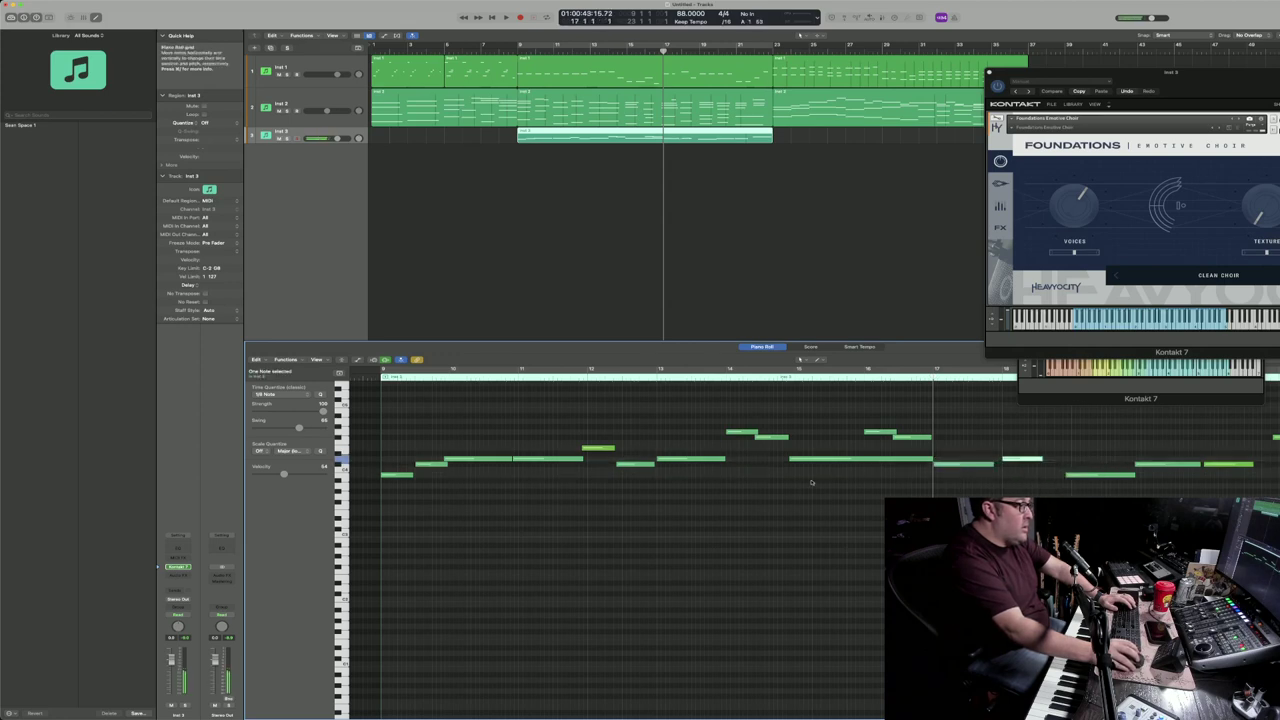
pyautogui.press('super+a')
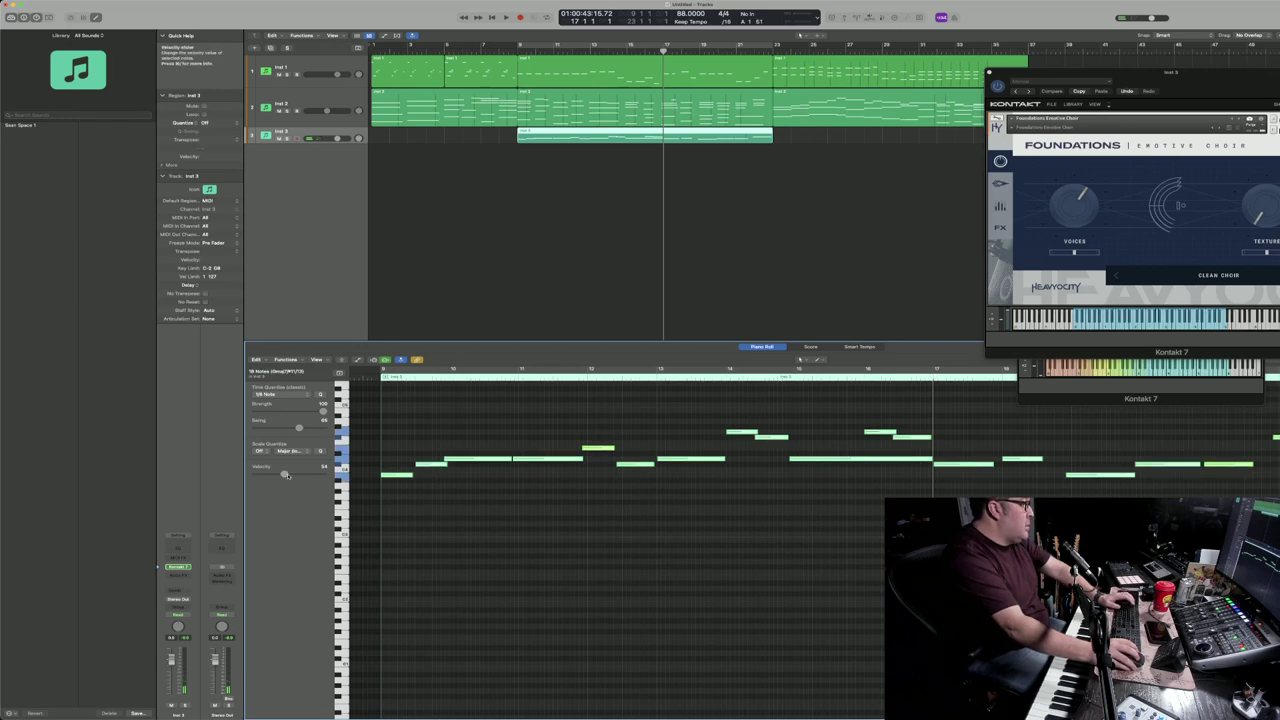
pyautogui.moveTo(792, 379)
pyautogui.mouseDown()
pyautogui.moveTo(805, 379)
pyautogui.moveTo(774, 378)
pyautogui.mouseUp()
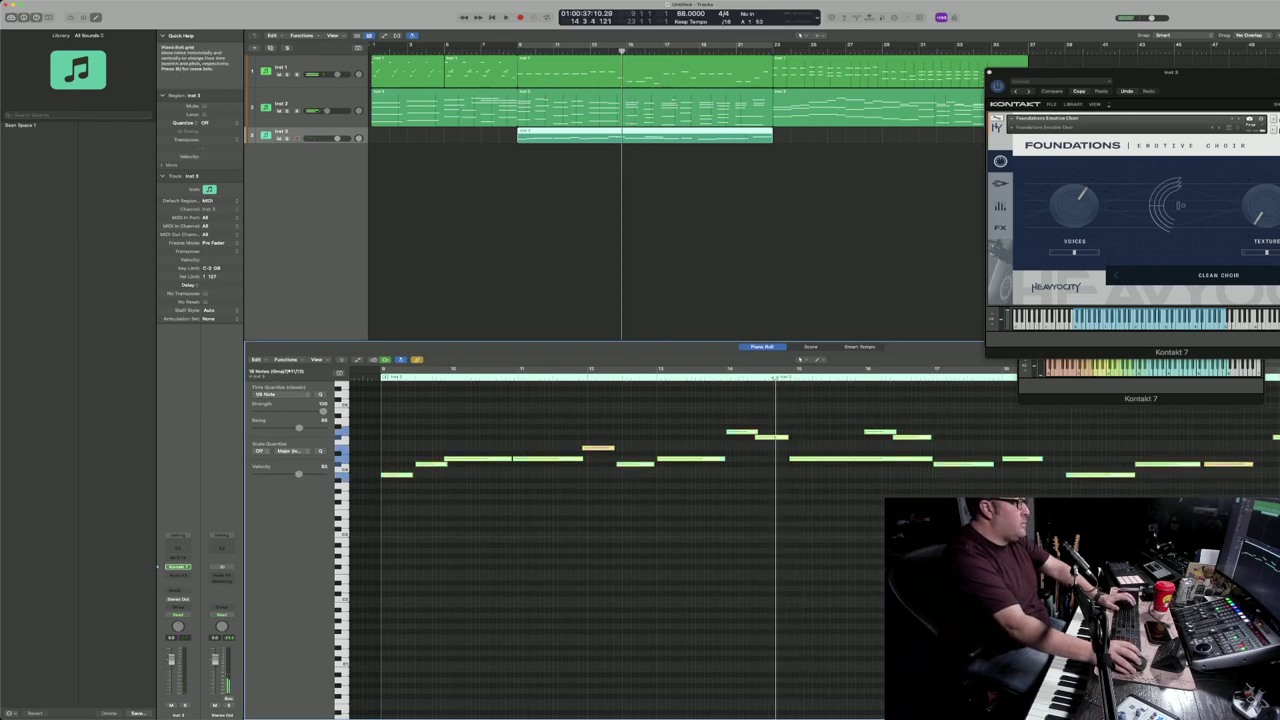
# Step: Open the project's MIDI Chase settings and move the settings window clear of the choir notes
pyautogui.click(56, 1)
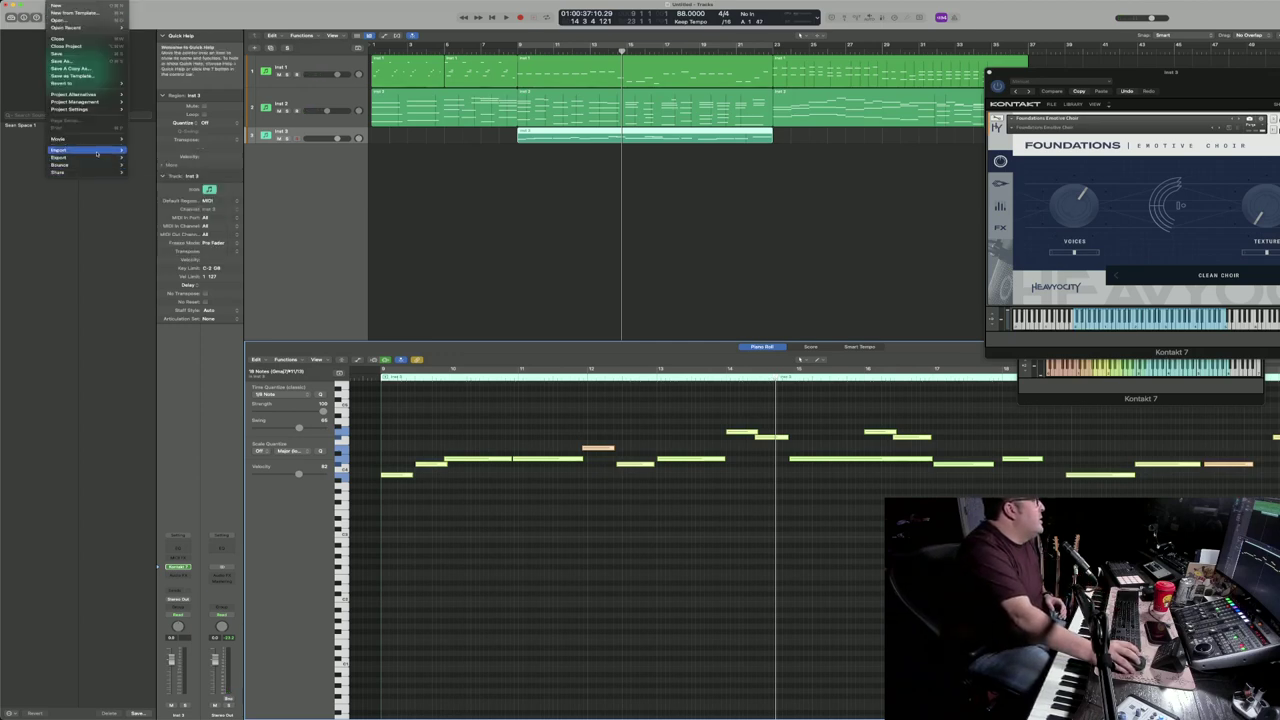
pyautogui.moveTo(88, 109)
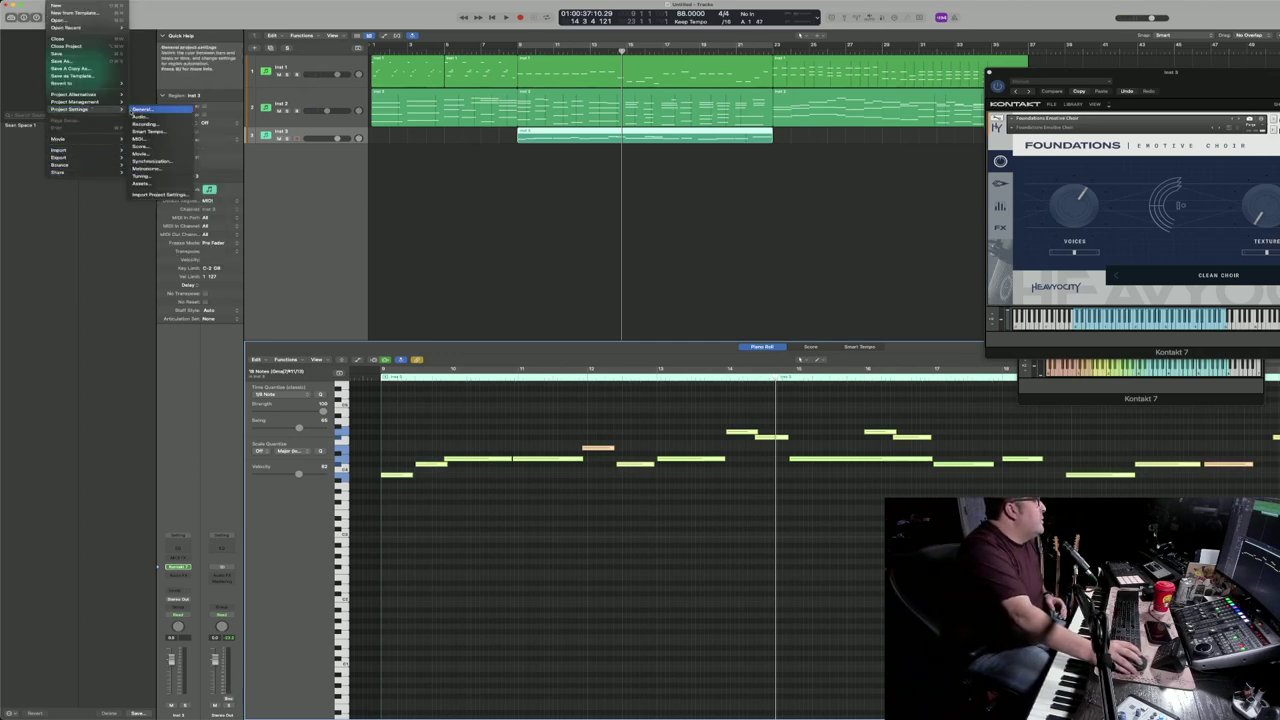
pyautogui.click(150, 112)
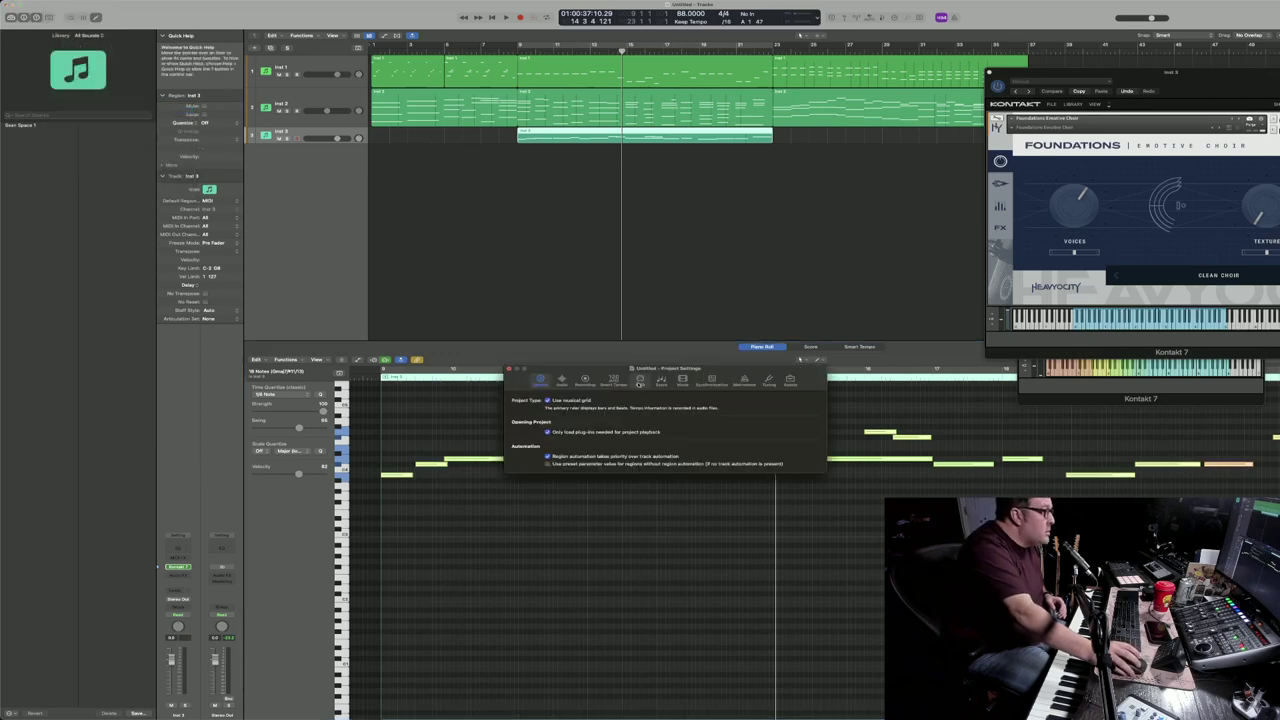
pyautogui.click(639, 382)
pyautogui.click(677, 401)
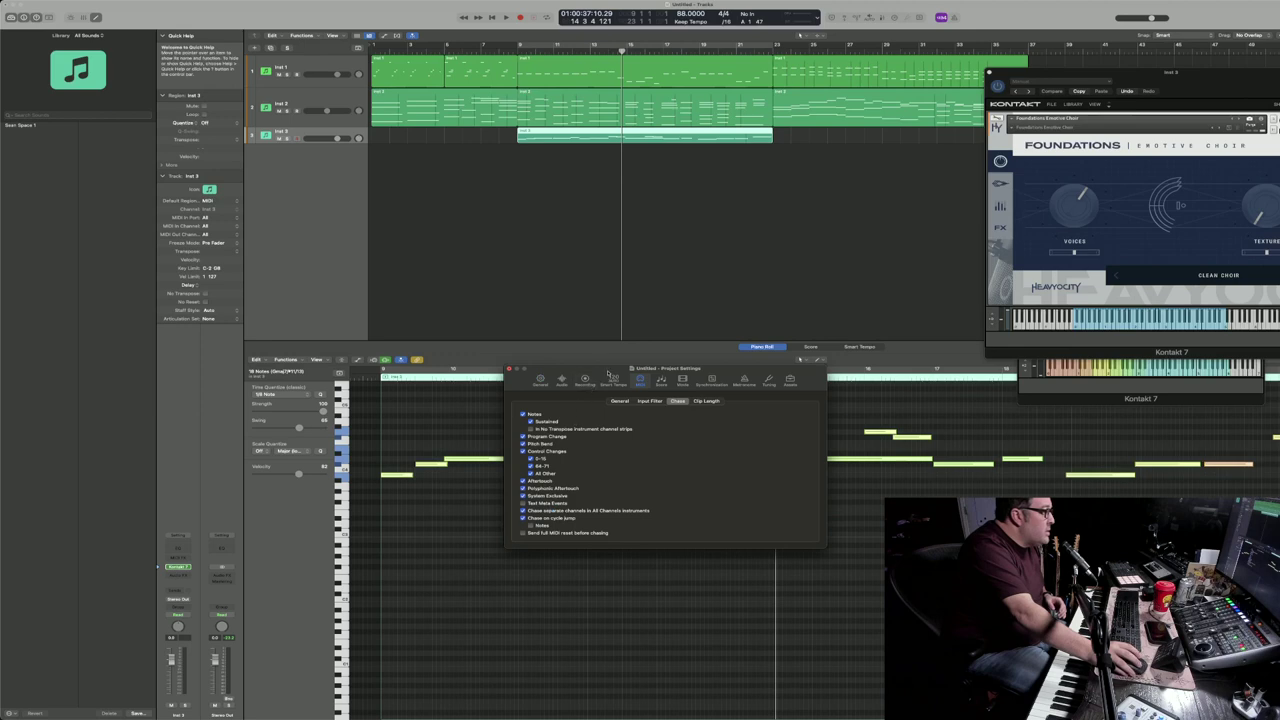
pyautogui.moveTo(607, 373); pyautogui.dragTo(432, 224)
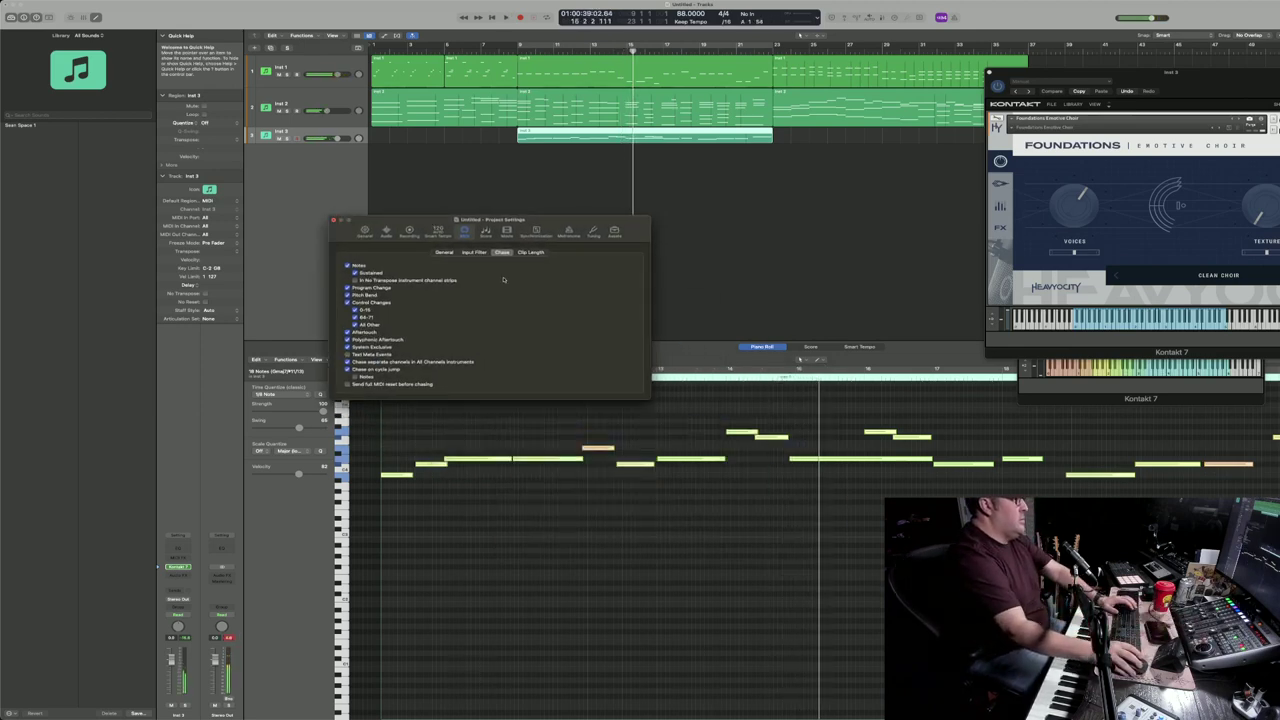
# Step: Disable Sustained note chasing, enable chasing in No Transpose instrument channel strips, and play back the section from around bar 14
pyautogui.press(',')
pyautogui.press(',')
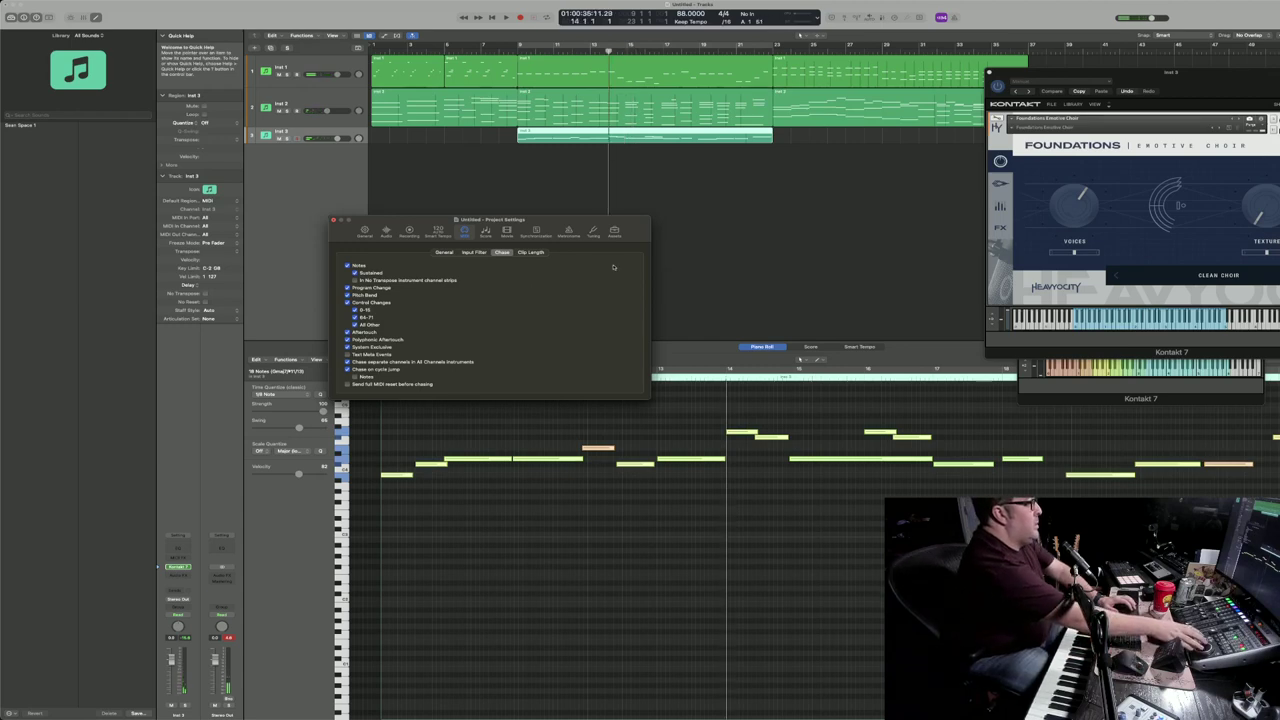
pyautogui.press('space')
pyautogui.press('space')
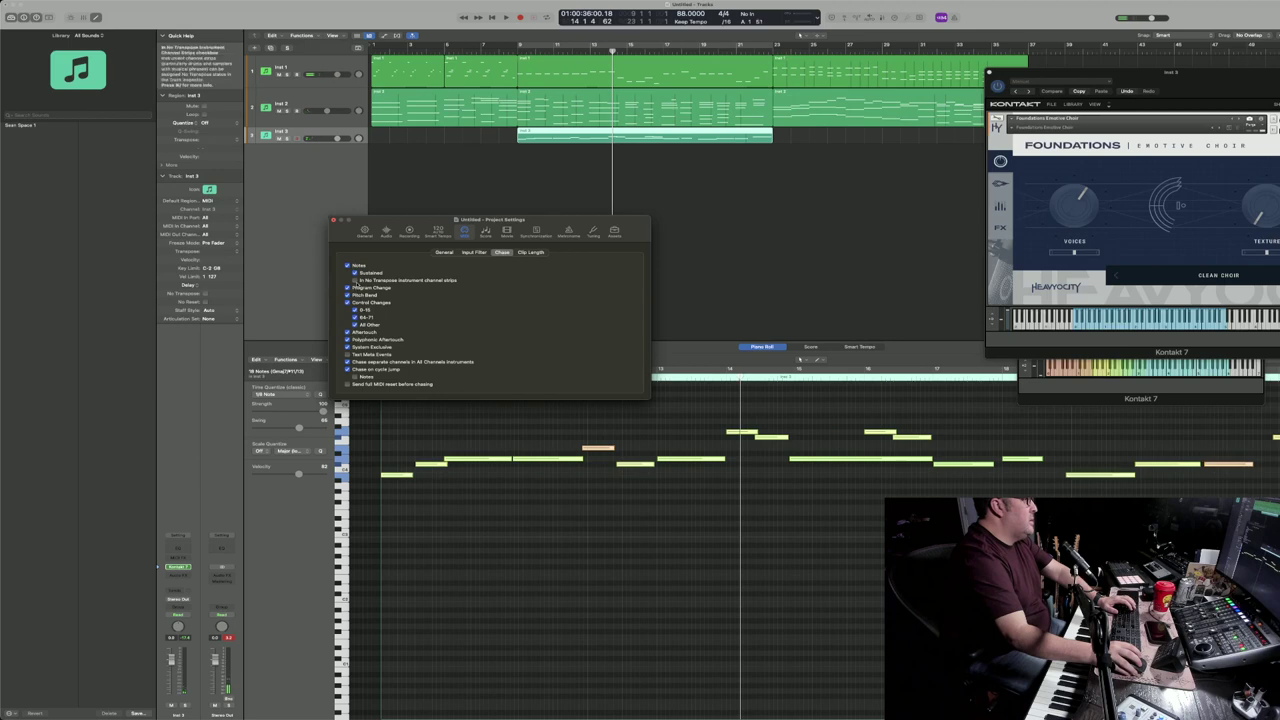
pyautogui.press('space')
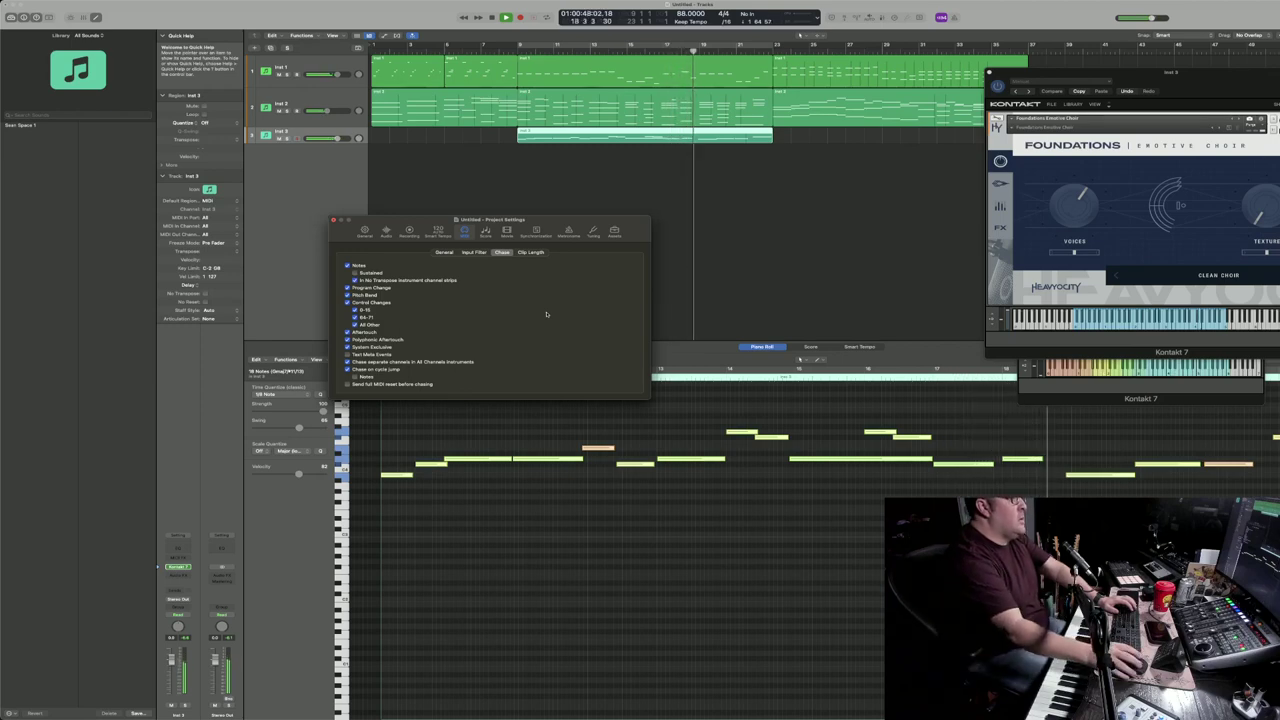
# Step: Lengthen the choir's D4 note at bar 18 until it almost meets the following note
pyautogui.click(1040, 459)
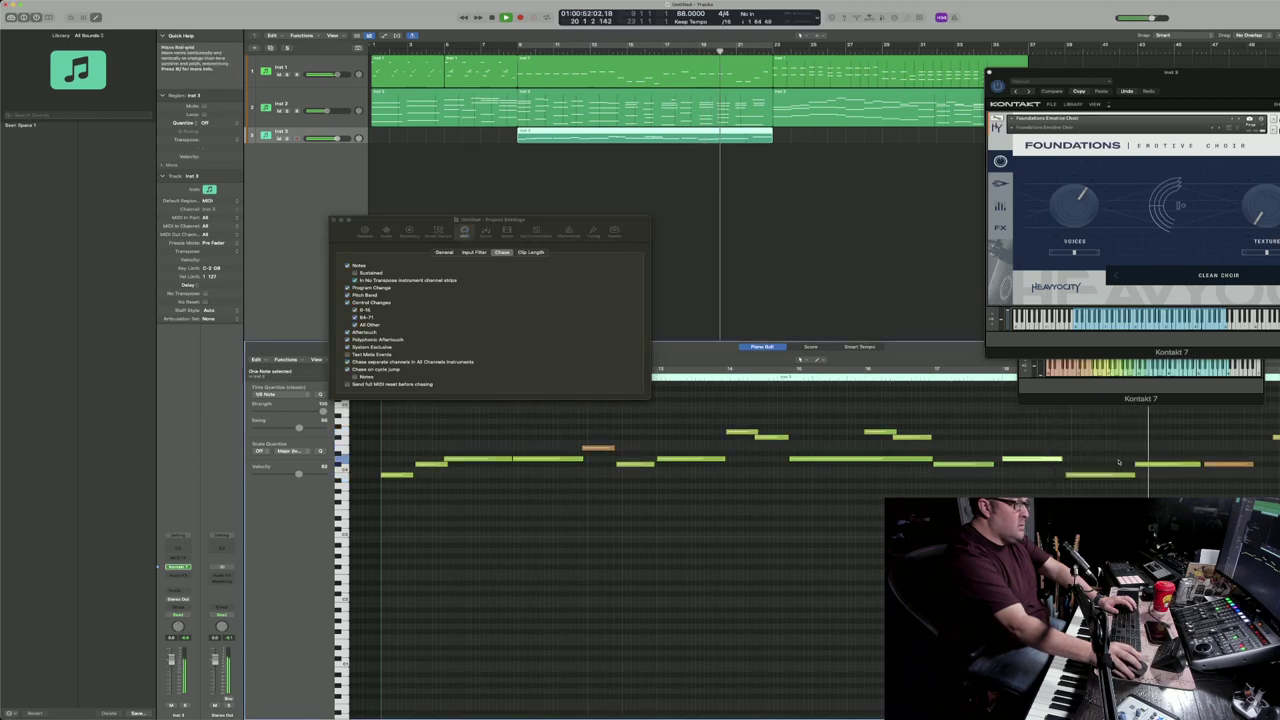
# Step: Trim the start of the choir's C#4 note to bar 20 and close the project settings window during playback
pyautogui.moveTo(1134, 464); pyautogui.dragTo(1138, 468)
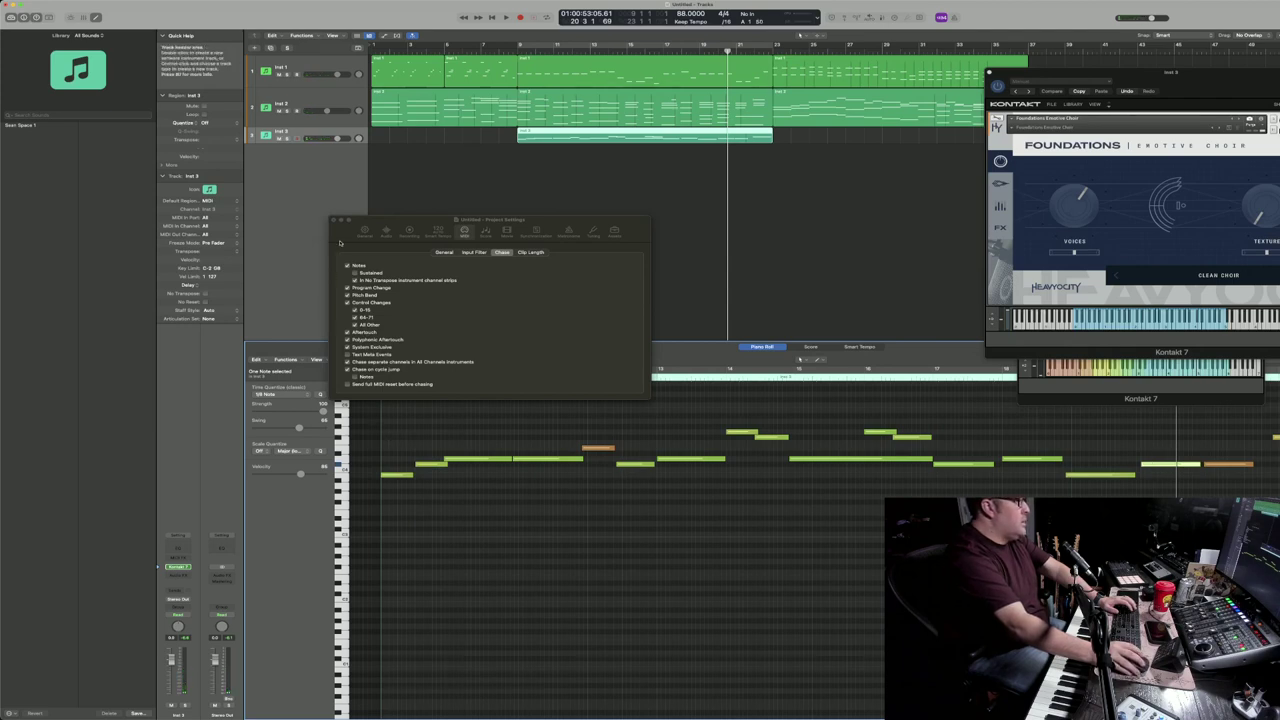
pyautogui.press('space')
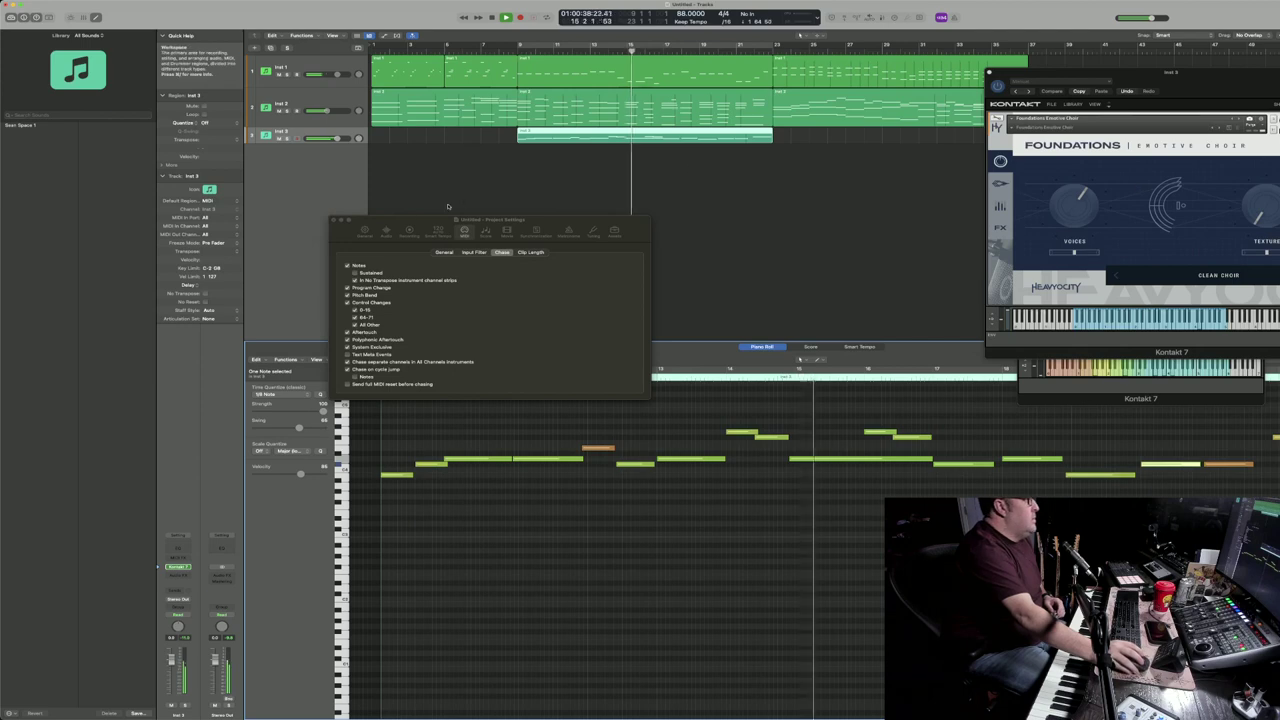
pyautogui.click(334, 219)
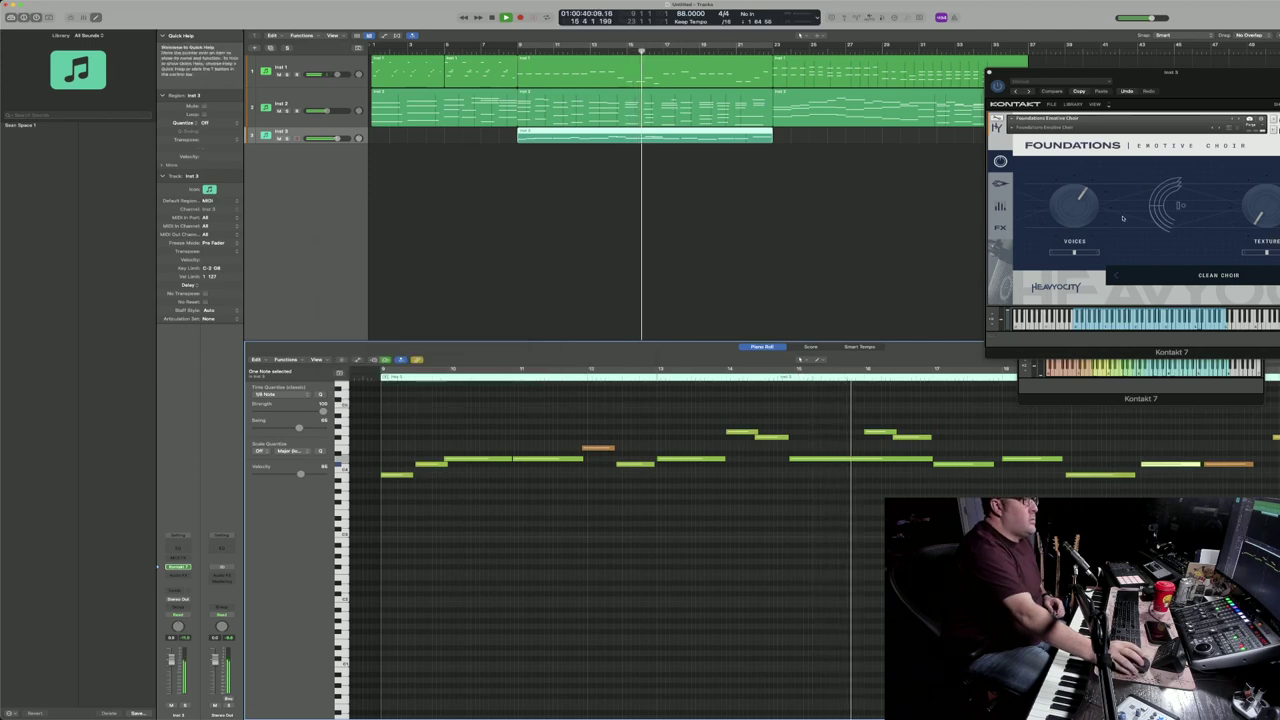
# Step: Open the Emotive Choir's amp envelope and lengthen its release while the choir melody plays
pyautogui.click(1001, 184)
pyautogui.moveTo(1087, 241); pyautogui.dragTo(1149, 253)
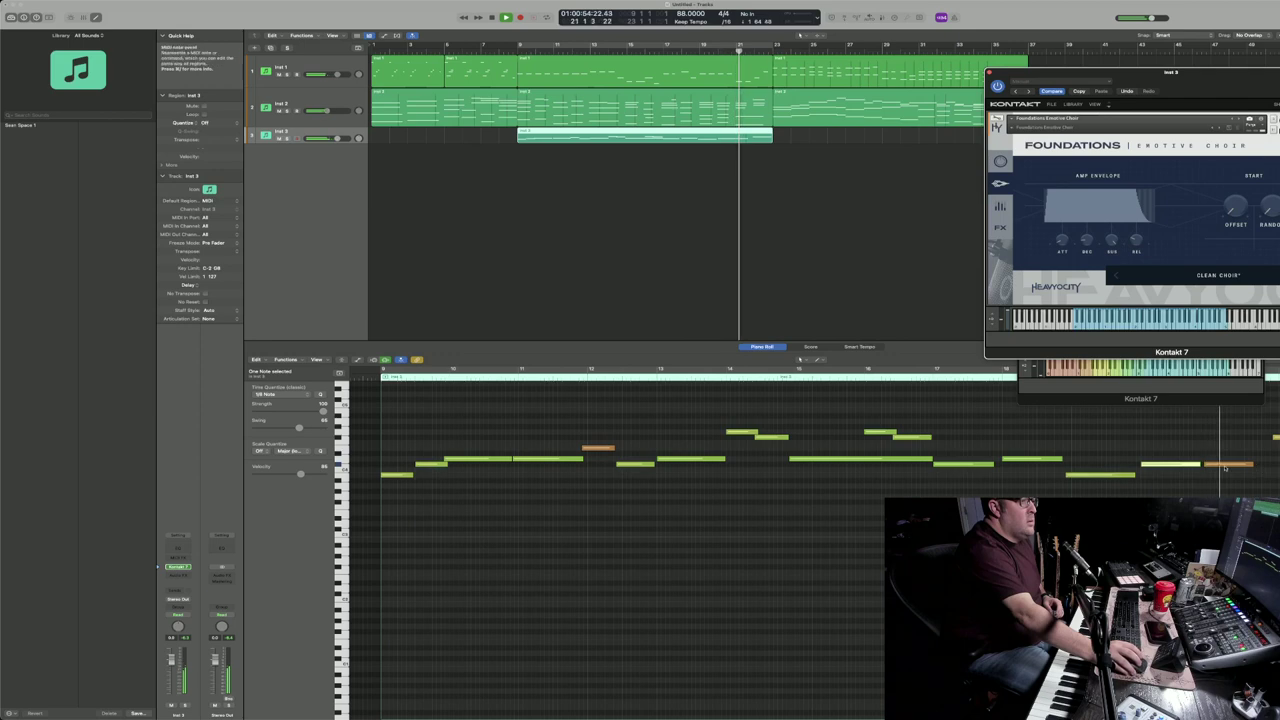
pyautogui.moveTo(1136, 240)
pyautogui.mouseDown()
pyautogui.moveTo(1135, 224)
pyautogui.moveTo(1137, 252)
pyautogui.mouseUp()
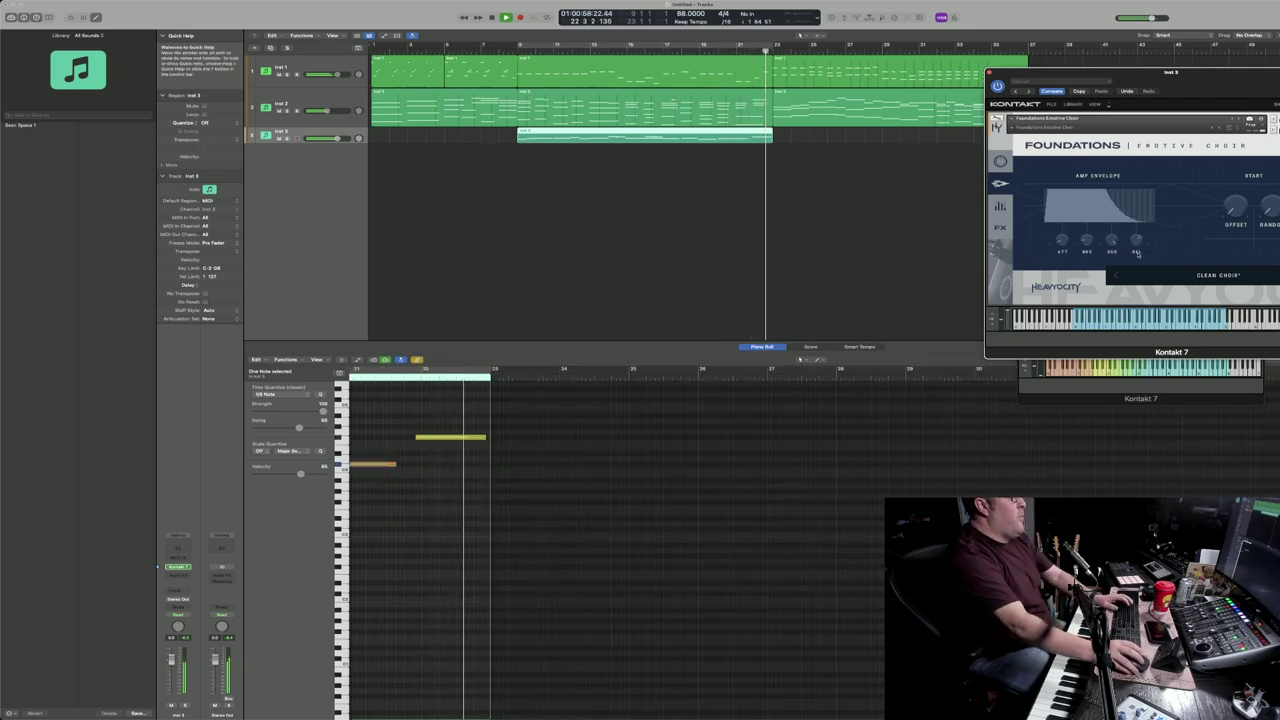
# Step: Cycle playback over bars 9 to 23 and listen to the choir with its Kontakt window moved fully into view
pyautogui.press('v')
pyautogui.press('v')
pyautogui.press('c')
pyautogui.press('space')
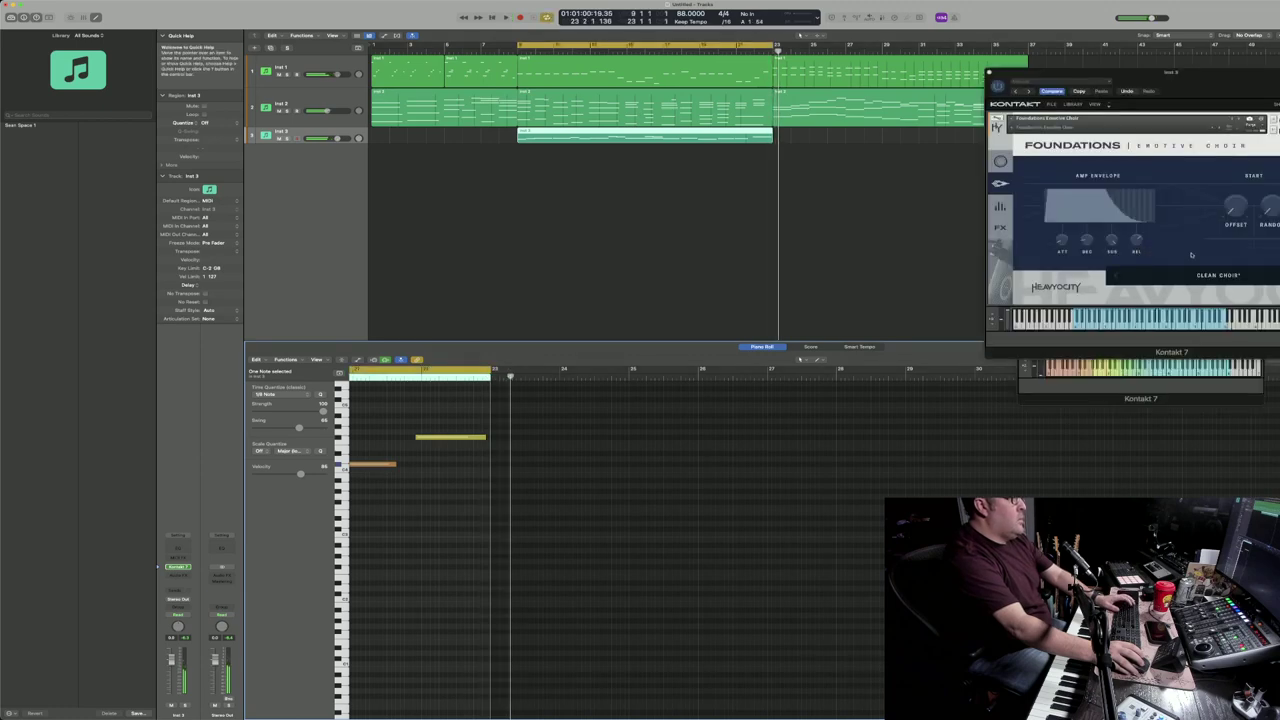
pyautogui.press('space')
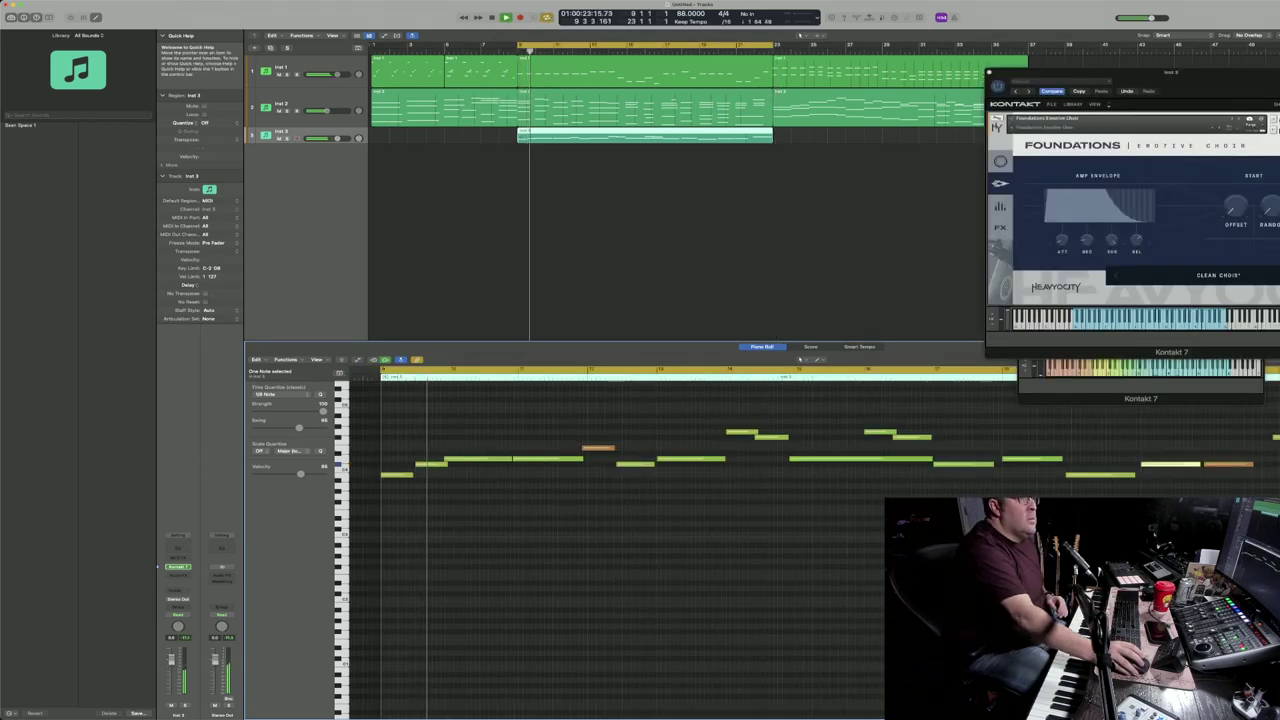
pyautogui.moveTo(1138, 77); pyautogui.dragTo(728, 65)
pyautogui.click(1022, 107)
pyautogui.click(1022, 107)
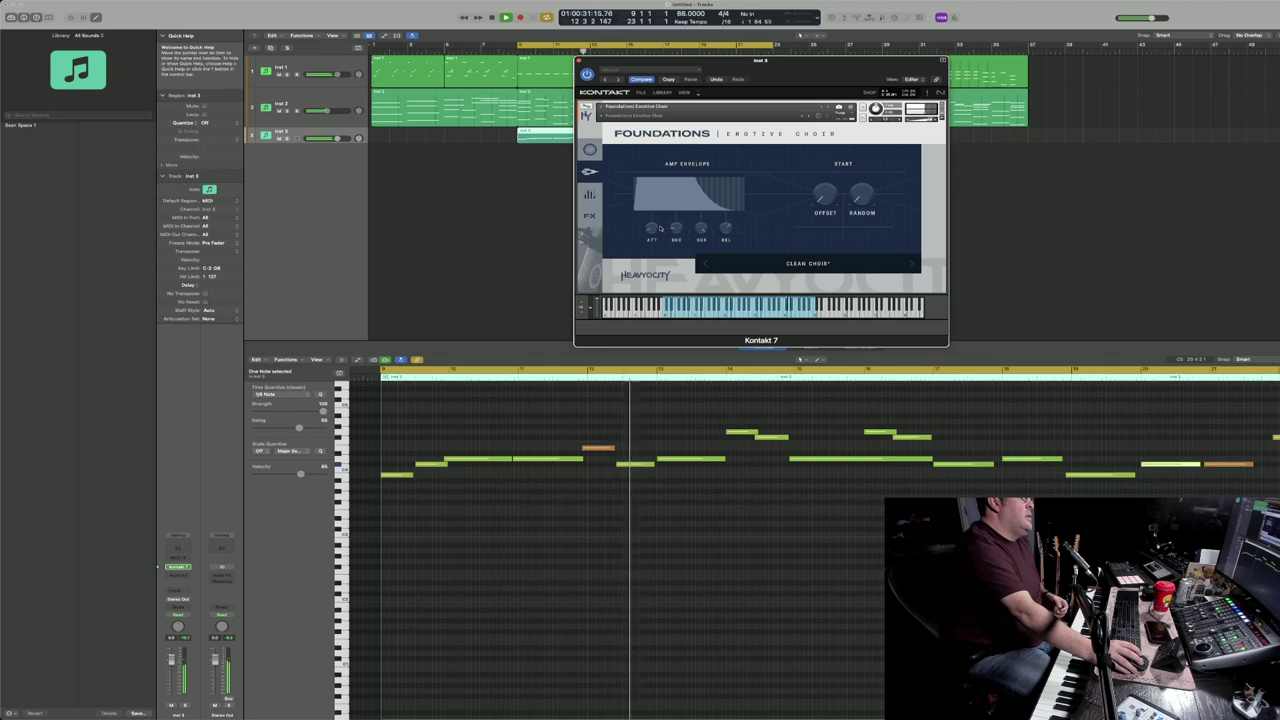
pyautogui.moveTo(676, 226)
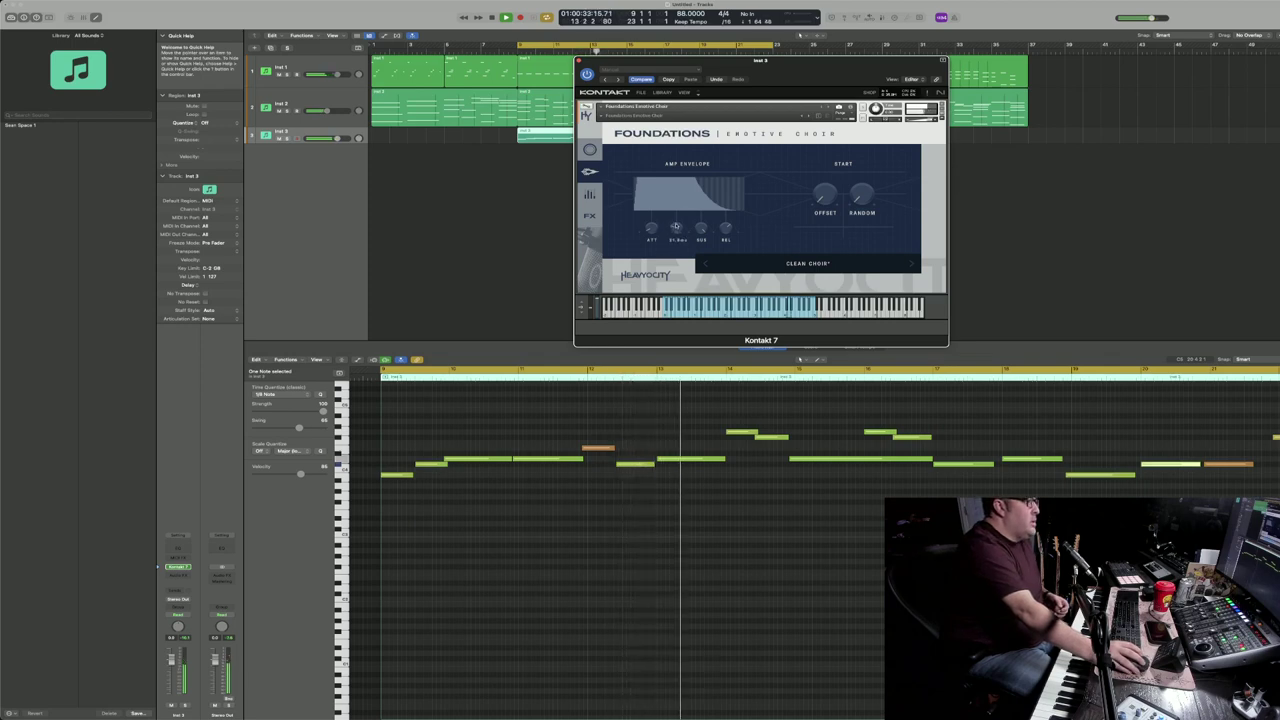
pyautogui.click(588, 378)
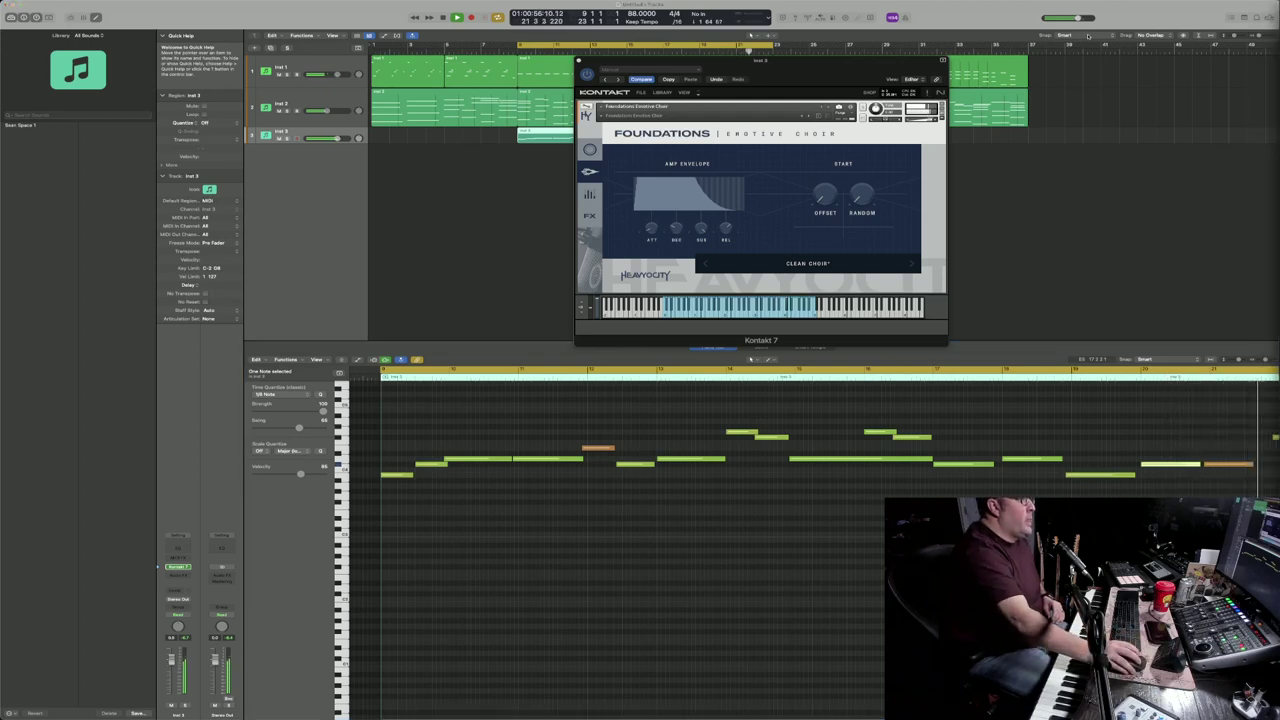
# Step: Turn off cycle playback and close the choir's Kontakt window
pyautogui.moveTo(849, 70); pyautogui.dragTo(1117, 92)
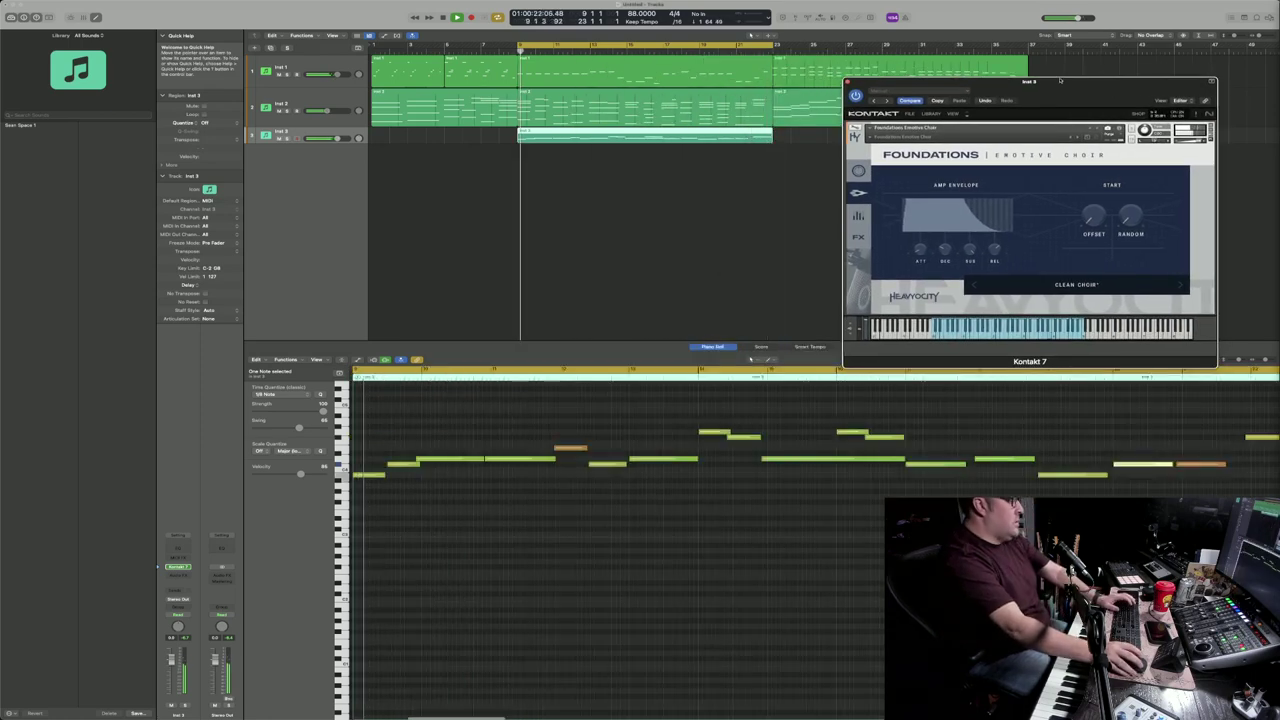
pyautogui.press('c')
pyautogui.click(740, 48)
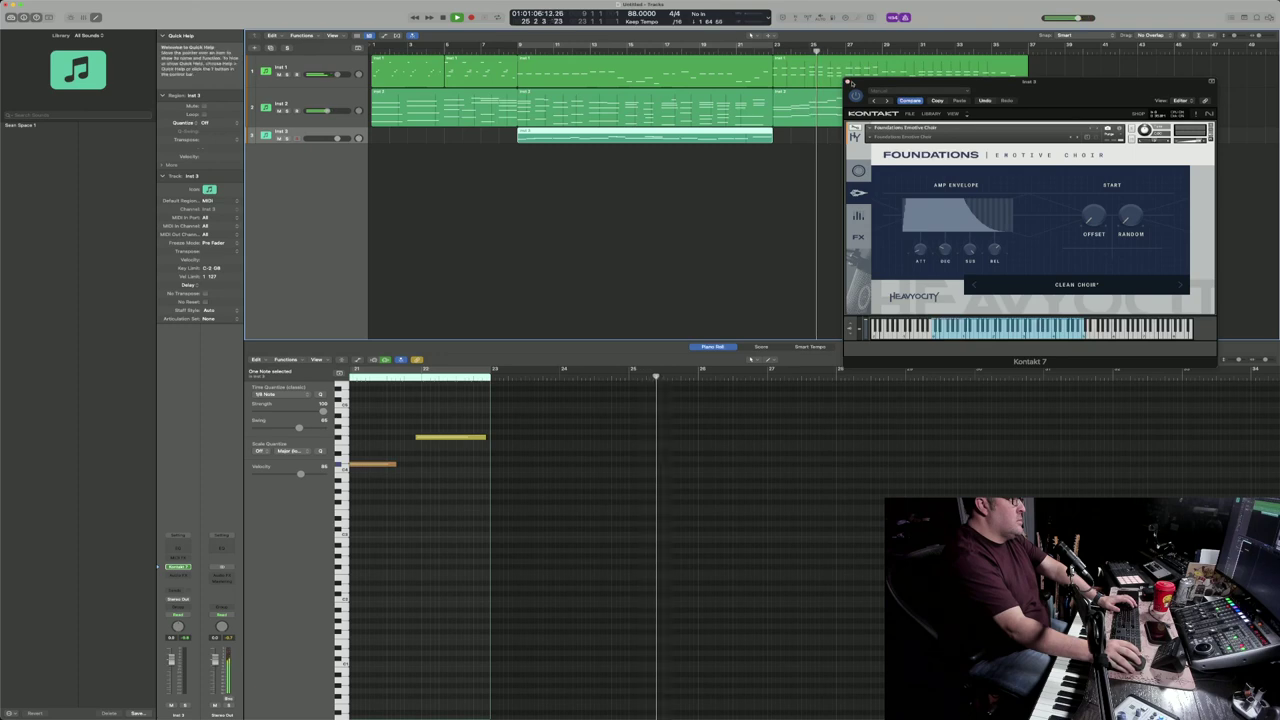
pyautogui.click(848, 83)
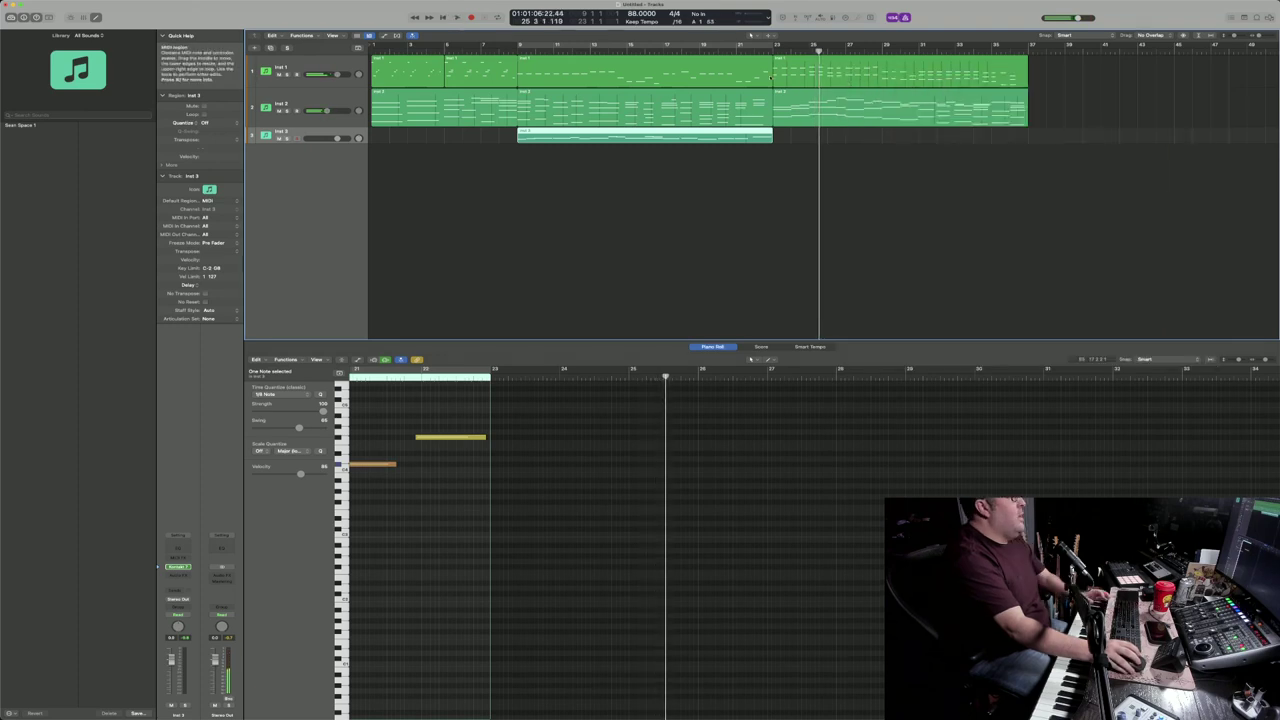
# Step: Add a new software instrument track and replace its default Addictive Keys instrument with UVIWorkstation
pyautogui.rightClick(331, 166)
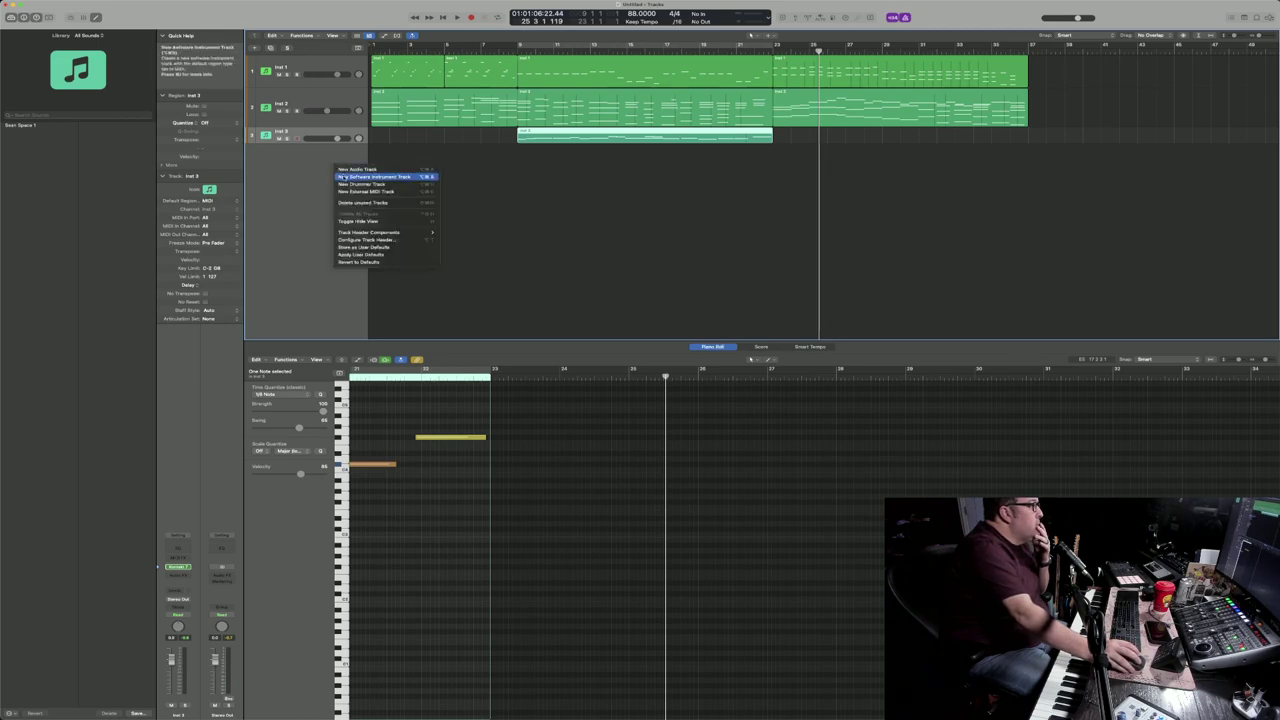
pyautogui.click(342, 177)
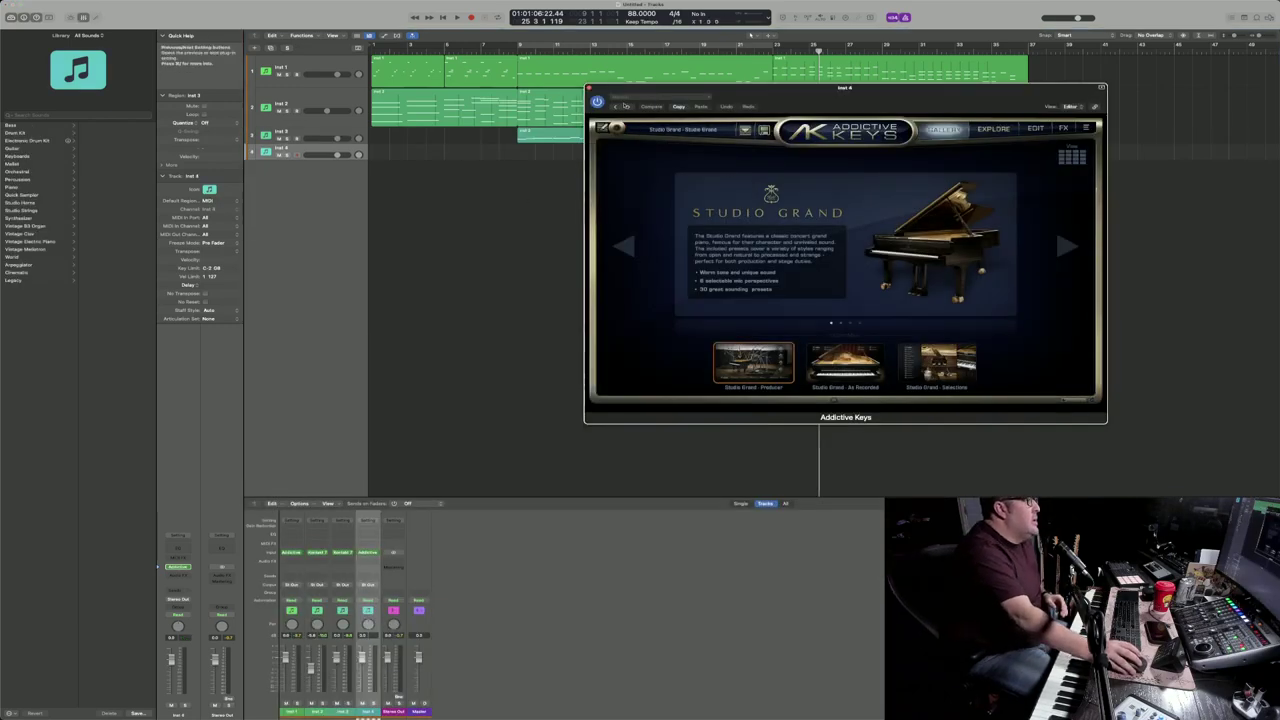
pyautogui.click(589, 88)
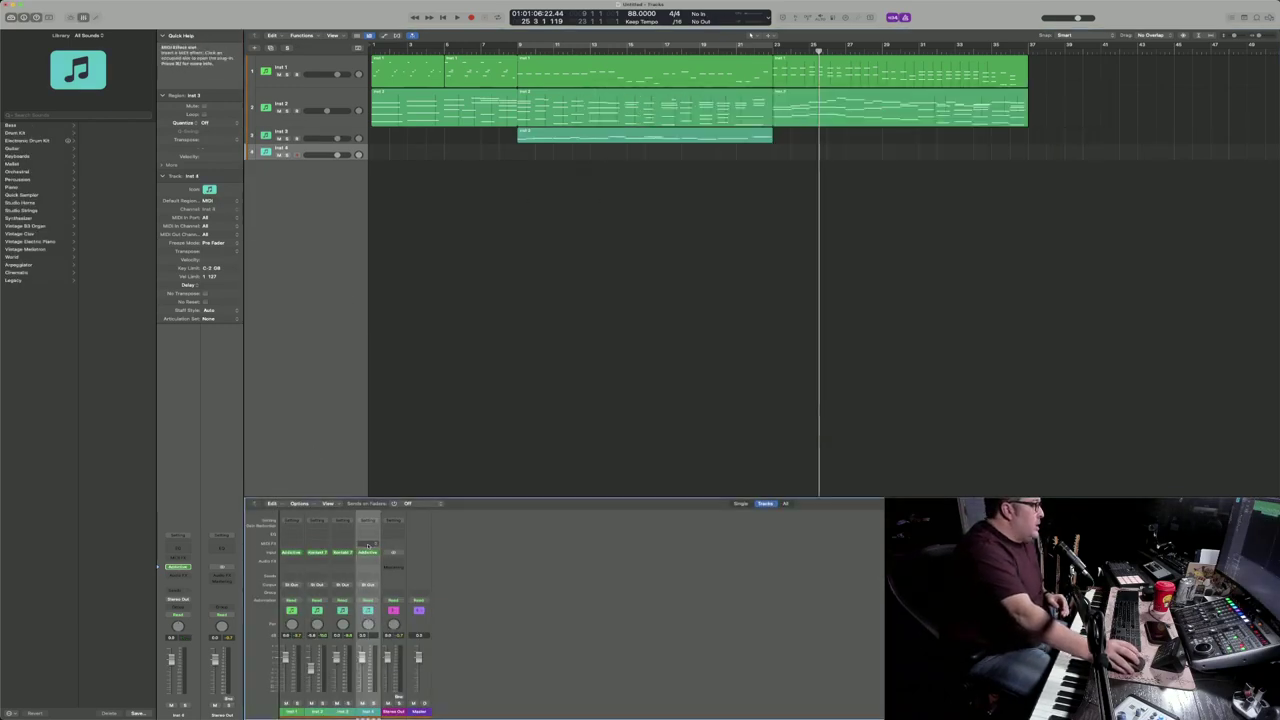
pyautogui.click(376, 553)
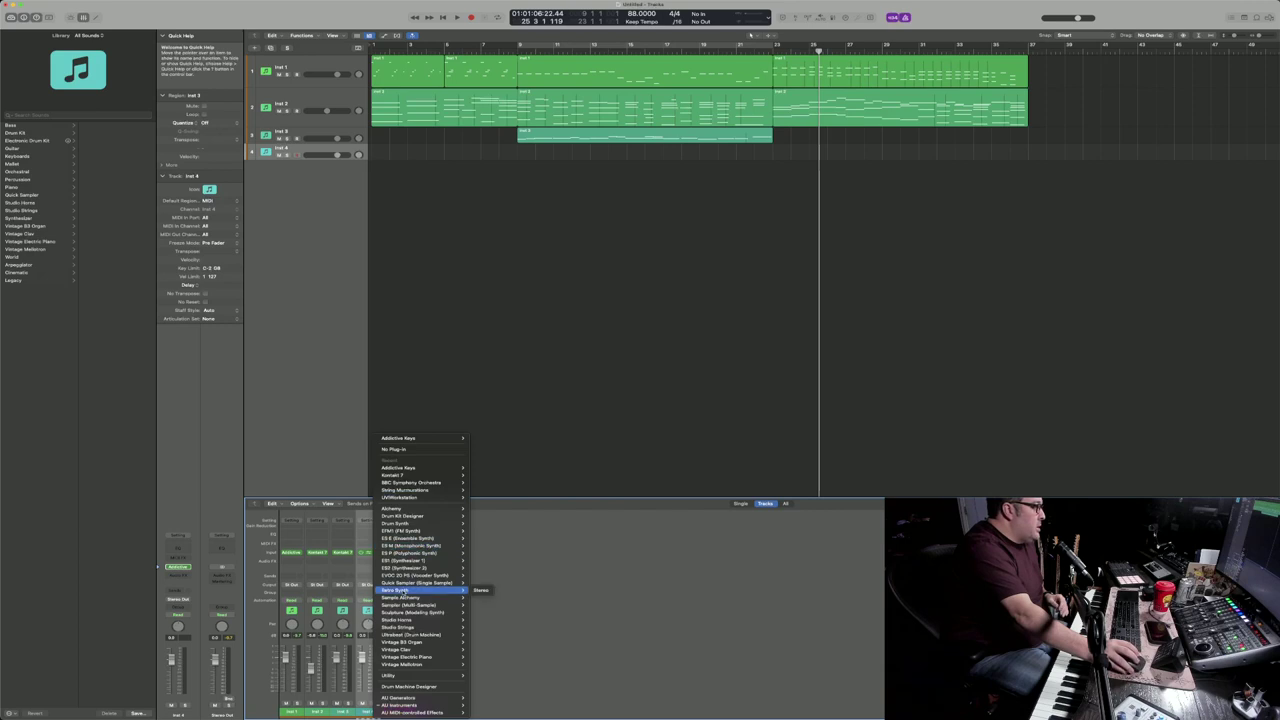
pyautogui.moveTo(432, 498)
pyautogui.click(479, 497)
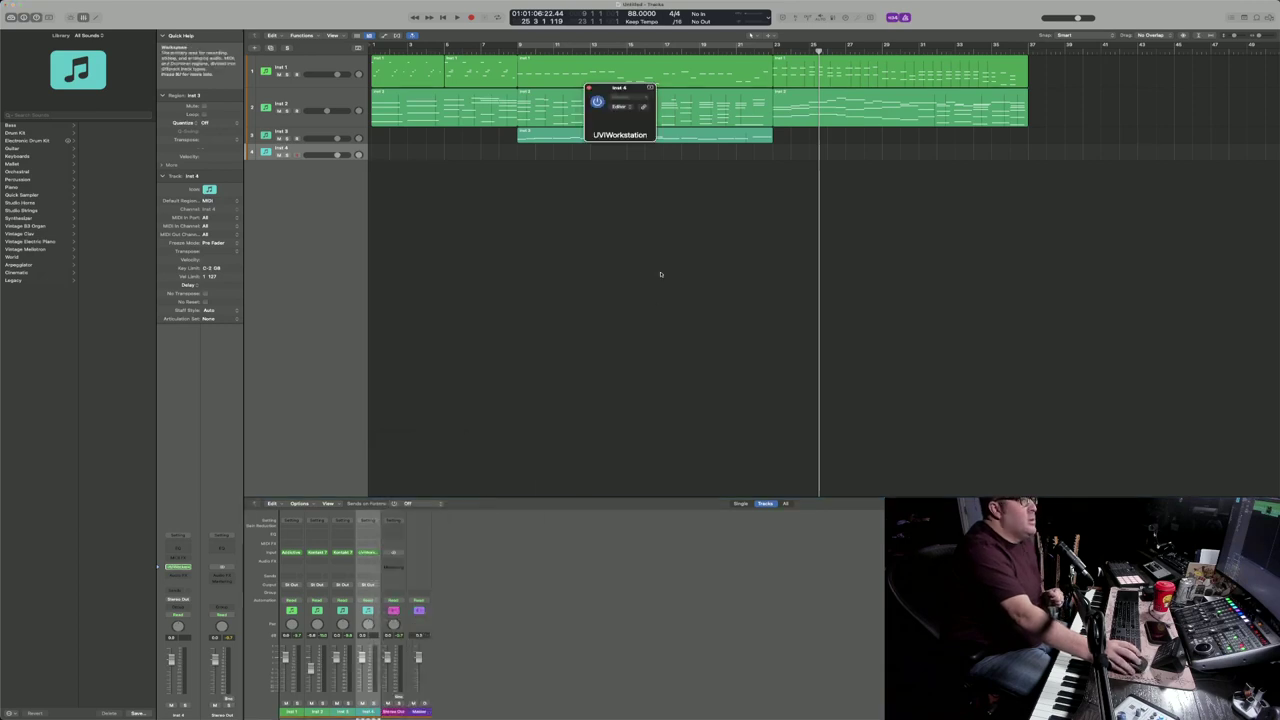
# Step: Browse the UVIWorkstation soundbanks and load the Meteor program on Inst 4
pyautogui.click(688, 122)
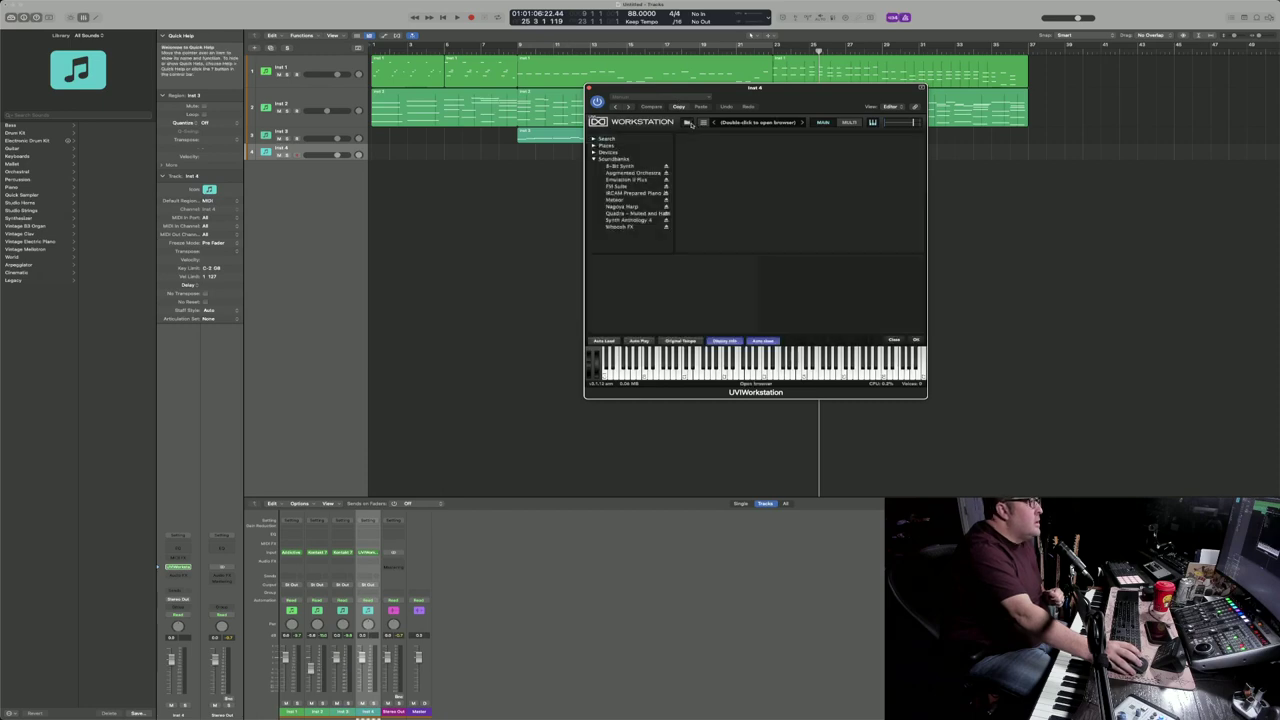
pyautogui.click(638, 193)
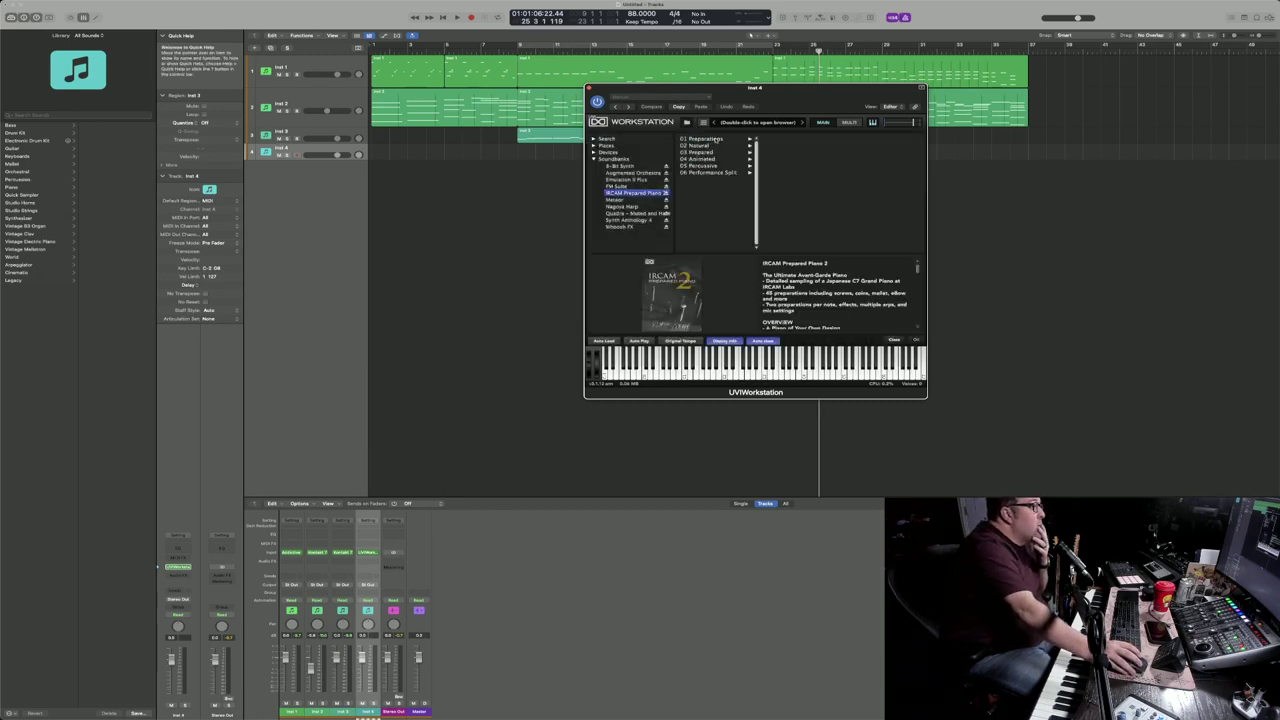
pyautogui.click(640, 179)
pyautogui.click(647, 174)
pyautogui.click(642, 181)
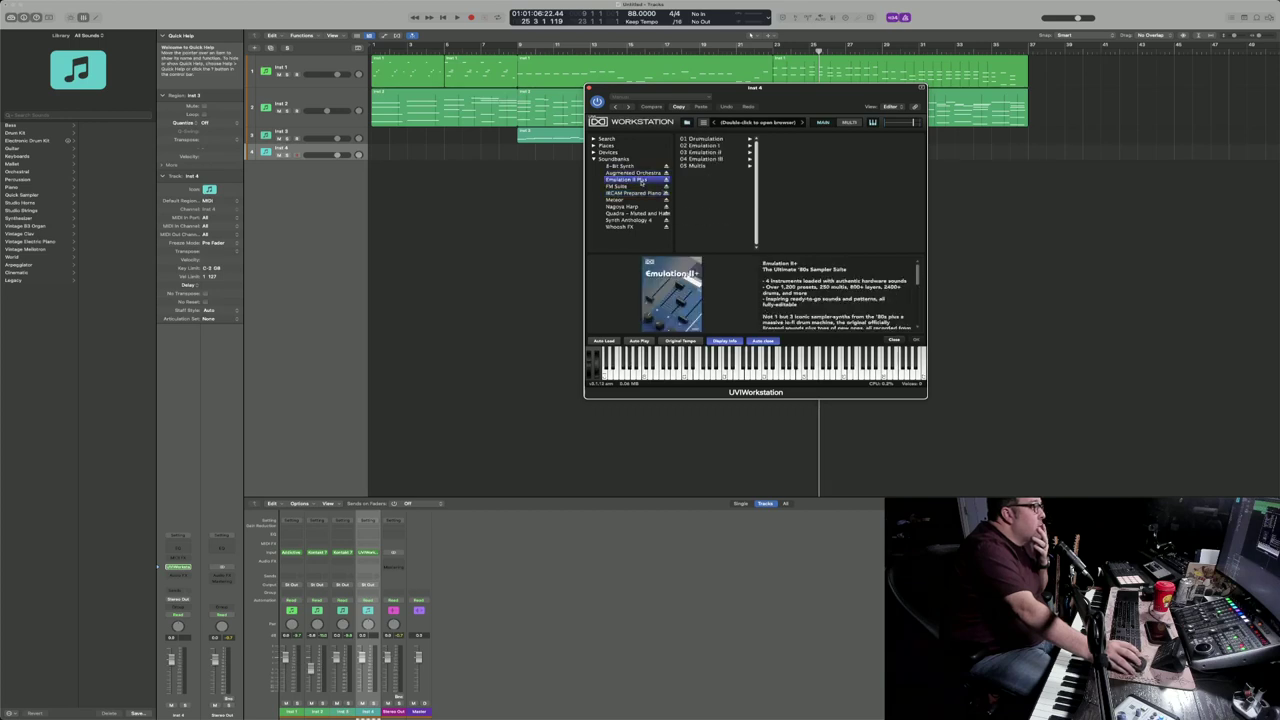
pyautogui.click(630, 201)
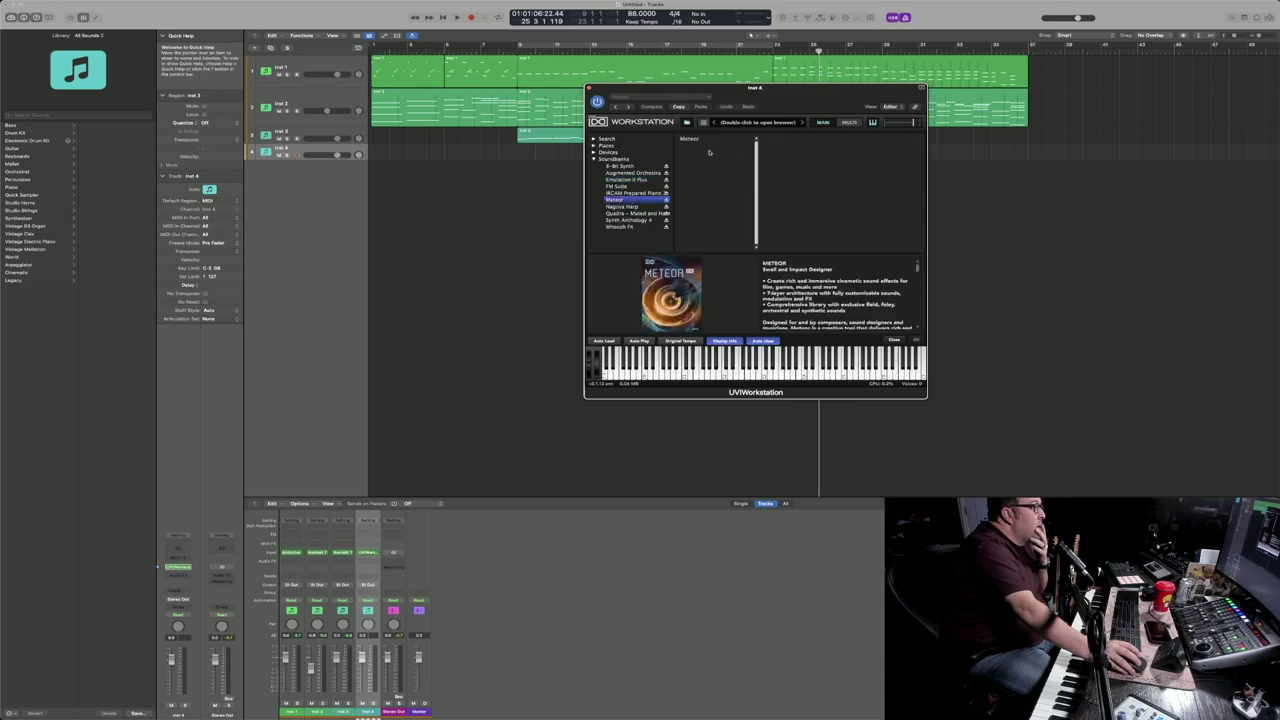
pyautogui.doubleClick(708, 140)
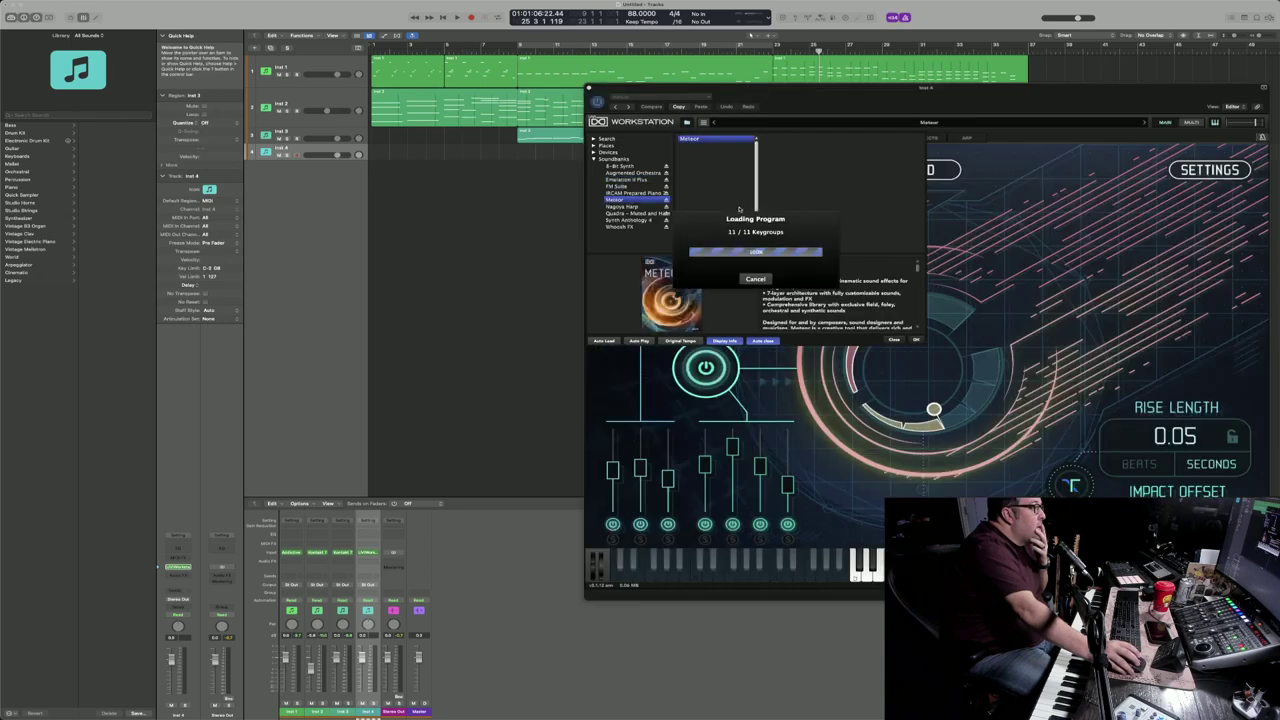
# Step: Load the Accent preset from Meteor's 04 - Orchestral category
pyautogui.moveTo(737, 89); pyautogui.dragTo(549, 89)
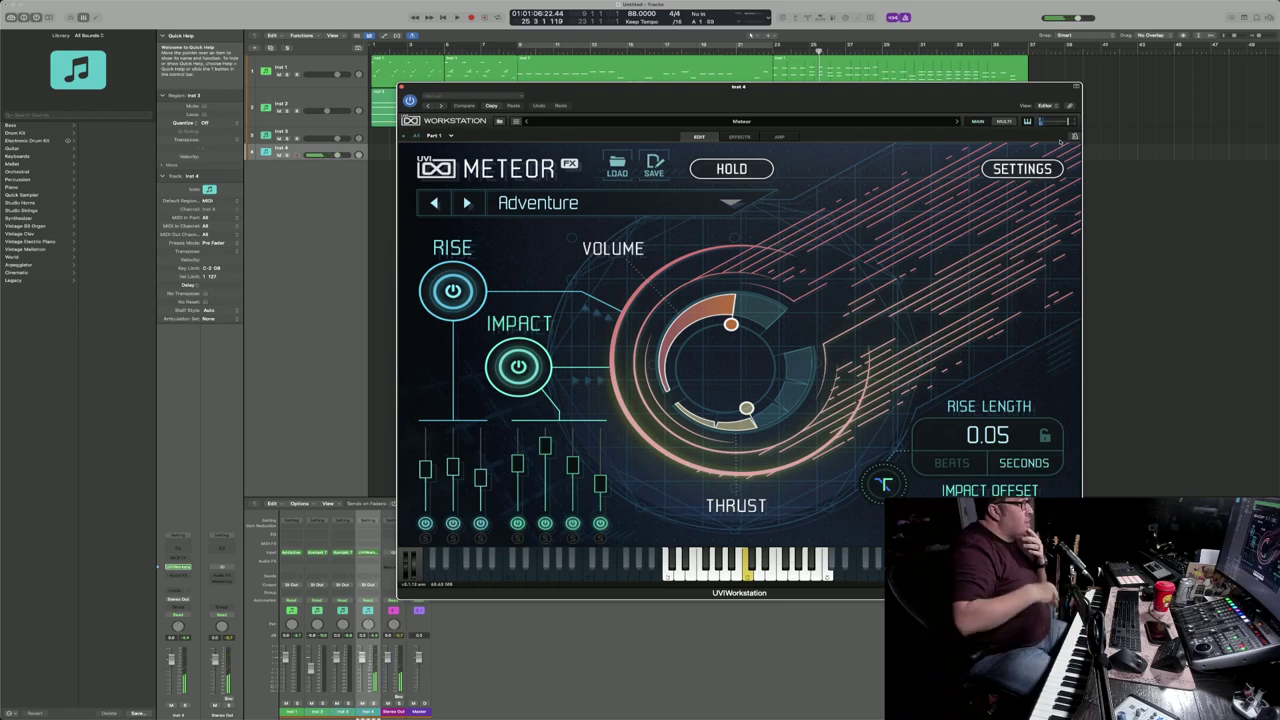
pyautogui.click(726, 205)
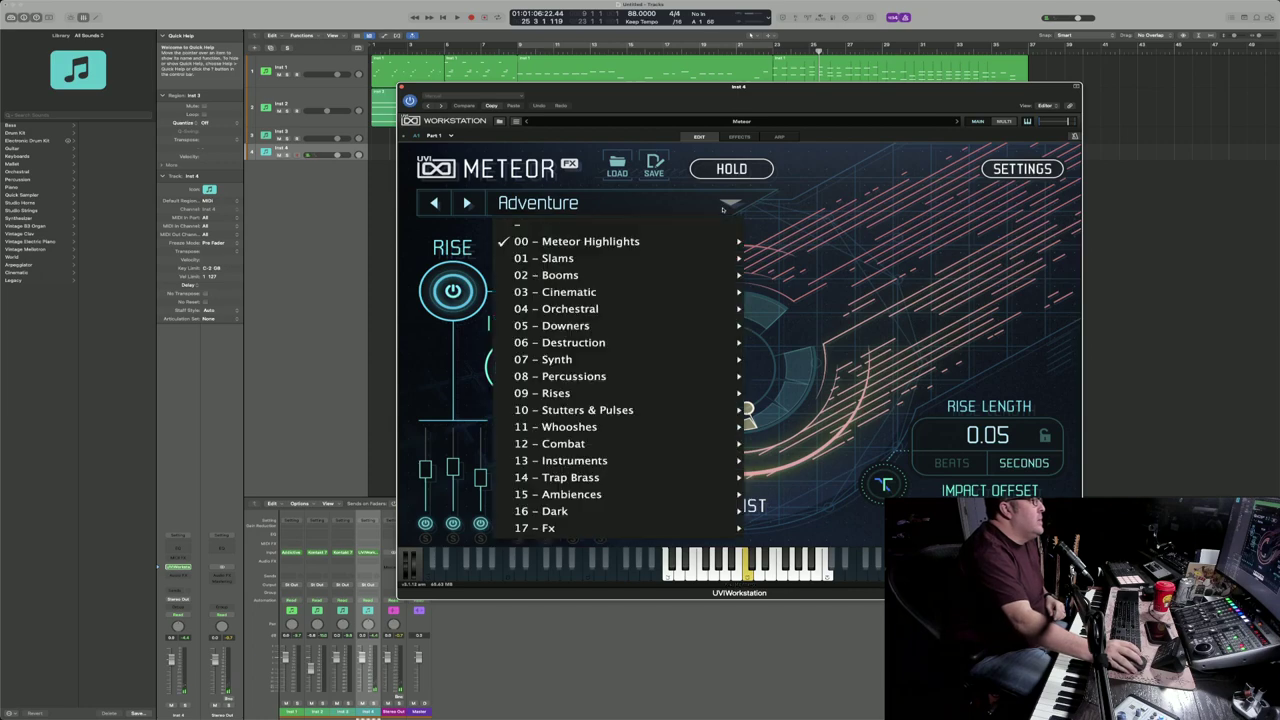
pyautogui.moveTo(681, 307)
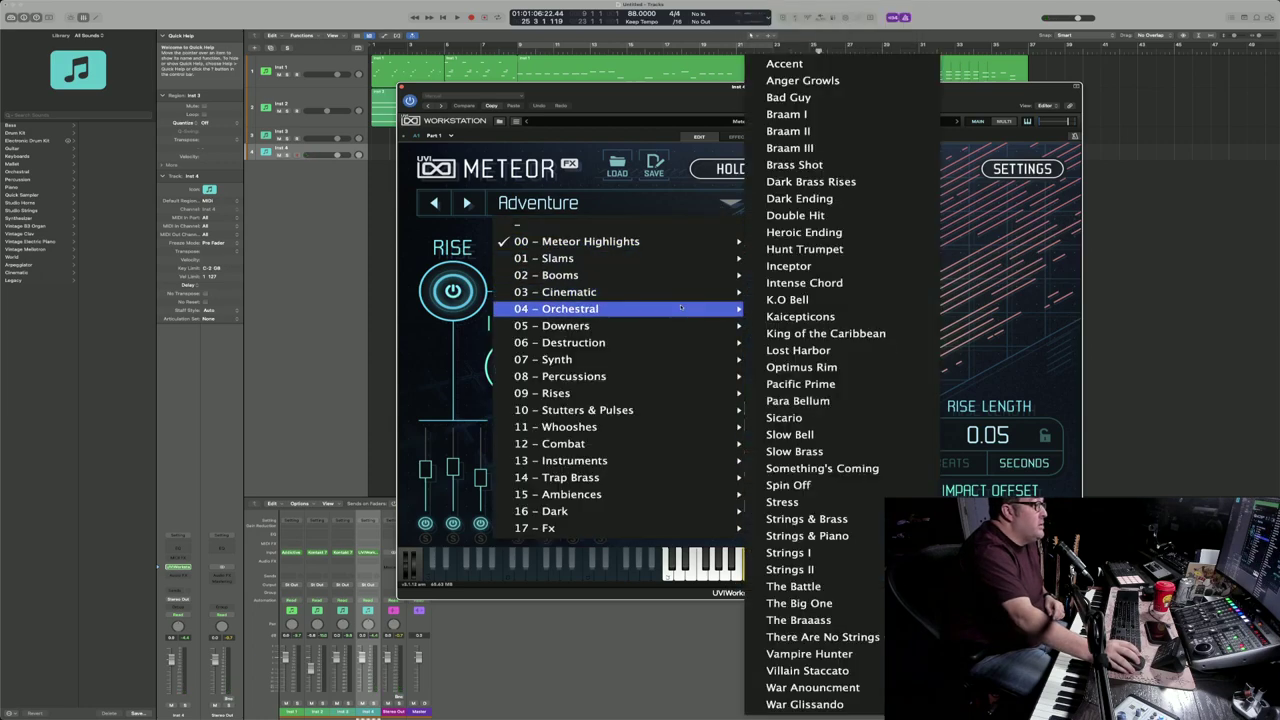
pyautogui.click(784, 63)
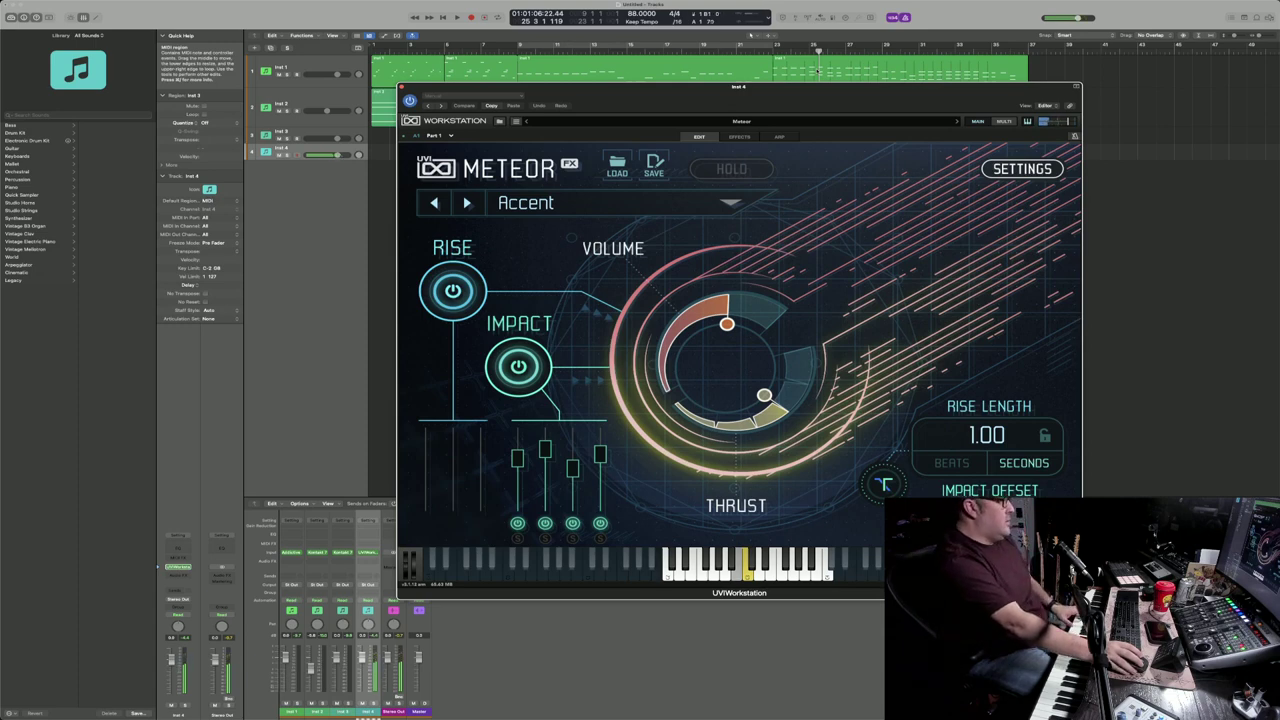
# Step: Shift the Meteor window clear of bar 9, turn on cycling for bars 9 to 23, and play the section
pyautogui.moveTo(738, 91); pyautogui.dragTo(874, 89)
pyautogui.click(521, 45)
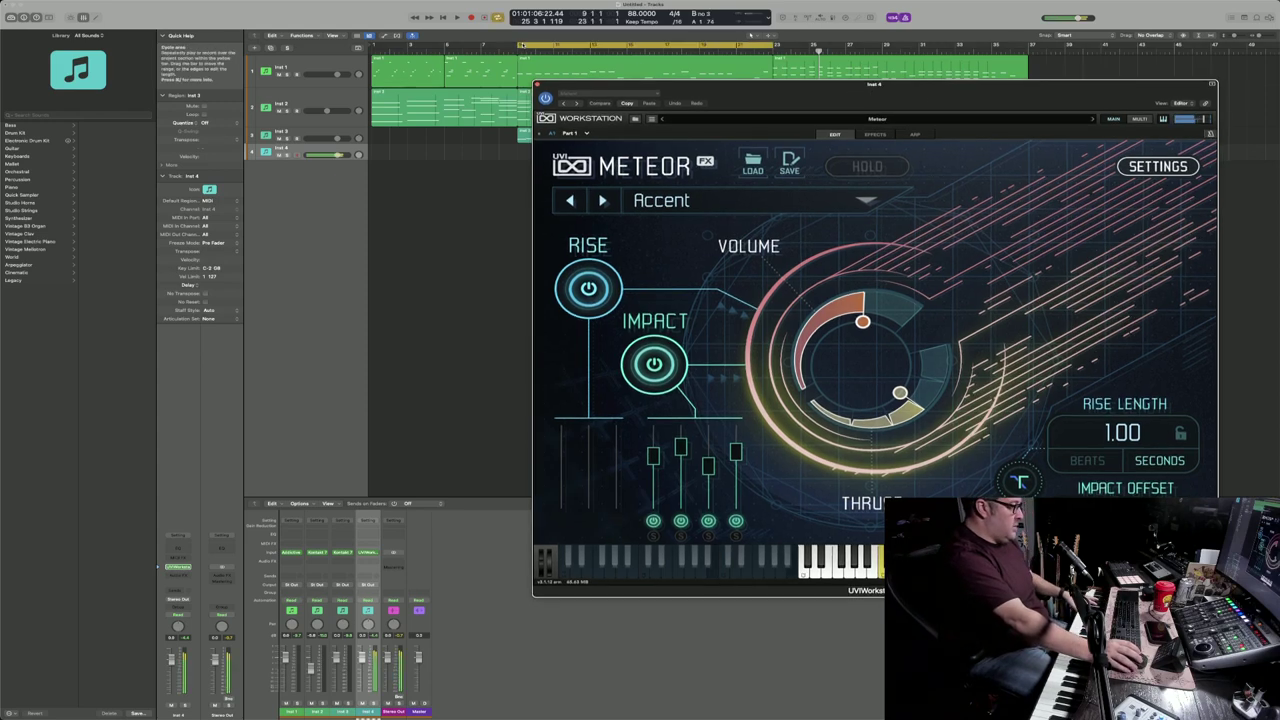
pyautogui.press('space')
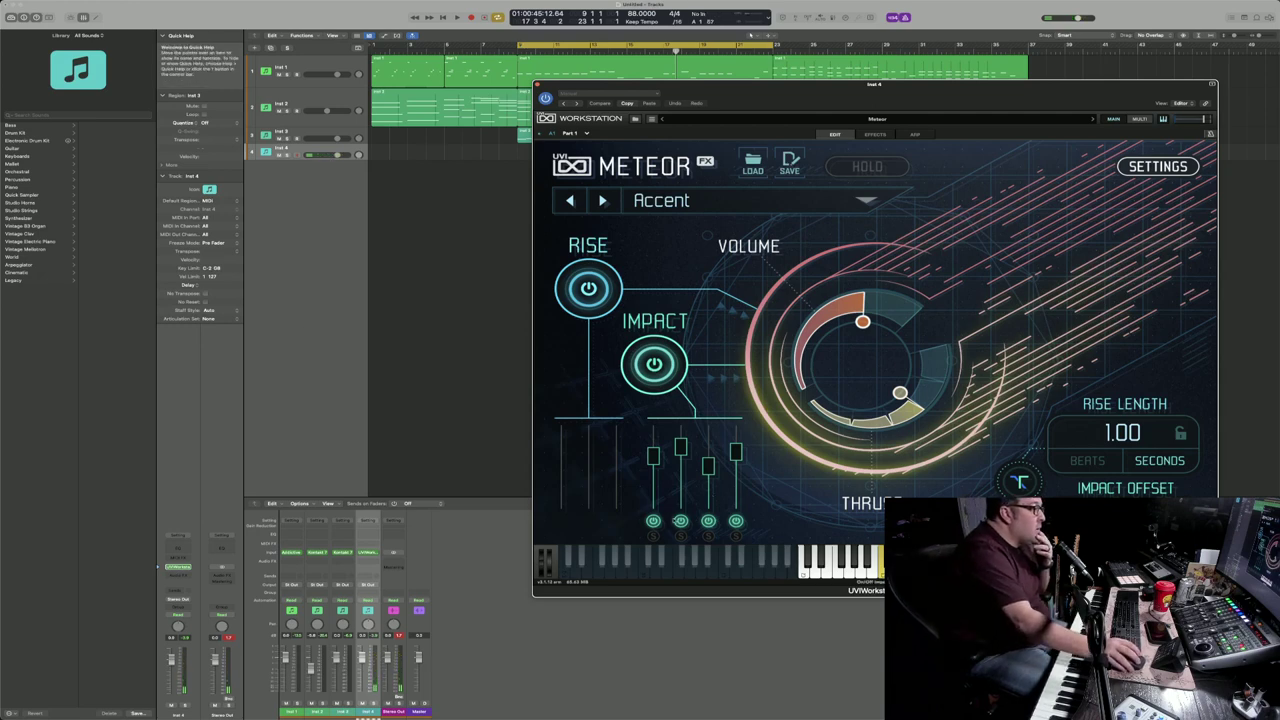
# Step: Switch off the second, third and fourth impact layers of the Accent preset, keeping the first layer on
pyautogui.click(655, 523)
pyautogui.click(655, 523)
pyautogui.click(655, 523)
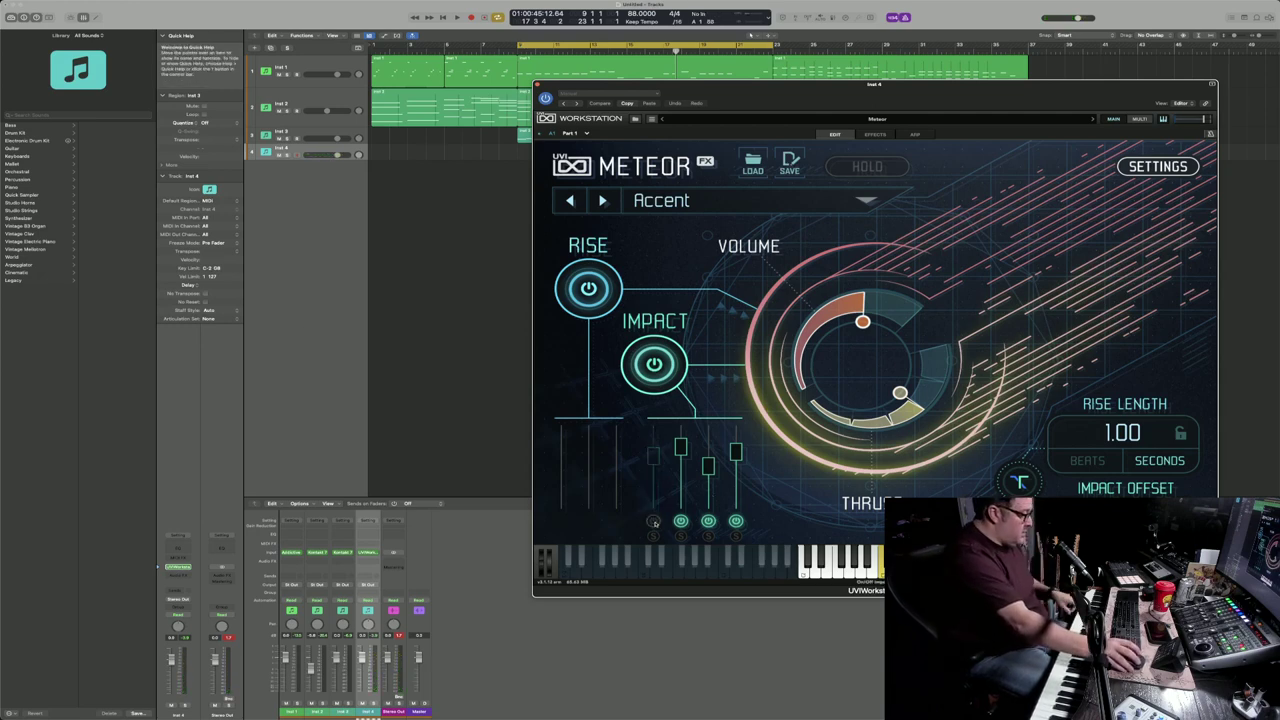
pyautogui.click(654, 522)
pyautogui.click(680, 522)
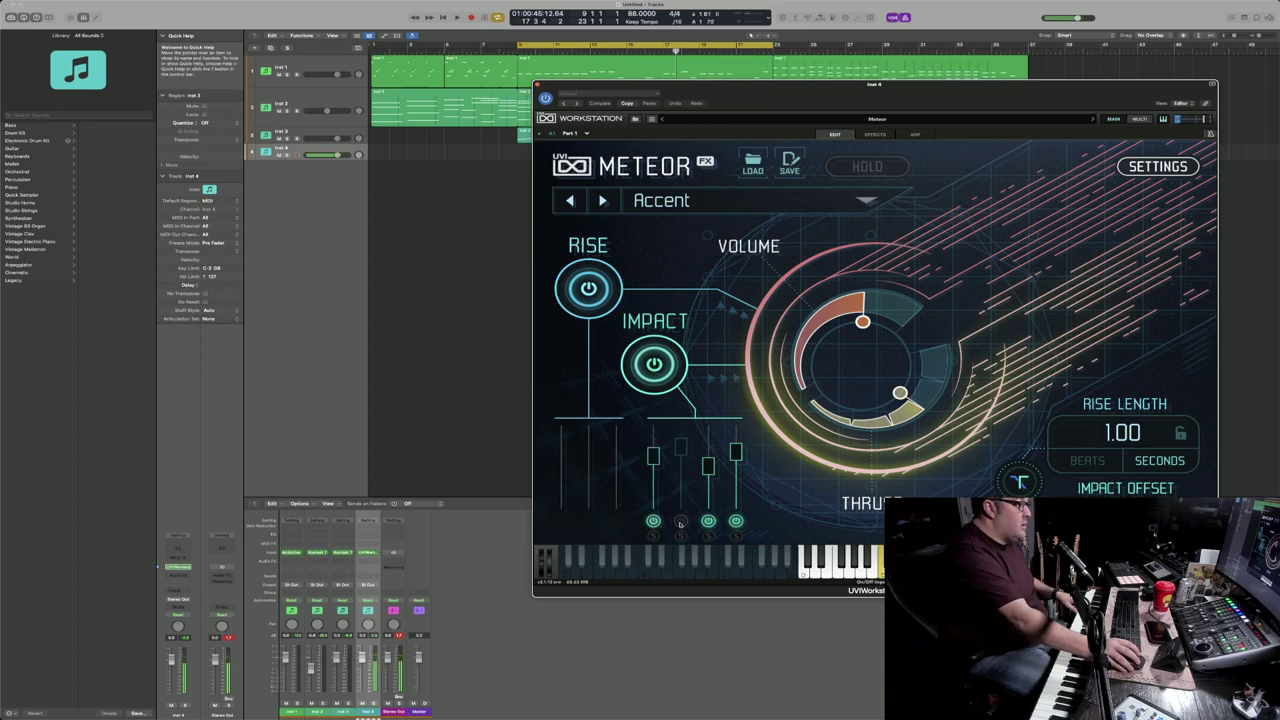
pyautogui.click(708, 521)
pyautogui.click(736, 521)
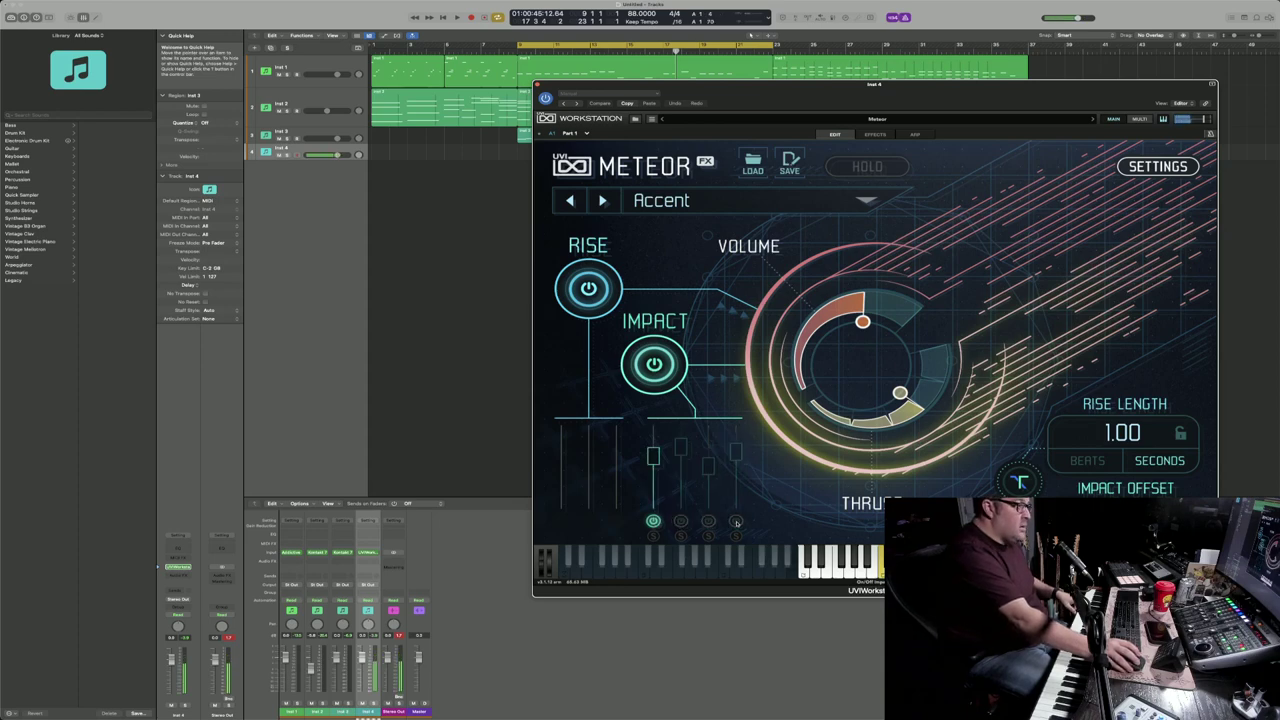
# Step: Check the sound with Meteor's Impact section off and back on, and raise the first impact layer's volume slightly
pyautogui.click(652, 363)
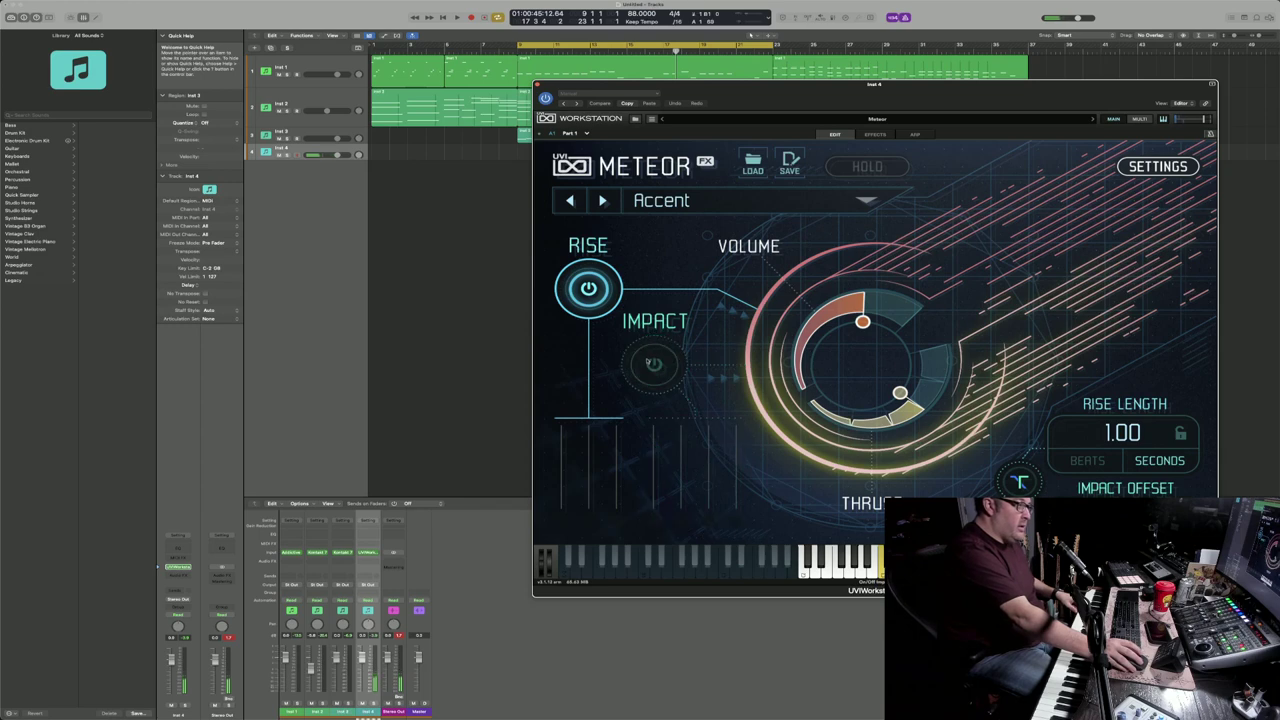
pyautogui.click(650, 363)
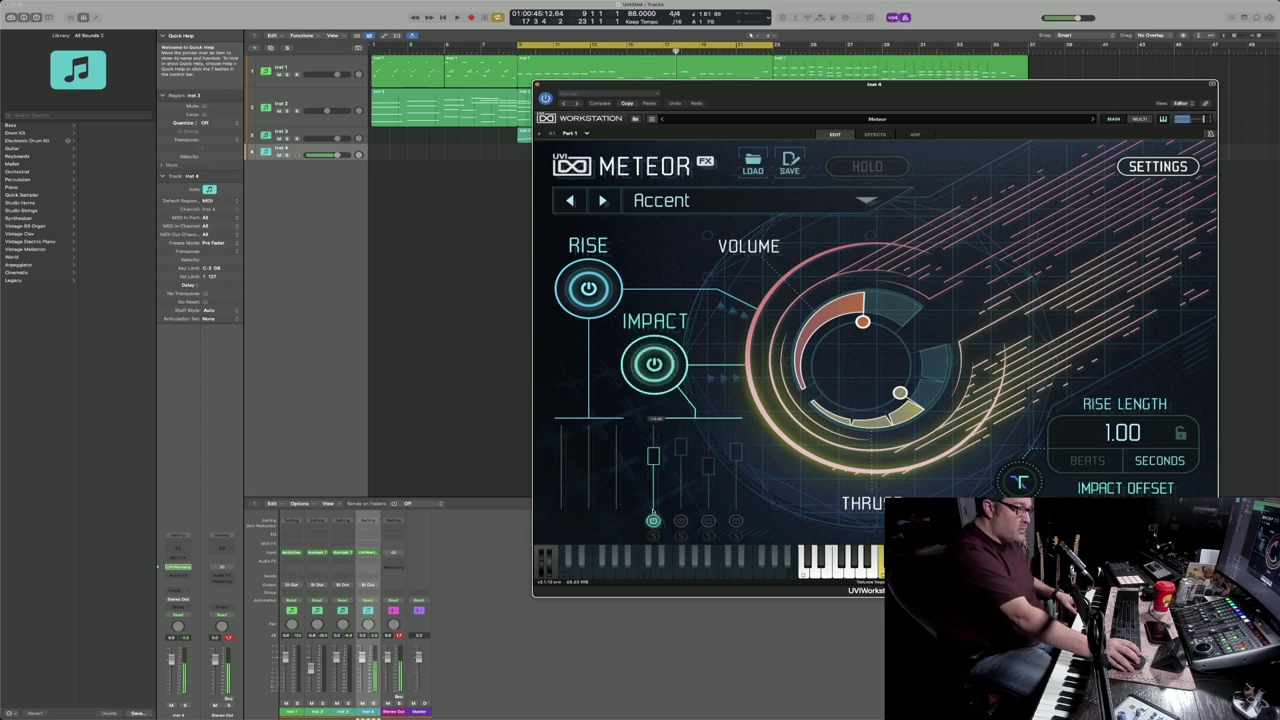
pyautogui.moveTo(650, 474); pyautogui.dragTo(653, 441)
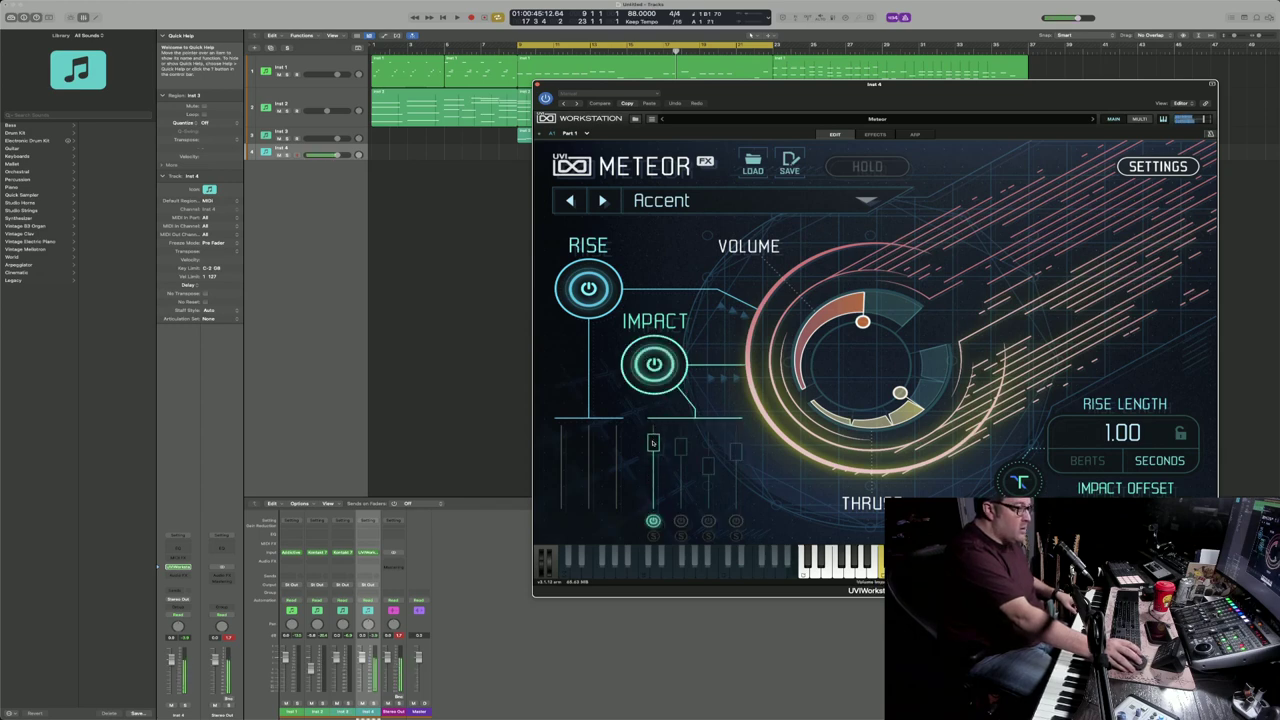
# Step: Switch the second, third and fourth impact layers of the Accent preset back on and play the cycled section
pyautogui.click(680, 521)
pyautogui.click(708, 521)
pyautogui.click(736, 521)
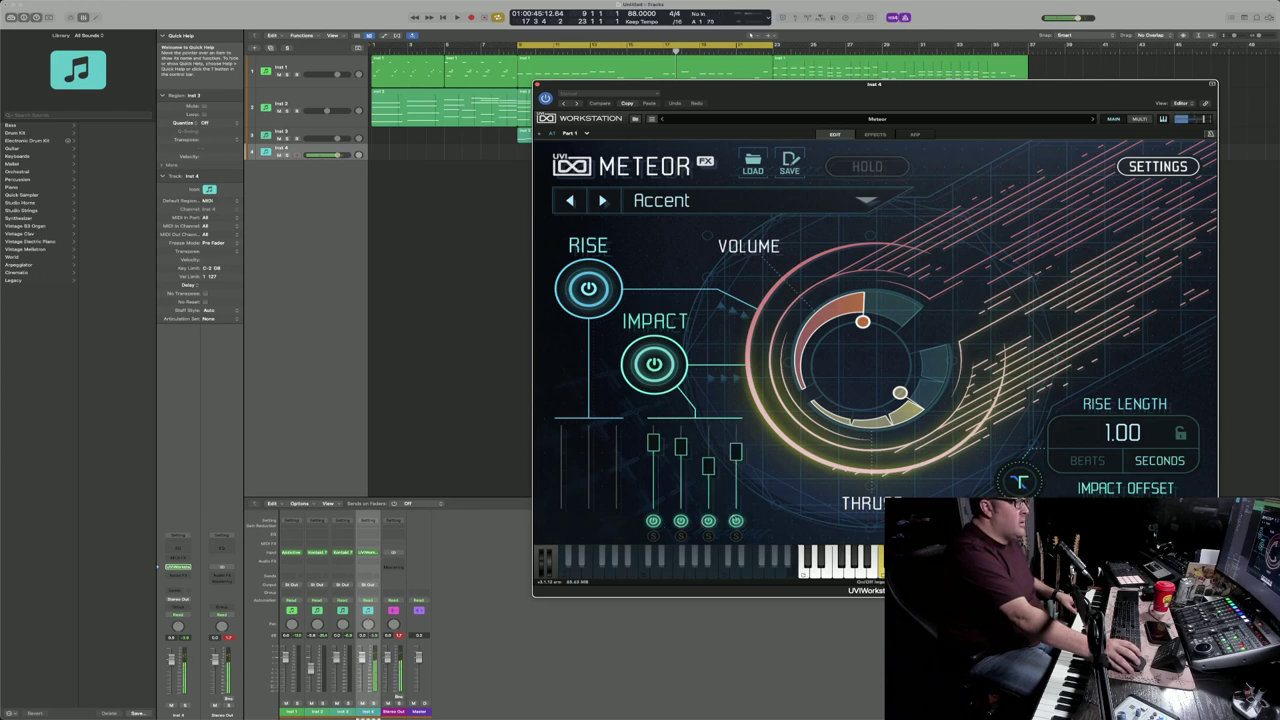
pyautogui.press('space')
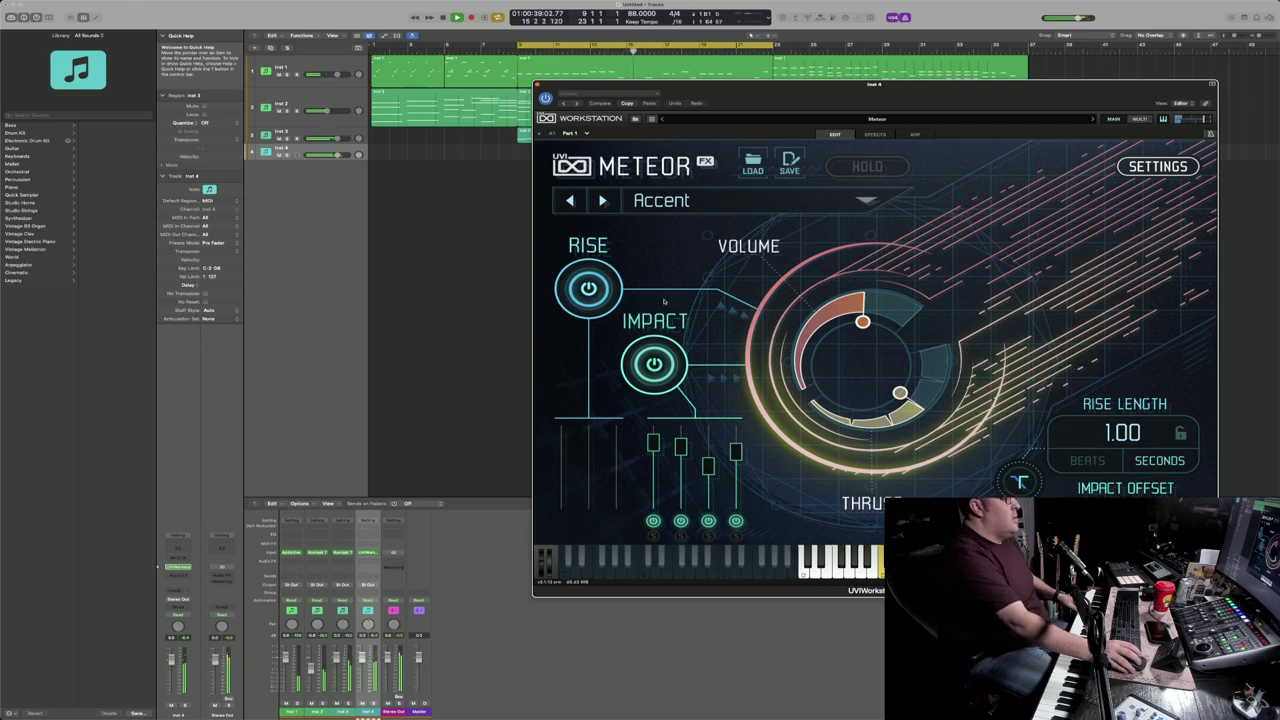
# Step: Audition Meteor's 04 - Orchestral presets in order: Anger Growls, Bad Guy, Braam I, Braam II and Braam III
pyautogui.click(866, 201)
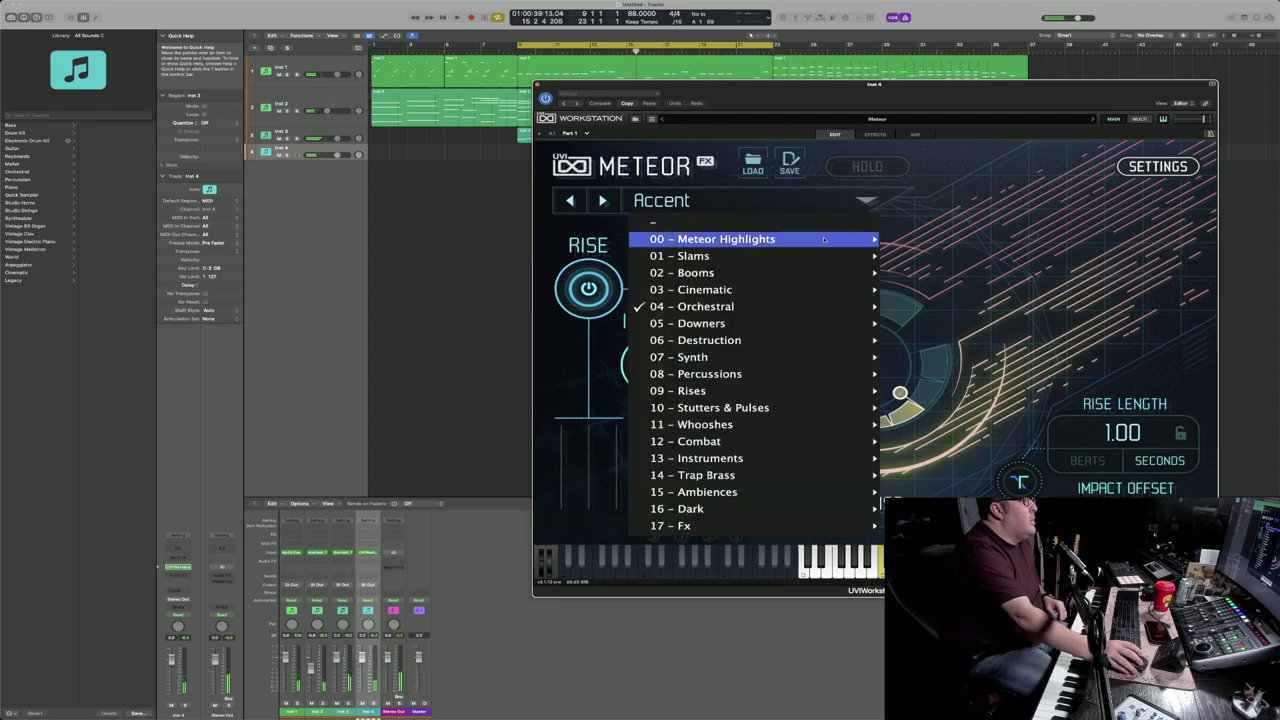
pyautogui.moveTo(800, 305)
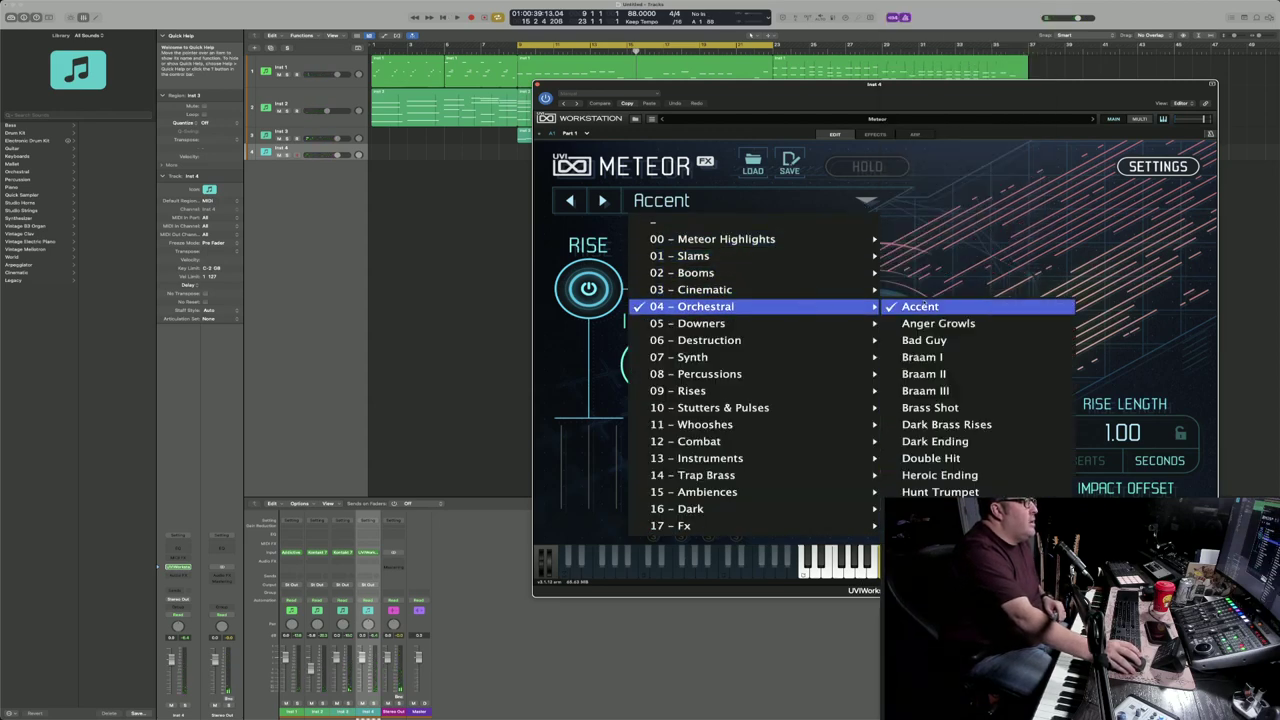
pyautogui.click(940, 323)
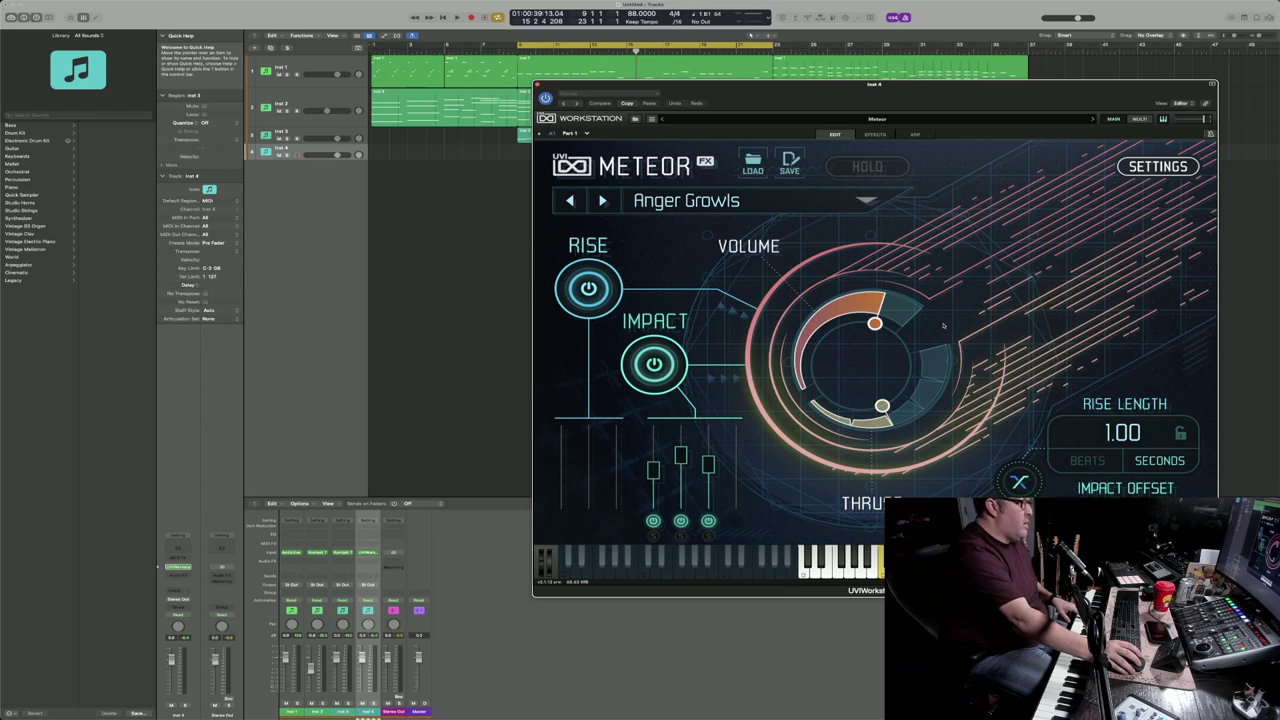
pyautogui.click(602, 200)
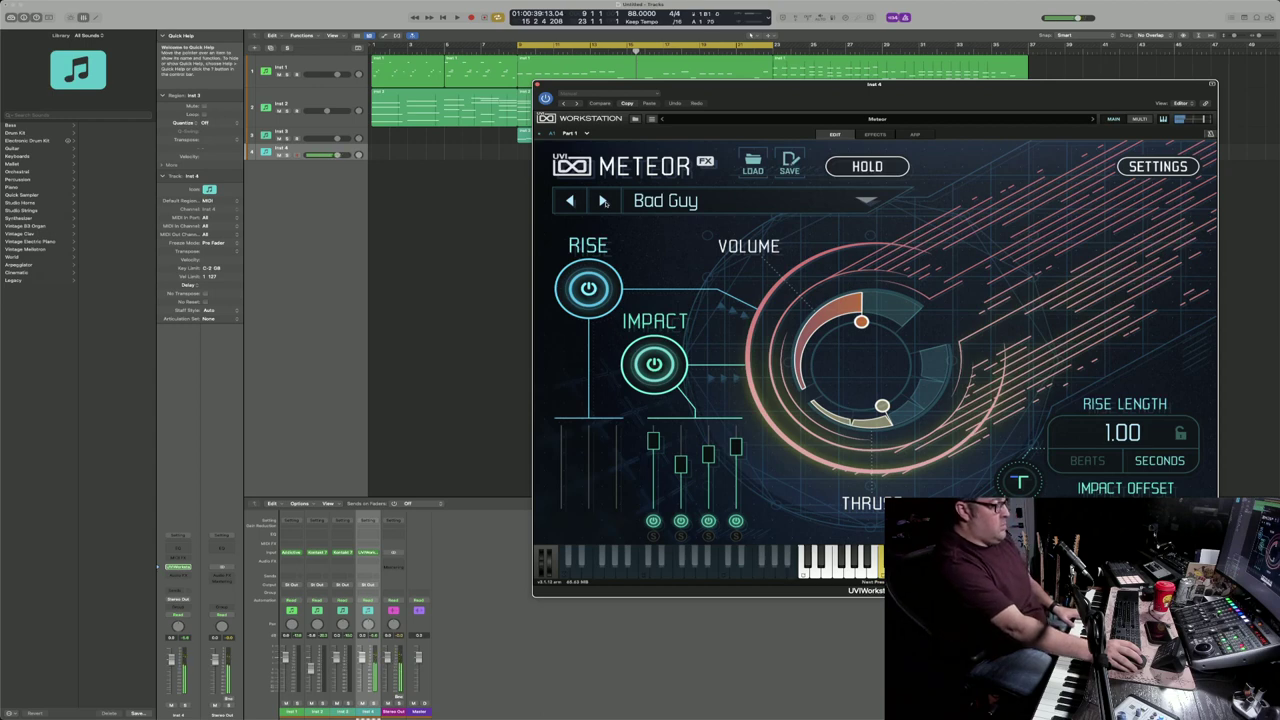
pyautogui.click(603, 201)
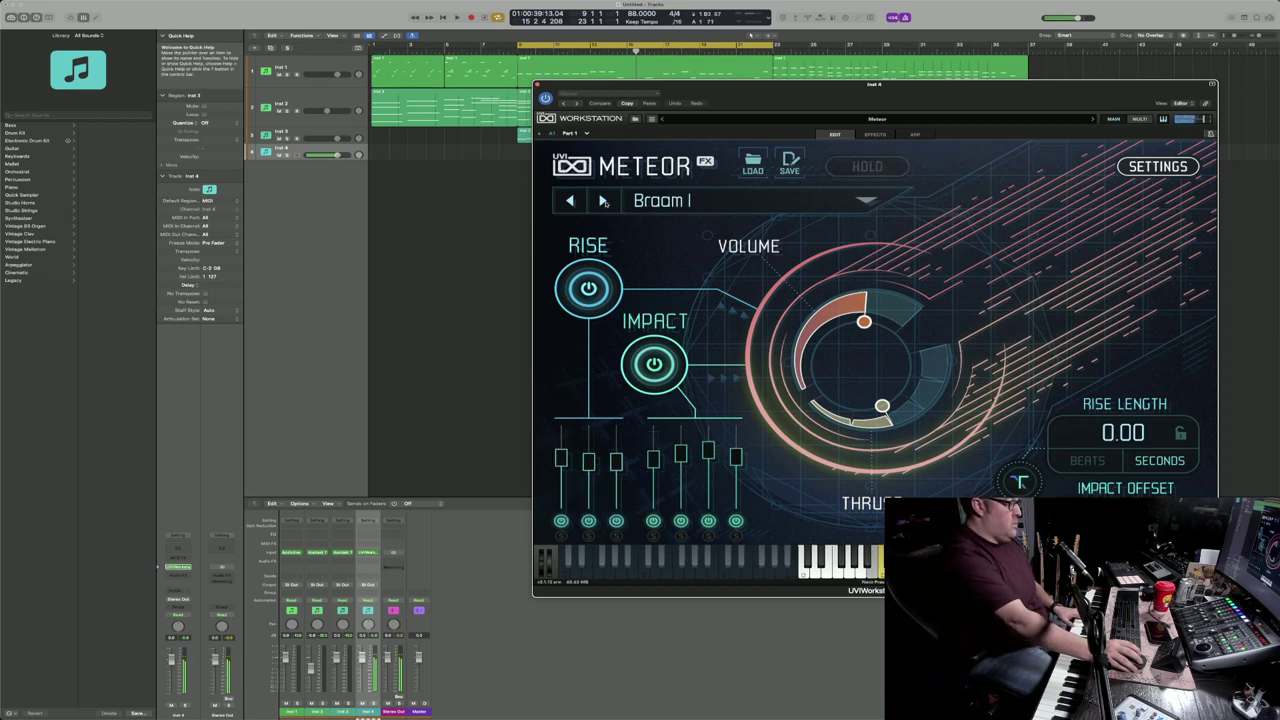
pyautogui.click(603, 201)
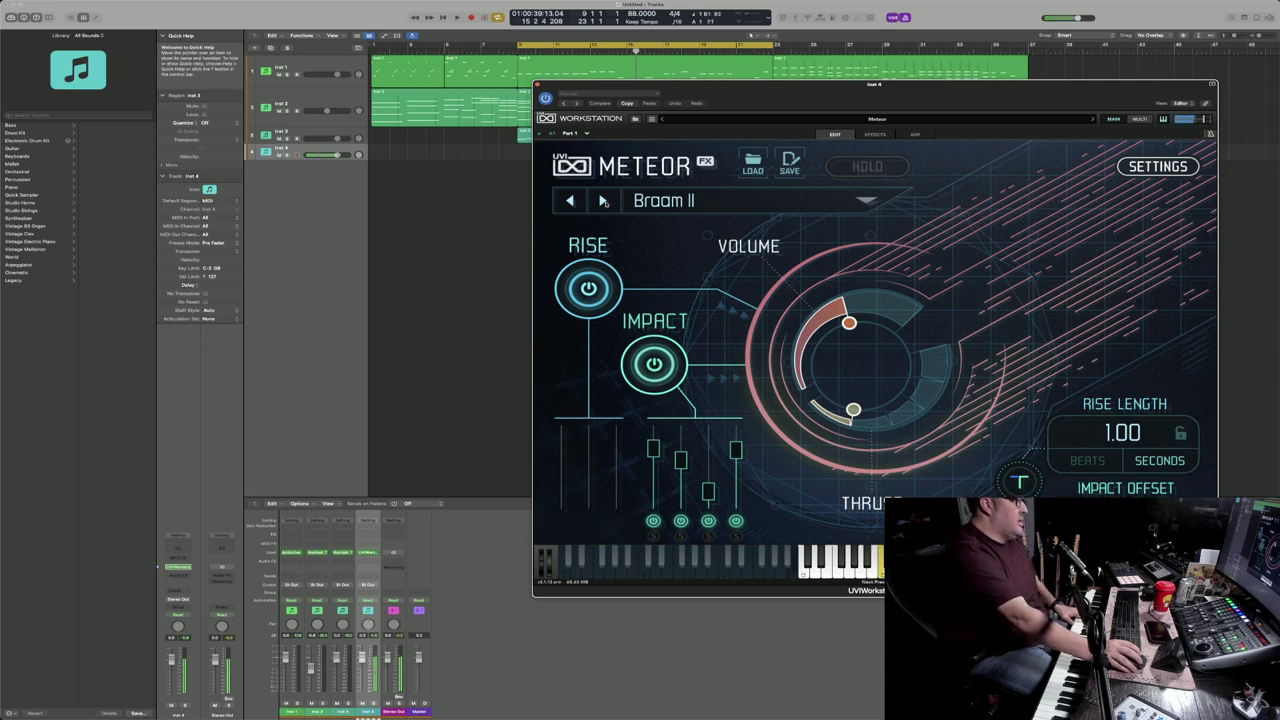
pyautogui.click(603, 201)
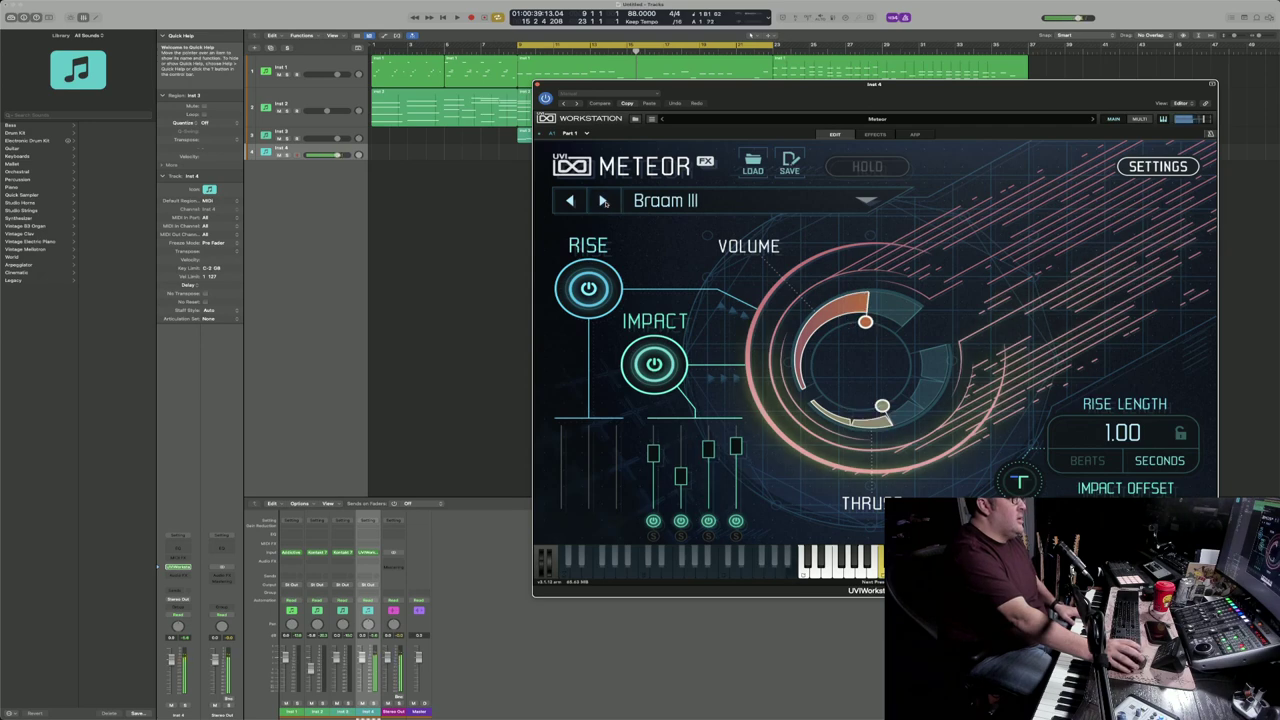
# Step: Try the Brass Shot preset while toggling Hold, and load Dark Brass Rises
pyautogui.click(603, 201)
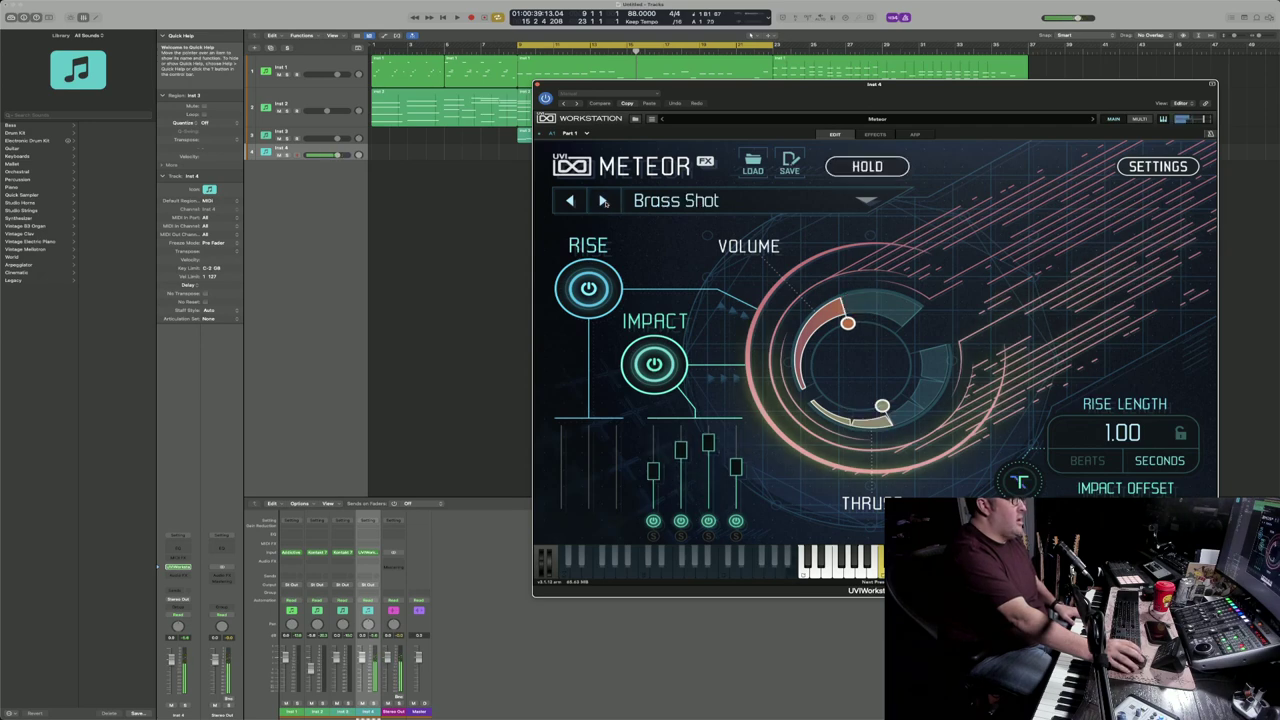
pyautogui.click(901, 173)
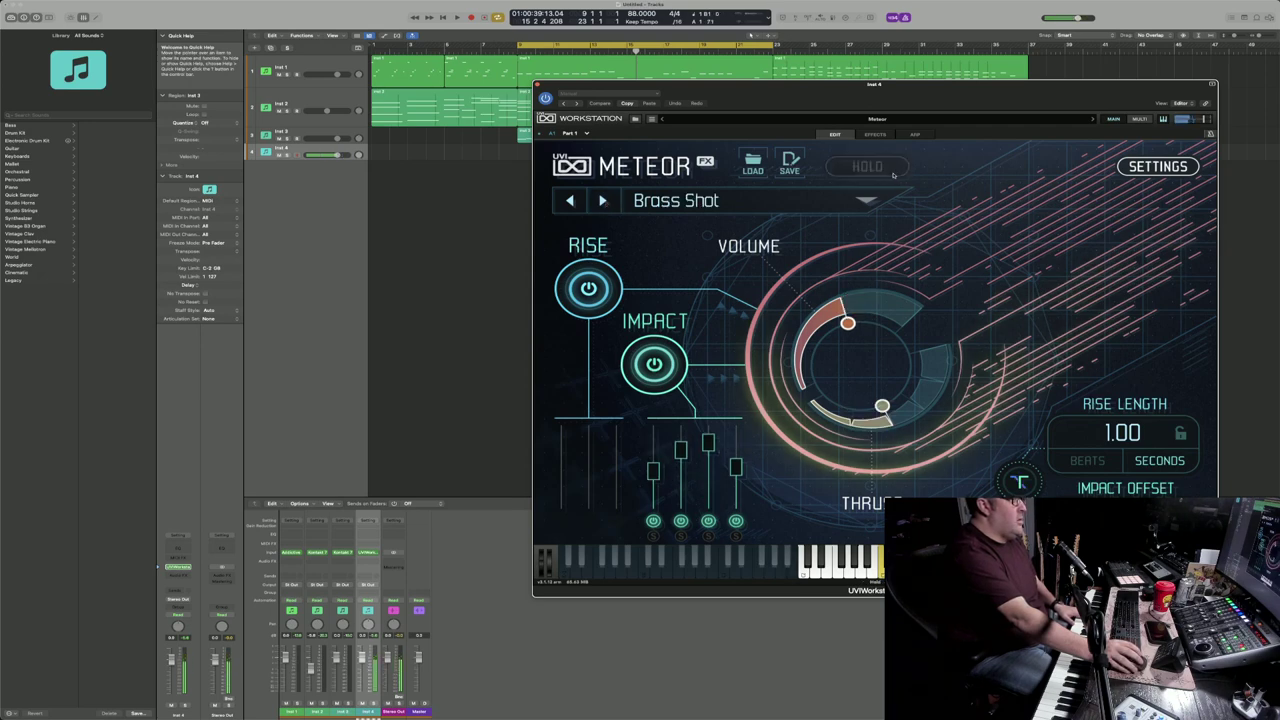
pyautogui.click(893, 175)
pyautogui.click(603, 201)
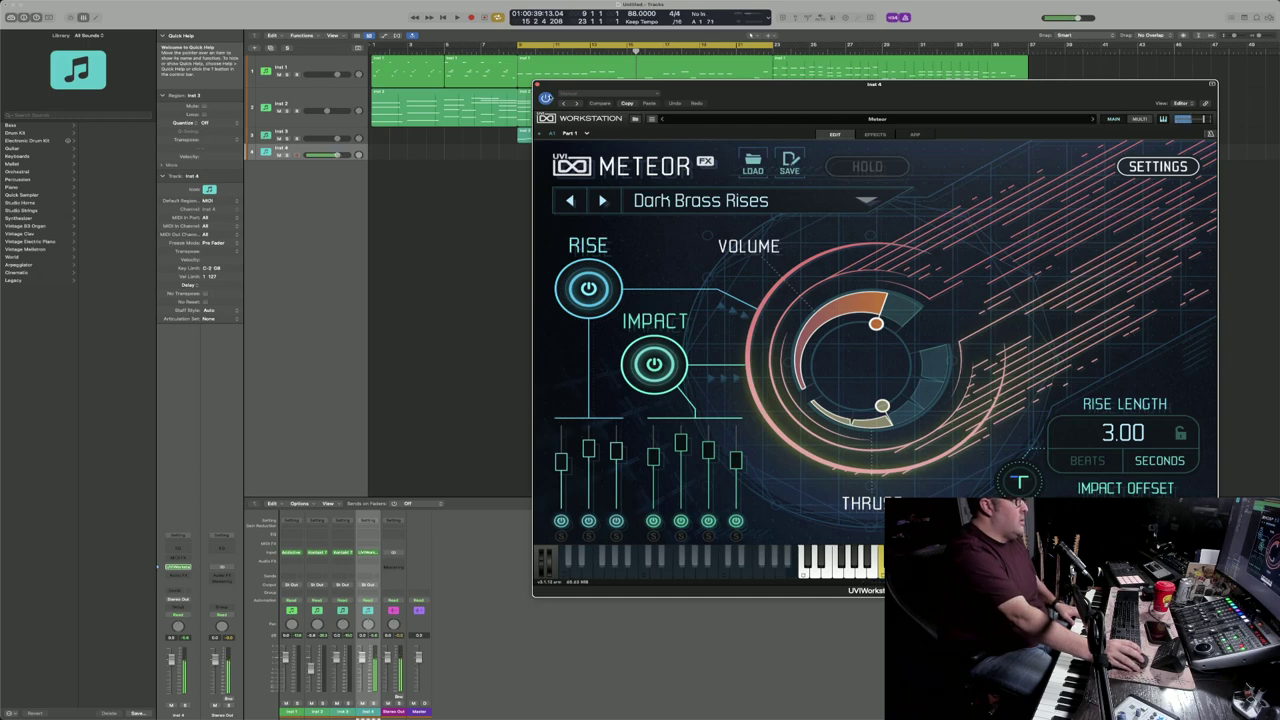
# Step: Close Meteor and replace the instrument on Inst 4 with the stereo version of Native Instruments Kontakt
pyautogui.click(537, 85)
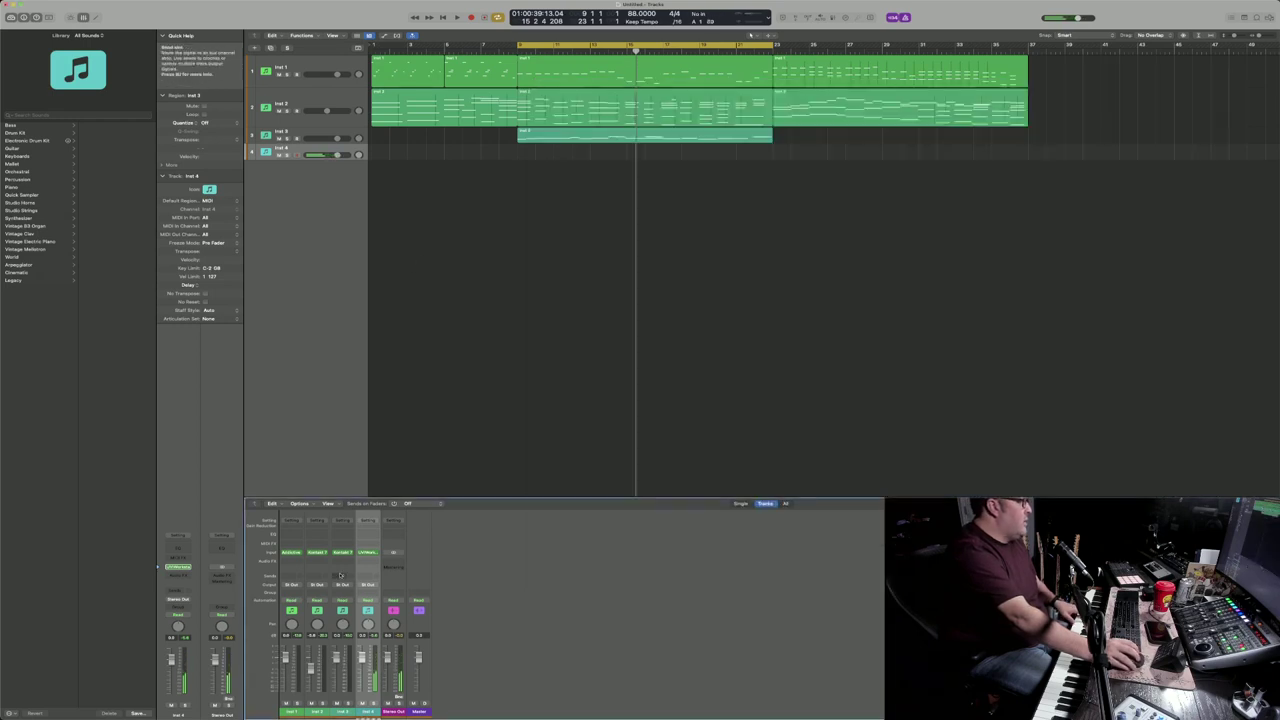
pyautogui.click(369, 552)
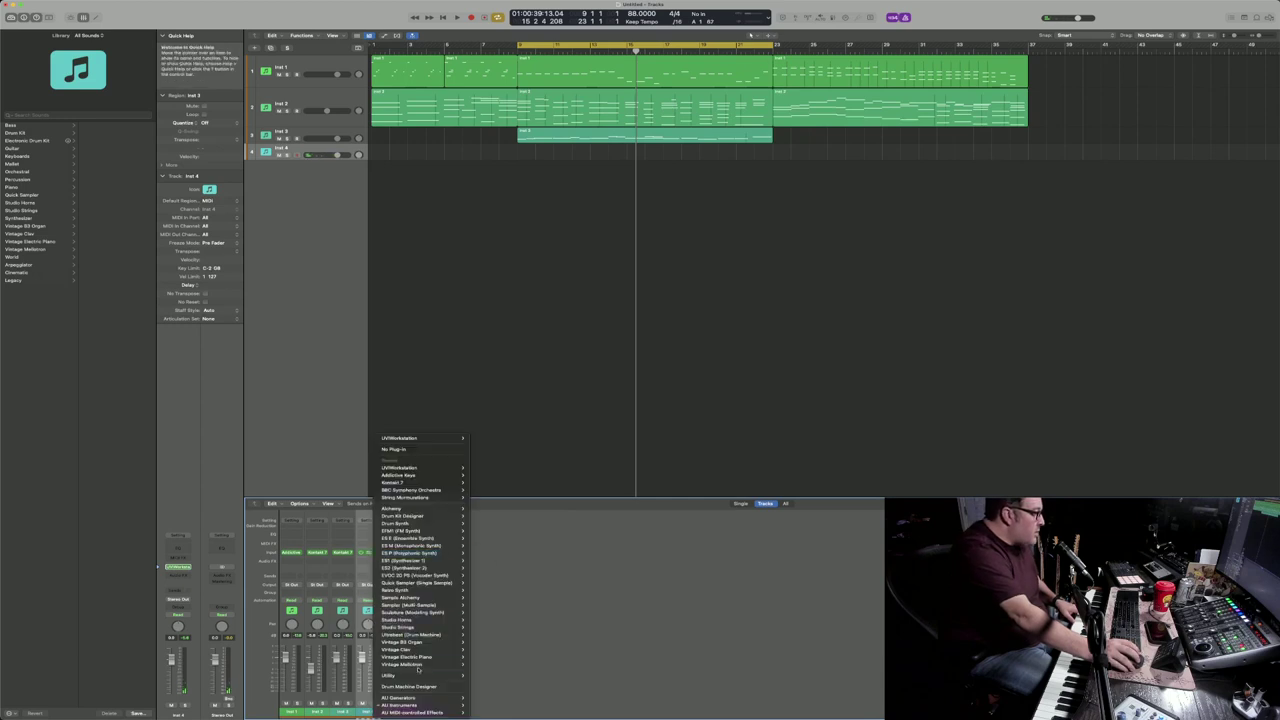
pyautogui.moveTo(410, 705)
pyautogui.moveTo(500, 646)
pyautogui.moveTo(561, 648)
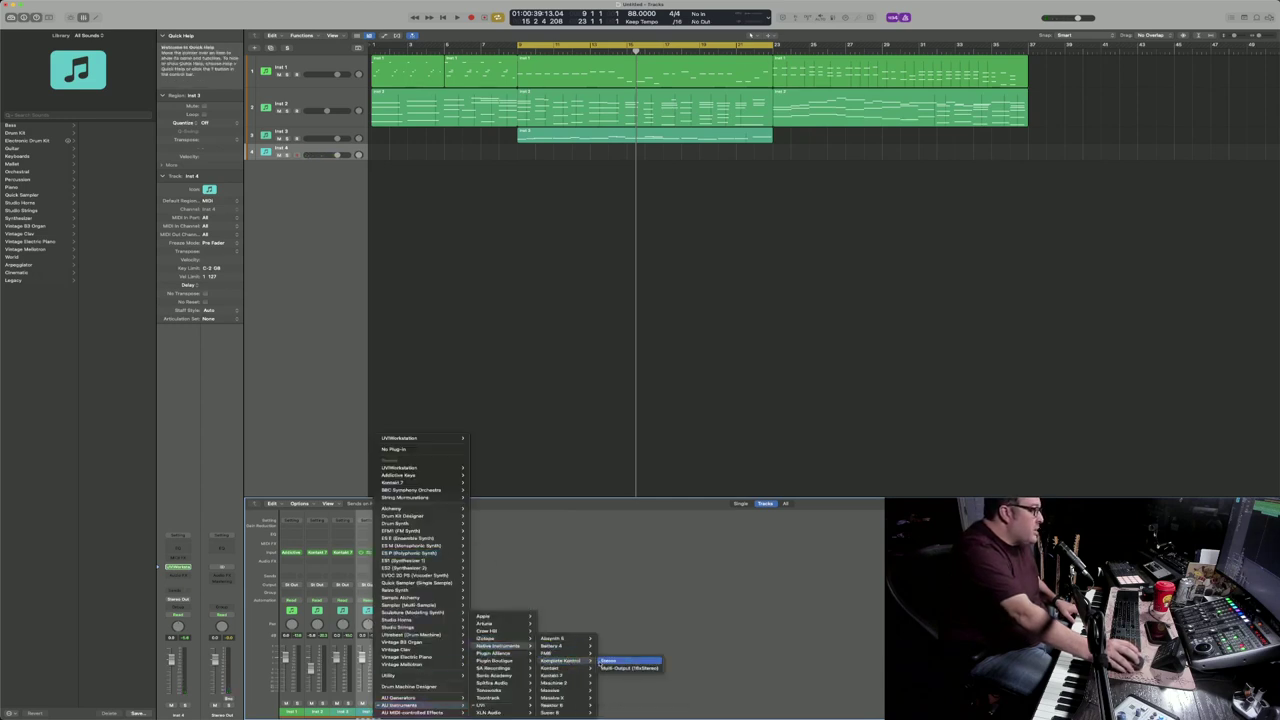
pyautogui.moveTo(571, 672)
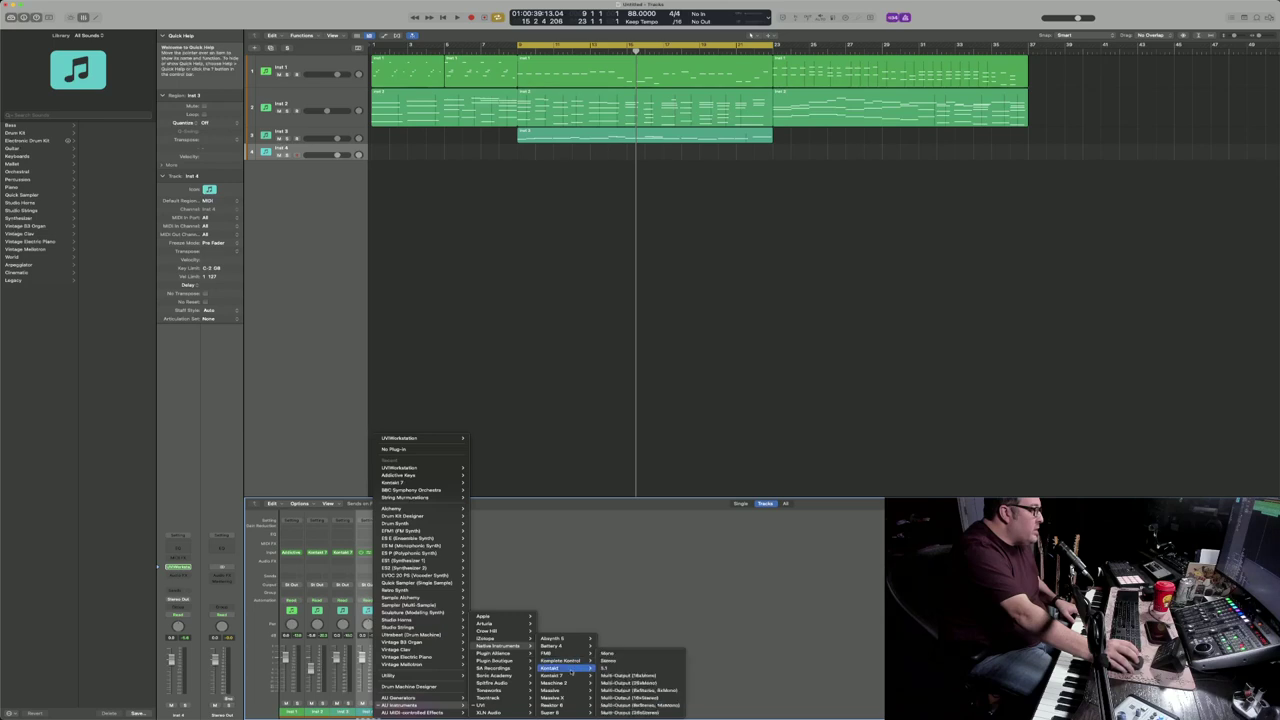
pyautogui.click(607, 662)
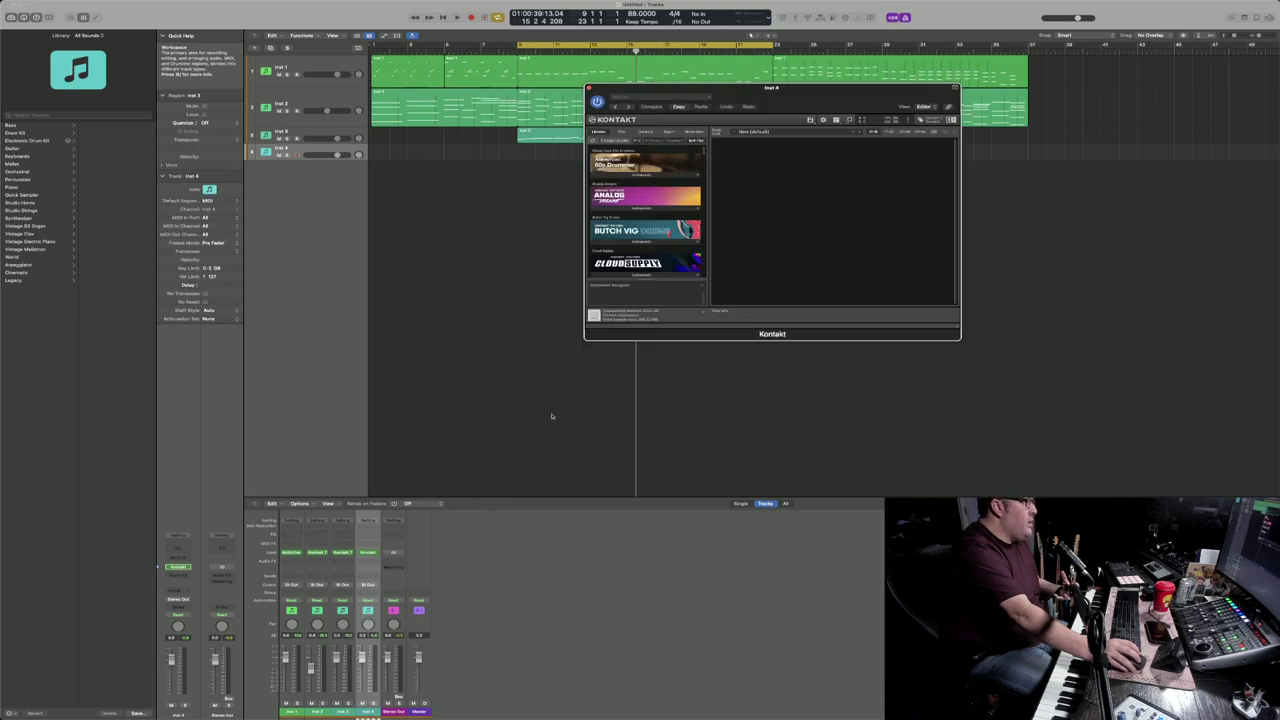
# Step: Load Ferrum - Free Edition from the Kontakt library and shift the plug-in window over the arrangement
pyautogui.scroll(-6, 630, 184)
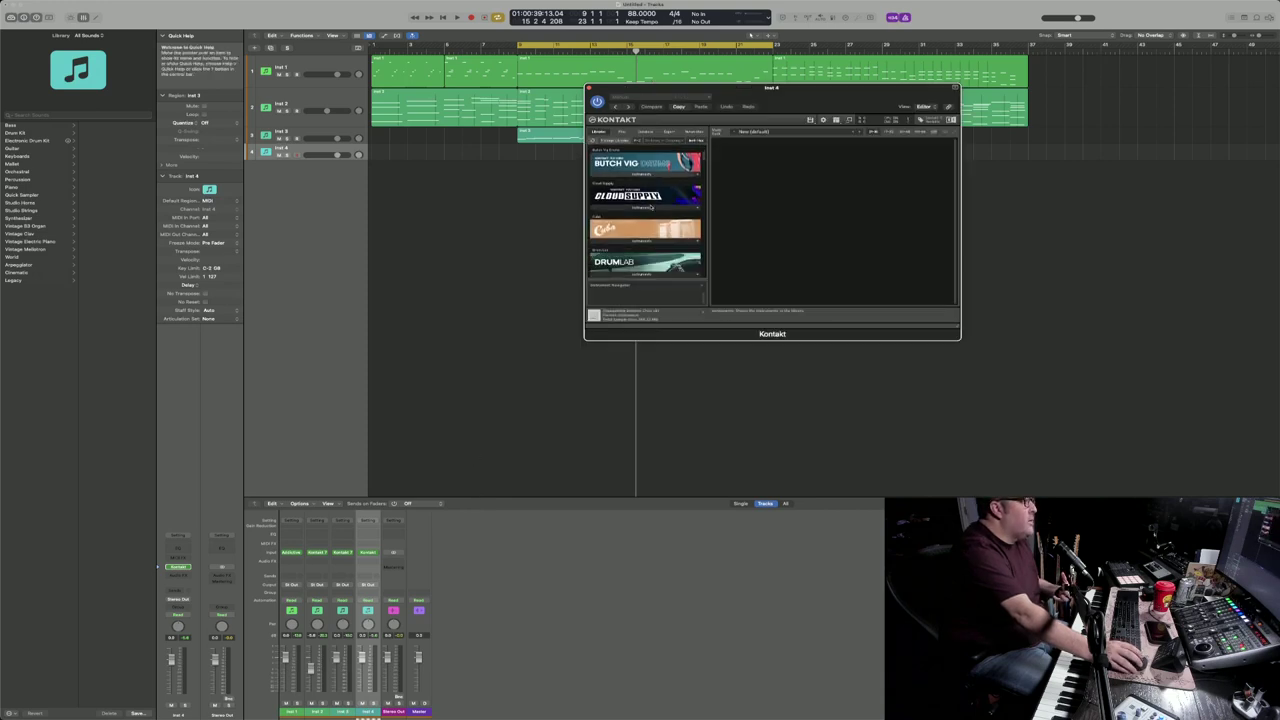
pyautogui.scroll(-5, 651, 209)
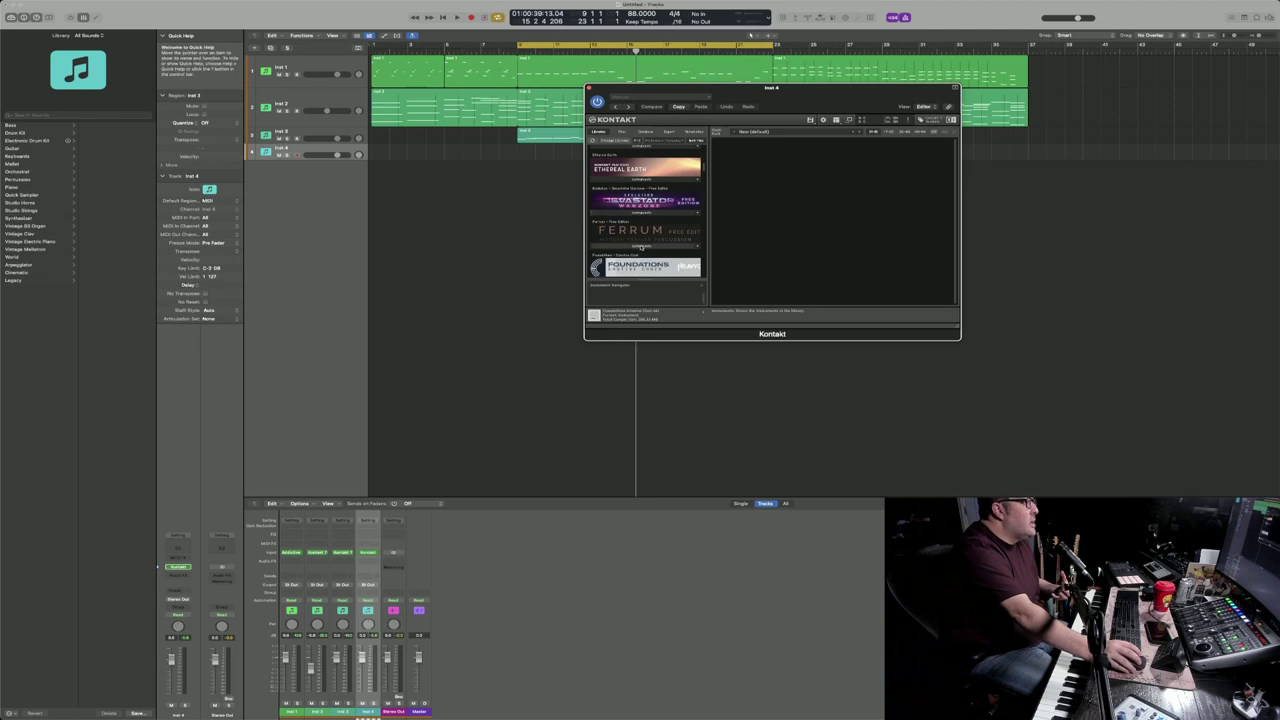
pyautogui.click(640, 245)
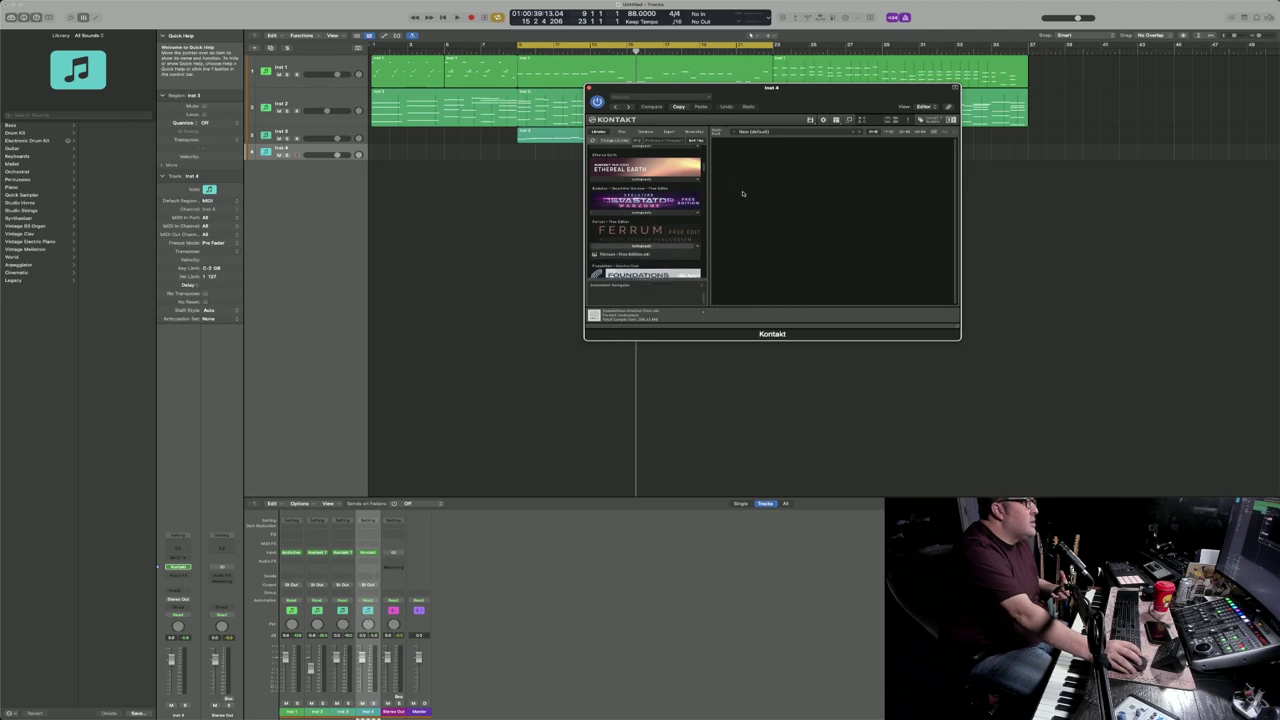
pyautogui.click(655, 255)
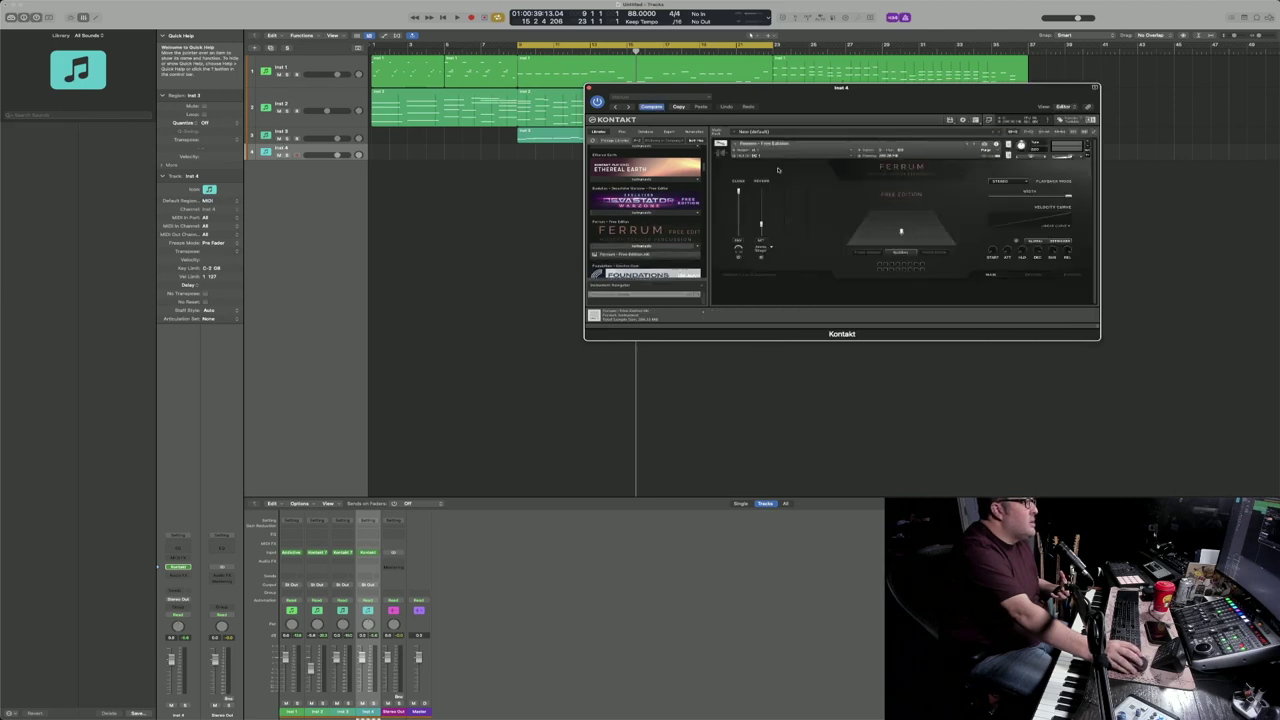
pyautogui.moveTo(797, 98); pyautogui.dragTo(681, 129)
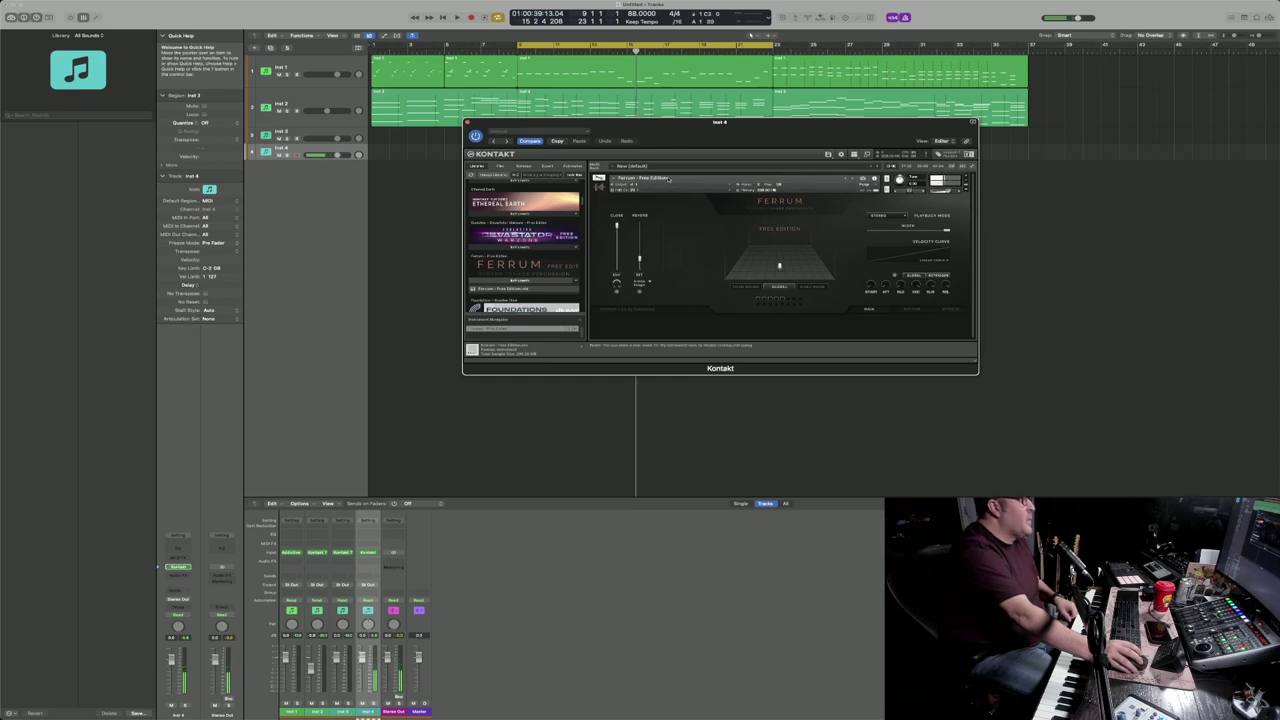
# Step: Replace Kontakt on Inst 4 with the stereo version of Kontakt 7
pyautogui.click(366, 553)
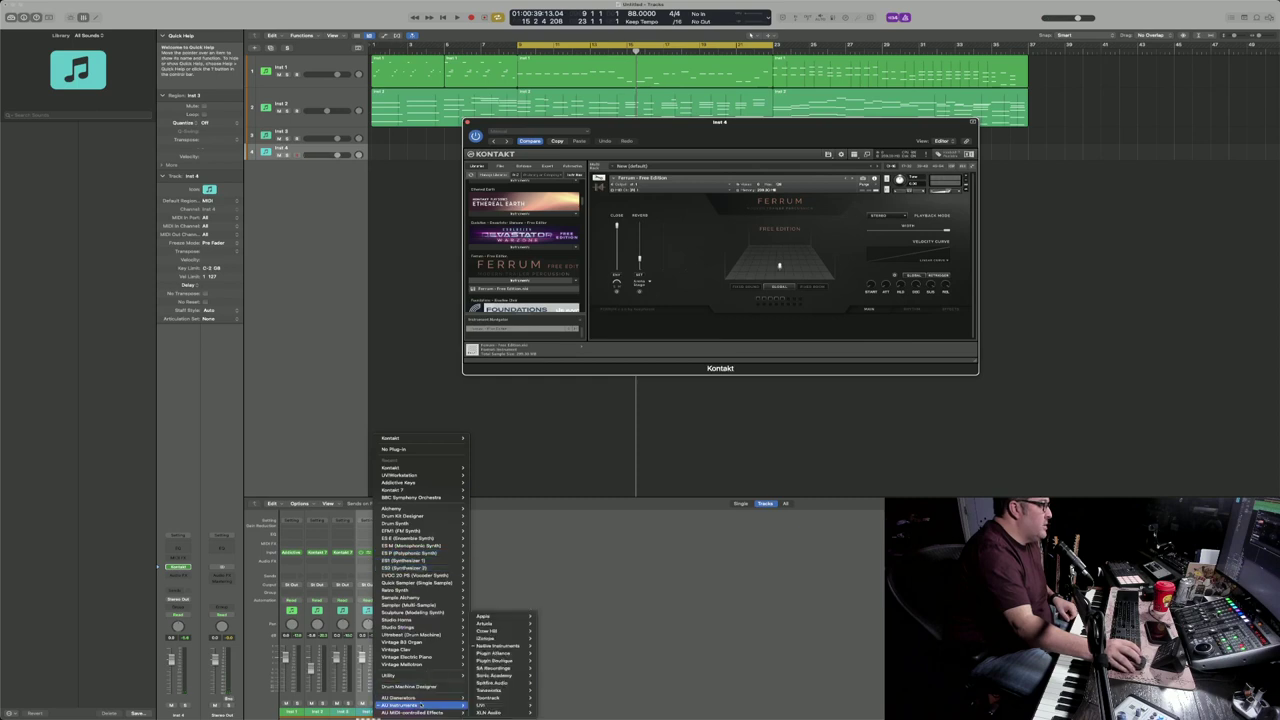
pyautogui.moveTo(425, 490)
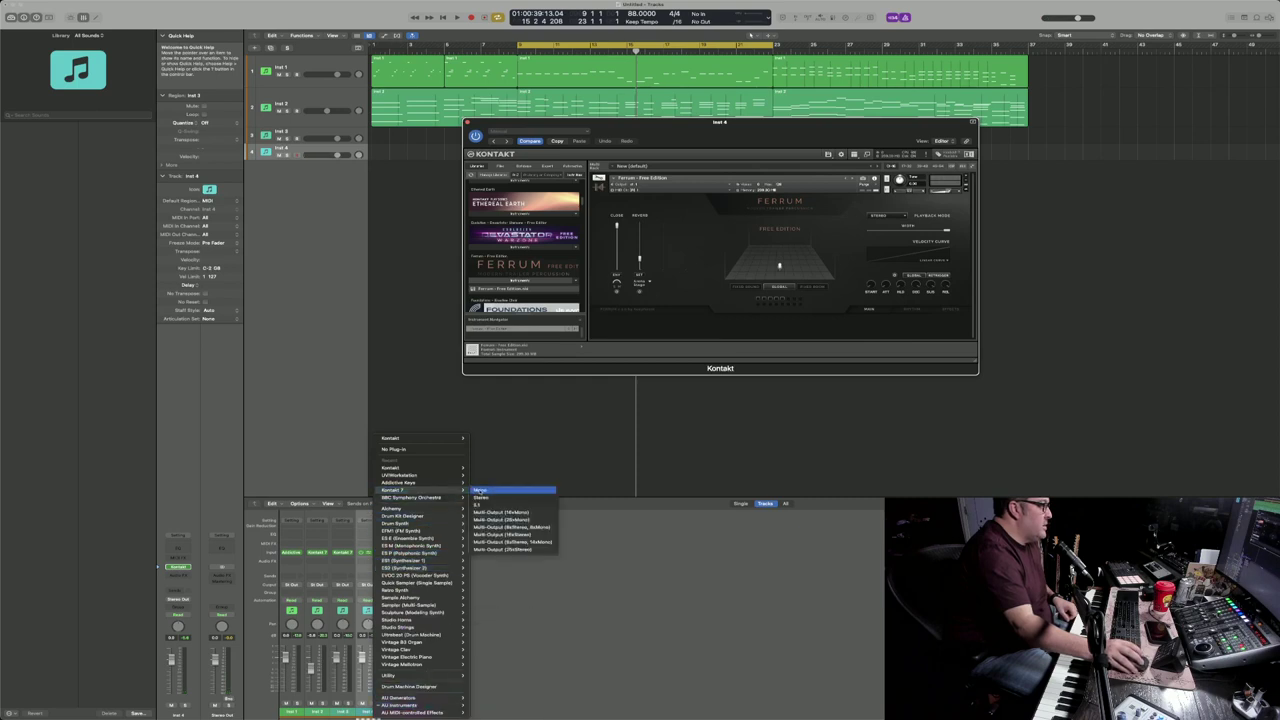
pyautogui.click(485, 497)
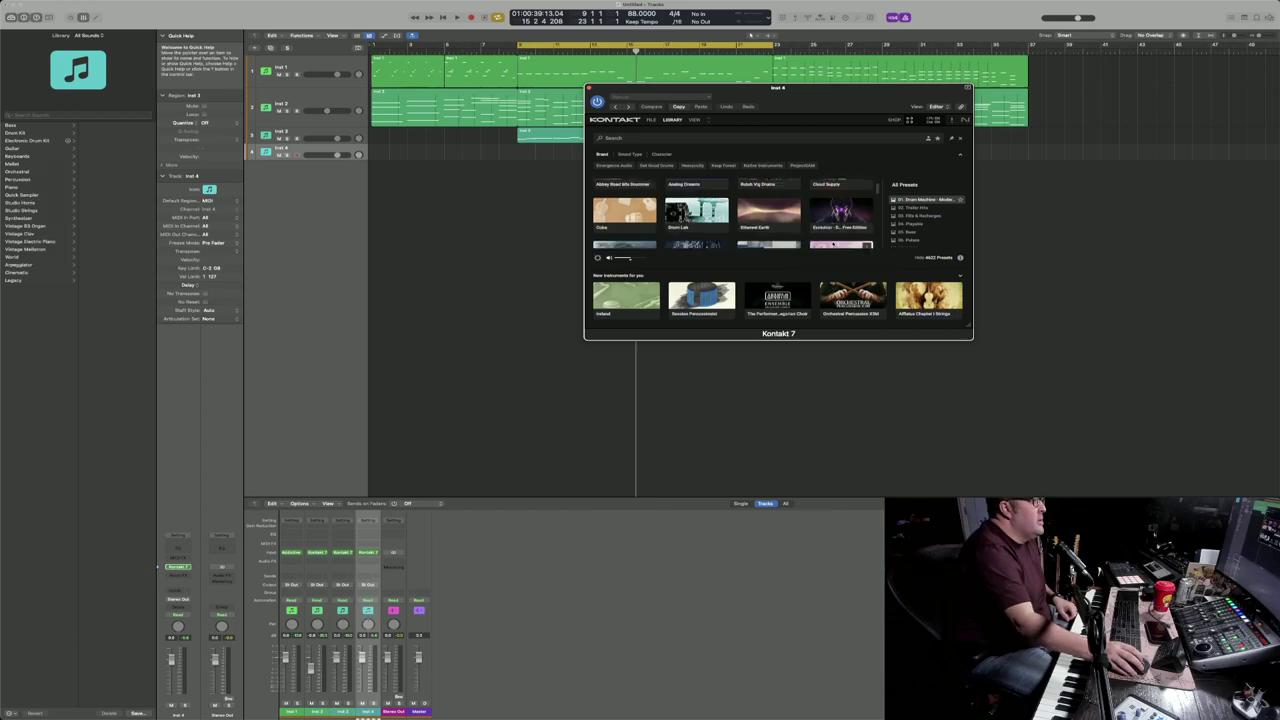
# Step: Collapse the New instruments for you section in Kontakt 7 and enlarge the window to show more libraries
pyautogui.click(961, 278)
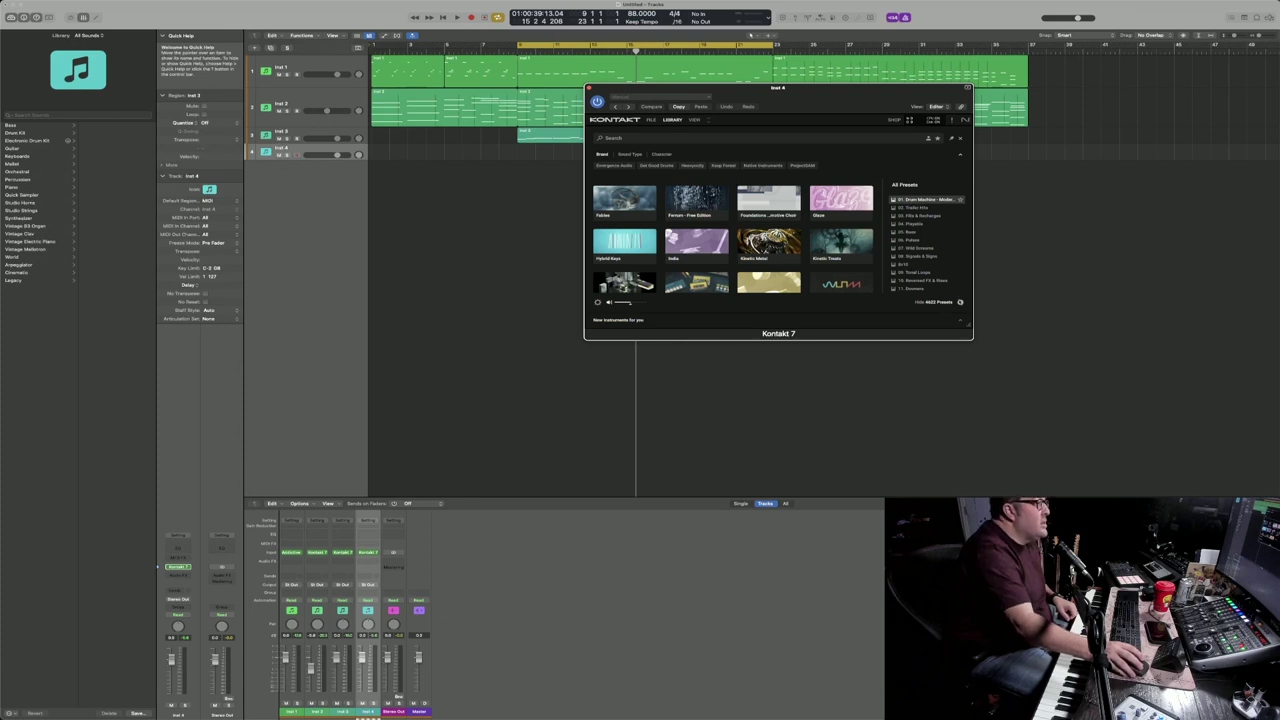
pyautogui.click(960, 302)
pyautogui.click(960, 302)
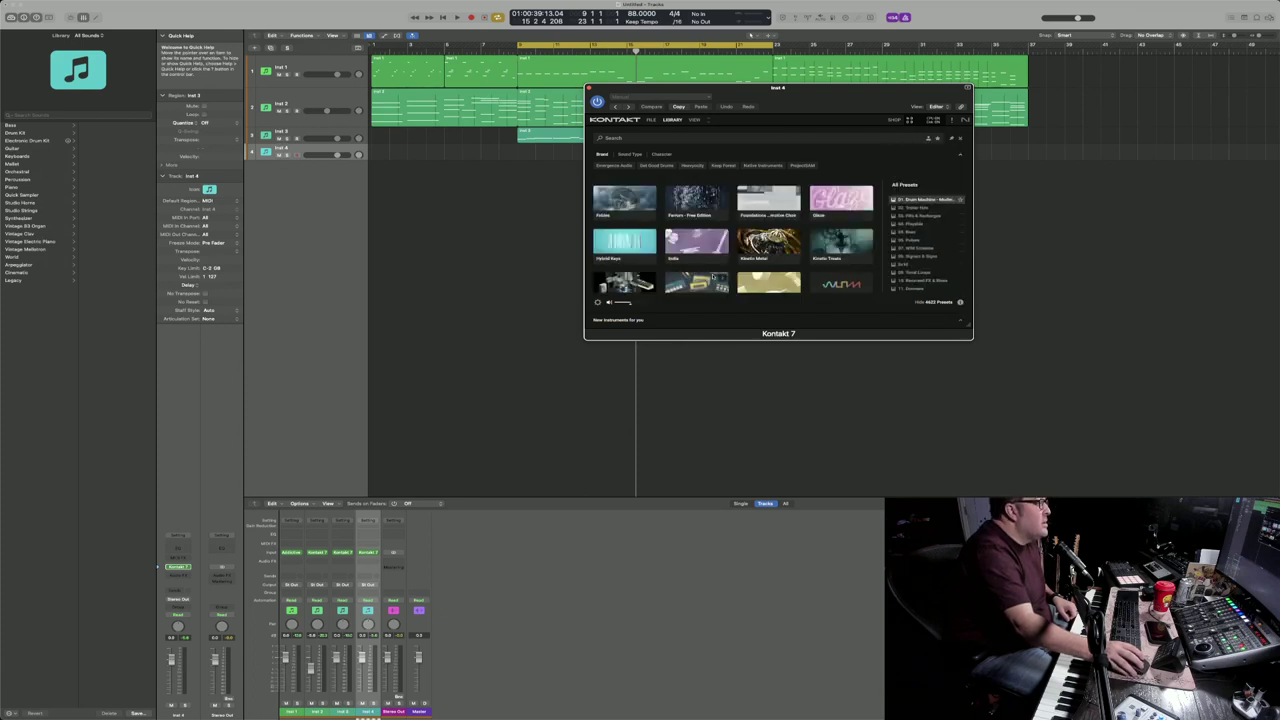
pyautogui.scroll(-10, 813, 300)
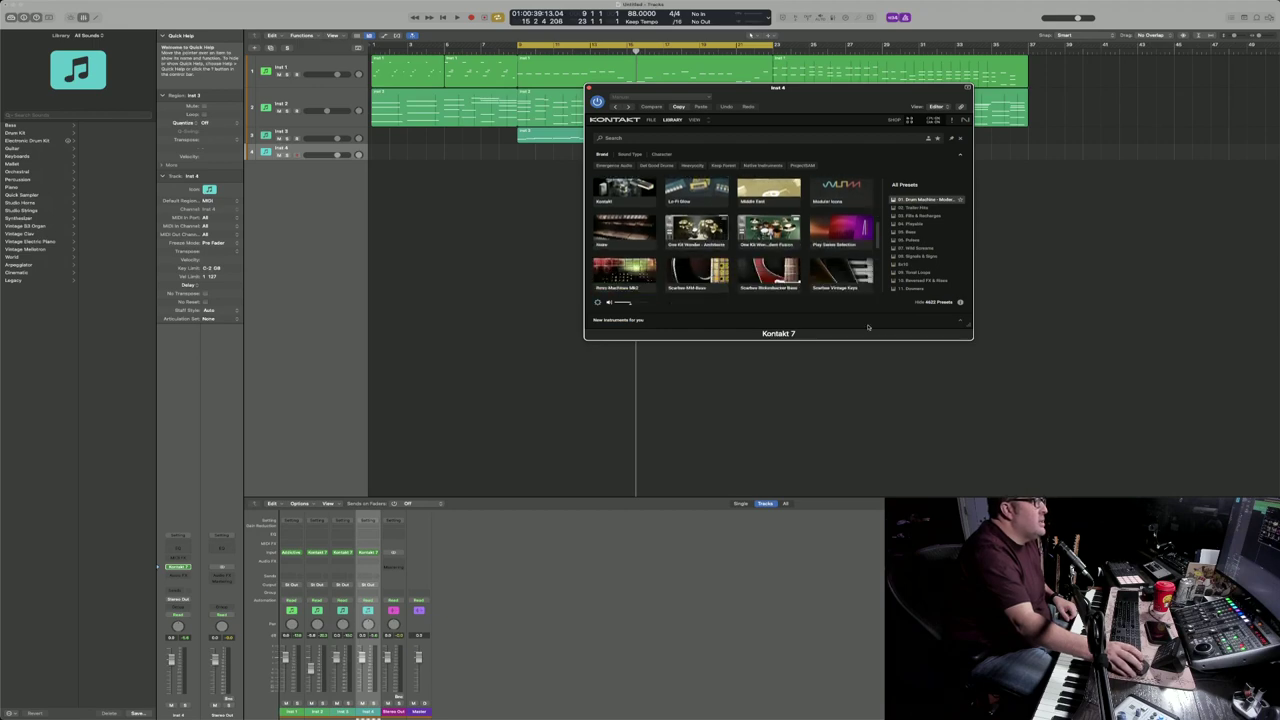
pyautogui.moveTo(968, 327); pyautogui.dragTo(998, 580)
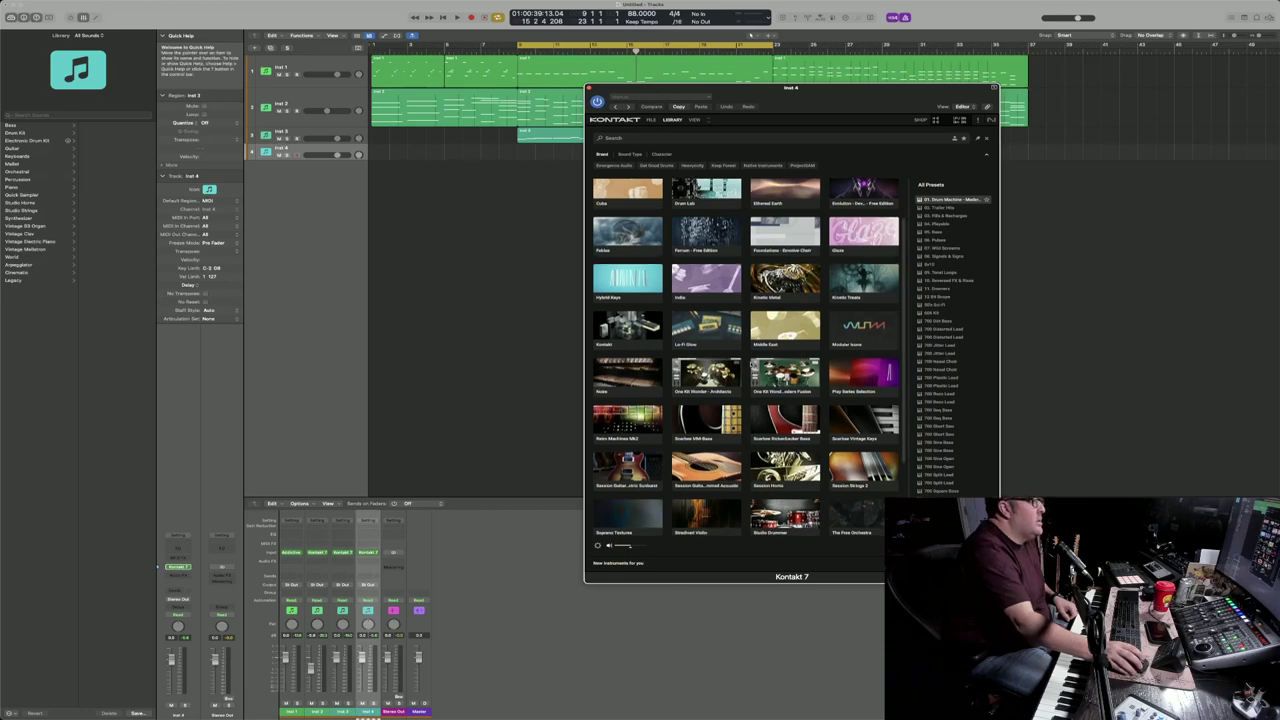
# Step: Find the Ferrum - Free Edition library in Kontakt 7 and load its main instrument
pyautogui.scroll(-3, 745, 360)
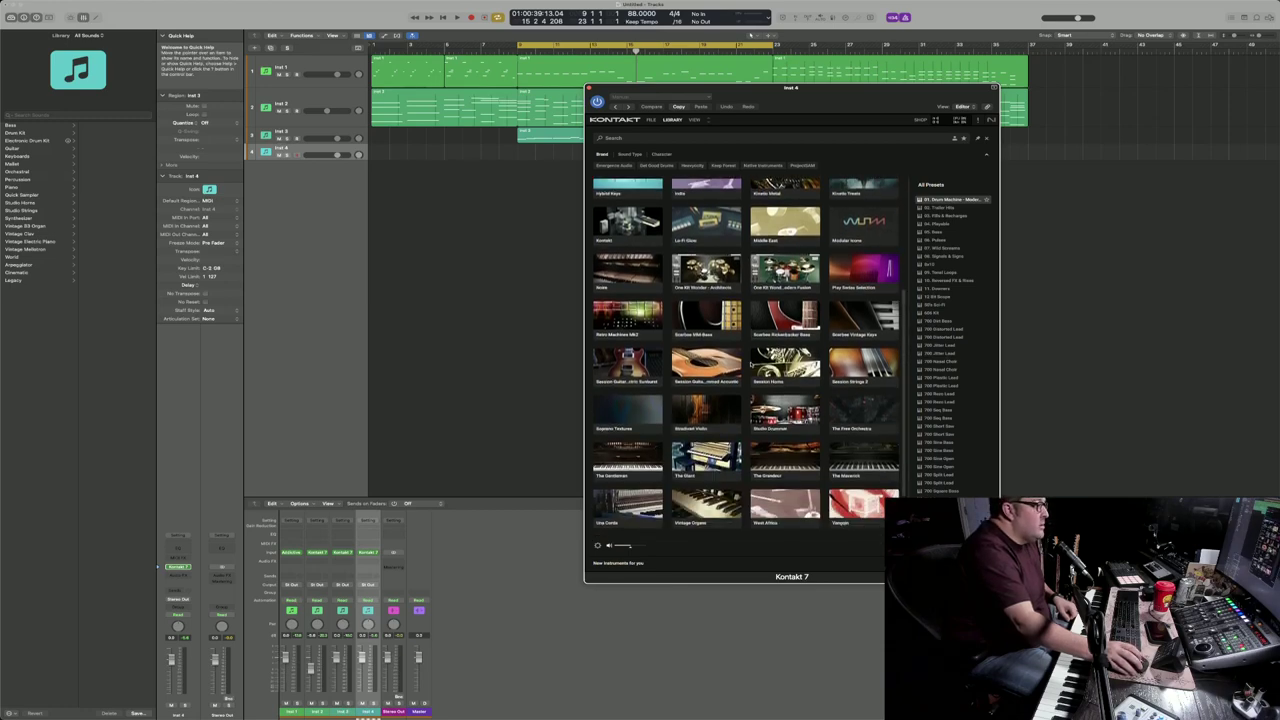
pyautogui.scroll(5, 653, 226)
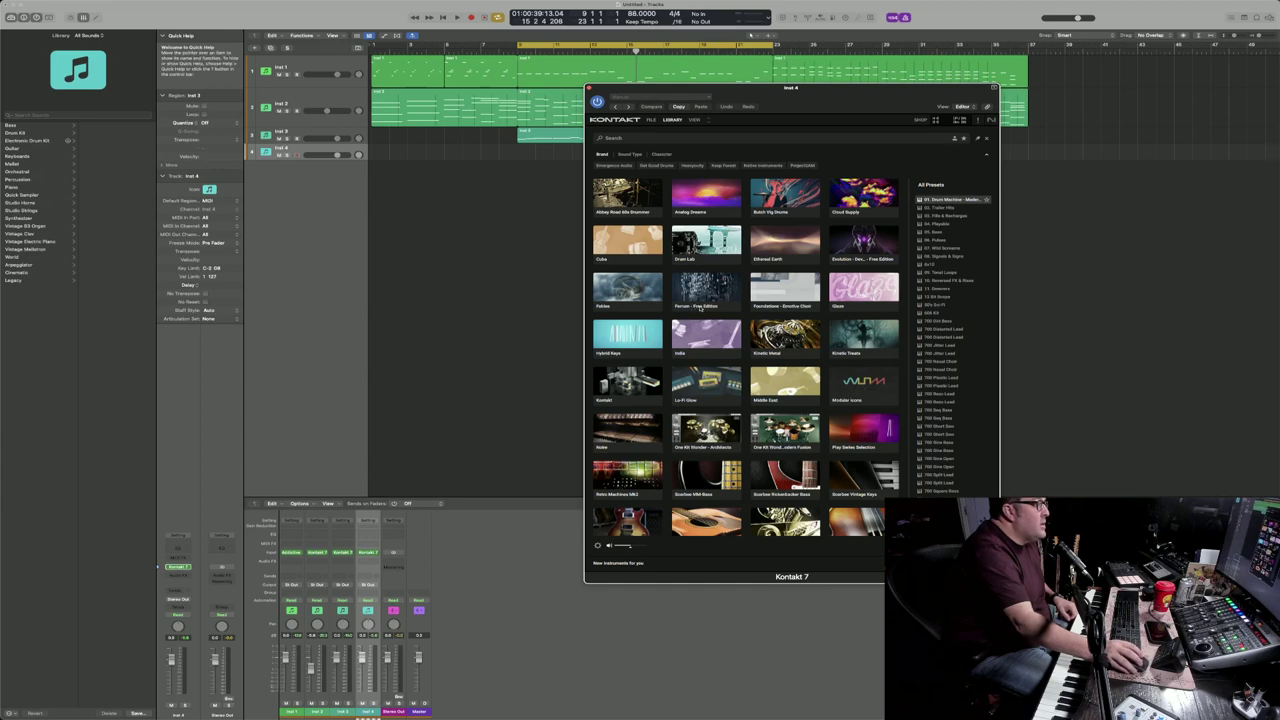
pyautogui.click(700, 307)
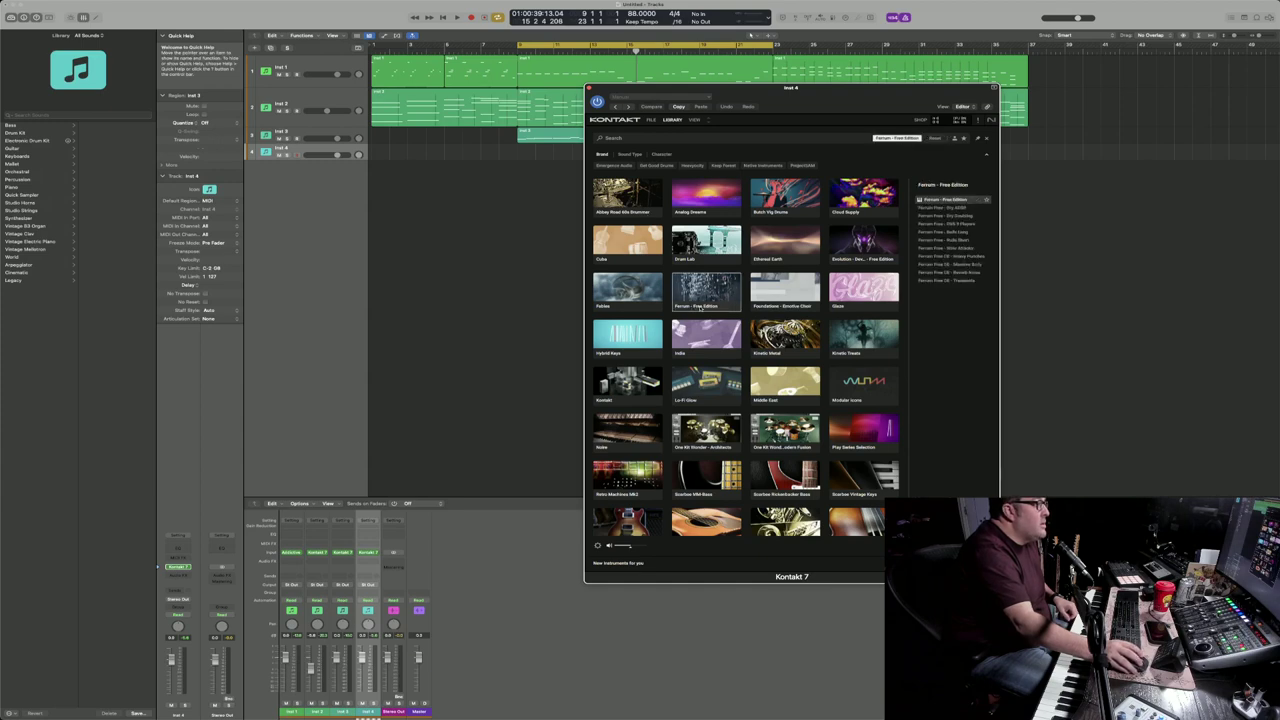
pyautogui.doubleClick(969, 200)
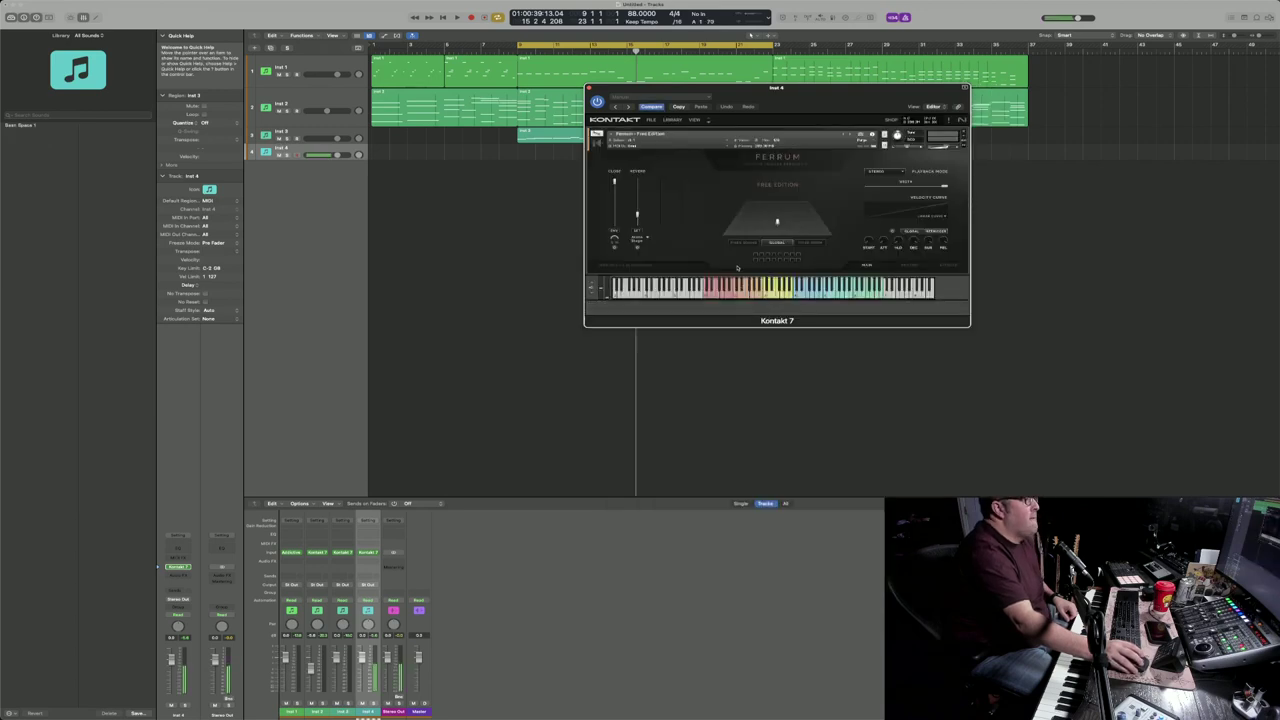
# Step: Raise Ferrum's reverb level, and remove the instrument from Kontakt 7
pyautogui.moveTo(637, 214); pyautogui.dragTo(637, 189)
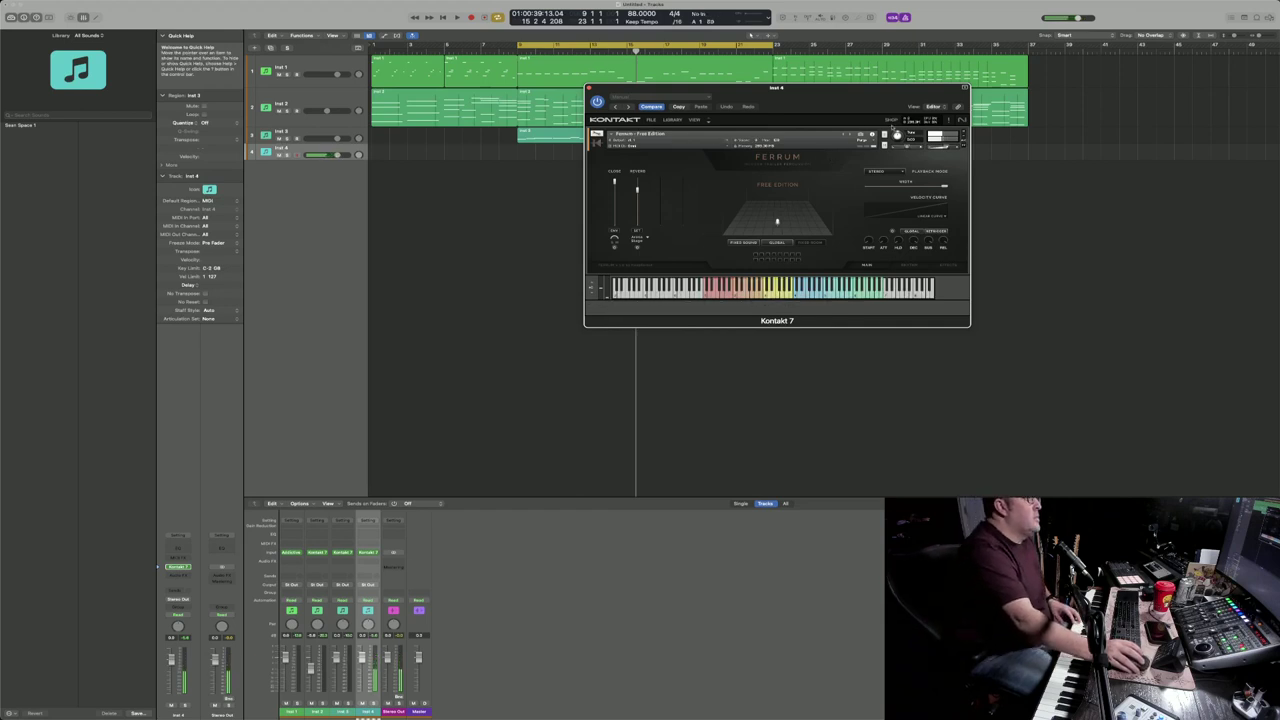
pyautogui.click(963, 131)
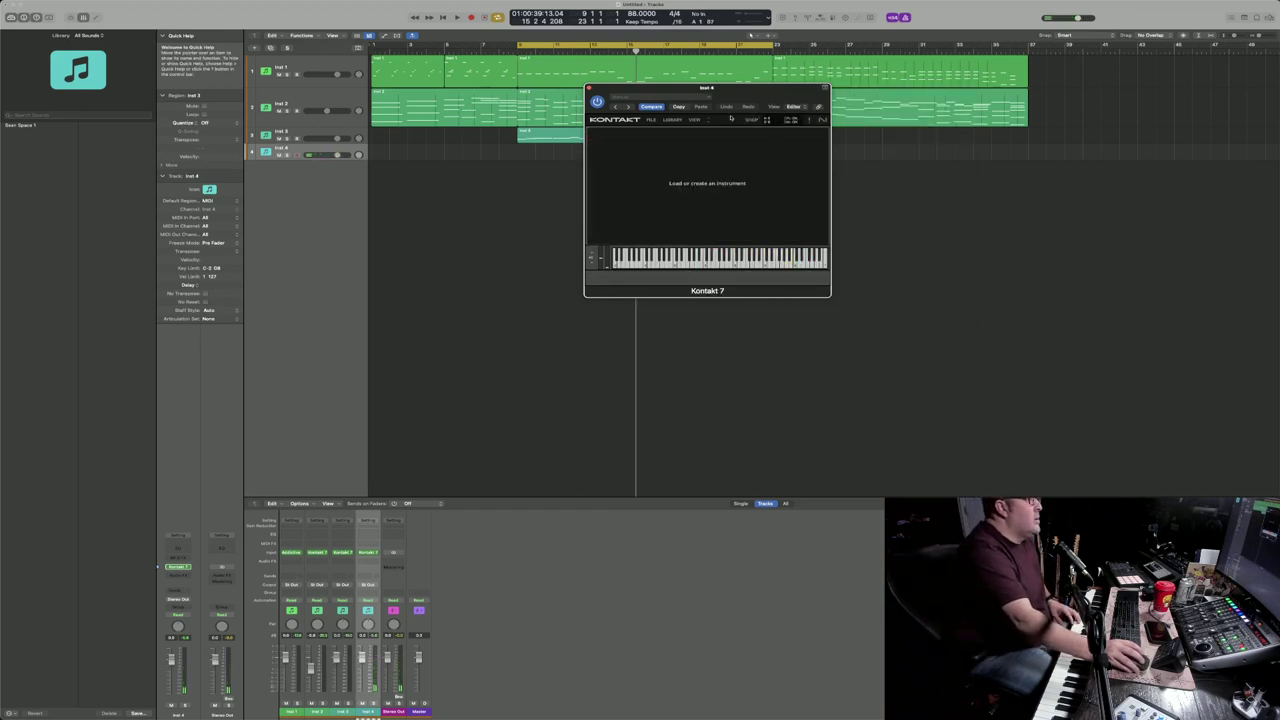
# Step: Return to the Kontakt 7 library and browse the presets of Ferrum - Free Edition
pyautogui.click(652, 120)
pyautogui.click(672, 120)
pyautogui.click(672, 120)
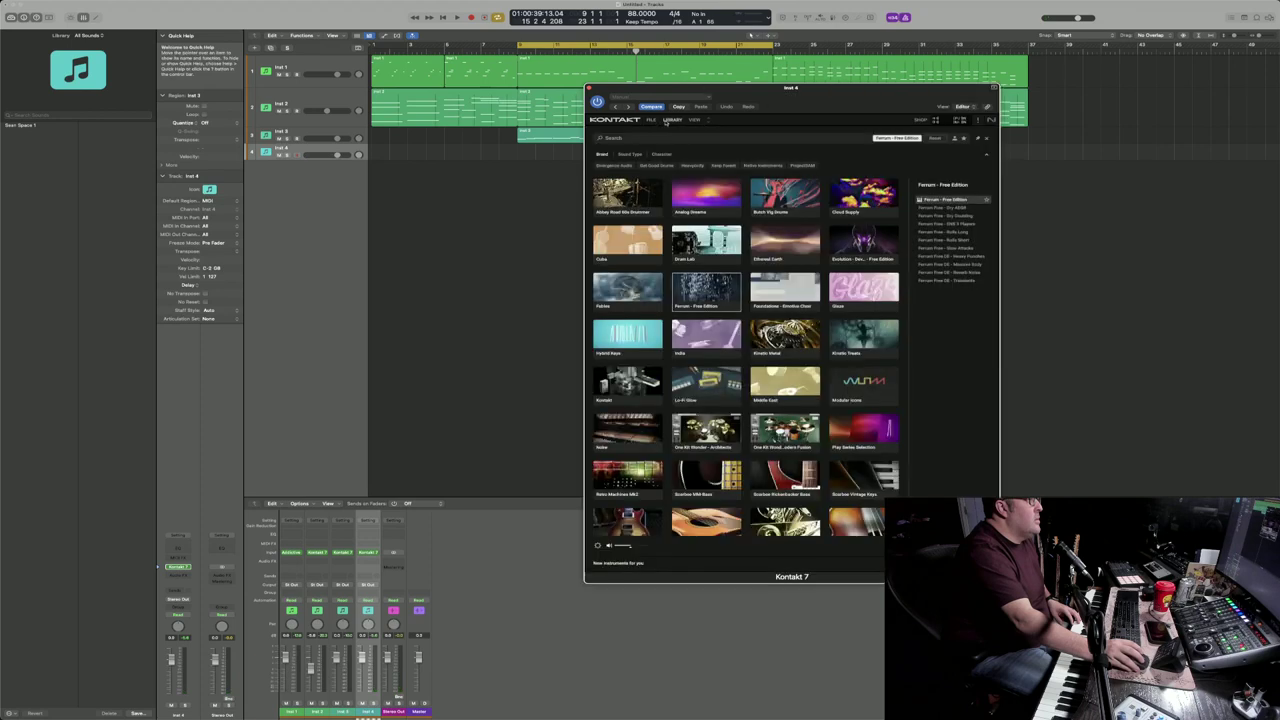
pyautogui.click(961, 208)
pyautogui.click(958, 216)
pyautogui.click(960, 224)
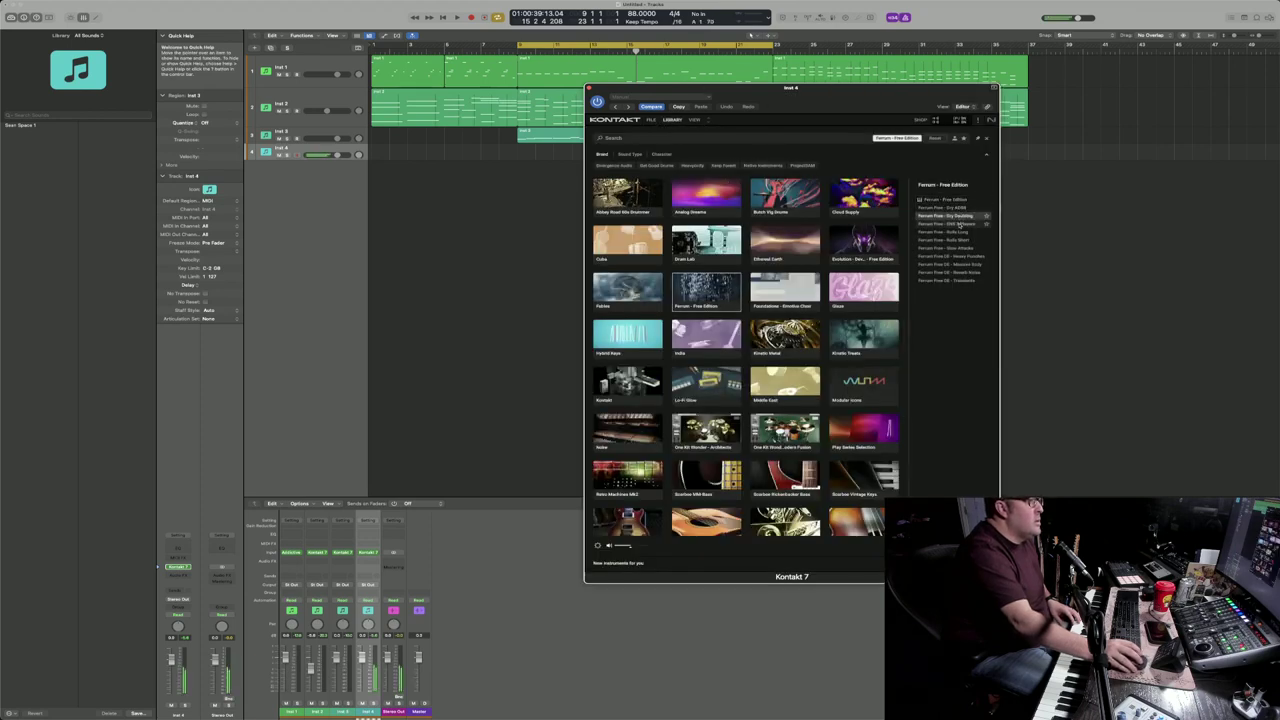
pyautogui.click(935, 248)
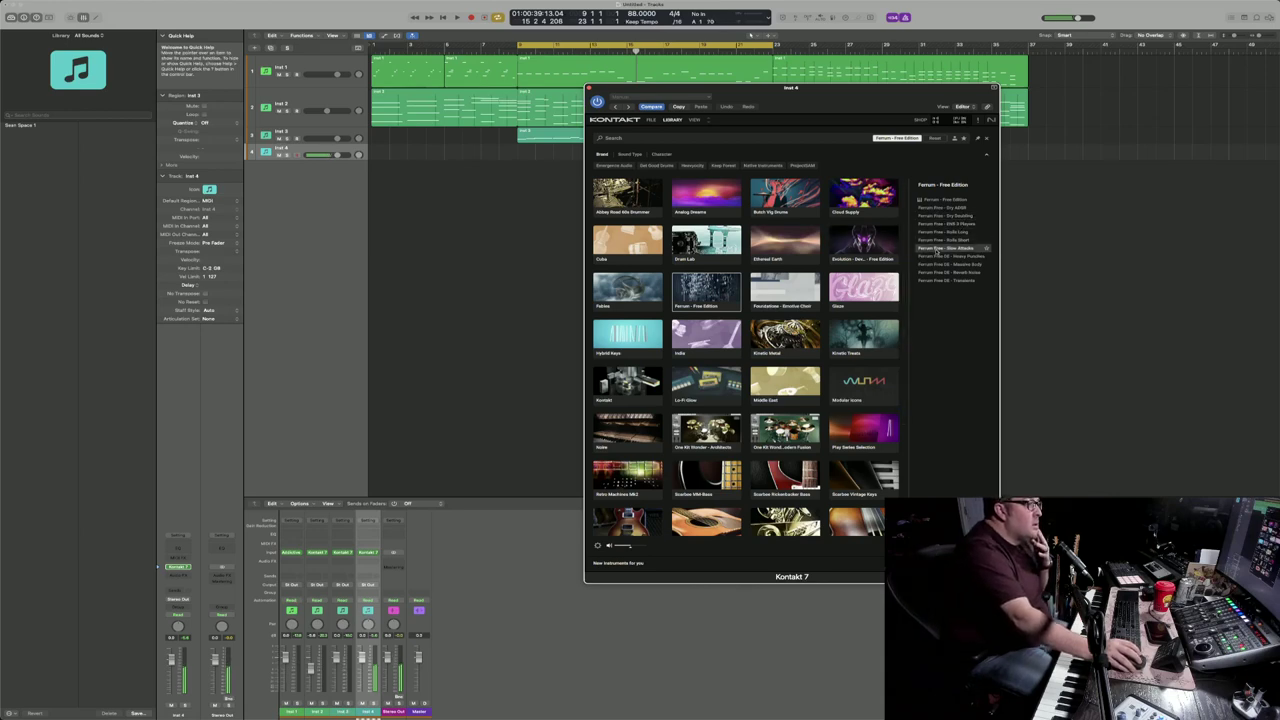
pyautogui.click(941, 257)
pyautogui.click(947, 264)
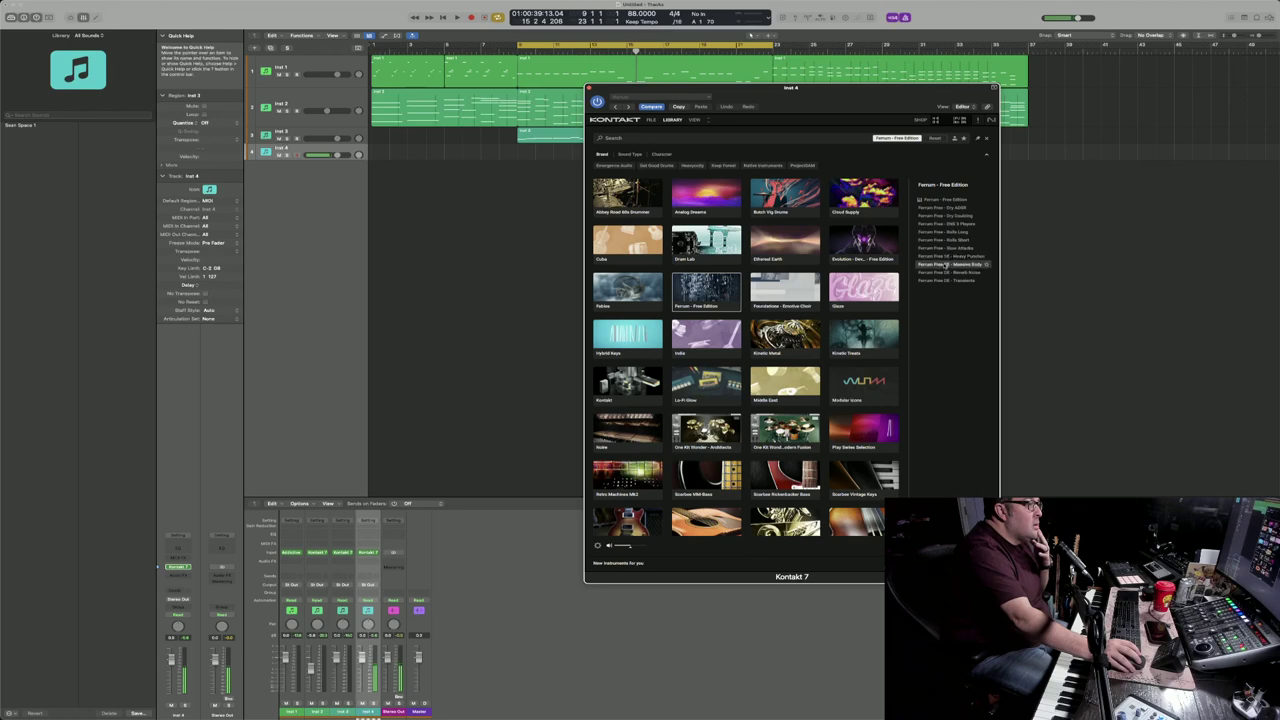
# Step: Load Trailer Hits from the Evolution Devastator Warzone - Free Edition library on Inst 4 and move the plug-in window below the tracks
pyautogui.click(863, 240)
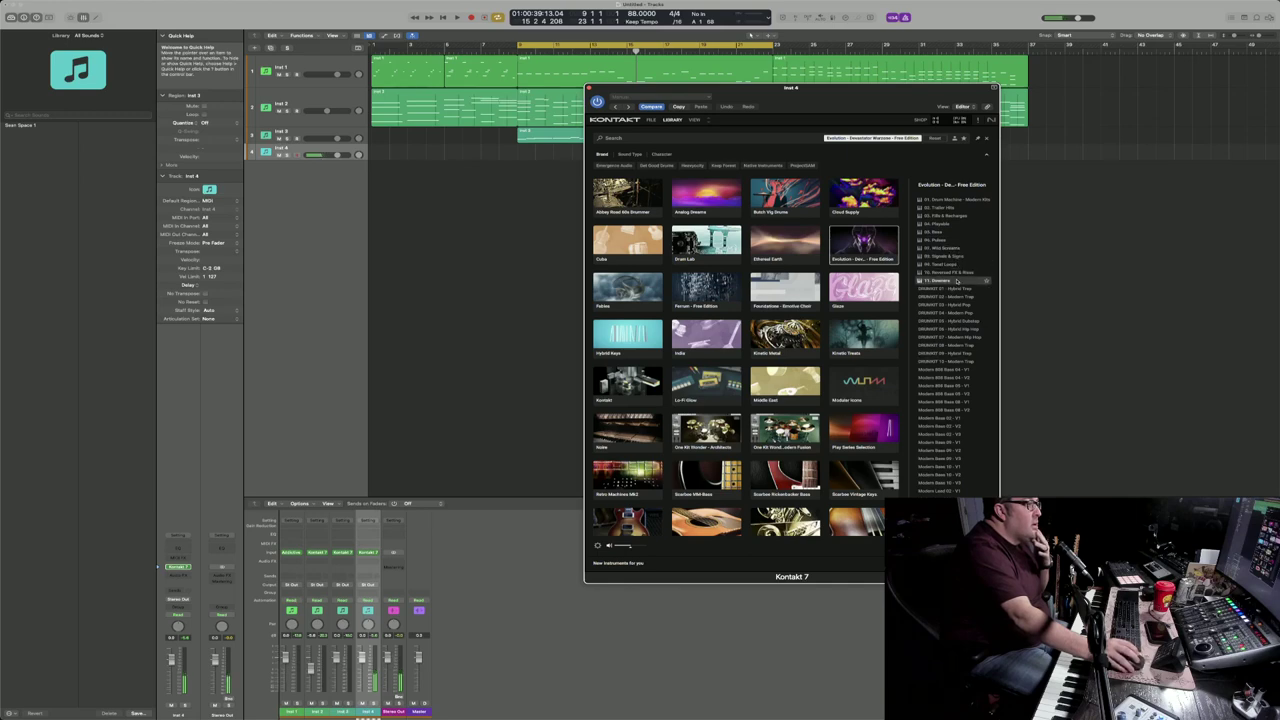
pyautogui.doubleClick(957, 213)
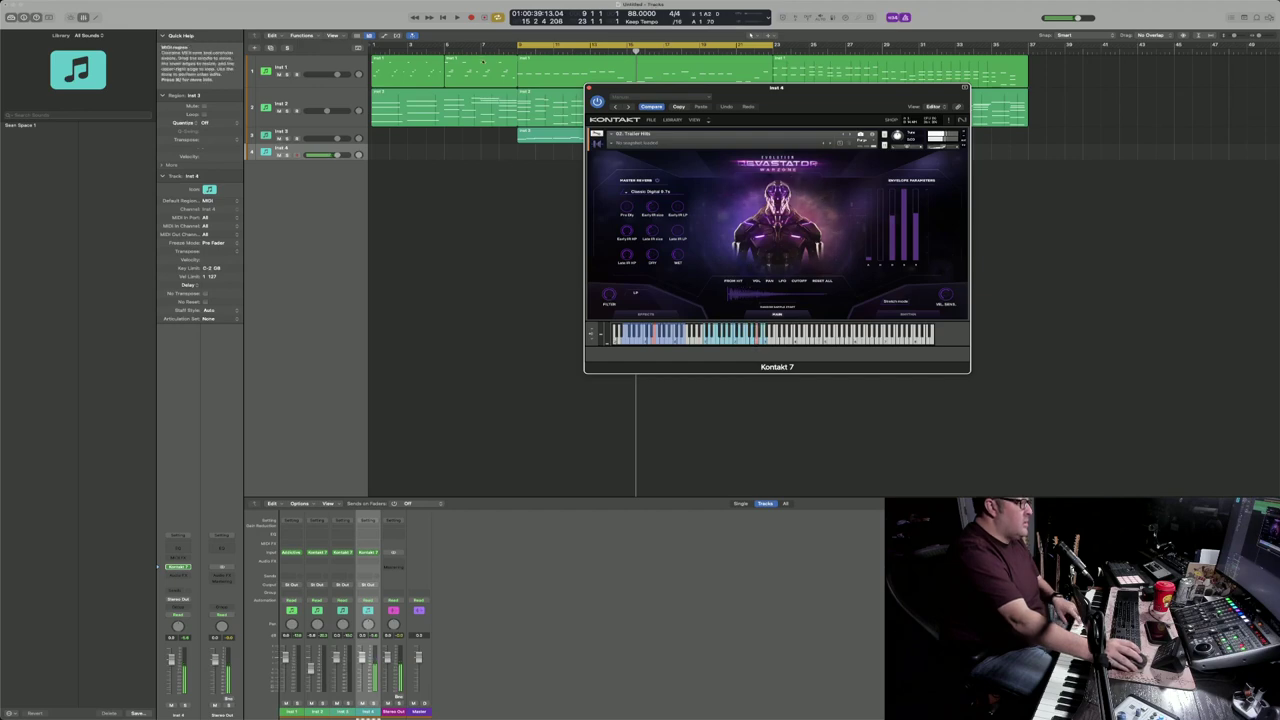
pyautogui.press('space')
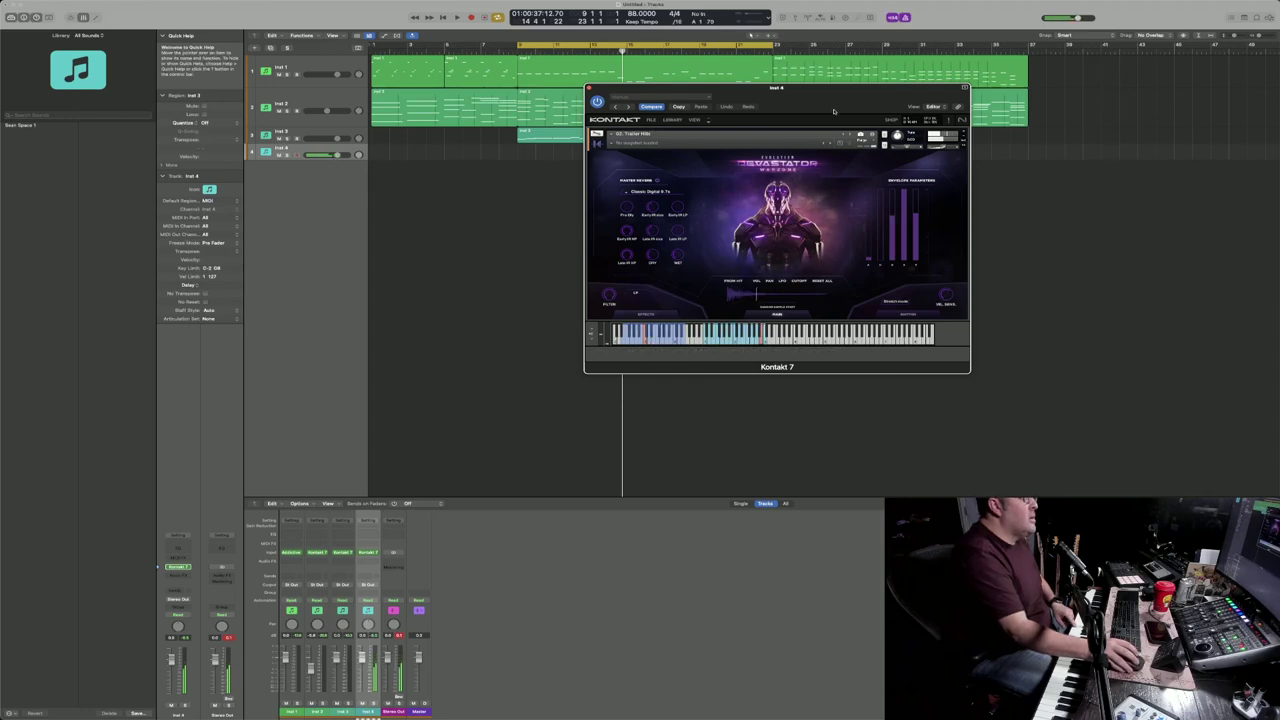
pyautogui.moveTo(819, 102); pyautogui.dragTo(923, 196)
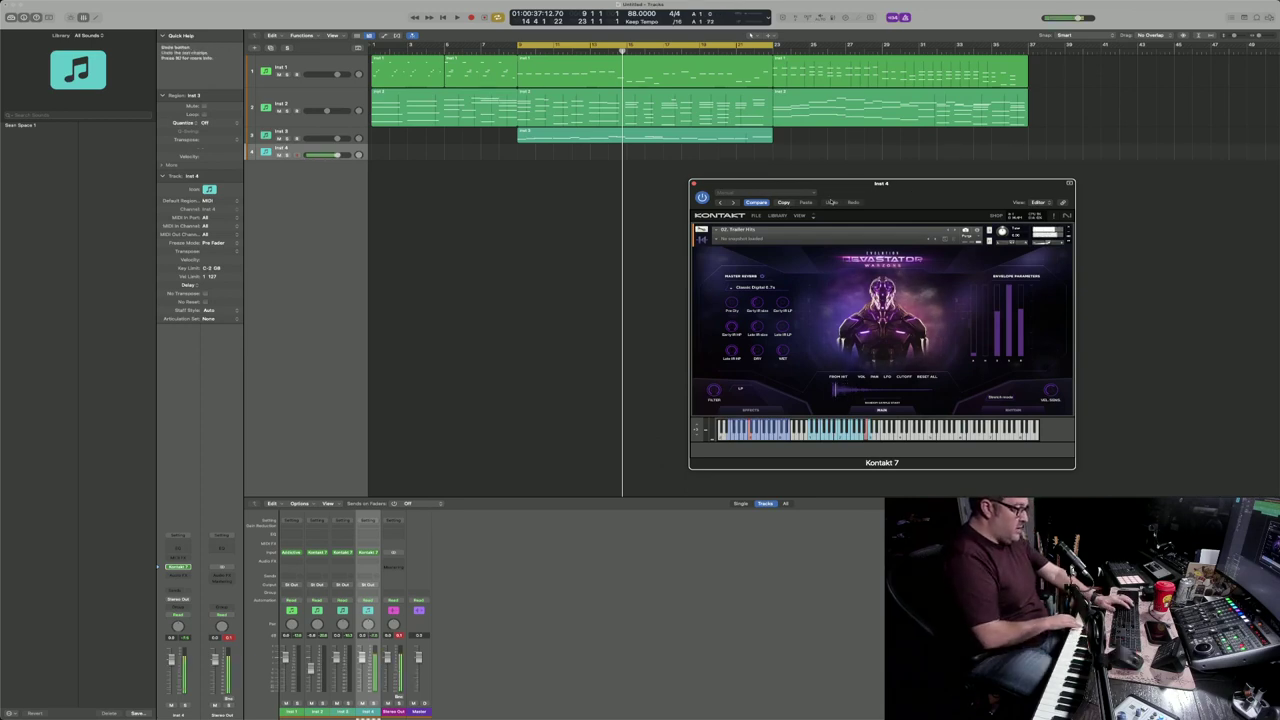
pyautogui.press('space')
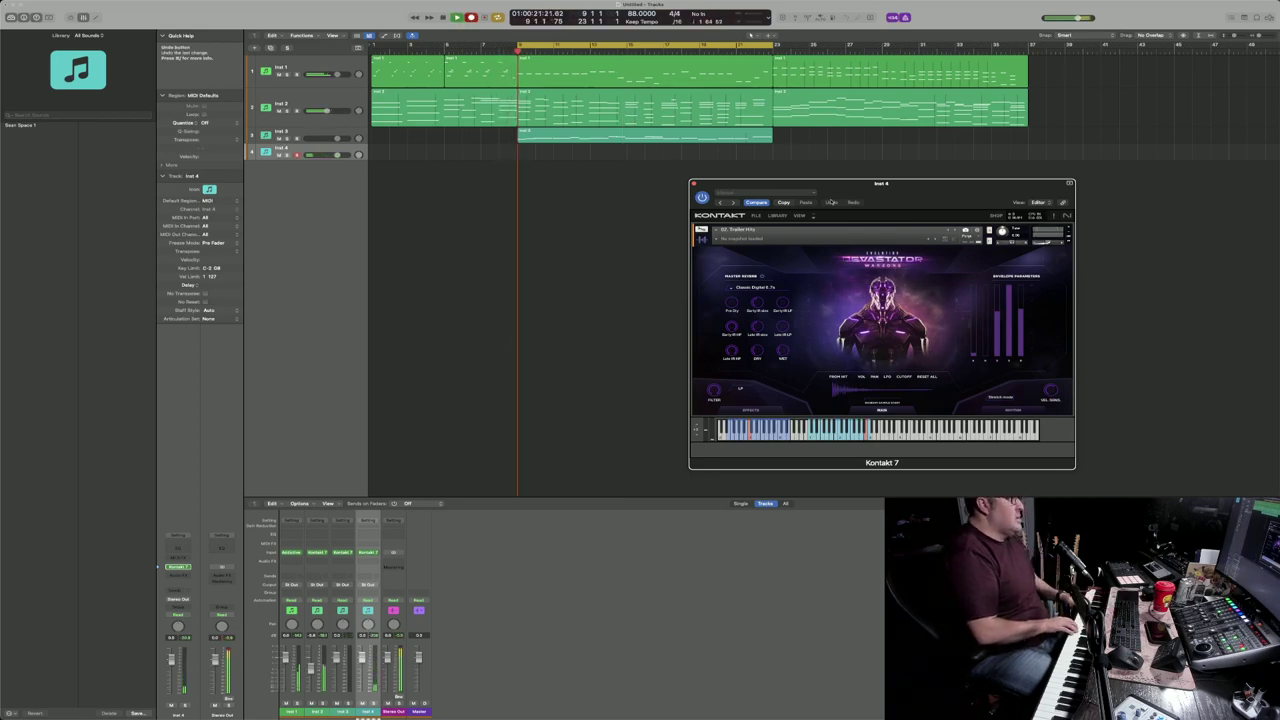
pyautogui.press('space')
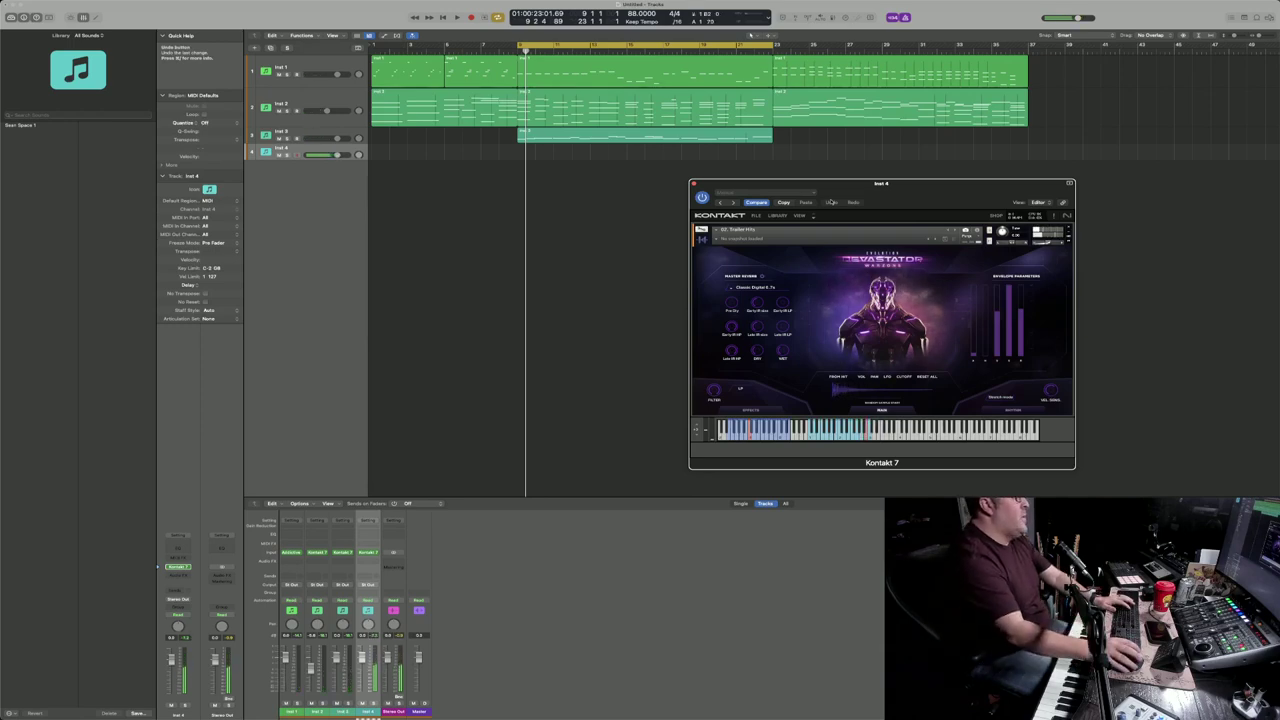
pyautogui.click(950, 233)
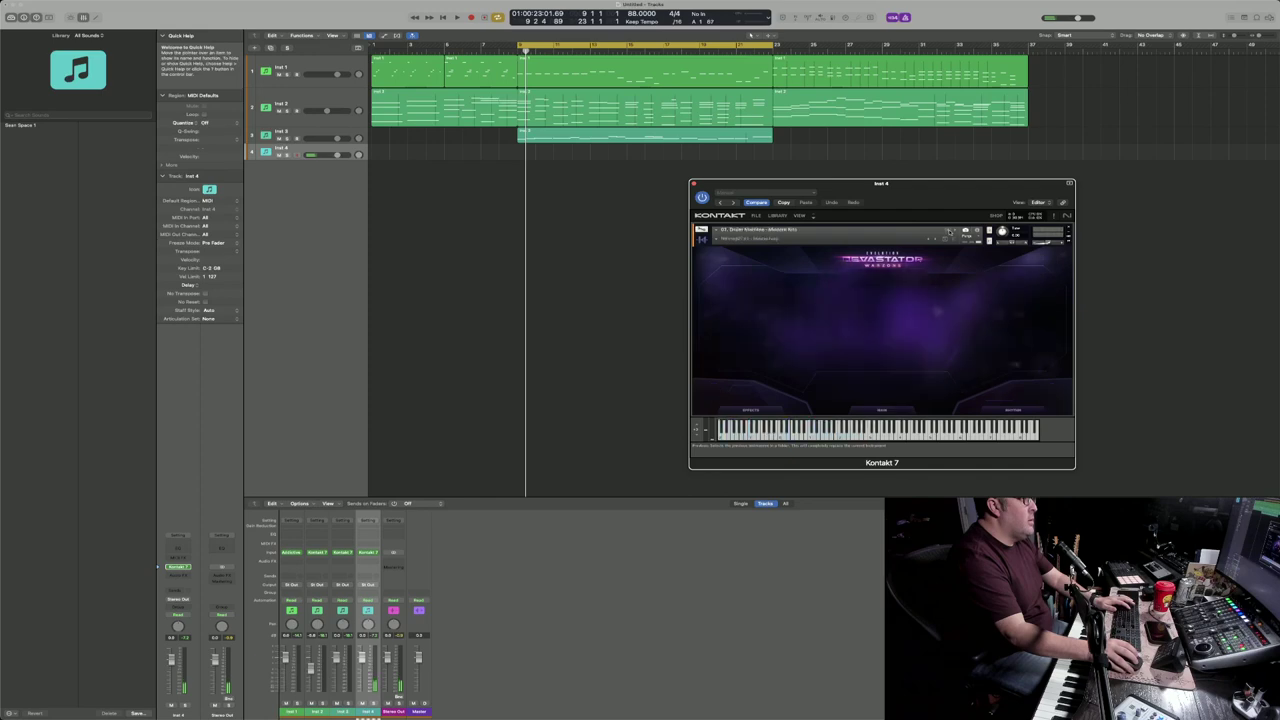
pyautogui.click(955, 232)
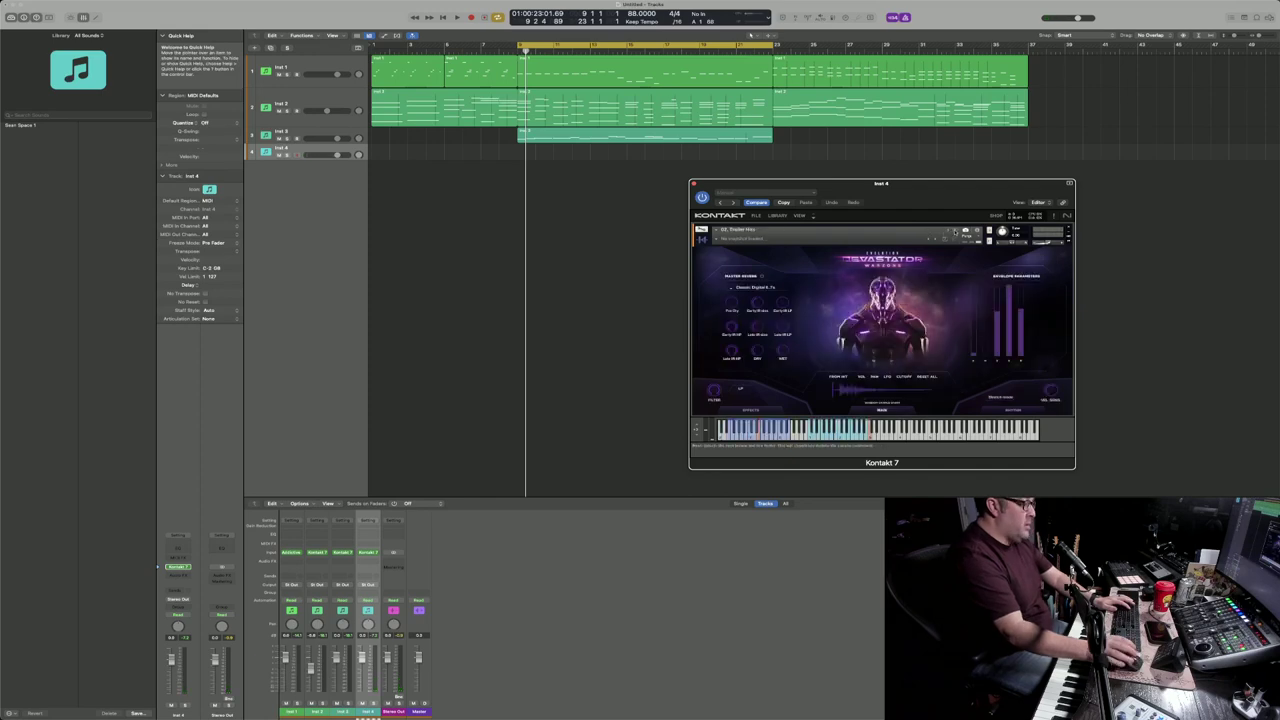
# Step: Record a Trailer Hits part on Inst 4 across the cycle range from bar 9 to bar 23
pyautogui.press('r')
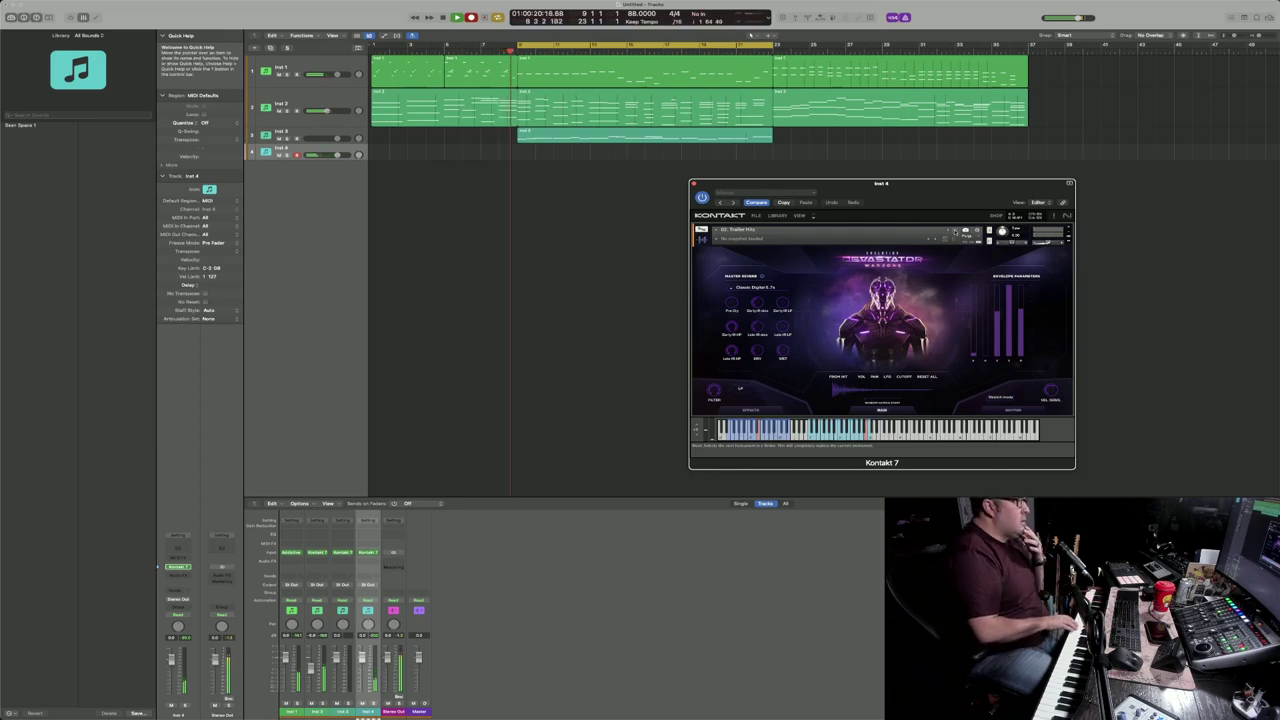
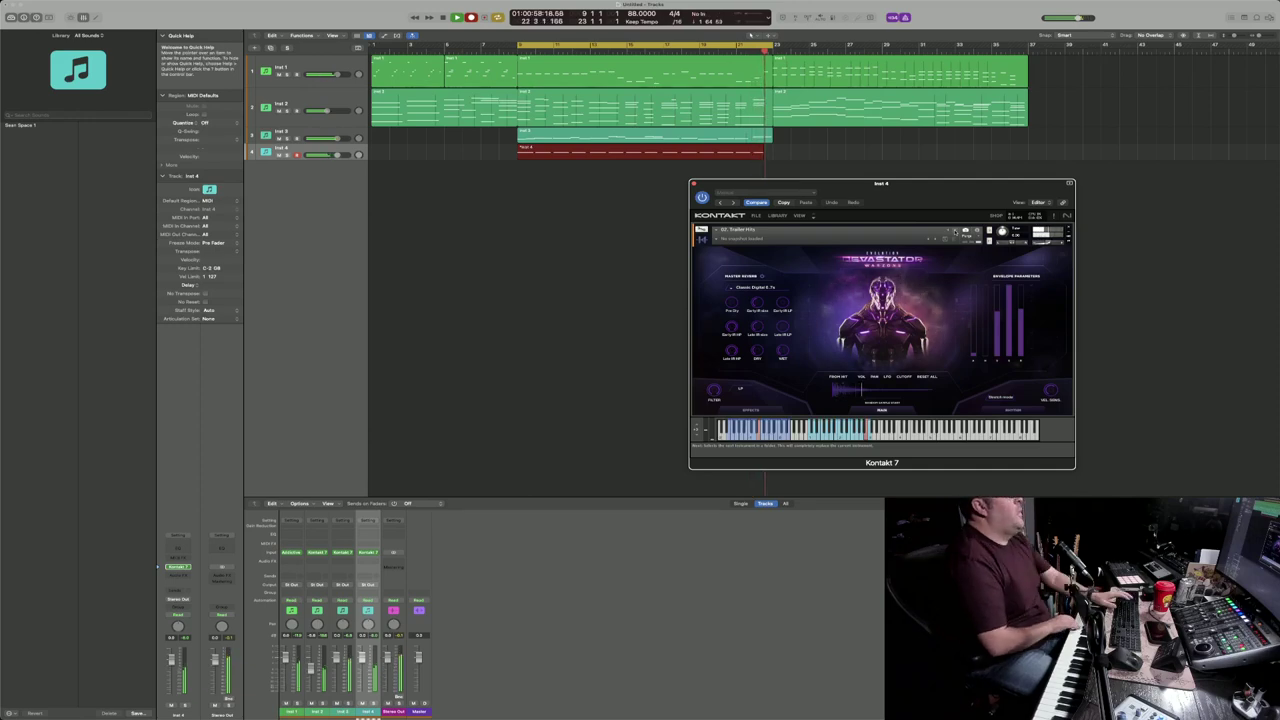
pyautogui.press('space')
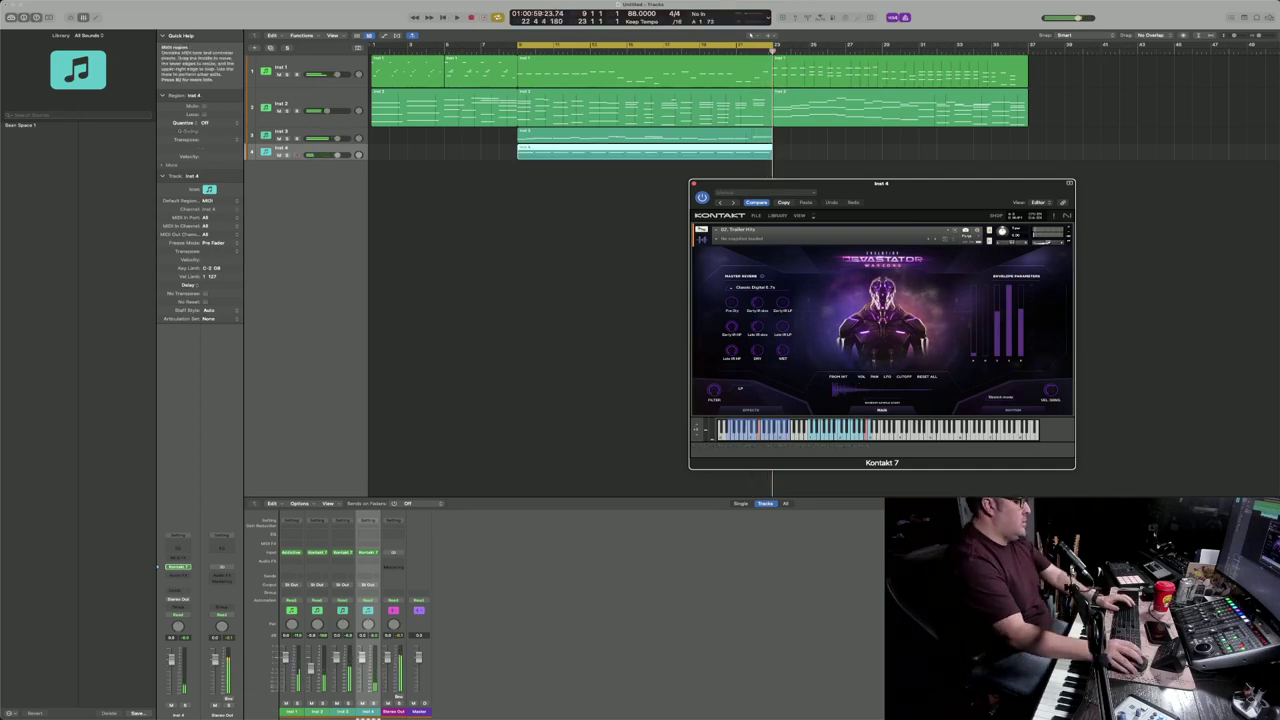
# Step: Open the recorded Inst 4 region in the Piano Roll and lower the velocity of all its notes together
pyautogui.press('p')
pyautogui.moveTo(792, 184); pyautogui.dragTo(943, 78)
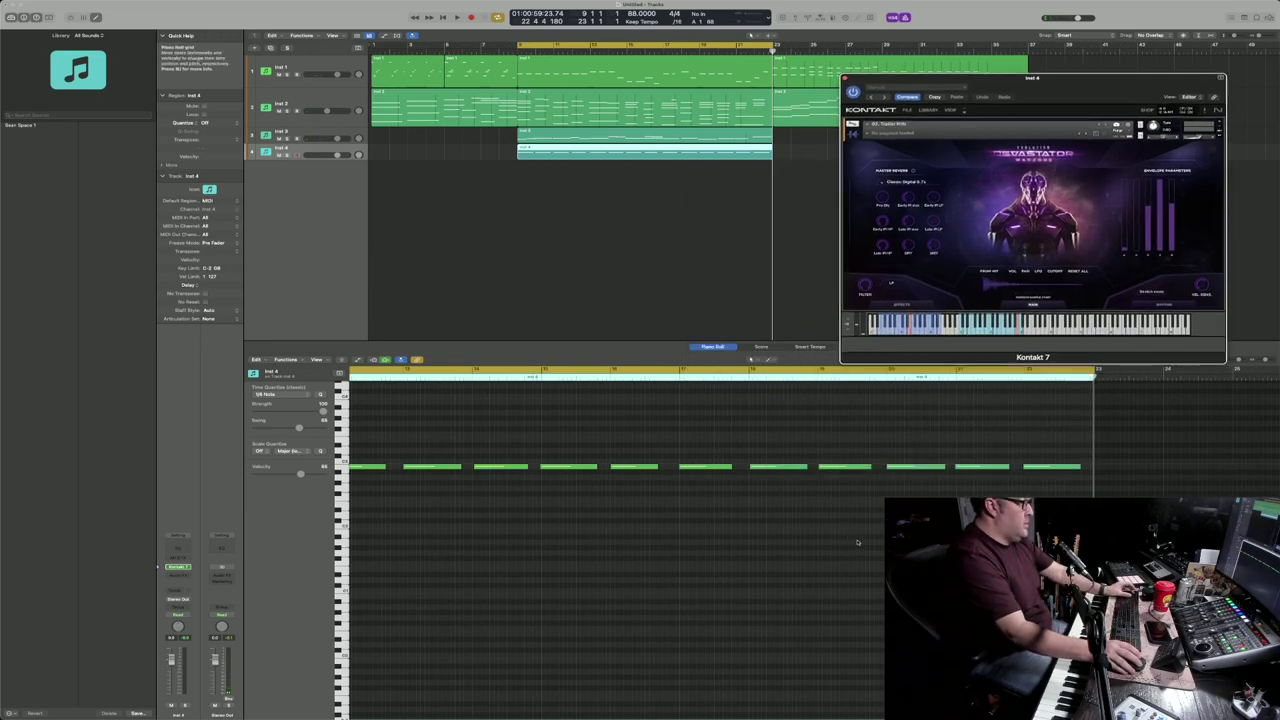
pyautogui.press('super+Left')
pyautogui.press('super+Left')
pyautogui.press('super+Left')
pyautogui.press('super+Left')
pyautogui.press('super+Right')
pyautogui.moveTo(466, 490); pyautogui.dragTo(918, 441)
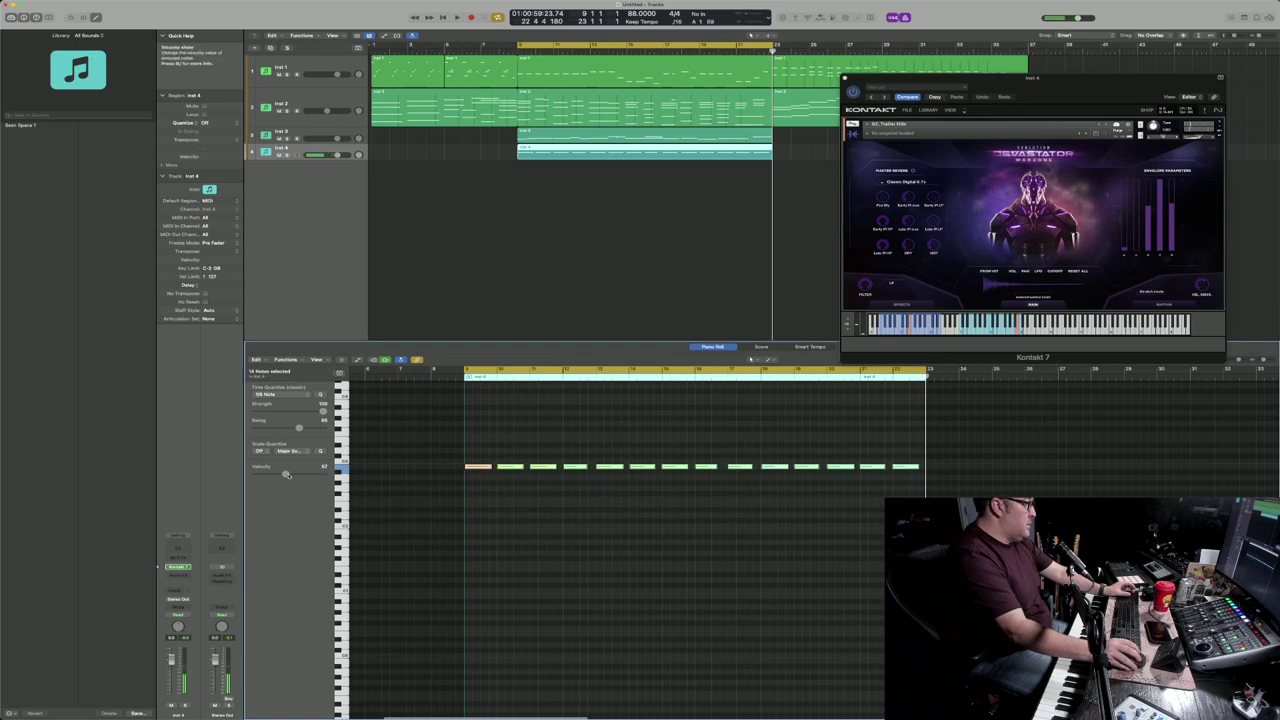
# Step: Even out the velocities of the first few Inst 4 hits, adjusting the notes one at a time
pyautogui.click(471, 491)
pyautogui.moveTo(514, 456); pyautogui.dragTo(582, 474)
pyautogui.click(523, 493)
pyautogui.click(514, 467)
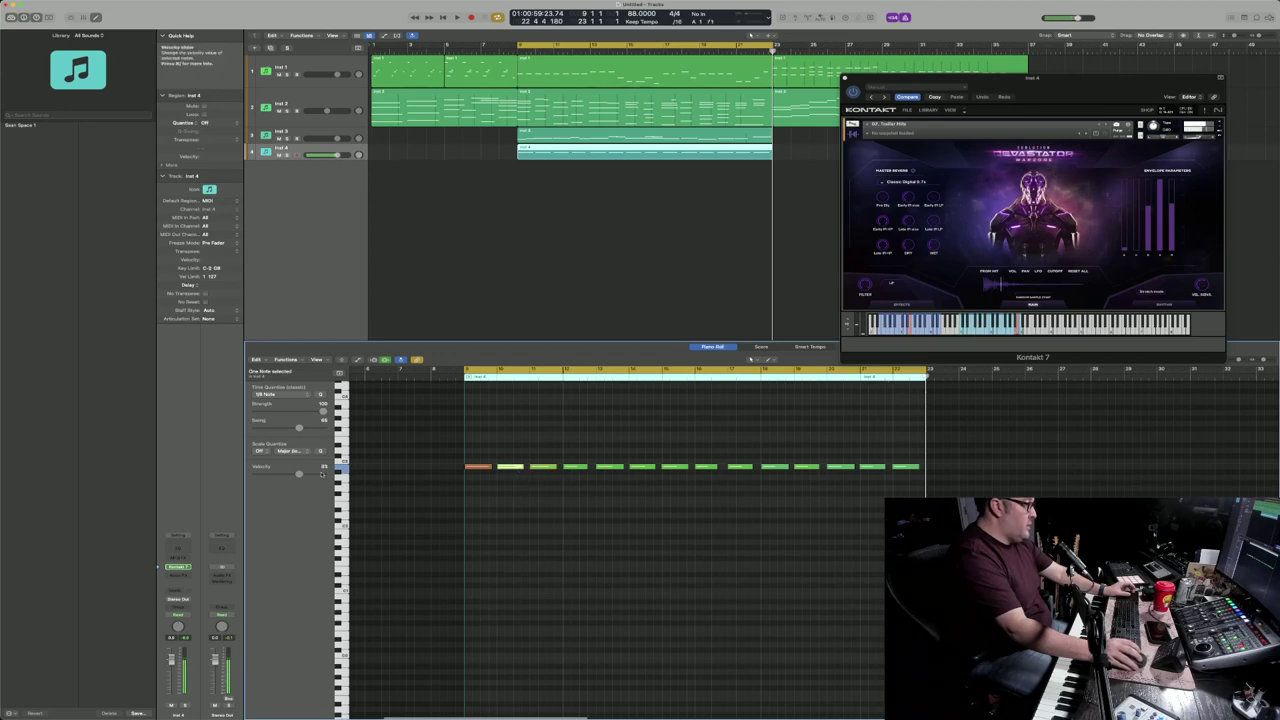
pyautogui.moveTo(290, 474); pyautogui.dragTo(301, 475)
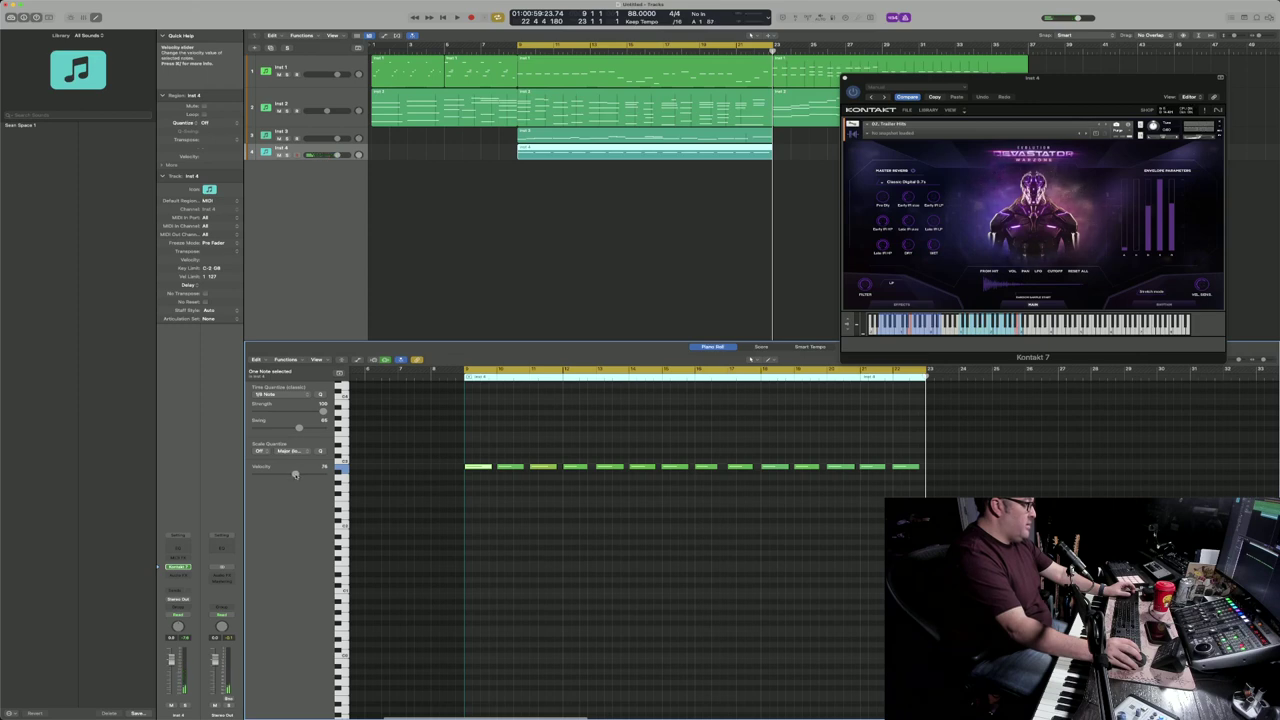
pyautogui.press('Right')
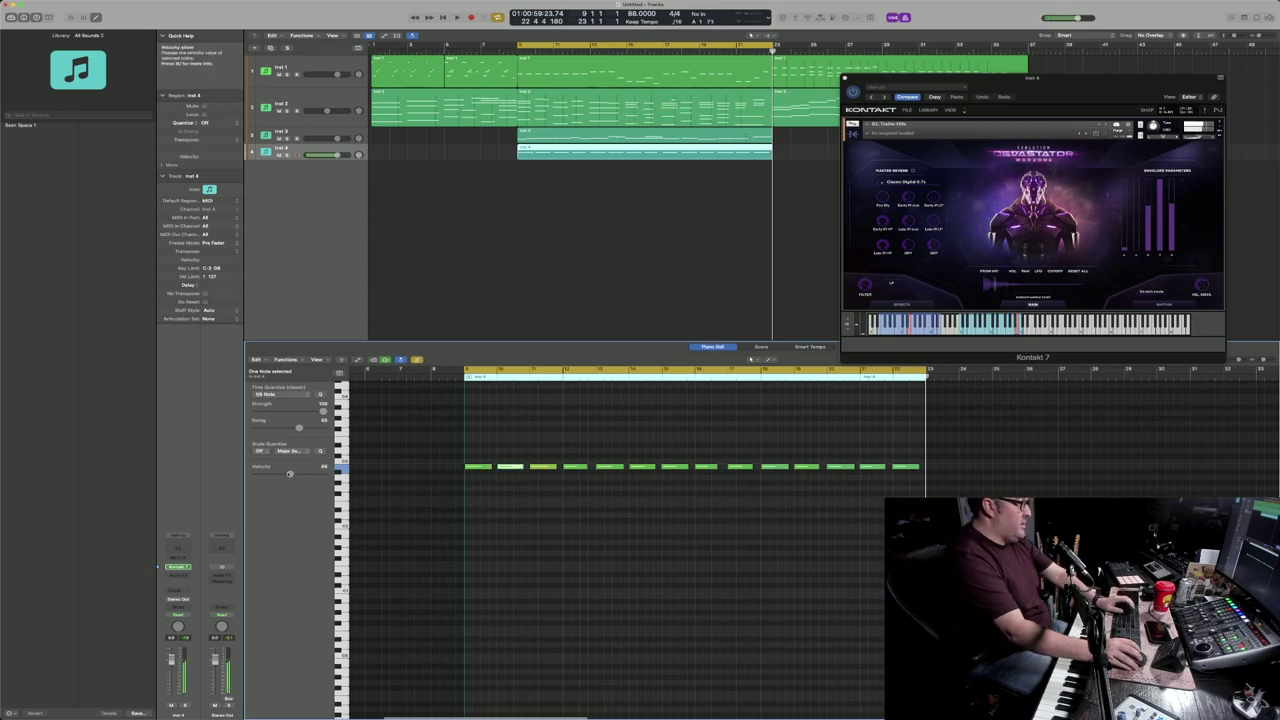
pyautogui.moveTo(290, 475); pyautogui.dragTo(292, 475)
pyautogui.press('Right')
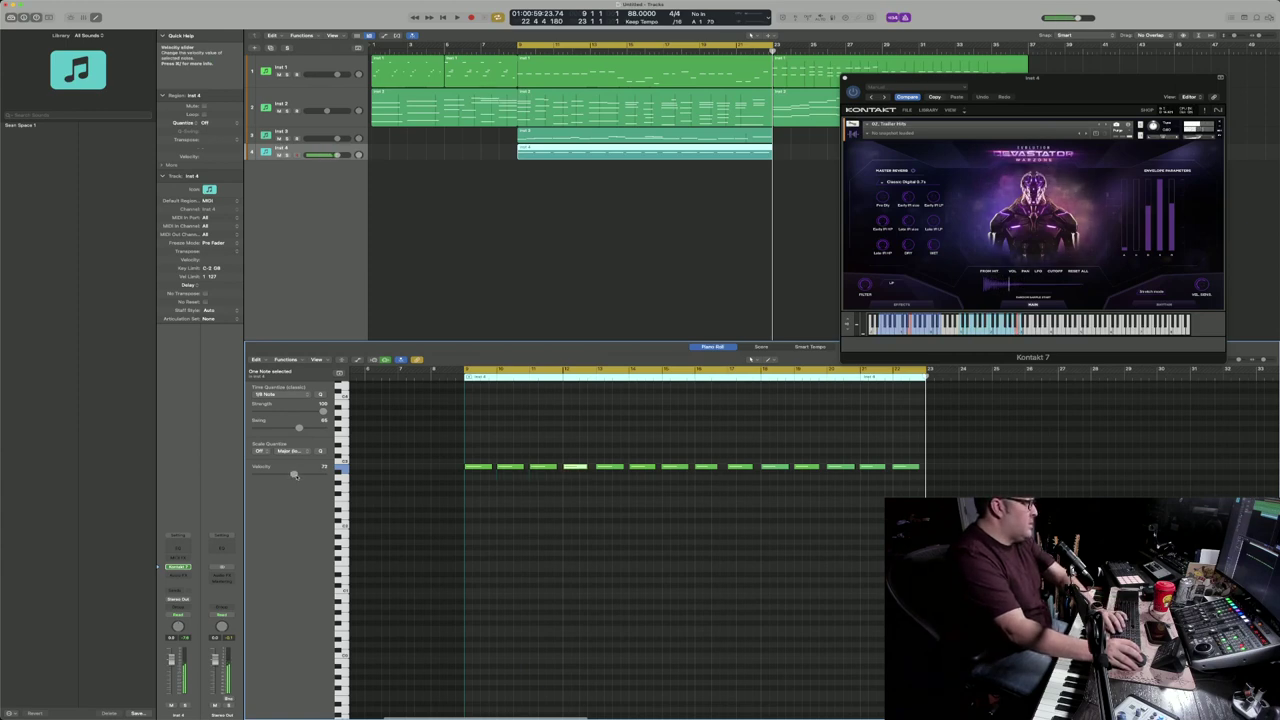
# Step: Quantize all the Inst 4 notes and play the section back
pyautogui.press('super+a')
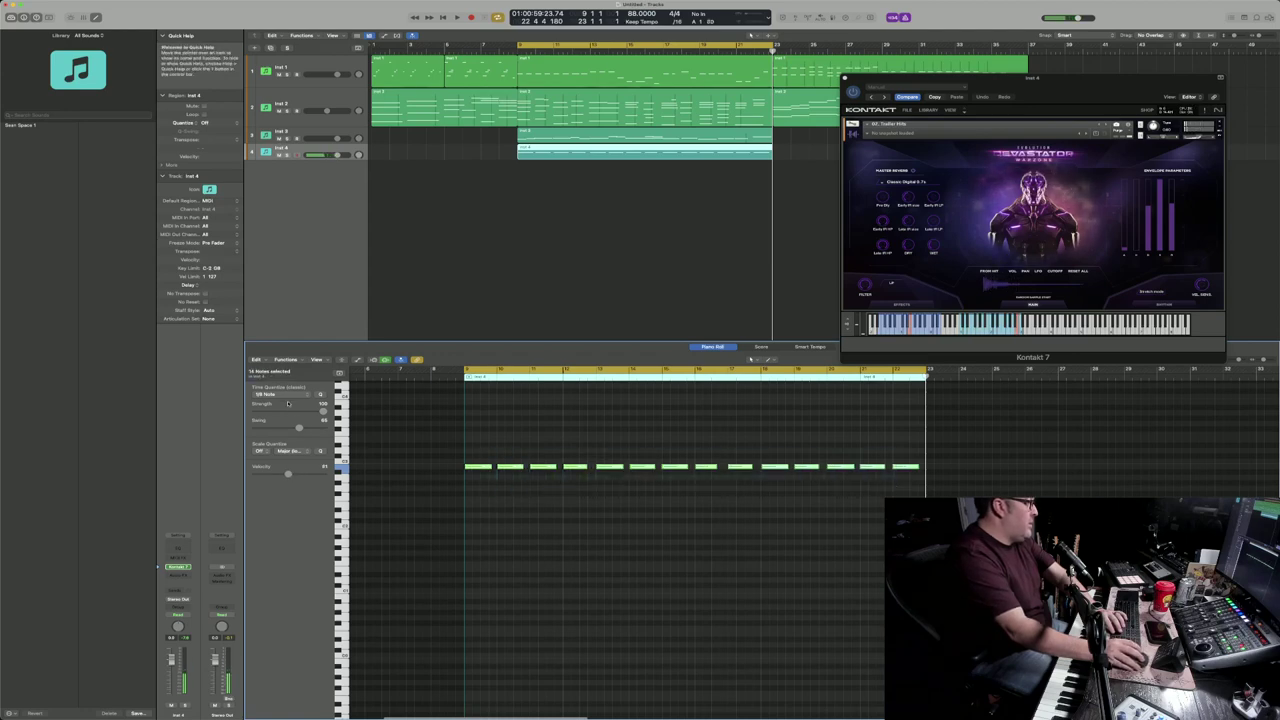
pyautogui.click(287, 395)
pyautogui.click(286, 389)
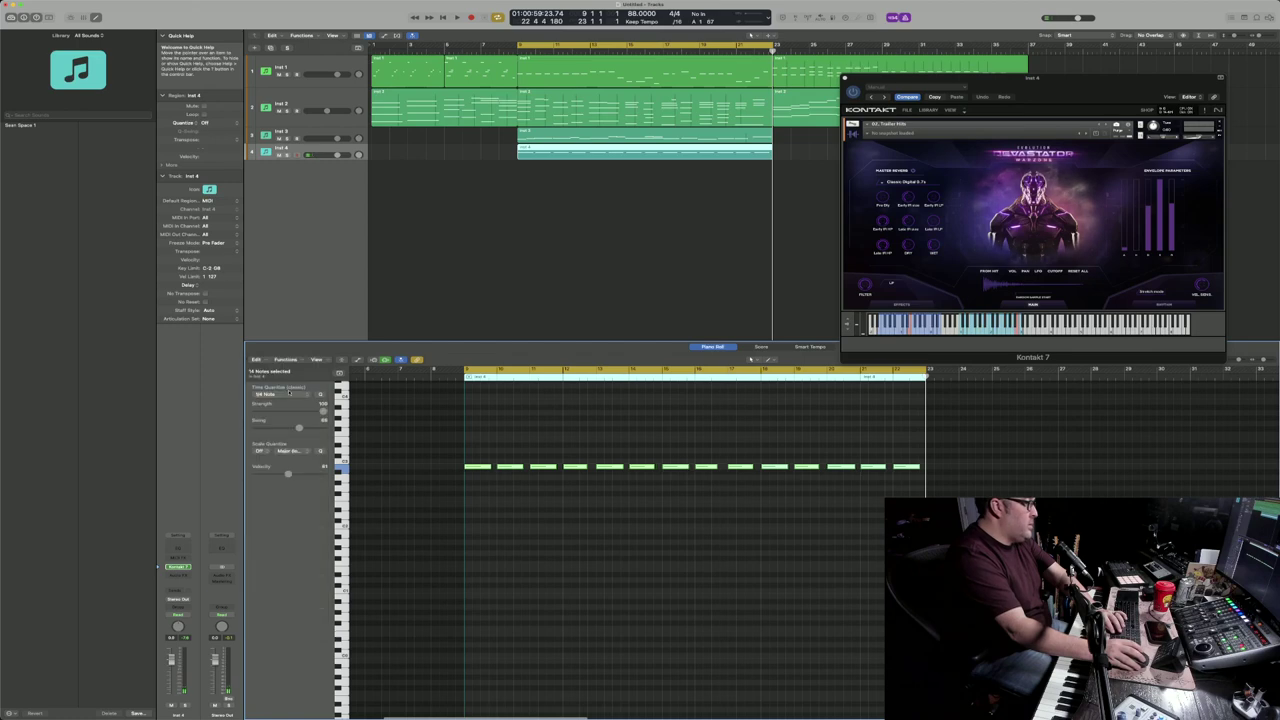
pyautogui.press('space')
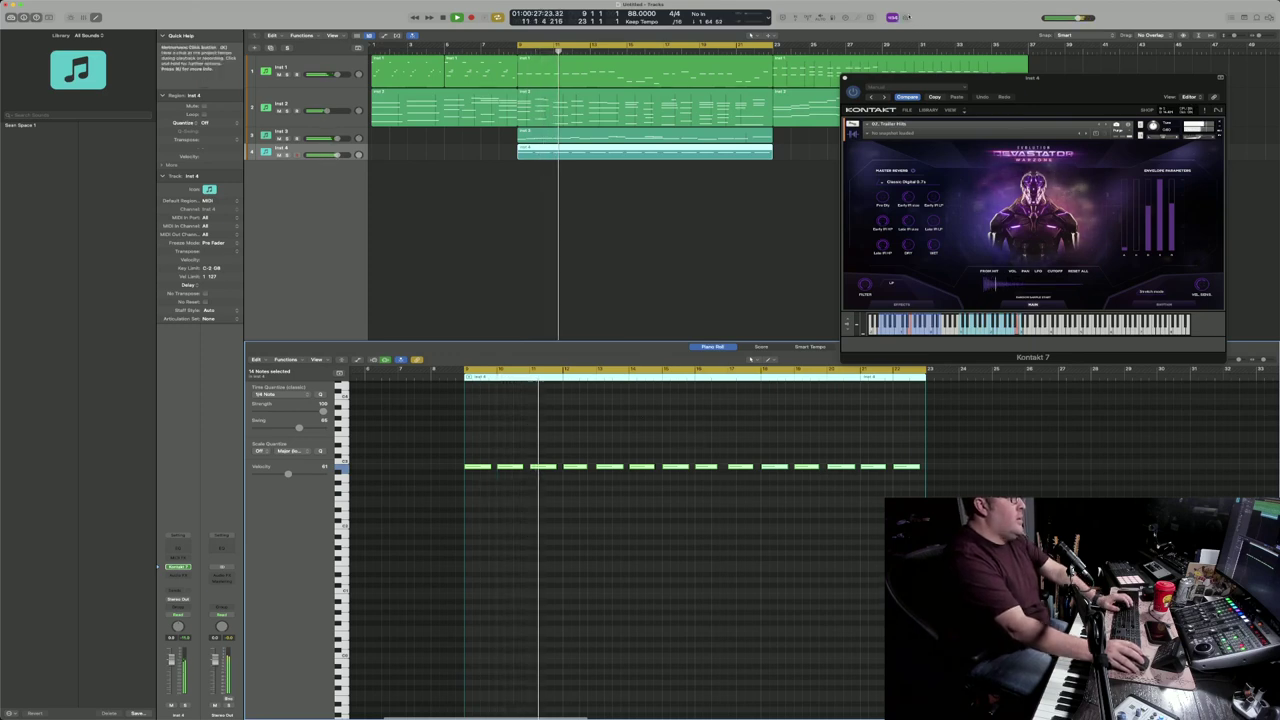
# Step: Stop playback, close the Kontakt 7 window, and shift all regions two bars later so the song starts at bar 3
pyautogui.moveTo(934, 78); pyautogui.dragTo(950, 178)
pyautogui.click(861, 178)
pyautogui.press('space')
pyautogui.moveTo(1082, 186); pyautogui.dragTo(444, 78)
pyautogui.click(477, 151)
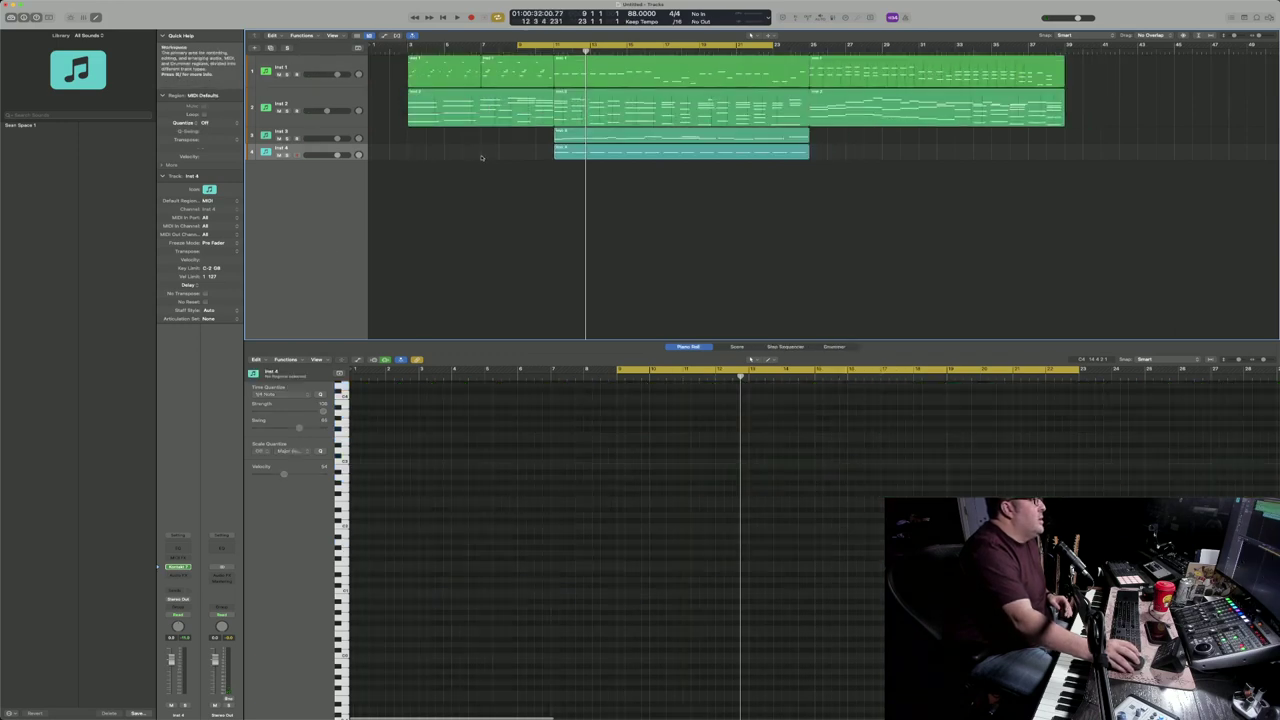
# Step: Select the Inst 3 track, turn off Cycle mode, and play the arrangement briefly from bar 3
pyautogui.click(571, 138)
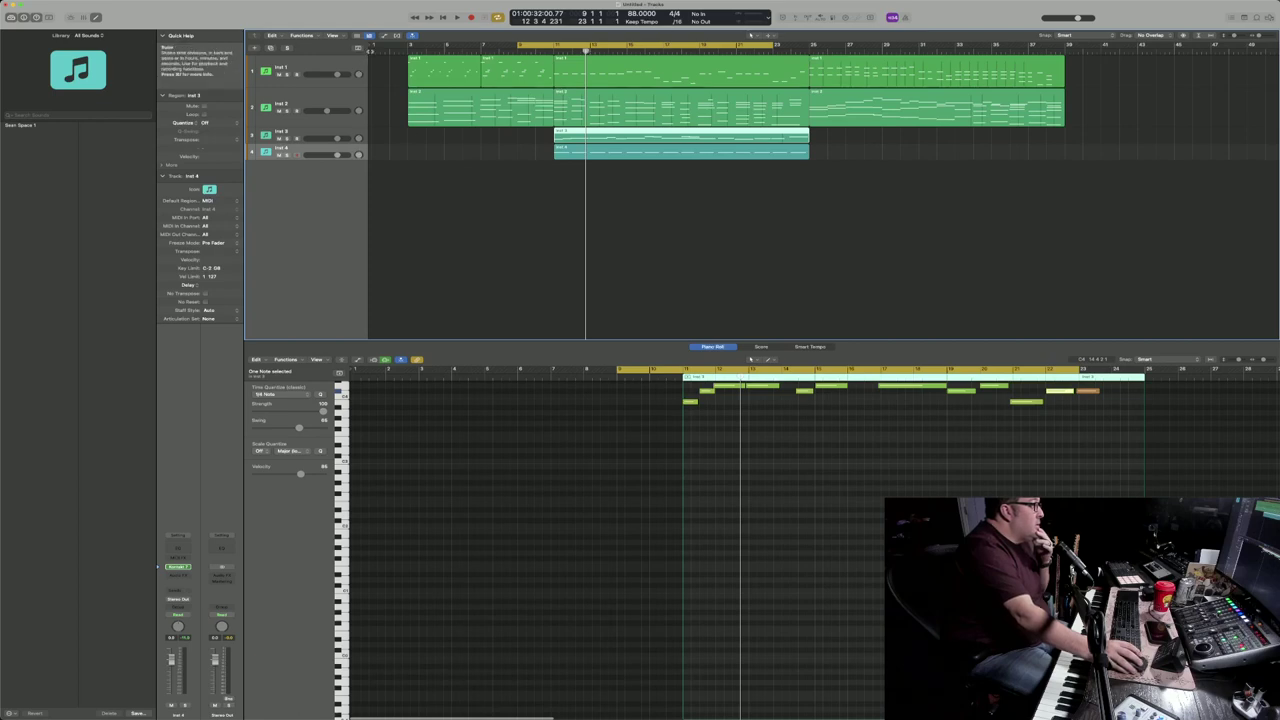
pyautogui.press('Return')
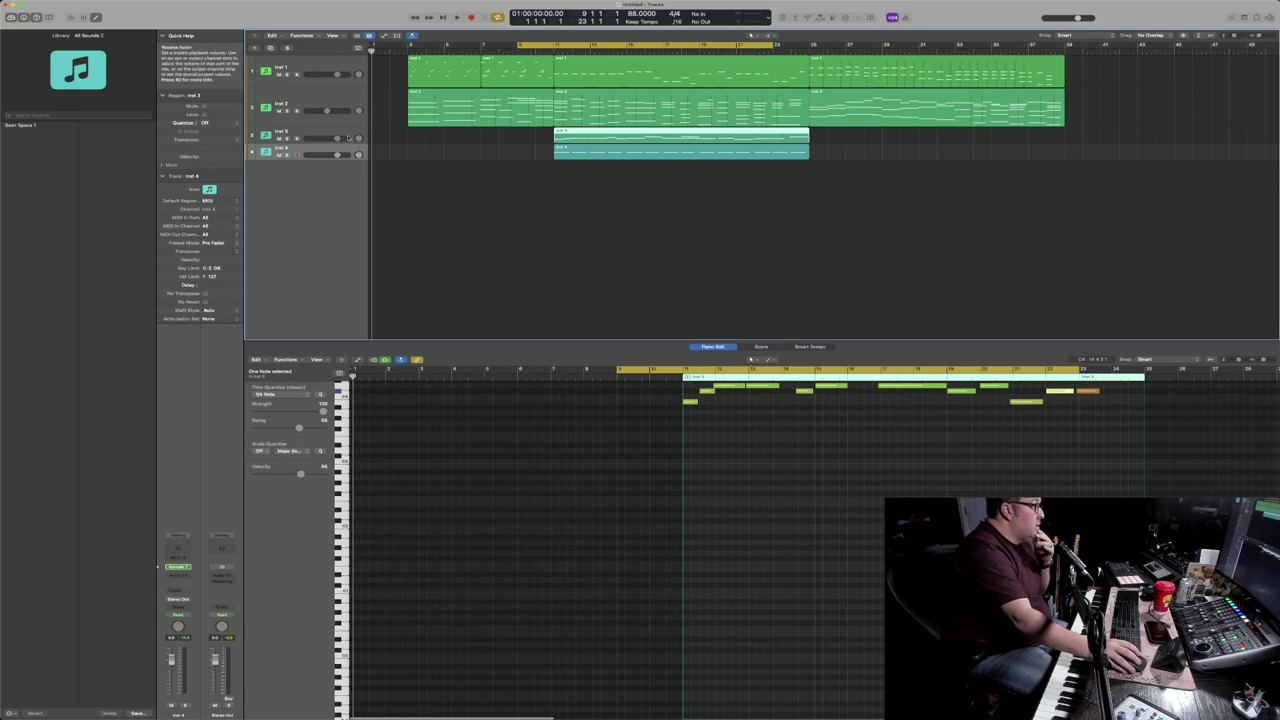
pyautogui.click(348, 136)
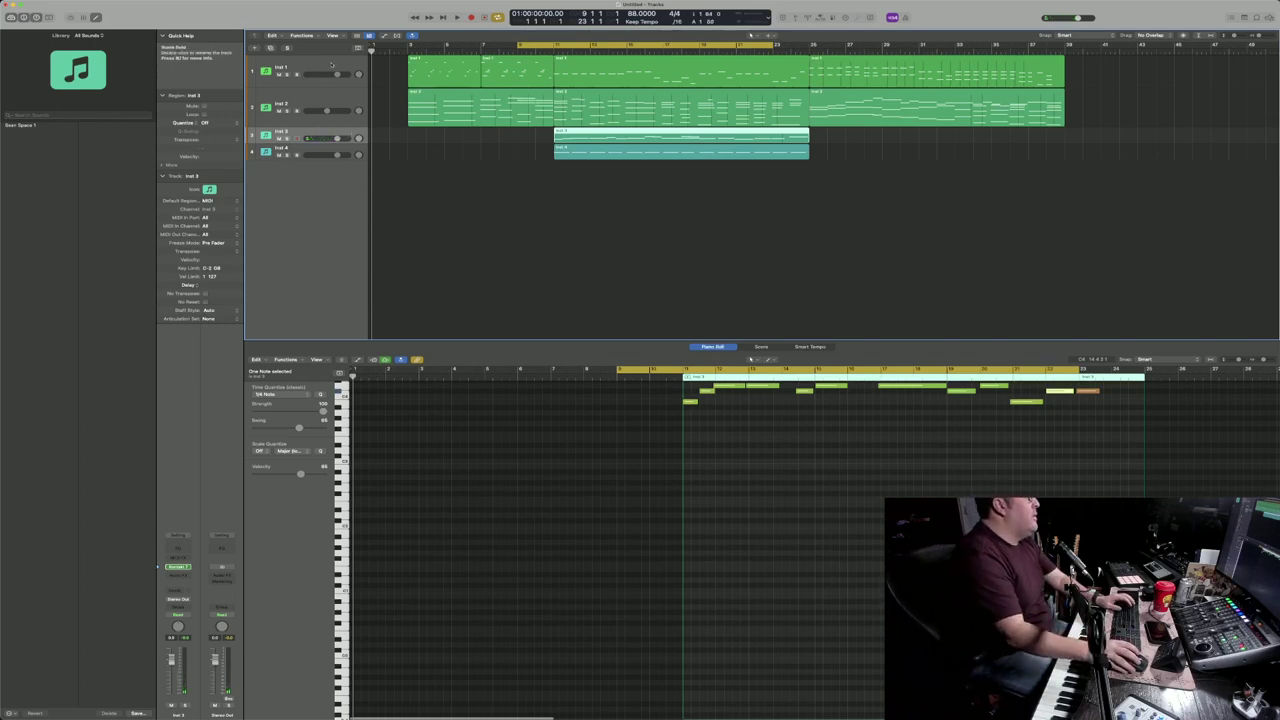
pyautogui.click(404, 47)
pyautogui.press('space')
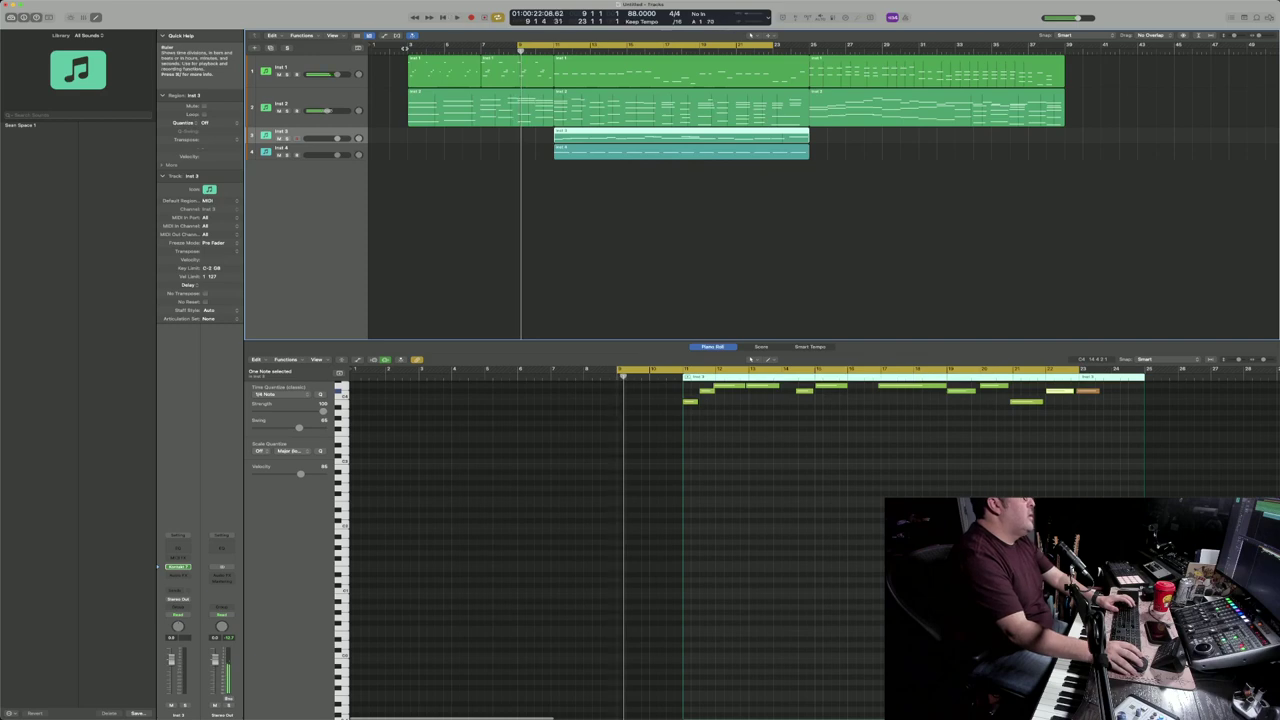
pyautogui.press('c')
pyautogui.click(404, 47)
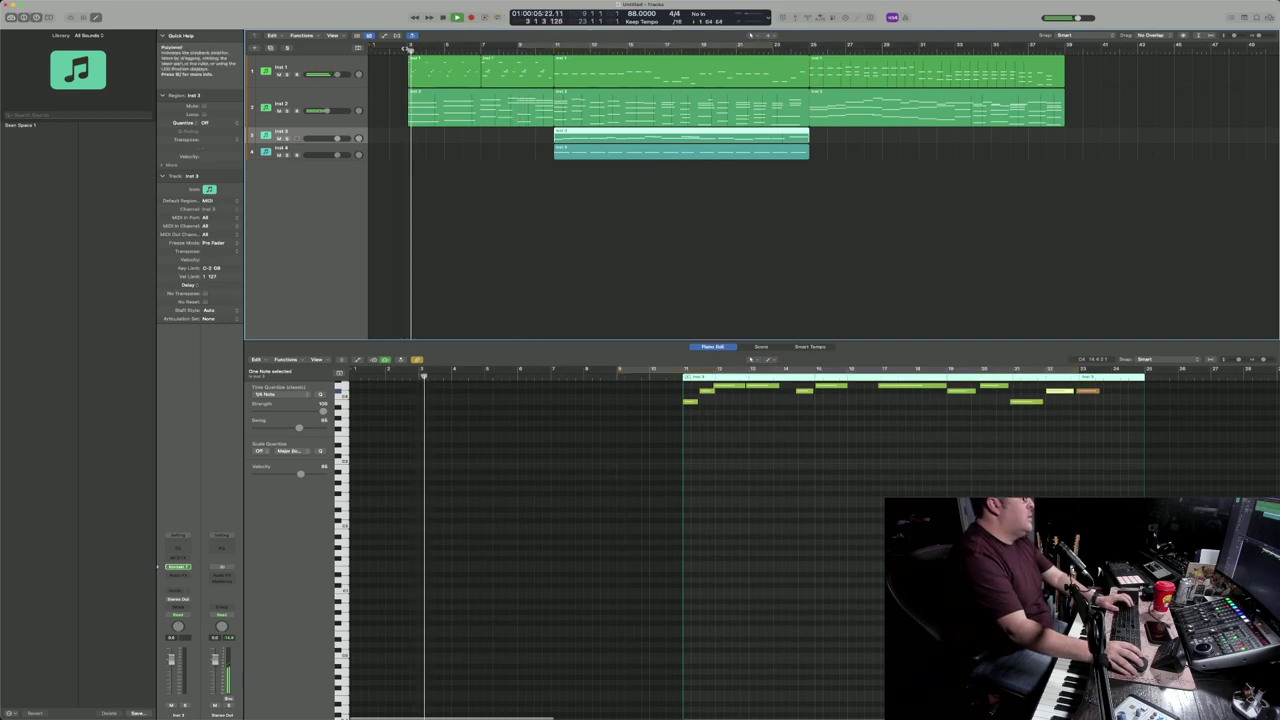
pyautogui.press('space')
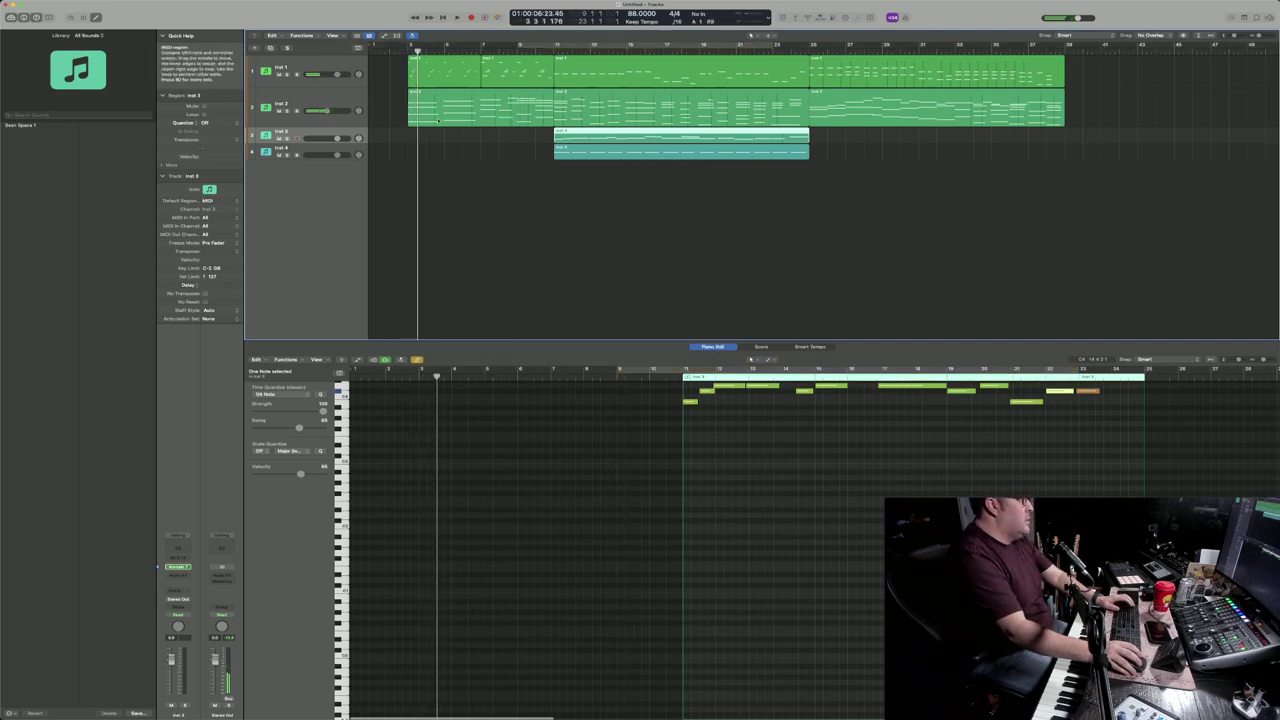
# Step: Lower all four notes of the opening chord in the first Inst 2 region by three semitones, and play it back from bar 3
pyautogui.click(440, 121)
pyautogui.click(455, 628)
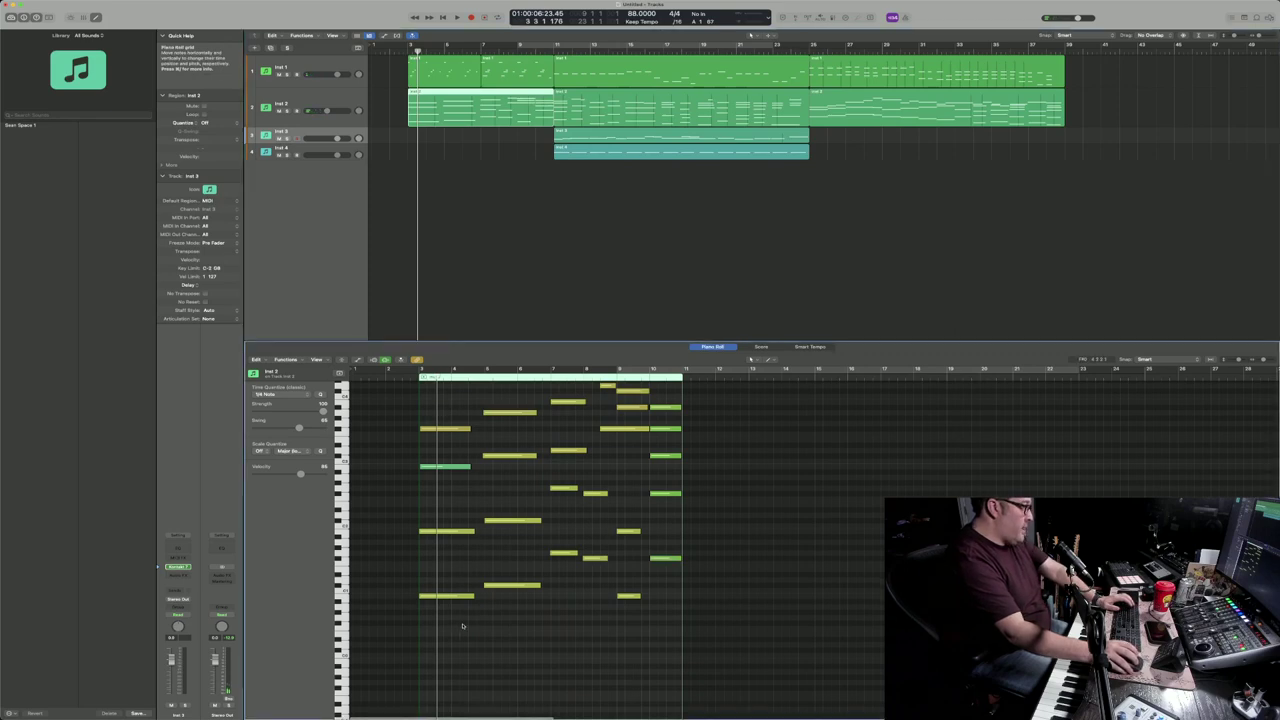
pyautogui.moveTo(461, 596); pyautogui.dragTo(437, 464)
pyautogui.moveTo(445, 631); pyautogui.dragTo(445, 612)
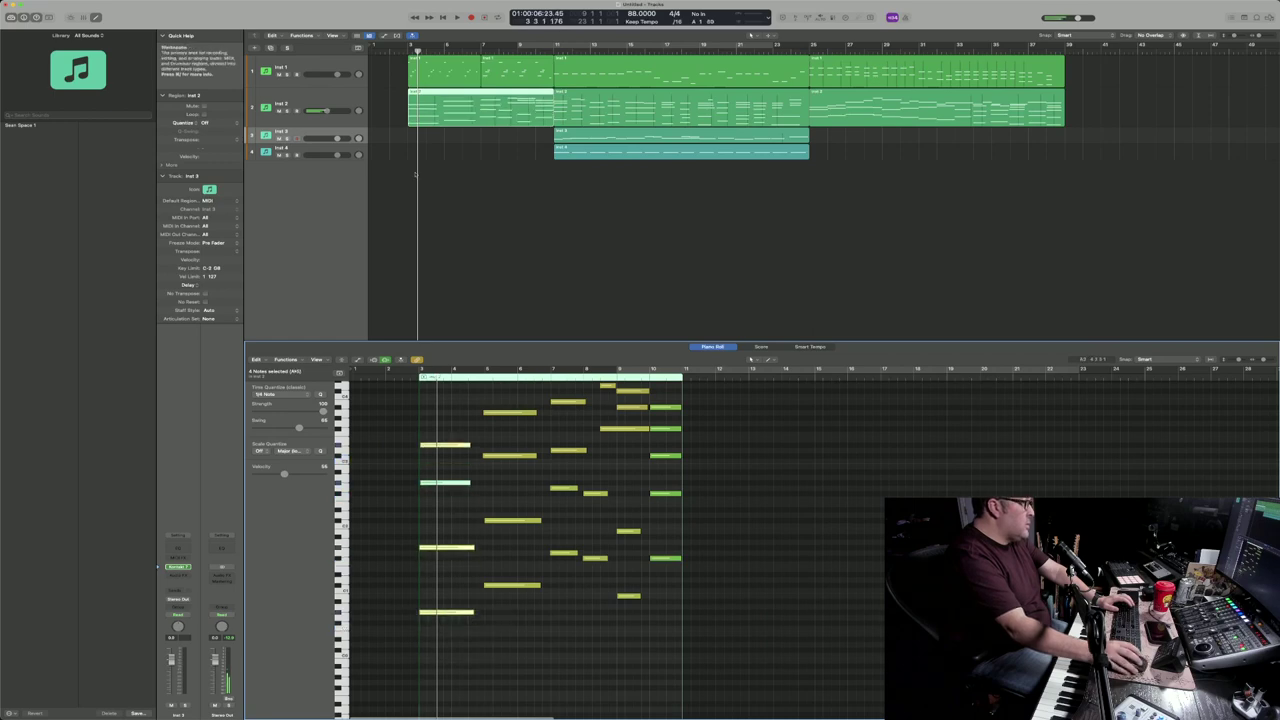
pyautogui.click(400, 47)
pyautogui.press('space')
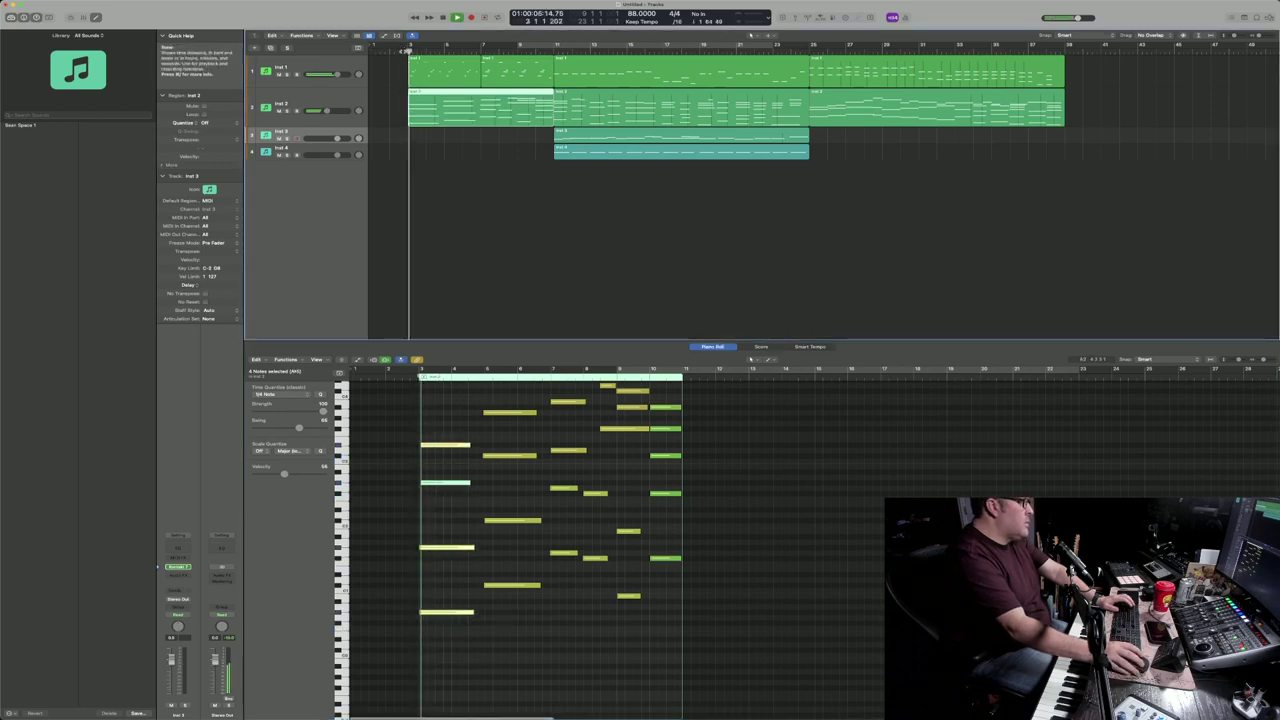
pyautogui.press('space')
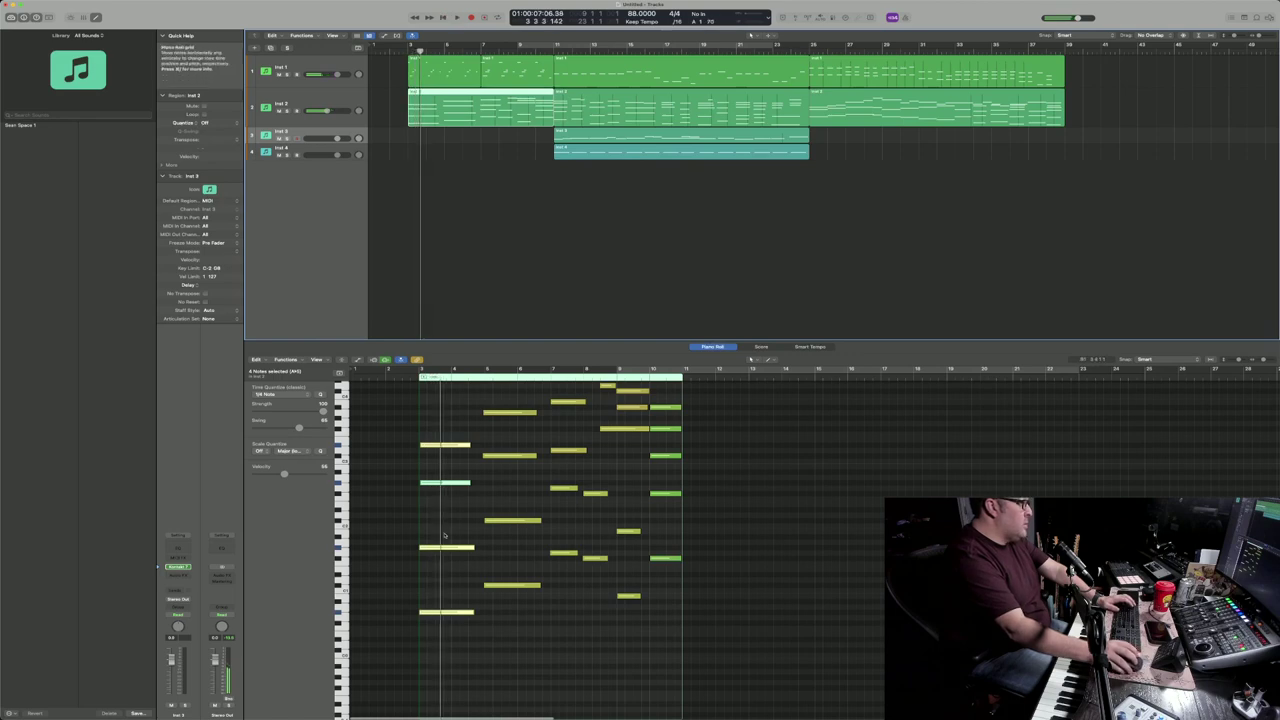
# Step: Lower the opening Inst 2 chord one more semitone, play it back, and return the playhead to bar 1
pyautogui.moveTo(459, 617); pyautogui.dragTo(459, 623)
pyautogui.click(401, 47)
pyautogui.press('space')
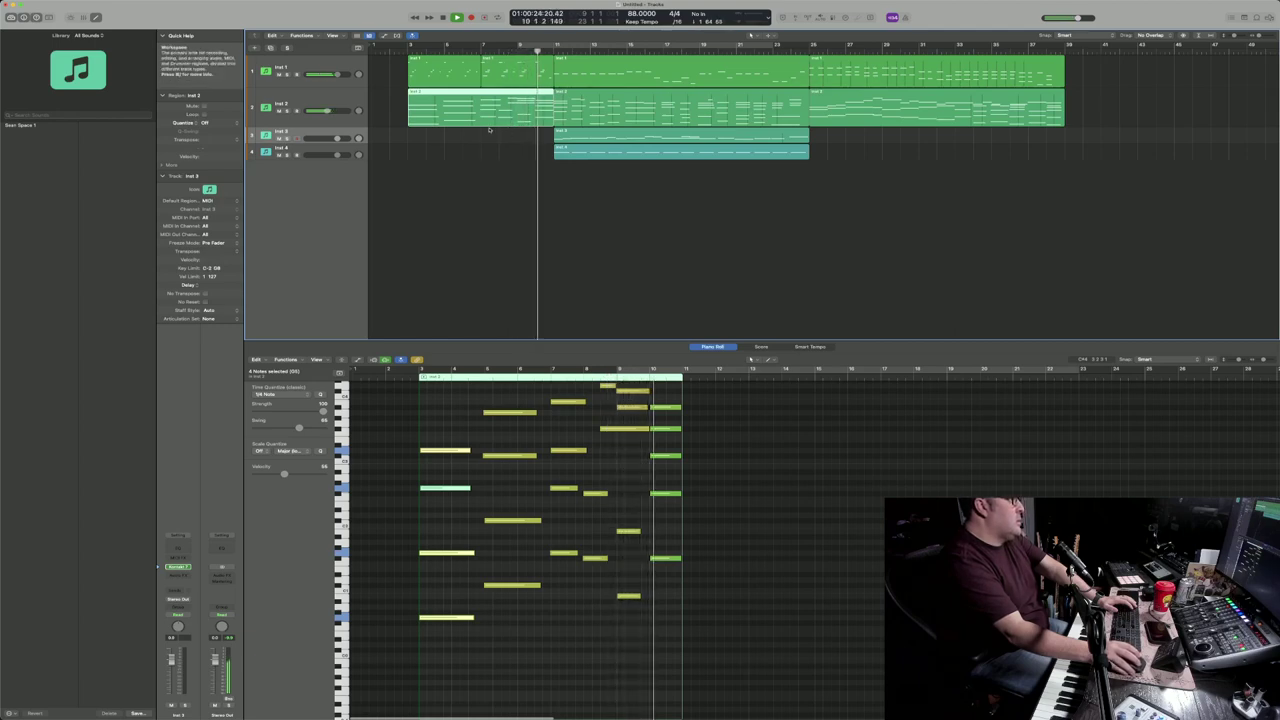
pyautogui.click(394, 52)
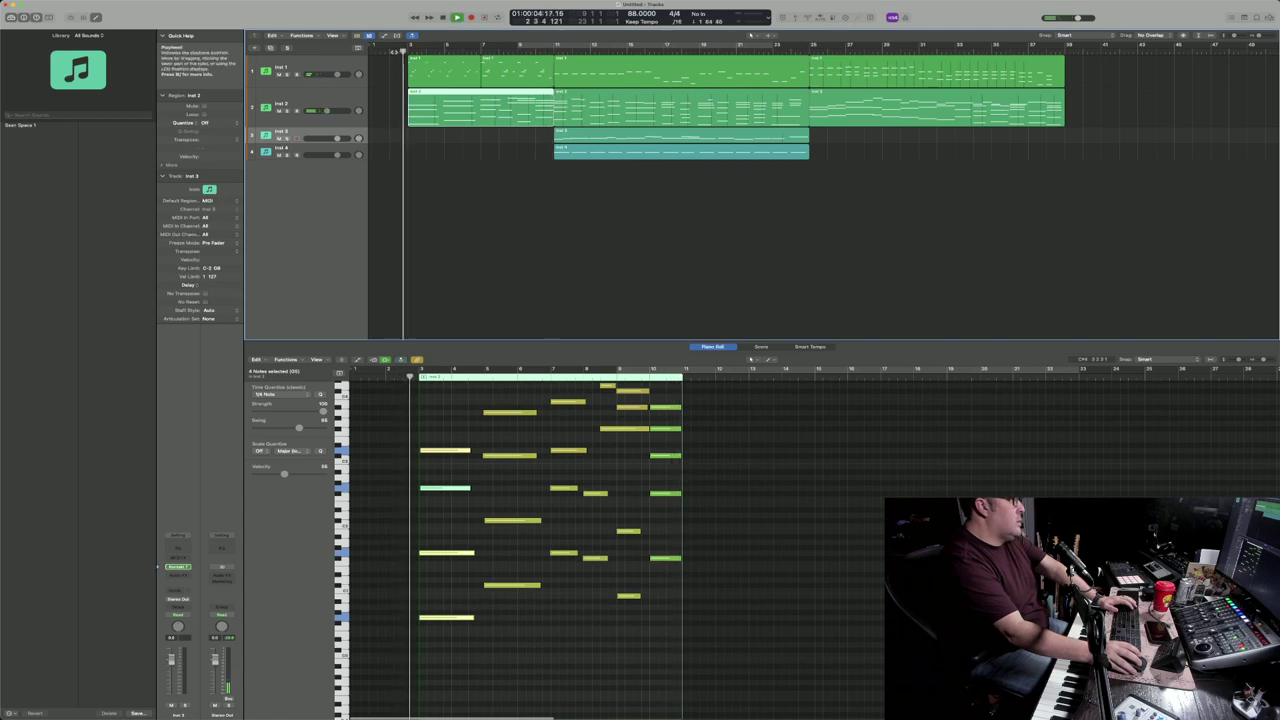
pyautogui.press('space')
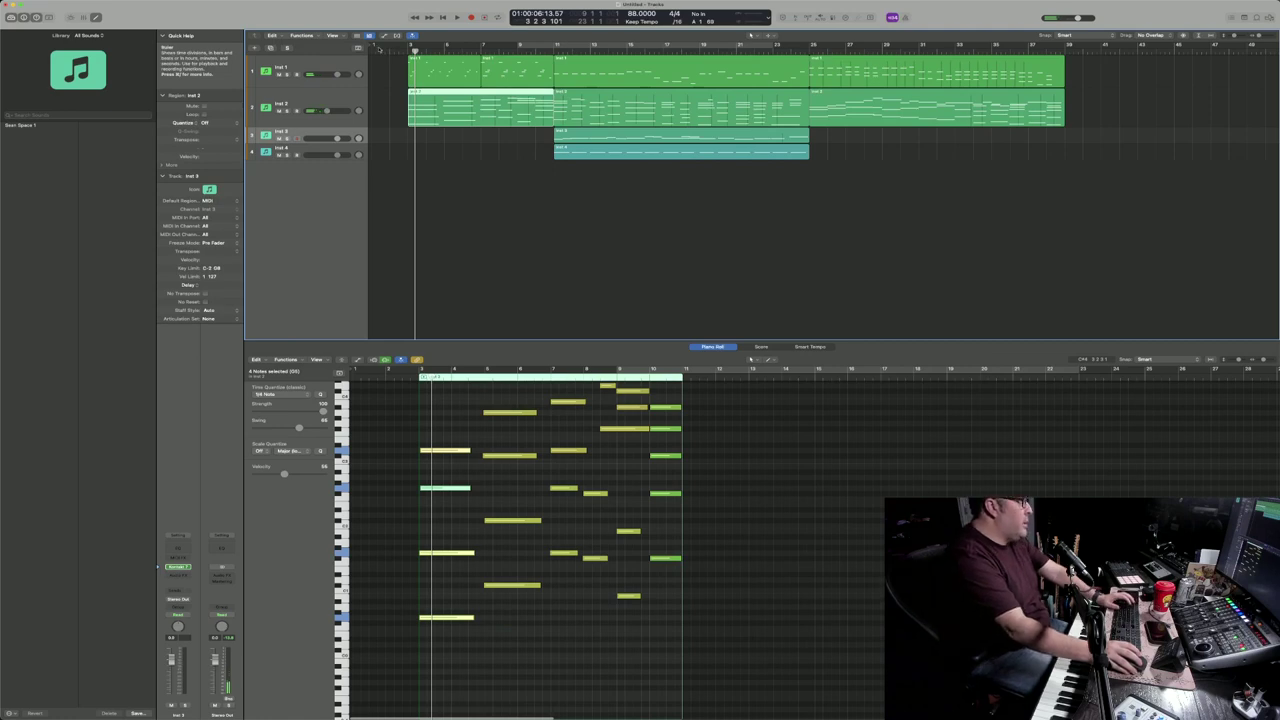
pyautogui.press('Return')
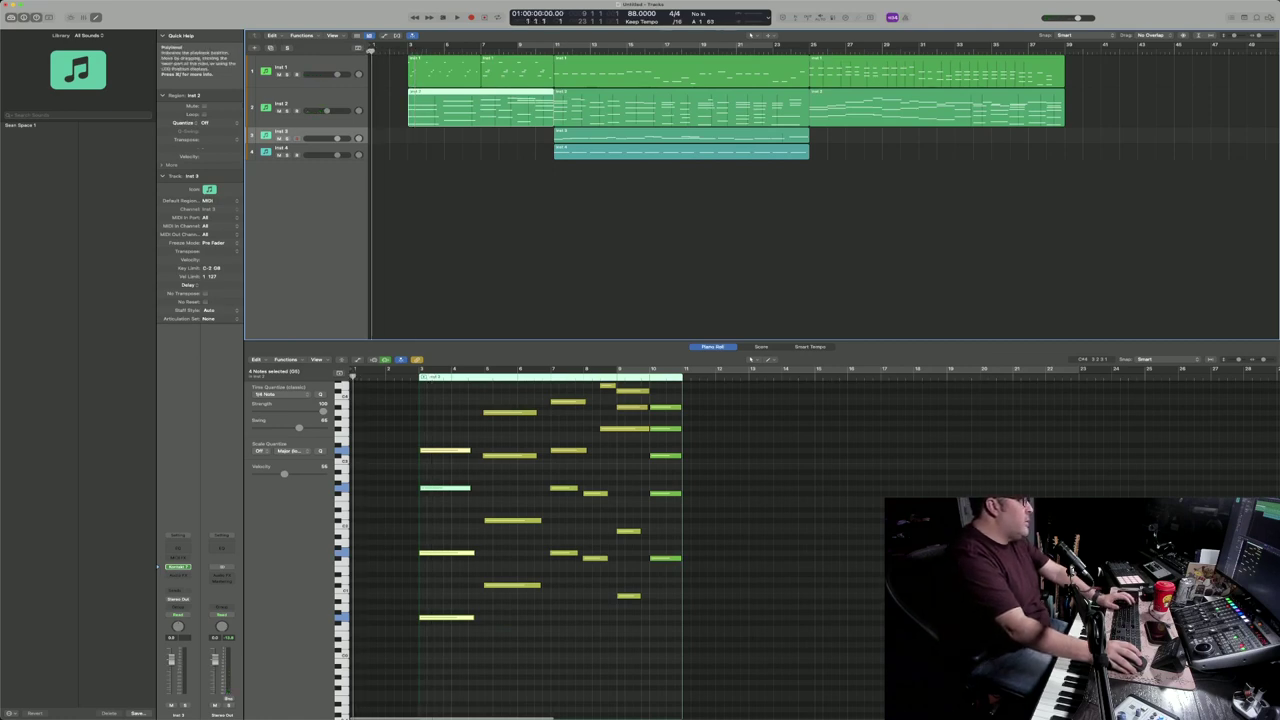
# Step: Create an empty two-bar MIDI region at bar 1 on Inst 3 and open the track's Kontakt 7 choir instrument
pyautogui.rightClick(387, 130)
pyautogui.click(412, 134)
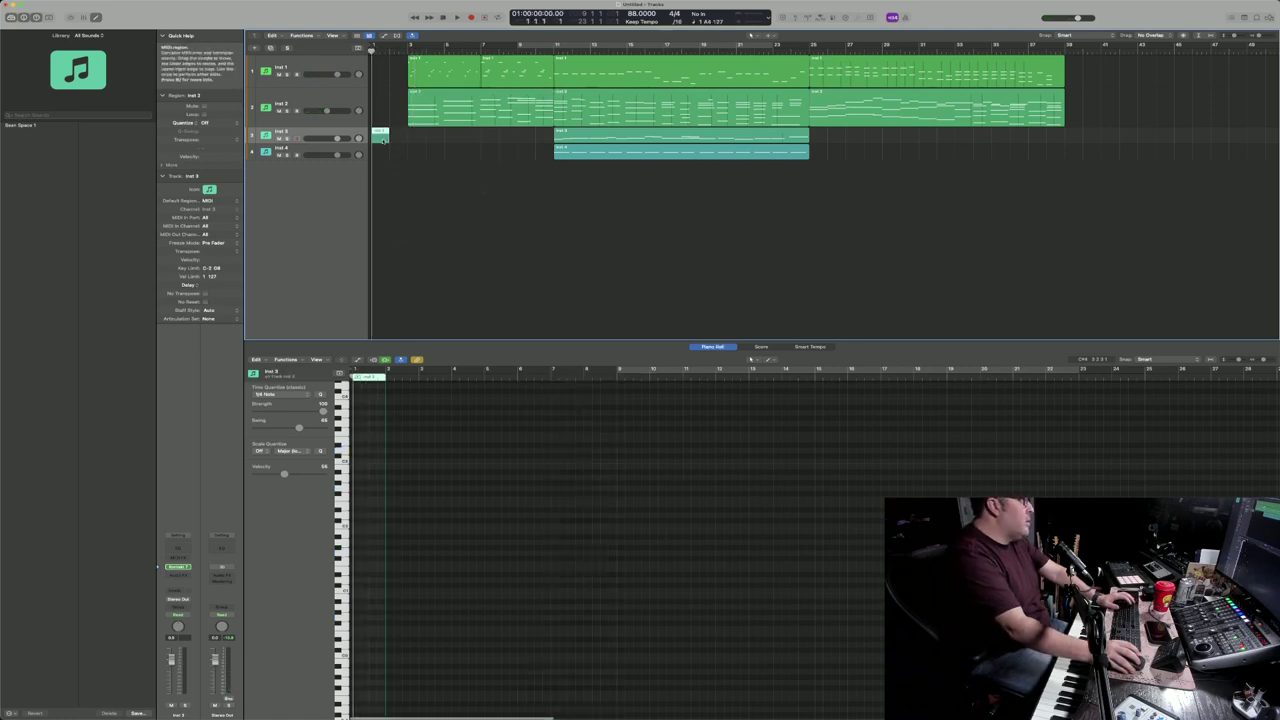
pyautogui.moveTo(392, 138); pyautogui.dragTo(407, 139)
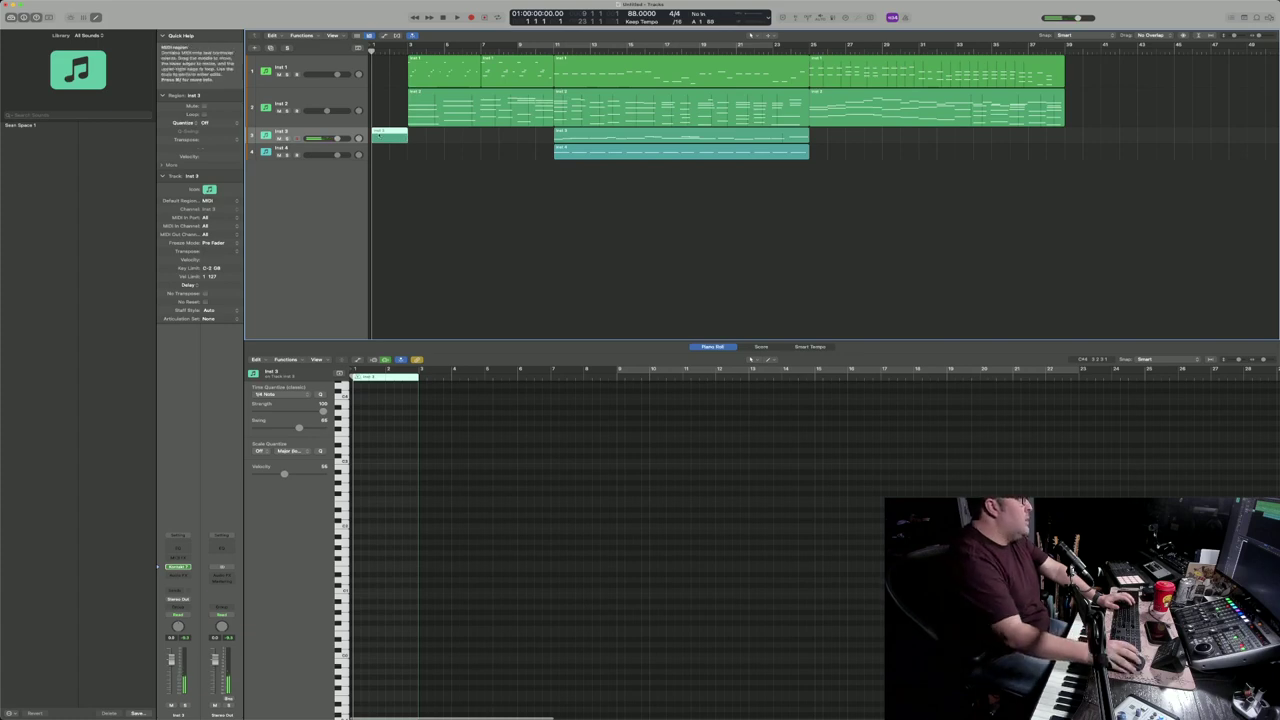
pyautogui.press('x')
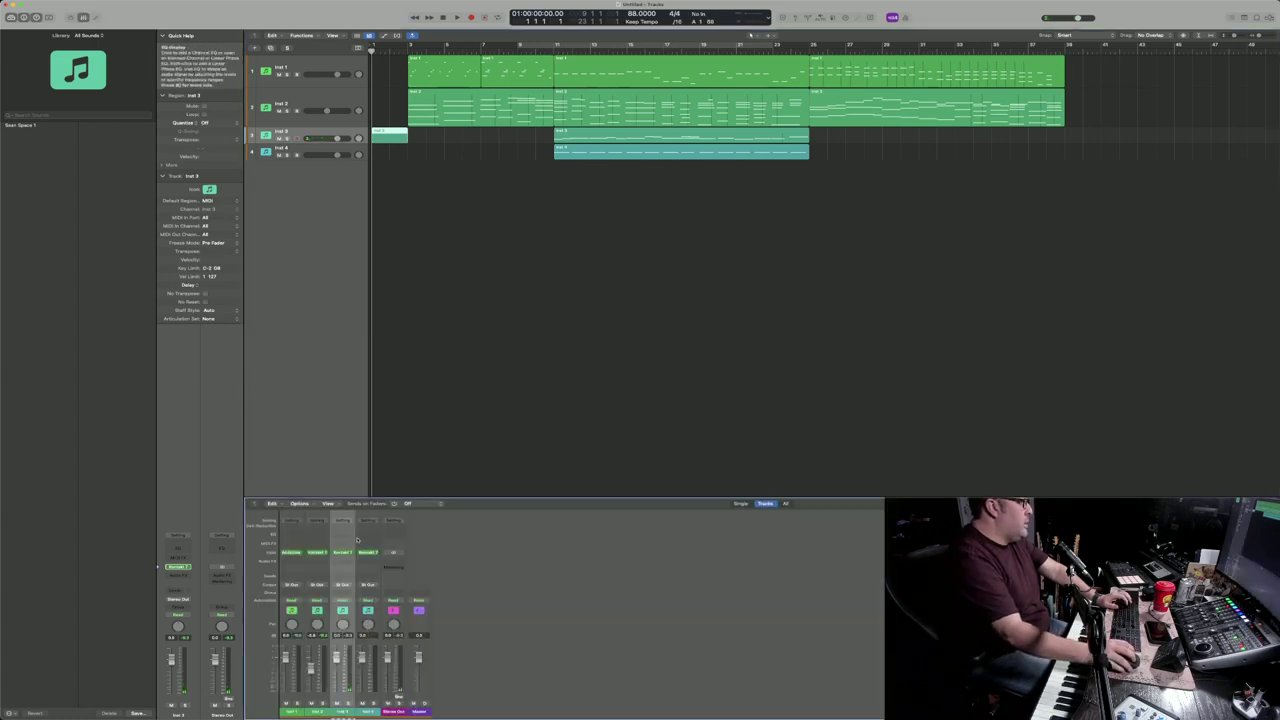
pyautogui.click(343, 552)
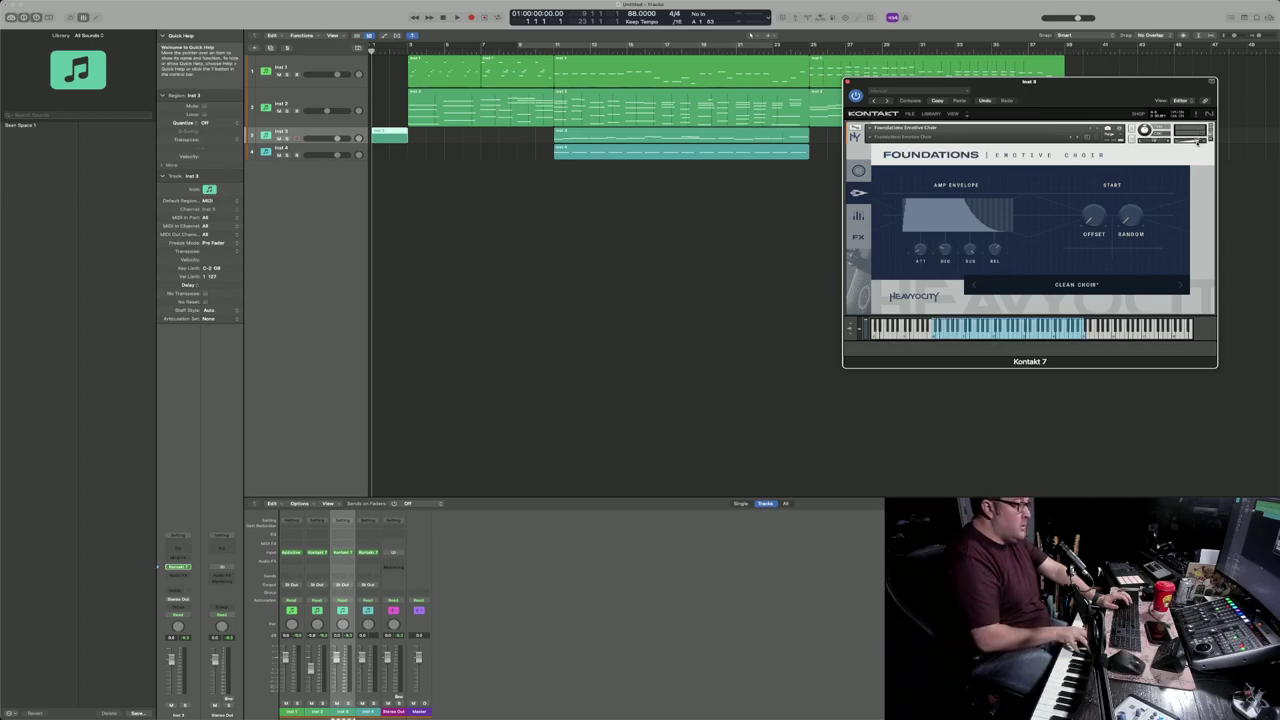
# Step: Try two recording takes of a choir intro on Inst 3 from bar 1
pyautogui.press('r')
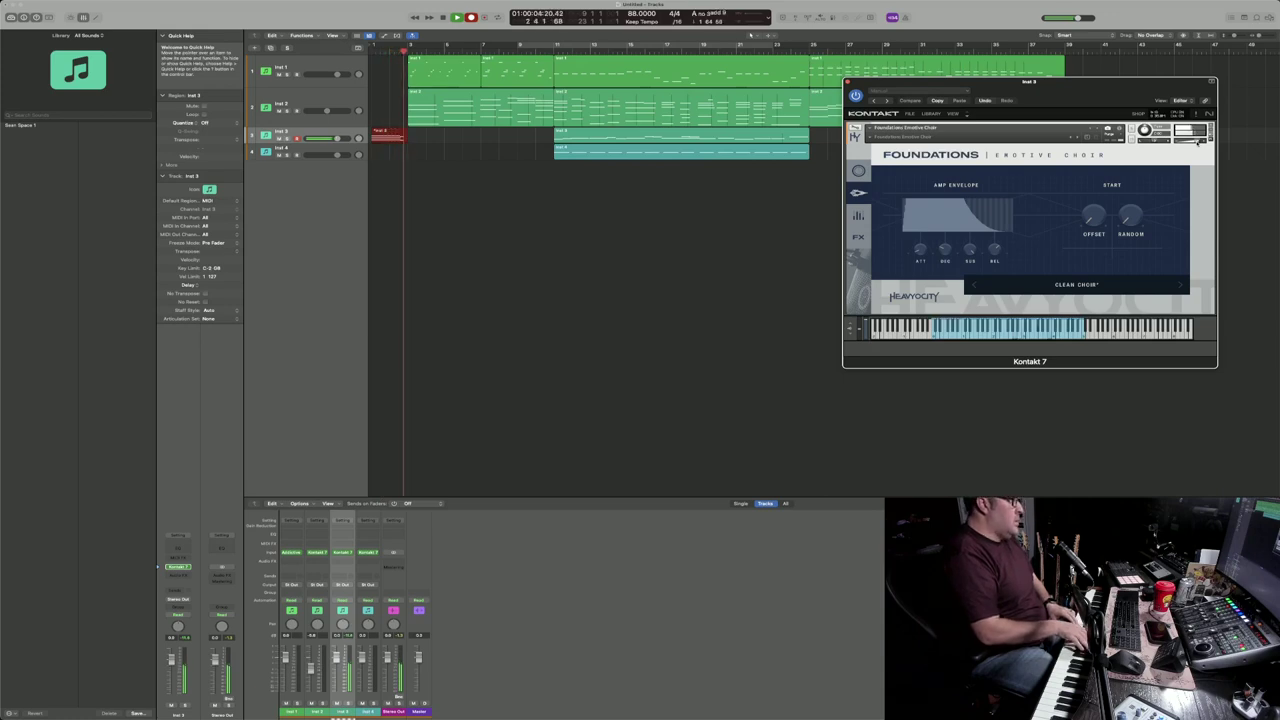
pyautogui.press('space')
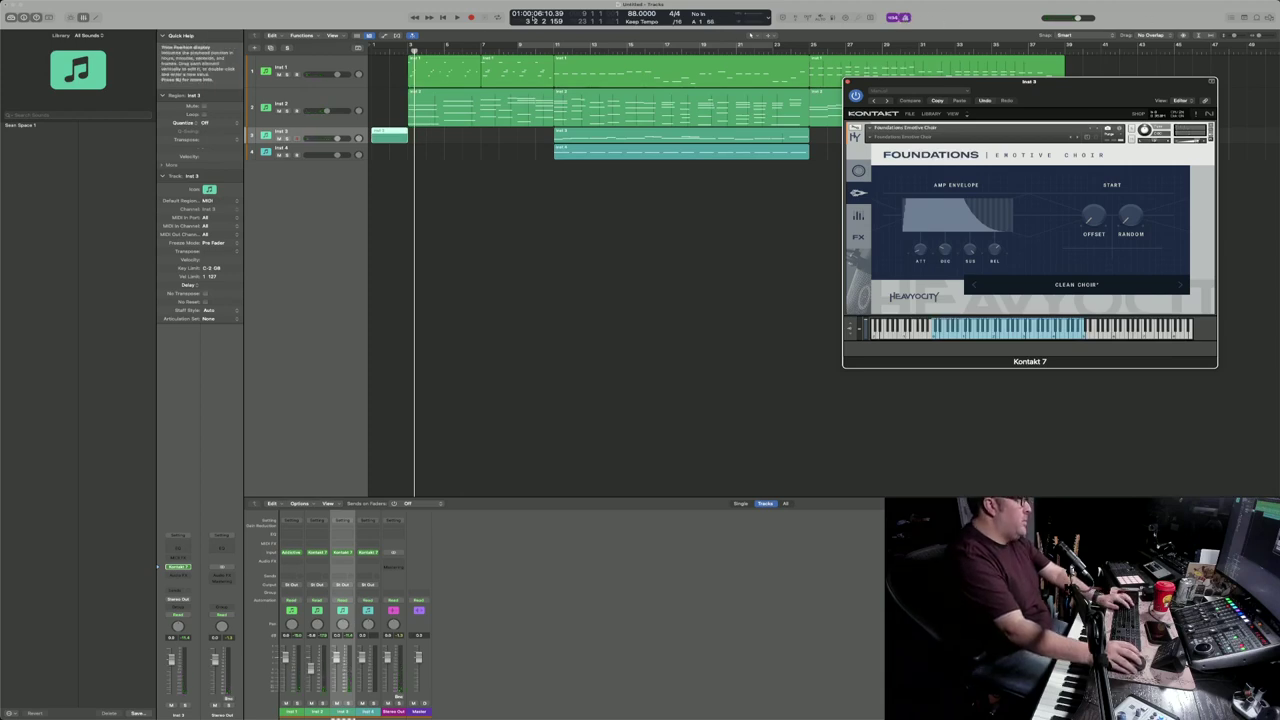
pyautogui.press('Return')
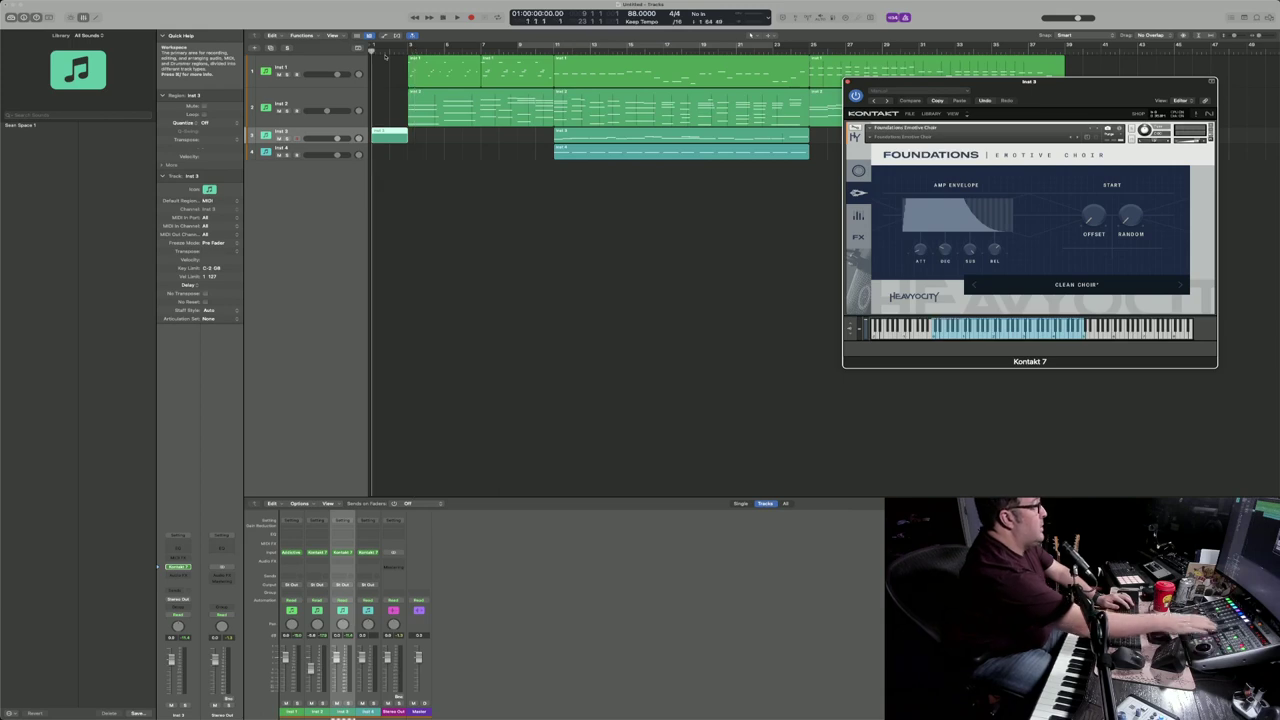
pyautogui.press('r')
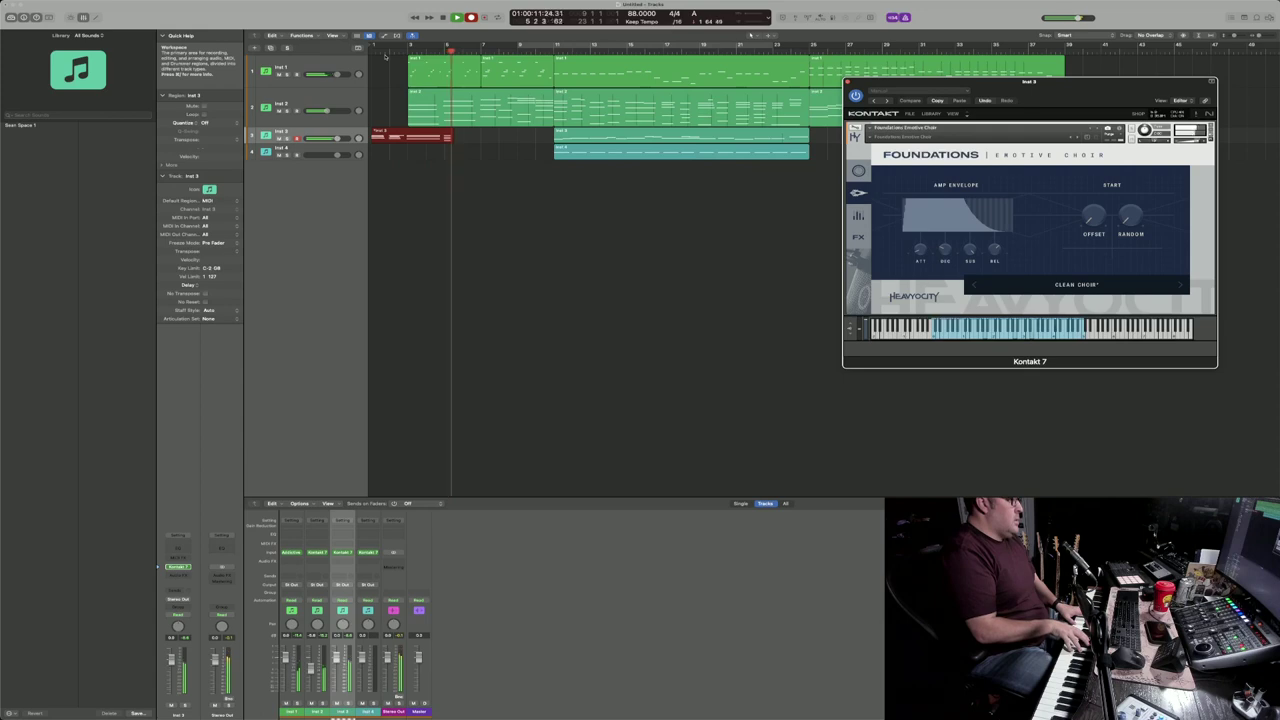
pyautogui.press('space')
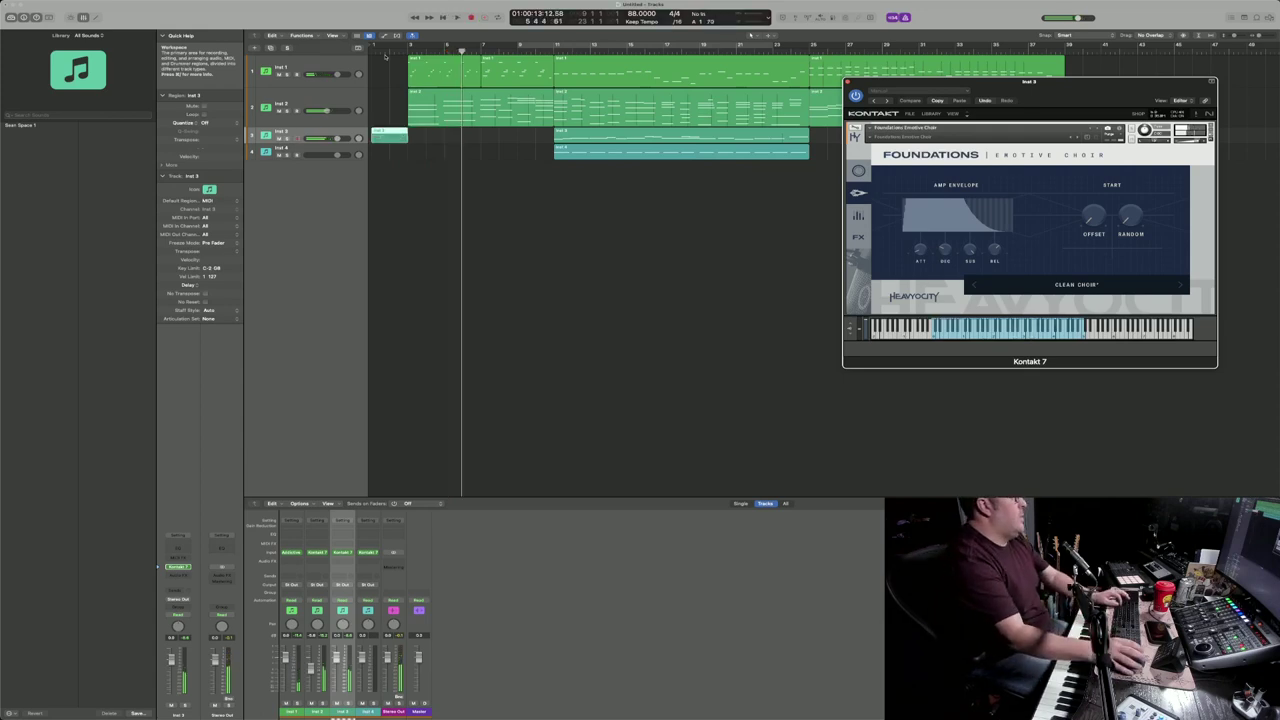
# Step: Record the choir part on Inst 3 from bar 1 up to bar 11, and continue playback into the next section
pyautogui.click(370, 50)
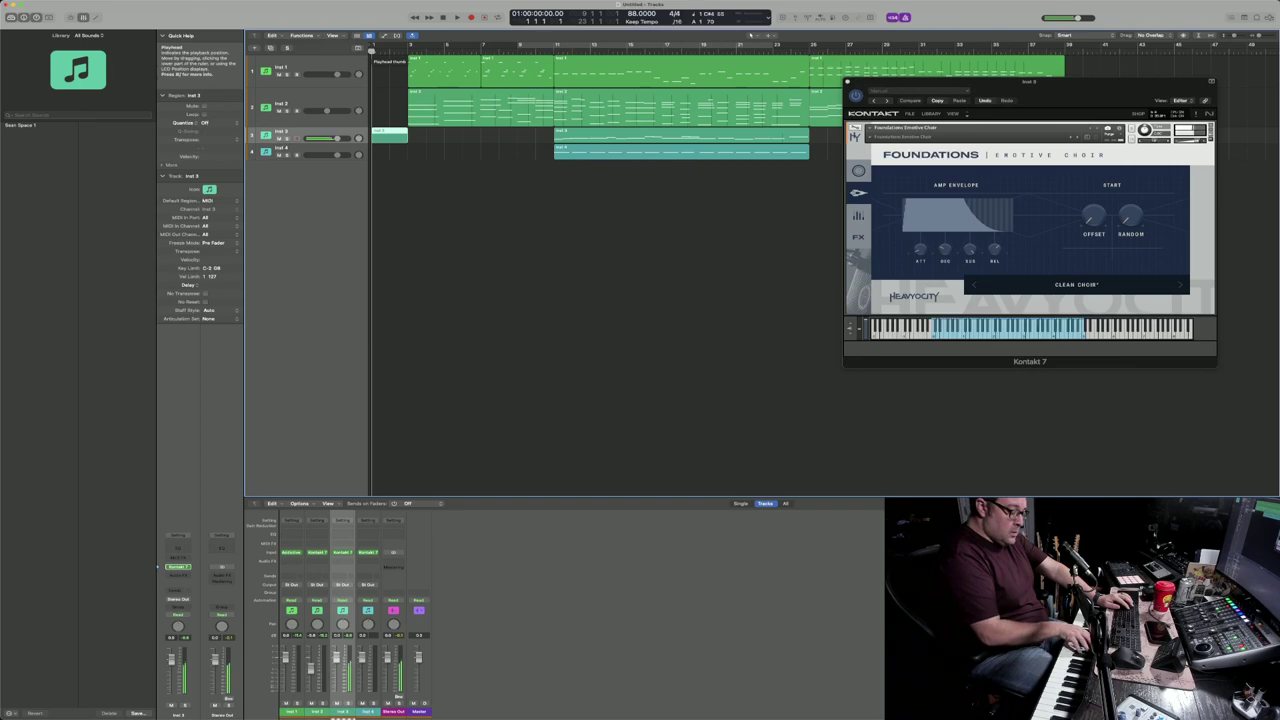
pyautogui.press('r')
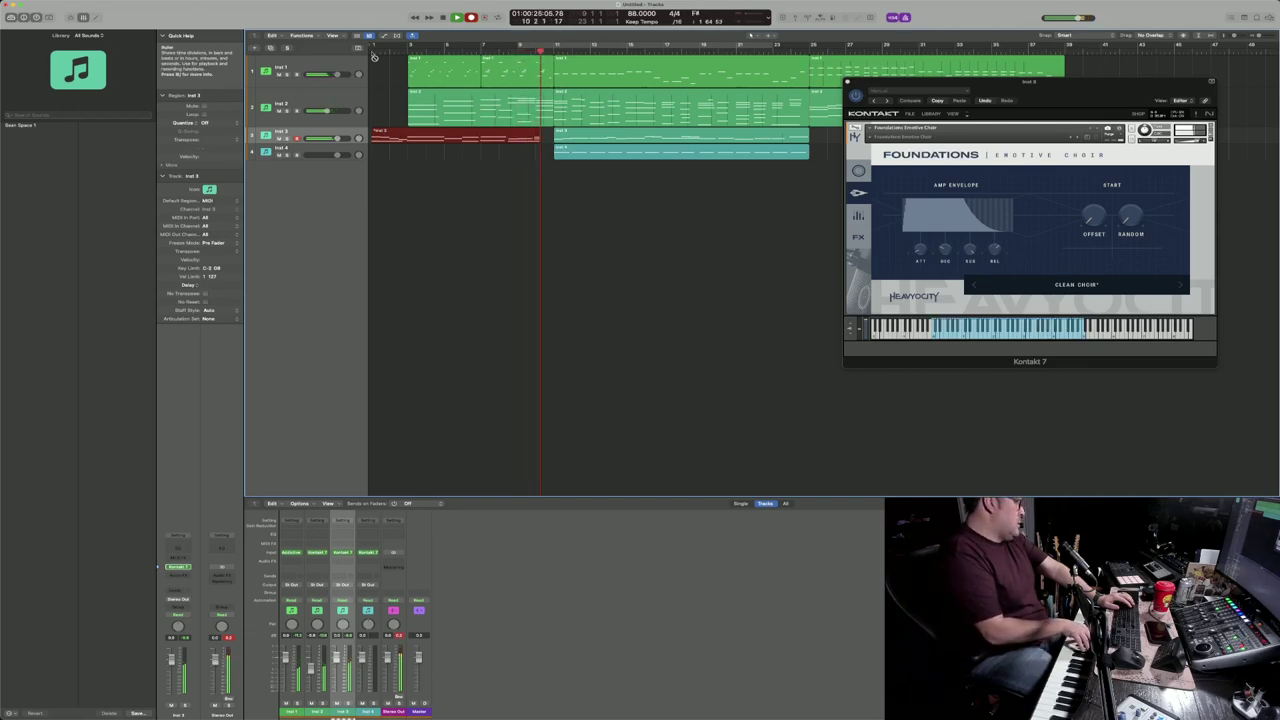
pyautogui.press('space')
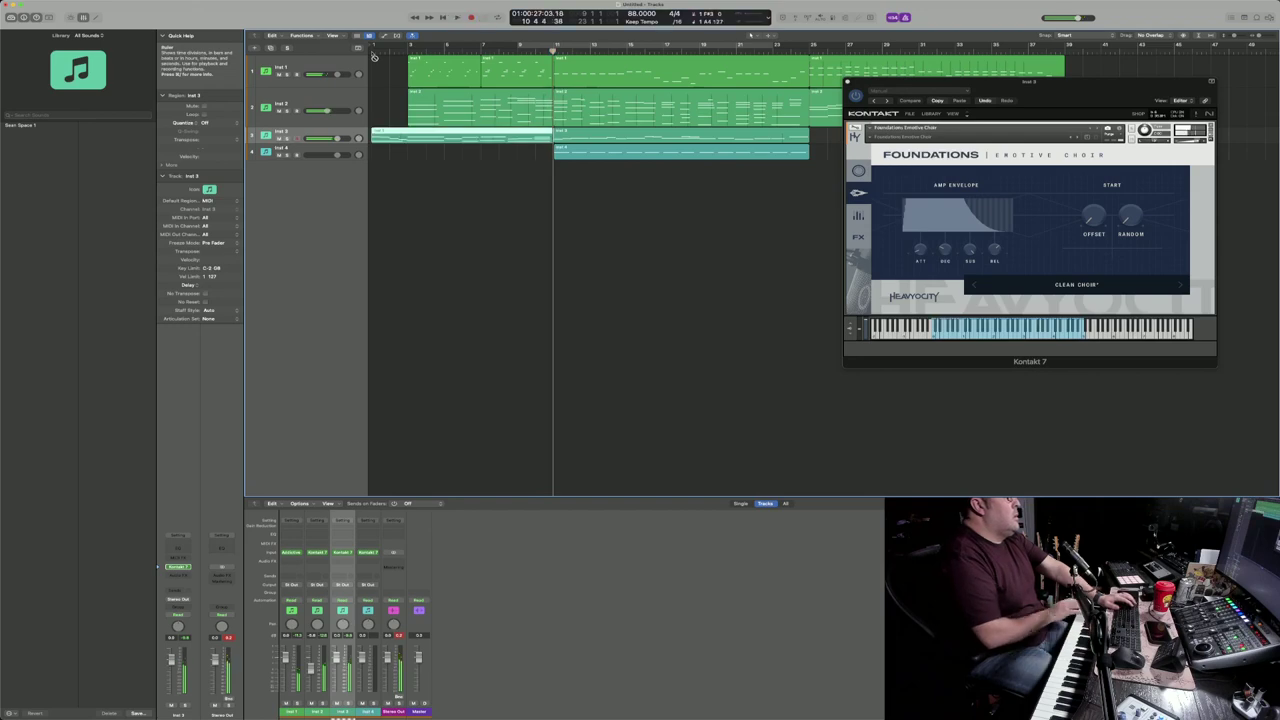
pyautogui.press('space')
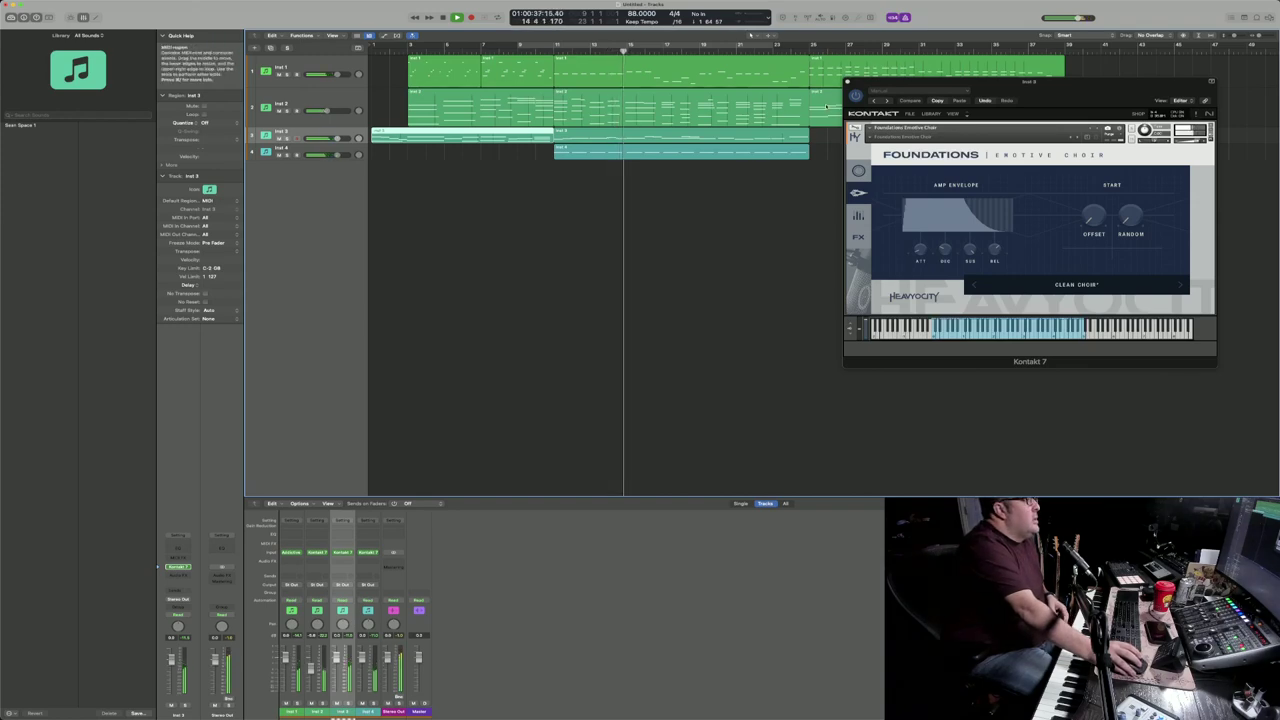
# Step: Open the Inst 3 region starting at bar 11 for note editing and move its second bar 18 note slightly later
pyautogui.doubleClick(622, 138)
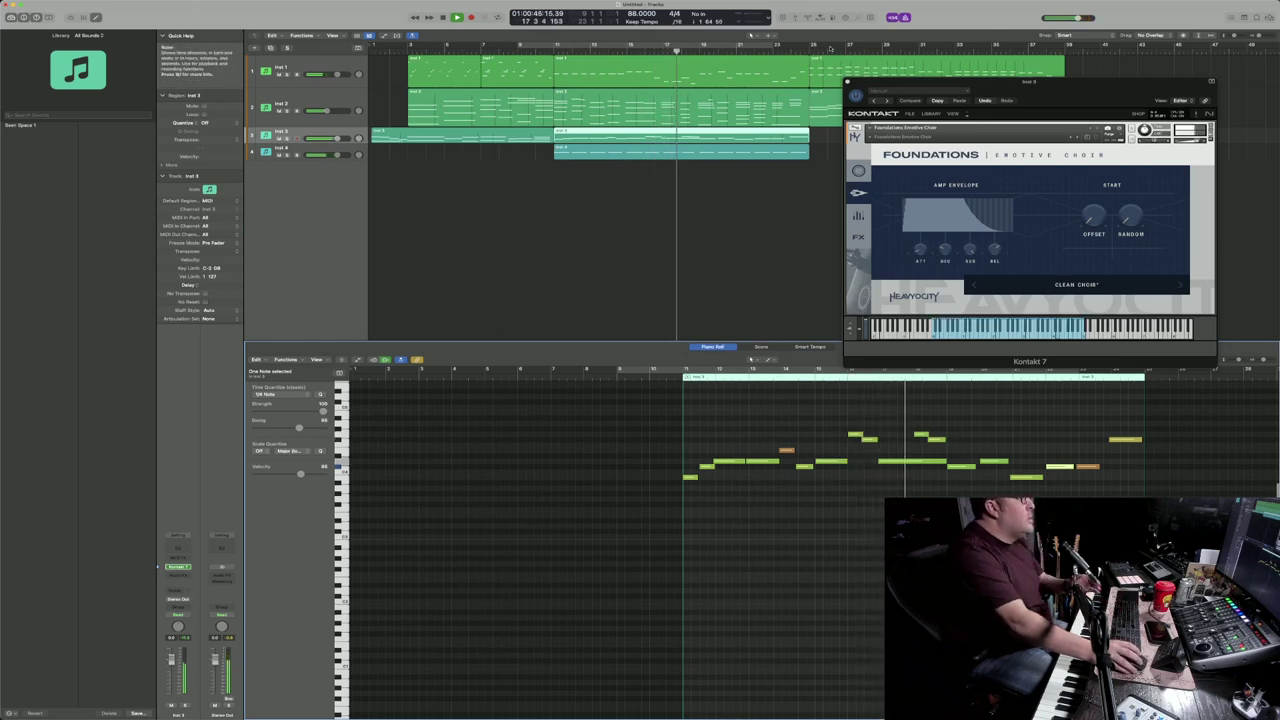
pyautogui.click(936, 440)
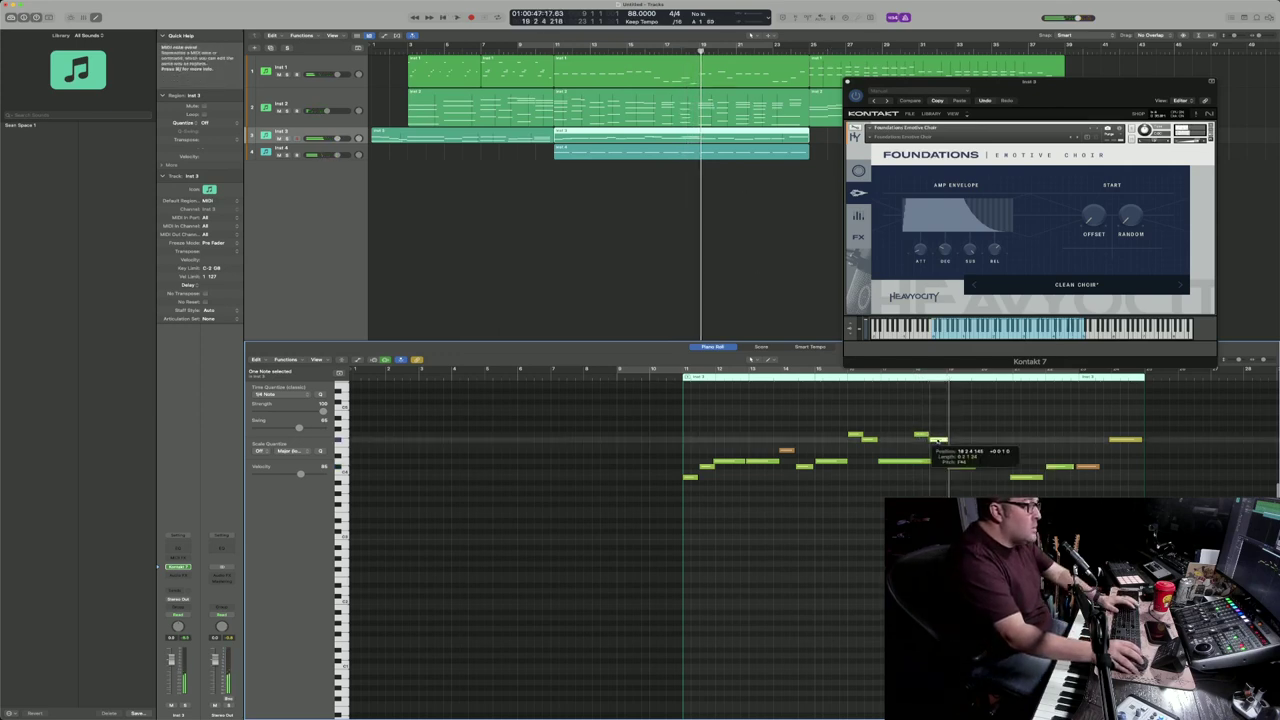
pyautogui.press(',')
pyautogui.press(',')
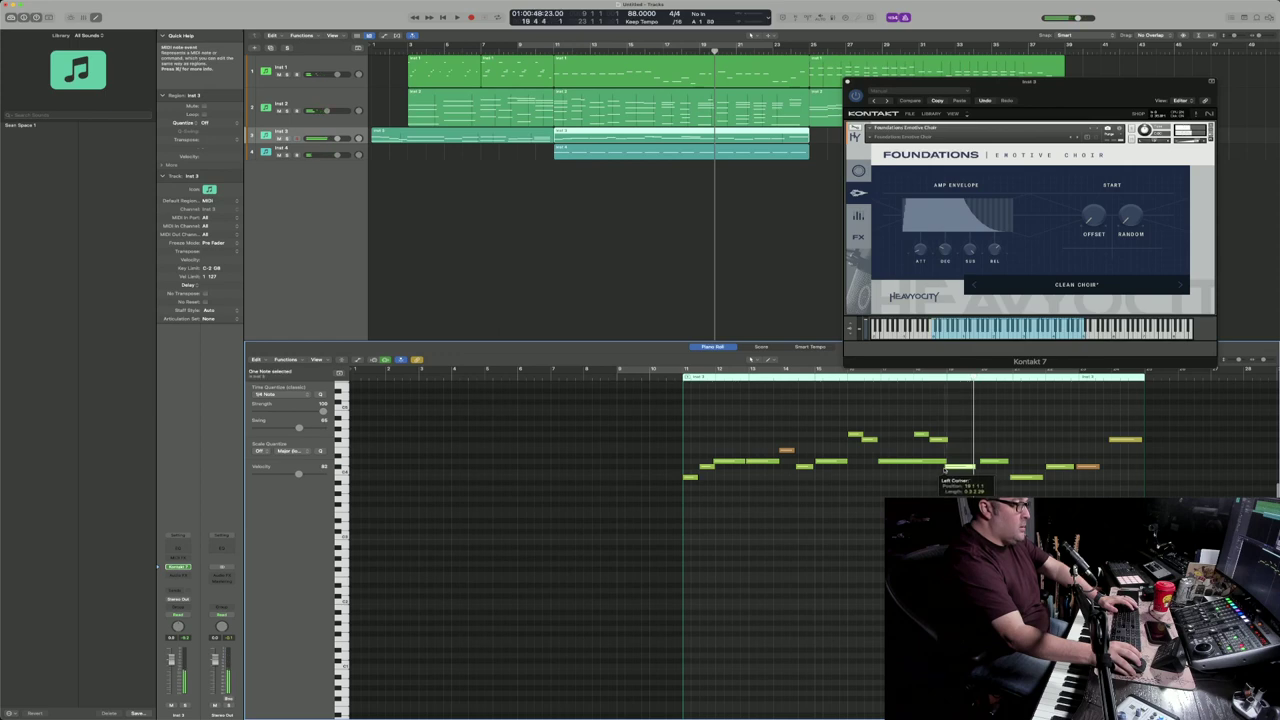
# Step: Extend the bar 19 note in the Inst 3 region so it starts slightly earlier, and resume playback from bar 21
pyautogui.doubleClick(901, 378)
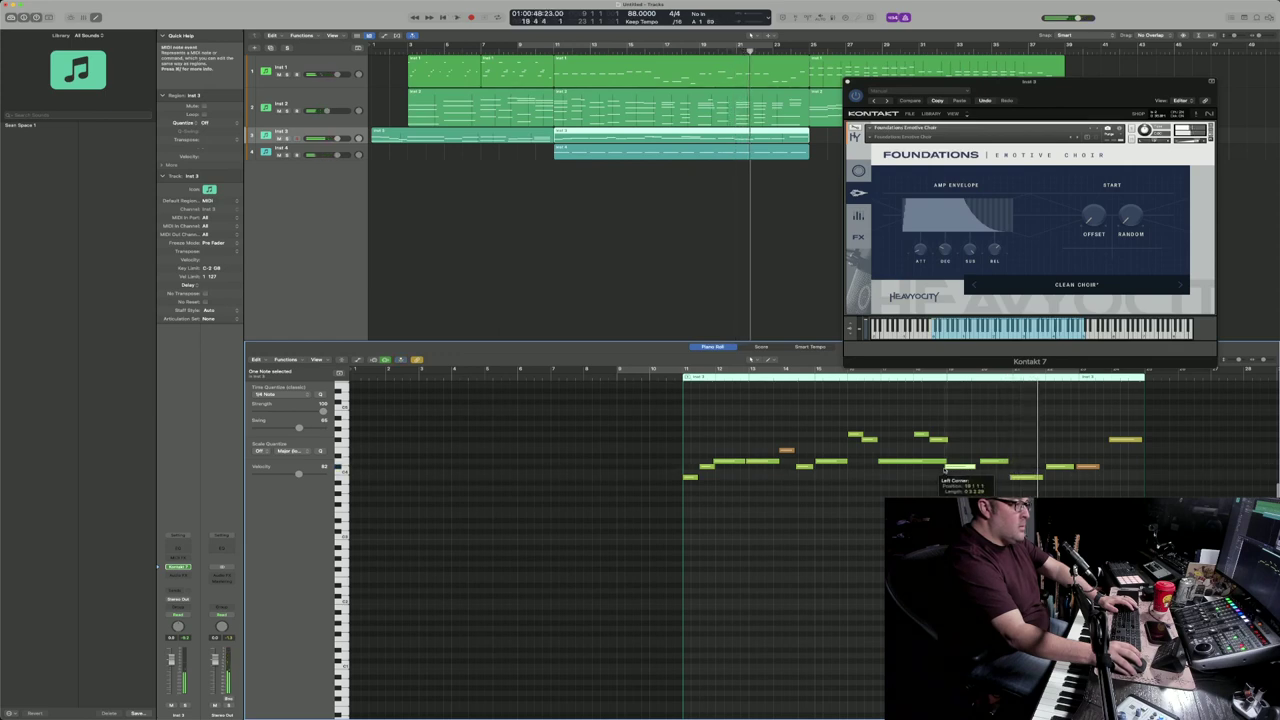
pyautogui.click(943, 473)
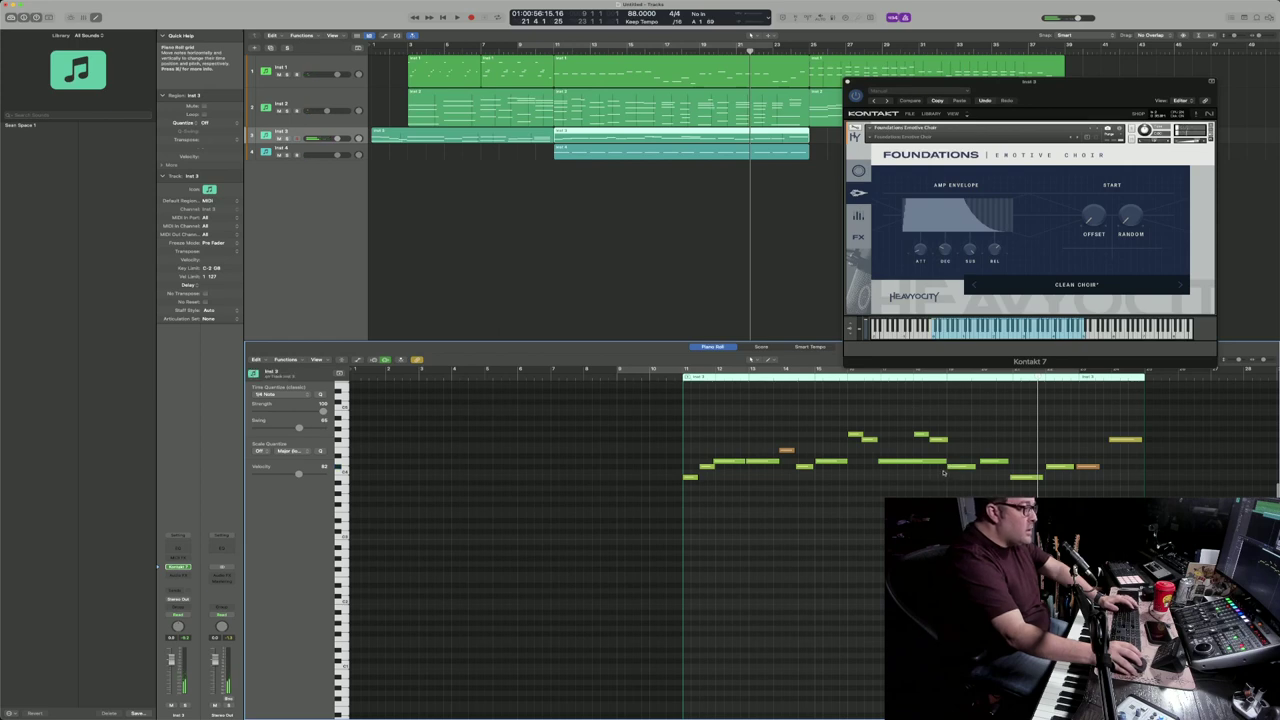
pyautogui.moveTo(943, 470); pyautogui.dragTo(942, 470)
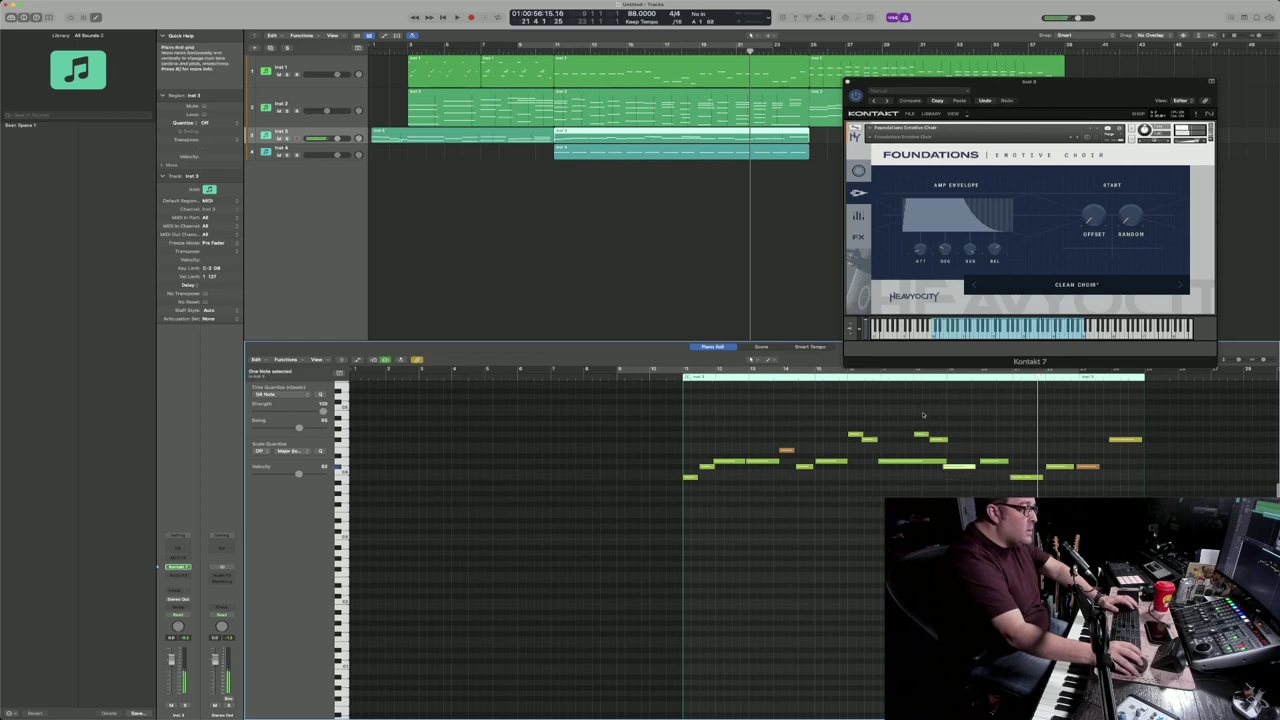
pyautogui.click(907, 377)
pyautogui.press('space')
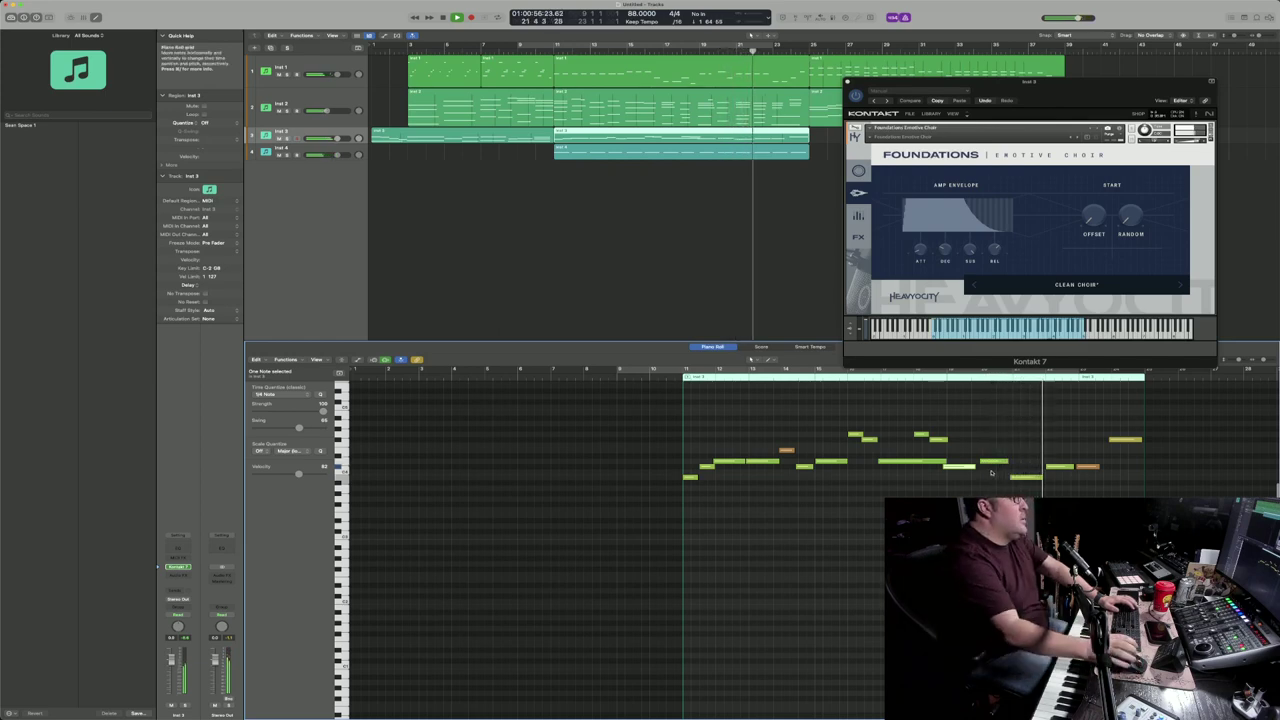
# Step: Close the Kontakt 7 window and show the last Inst 2 region, starting at bar 25, in the note editor
pyautogui.moveTo(1000, 89); pyautogui.dragTo(637, 160)
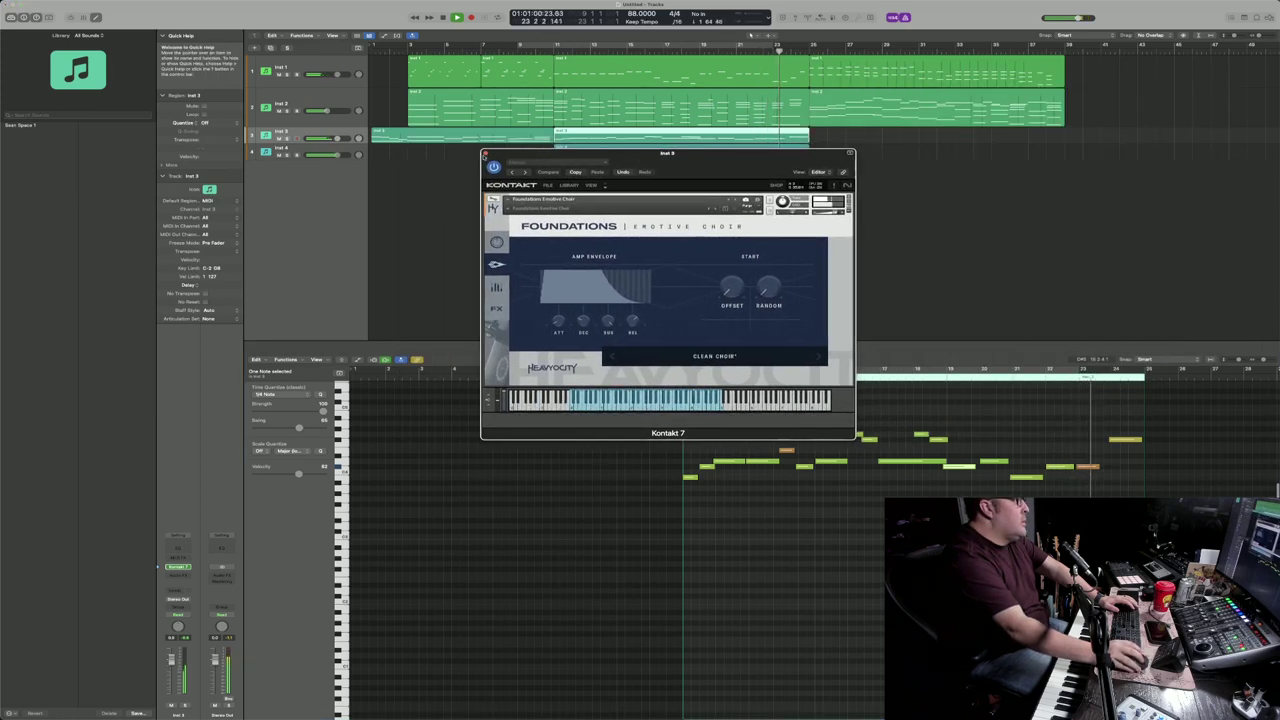
pyautogui.click(484, 154)
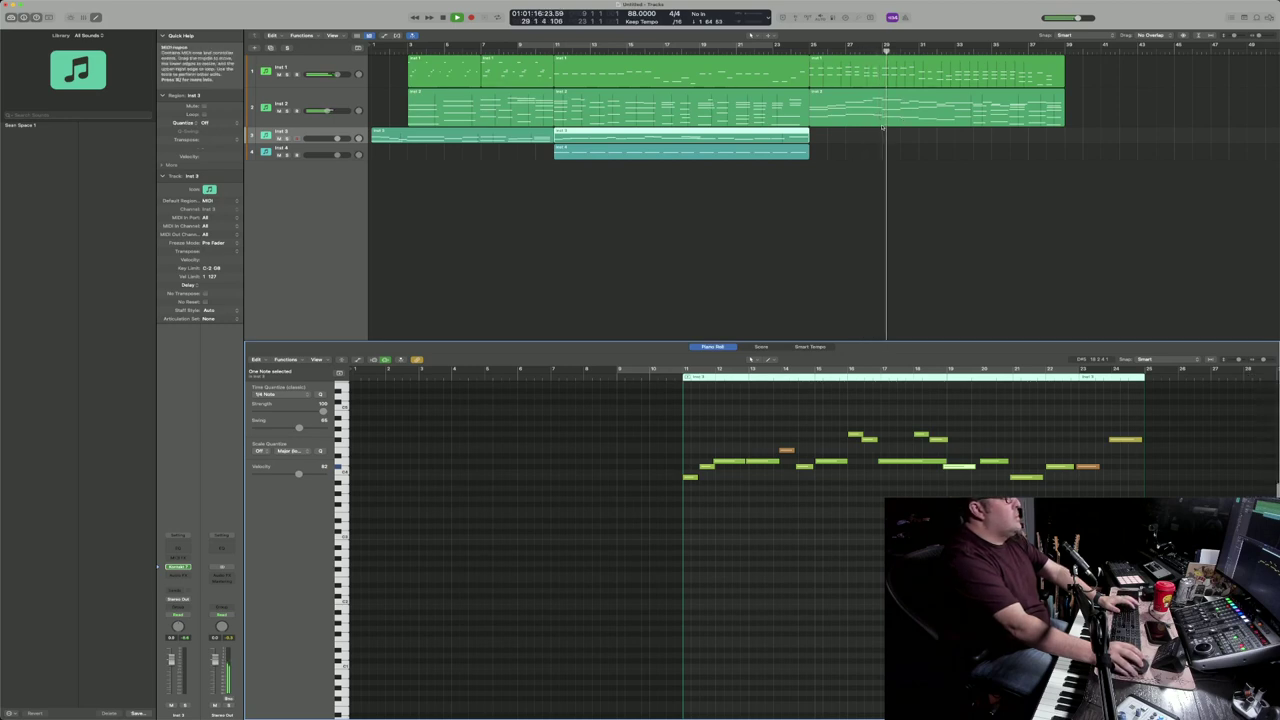
pyautogui.click(847, 124)
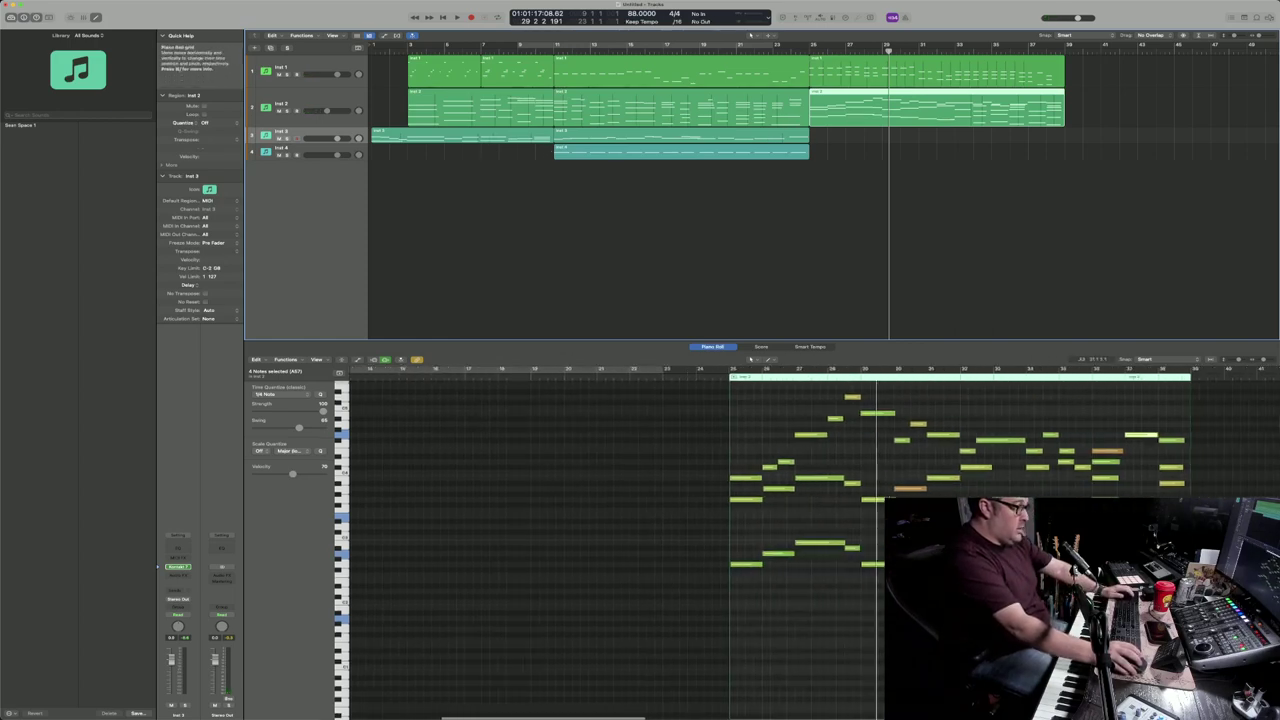
pyautogui.click(700, 706)
# Step: Try duplicating the lowest line of the last Inst 2 region in a lower register, play it back, and undo the copy
pyautogui.moveTo(705, 546); pyautogui.dragTo(827, 607)
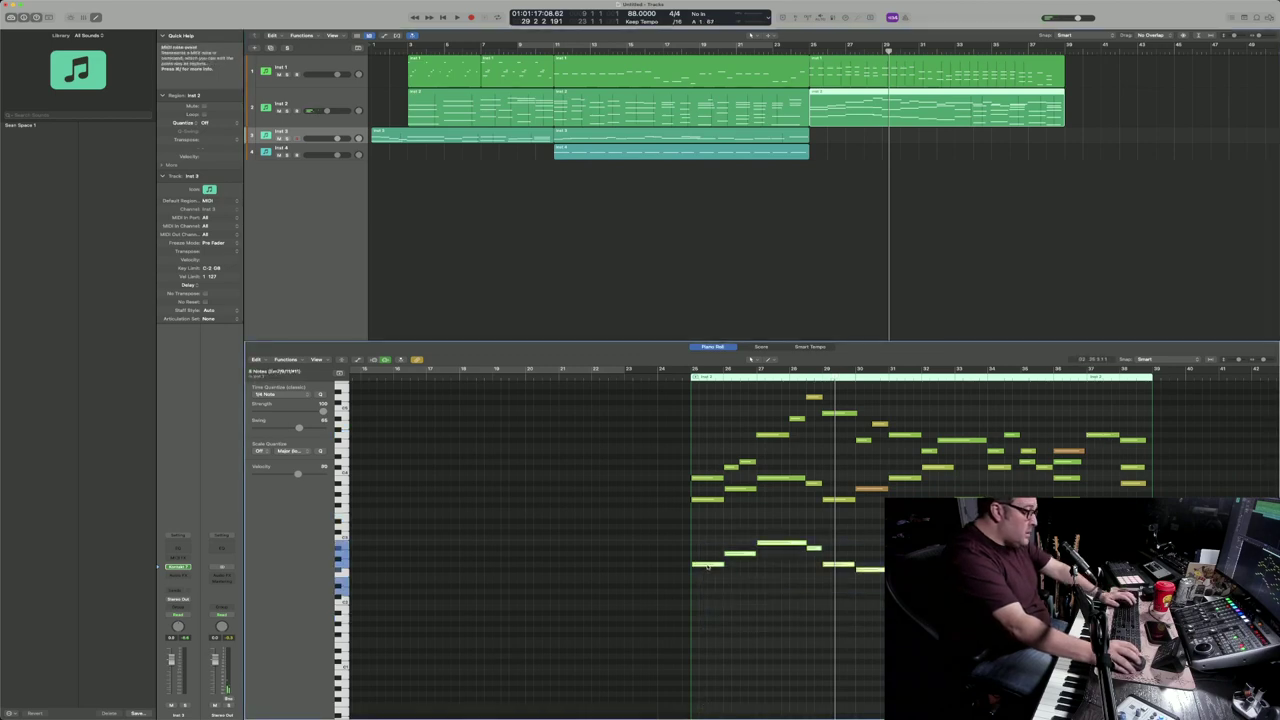
pyautogui.moveTo(708, 567)
pyautogui.mouseDown()
pyautogui.moveTo(706, 647)
pyautogui.moveTo(708, 570)
pyautogui.mouseUp()
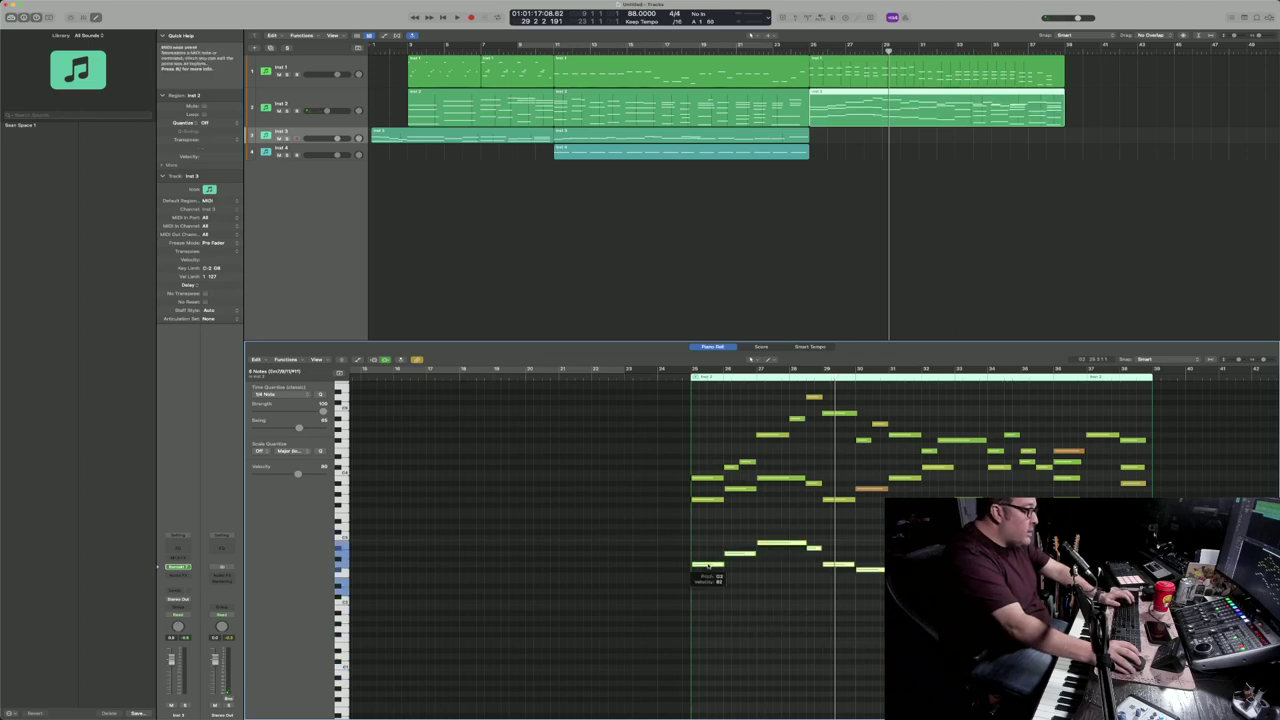
pyautogui.moveTo(708, 568); pyautogui.dragTo(708, 676)
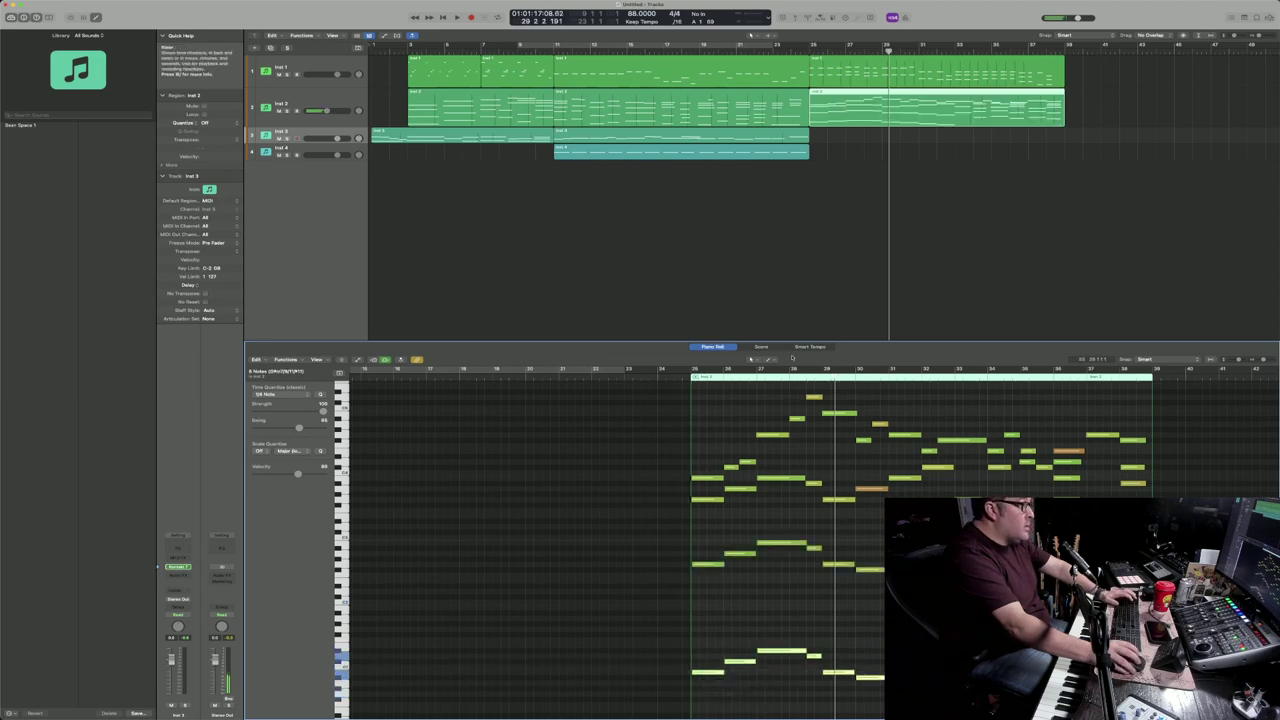
pyautogui.hotkey('shift', 'space')
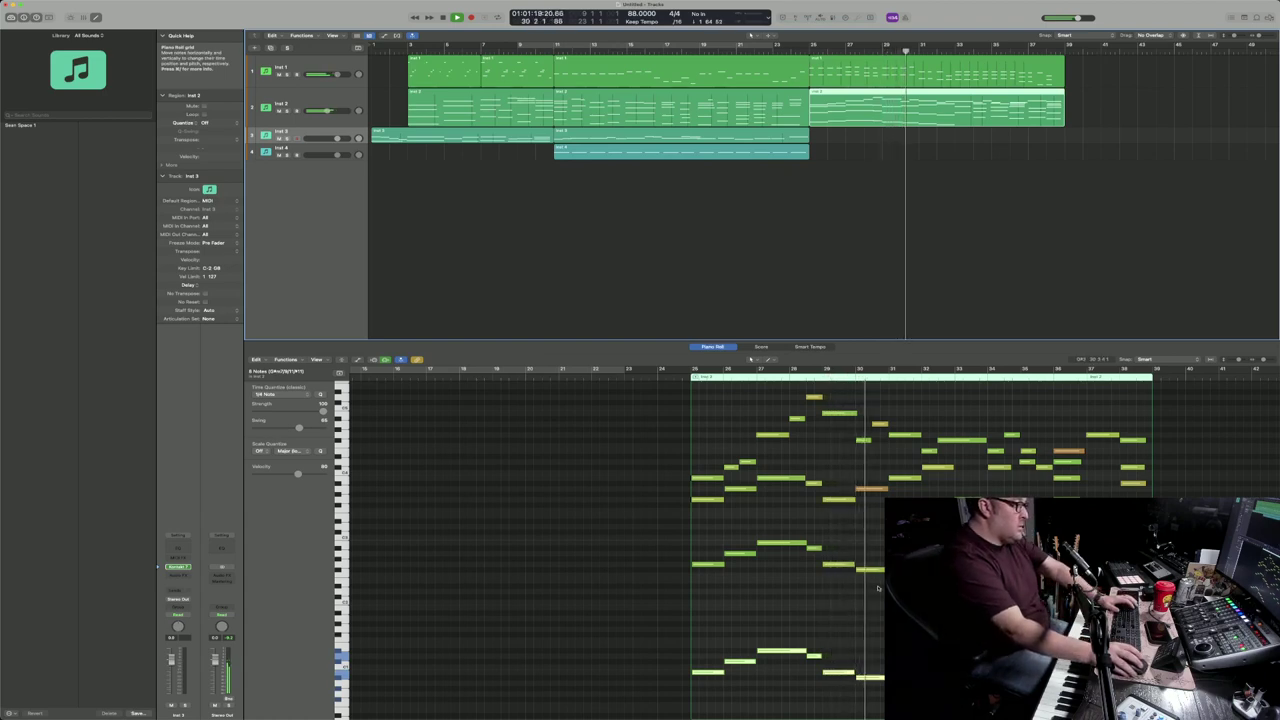
pyautogui.press('super+z')
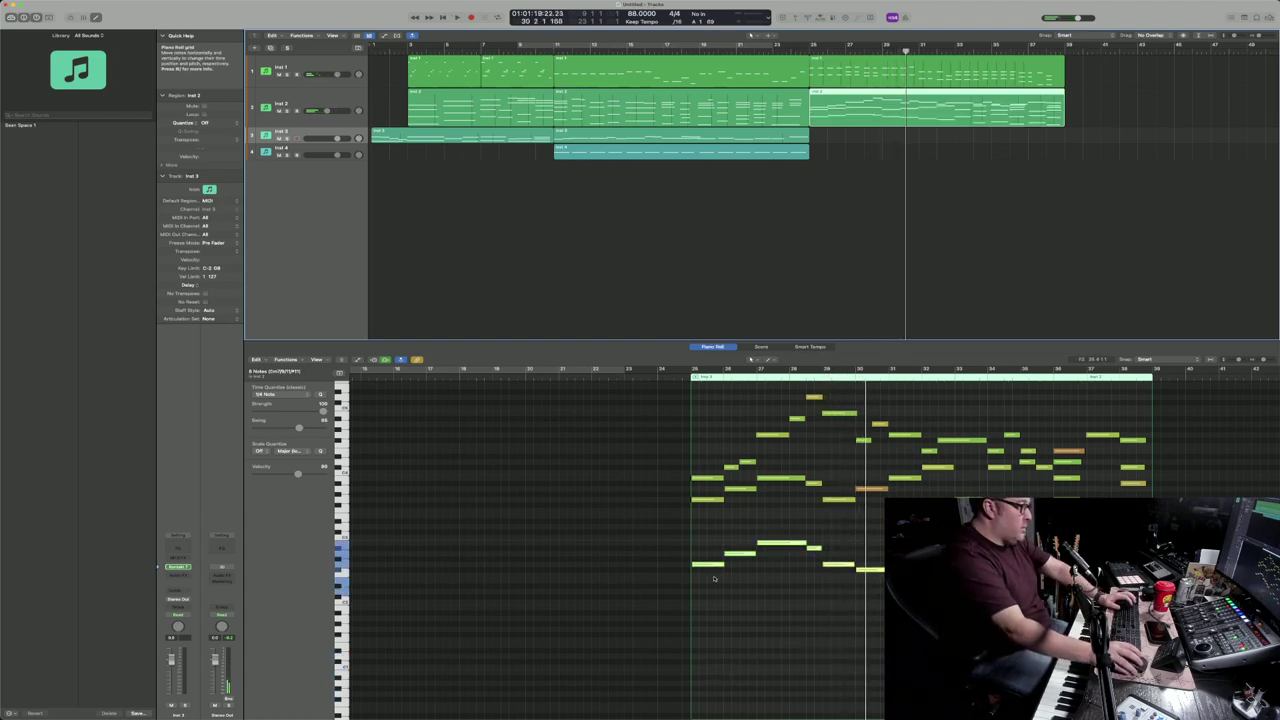
# Step: Lower the short bass note in bar 28 of the last Inst 2 region by four semitones and play on from bar 30
pyautogui.click(708, 566)
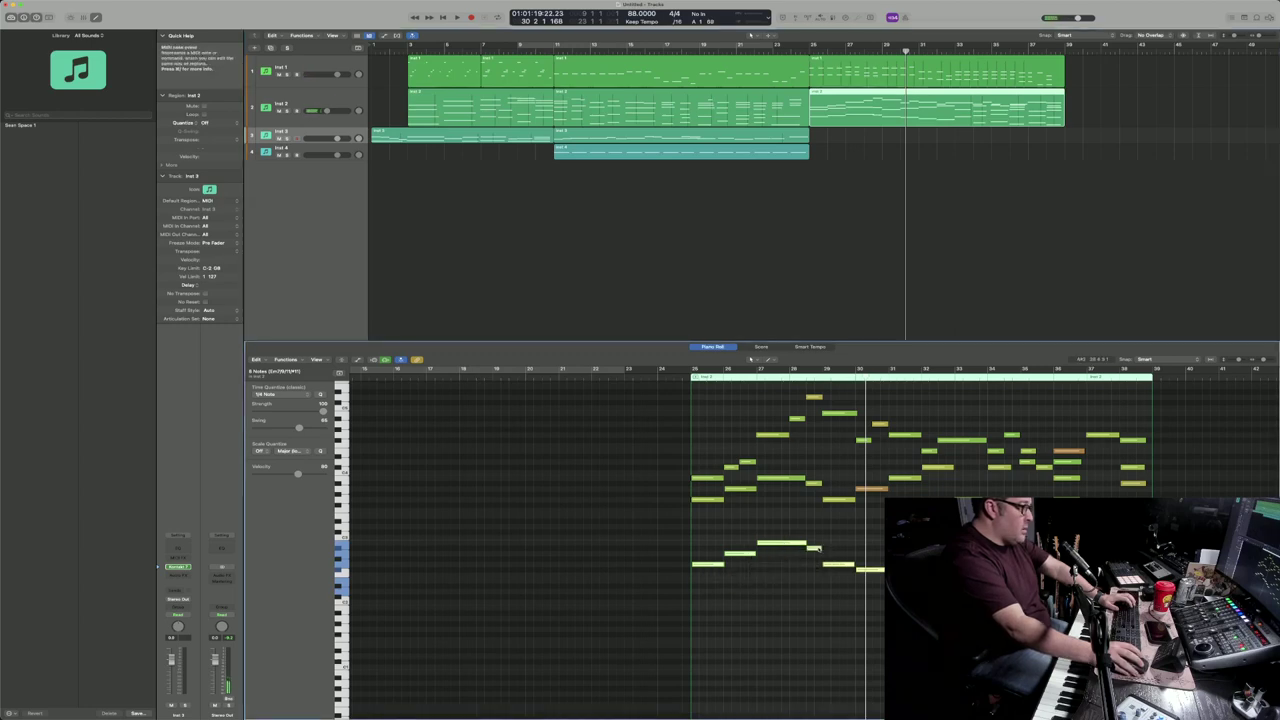
pyautogui.click(822, 548)
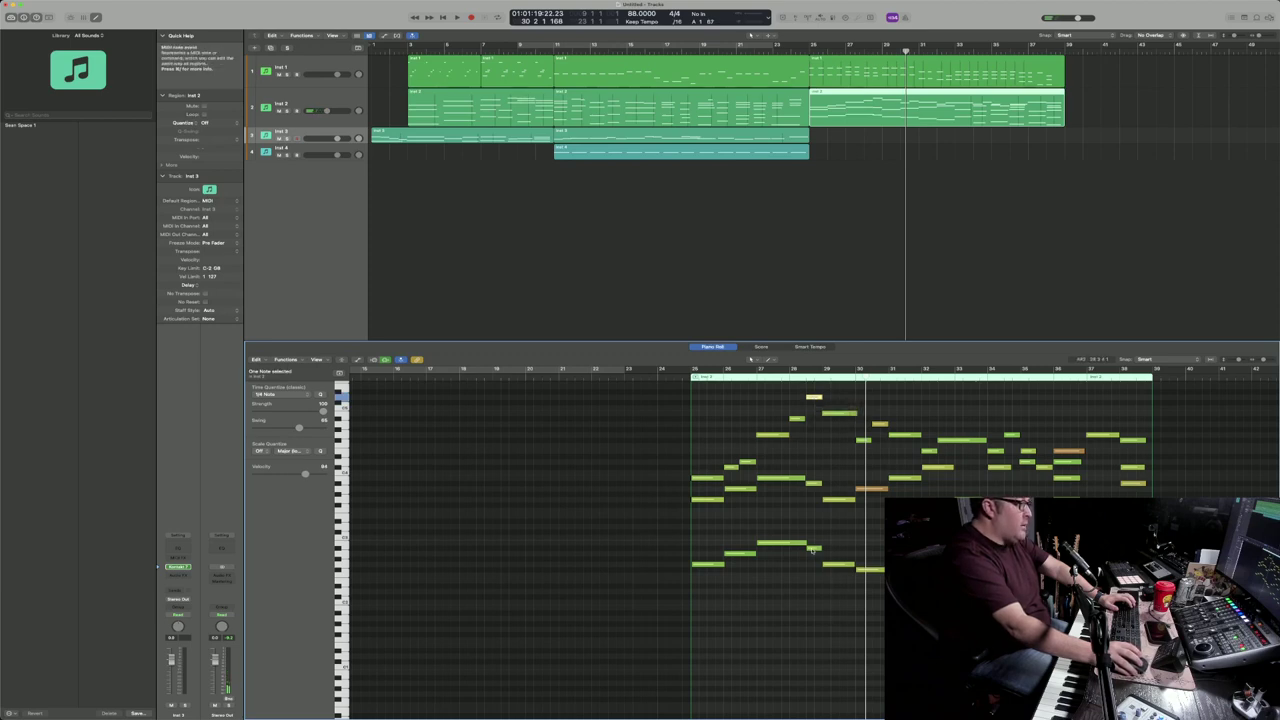
pyautogui.moveTo(814, 548)
pyautogui.mouseDown()
pyautogui.moveTo(813, 598)
pyautogui.moveTo(813, 569)
pyautogui.mouseUp()
pyautogui.press('space')
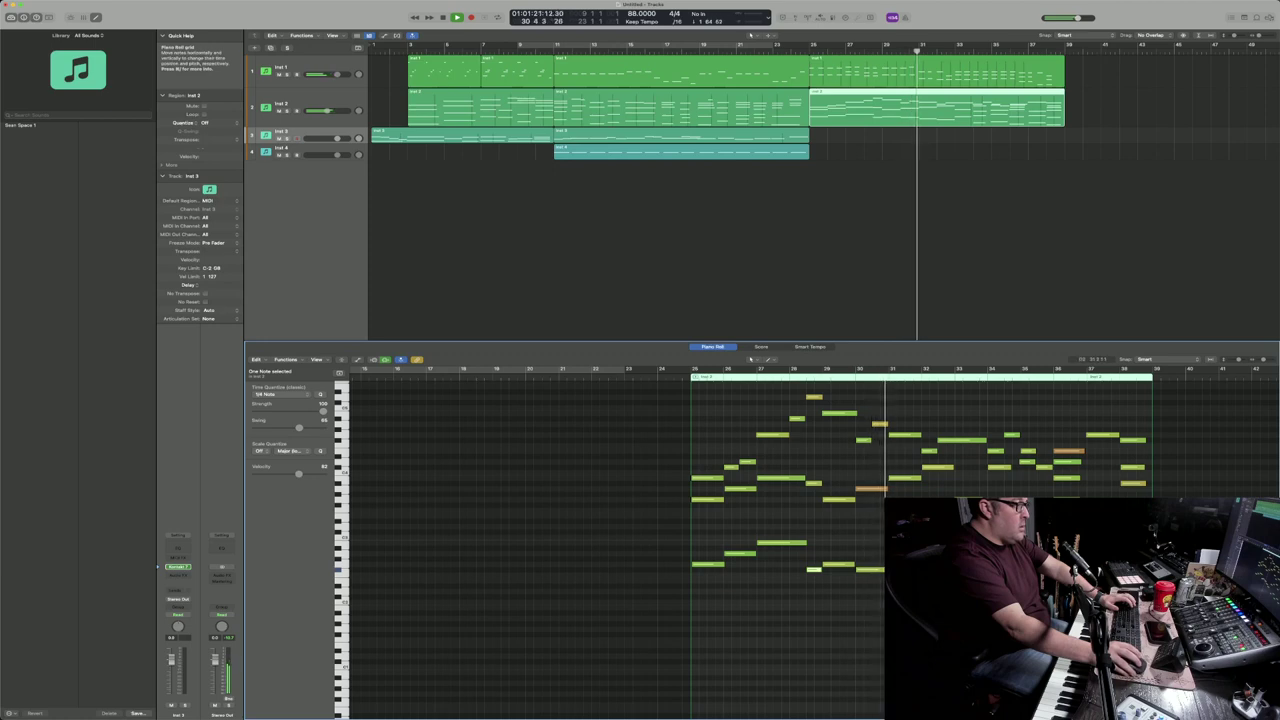
# Step: Stop playback, try moving the bass line of the last Inst 2 region an octave down, and undo the move
pyautogui.press('space')
pyautogui.moveTo(692, 532); pyautogui.dragTo(886, 612)
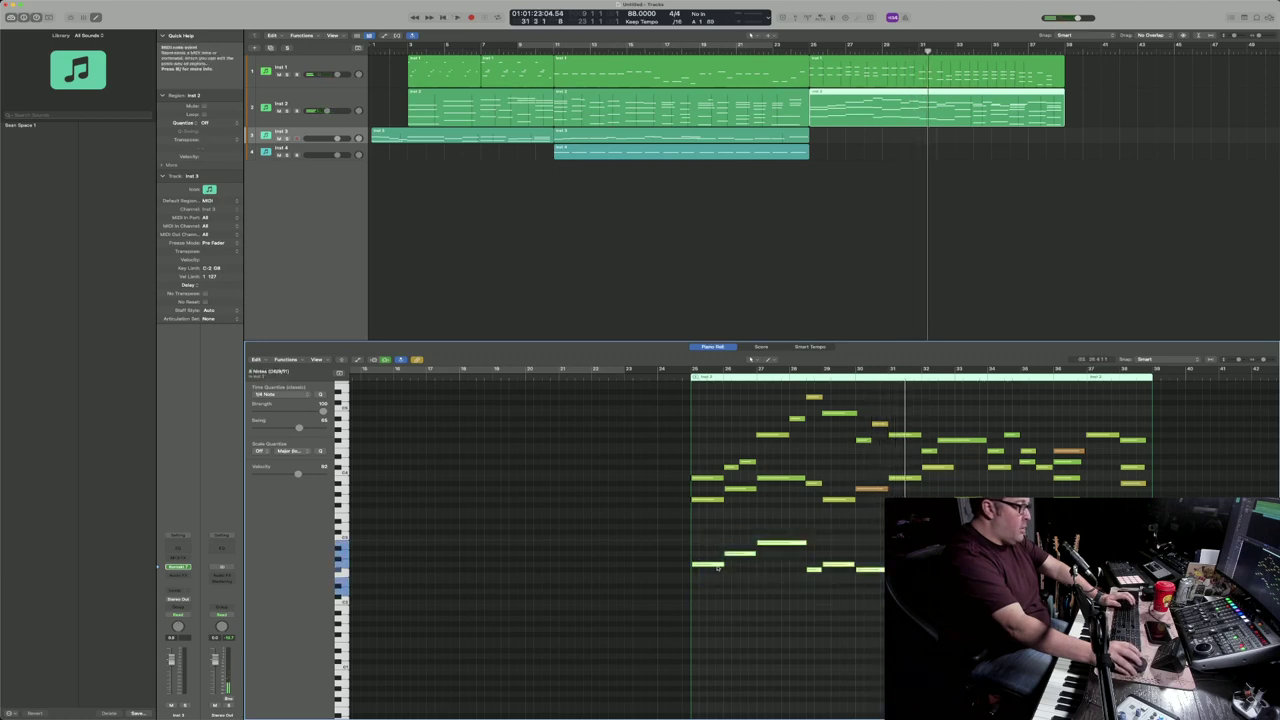
pyautogui.moveTo(717, 567); pyautogui.dragTo(717, 634)
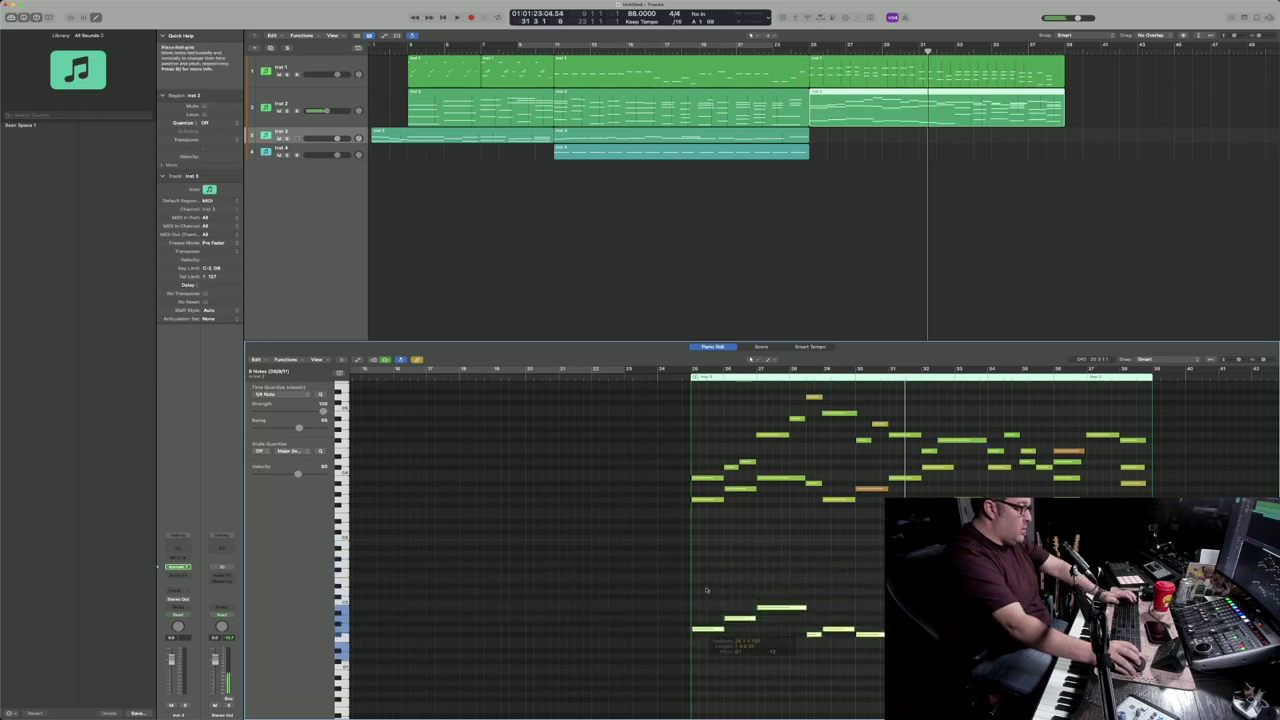
pyautogui.press('super+z')
# Step: Copy the bar 25 bass note of the last Inst 2 region an octave lower and play from bar 25
pyautogui.rightClick(706, 567)
pyautogui.click(703, 604)
pyautogui.click(703, 604)
pyautogui.rightClick(707, 567)
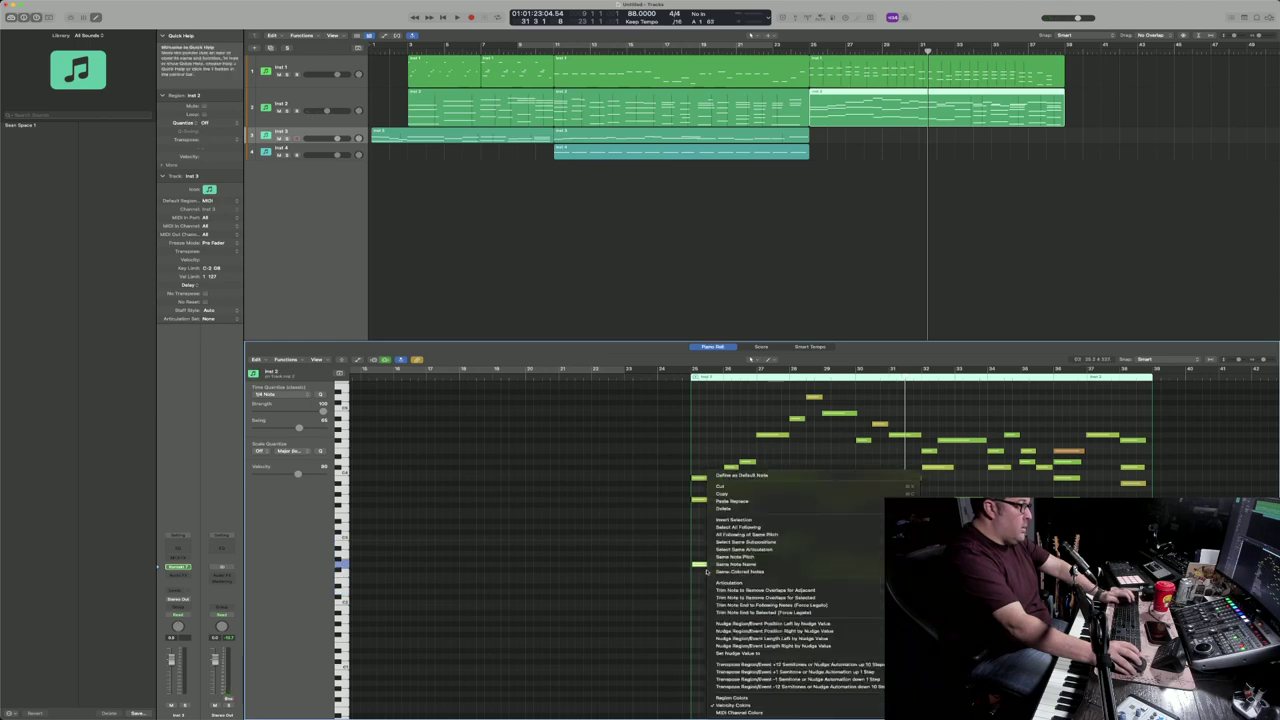
pyautogui.click(708, 606)
pyautogui.moveTo(710, 567); pyautogui.dragTo(710, 630)
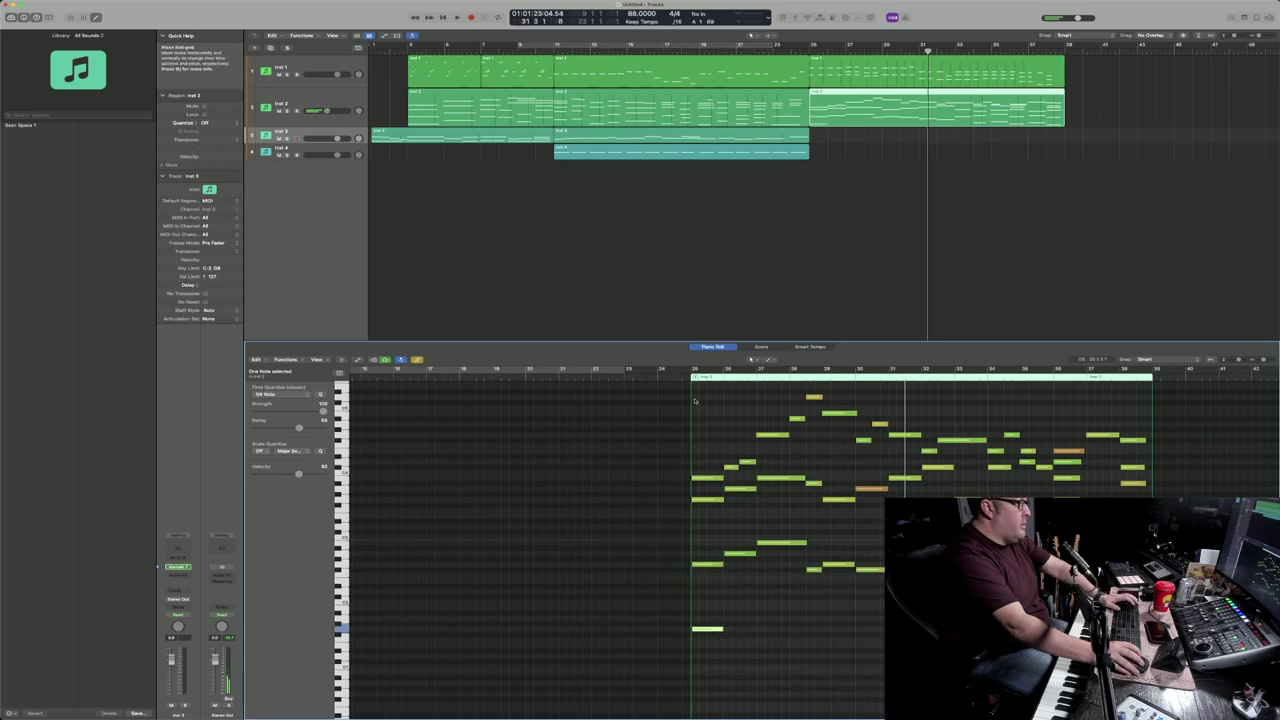
pyautogui.press('space')
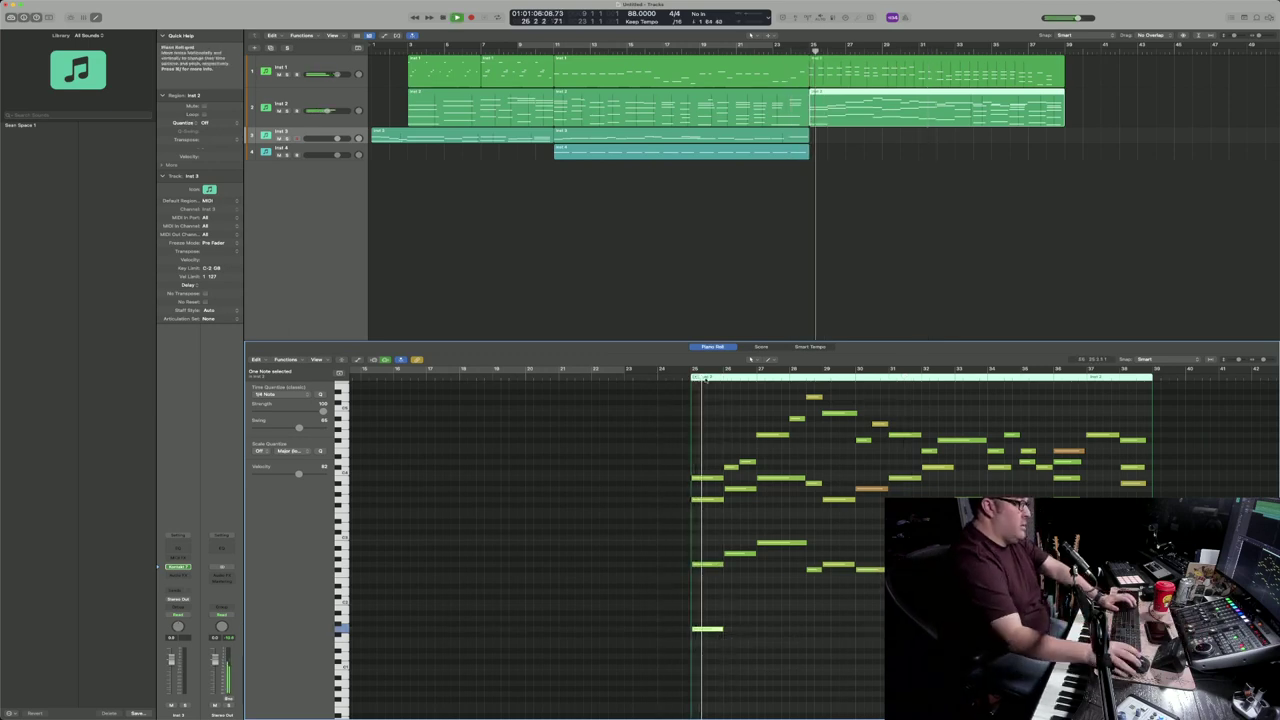
# Step: Copy the remaining bass notes from bar 26 onward an octave lower to double the line in the last Inst 2 region
pyautogui.click(743, 536)
pyautogui.moveTo(743, 536); pyautogui.dragTo(872, 586)
pyautogui.moveTo(745, 554); pyautogui.dragTo(745, 618)
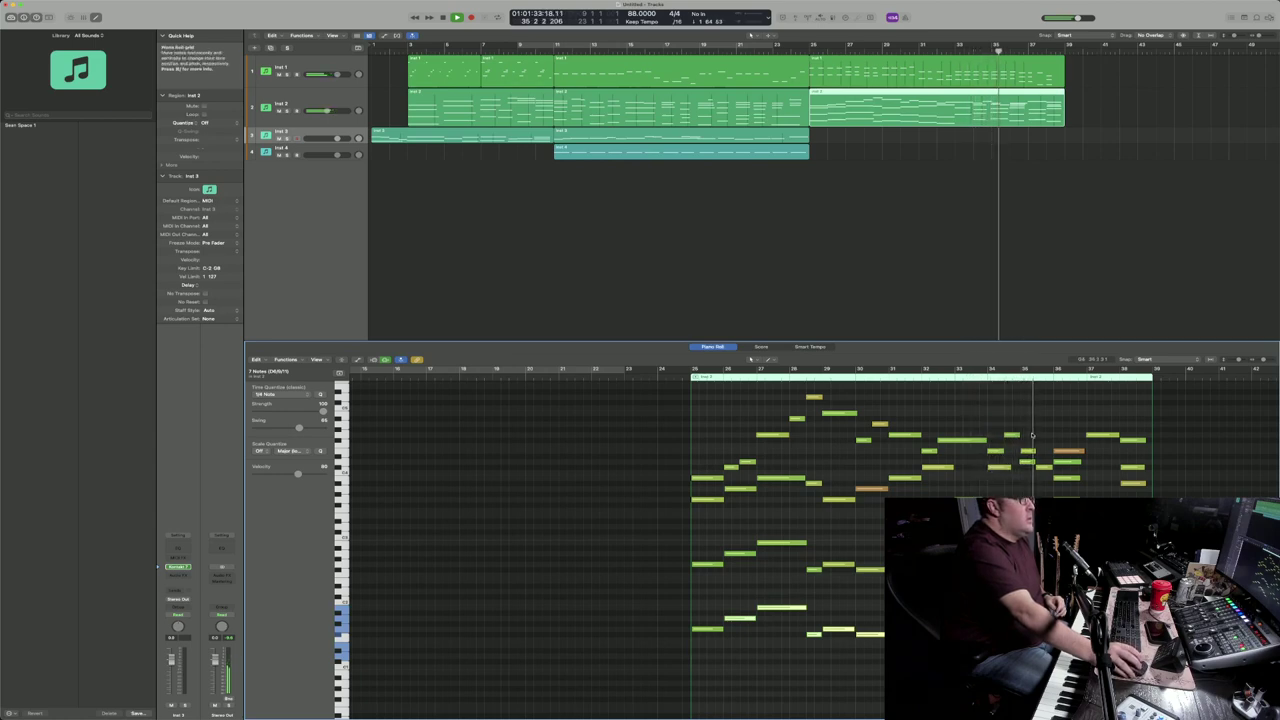
# Step: Replay the passage around bars 35 and 36 and examine the notes that make up the bar 36 chord
pyautogui.click(1021, 379)
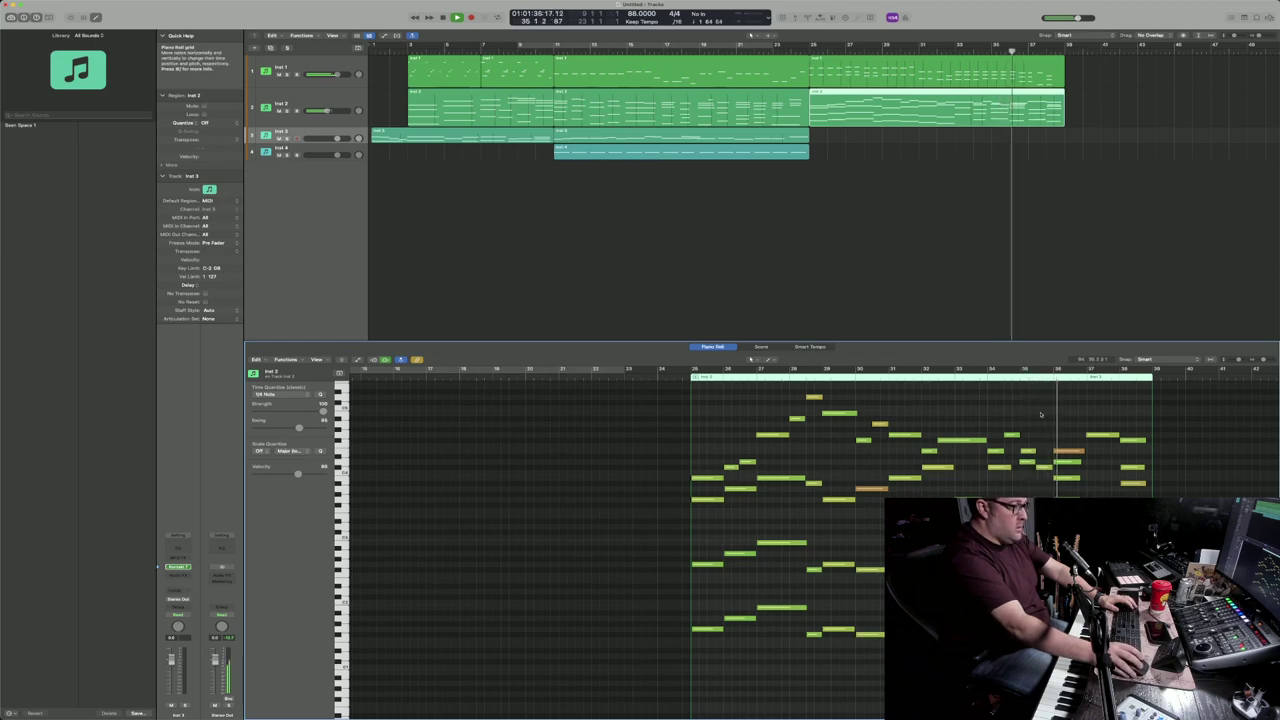
pyautogui.click(1066, 461)
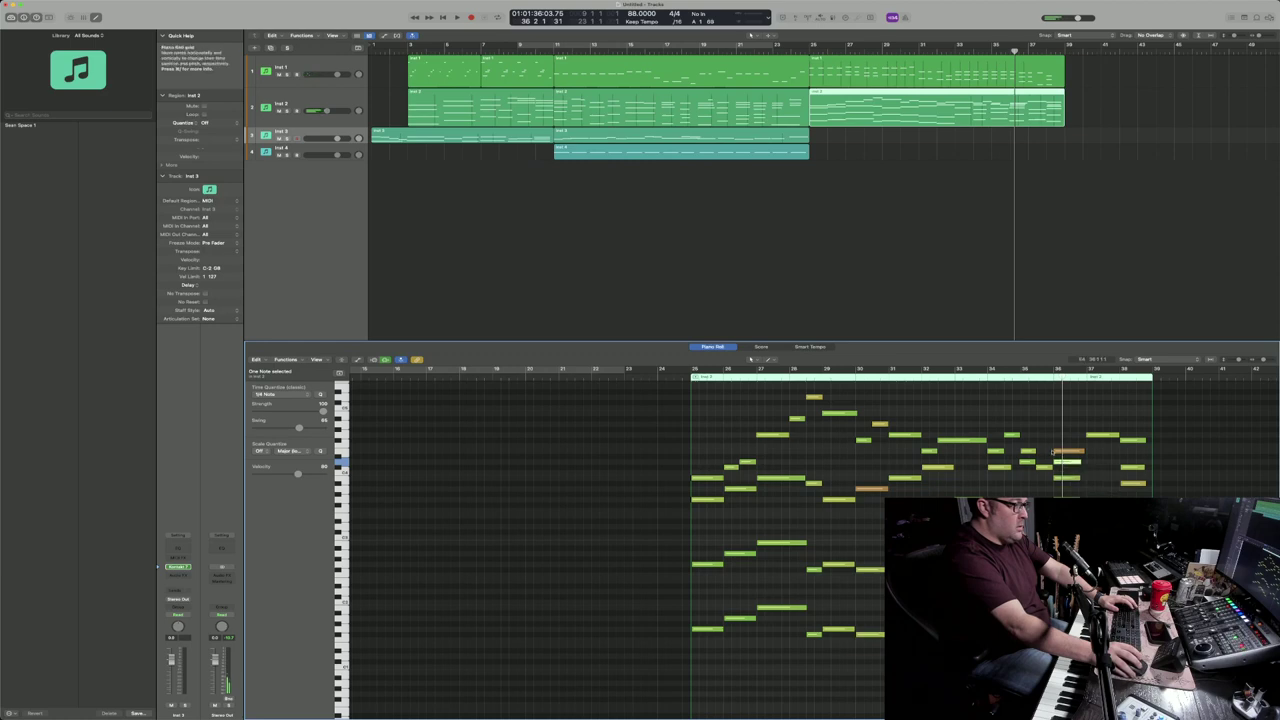
pyautogui.click(1045, 468)
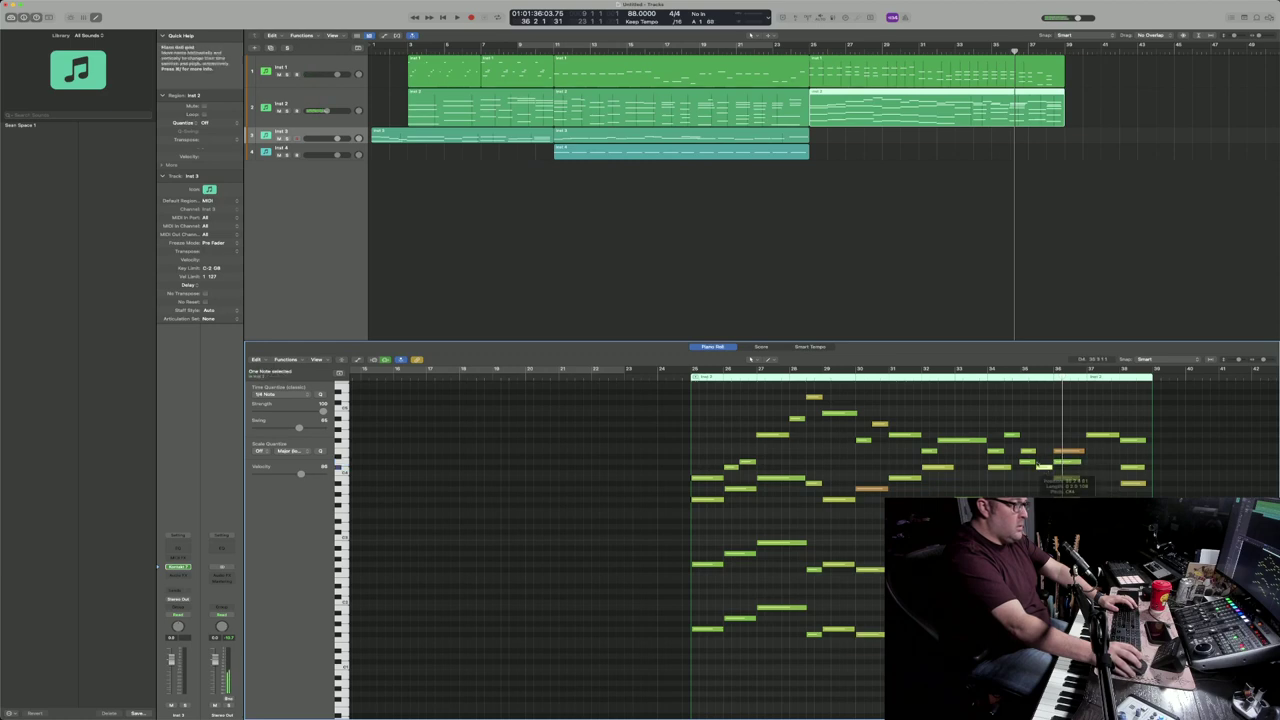
pyautogui.click(1012, 378)
pyautogui.press('space')
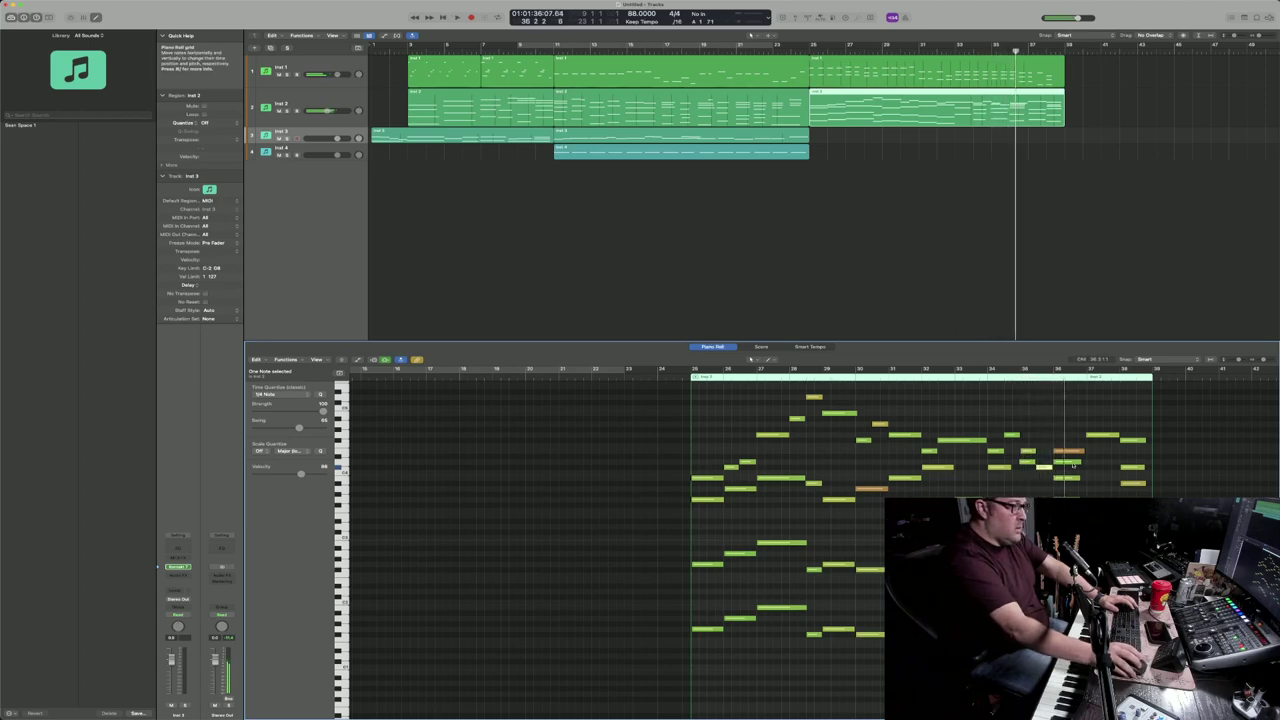
pyautogui.moveTo(1074, 444); pyautogui.dragTo(1070, 632)
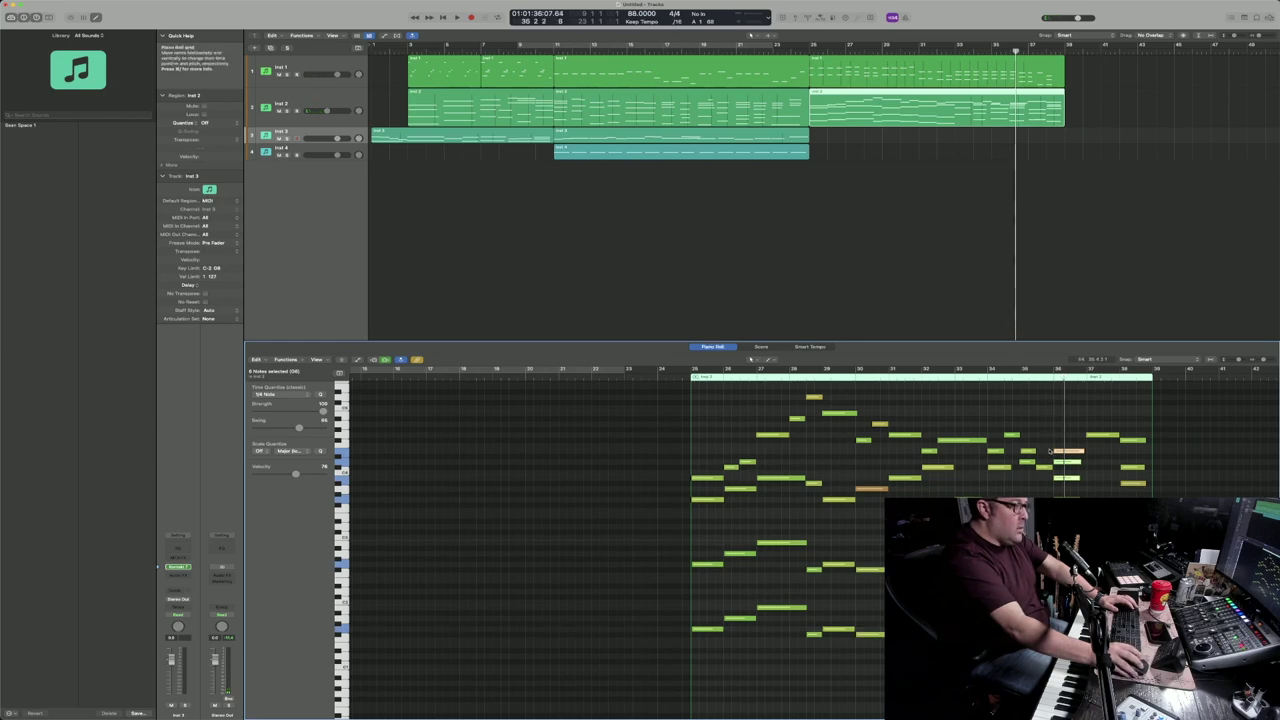
pyautogui.click(1071, 581)
pyautogui.click(1068, 452)
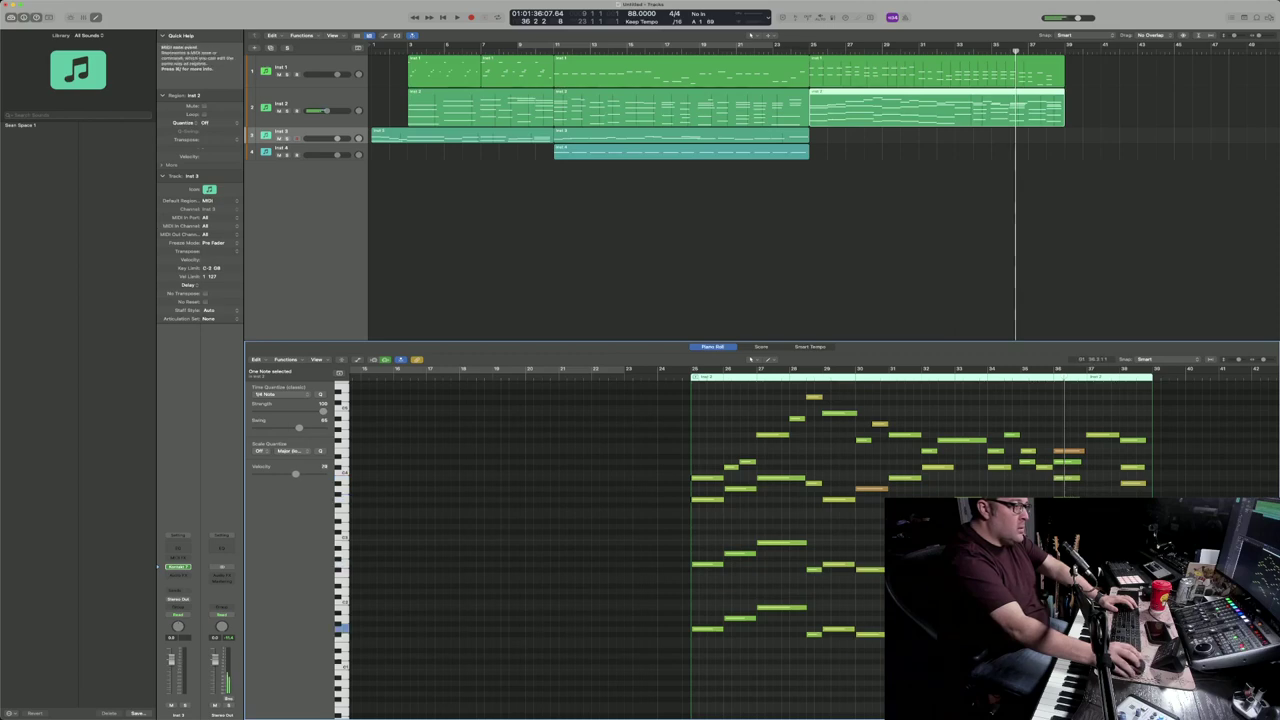
pyautogui.moveTo(1070, 436); pyautogui.dragTo(1065, 630)
pyautogui.click(1046, 405)
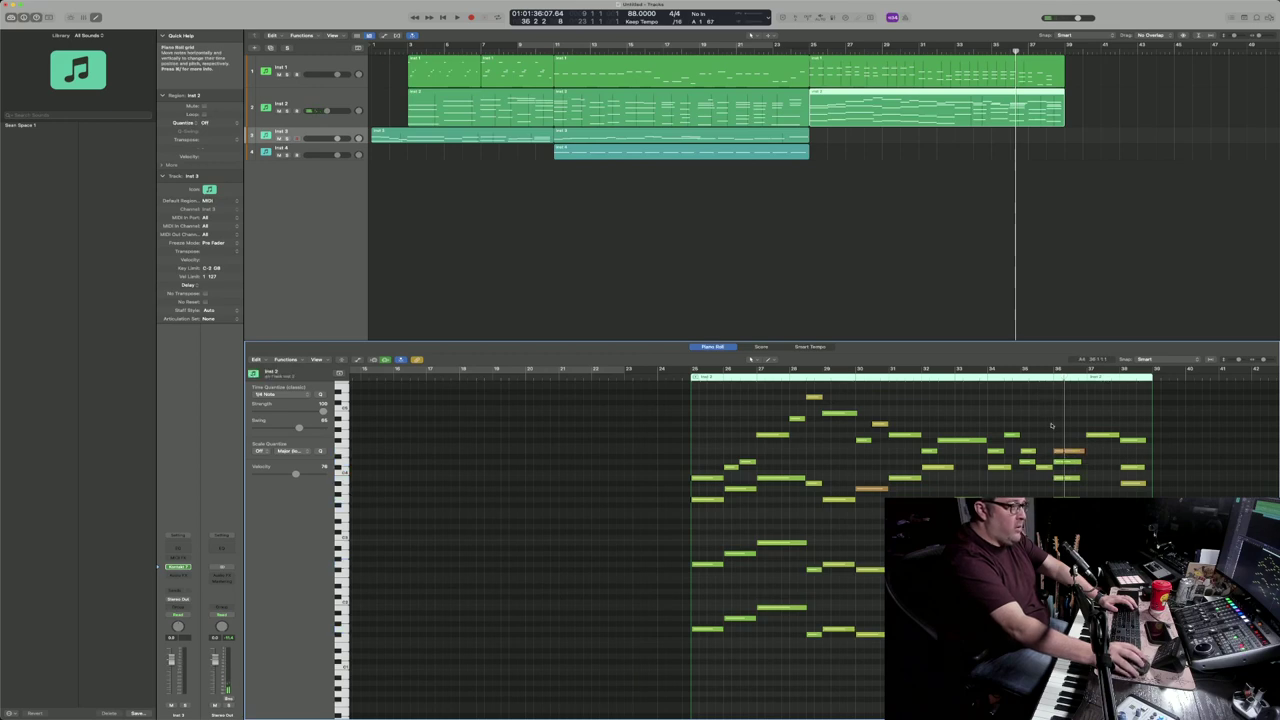
# Step: Raise the upper note of the bar 36 chord in the last Inst 2 region by two semitones and play the ending back
pyautogui.doubleClick(1040, 373)
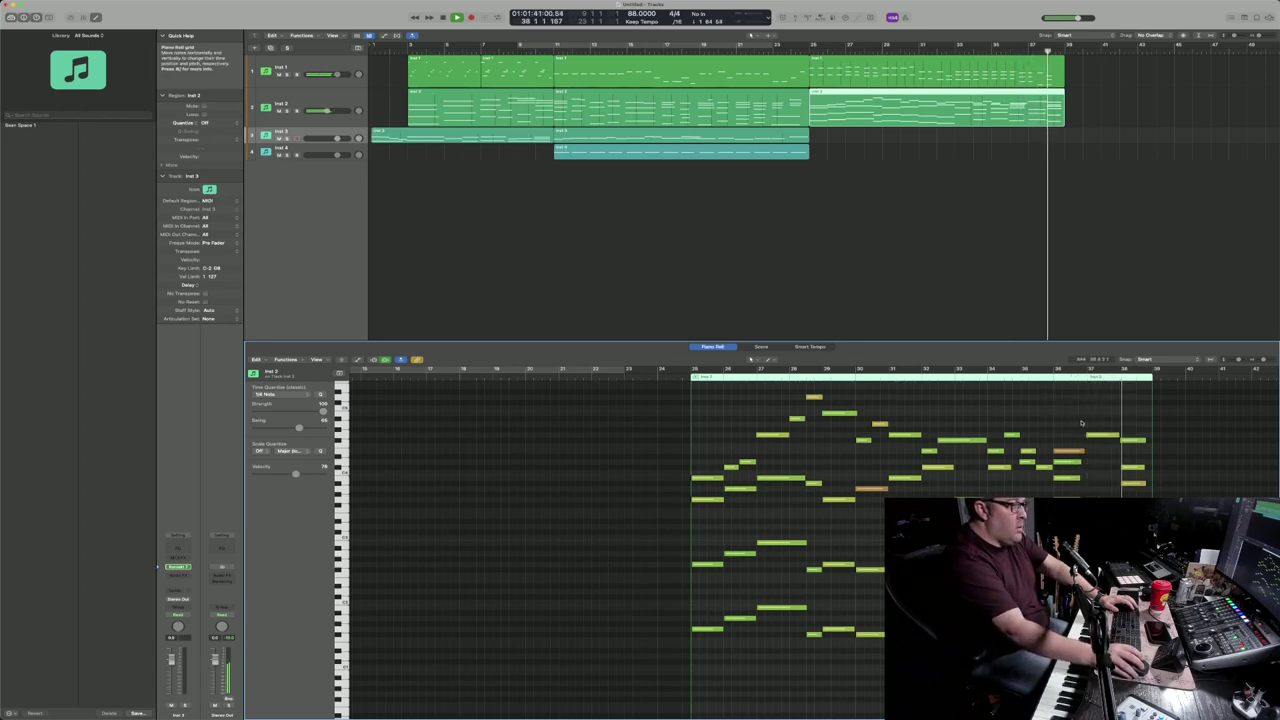
pyautogui.moveTo(1066, 452); pyautogui.dragTo(1068, 440)
pyautogui.click(1026, 381)
pyautogui.press('space')
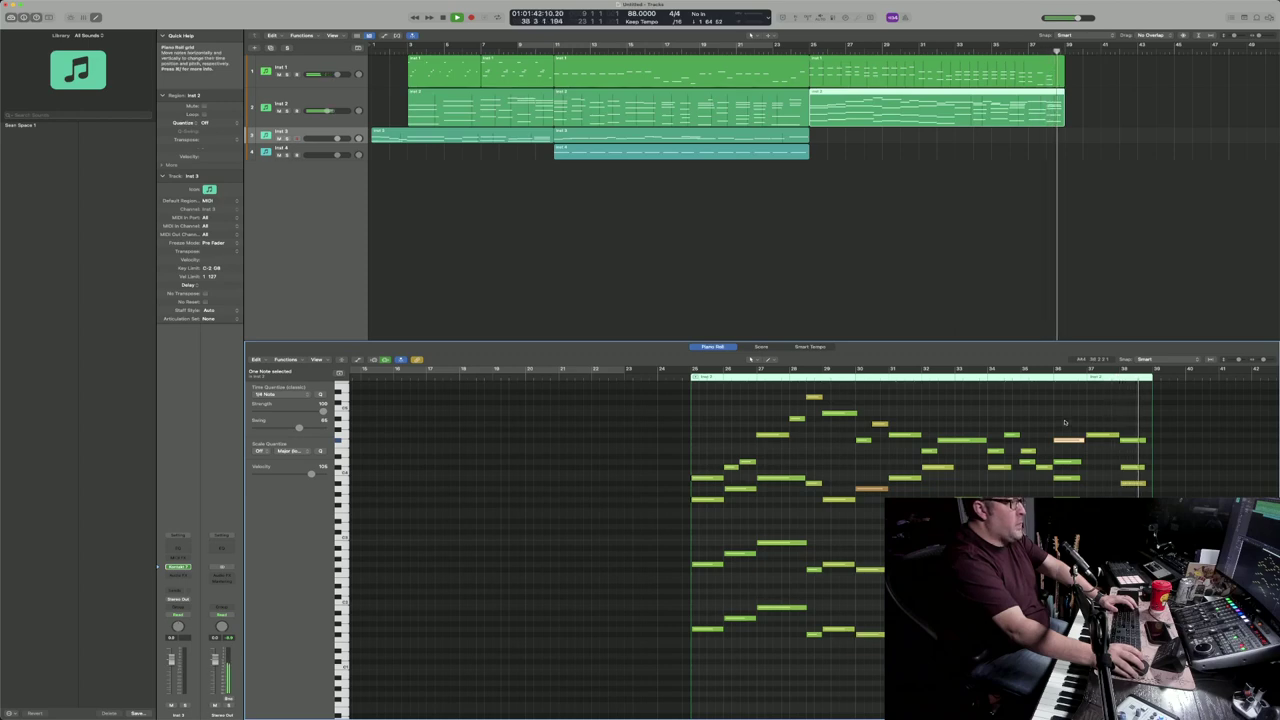
pyautogui.press('space')
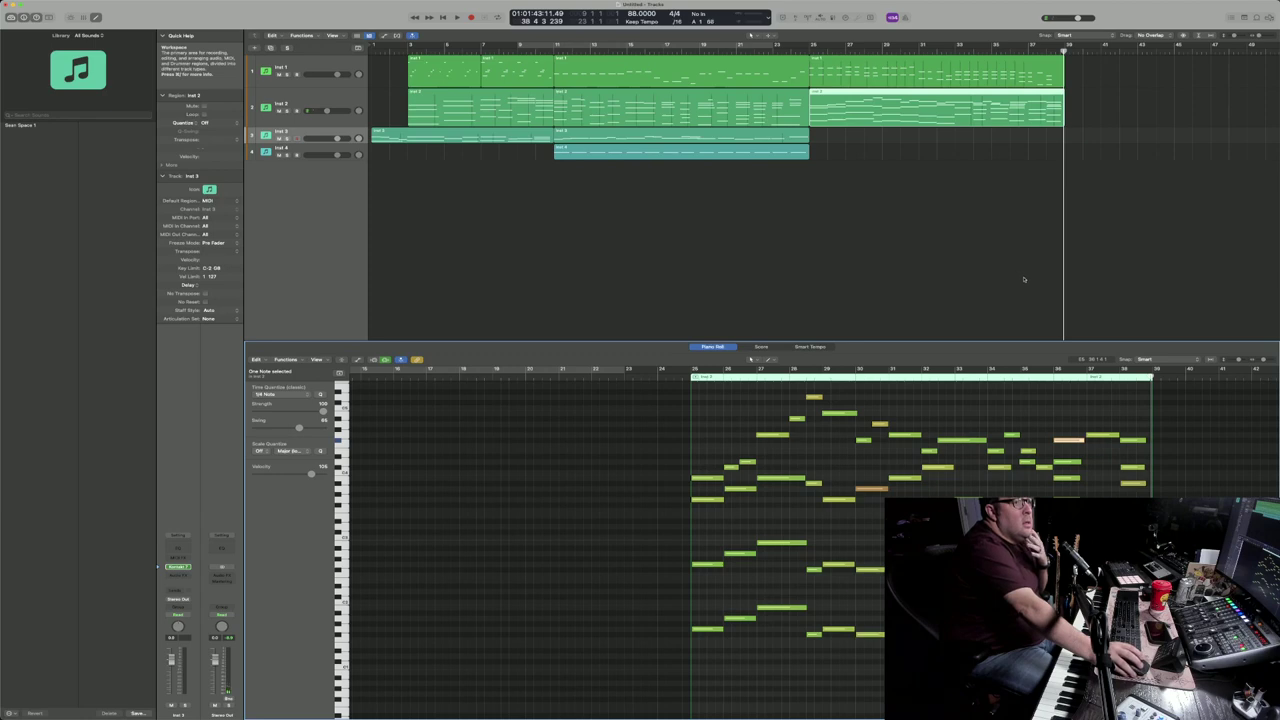
# Step: Deselect the regions, show the mixer in place of the note editor, and check the Kontakt 7 instrument on Inst 4
pyautogui.click(1025, 280)
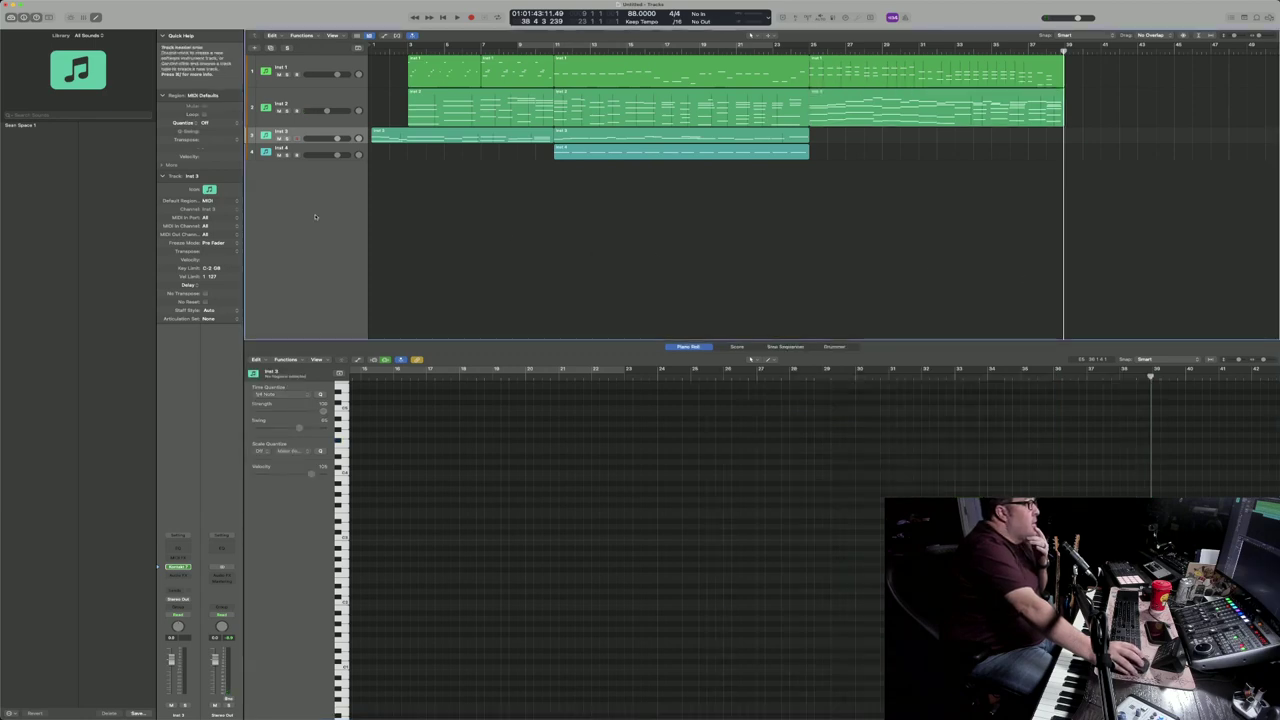
pyautogui.rightClick(315, 216)
pyautogui.click(298, 208)
pyautogui.press('x')
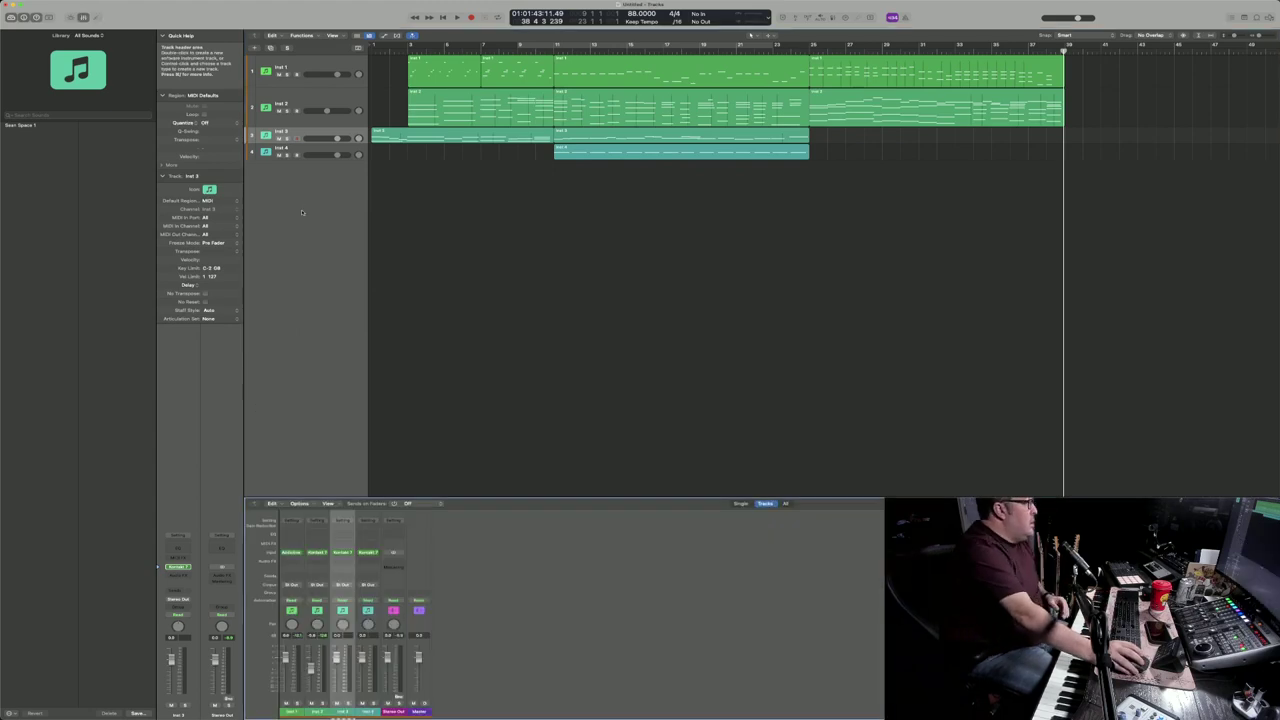
pyautogui.click(370, 552)
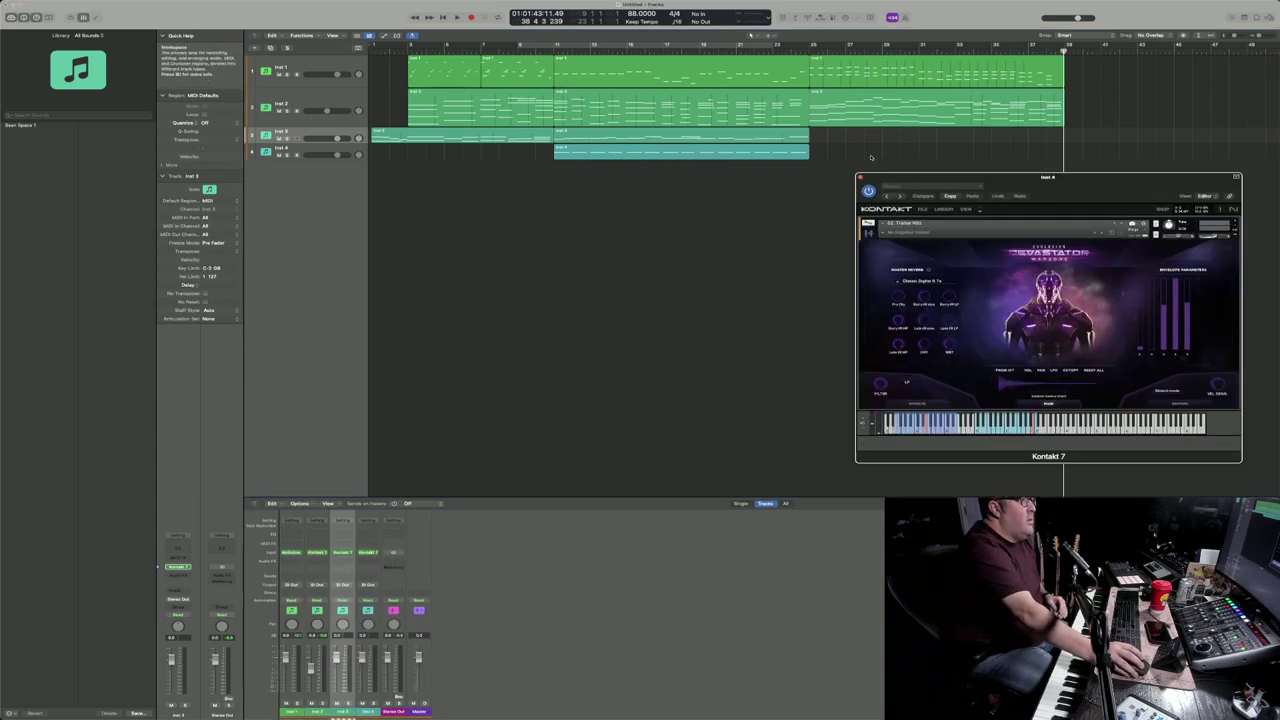
pyautogui.click(370, 552)
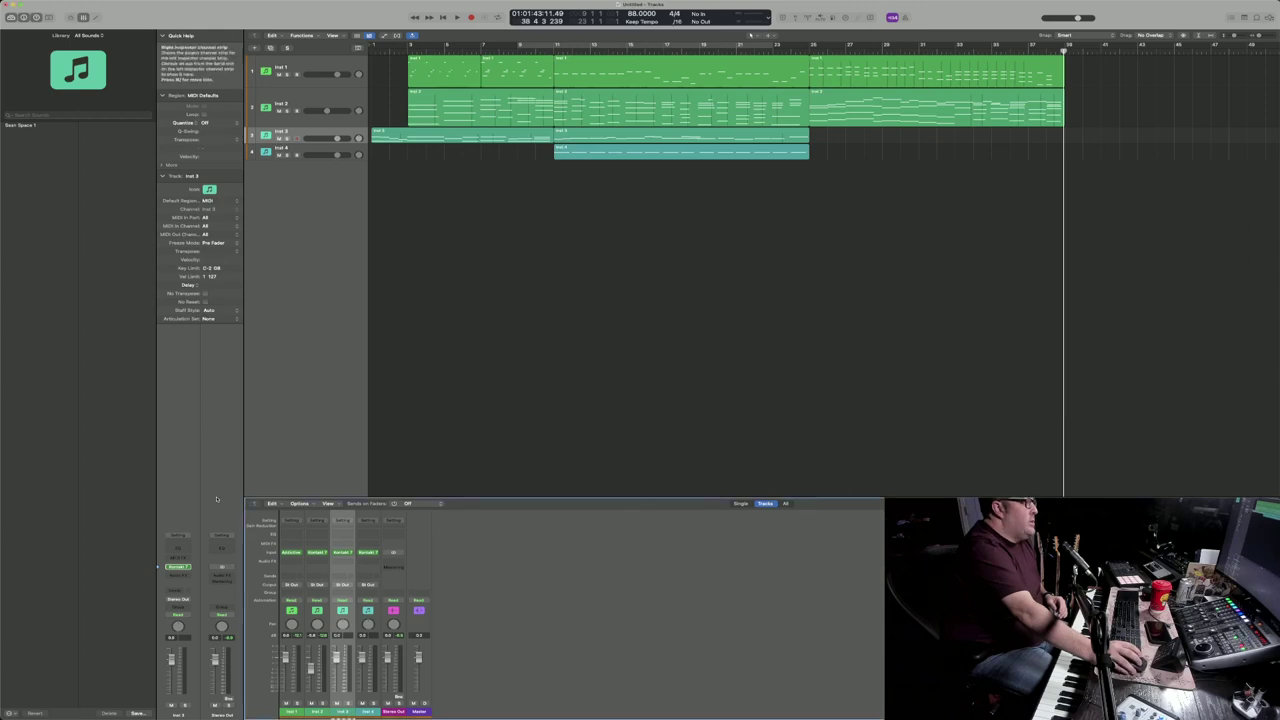
pyautogui.click(376, 553)
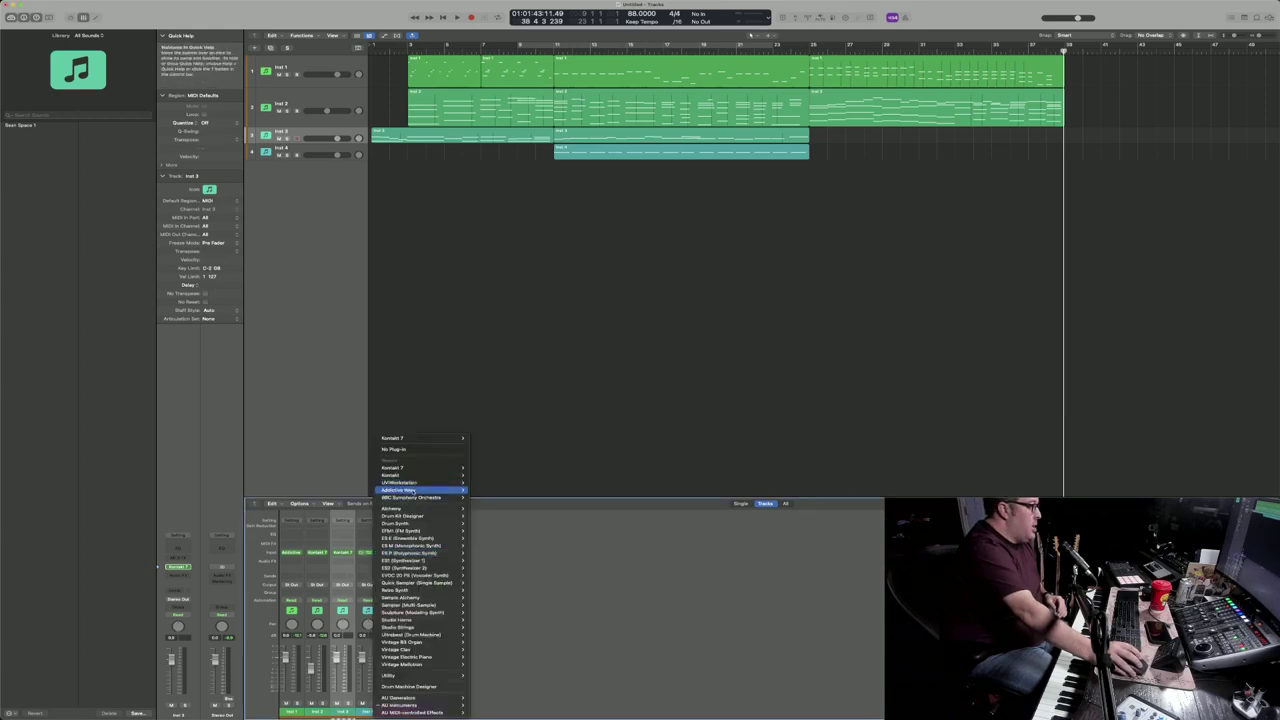
pyautogui.moveTo(410, 484)
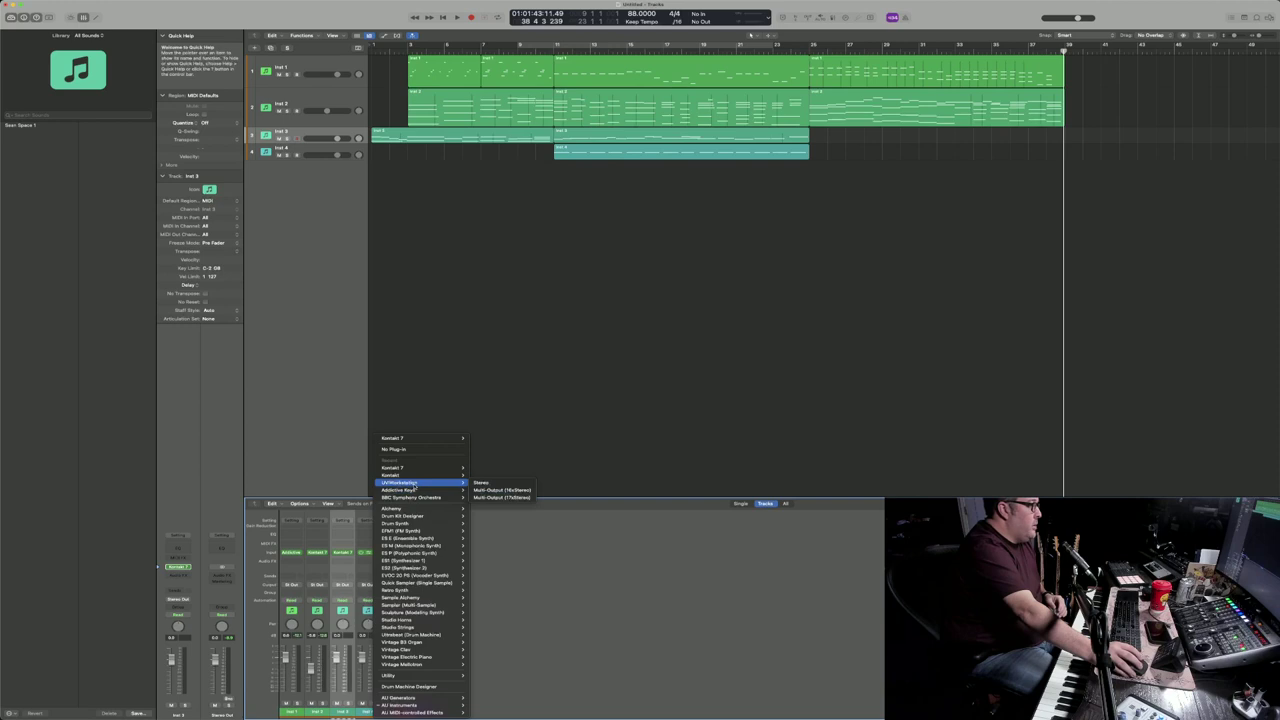
pyautogui.moveTo(452, 468)
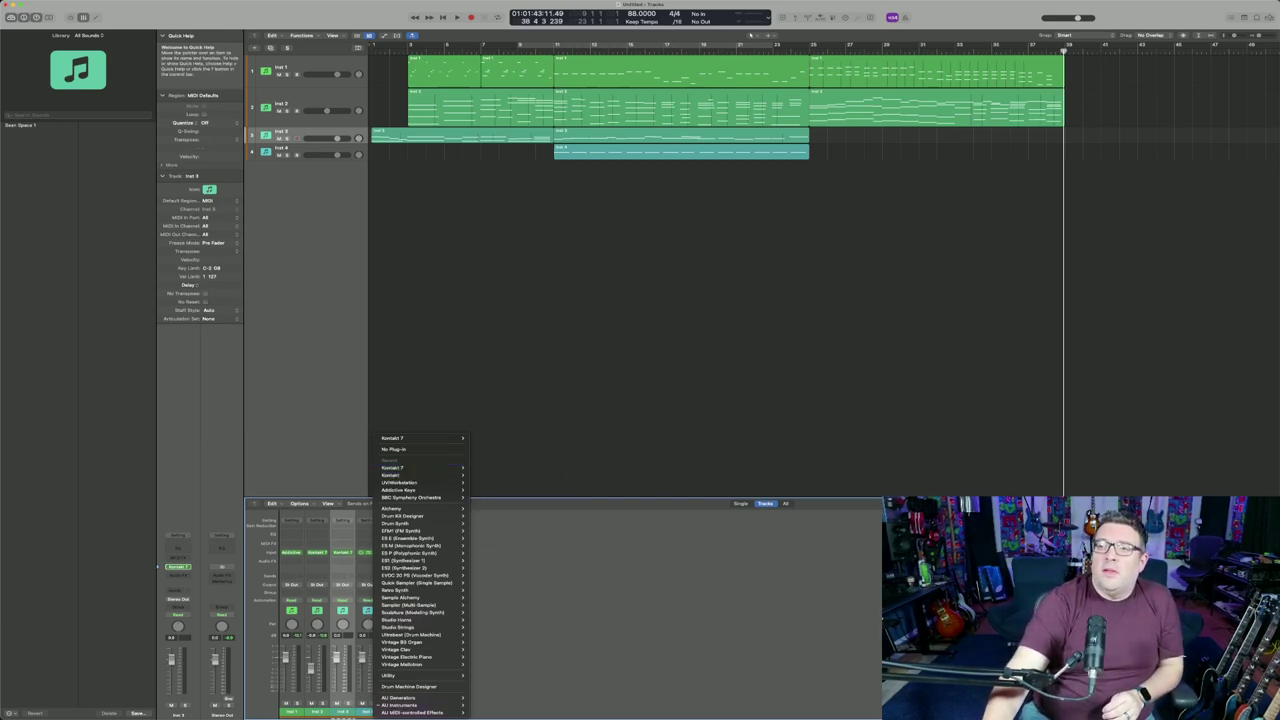
pyautogui.press('Escape')
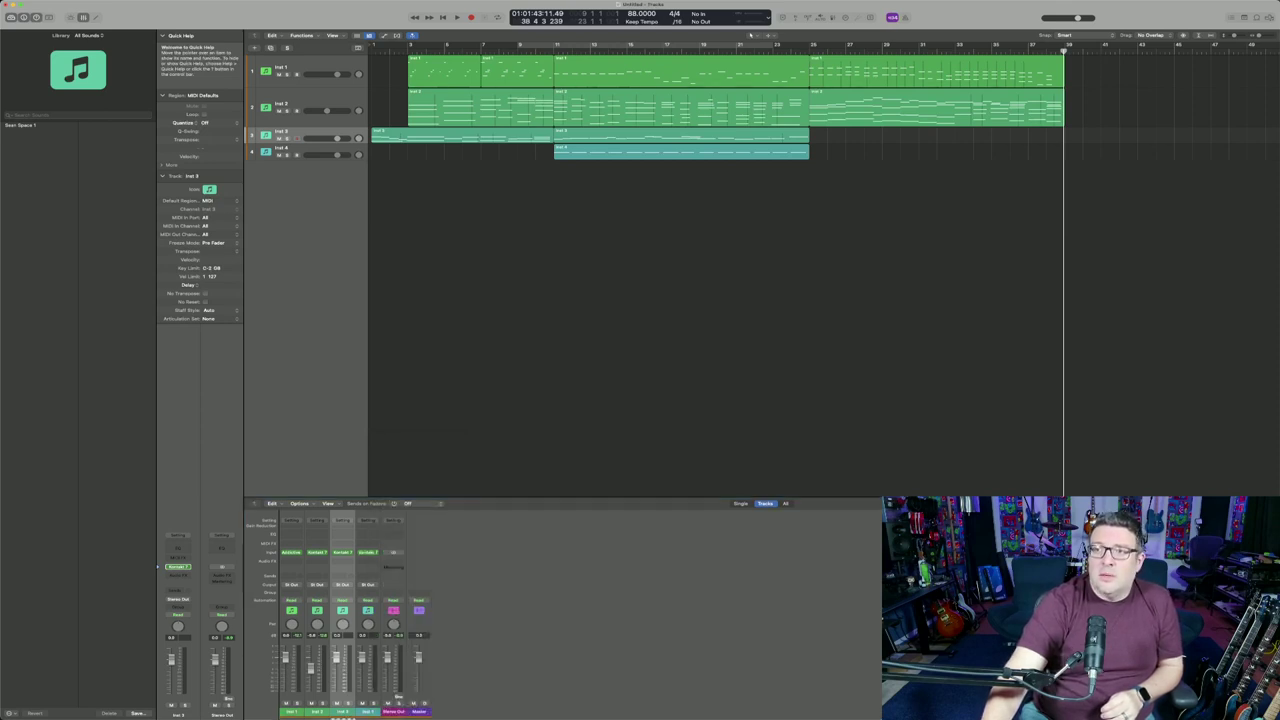
pyautogui.press('super+Tab')
pyautogui.moveTo(1224, 223); pyautogui.dragTo(1279, 219)
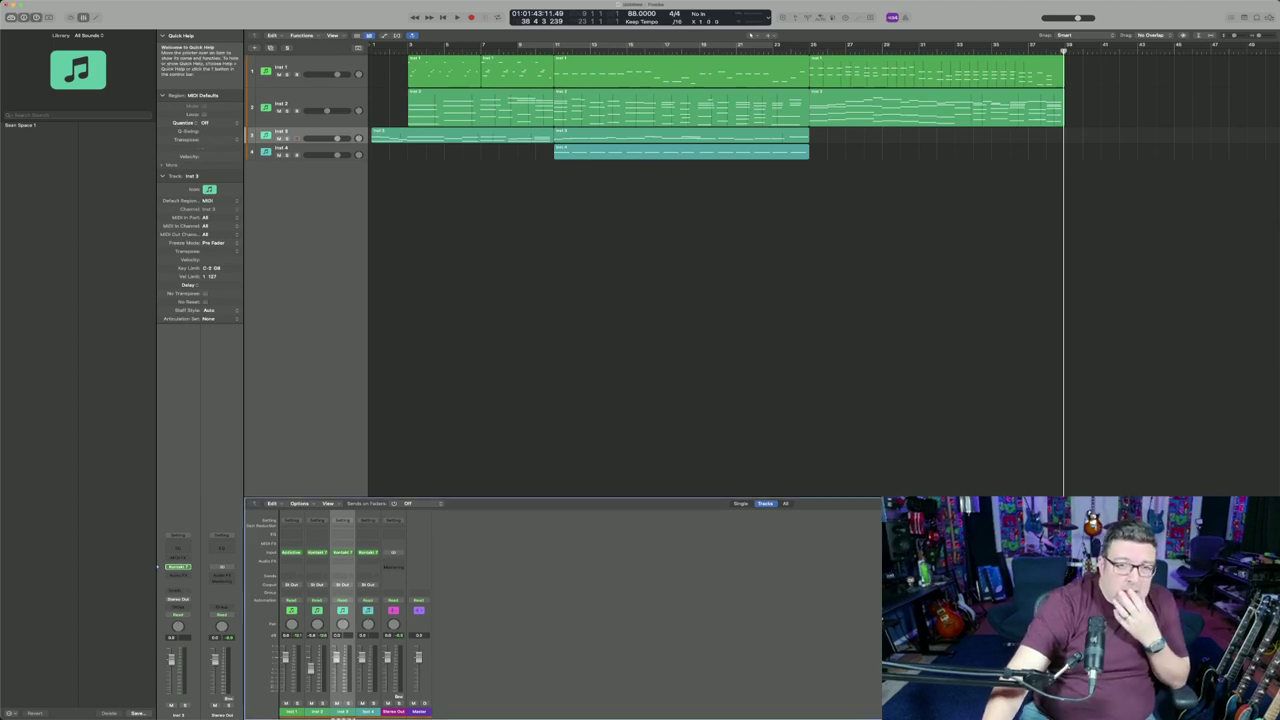
# Step: Select the Inst 2 track, open its Kontakt 7 window with Session Strings 2, and place it over the middle of the arrangement
pyautogui.click(344, 193)
pyautogui.click(338, 97)
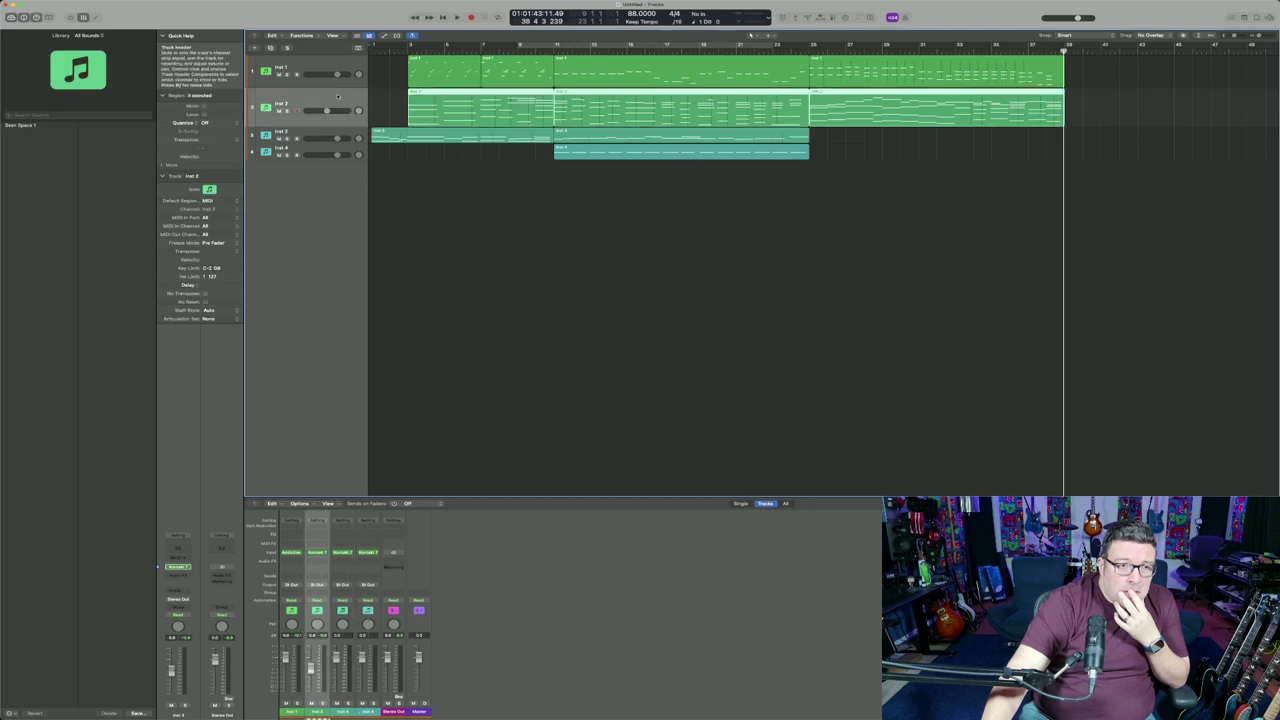
pyautogui.press('x')
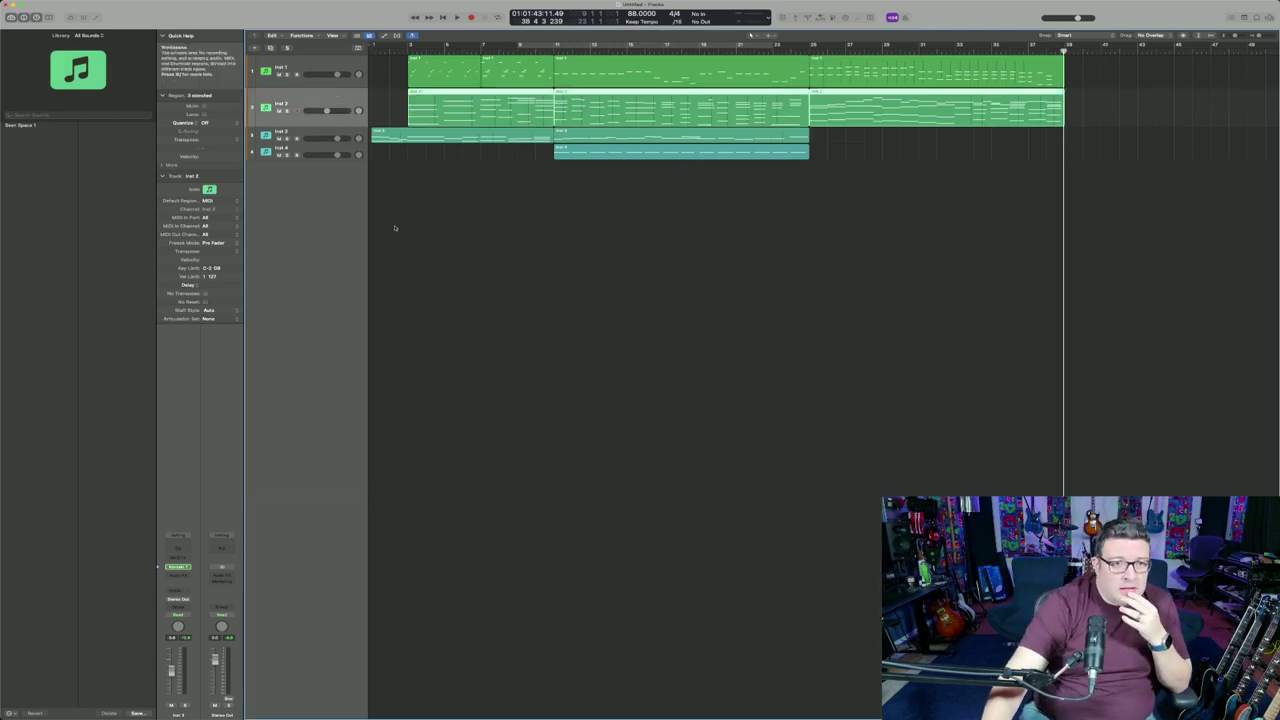
pyautogui.press('x')
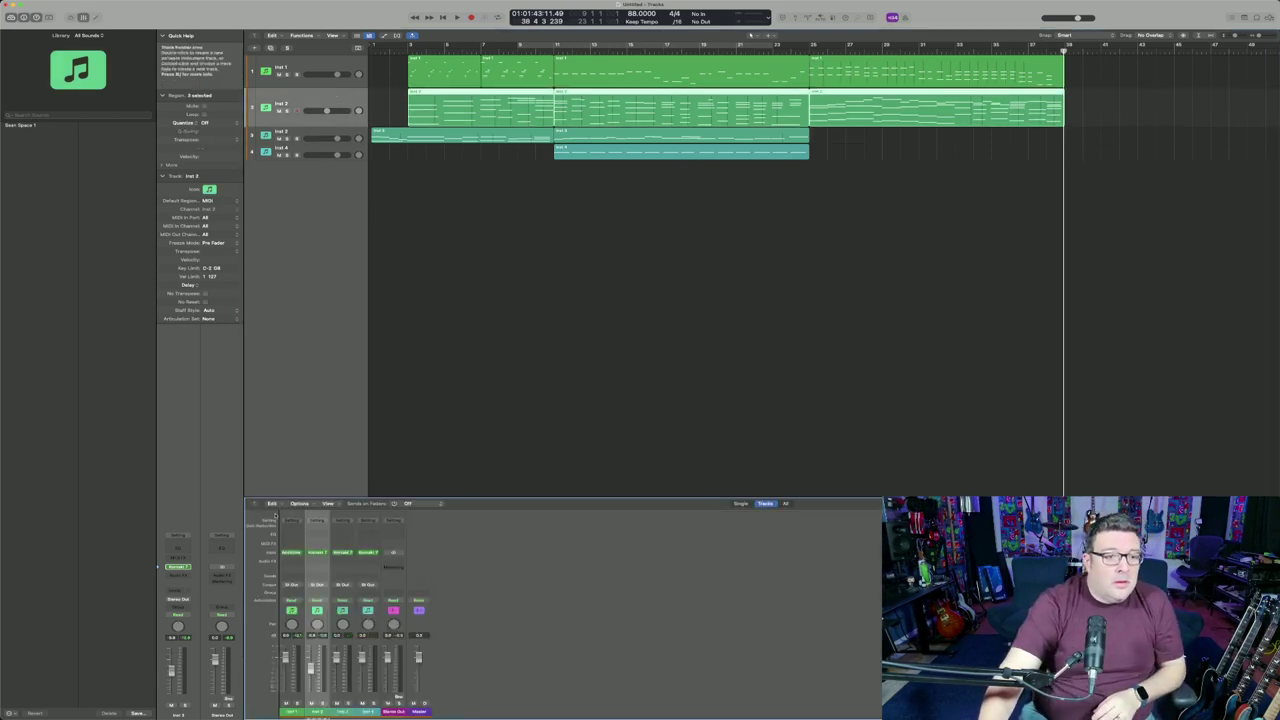
pyautogui.click(317, 552)
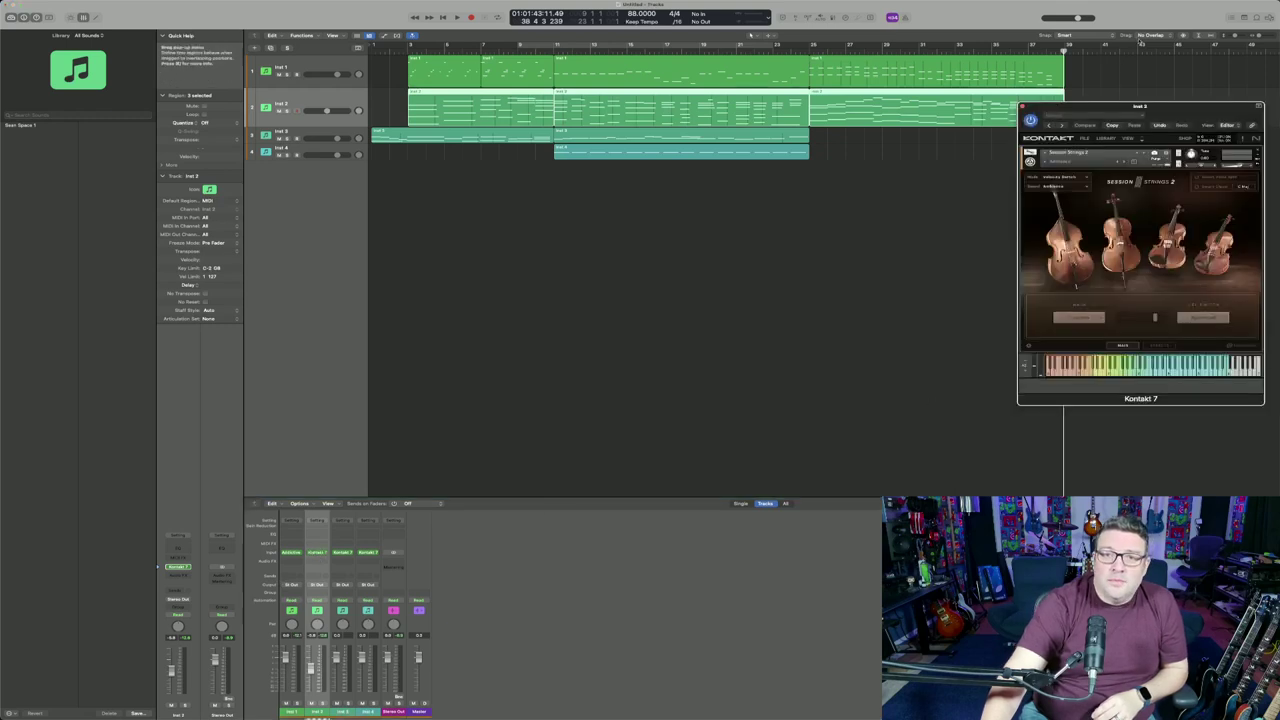
pyautogui.moveTo(1140, 106); pyautogui.dragTo(867, 148)
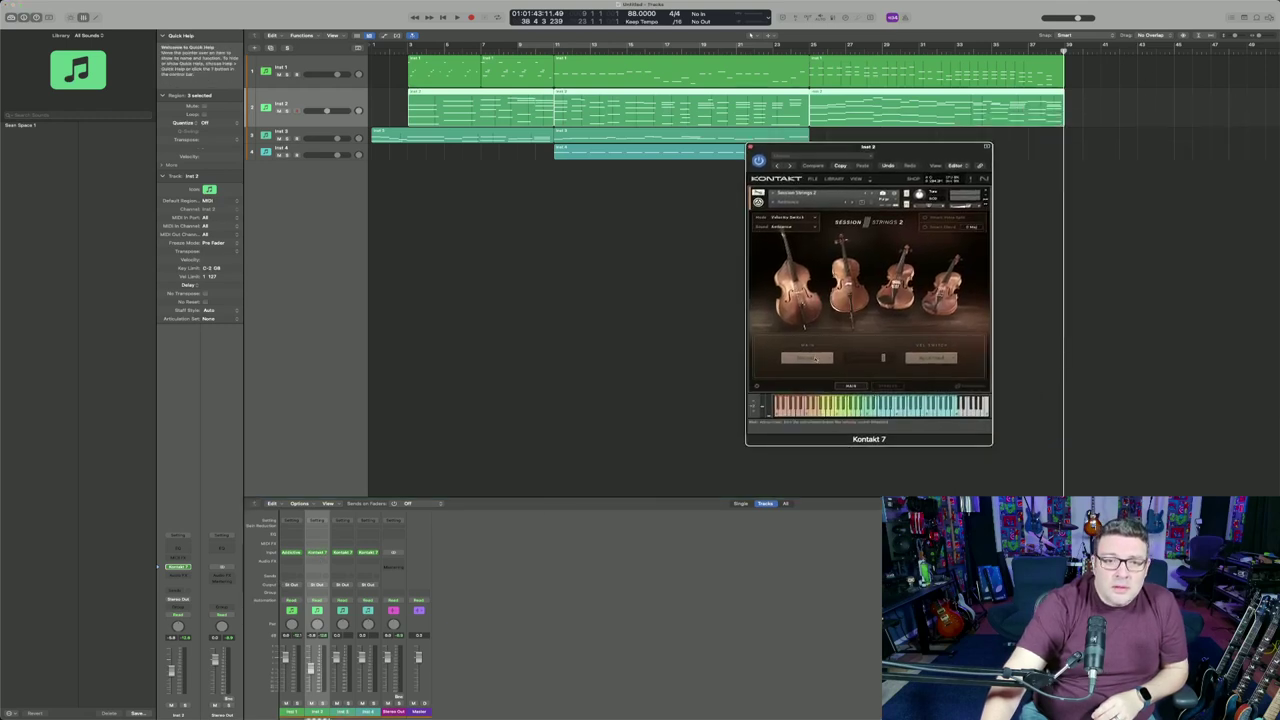
# Step: Try Legato as the main articulation of Session Strings 2 and check the available playing modes
pyautogui.click(807, 358)
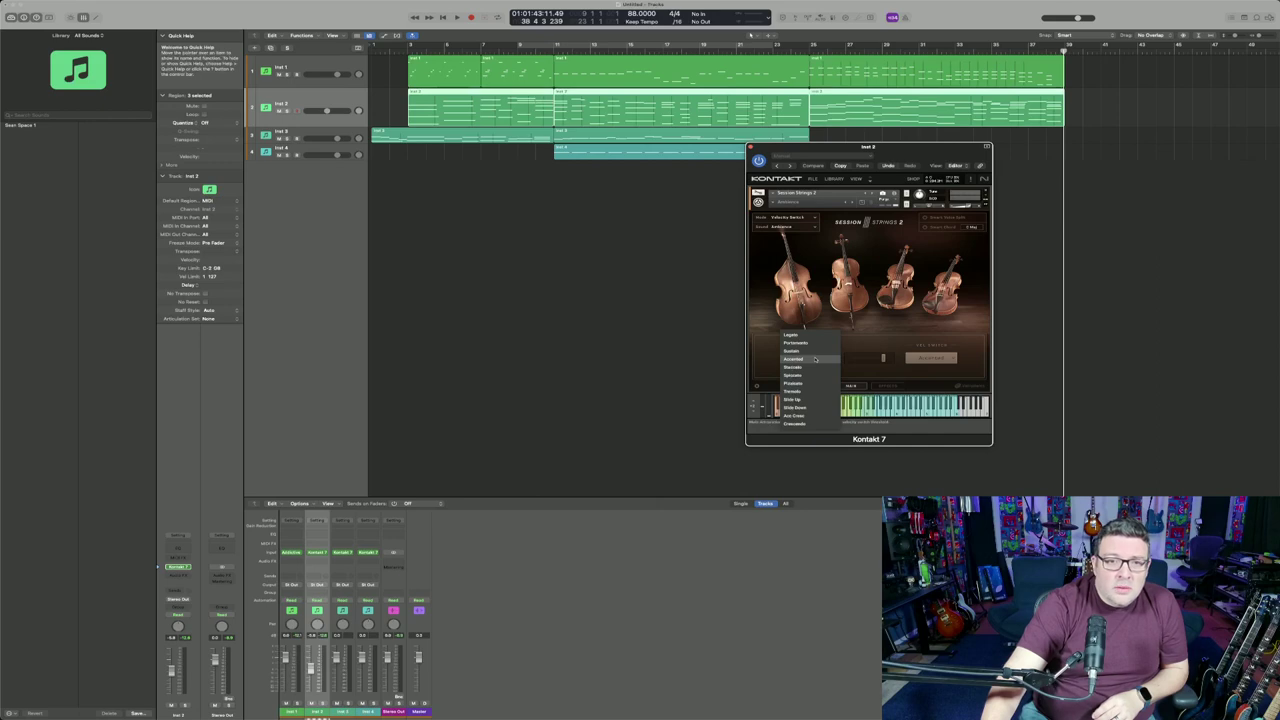
pyautogui.click(815, 335)
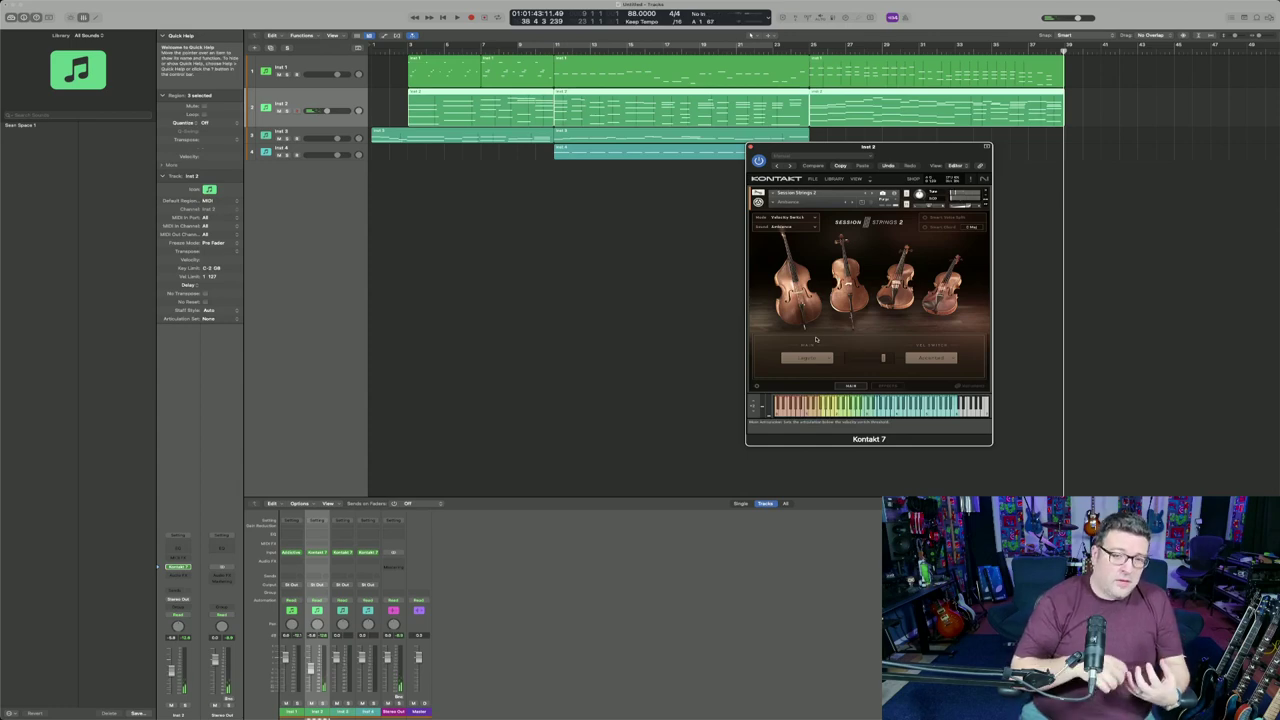
pyautogui.click(789, 218)
pyautogui.click(762, 288)
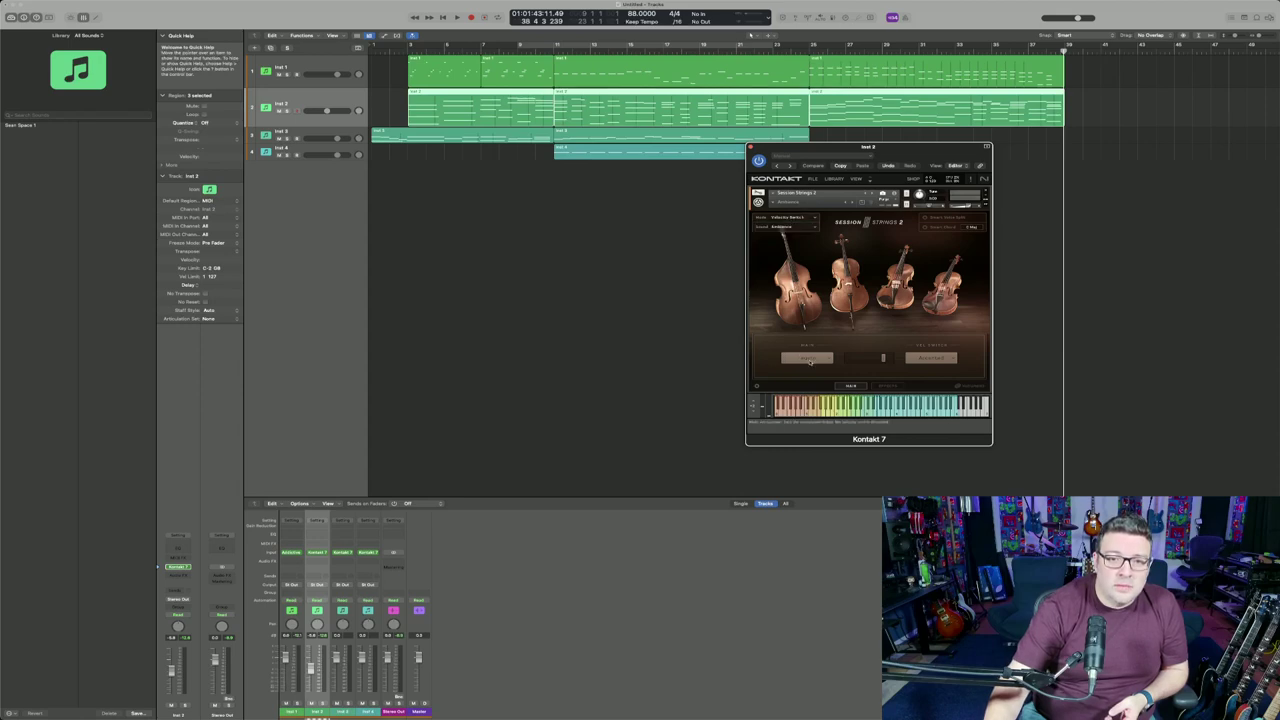
# Step: Try Portamento as the main articulation of Session Strings 2, check its playing modes and sound presets, and close the instrument window
pyautogui.click(808, 358)
pyautogui.click(808, 343)
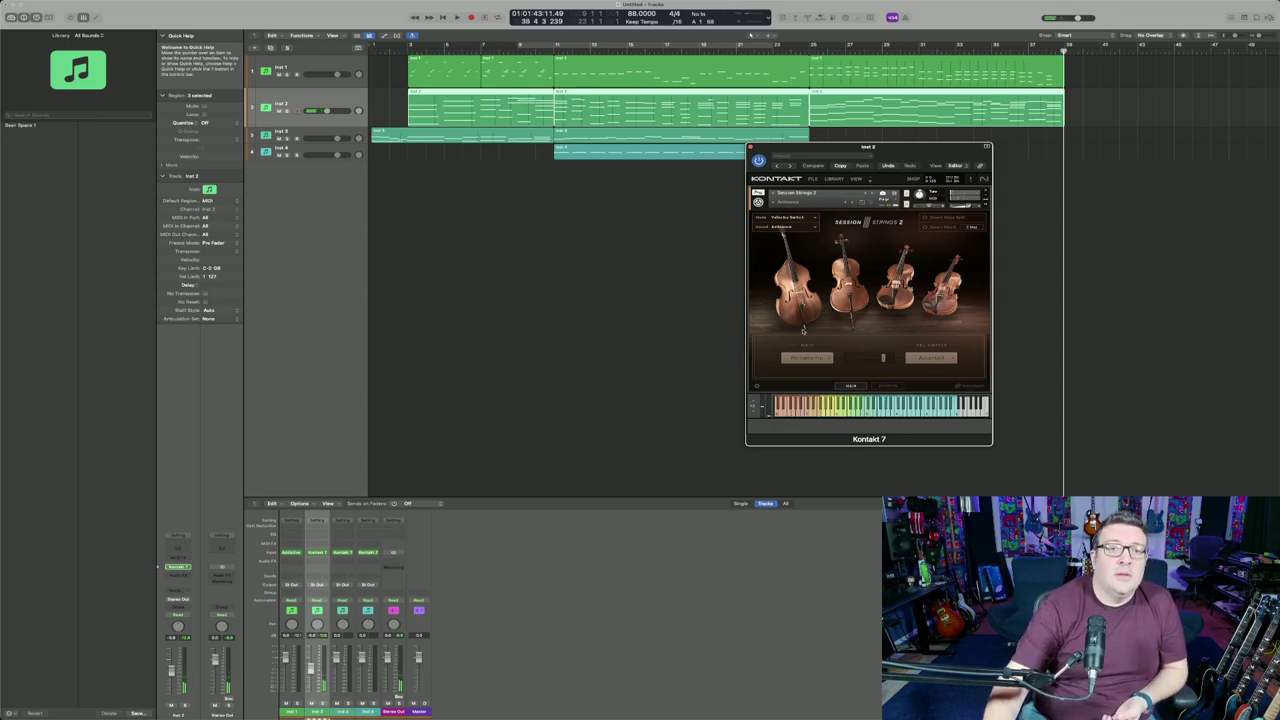
pyautogui.click(806, 218)
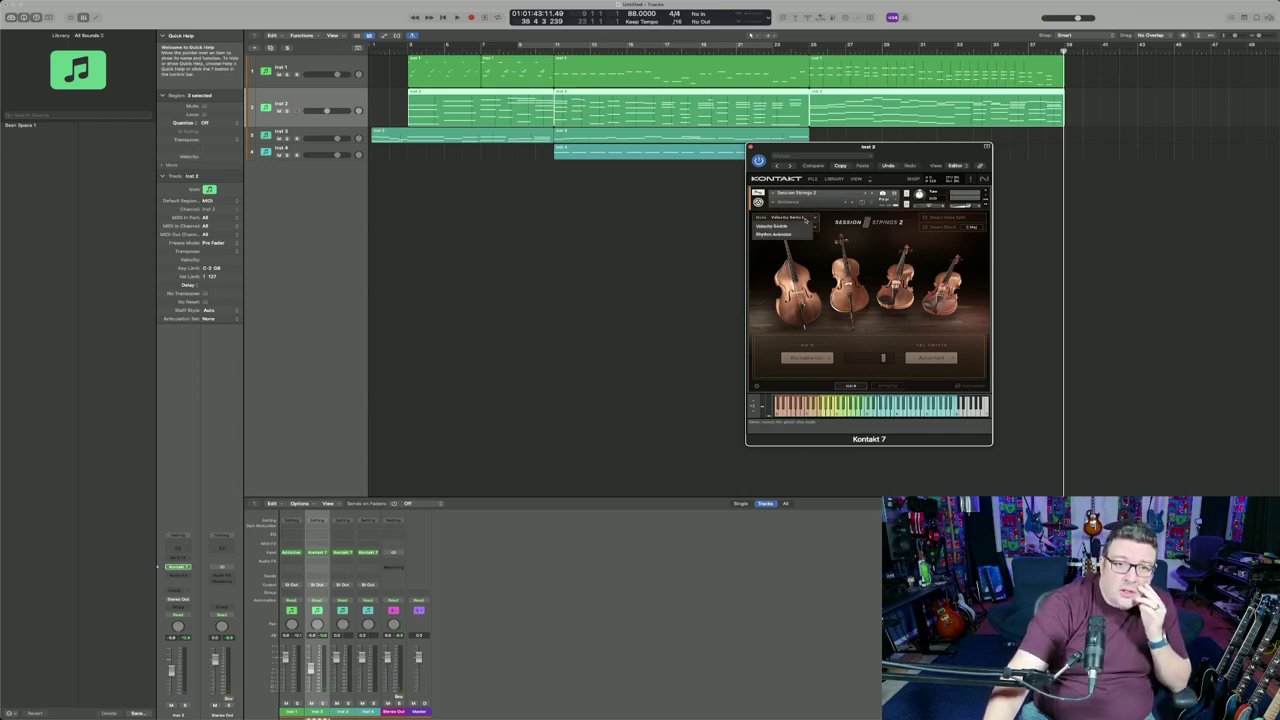
pyautogui.click(809, 217)
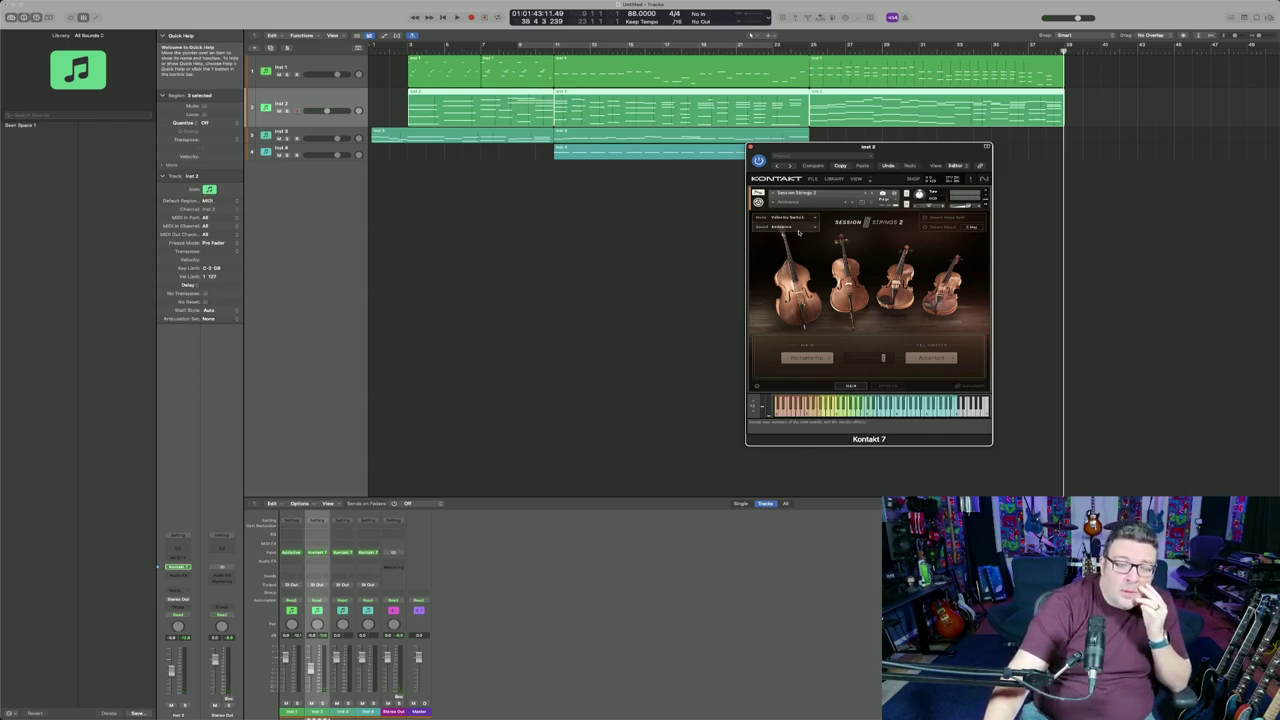
pyautogui.click(799, 229)
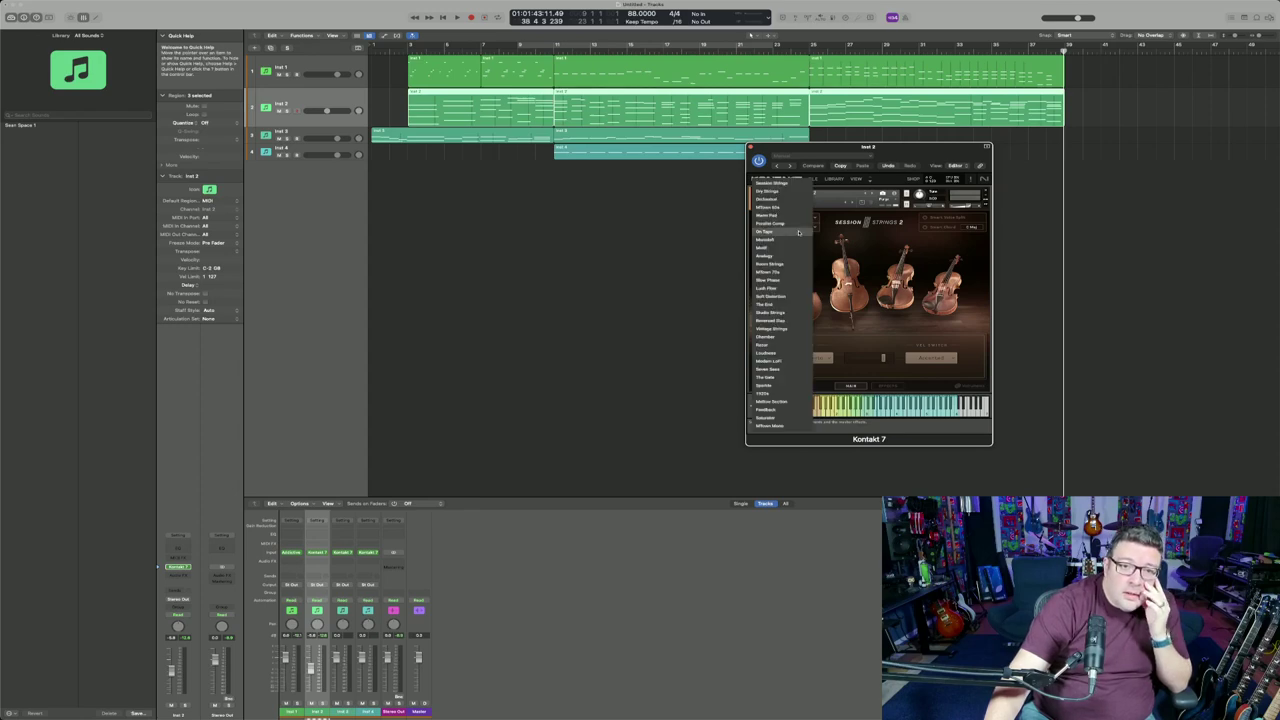
pyautogui.click(834, 240)
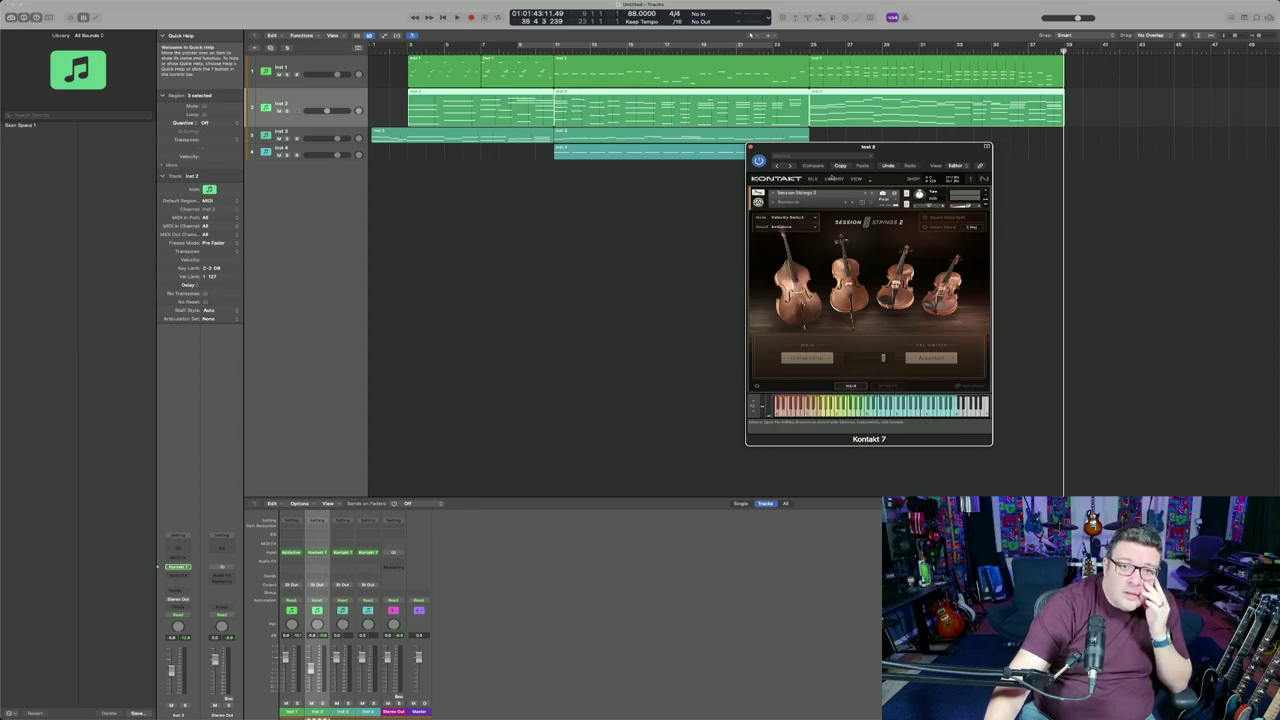
pyautogui.click(750, 148)
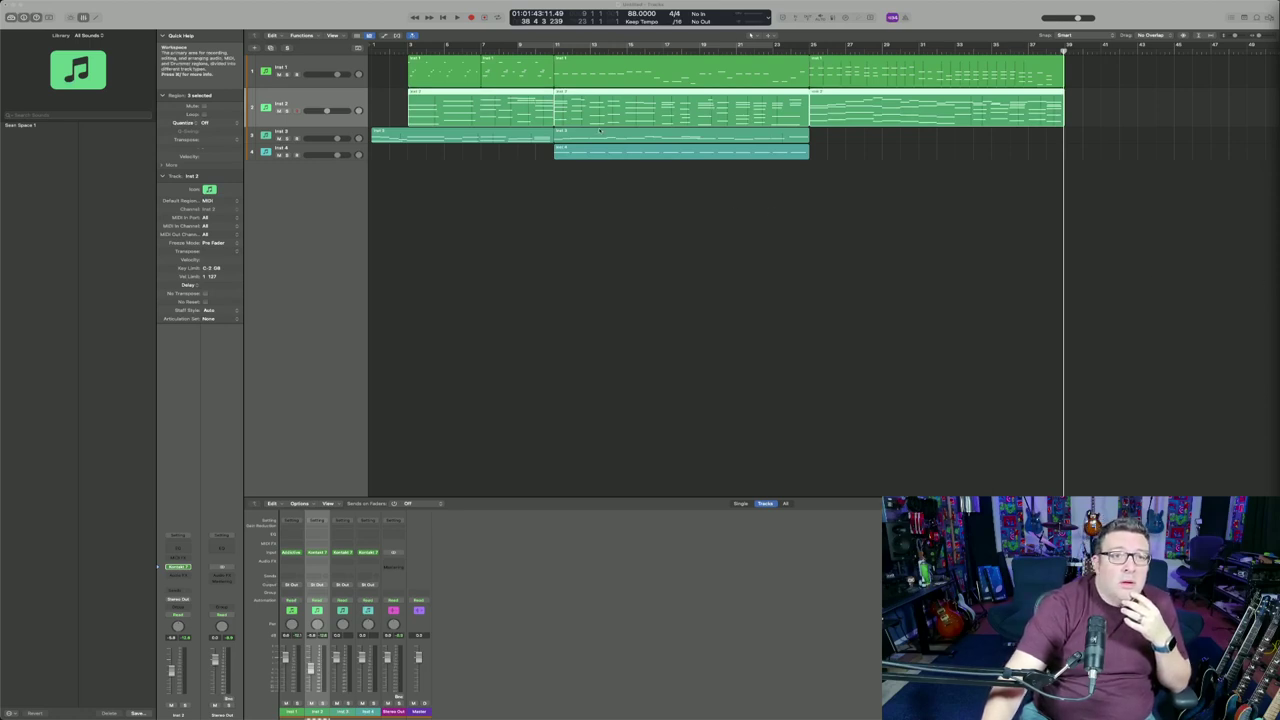
# Step: Copy the Inst 4 region so that the copy starts at bar 25, and play the section back from there
pyautogui.click(952, 51)
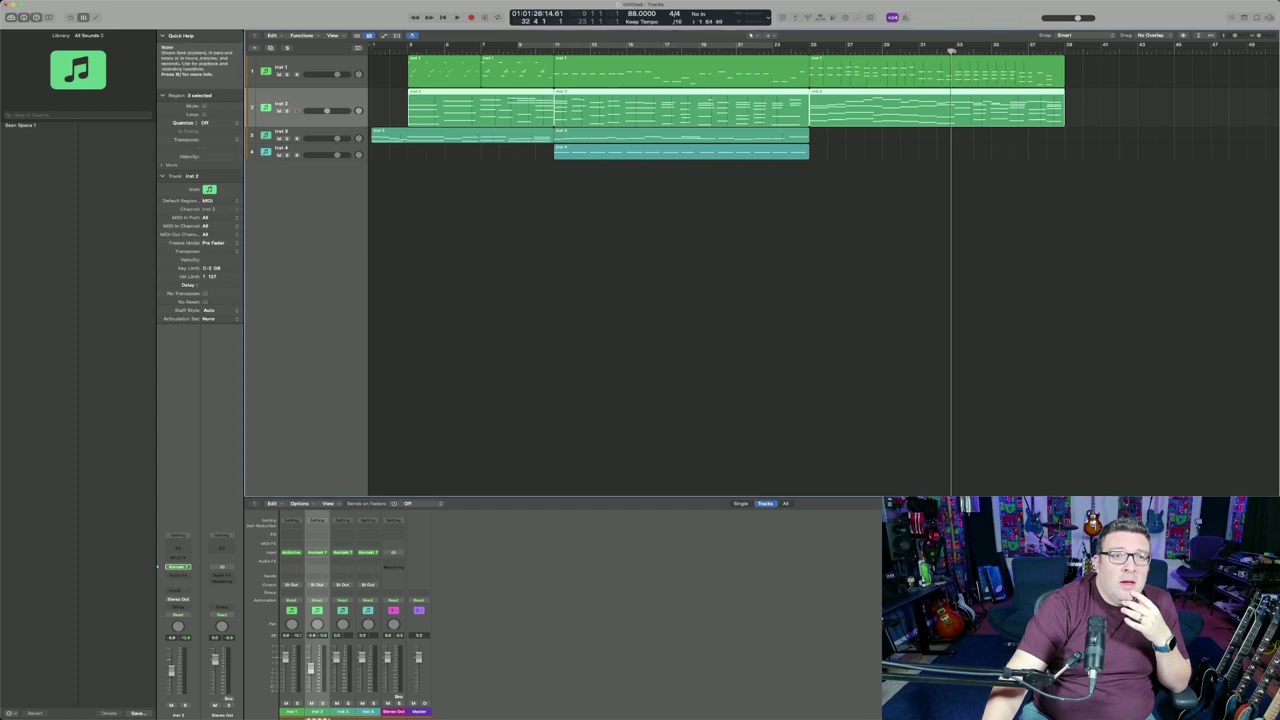
pyautogui.click(1062, 51)
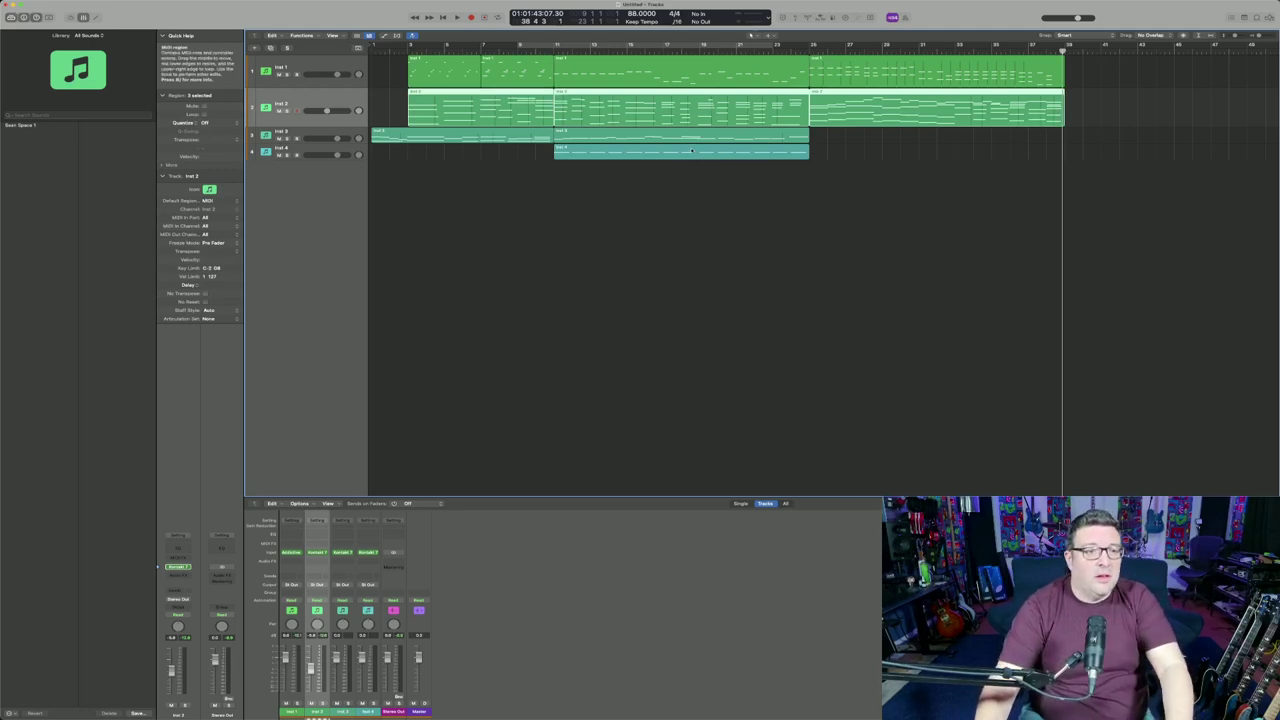
pyautogui.moveTo(669, 157); pyautogui.dragTo(924, 157)
pyautogui.hotkey('shift', 'space')
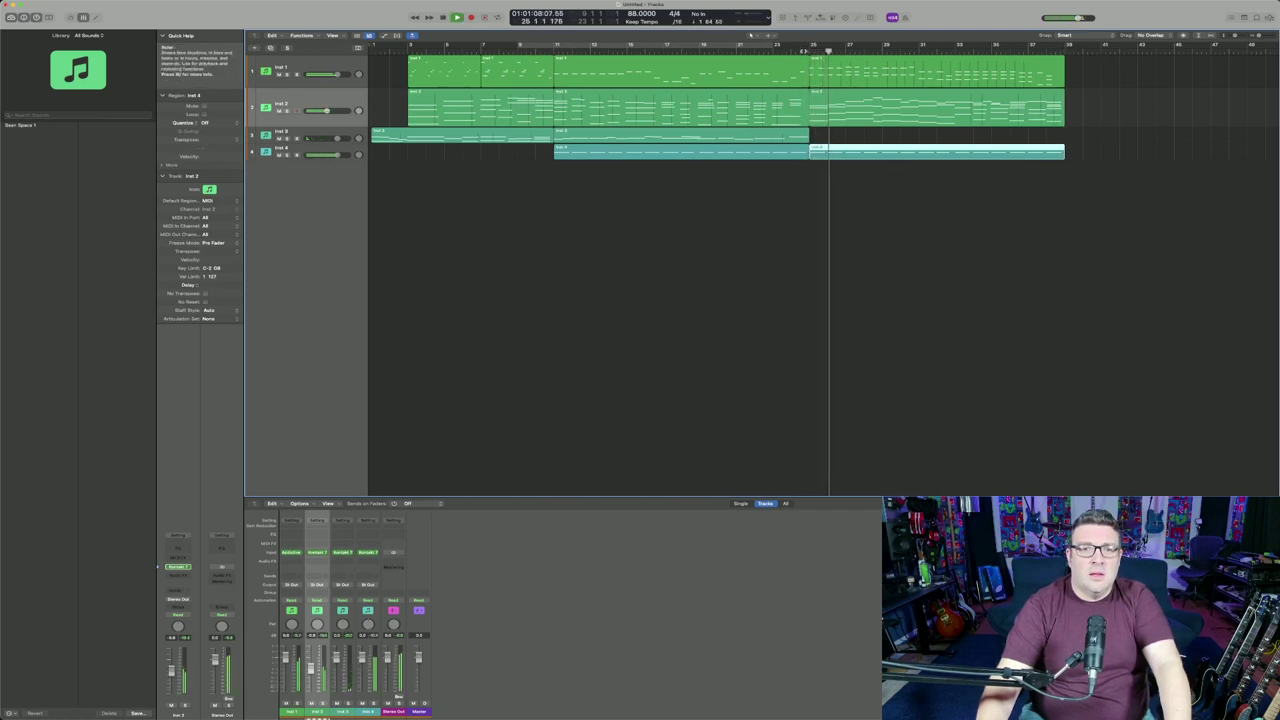
pyautogui.press('space')
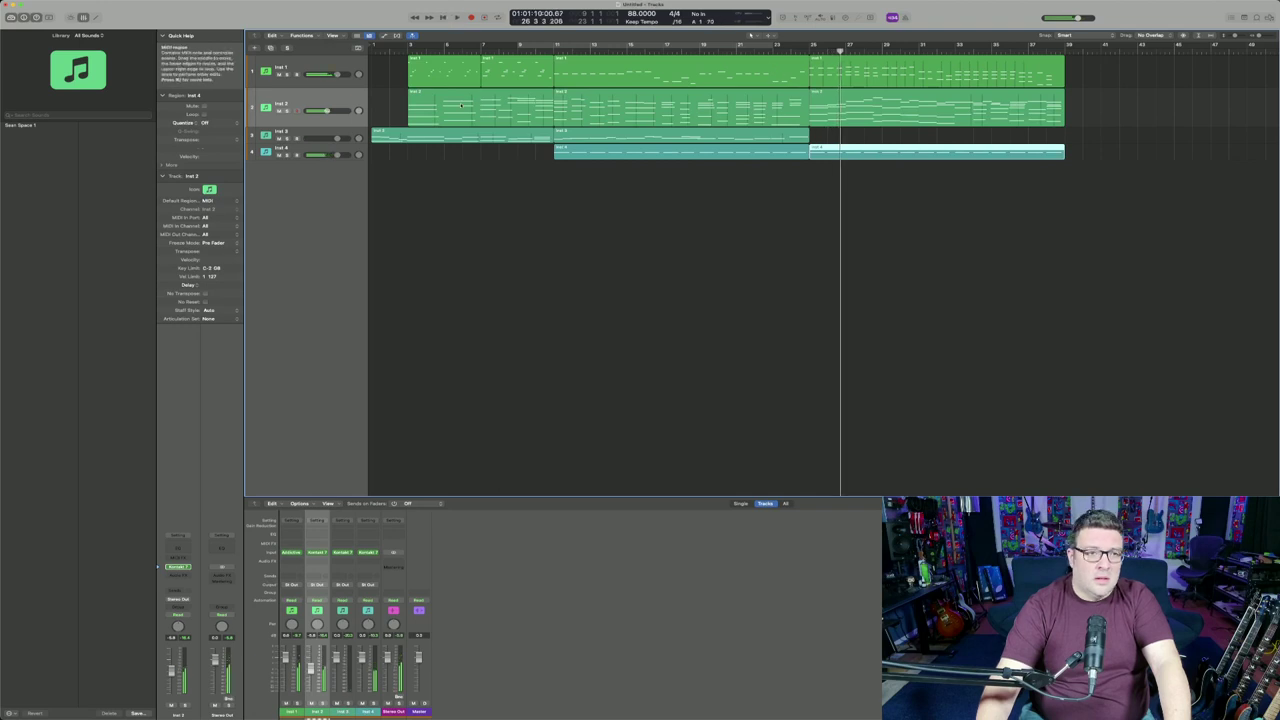
# Step: Reopen Kontakt 7 on Inst 2, try Legato as the main articulation, and play from bar 25
pyautogui.click(317, 553)
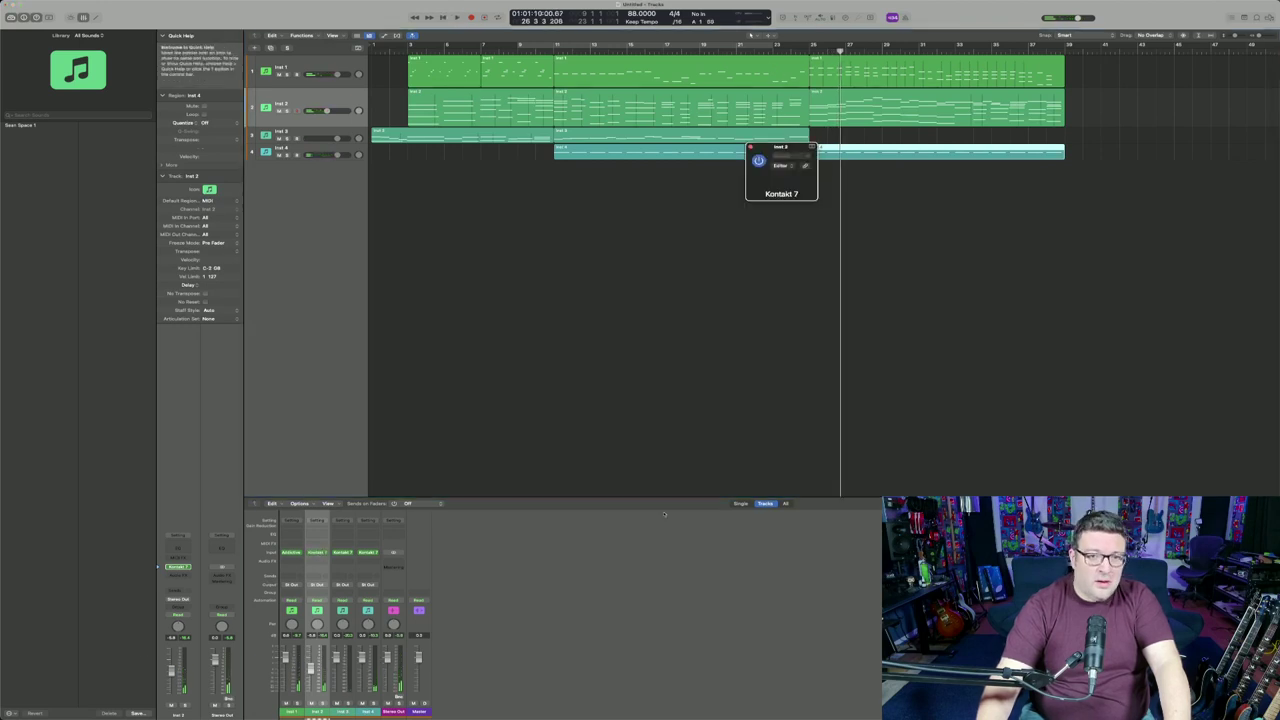
pyautogui.click(810, 358)
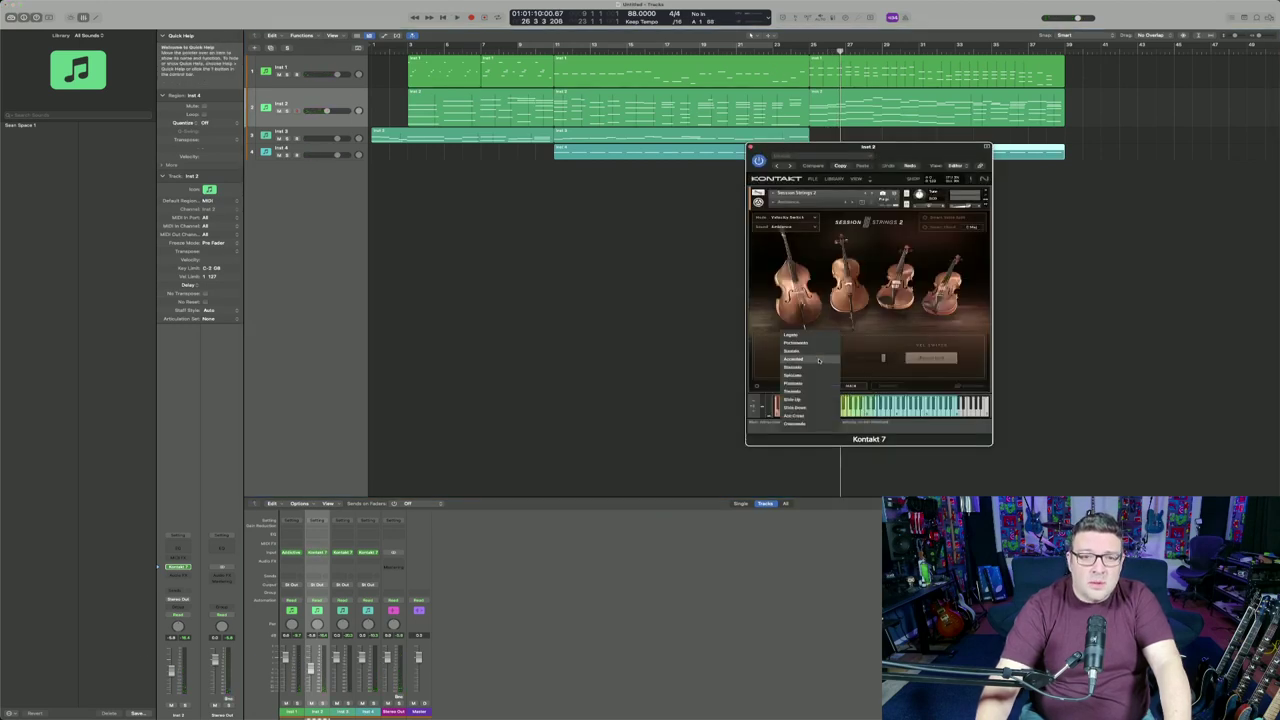
pyautogui.click(817, 339)
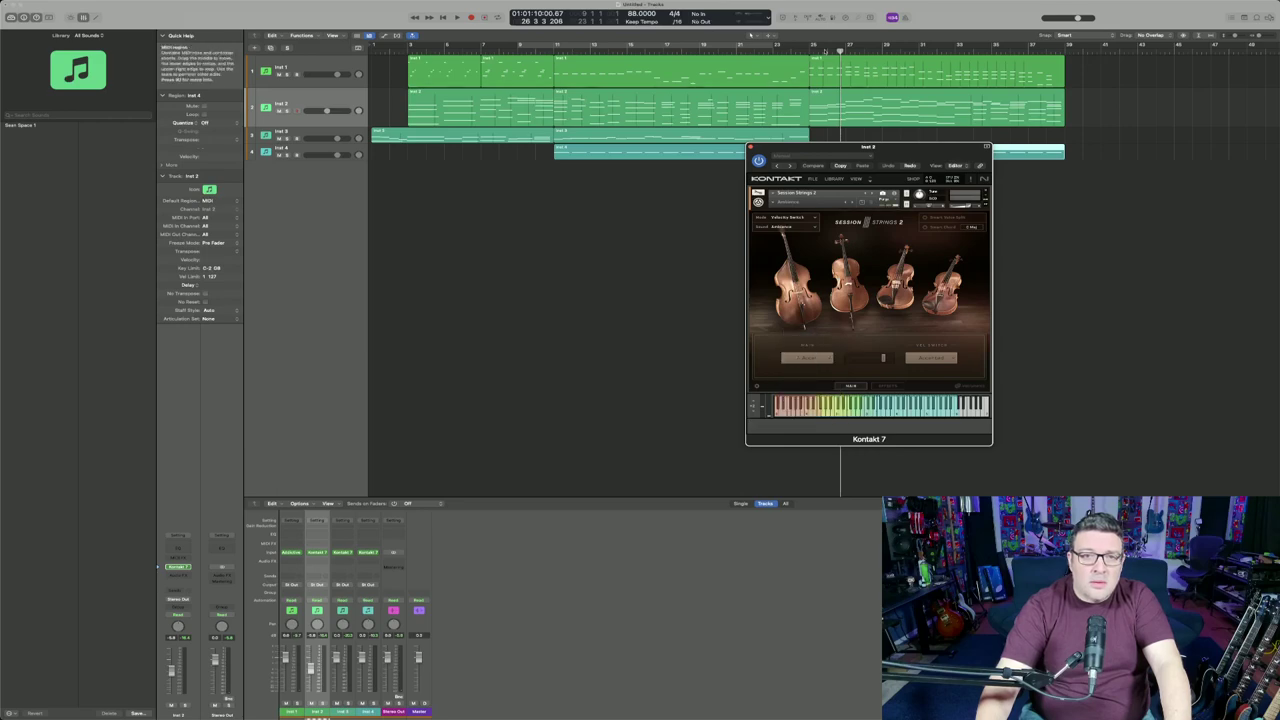
pyautogui.doubleClick(810, 46)
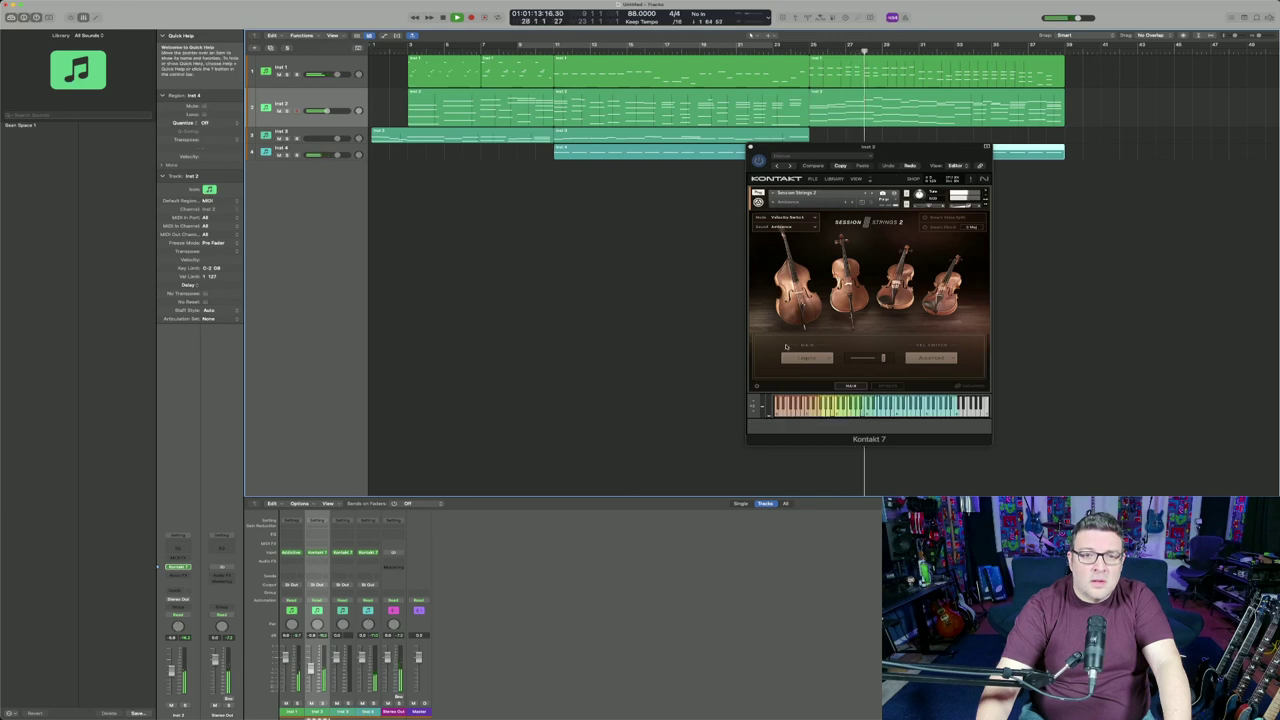
# Step: Set the main articulation of Session Strings 2 to Sustain during playback and close the instrument window
pyautogui.click(809, 361)
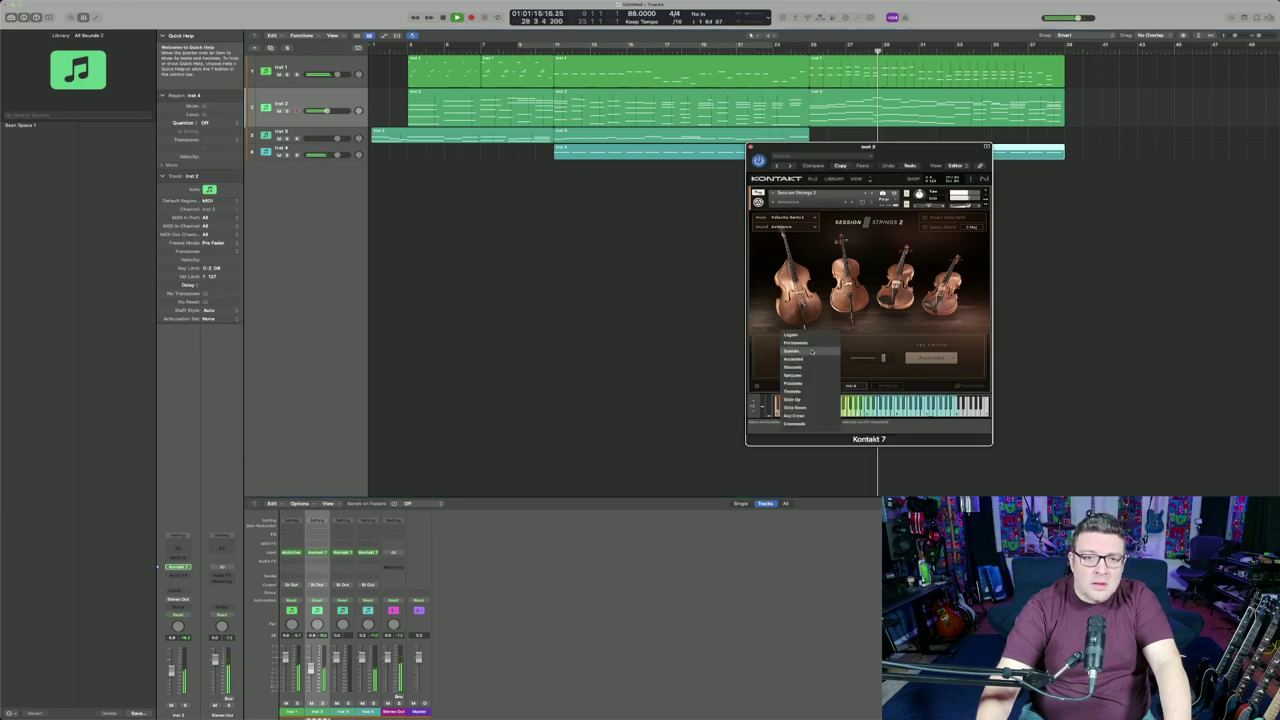
pyautogui.click(809, 352)
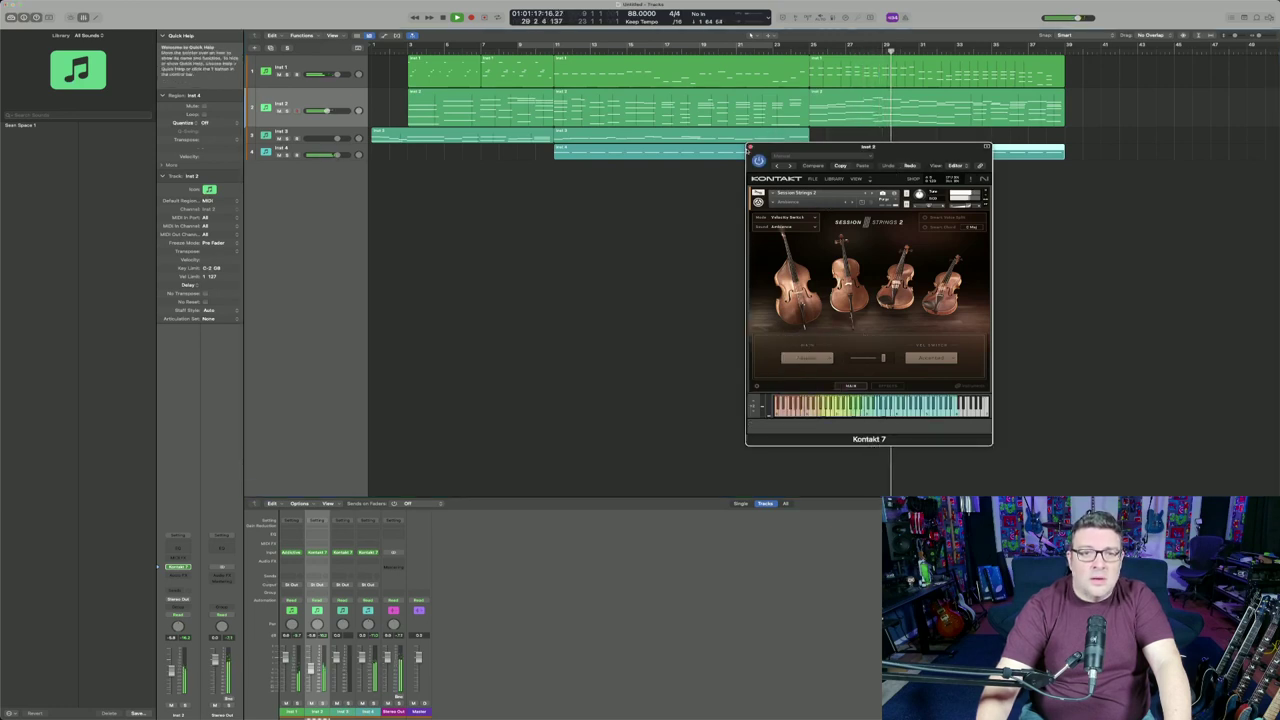
pyautogui.click(751, 147)
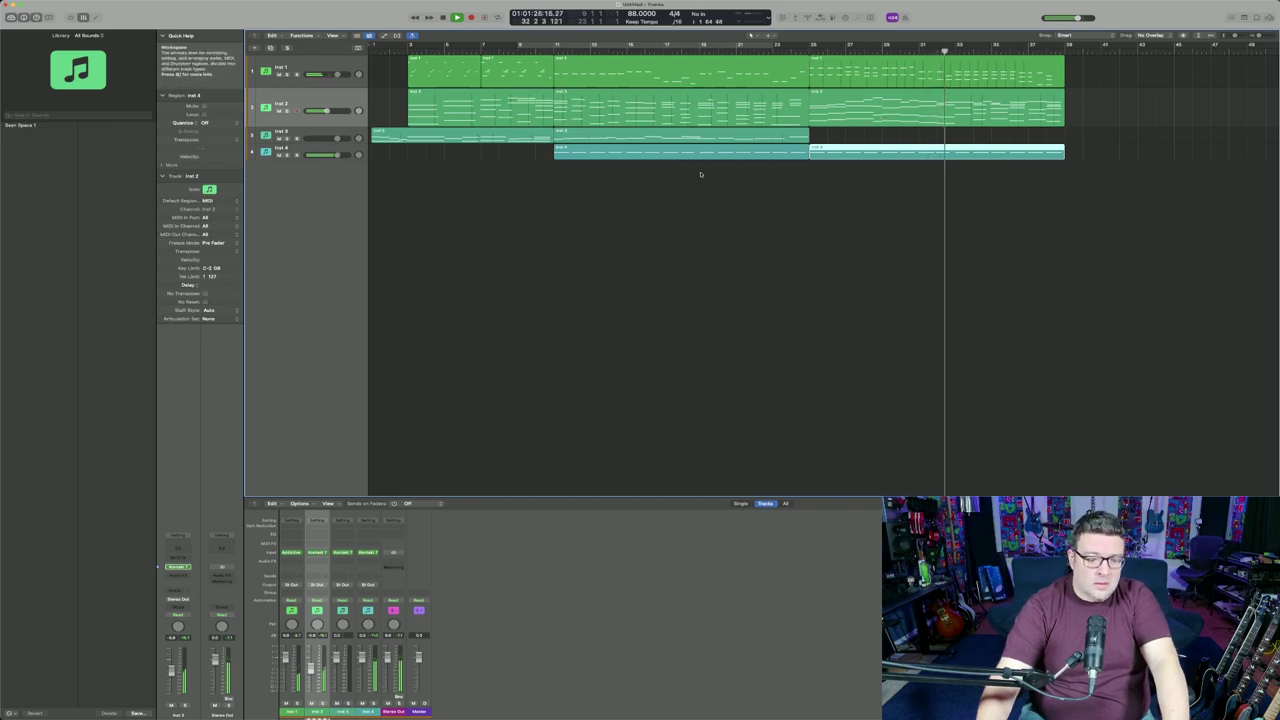
# Step: Solo Inst 2 briefly to hear it alone, and open its last region in the Piano Roll
pyautogui.press('s')
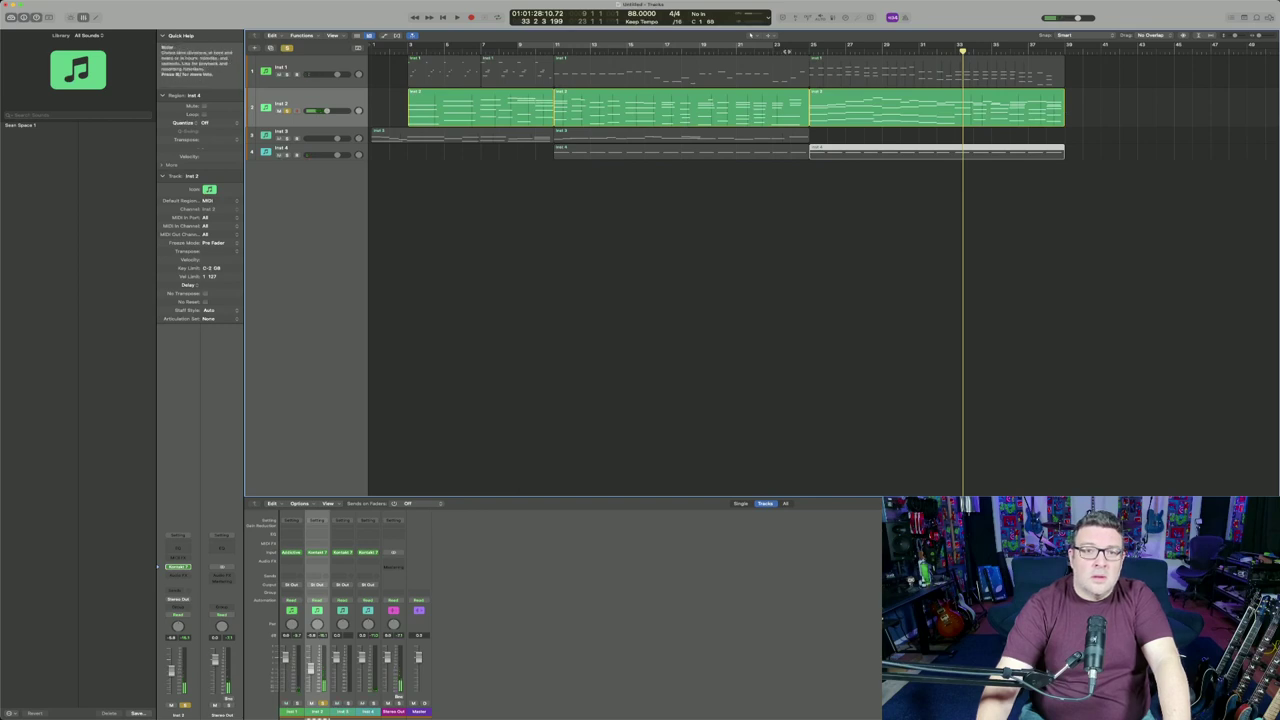
pyautogui.press('s')
pyautogui.click(926, 121)
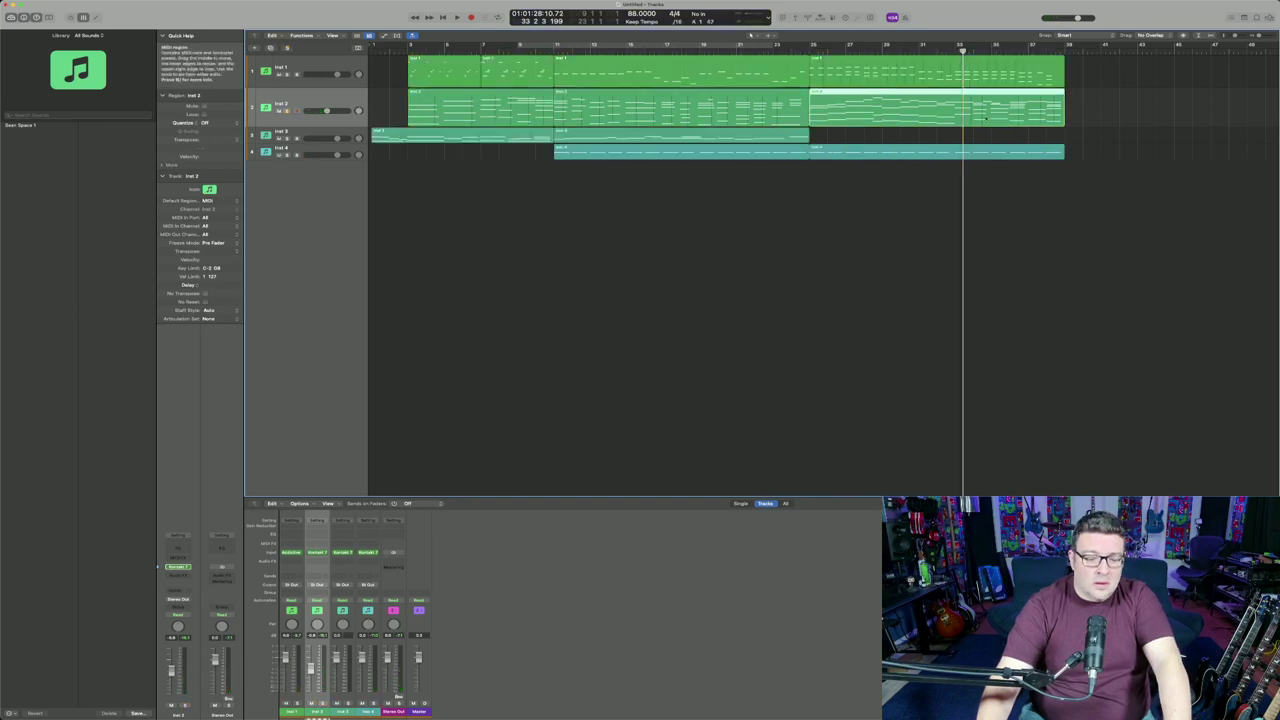
pyautogui.doubleClick(986, 118)
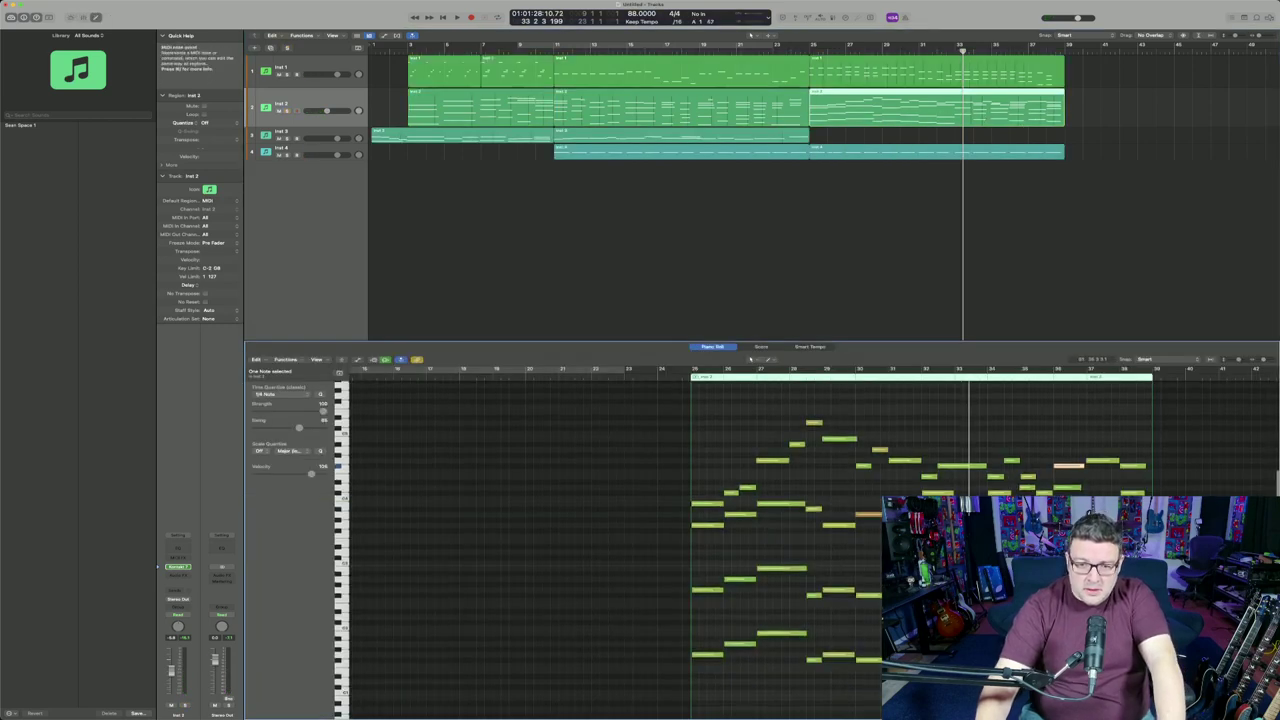
pyautogui.scroll(-3, 815, 549)
# Step: Play the last section from about bar 33 and again from bar 25 while following the Inst 2 notes
pyautogui.click(1069, 621)
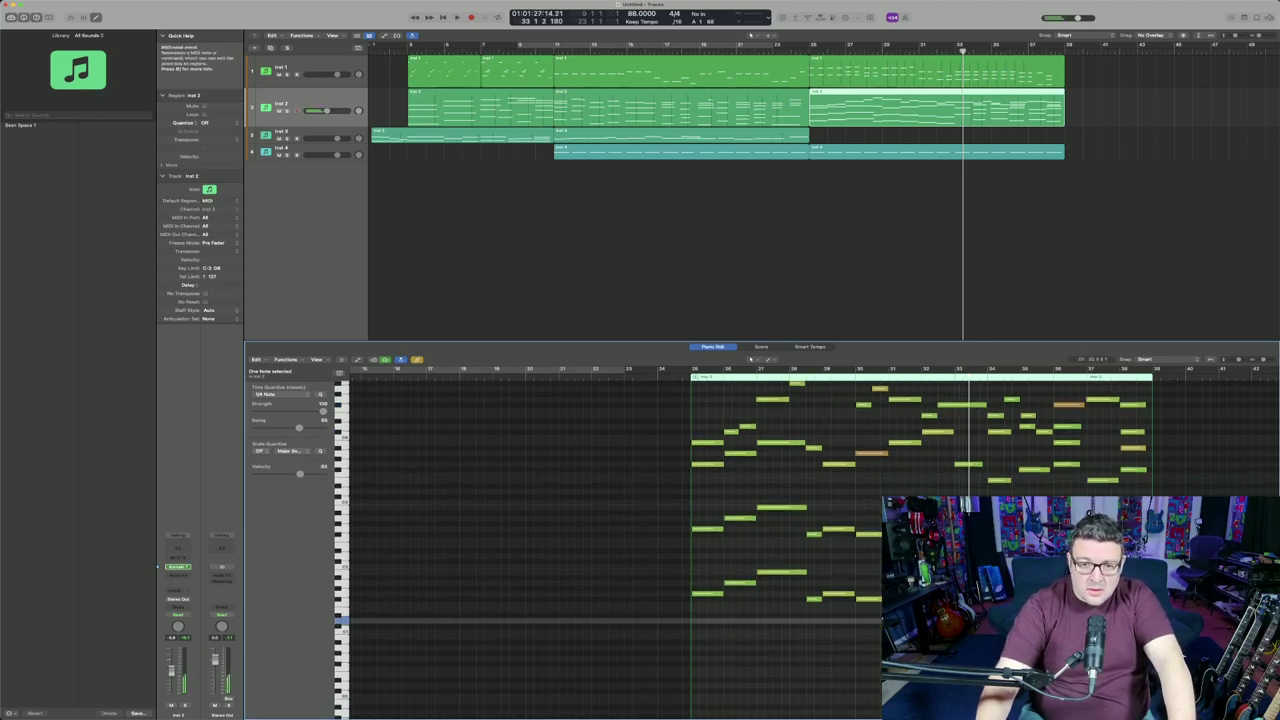
pyautogui.click(947, 377)
pyautogui.press('space')
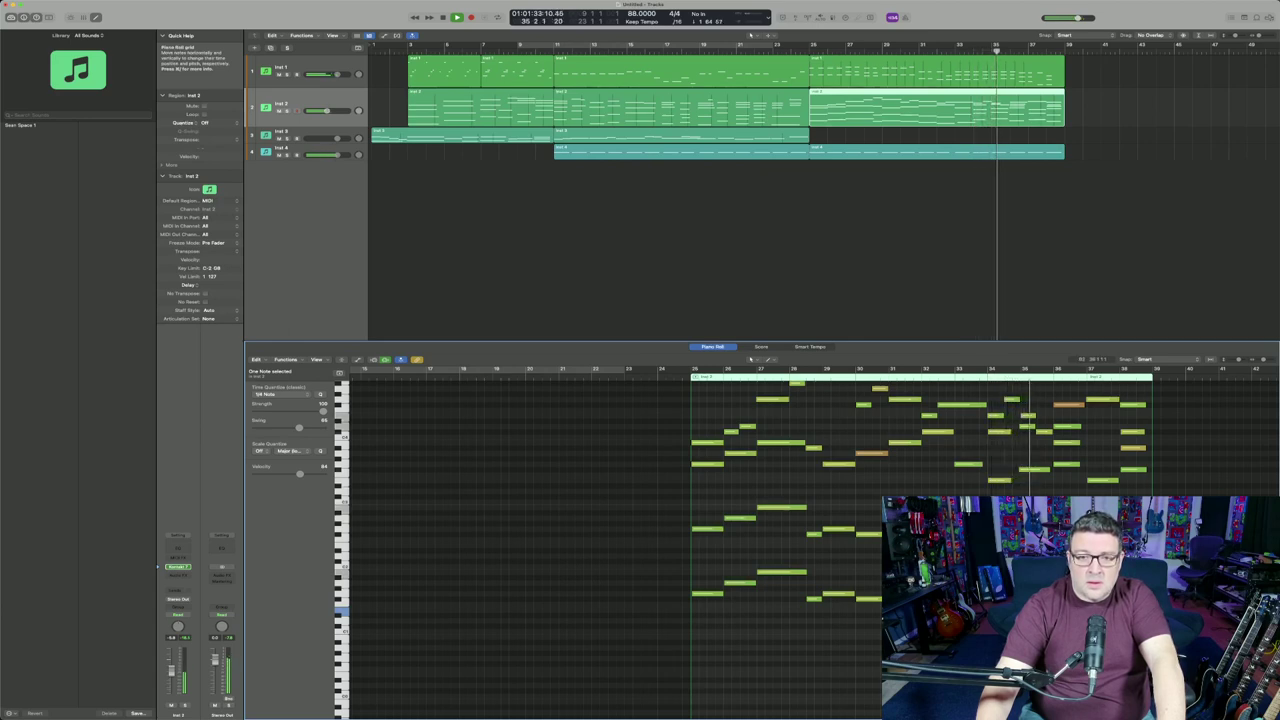
pyautogui.scroll(2, 900, 440)
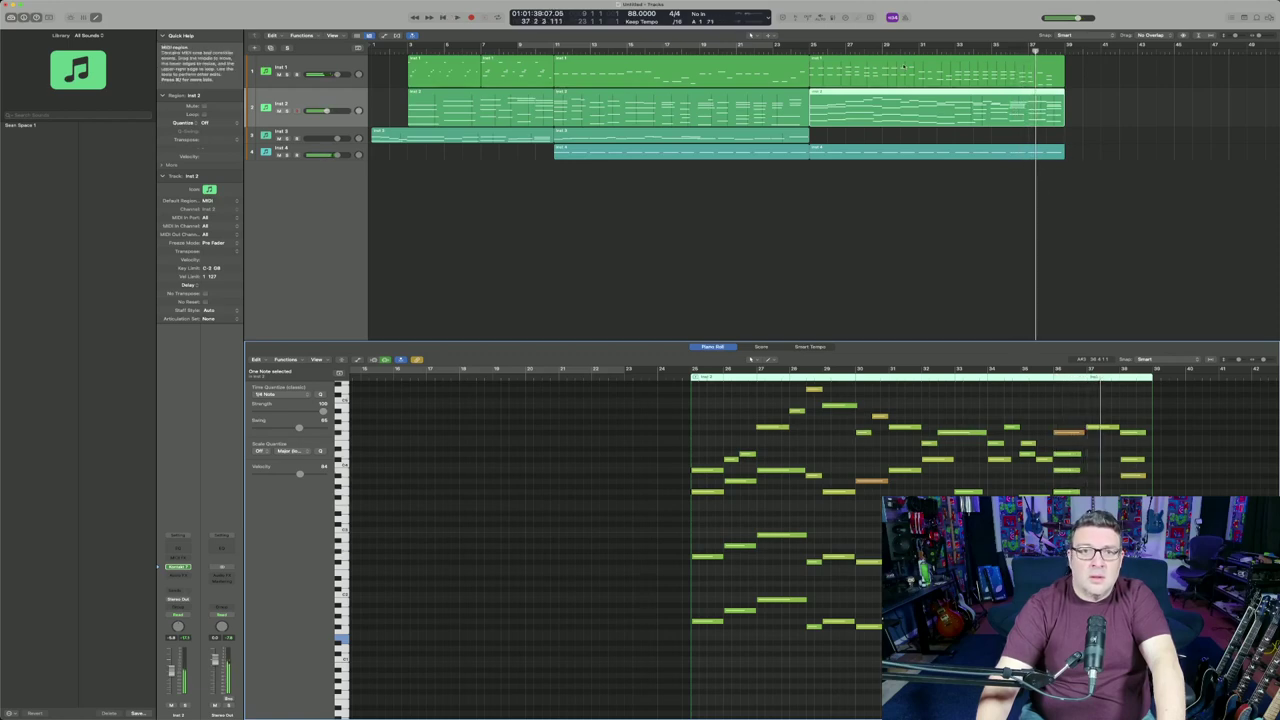
pyautogui.click(810, 49)
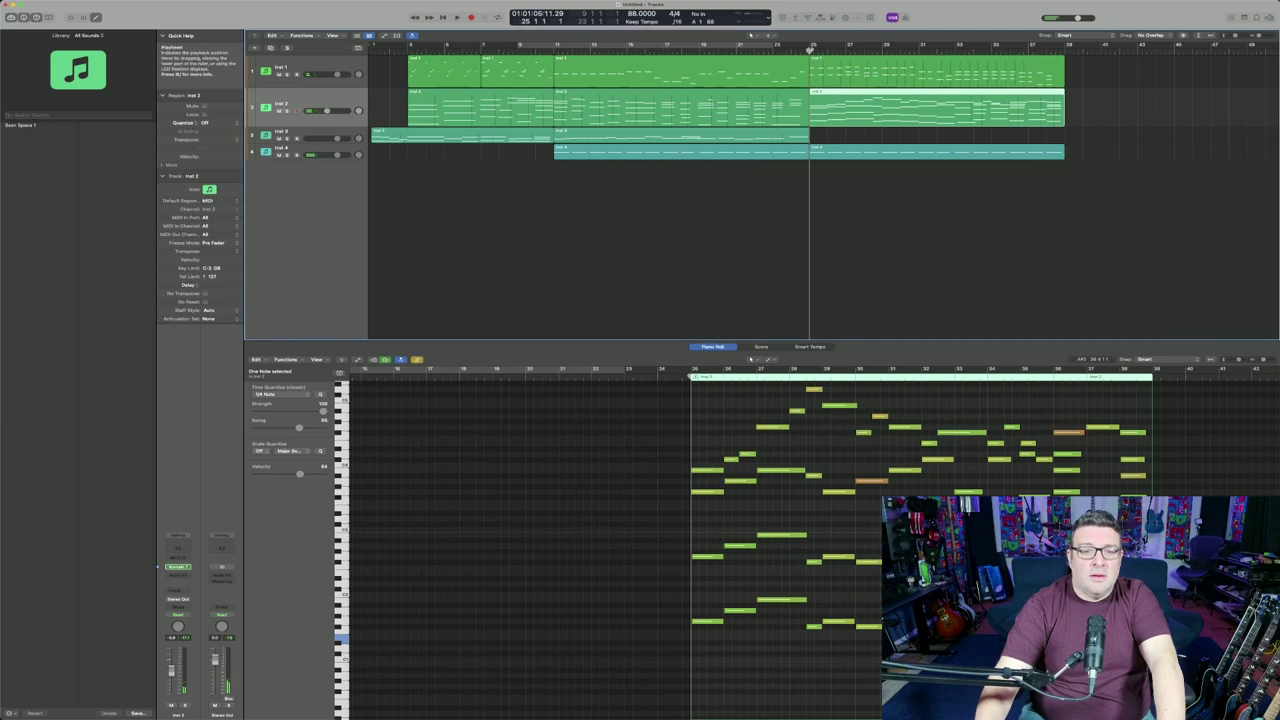
pyautogui.press('space')
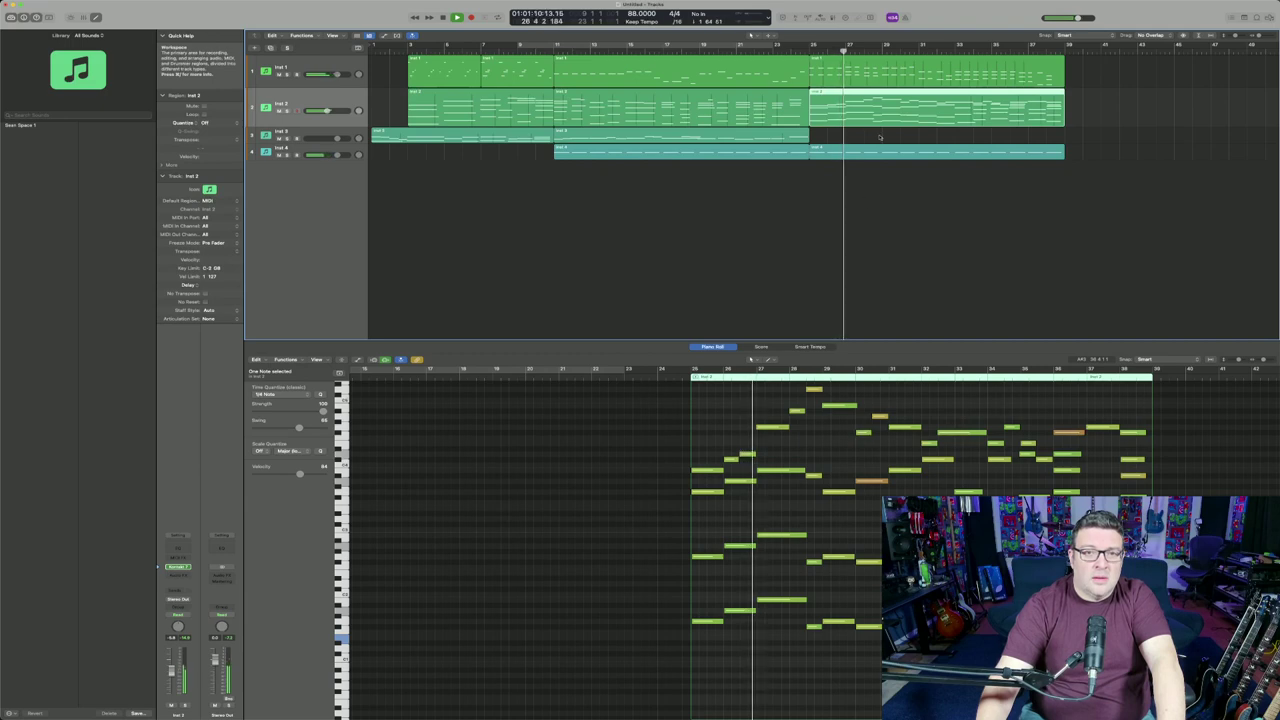
pyautogui.scroll(1, 843, 580)
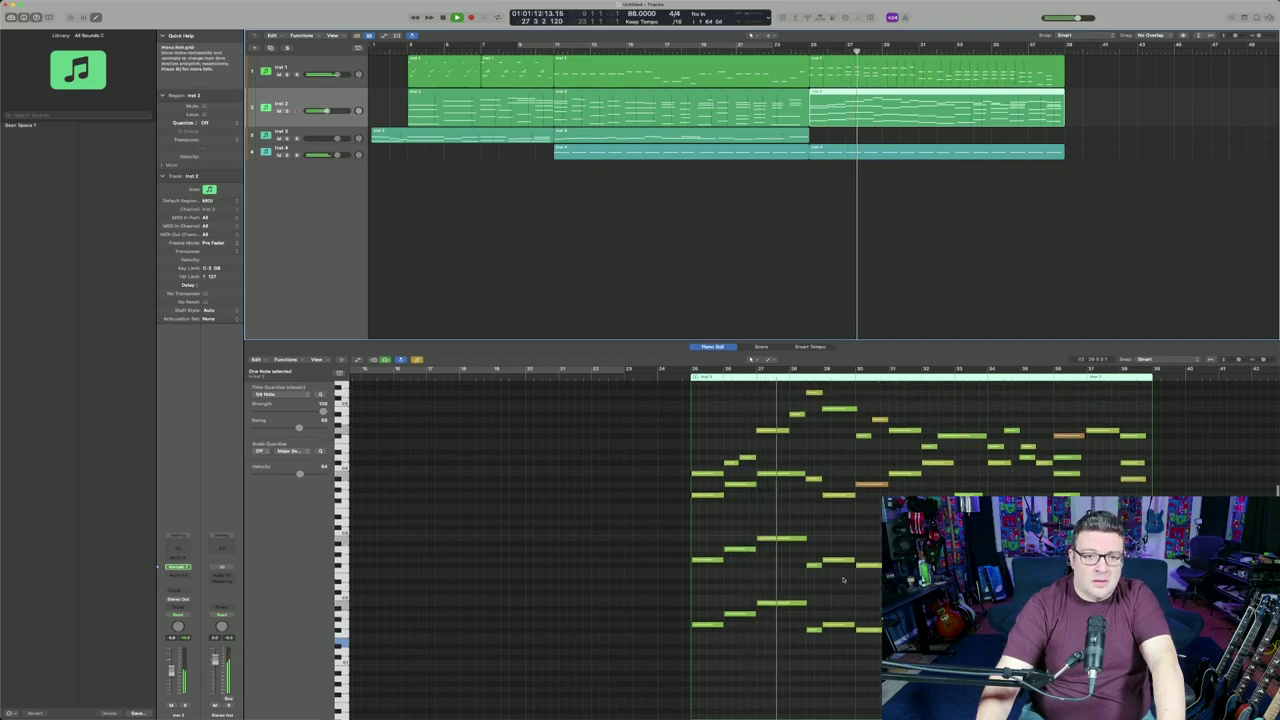
# Step: Listen to Inst 2 soloed around bars 29 and 30, examine its lower notes, and turn the solo off
pyautogui.hotkey('ctrl', 's')
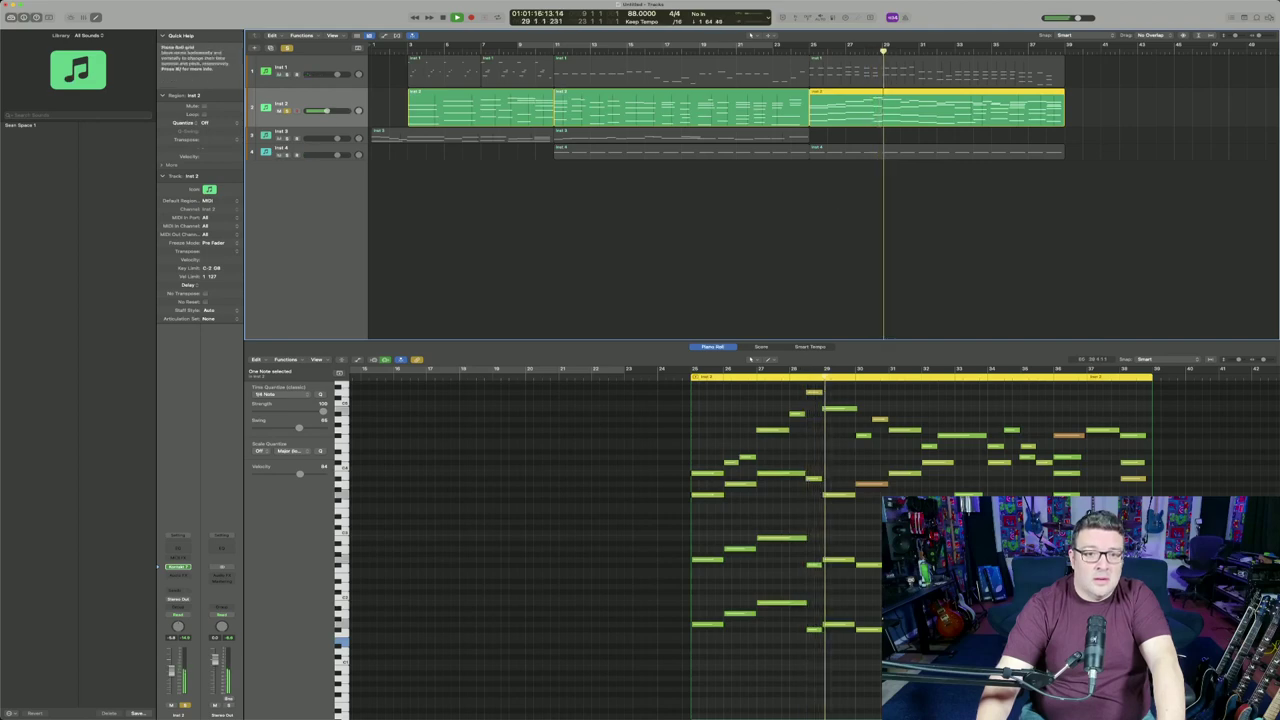
pyautogui.scroll(-3, 843, 580)
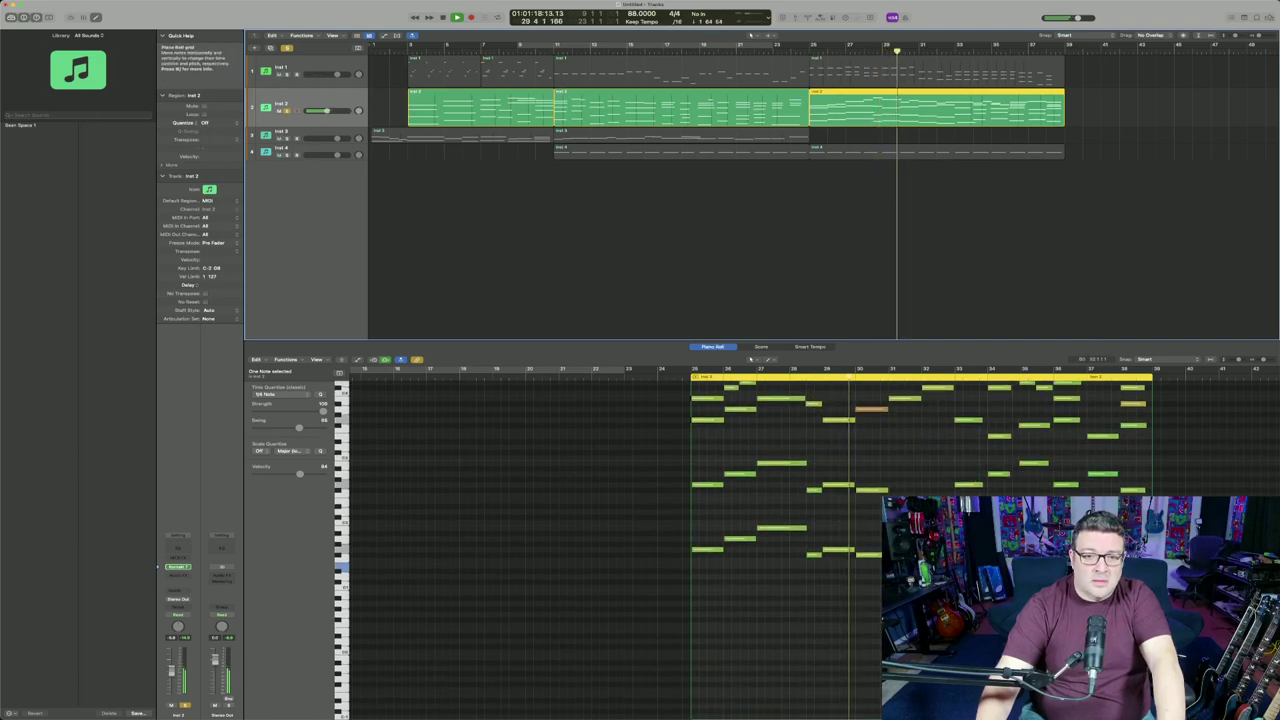
pyautogui.scroll(2, 843, 580)
pyautogui.hotkey('ctrl', 's')
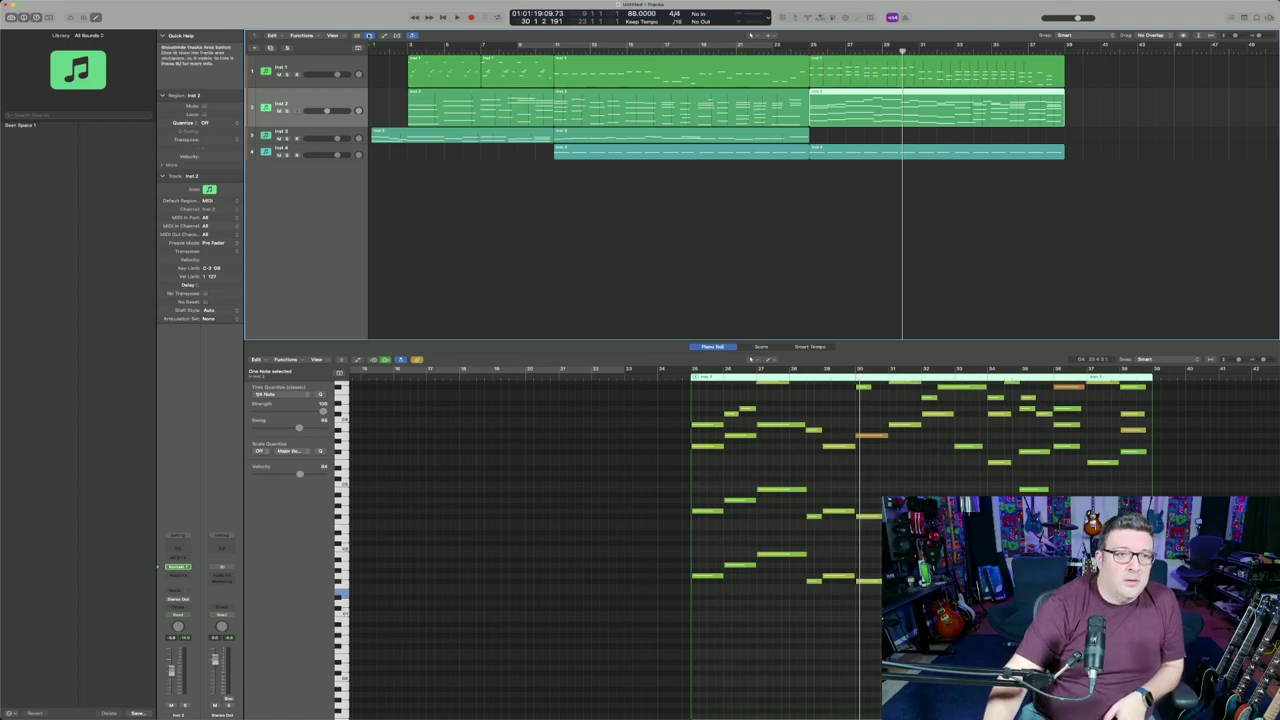
# Step: Select the Inst 1 track with all its regions to show their notes in the Piano Roll
pyautogui.click(312, 66)
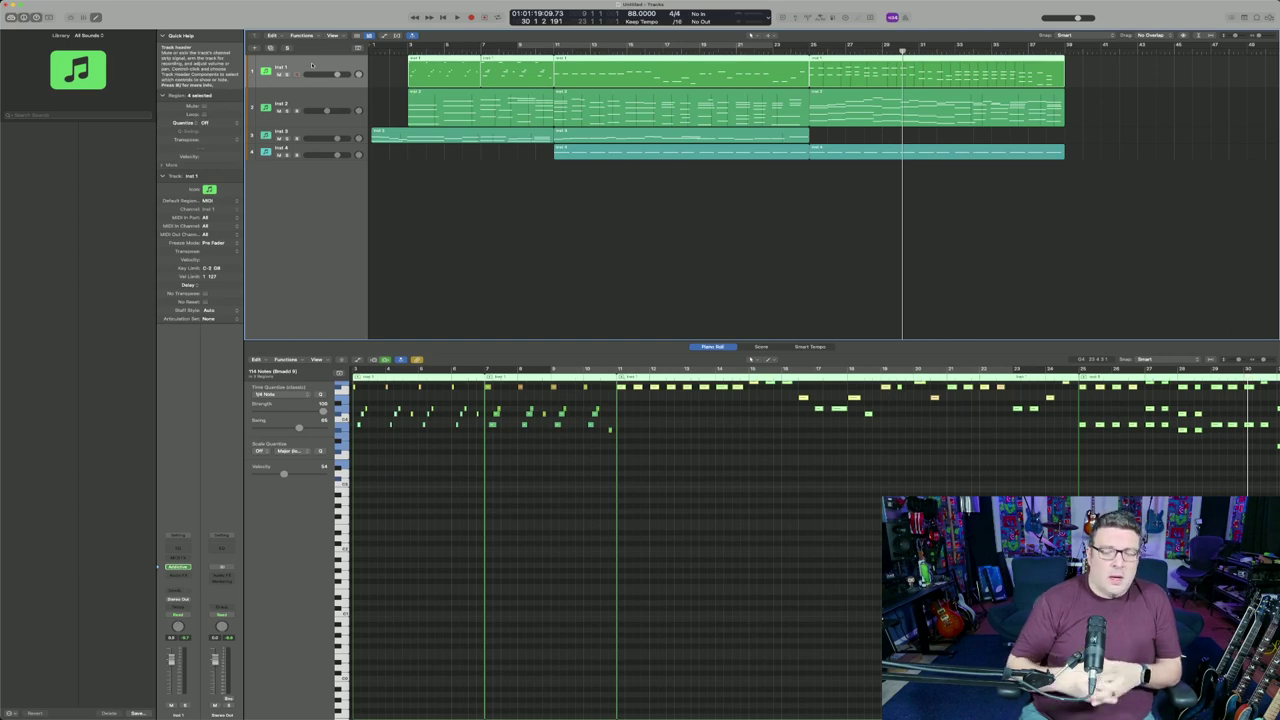
pyautogui.hscroll(1, 312, 65)
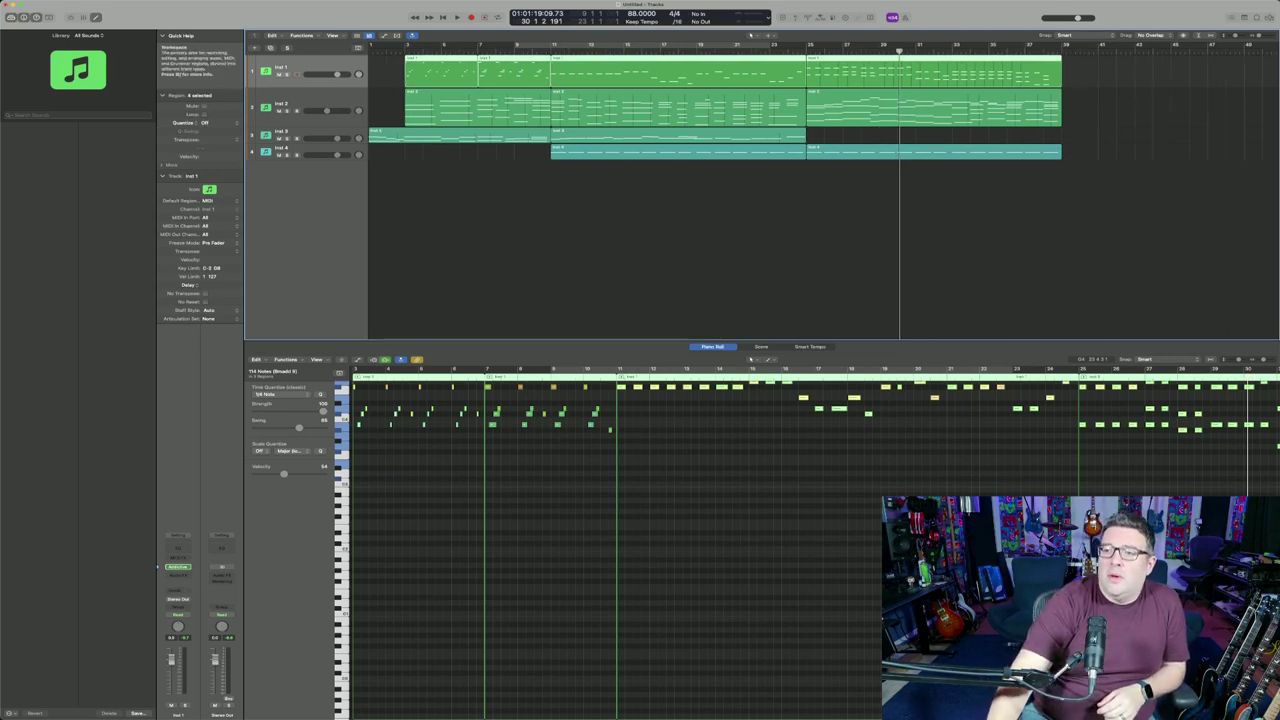